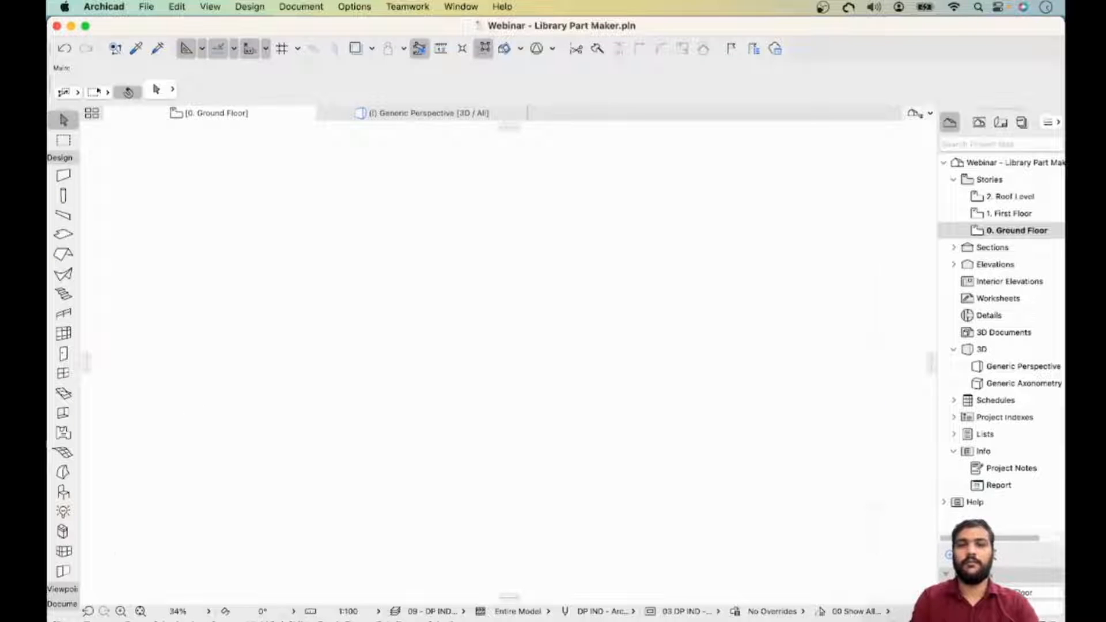
# - Switch to the browser and read through the Graphisoft Library Part Maker page down to its download options
pyautogui.hotkey('ctrl', 'Right')
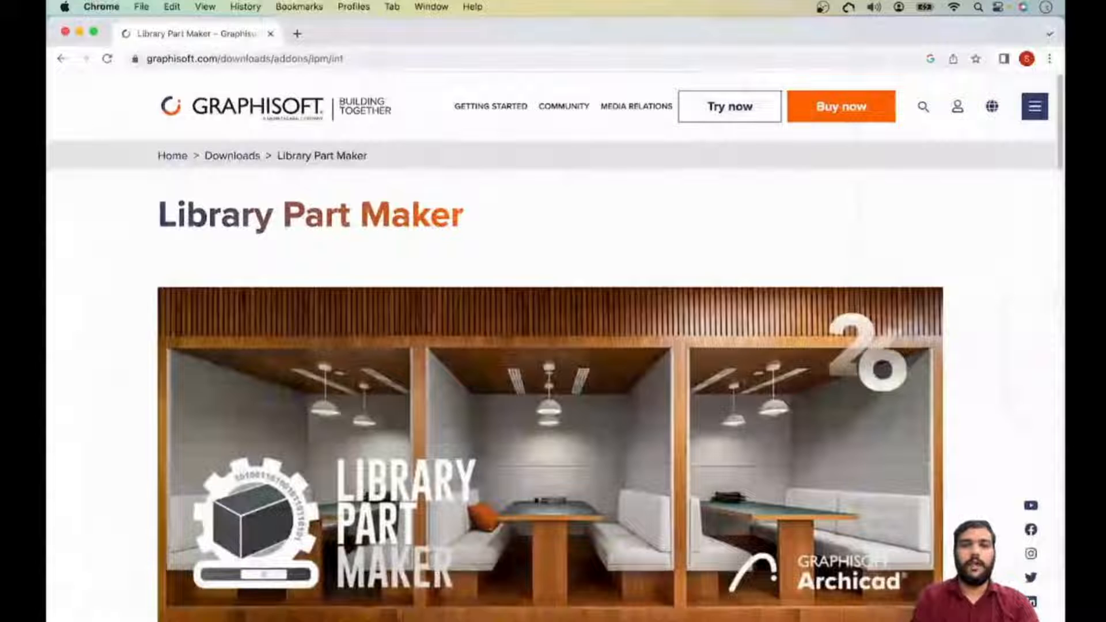
pyautogui.press('super+l')
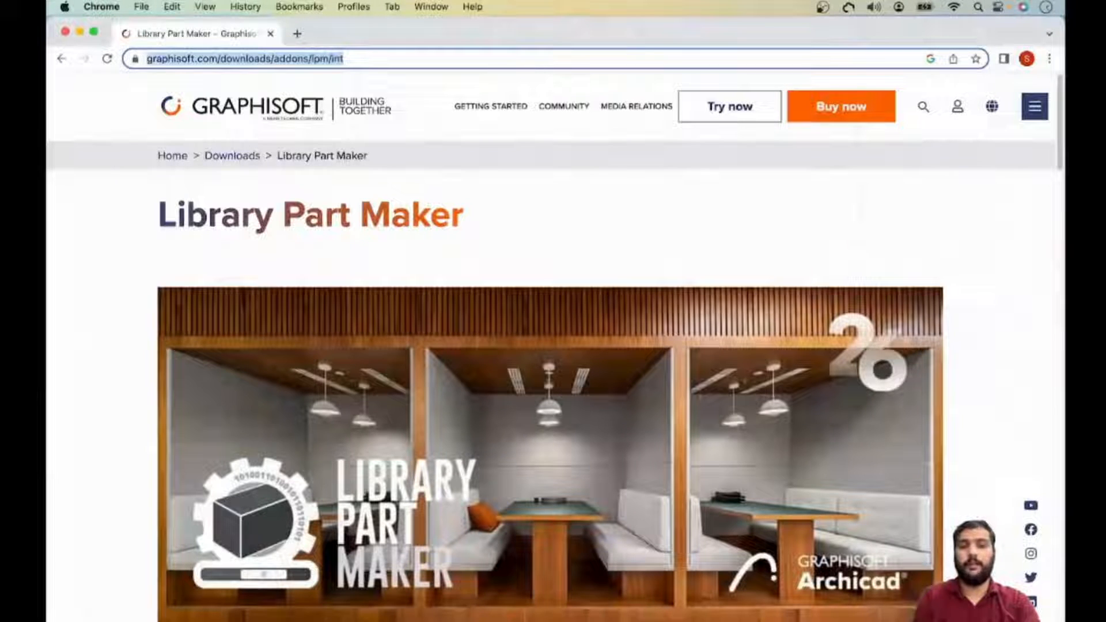
pyautogui.click(376, 59)
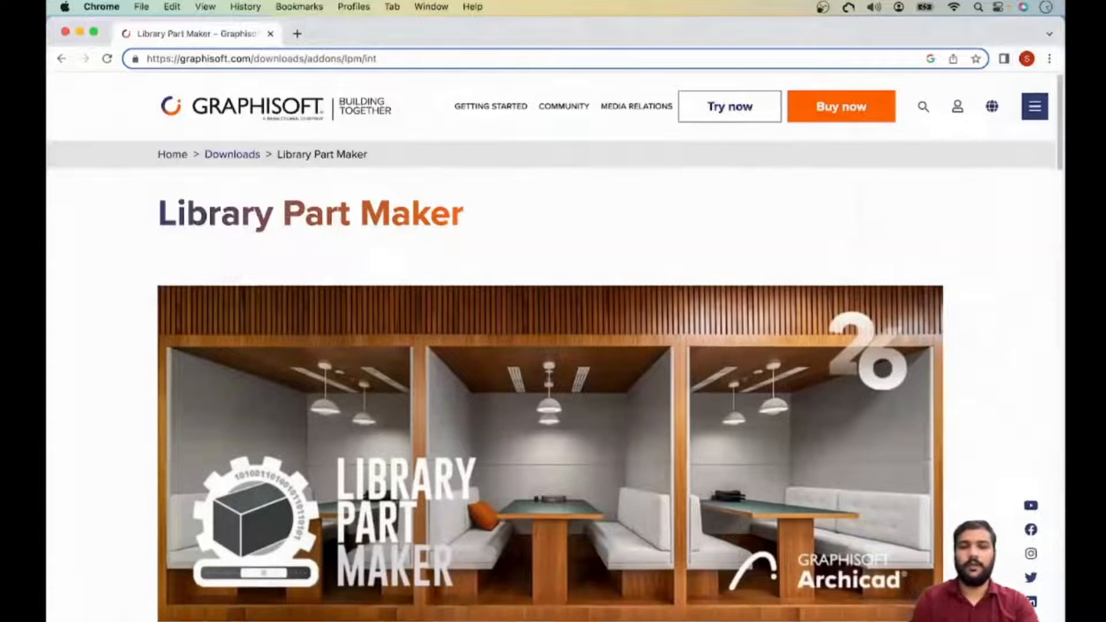
pyautogui.scroll(-8, 550, 345)
pyautogui.scroll(-6, 550, 345)
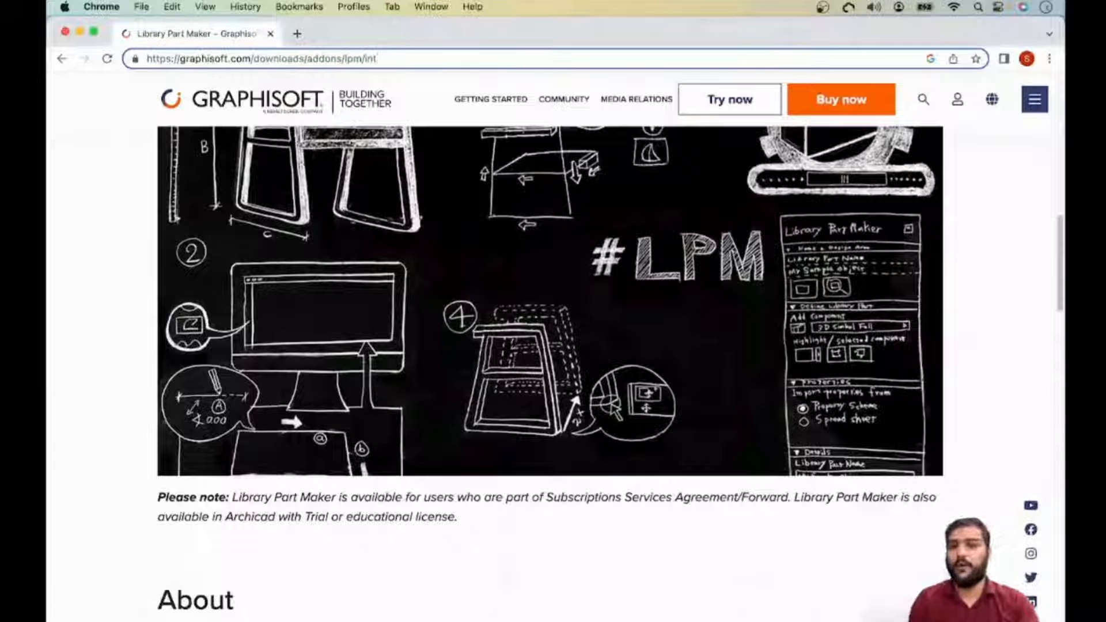
pyautogui.scroll(-2, 550, 346)
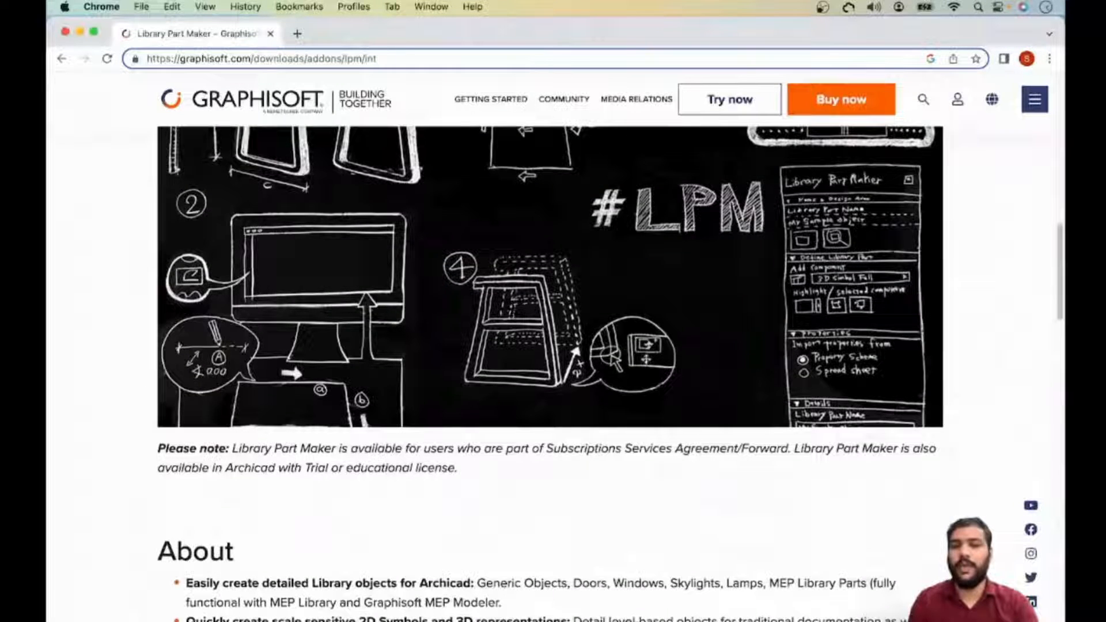
pyautogui.scroll(-5, 550, 346)
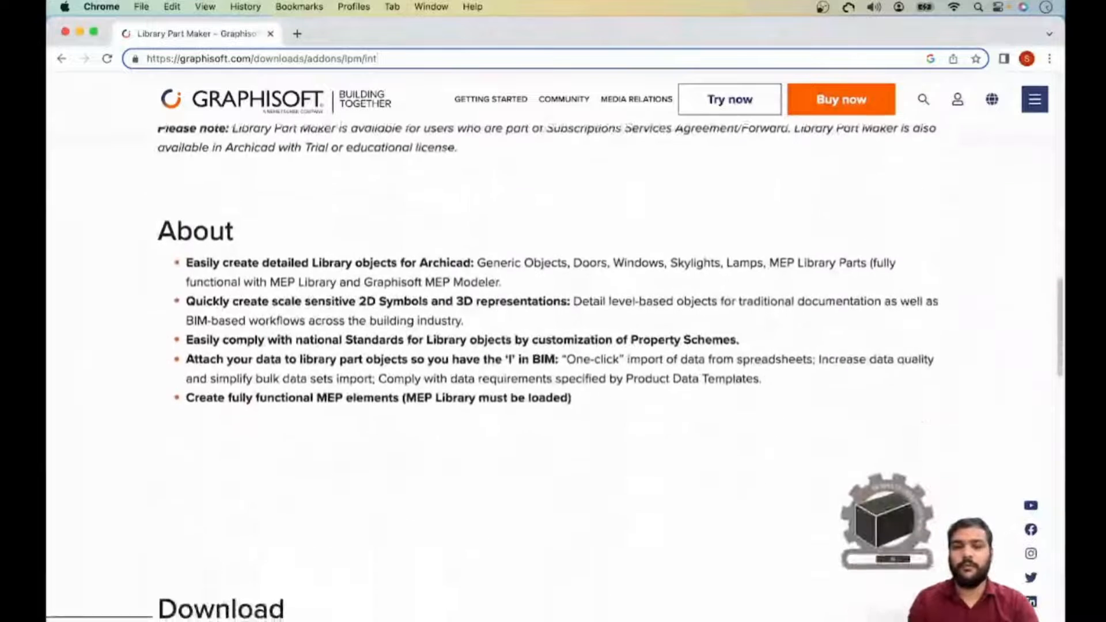
pyautogui.scroll(-5, 550, 346)
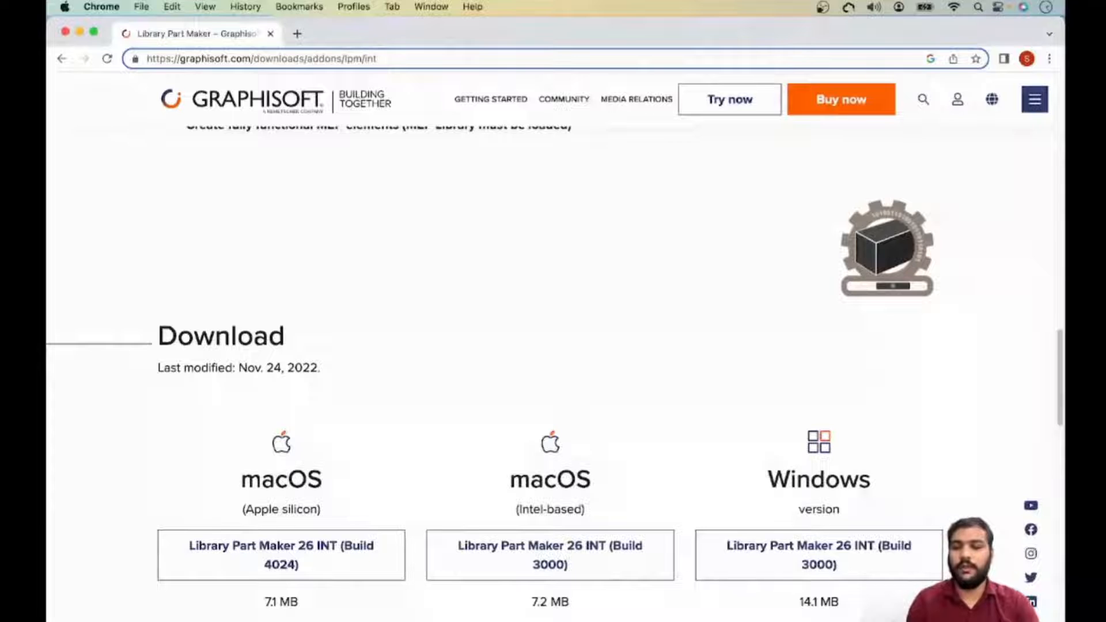
pyautogui.scroll(-2, 818, 490)
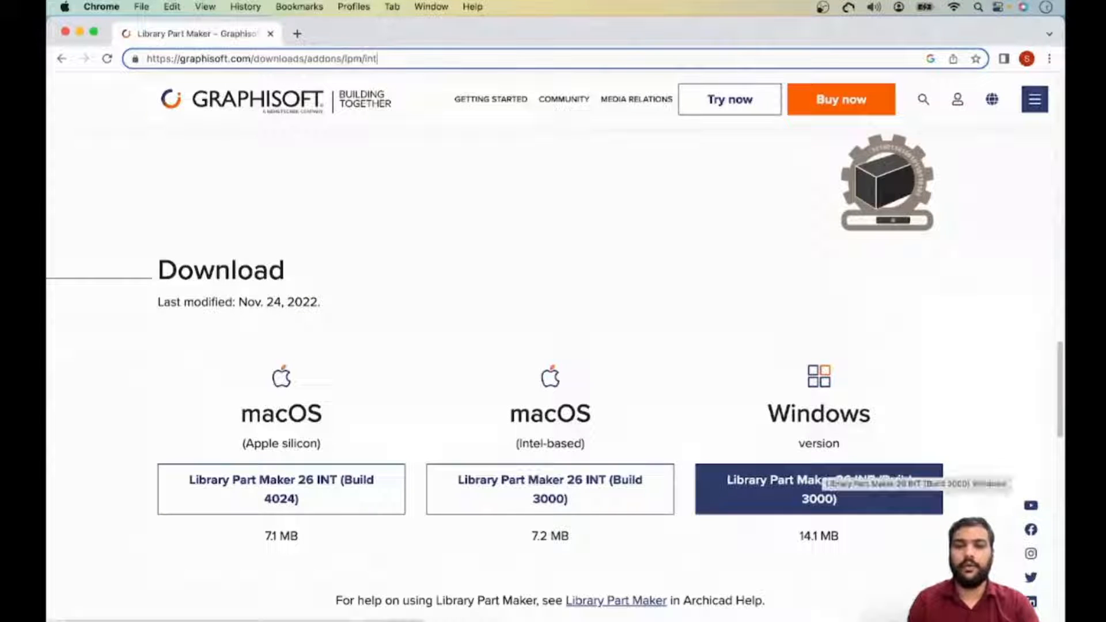
# - Return to Archicad and look for Library Part Maker among the Design Extras commands
pyautogui.press('super+bracketleft')
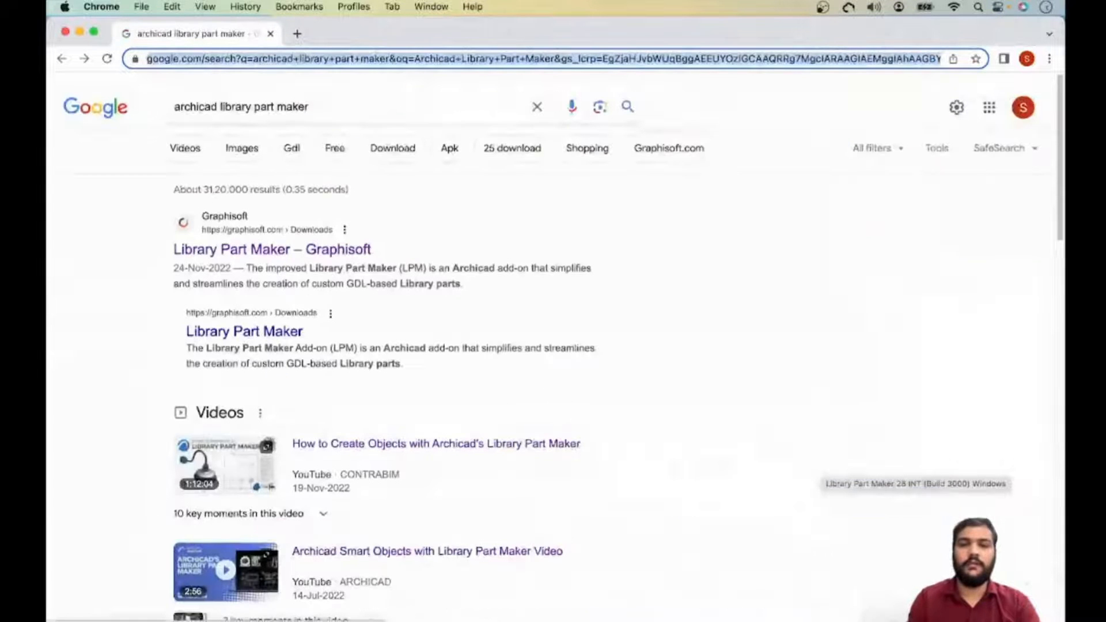
pyautogui.hotkey('ctrl', 'Up')
pyautogui.click(306, 50)
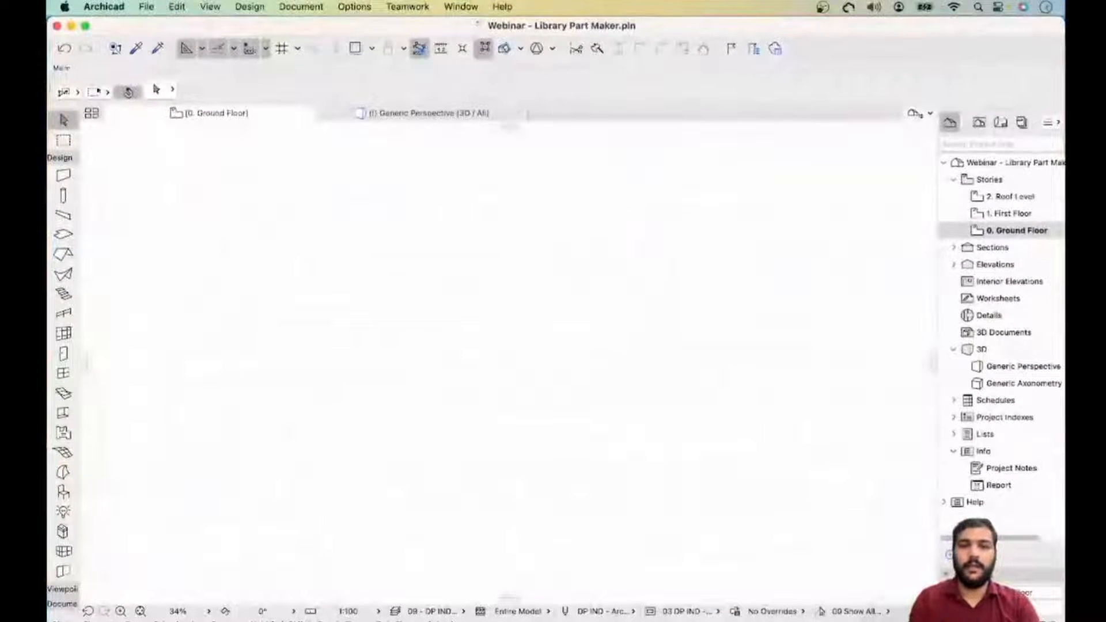
pyautogui.click(249, 6)
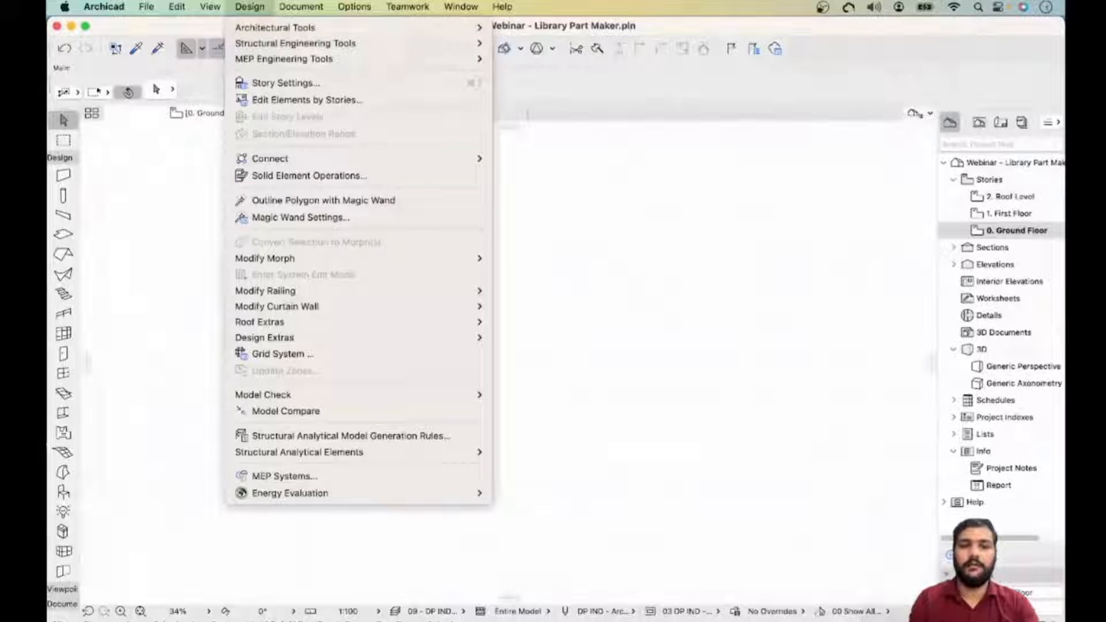
pyautogui.moveTo(346, 337)
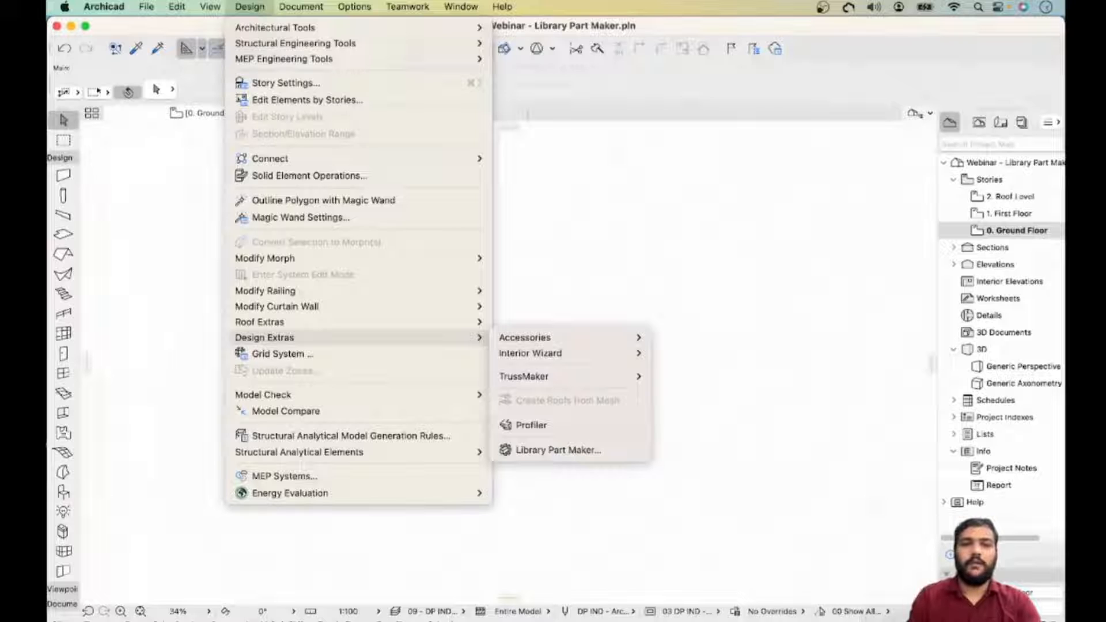
pyautogui.press('Escape')
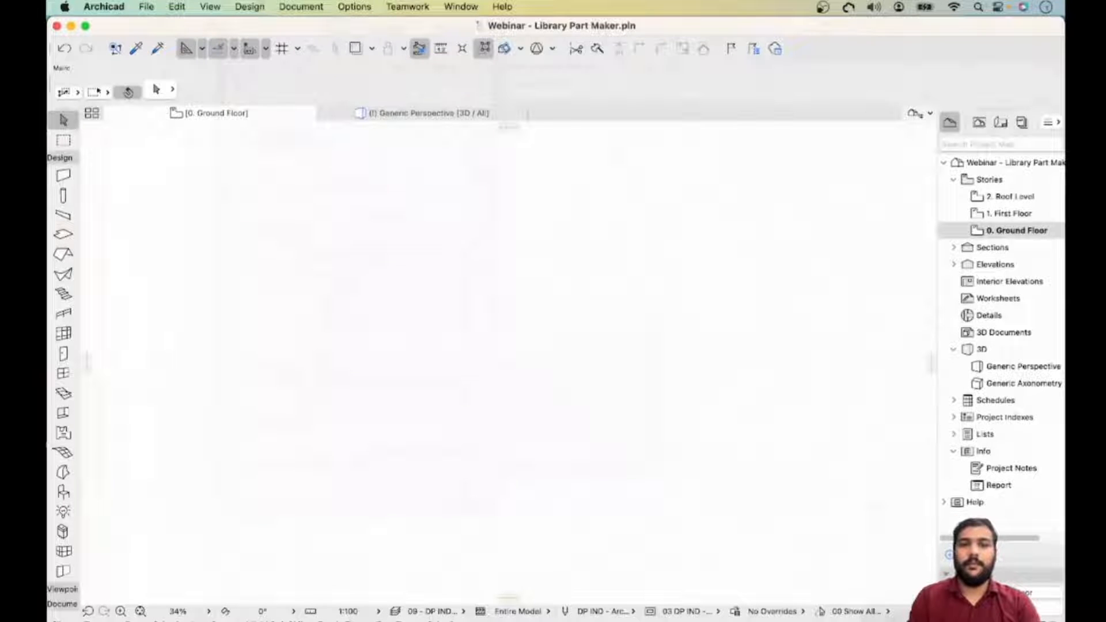
# - Open the Library Part Maker palette from the palettes list and move it beside the project navigator
pyautogui.click(461, 6)
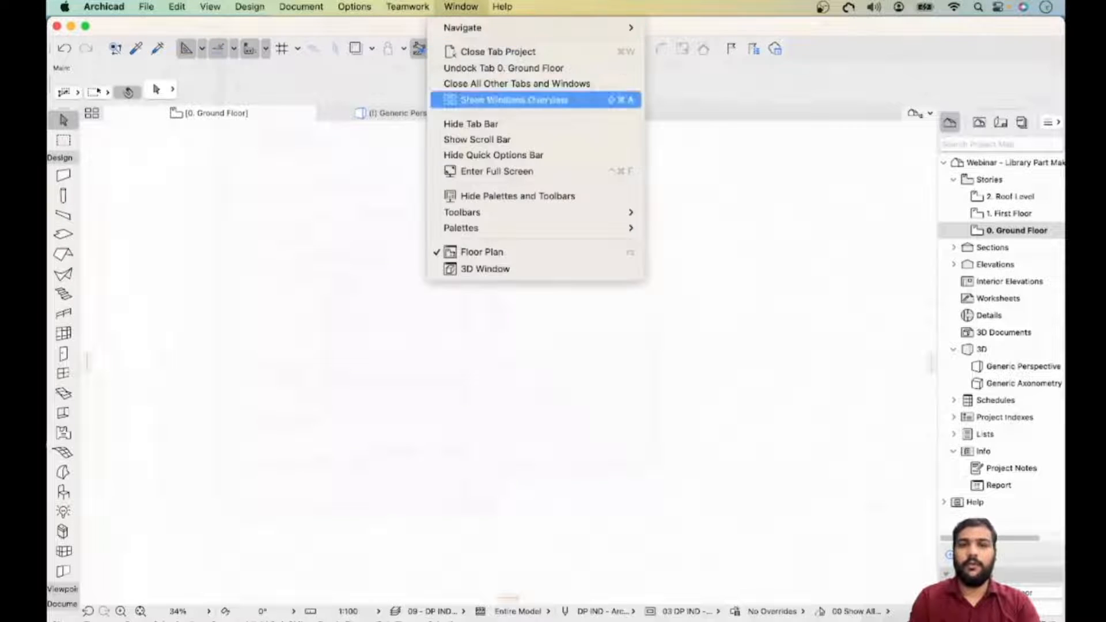
pyautogui.moveTo(519, 227)
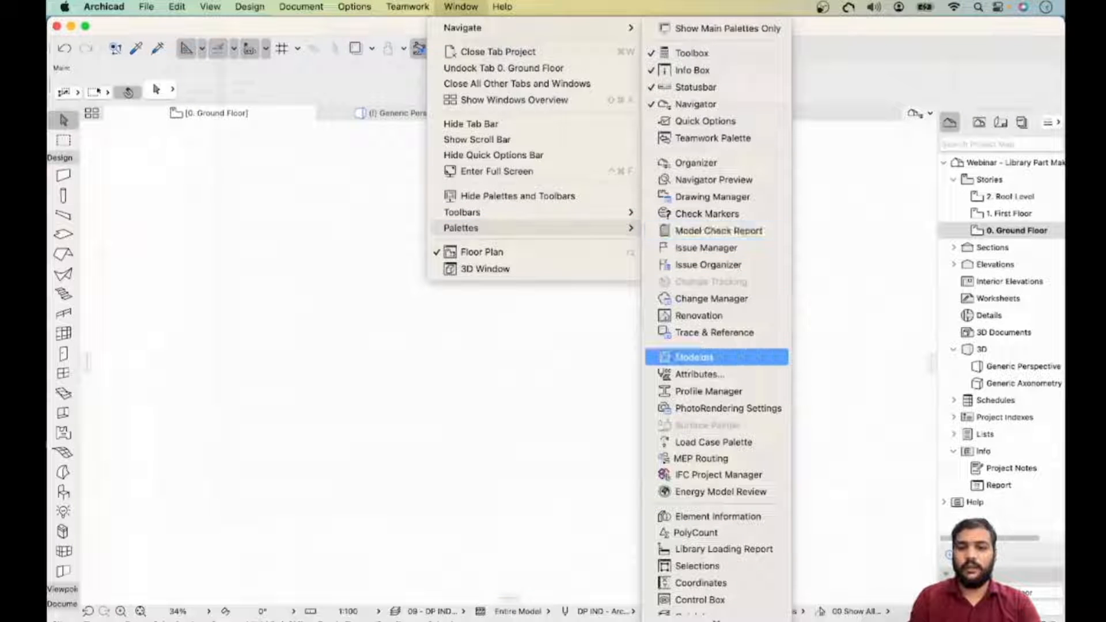
pyautogui.scroll(-3, 714, 442)
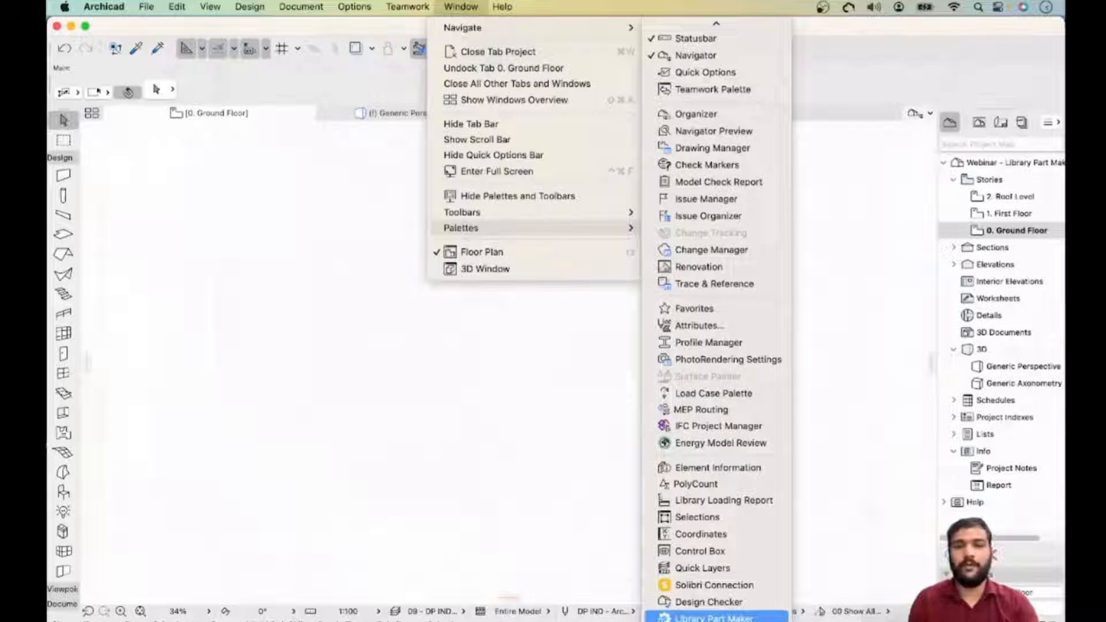
pyautogui.click(700, 618)
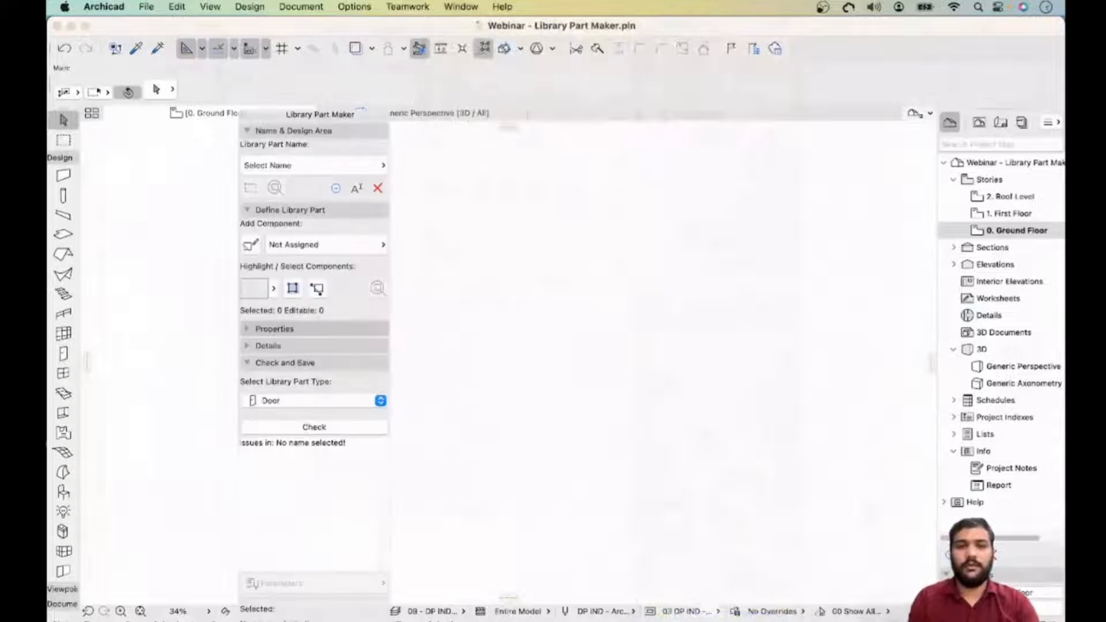
pyautogui.moveTo(320, 114); pyautogui.dragTo(756, 89)
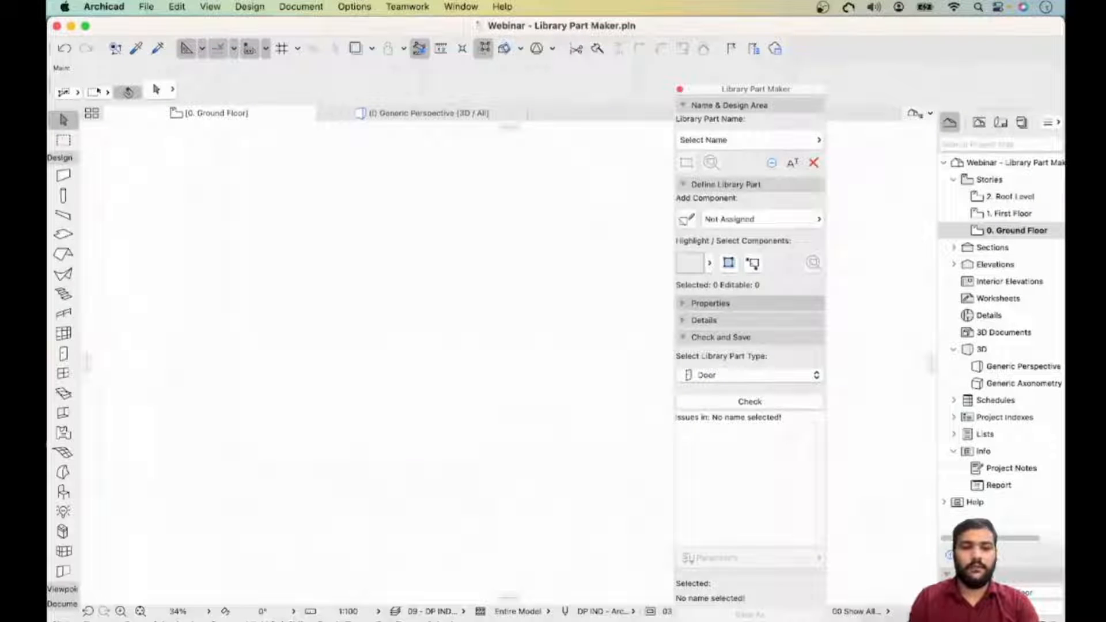
# - Review the component types available for adding to a library part
pyautogui.scroll(-10, 230, 456)
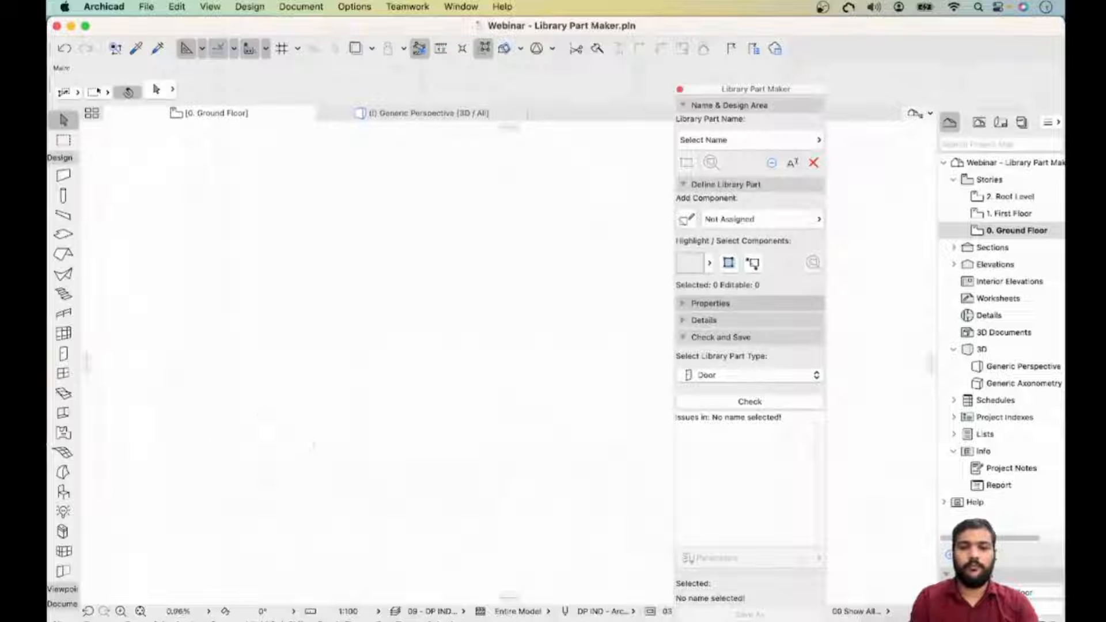
pyautogui.moveTo(220, 457); pyautogui.dragTo(333, 454, button='middle')
pyautogui.scroll(5, 332, 454)
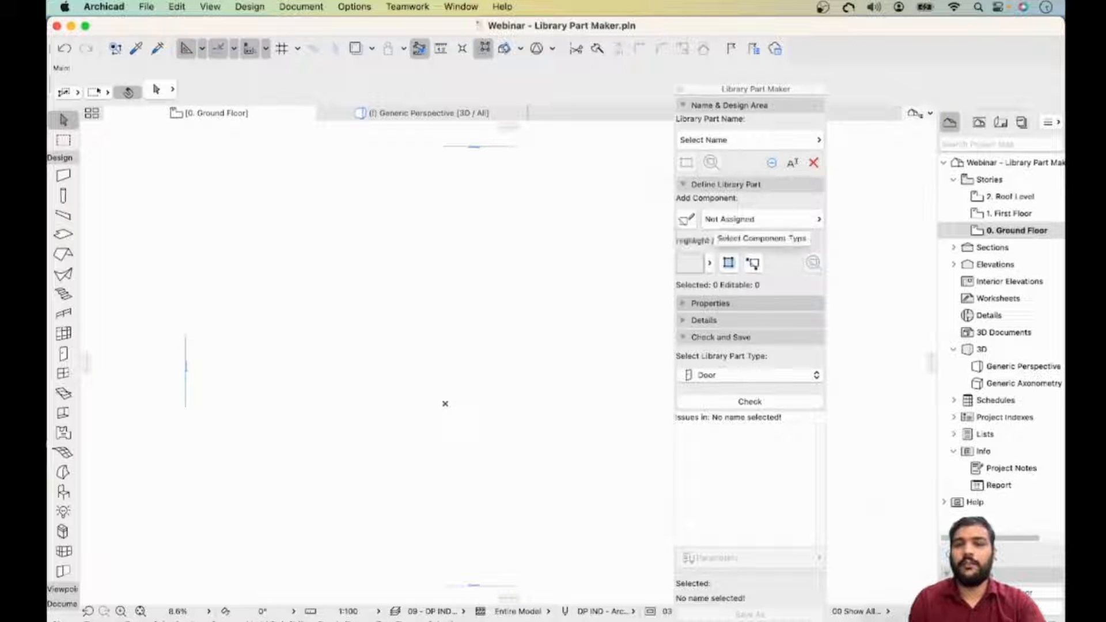
pyautogui.click(749, 219)
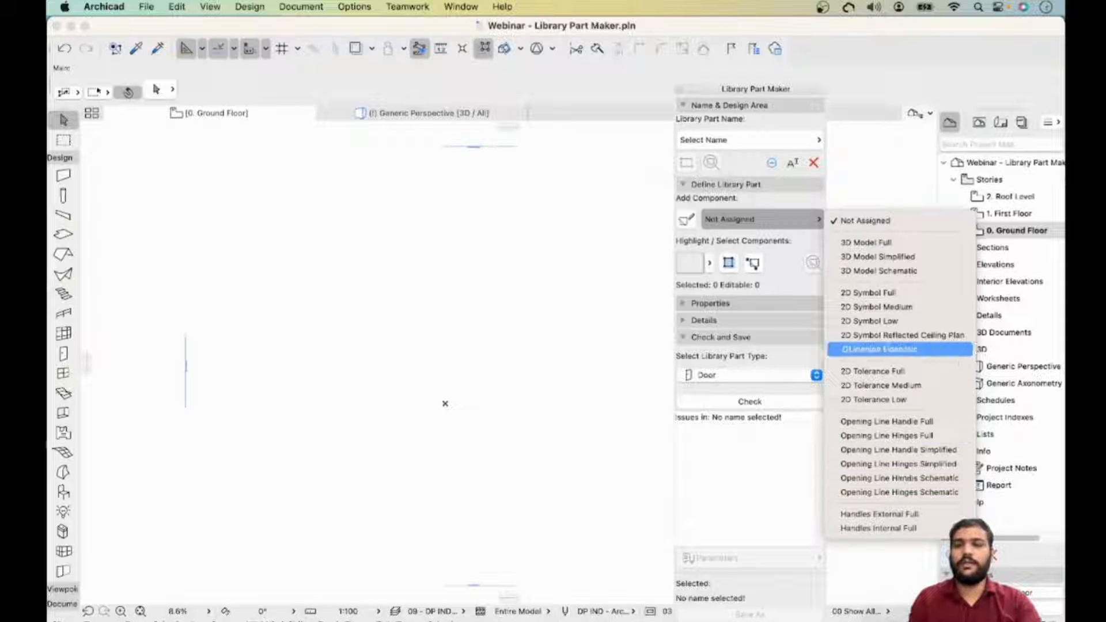
pyautogui.press('Return')
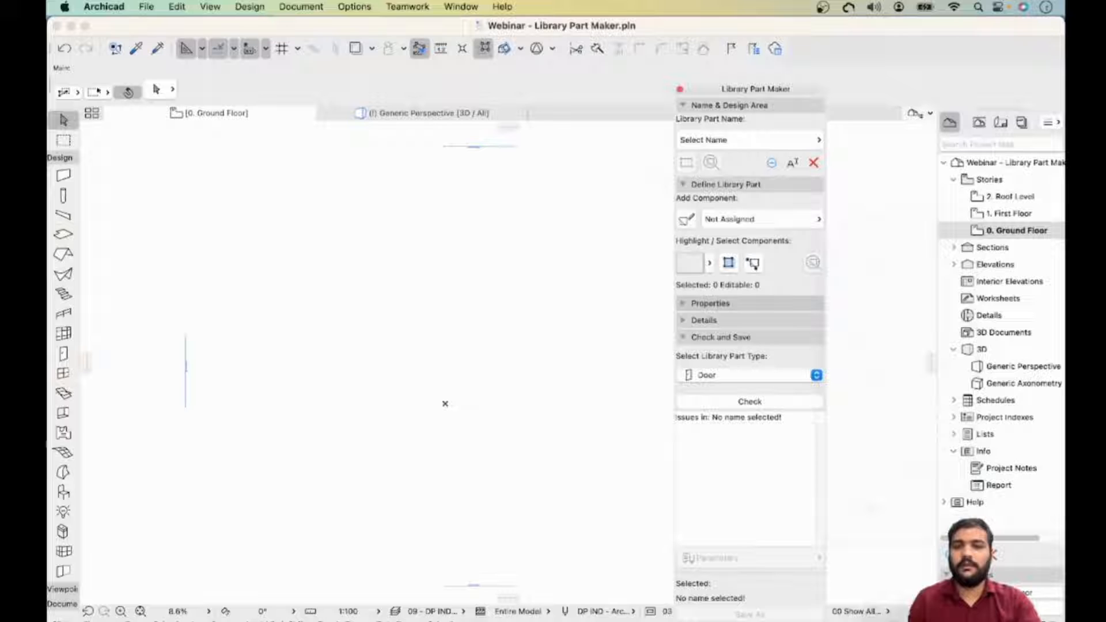
pyautogui.press('space')
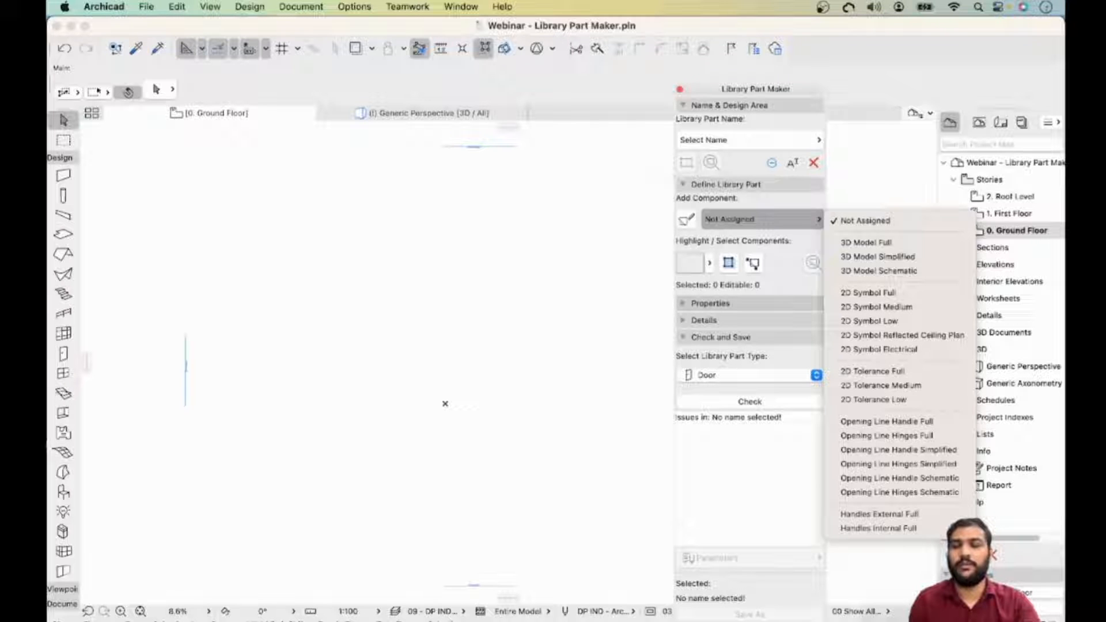
pyautogui.press('Escape')
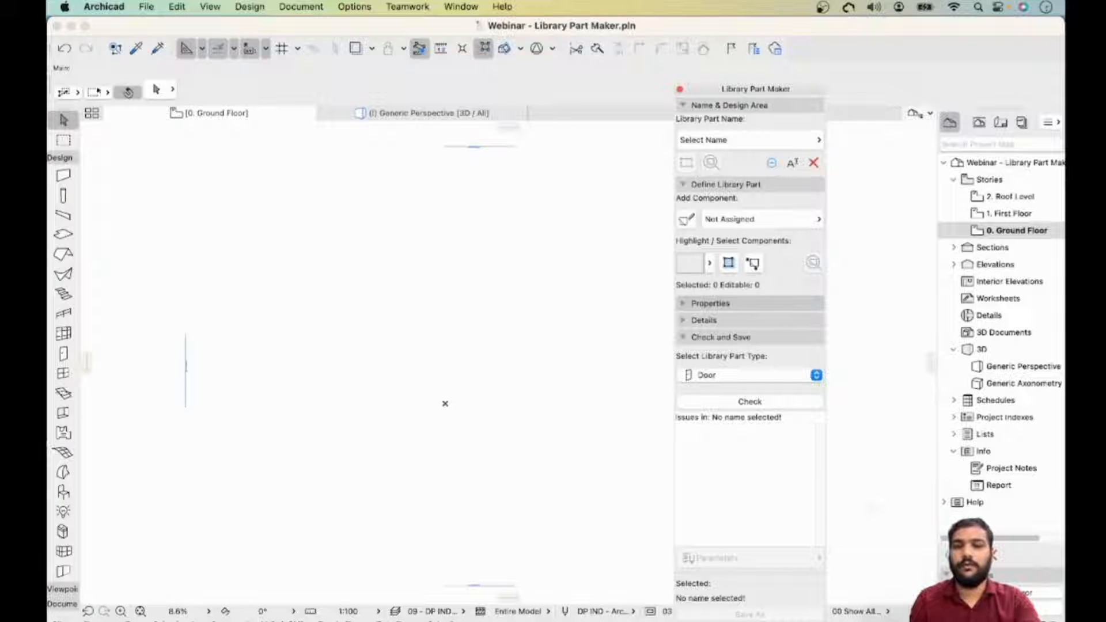
# - Set the library part's properties to import from Spreadsheet and expand the Details section
pyautogui.click(710, 303)
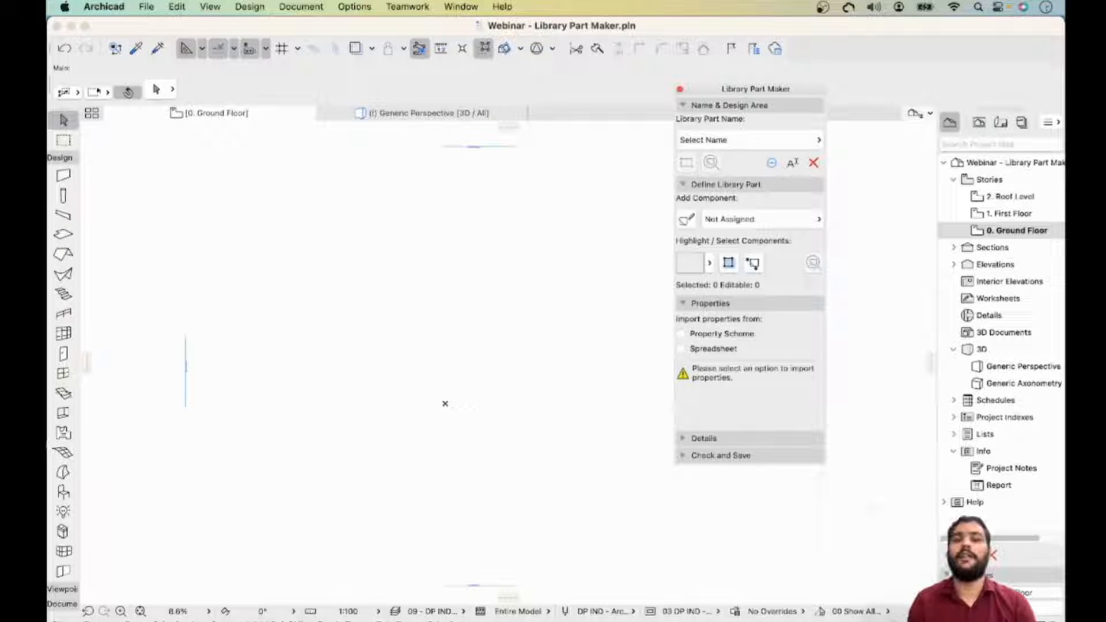
pyautogui.click(682, 349)
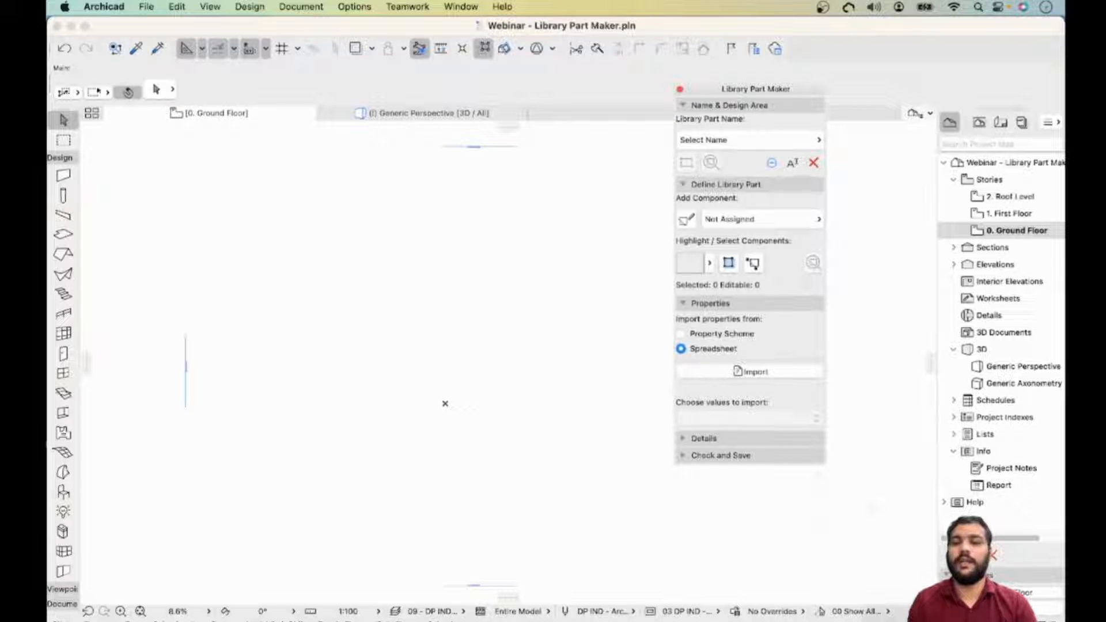
pyautogui.click(704, 438)
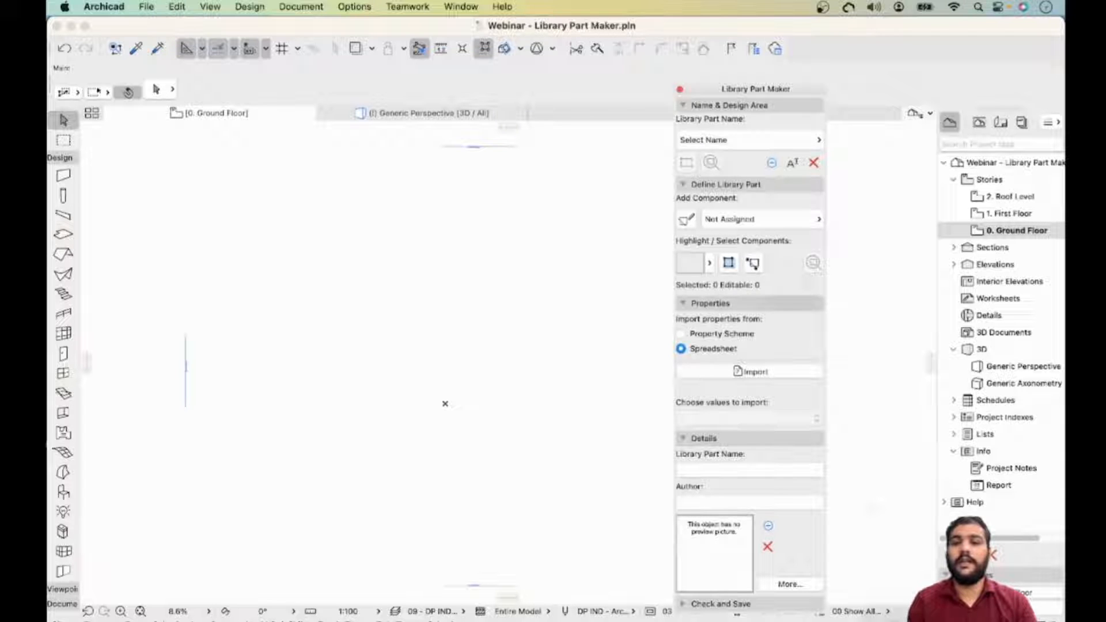
pyautogui.click(684, 303)
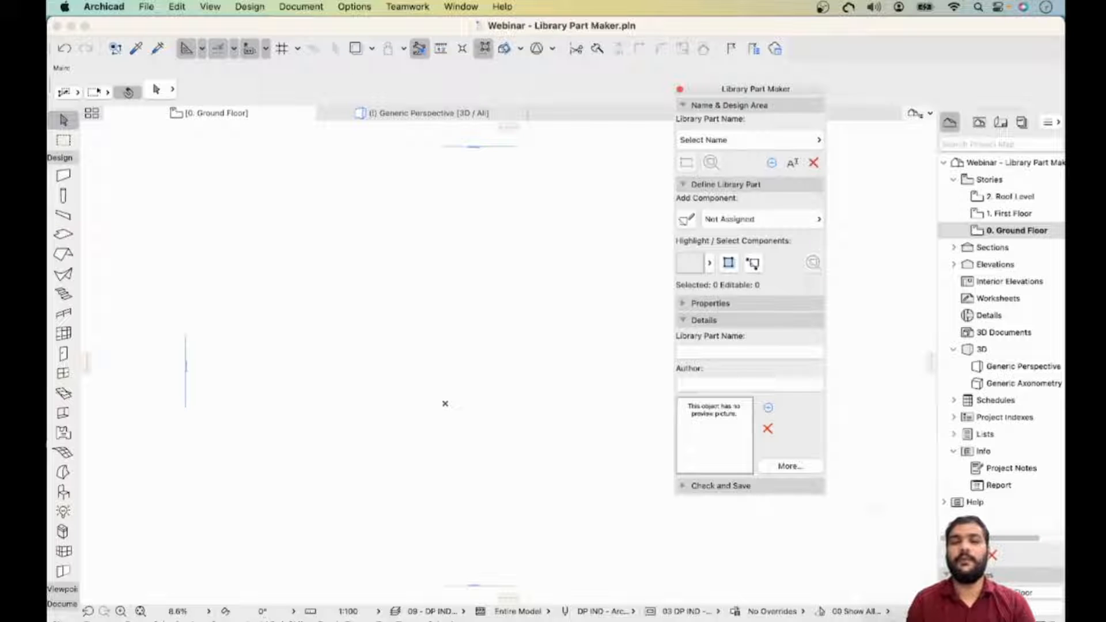
# - Inspect the Change Details dialog and its license options, then cancel it
pyautogui.click(790, 466)
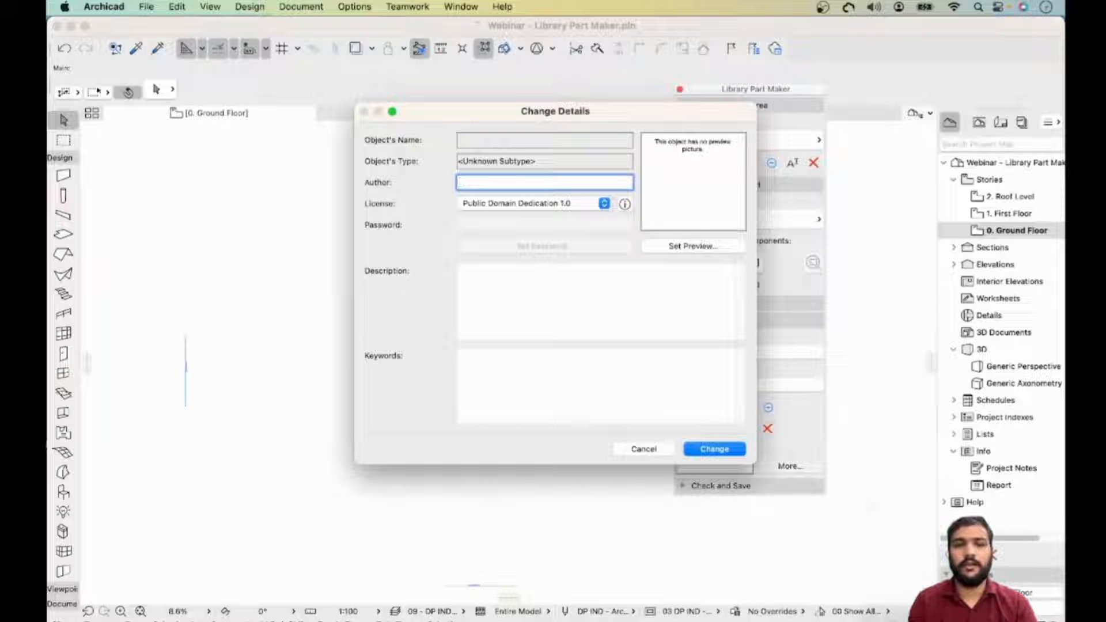
pyautogui.click(603, 203)
pyautogui.click(604, 204)
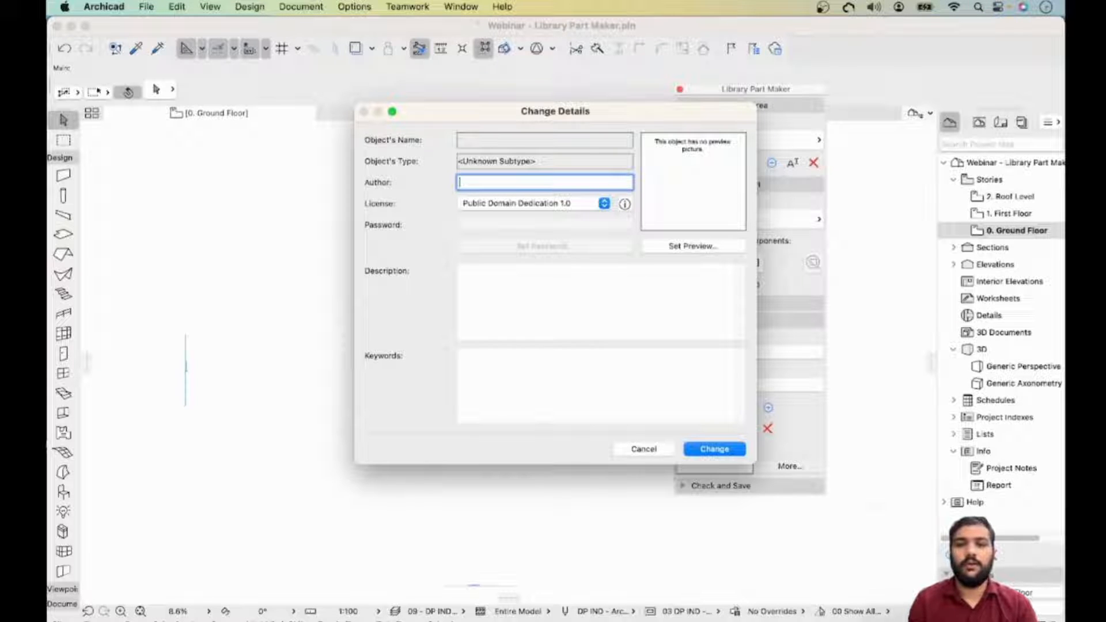
pyautogui.click(602, 302)
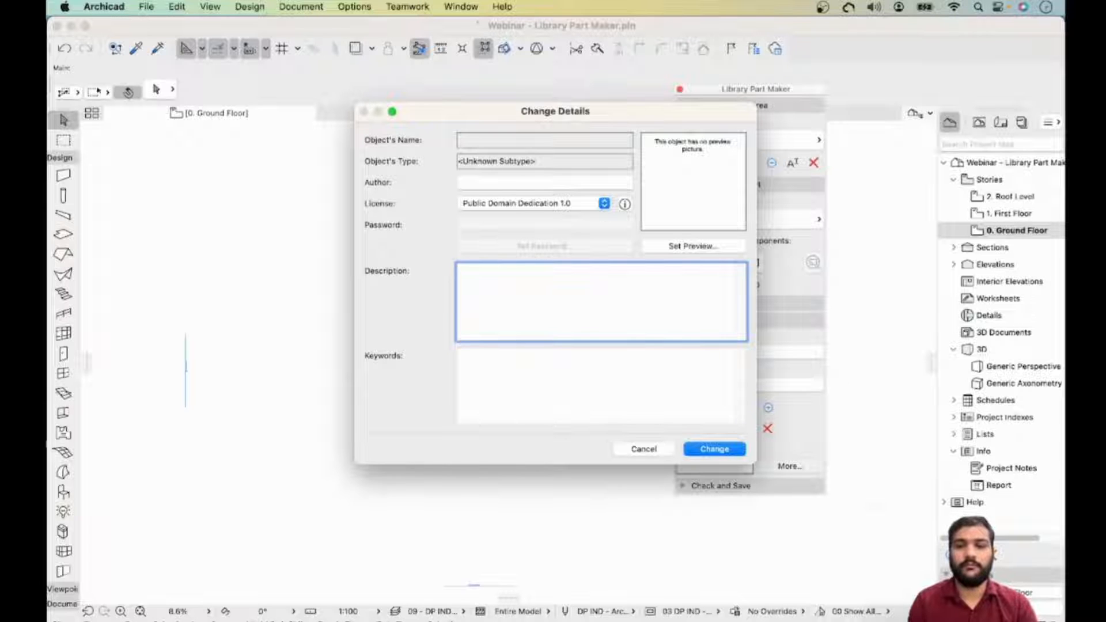
pyautogui.click(643, 449)
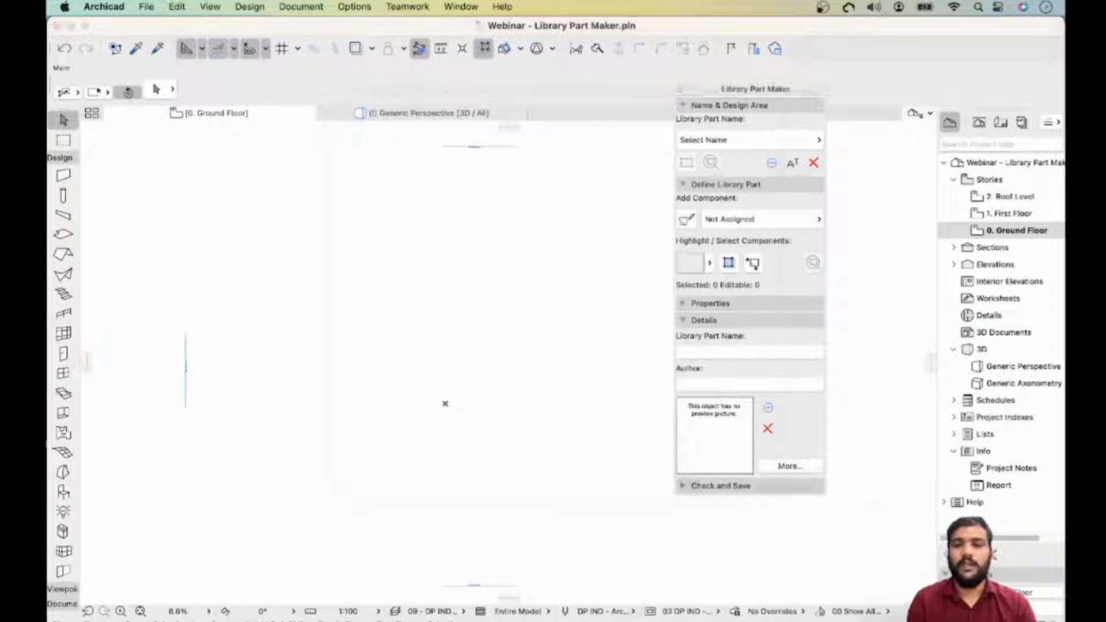
# - Expand the Check and Save section and set the library part type to Object
pyautogui.click(721, 486)
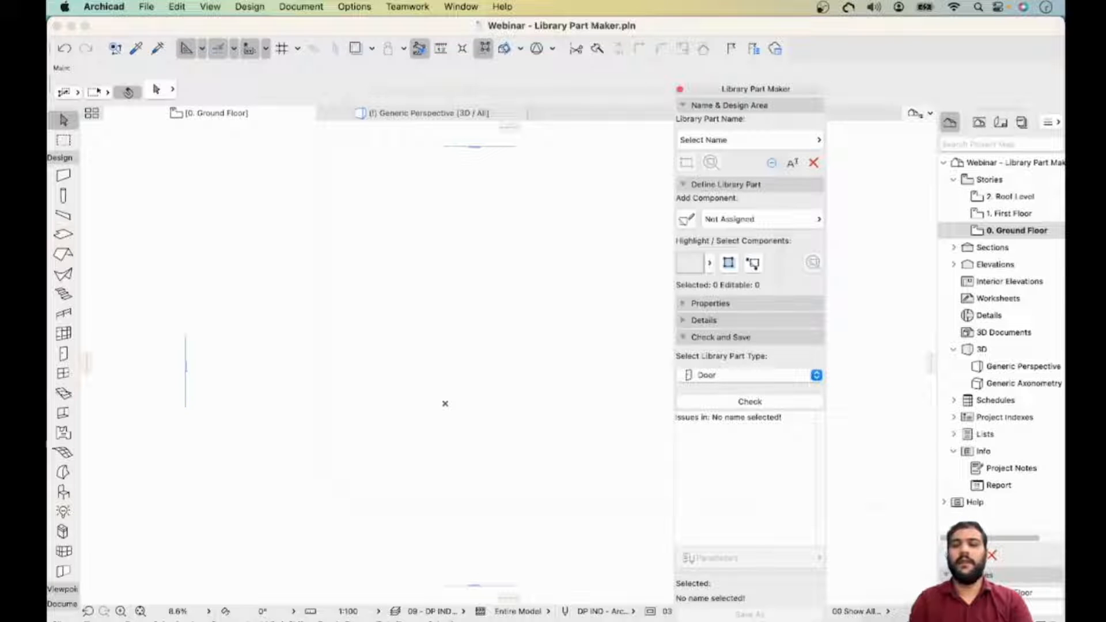
pyautogui.click(749, 375)
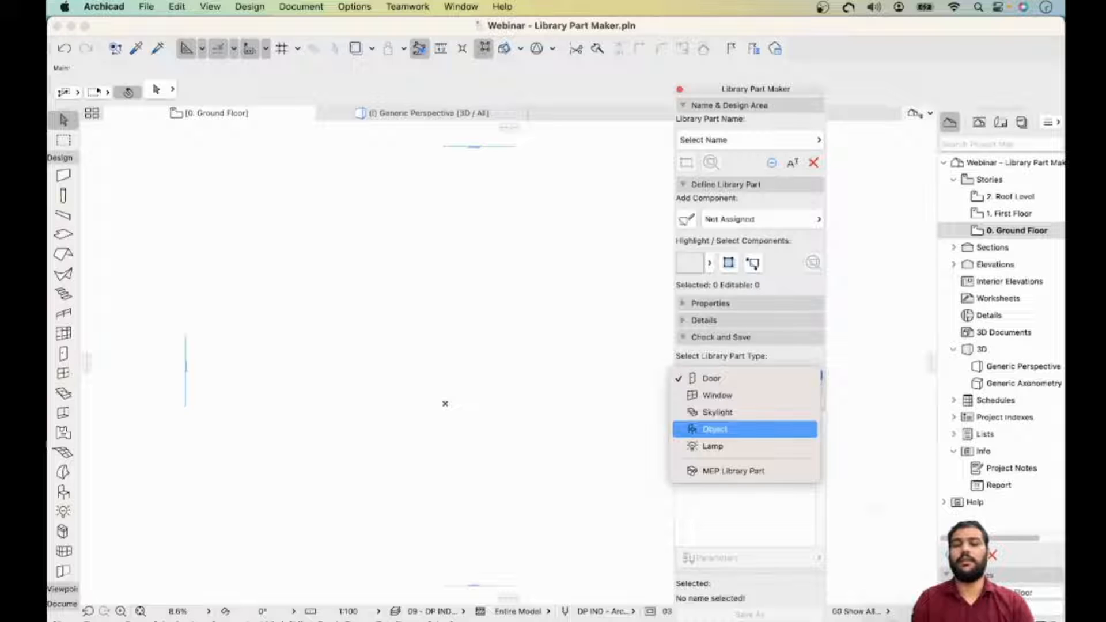
pyautogui.press('Down')
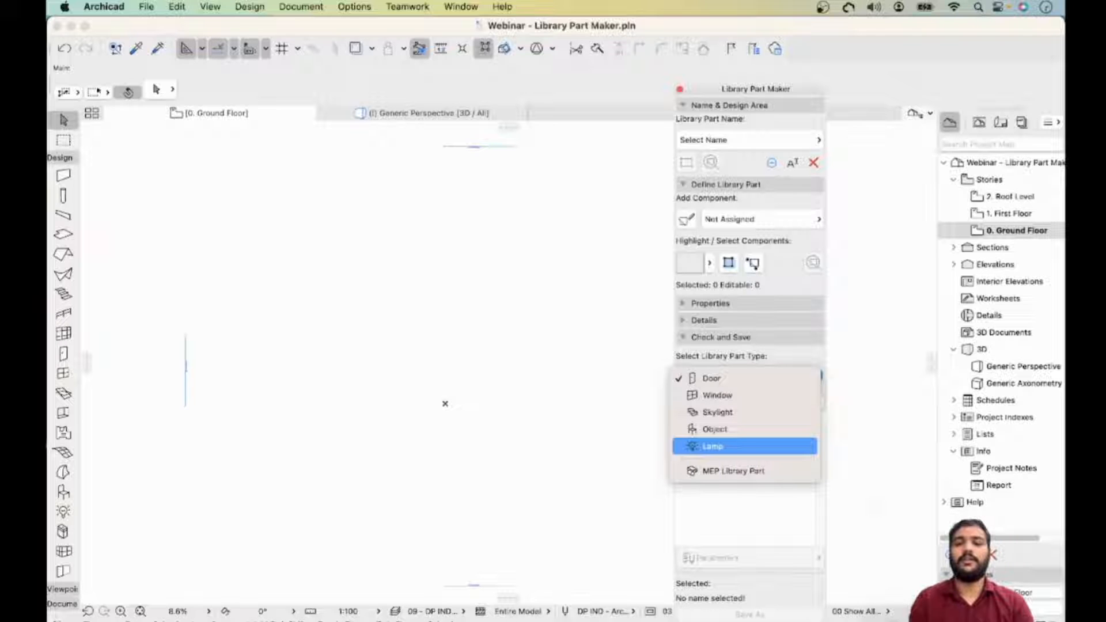
pyautogui.press('Down')
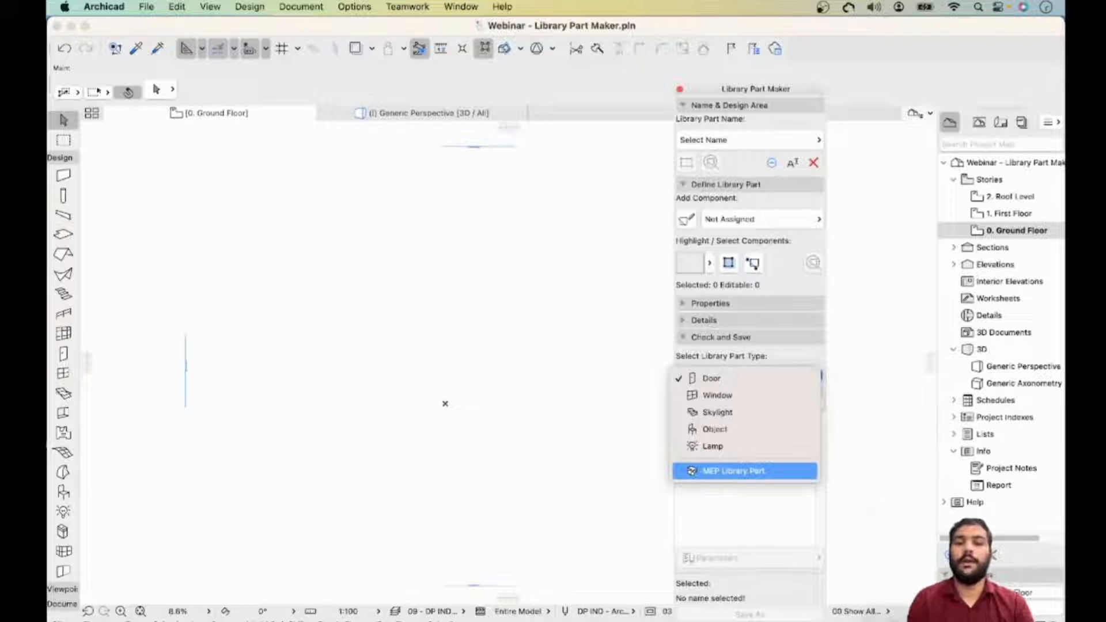
pyautogui.press('Escape')
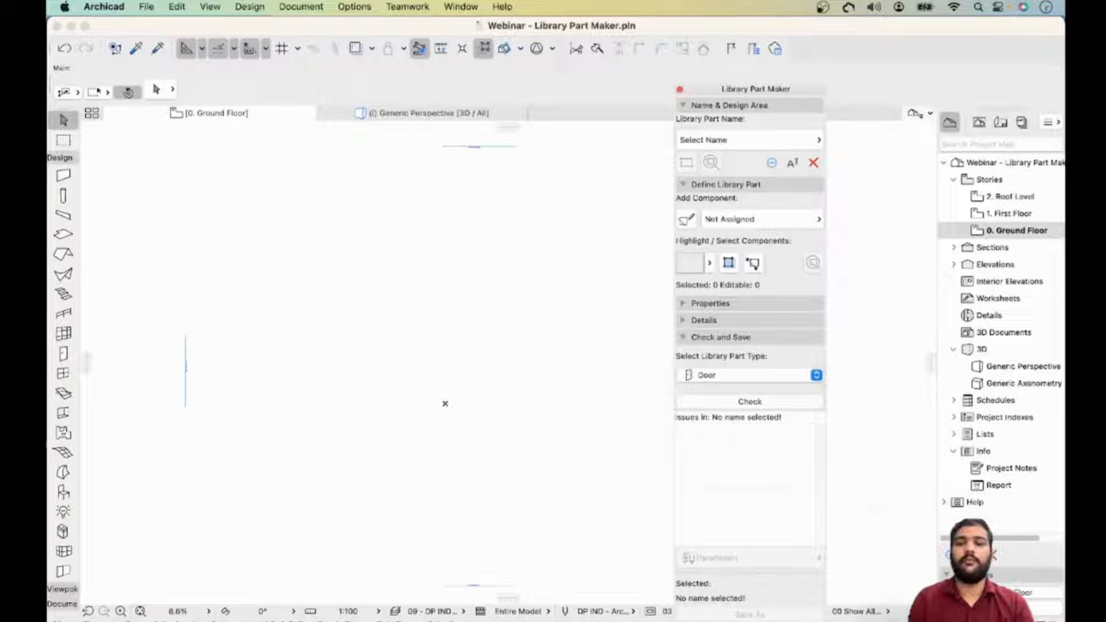
pyautogui.click(750, 376)
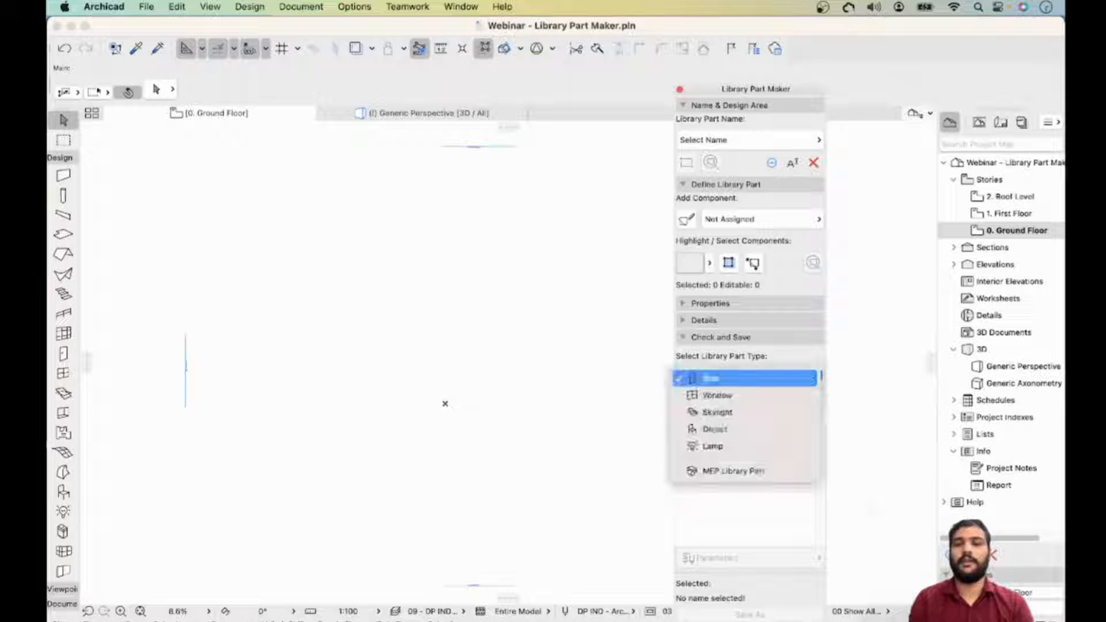
pyautogui.click(716, 429)
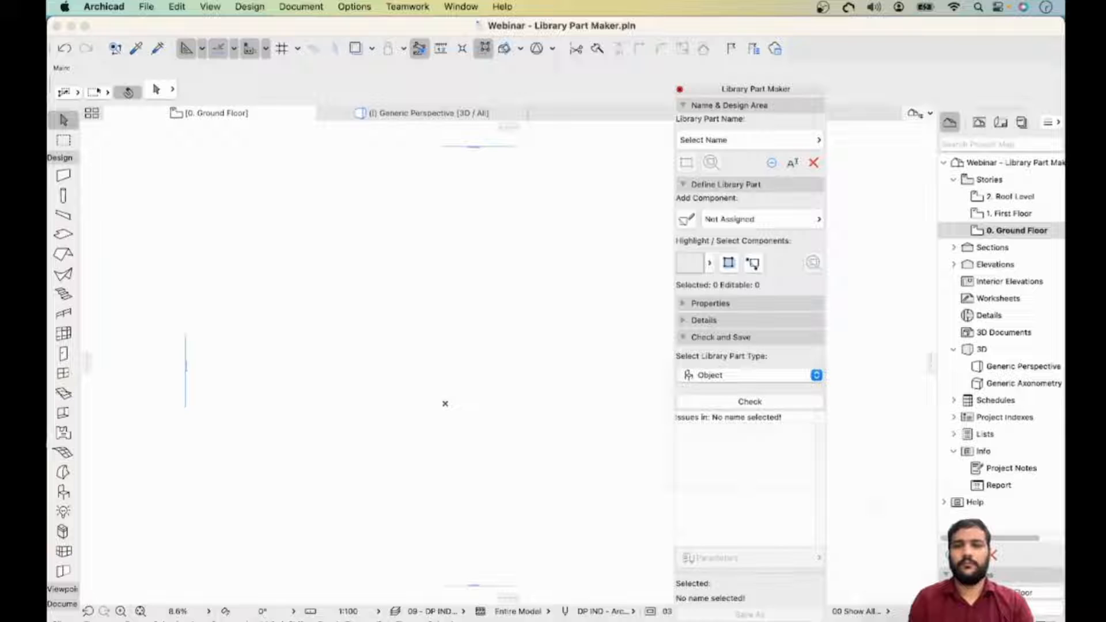
# - Shift the Library Part Maker palette further right and collapse its Check and Save section
pyautogui.moveTo(756, 90); pyautogui.dragTo(849, 90)
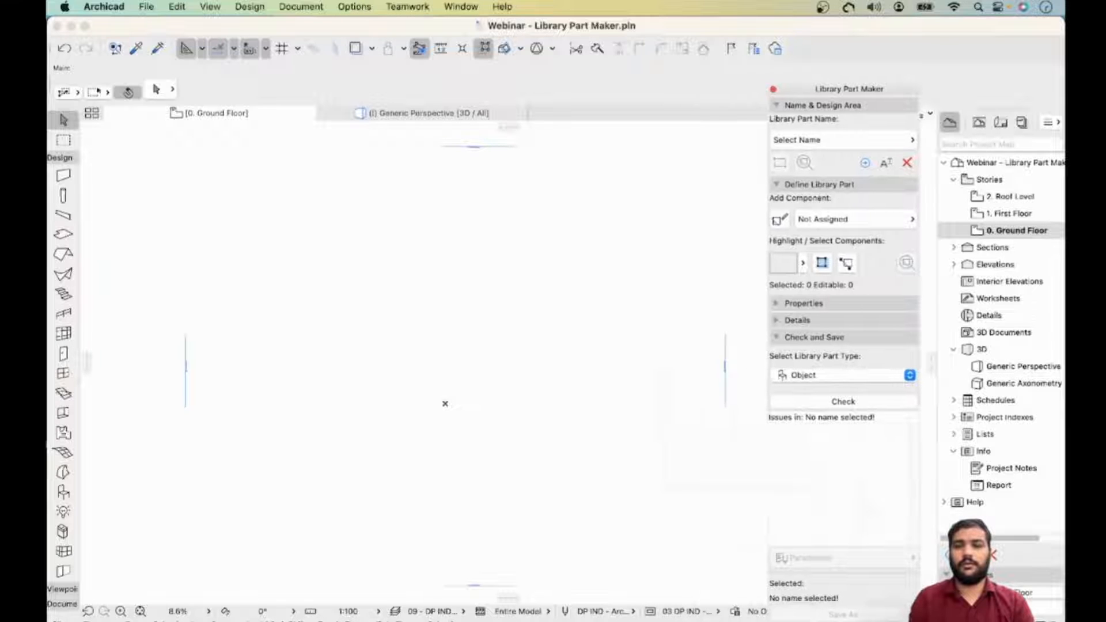
pyautogui.click(843, 337)
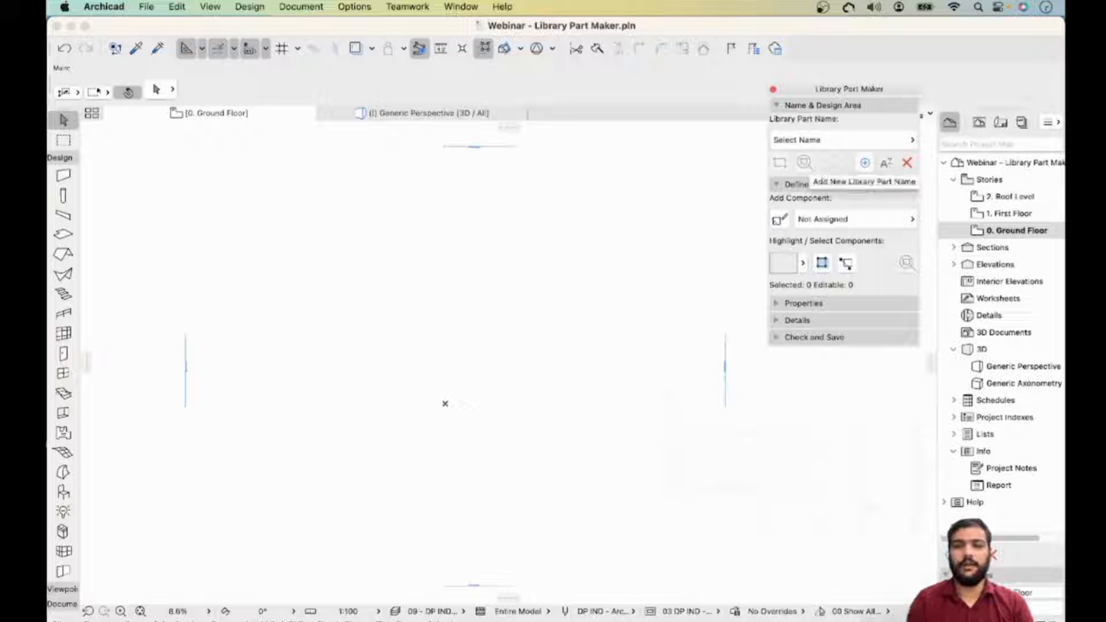
pyautogui.moveTo(518, 346); pyautogui.dragTo(447, 365, button='middle')
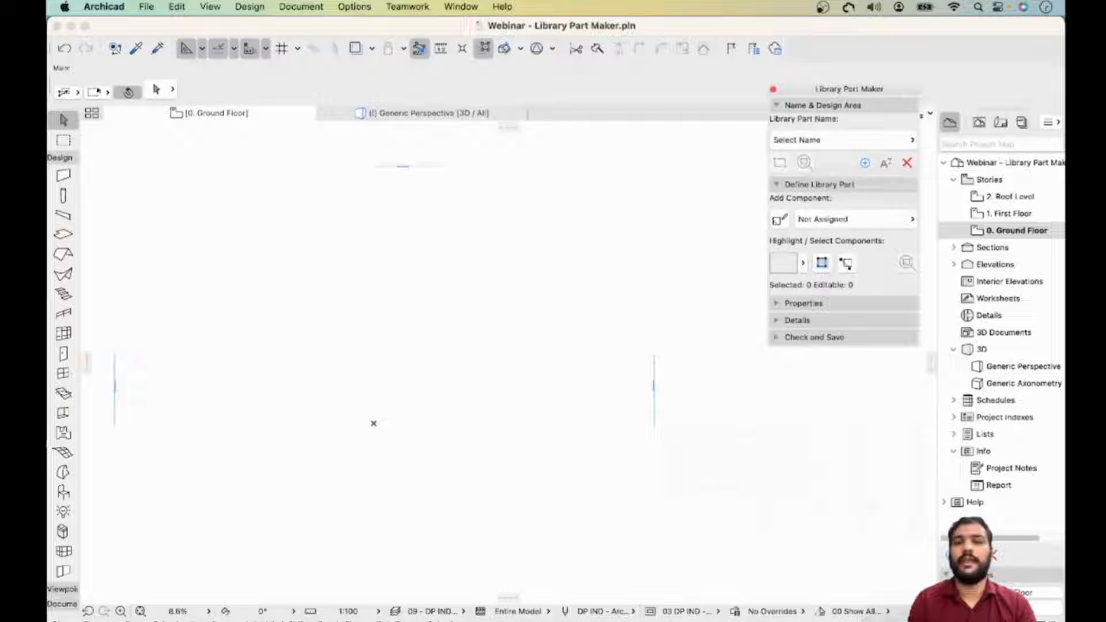
pyautogui.click(851, 219)
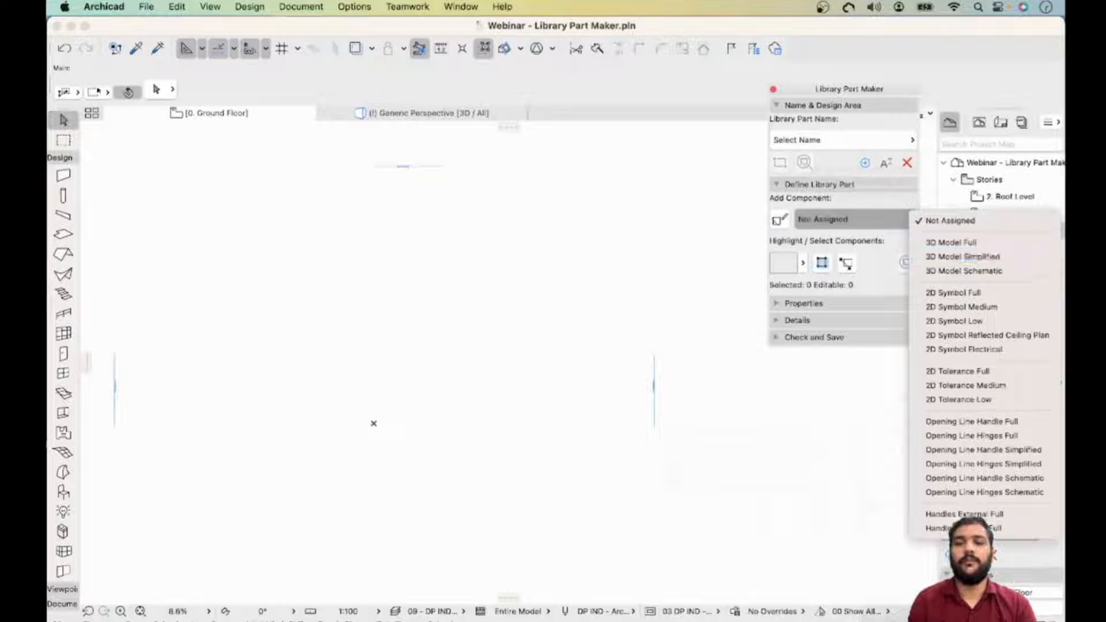
# - Add a new library part name "Chair 123" and proceed to mark its design area
pyautogui.click(865, 163)
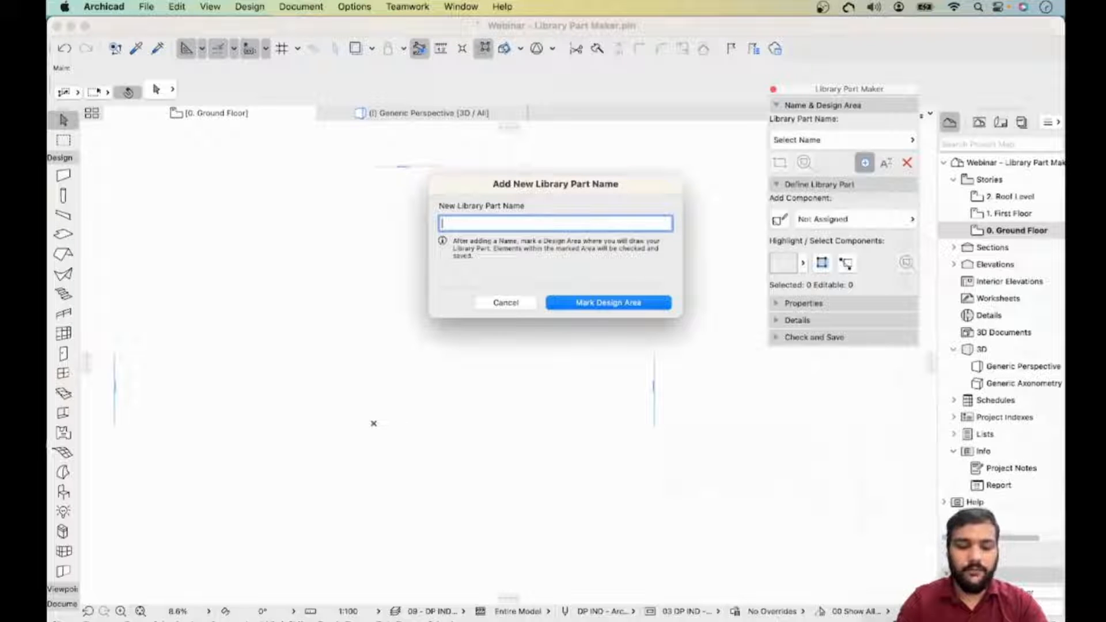
pyautogui.write('Cha')
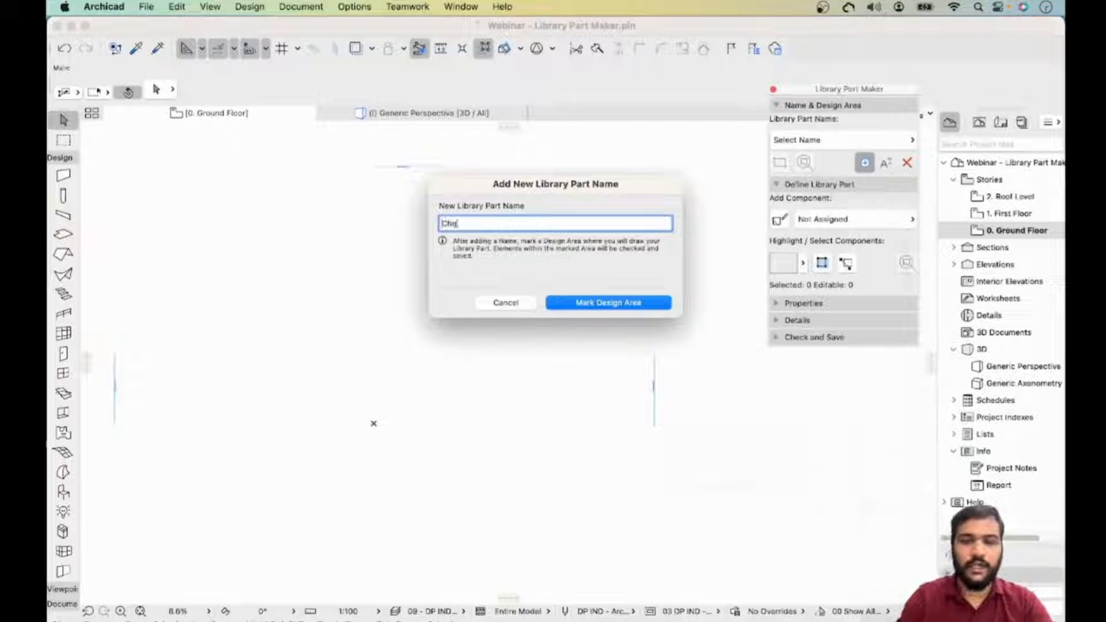
pyautogui.write('ir')
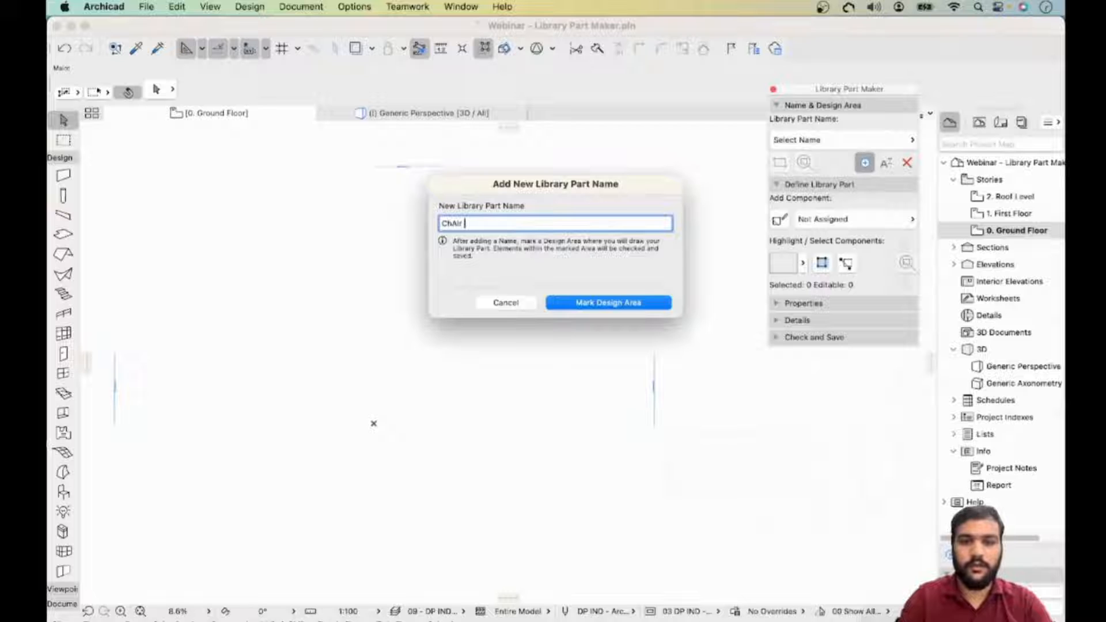
pyautogui.press('BackSpace')
pyautogui.press('BackSpace')
pyautogui.press('BackSpace')
pyautogui.press('BackSpace')
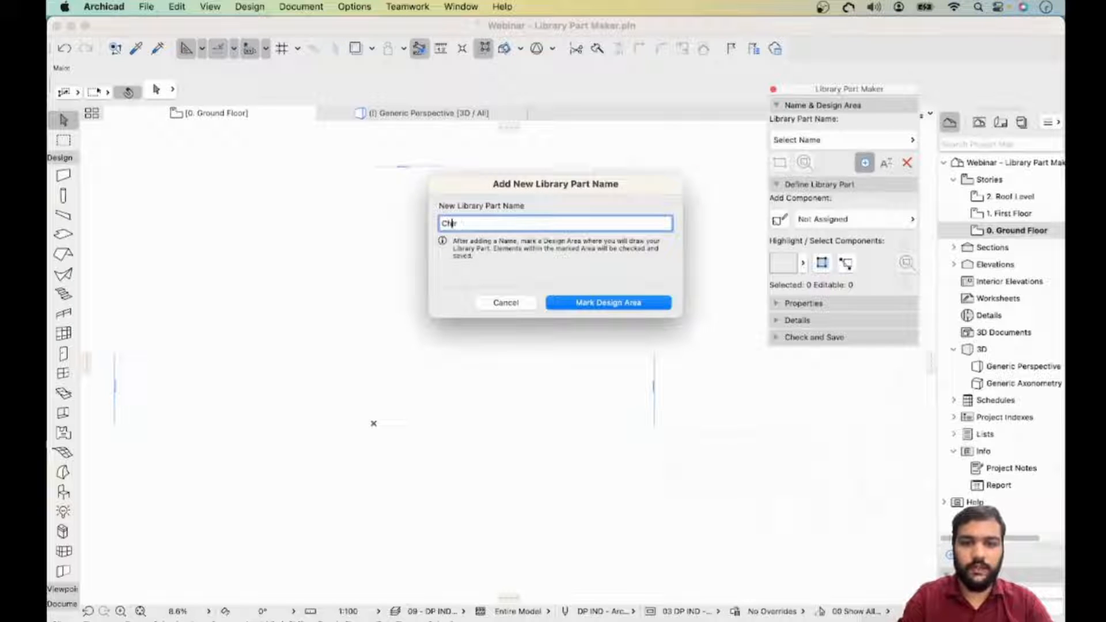
pyautogui.write('air ')
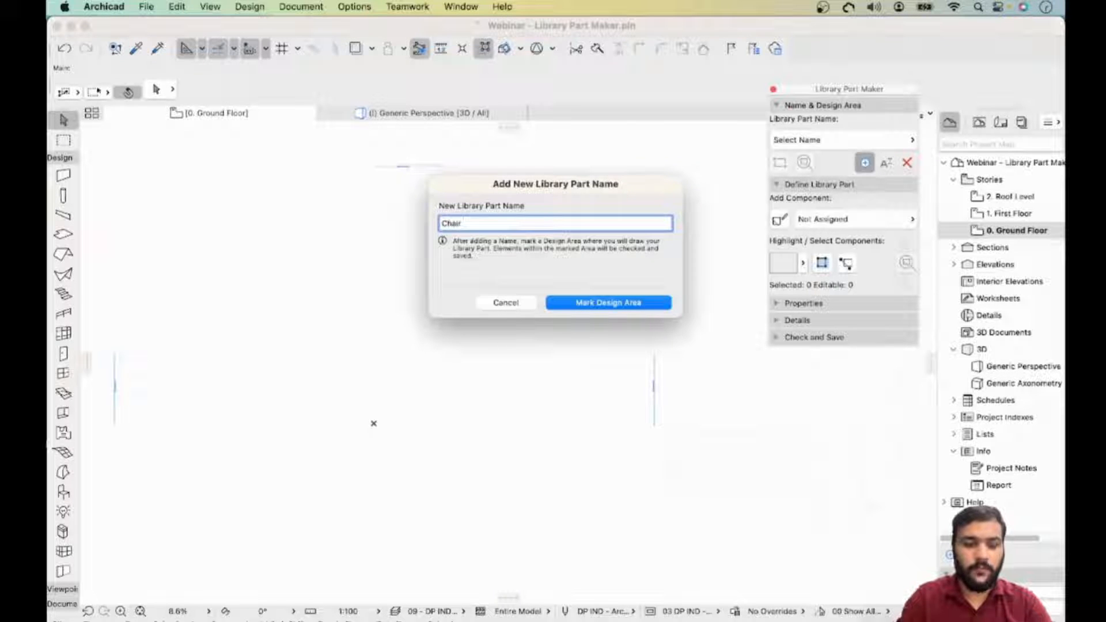
pyautogui.write('123')
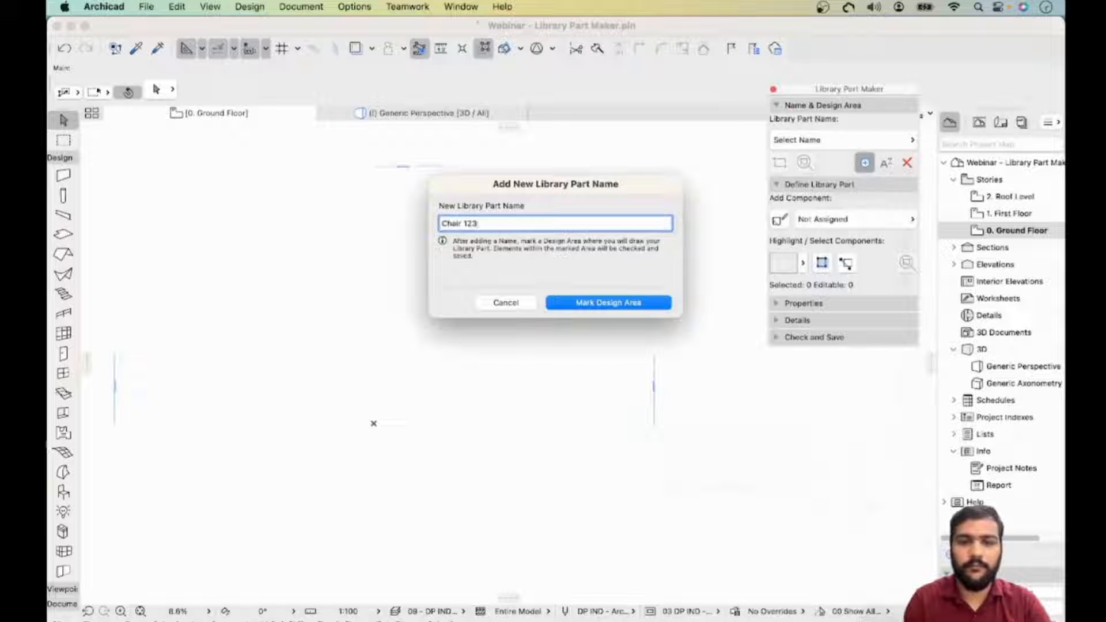
pyautogui.press('Return')
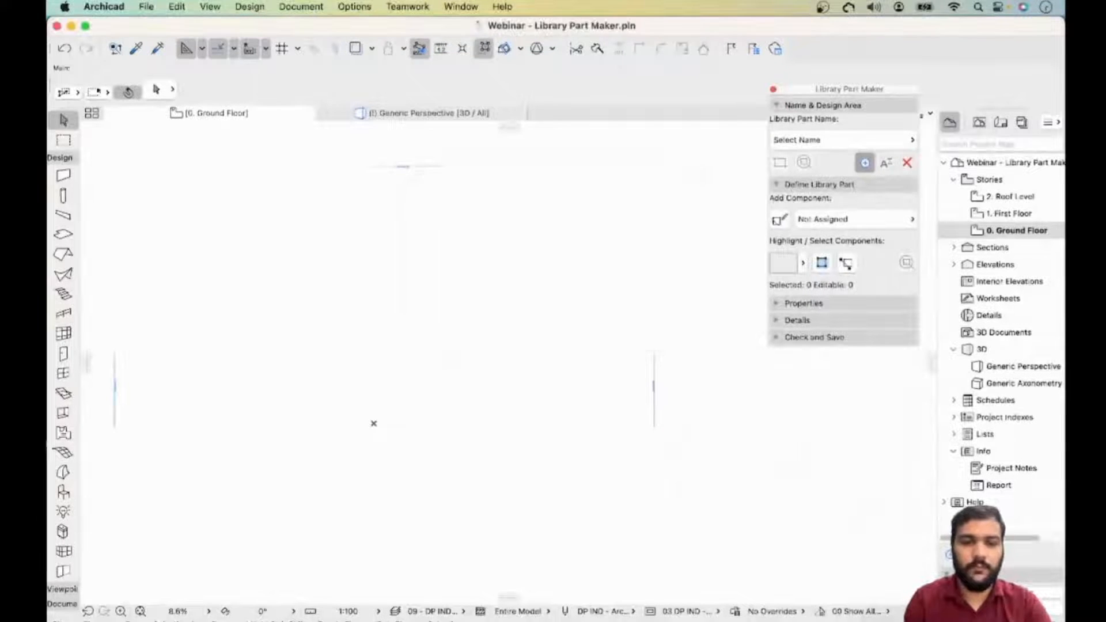
# - Mark a rectangular design area of 8000 by 6000 on the floor plan
pyautogui.click(373, 424)
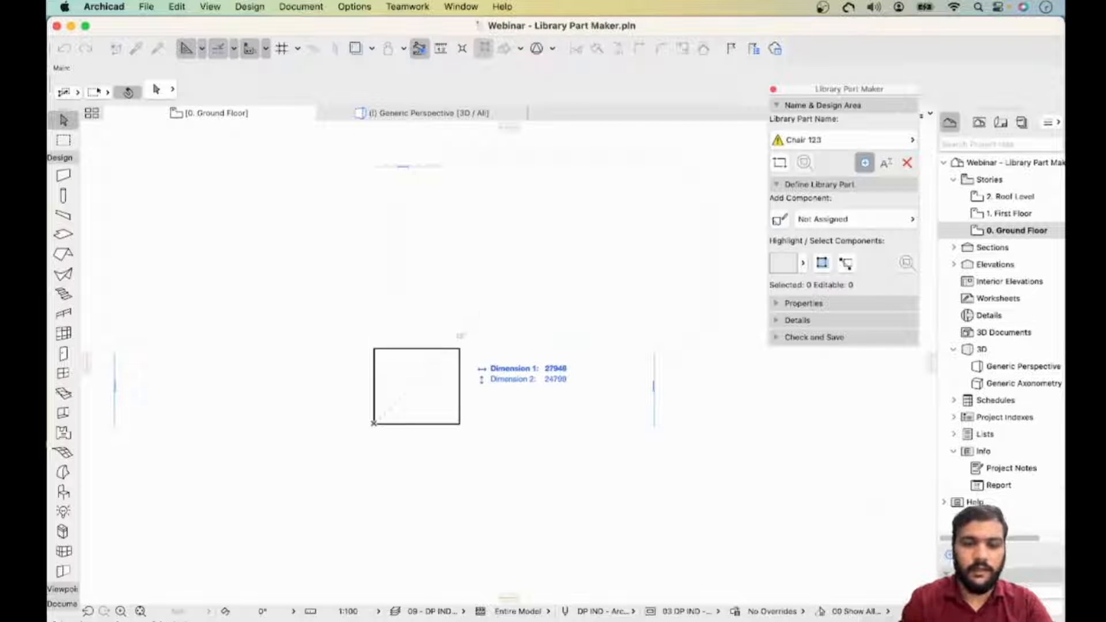
pyautogui.scroll(5, 460, 346)
pyautogui.scroll(3, 441, 373)
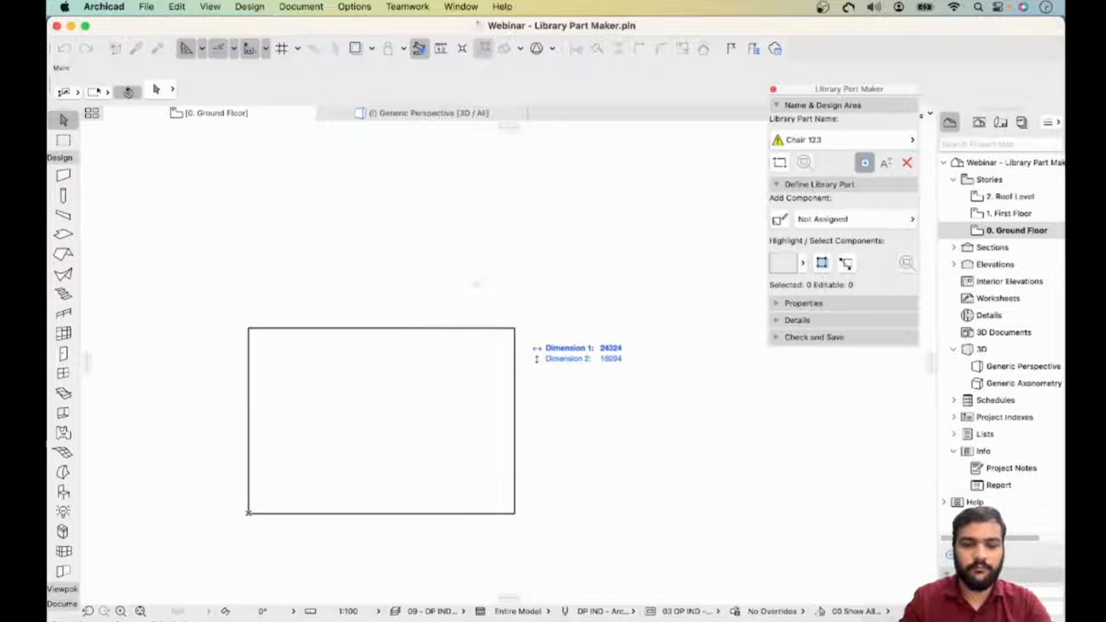
pyautogui.write('8')
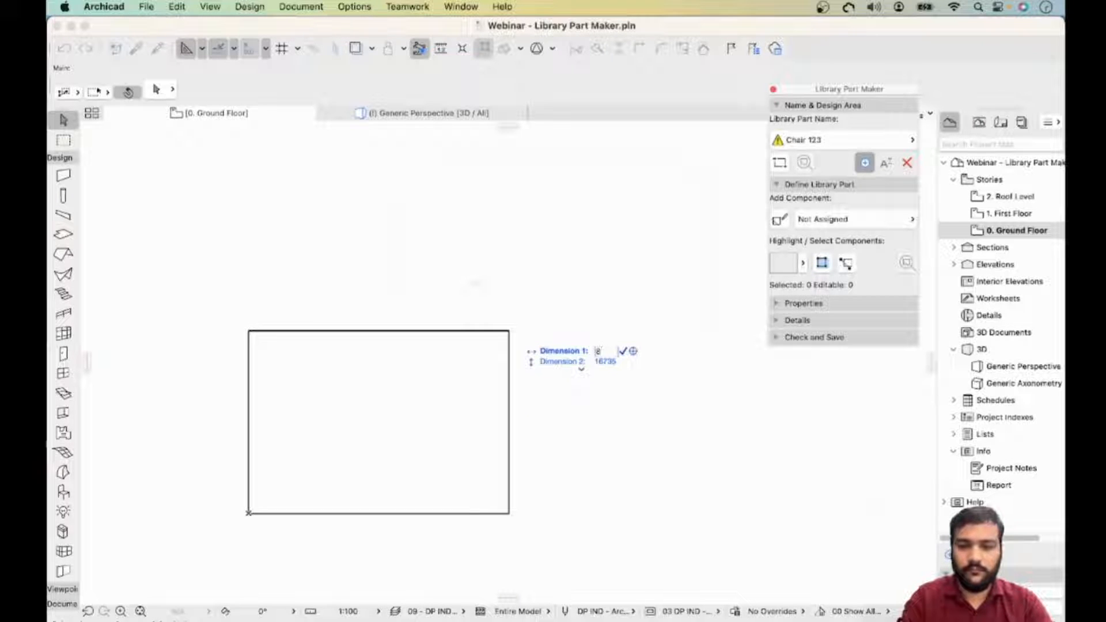
pyautogui.write('000')
pyautogui.press('Tab')
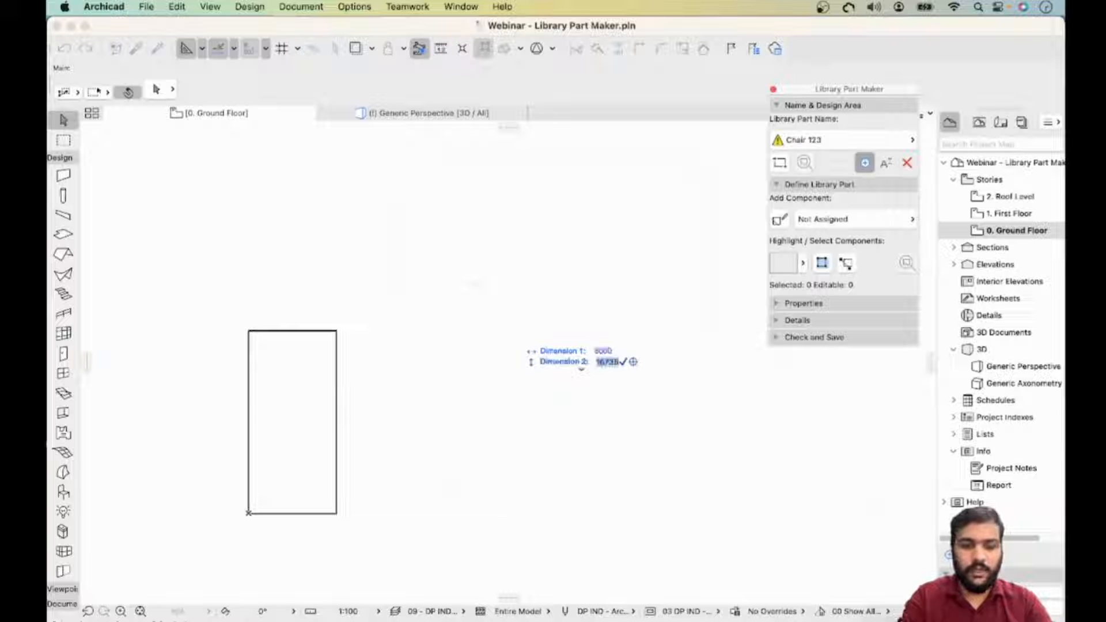
pyautogui.write('6000')
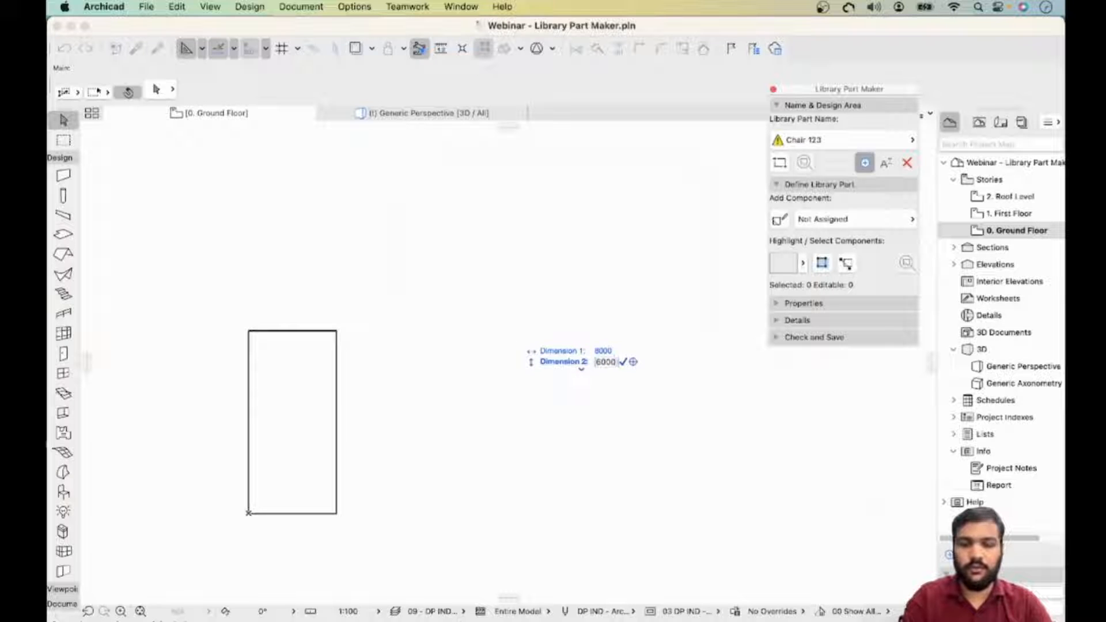
pyautogui.press('Return')
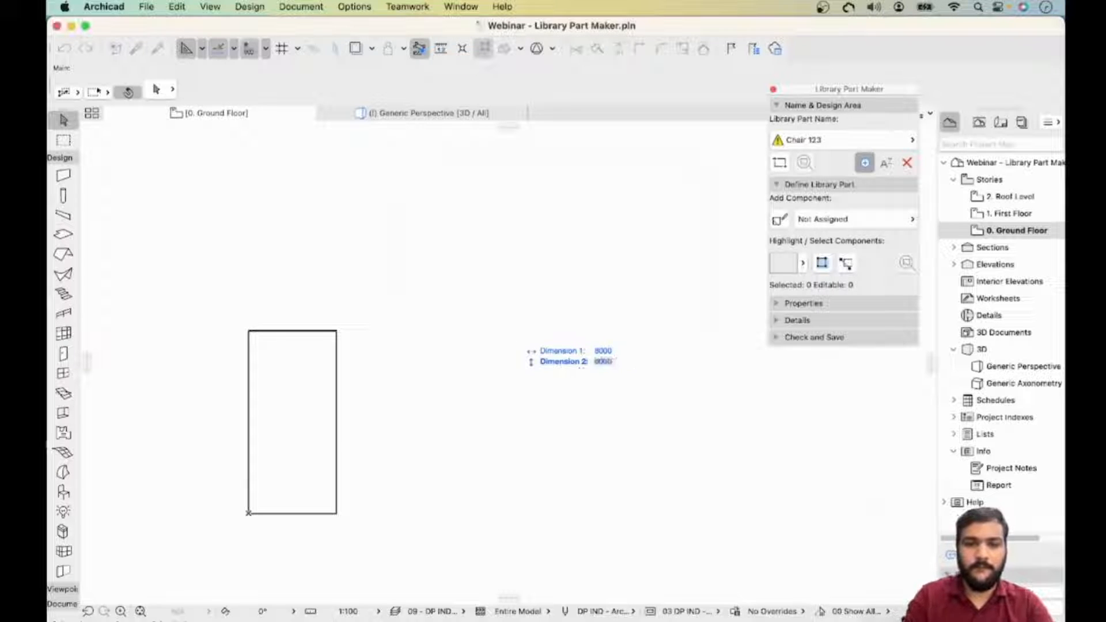
# - Rename the library part to "Chair with cushion"
pyautogui.scroll(1, 305, 473)
pyautogui.moveTo(305, 473); pyautogui.dragTo(290, 411, button='middle')
pyautogui.scroll(4, 284, 377)
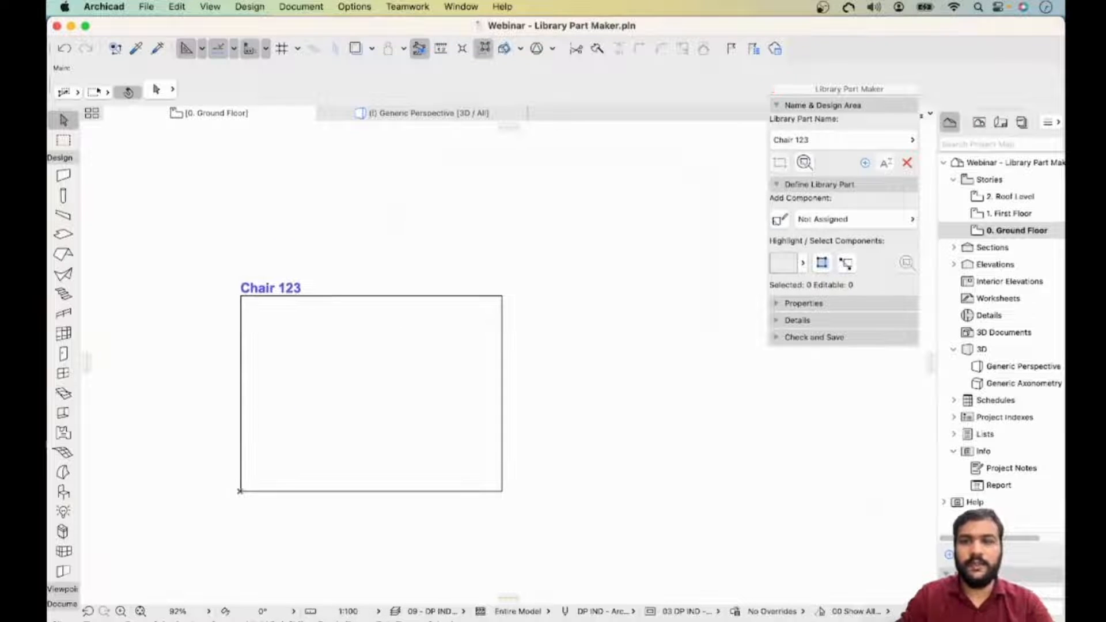
pyautogui.click(886, 164)
pyautogui.press('Right')
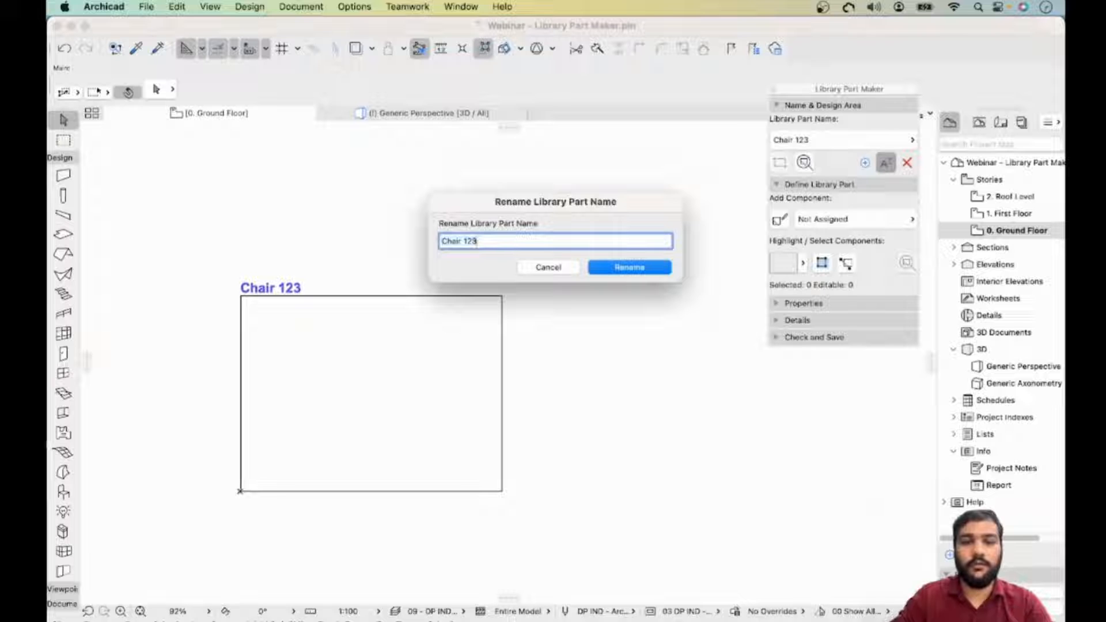
pyautogui.press('BackSpace')
pyautogui.press('BackSpace')
pyautogui.press('BackSpace')
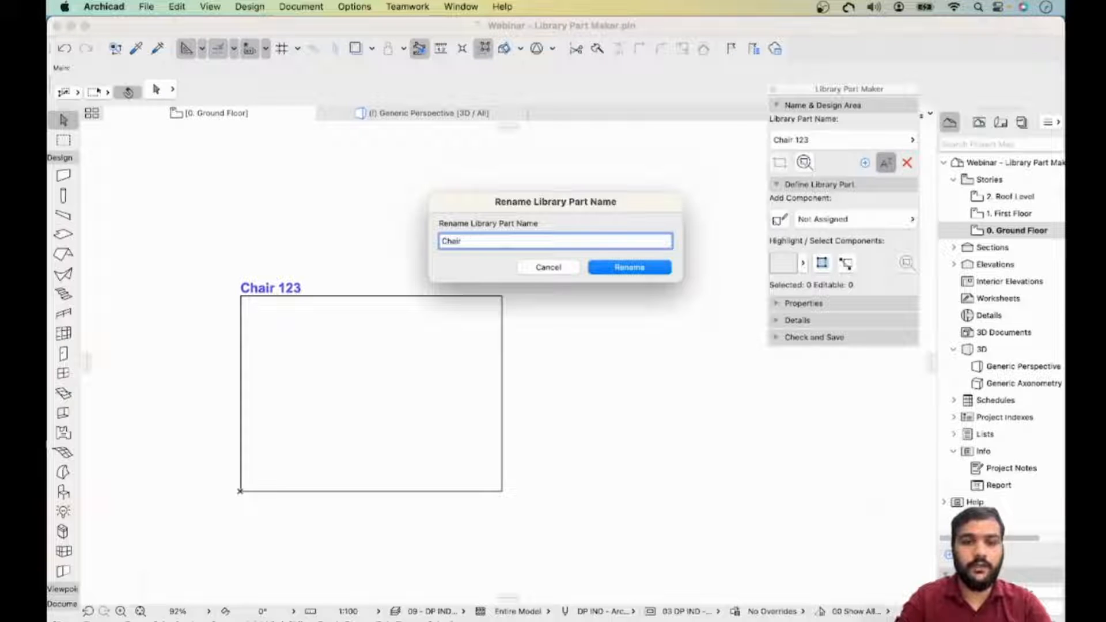
pyautogui.write('with')
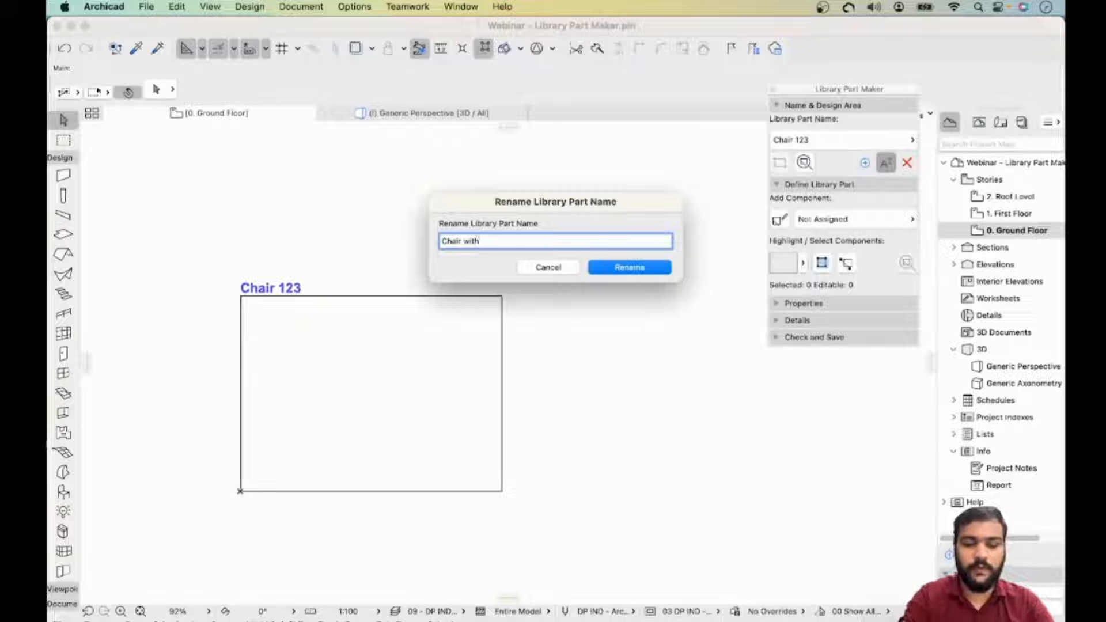
pyautogui.write(' cushion')
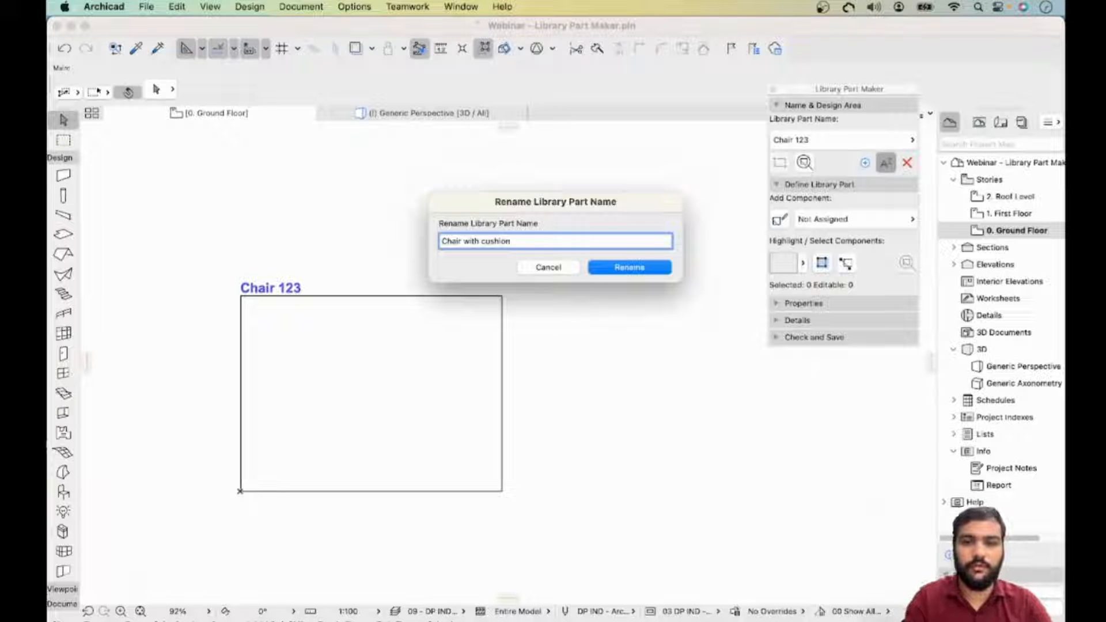
pyautogui.press('Return')
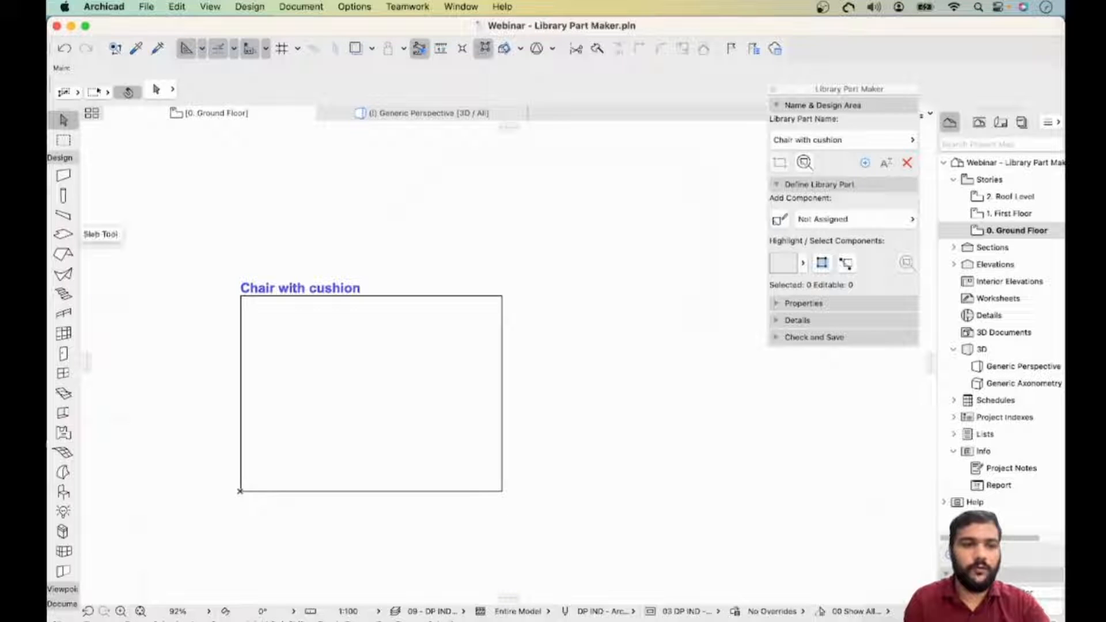
# - Activate the Slab tool and set its building material to DP IND - Plywood
pyautogui.click(63, 234)
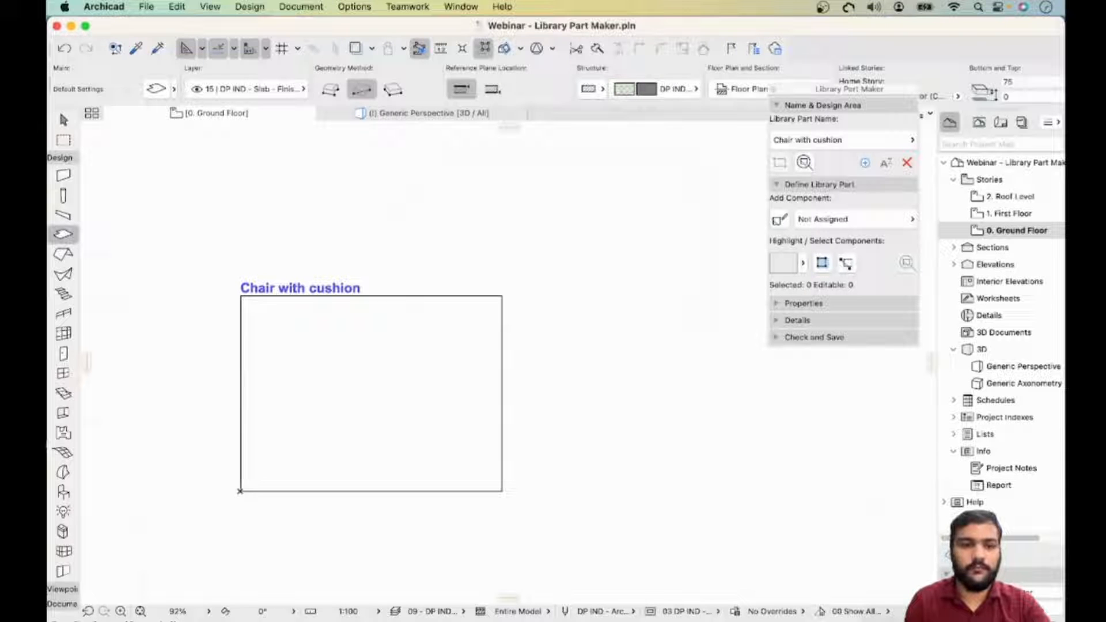
pyautogui.click(679, 89)
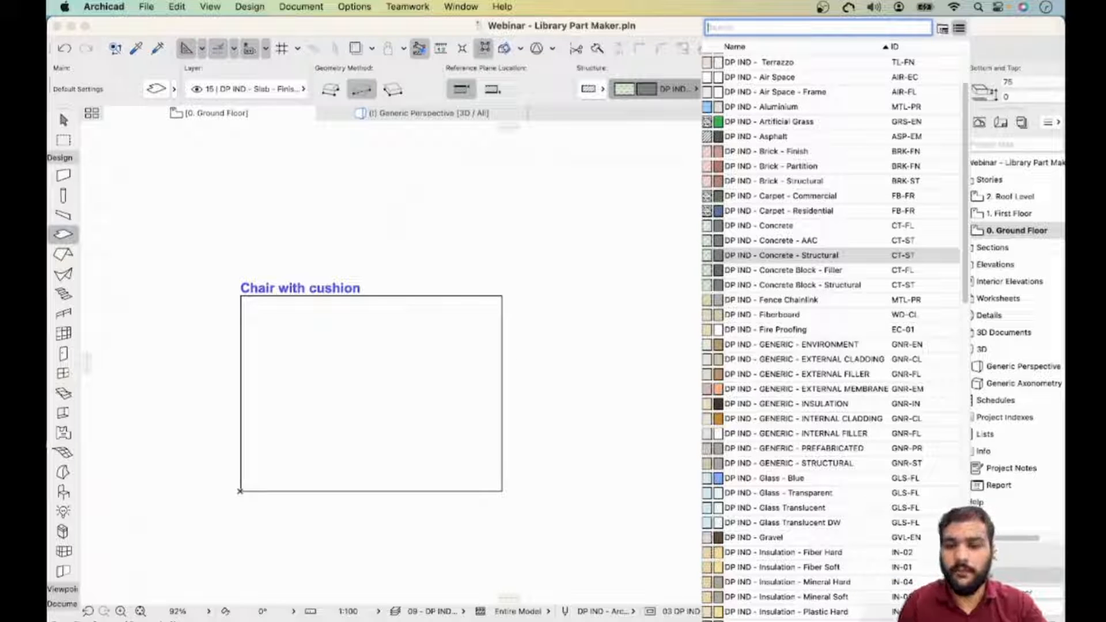
pyautogui.write('plywo')
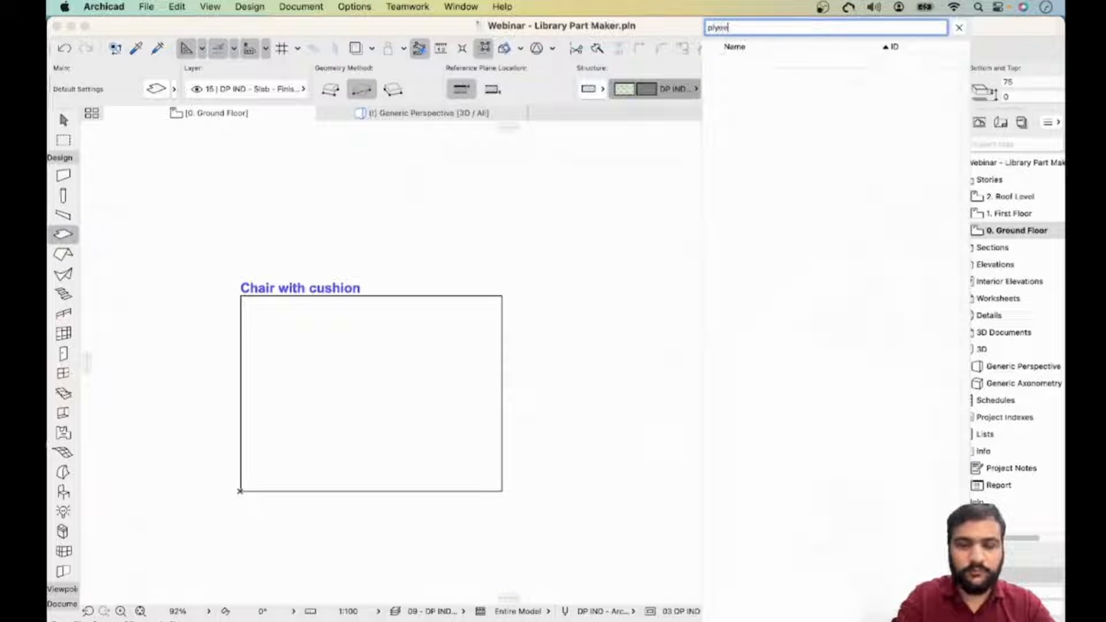
pyautogui.press('BackSpace')
pyautogui.press('BackSpace')
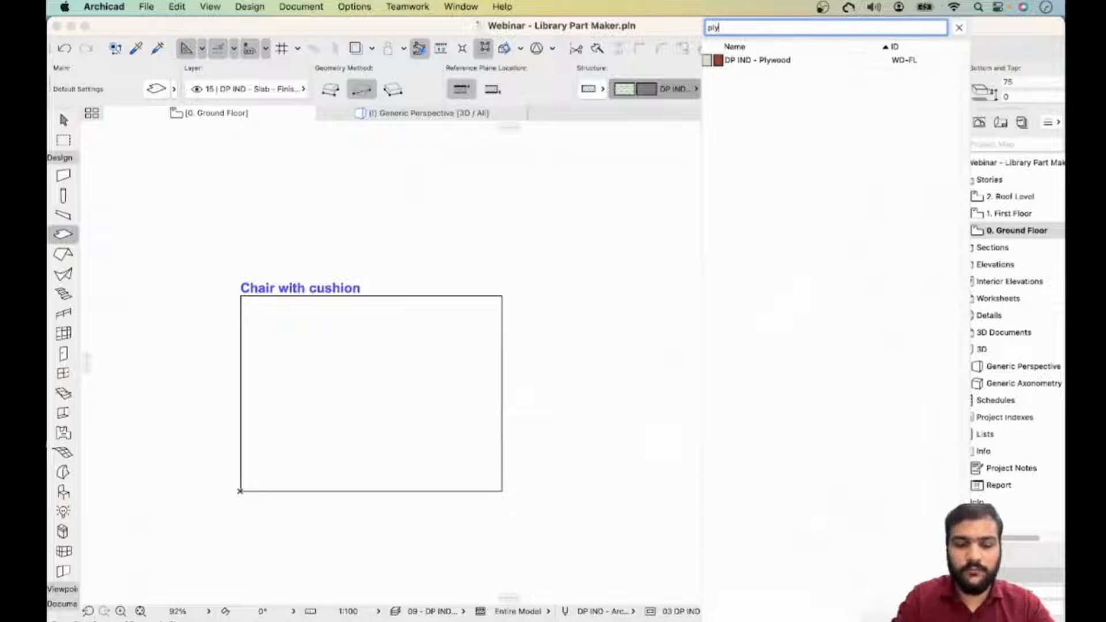
pyautogui.press('Return')
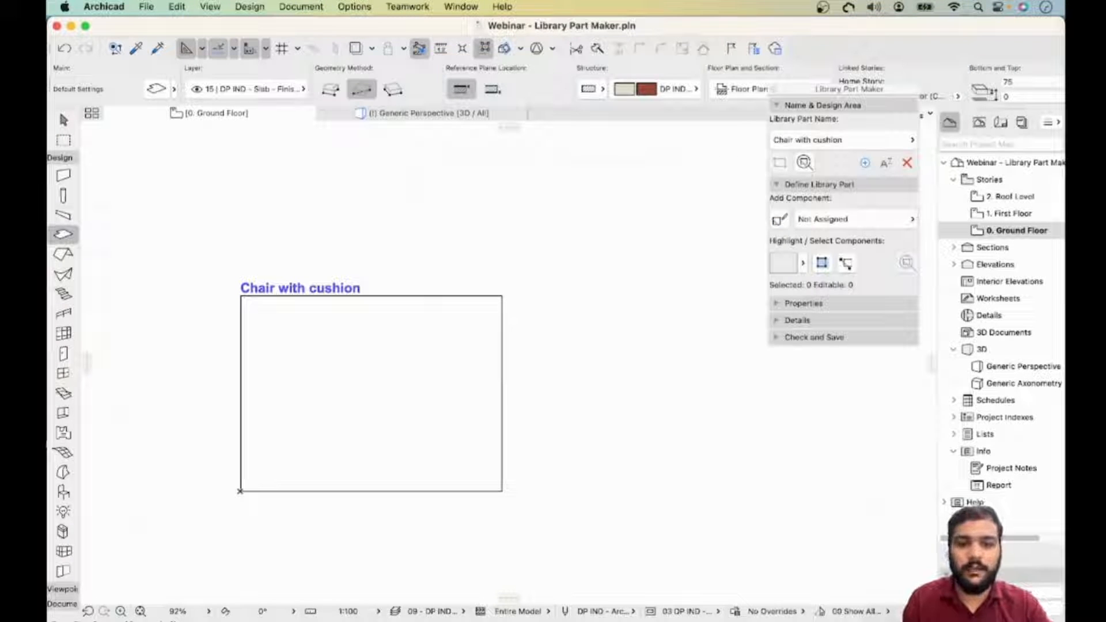
# - Draw a rectangular slab of 450 by 450 inside the design area
pyautogui.scroll(5, 419, 356)
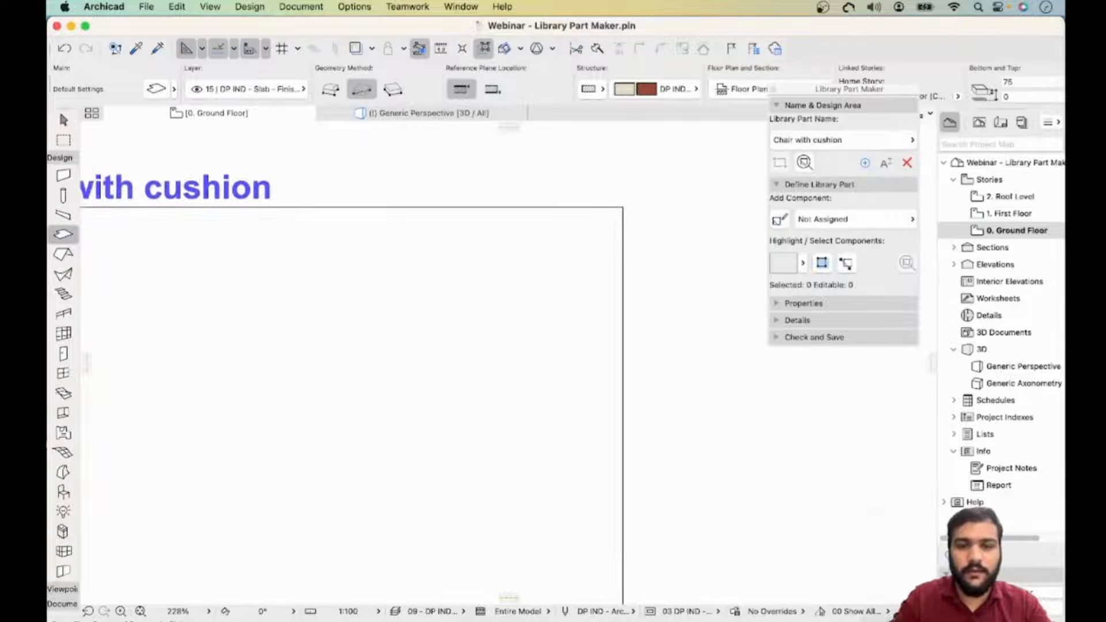
pyautogui.click(452, 291)
pyautogui.moveTo(567, 418); pyautogui.dragTo(596, 354, button='middle')
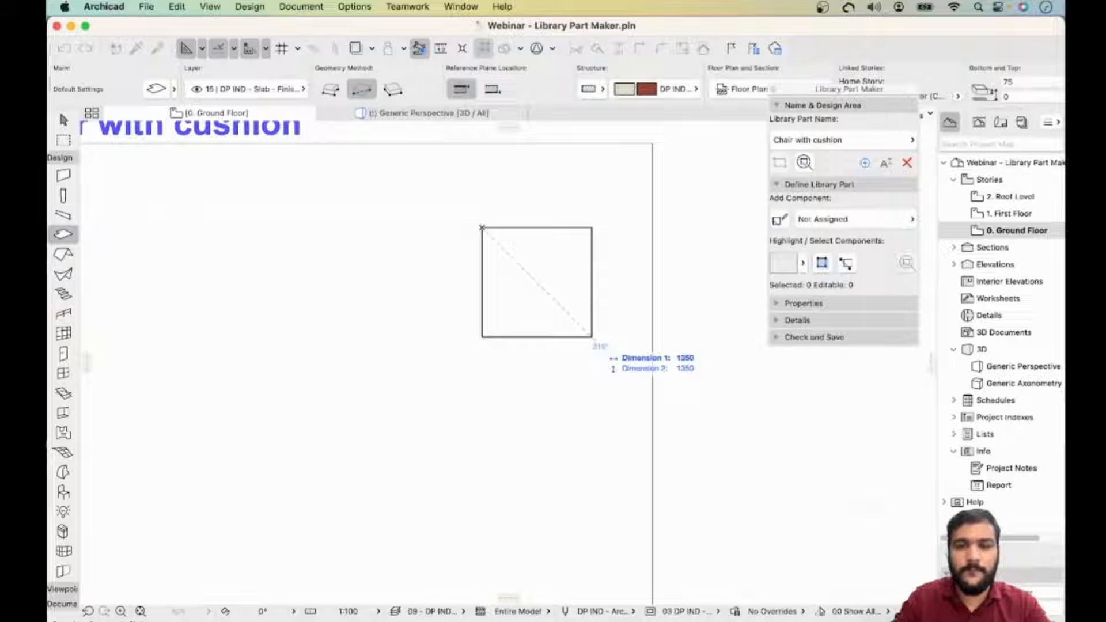
pyautogui.write('4504')
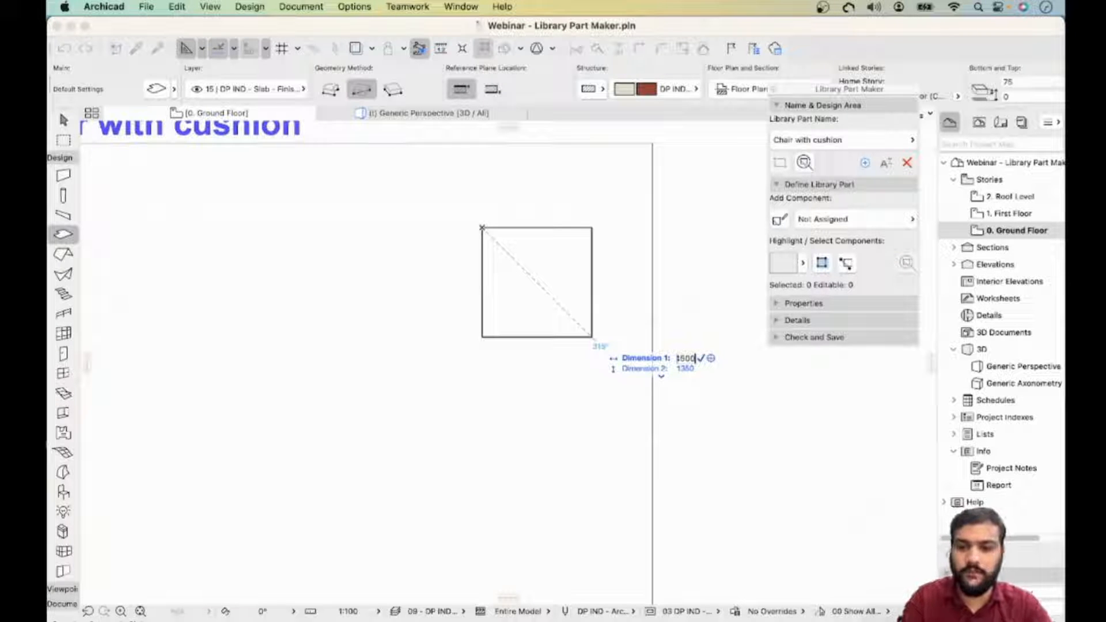
pyautogui.press('BackSpace')
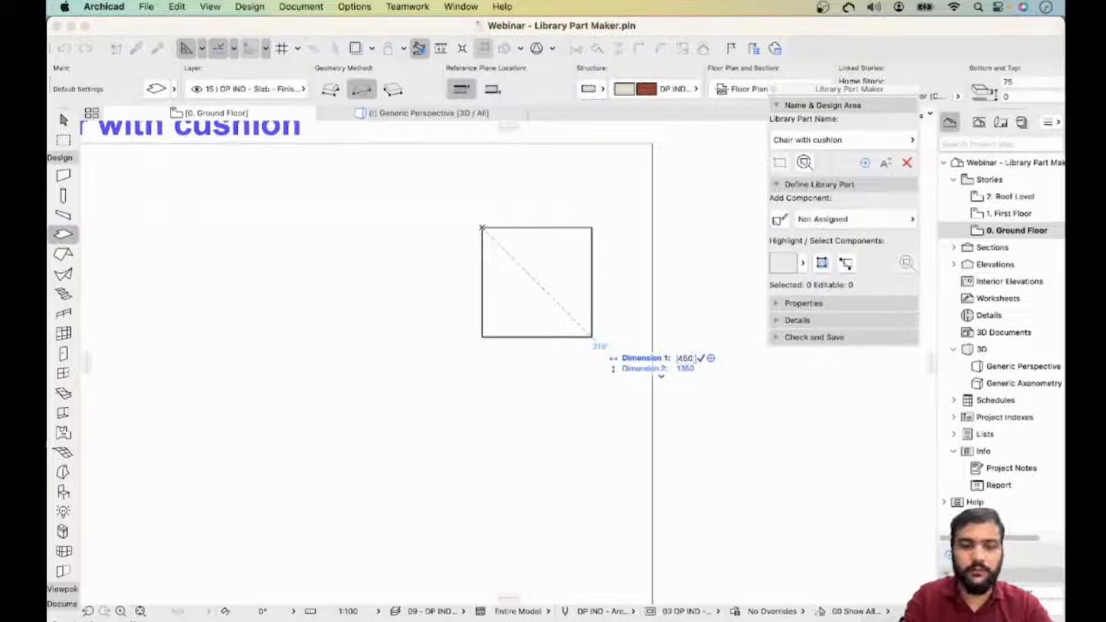
pyautogui.press('Tab')
pyautogui.write('450')
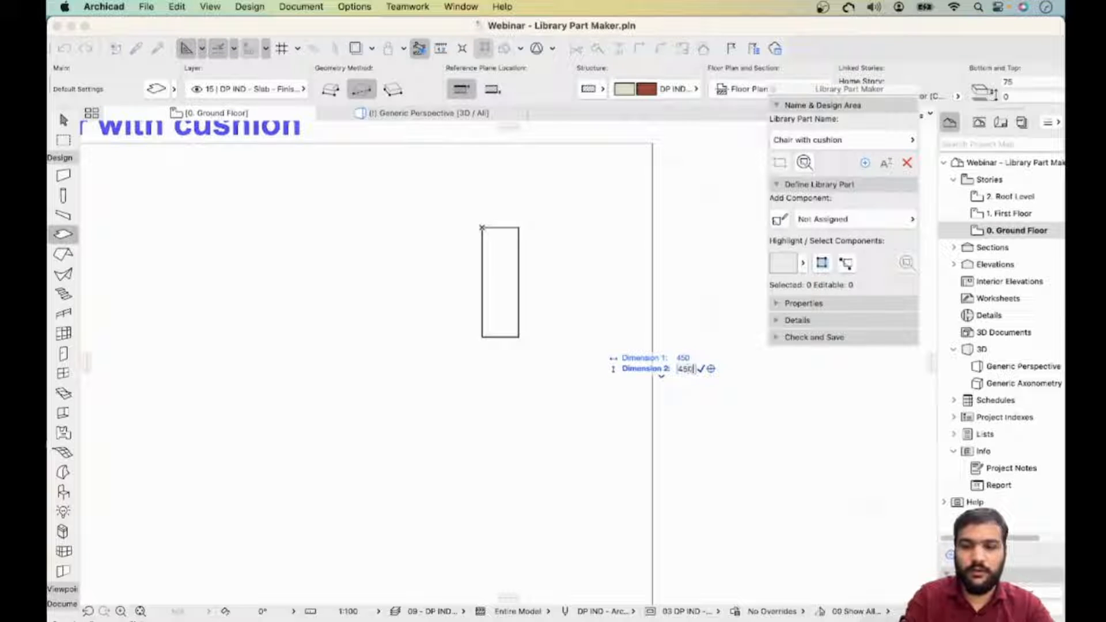
pyautogui.press('Return')
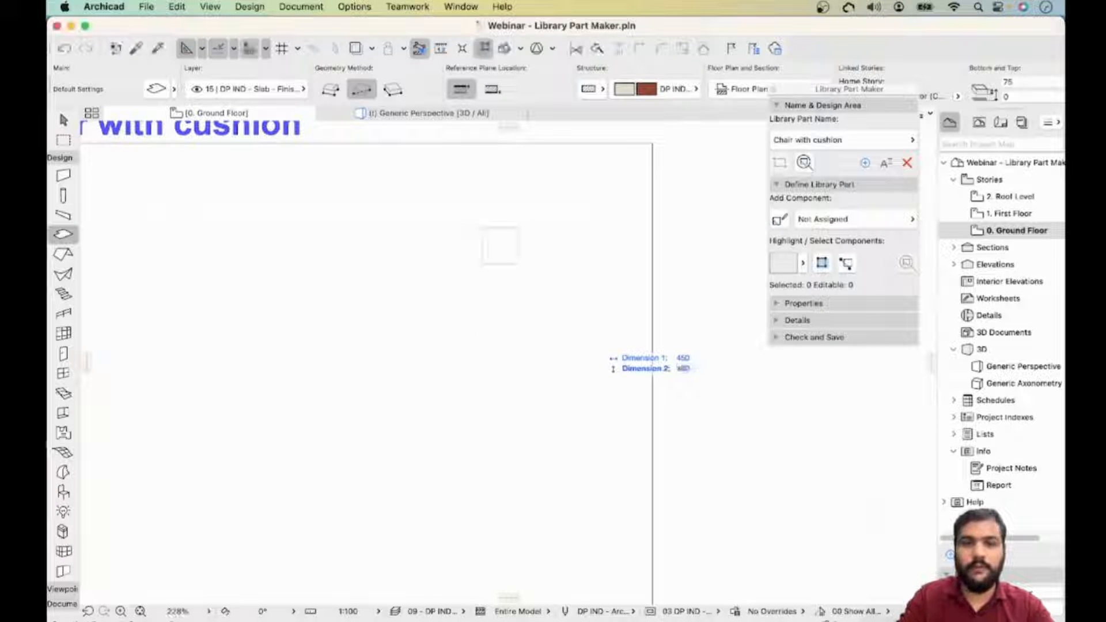
# - Move the square slab to a new position within the design area
pyautogui.scroll(-2, 504, 231)
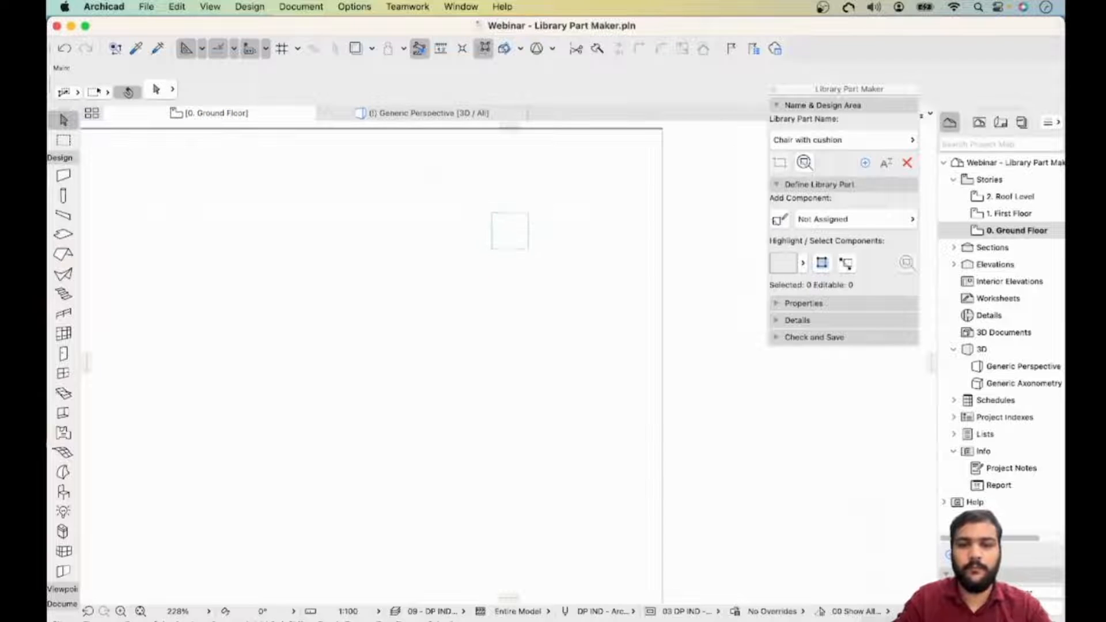
pyautogui.click(507, 232)
pyautogui.press('super+d')
pyautogui.click(510, 232)
pyautogui.click(510, 274)
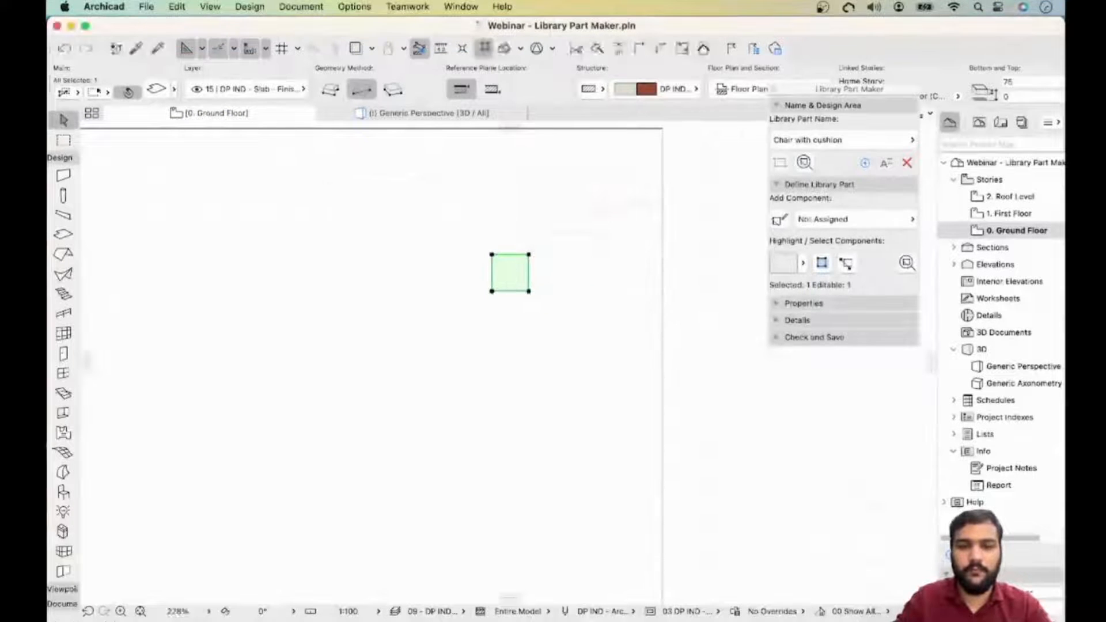
pyautogui.press('super+d')
pyautogui.click(510, 274)
pyautogui.click(490, 273)
pyautogui.scroll(3, 489, 275)
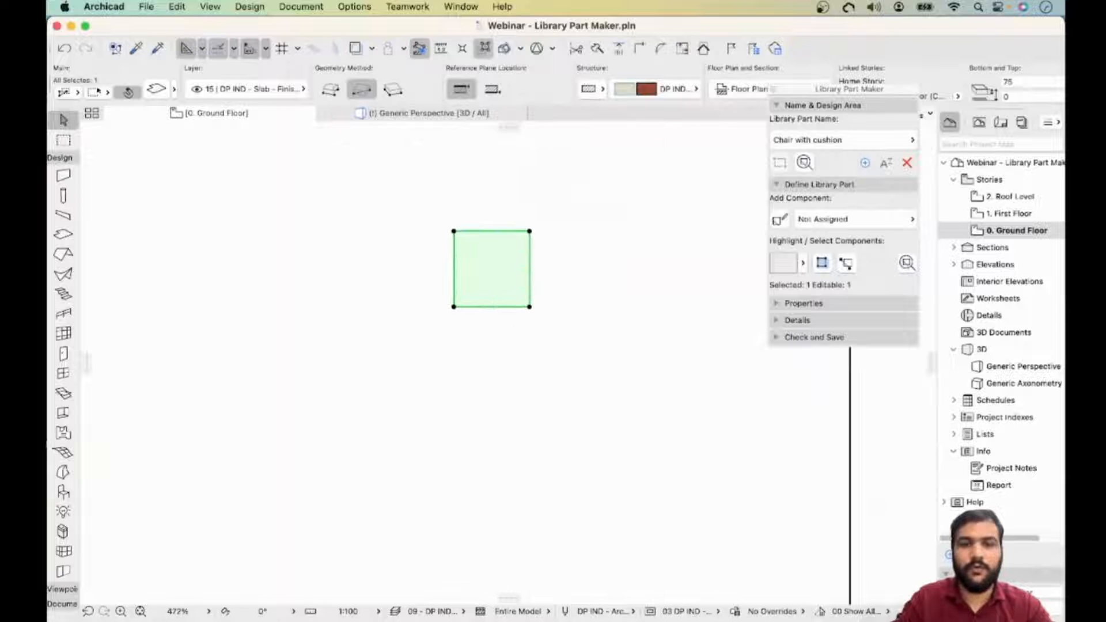
pyautogui.press('Escape')
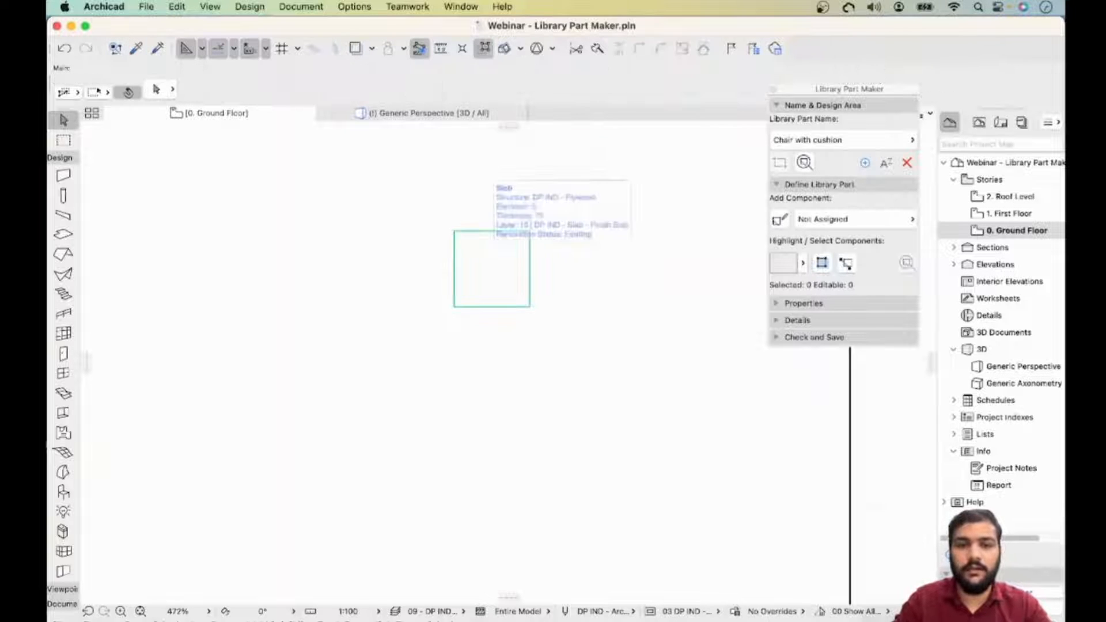
# - Turn off the True Line Weight display on the floor plan
pyautogui.rightClick(629, 219)
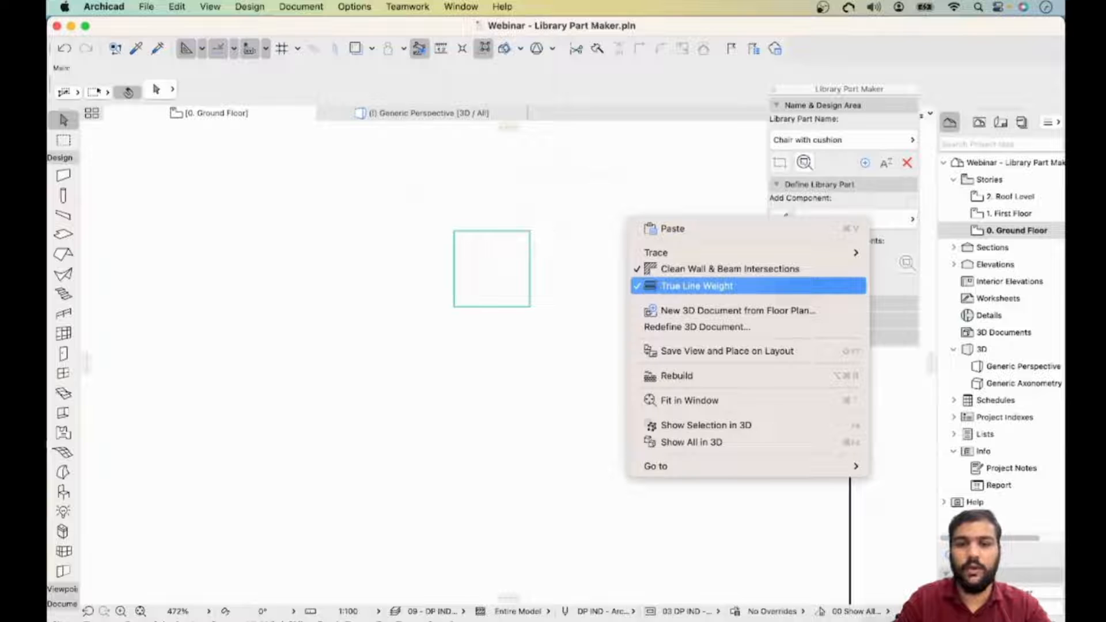
pyautogui.click(697, 286)
pyautogui.scroll(-2, 478, 246)
# - Select the slab and set its thickness to 80
pyautogui.click(469, 244)
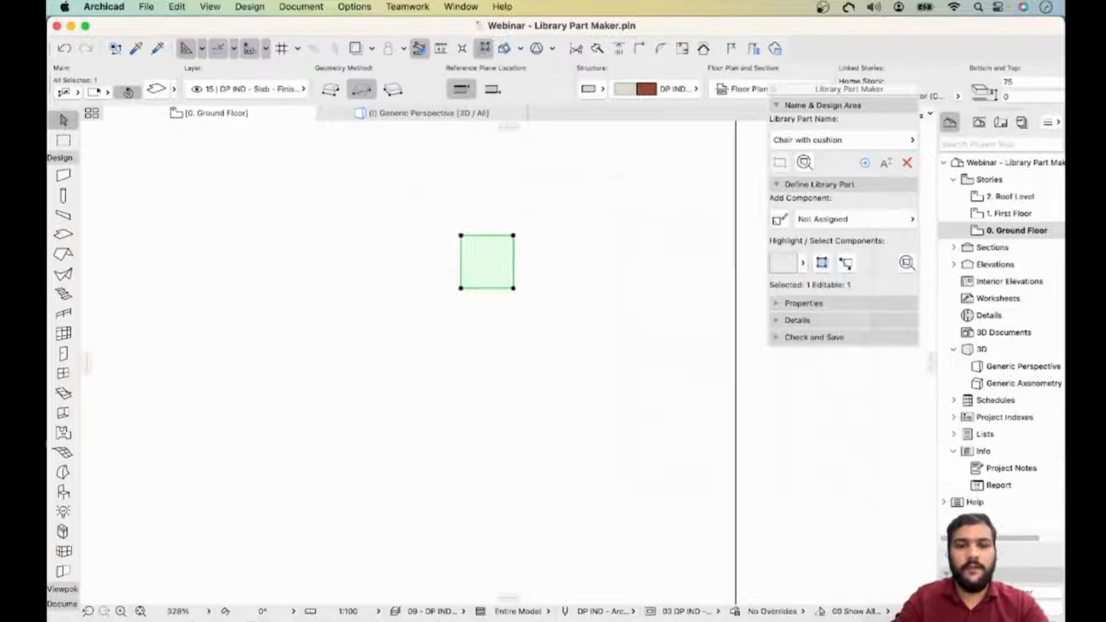
pyautogui.scroll(3, 468, 244)
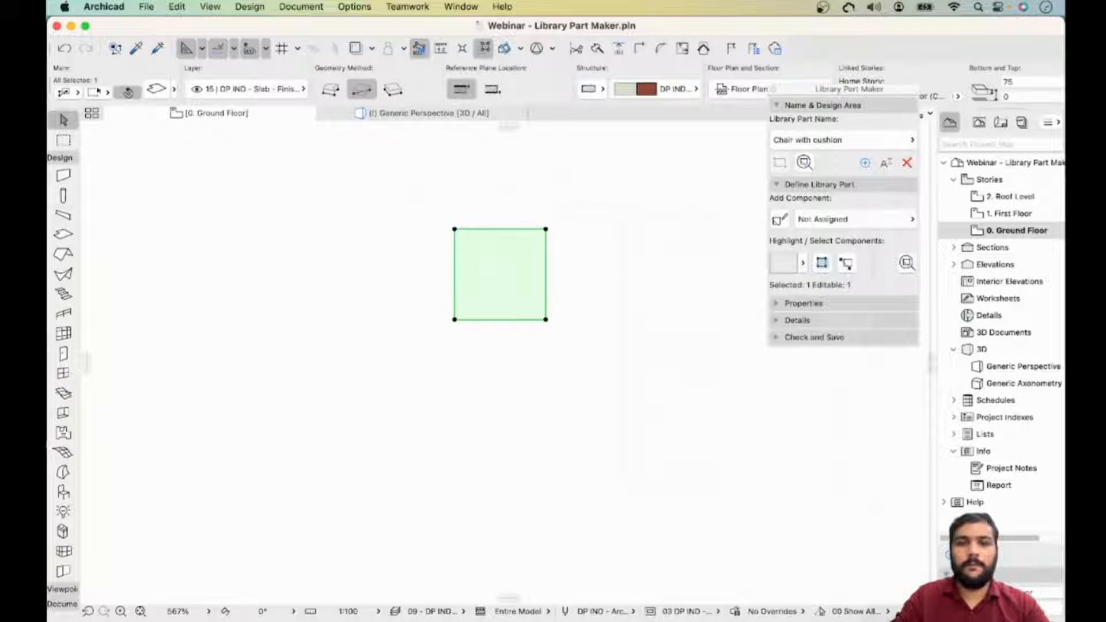
pyautogui.hscroll(5, 556, 88)
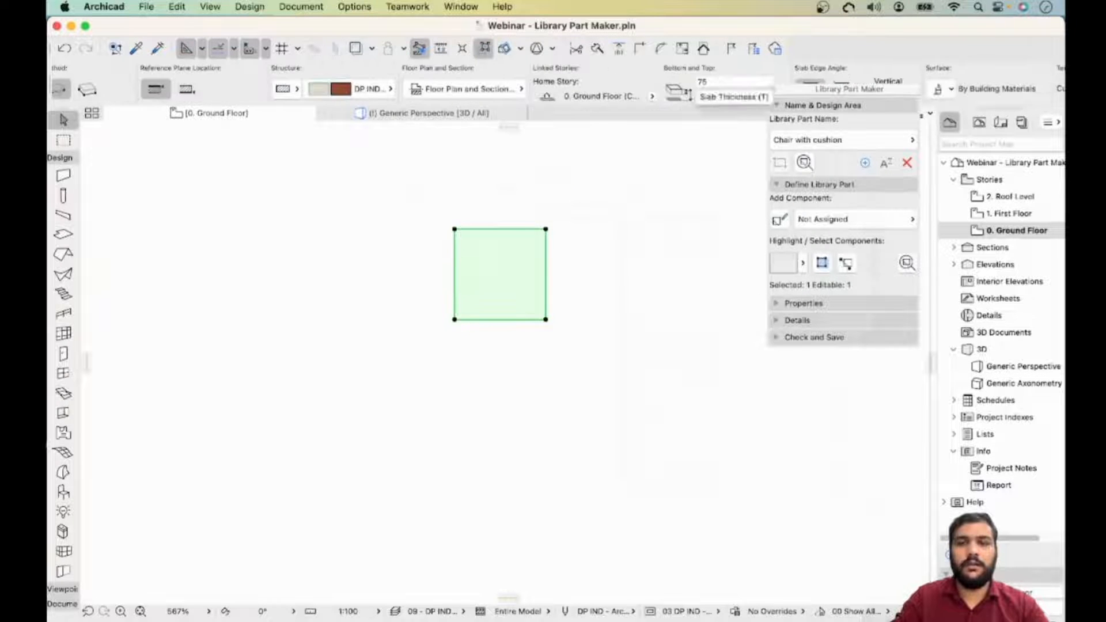
pyautogui.click(717, 82)
pyautogui.doubleClick(714, 82)
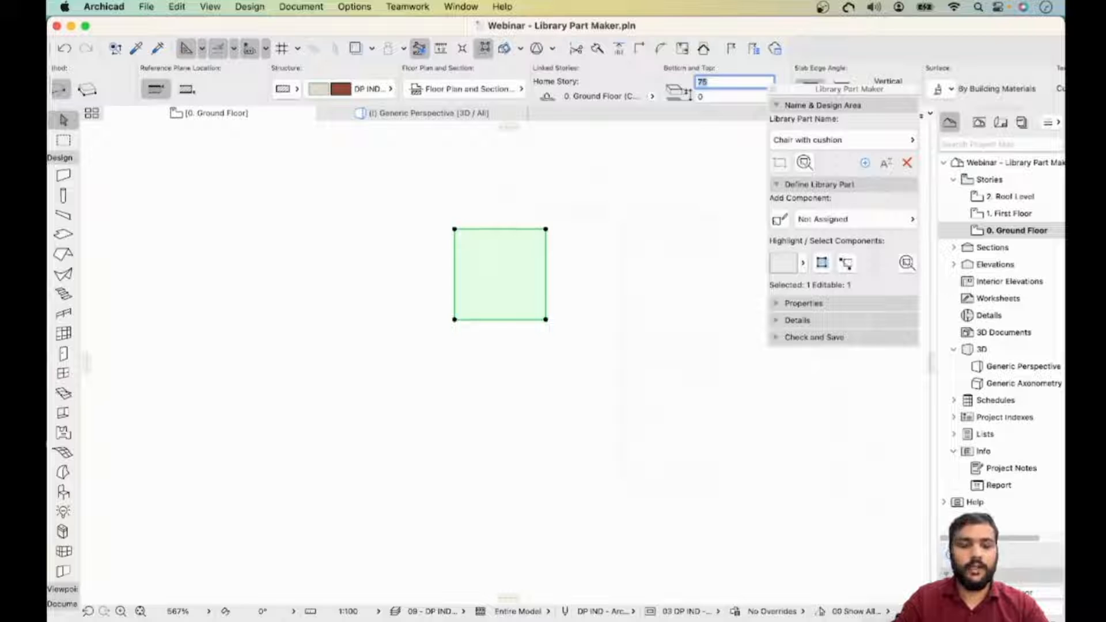
pyautogui.write('2')
pyautogui.write('0')
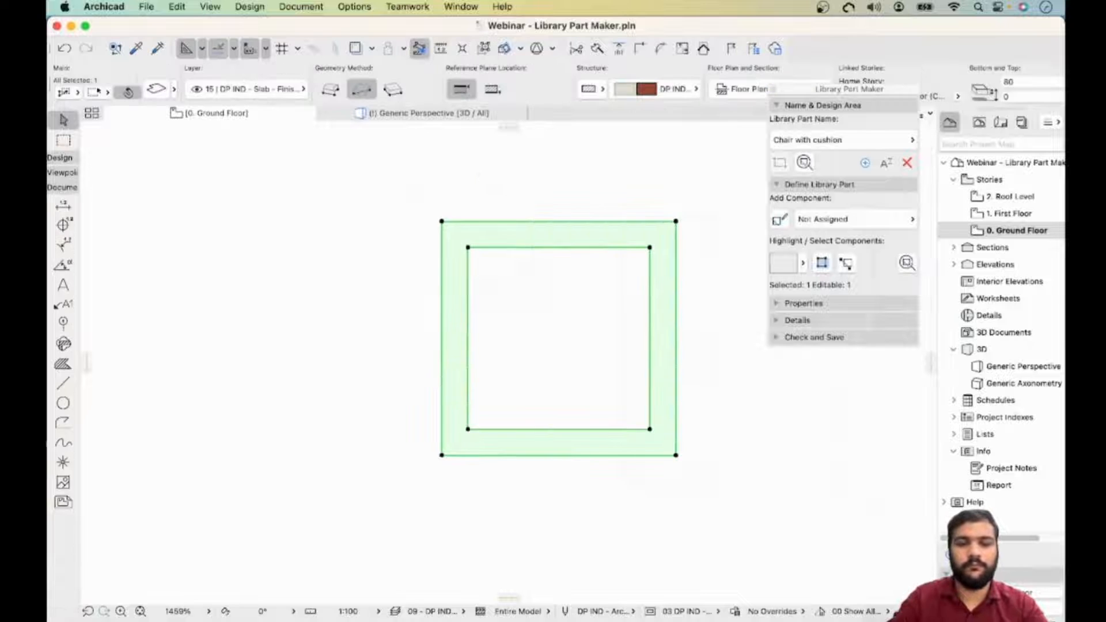
pyautogui.press('Escape')
pyautogui.click(559, 247)
pyautogui.press('Escape')
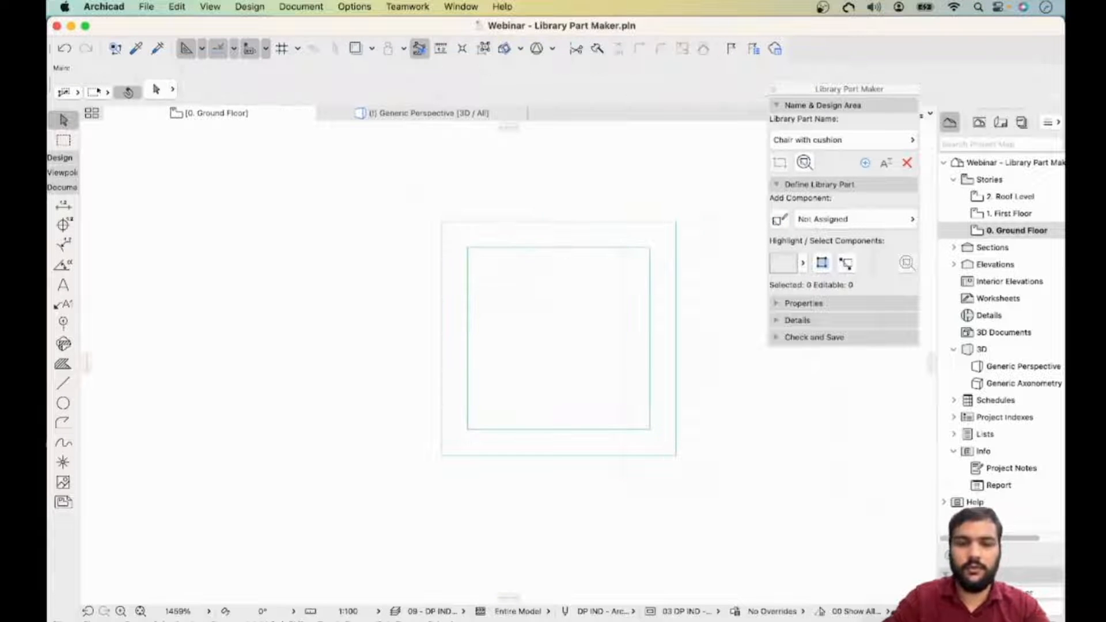
pyautogui.press('m')
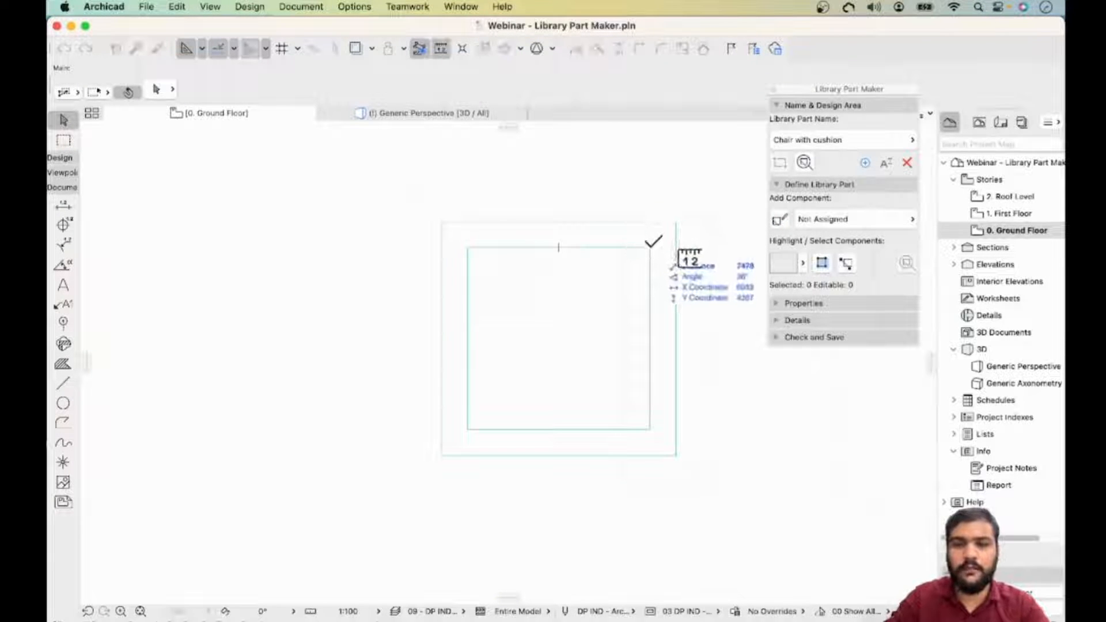
pyautogui.click(650, 249)
pyautogui.press('Escape')
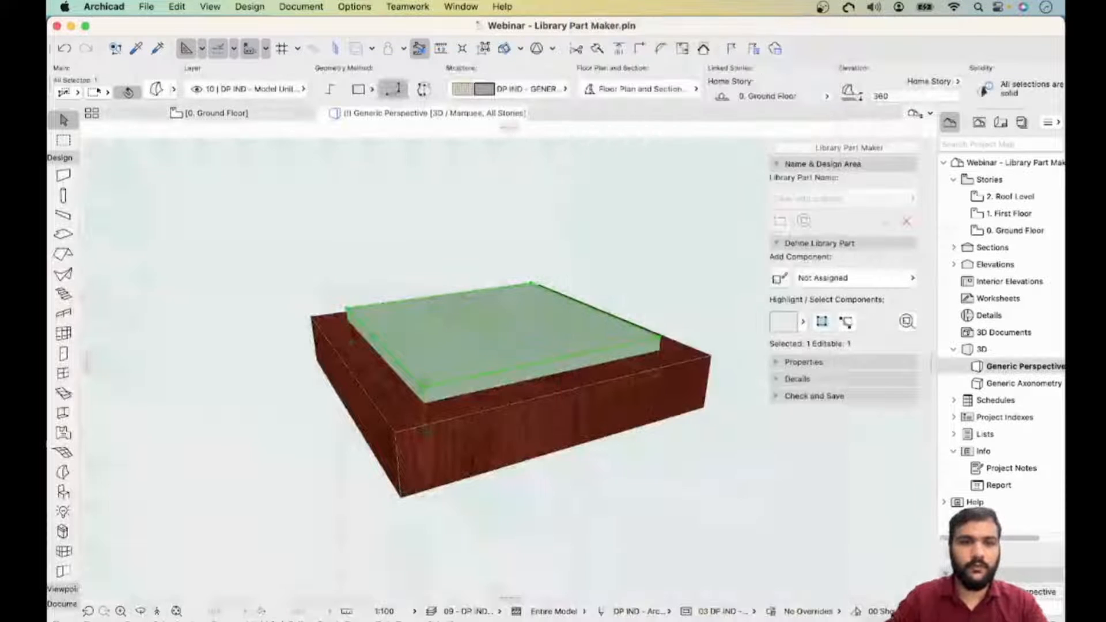
# - In 3D, override the cushion morph's surface with 10 - DP IND - Fabric - 05
pyautogui.press('super+t')
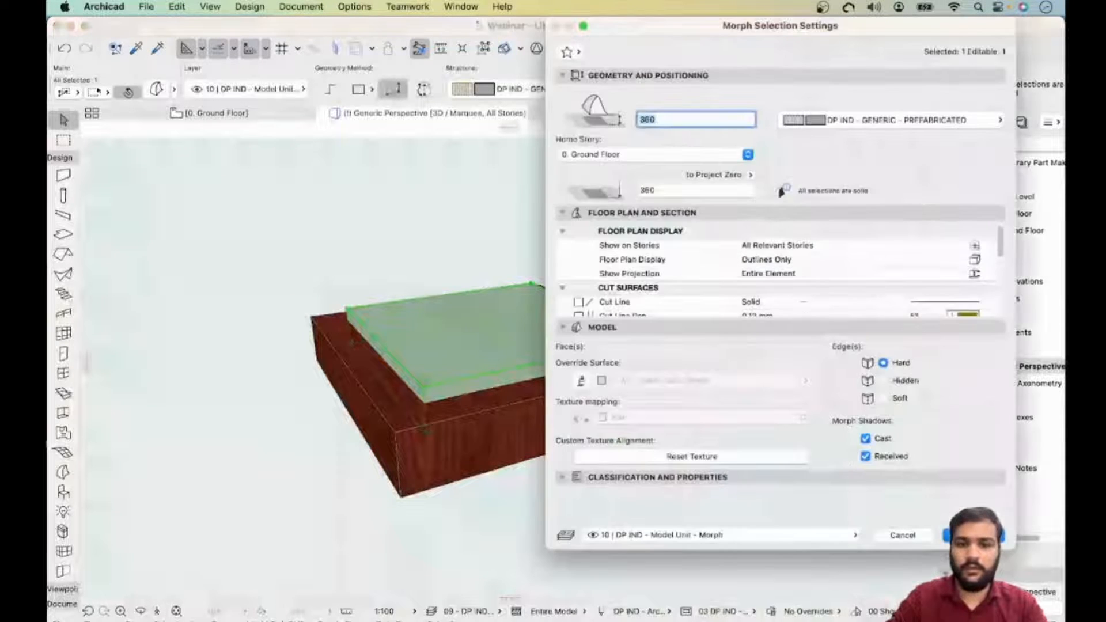
pyautogui.click(601, 380)
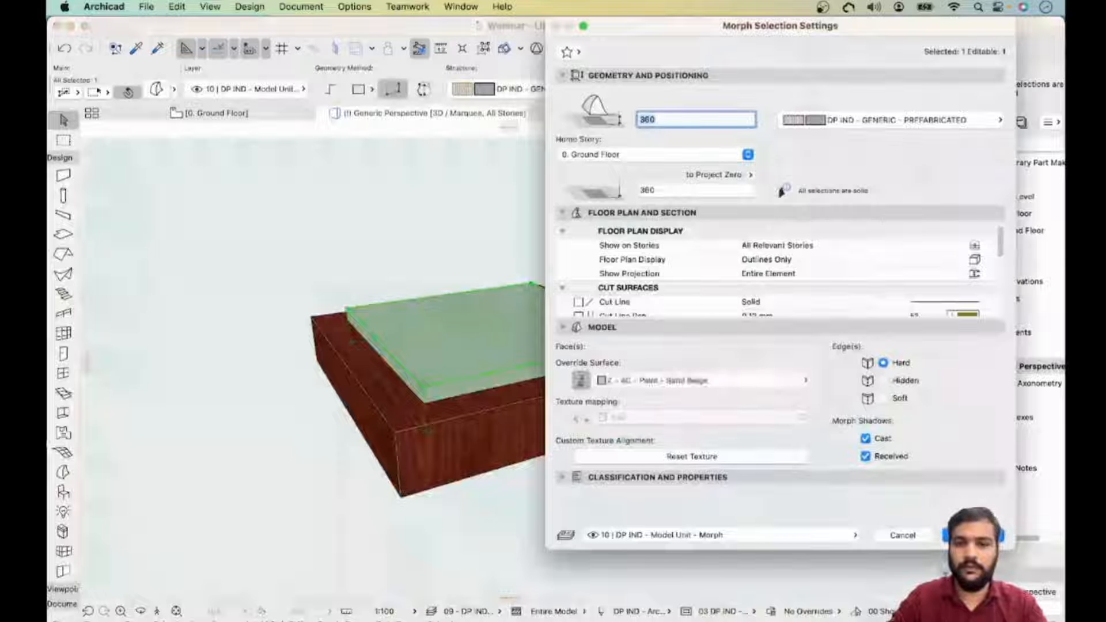
pyautogui.click(700, 380)
pyautogui.write('fabri')
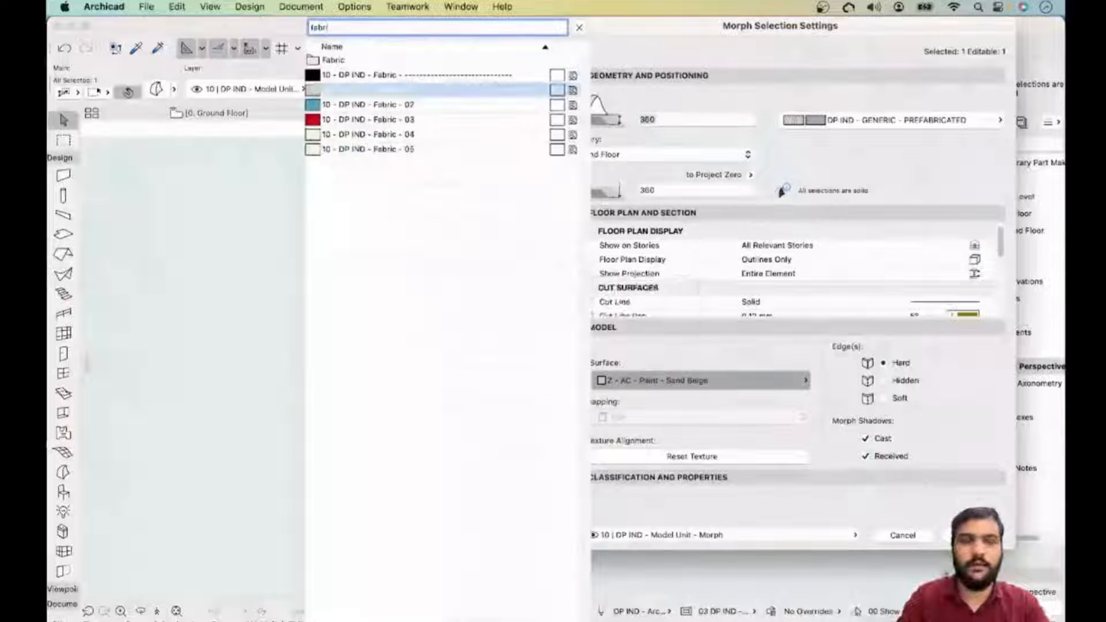
pyautogui.click(369, 90)
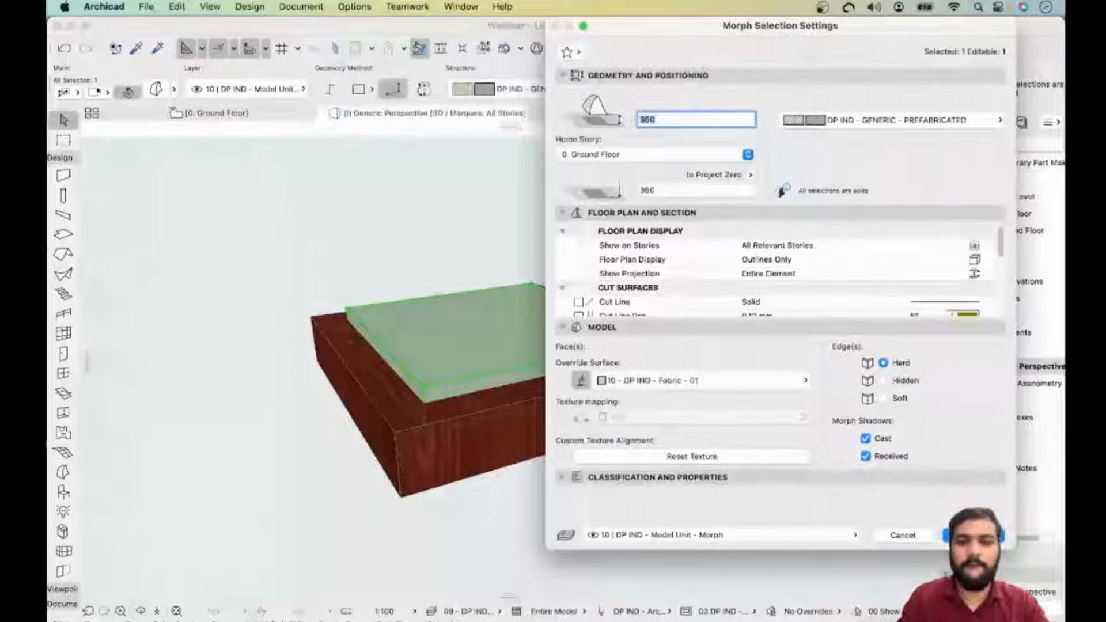
pyautogui.click(700, 380)
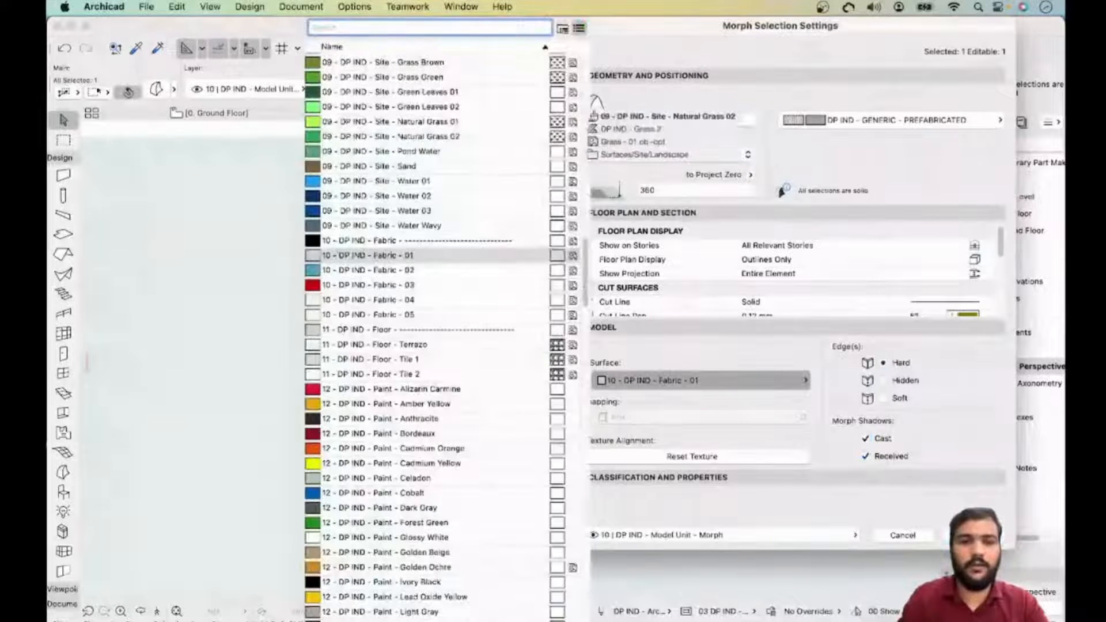
pyautogui.write('f')
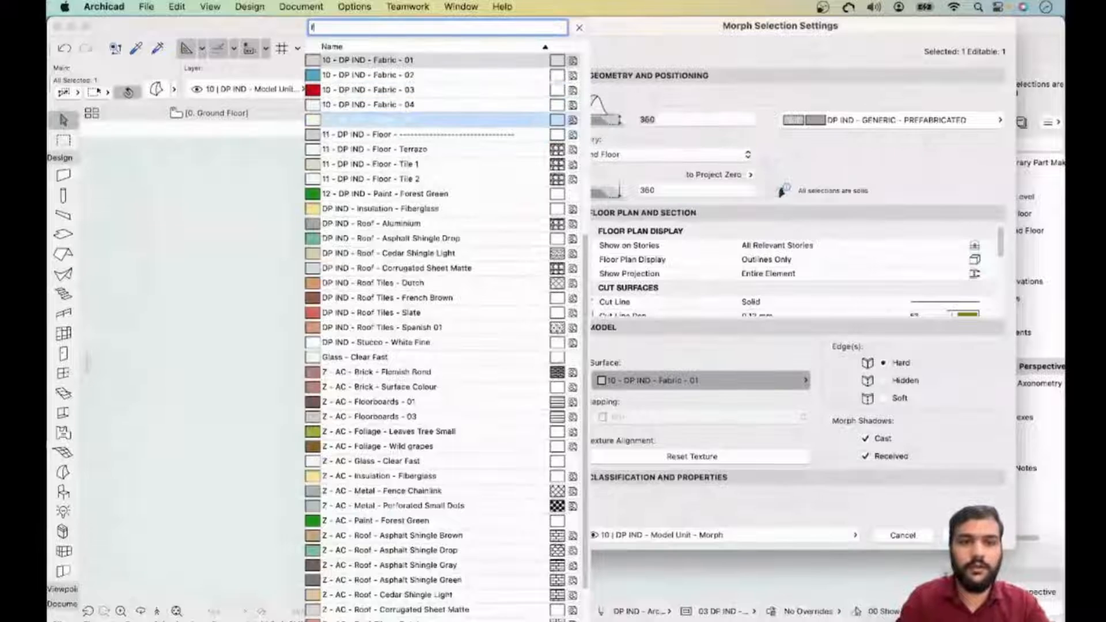
pyautogui.click(404, 120)
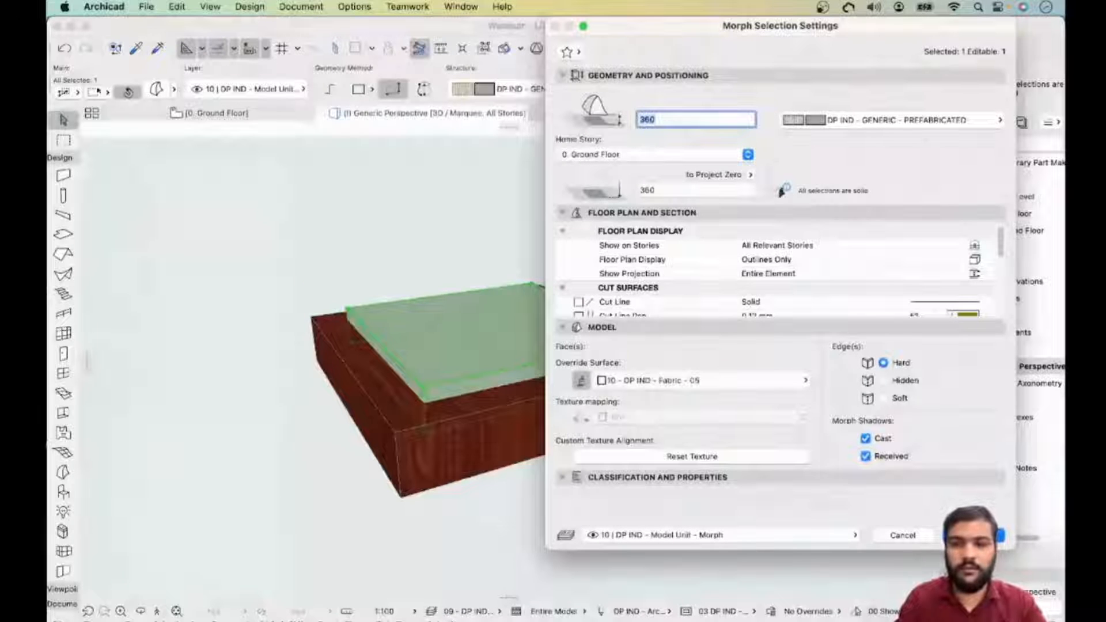
pyautogui.press('Return')
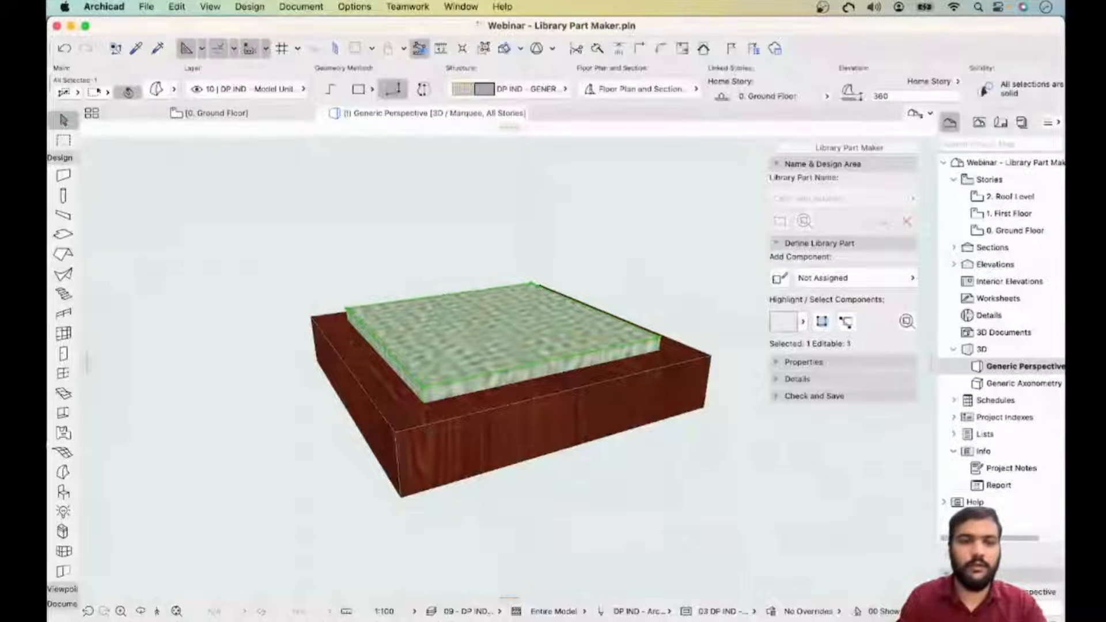
# - Change the cushion morph's override surface to 10 - DP IND - Fabric - 01
pyautogui.click(157, 90)
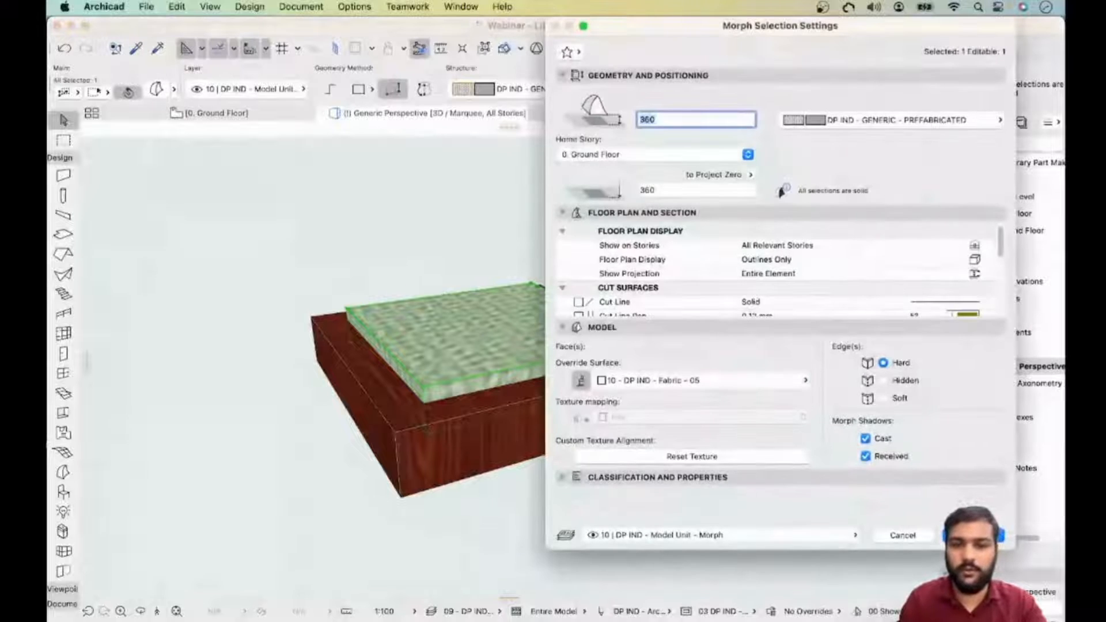
pyautogui.click(700, 380)
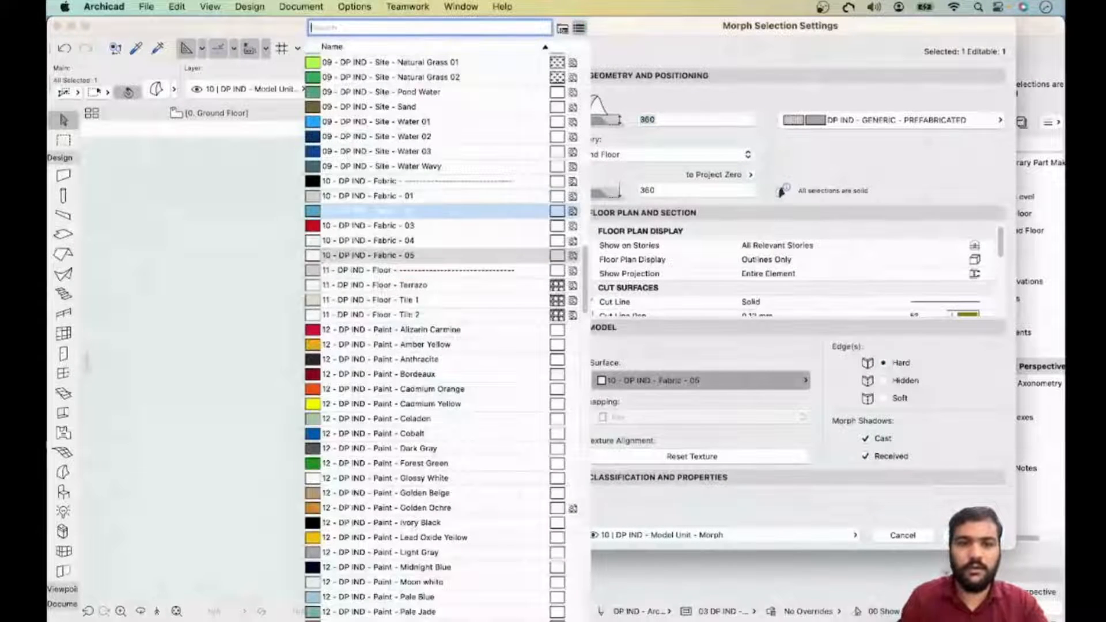
pyautogui.click(410, 196)
pyautogui.press('Return')
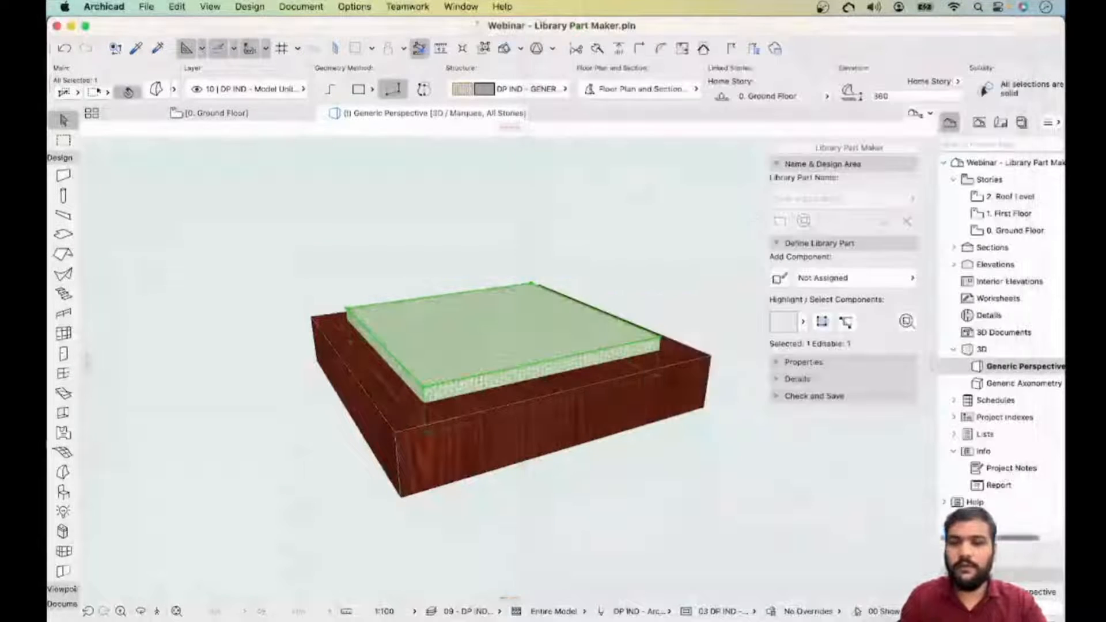
# - Fillet all edges of the cushion morph with a radius of 25
pyautogui.press('Escape')
pyautogui.keyDown('shift'); pyautogui.moveTo(519, 392); pyautogui.dragTo(657, 403, button='middle'); pyautogui.keyUp('shift')
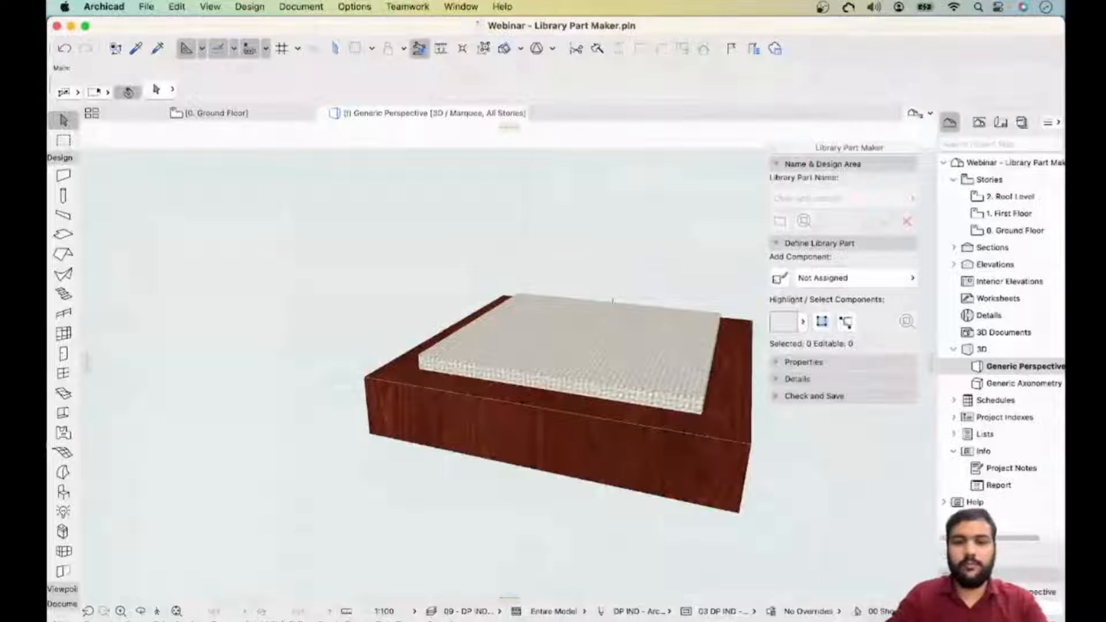
pyautogui.keyDown('shift'); pyautogui.moveTo(657, 403); pyautogui.dragTo(518, 414, button='middle'); pyautogui.keyUp('shift')
pyautogui.scroll(6, 455, 334)
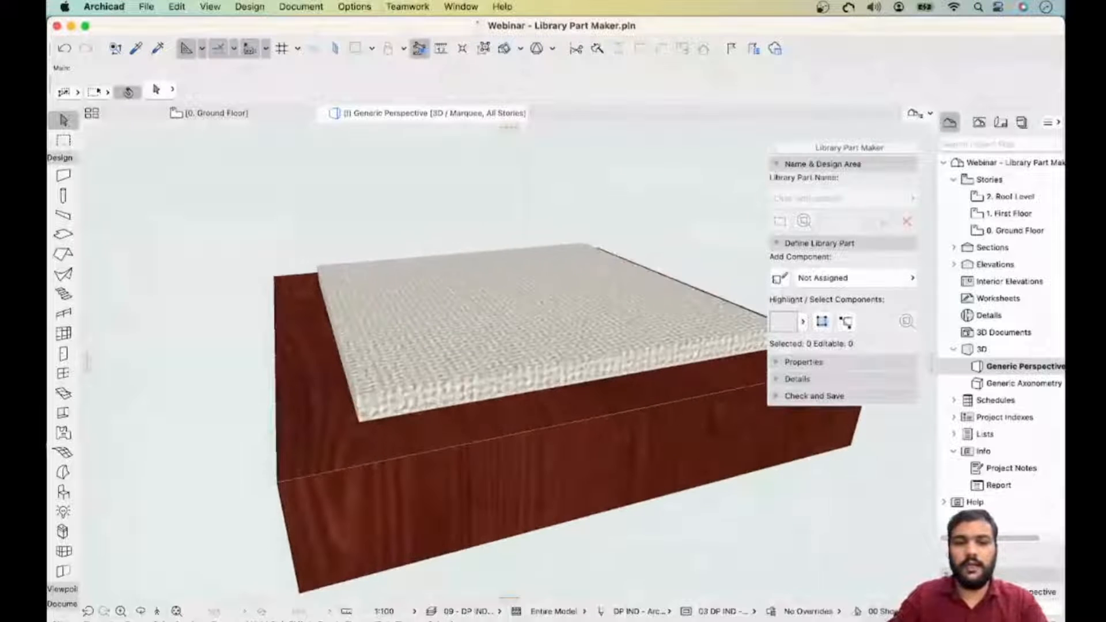
pyautogui.click(461, 252)
pyautogui.click(492, 371)
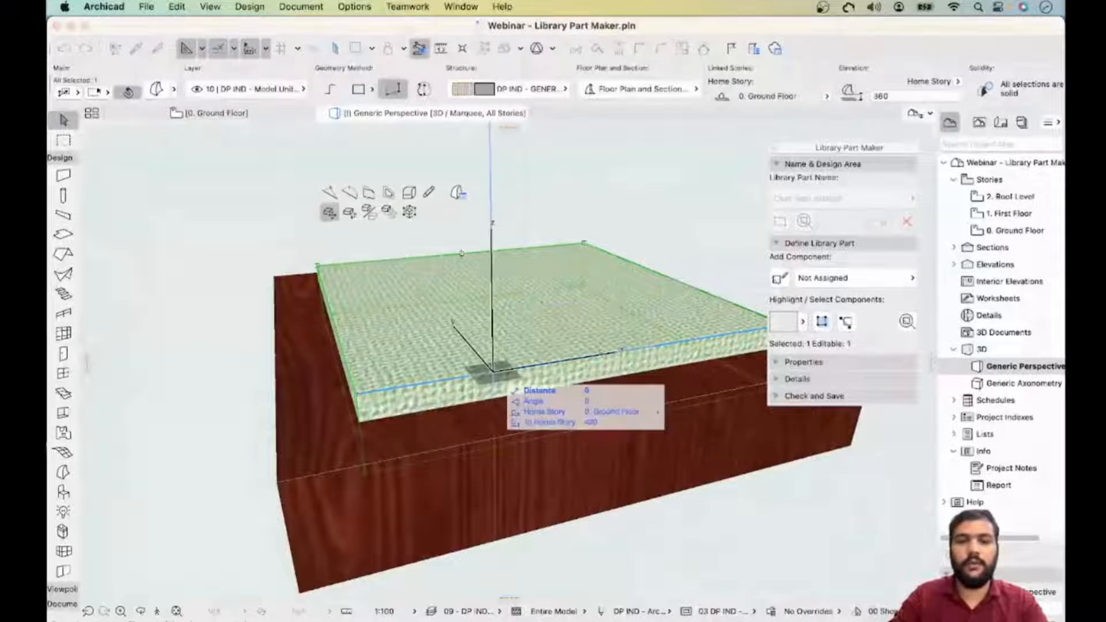
pyautogui.click(409, 192)
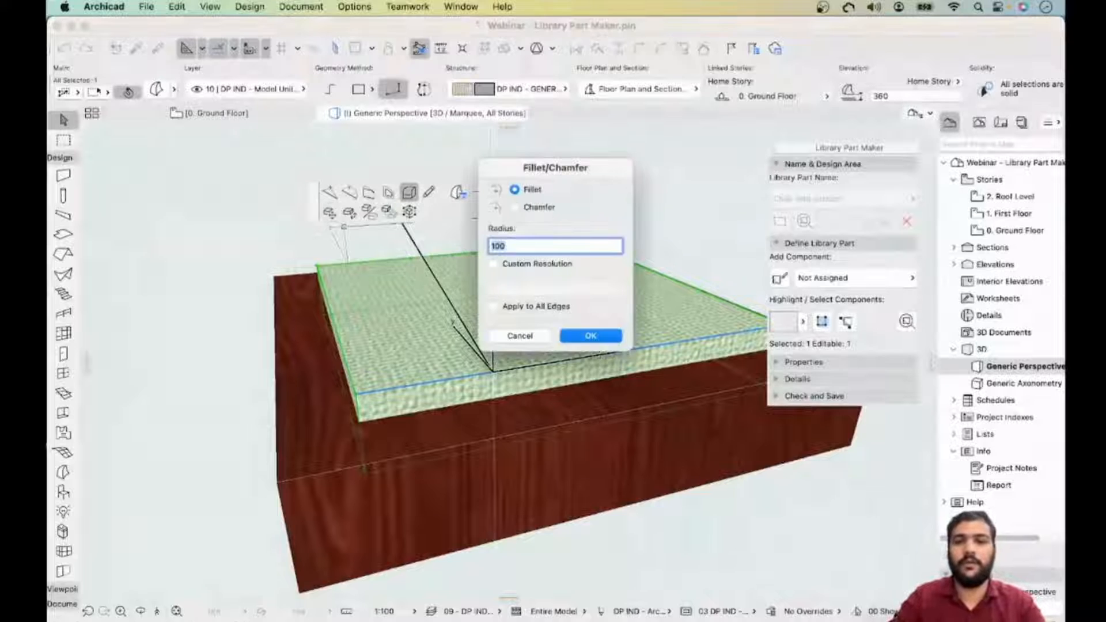
pyautogui.click(494, 263)
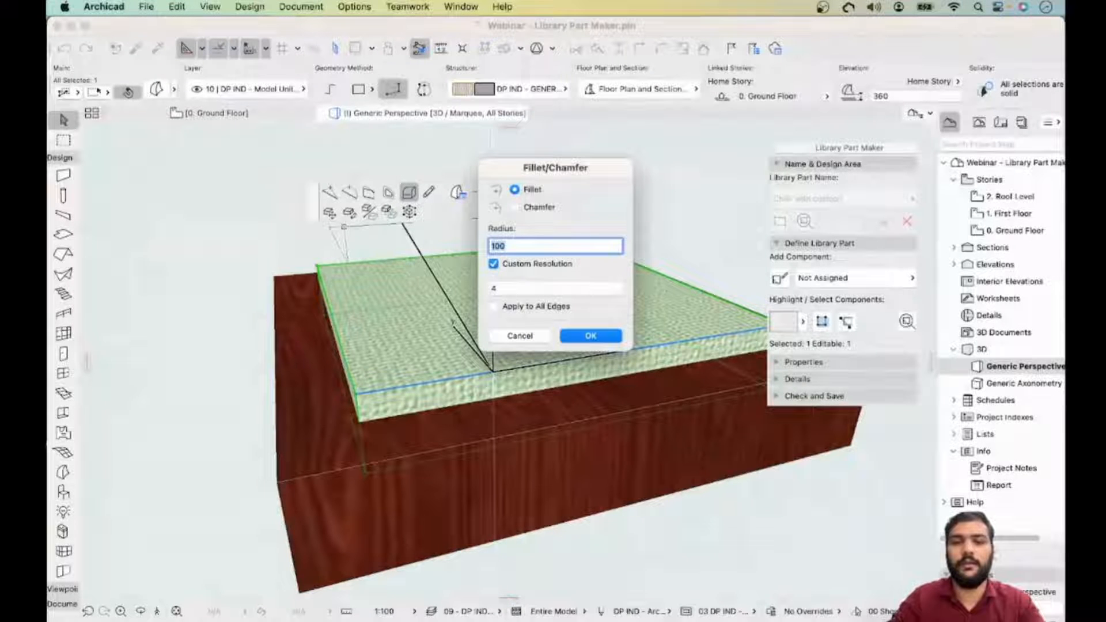
pyautogui.click(494, 264)
pyautogui.click(493, 306)
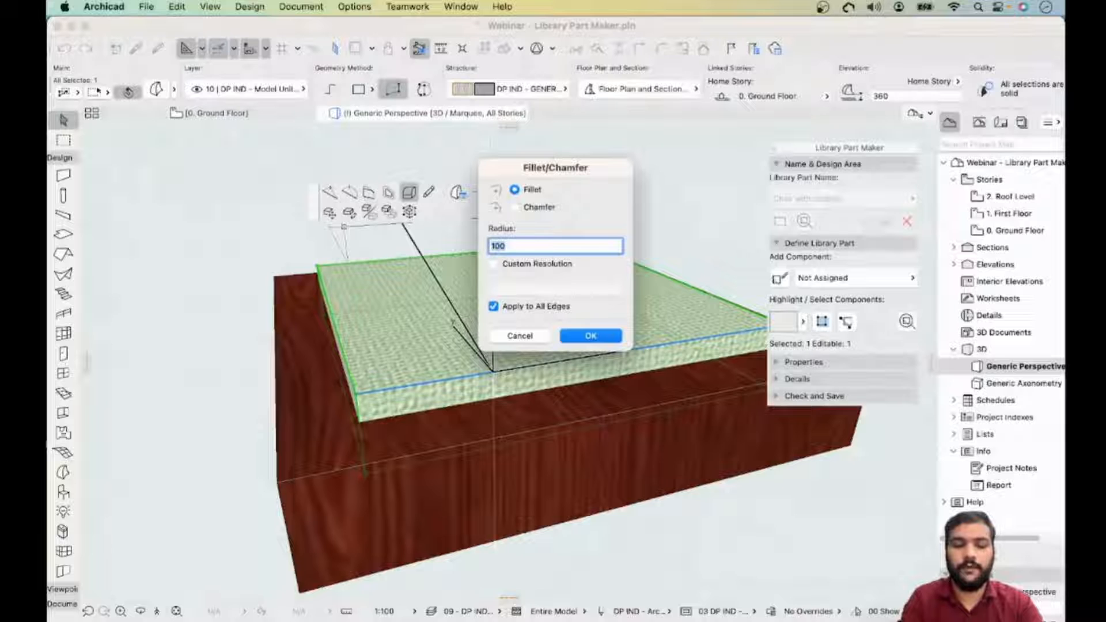
pyautogui.write('2')
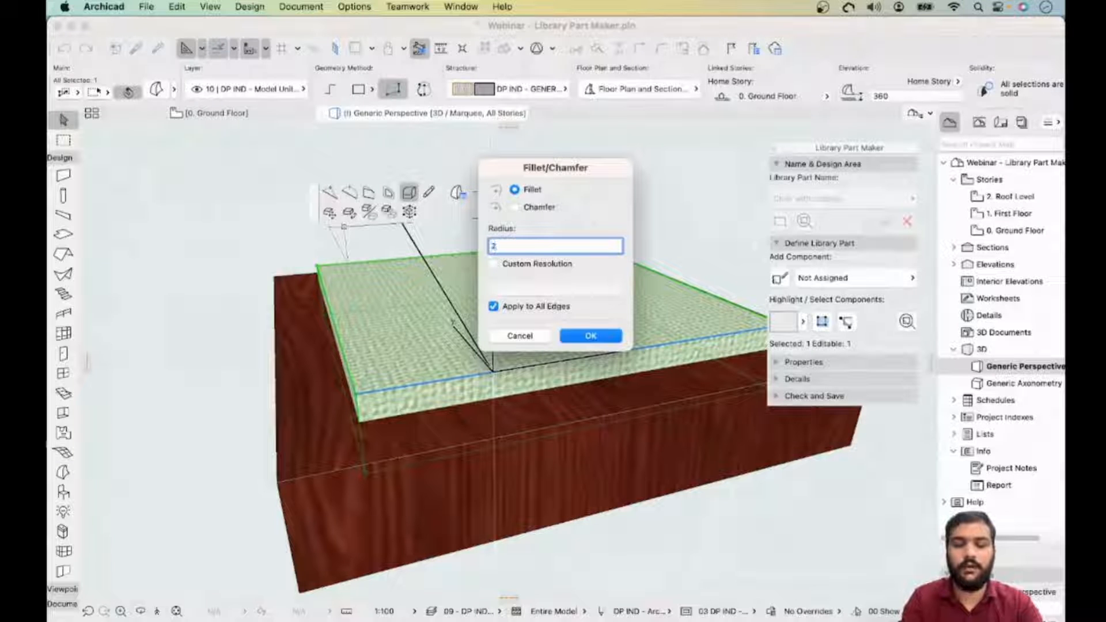
pyautogui.write('5')
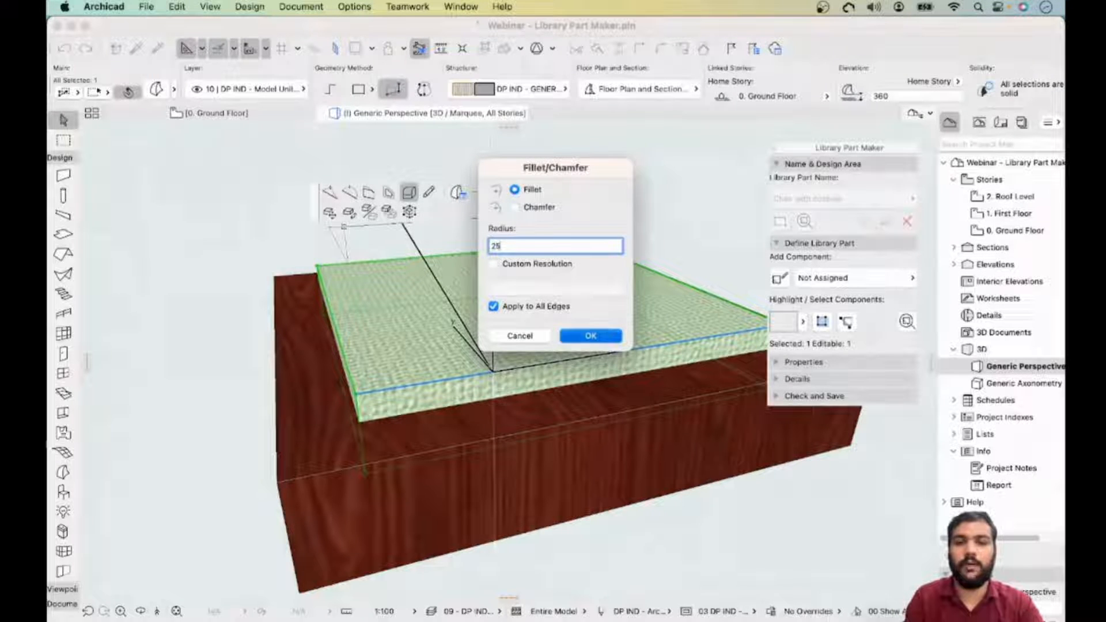
pyautogui.press('Return')
pyautogui.press('Escape')
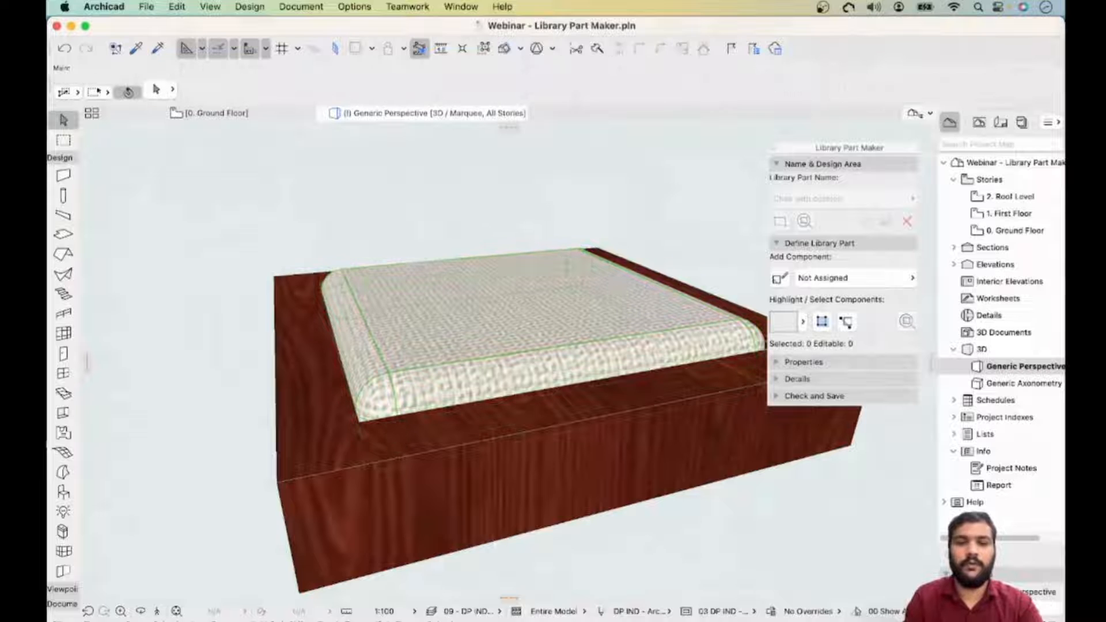
# - Return to the ground floor plan view of the chair
pyautogui.moveTo(519, 375); pyautogui.dragTo(504, 406, button='middle')
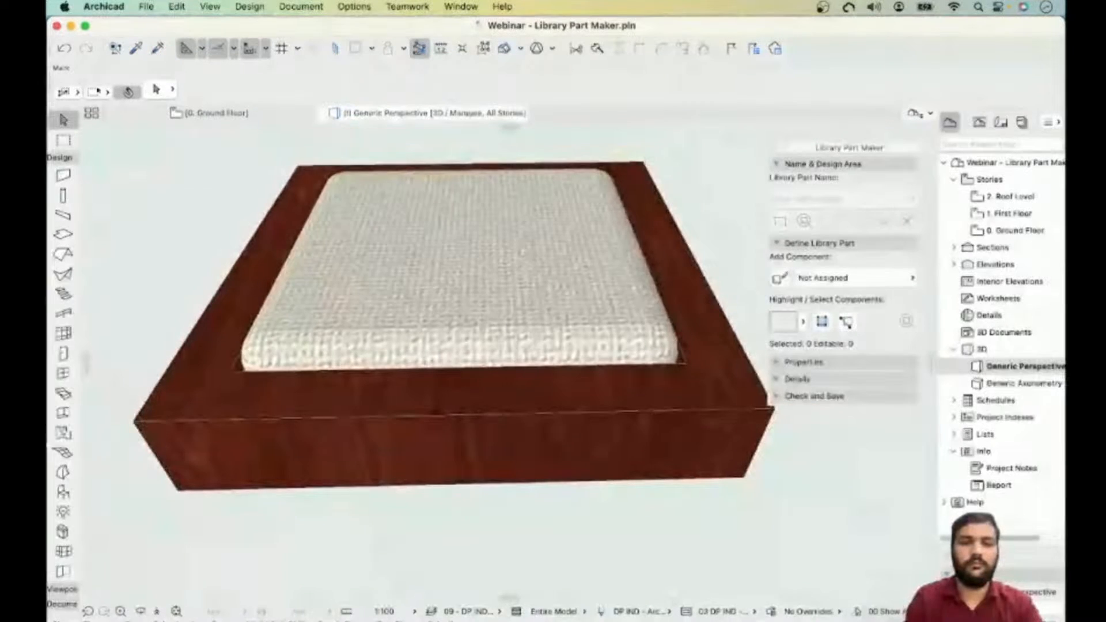
pyautogui.click(213, 114)
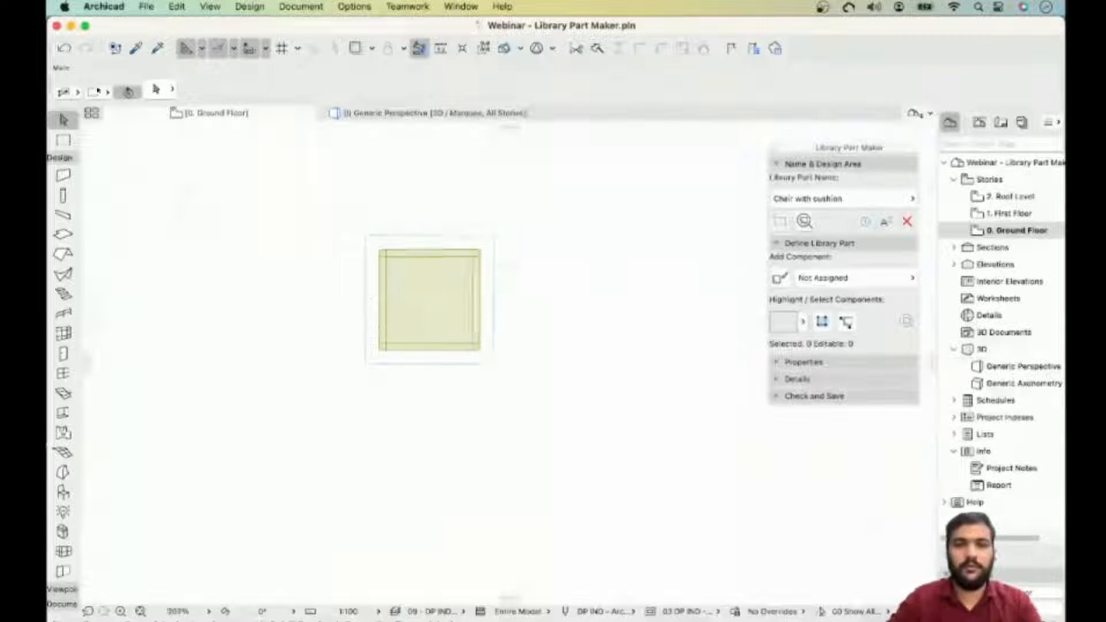
pyautogui.scroll(2, 379, 248)
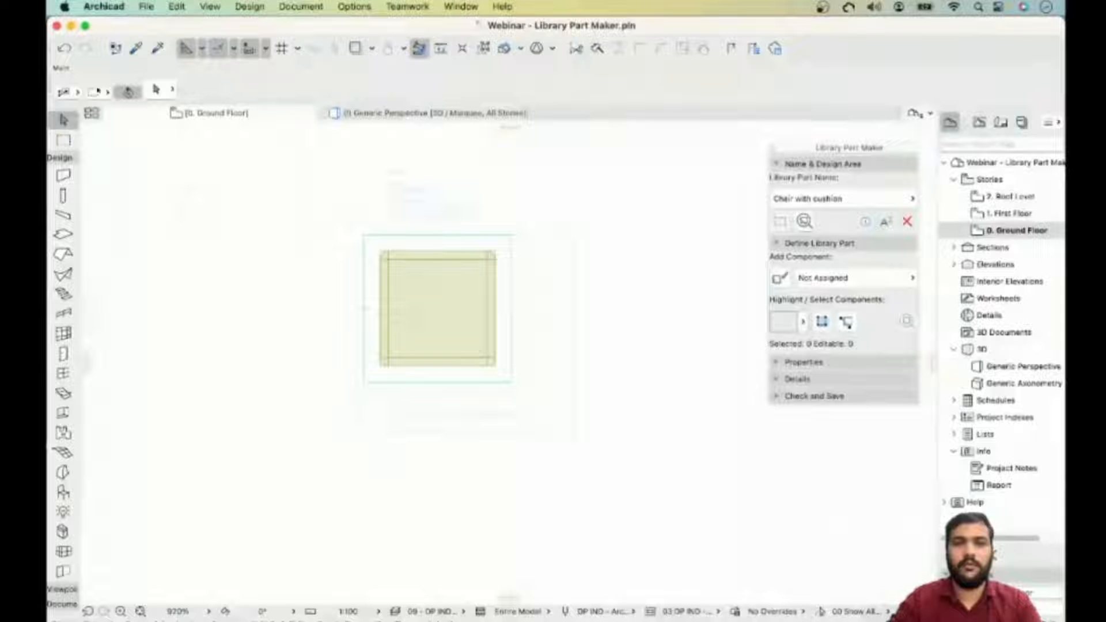
pyautogui.scroll(3, 377, 271)
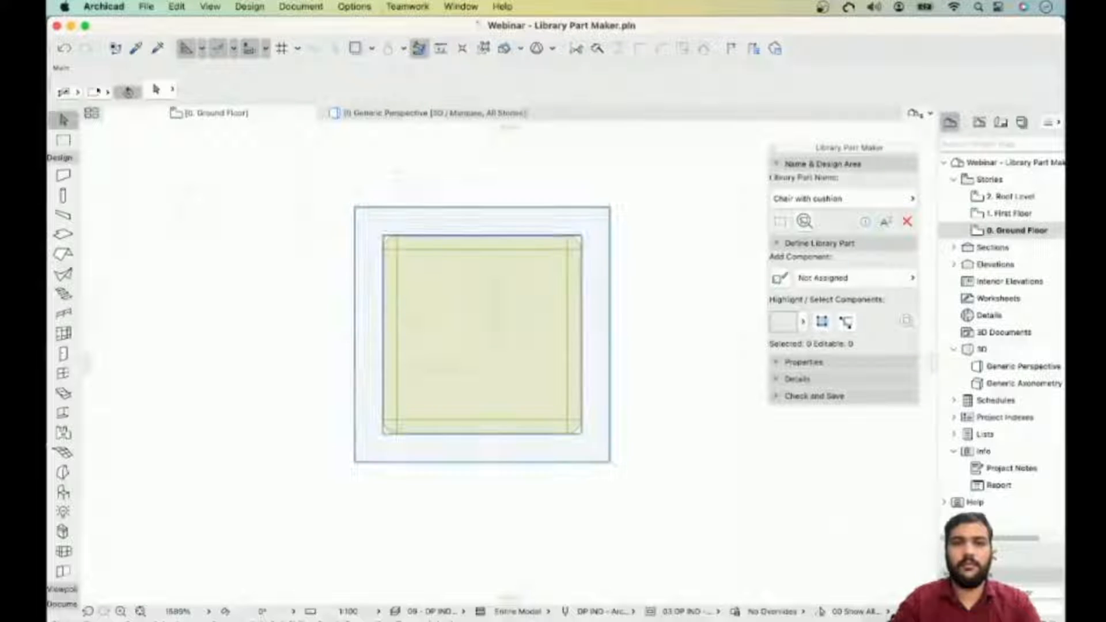
pyautogui.click(481, 207)
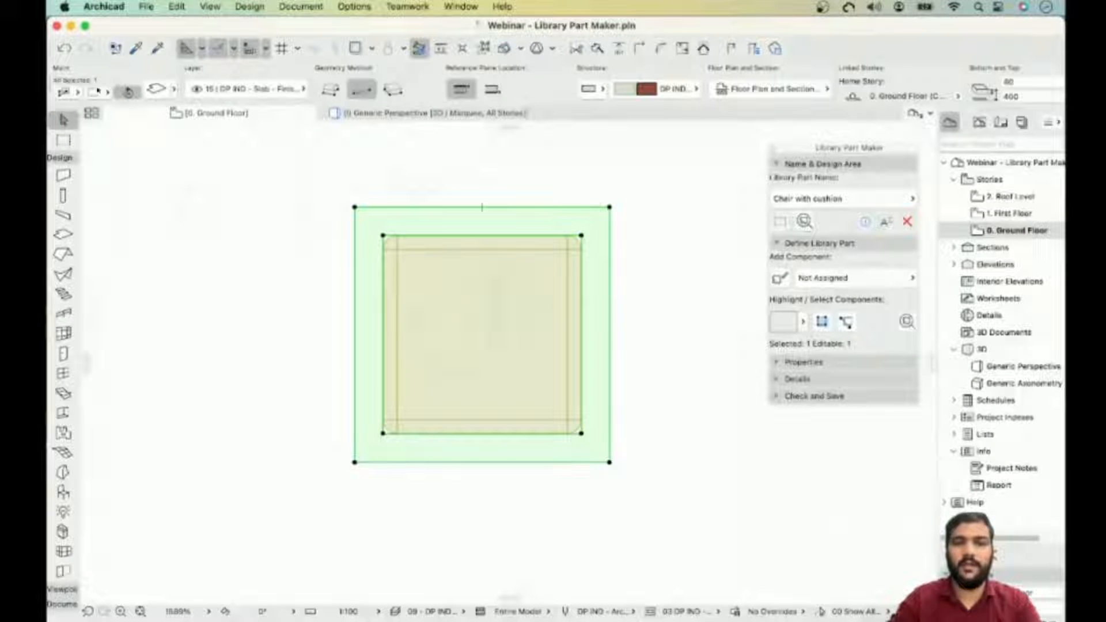
pyautogui.click(354, 207)
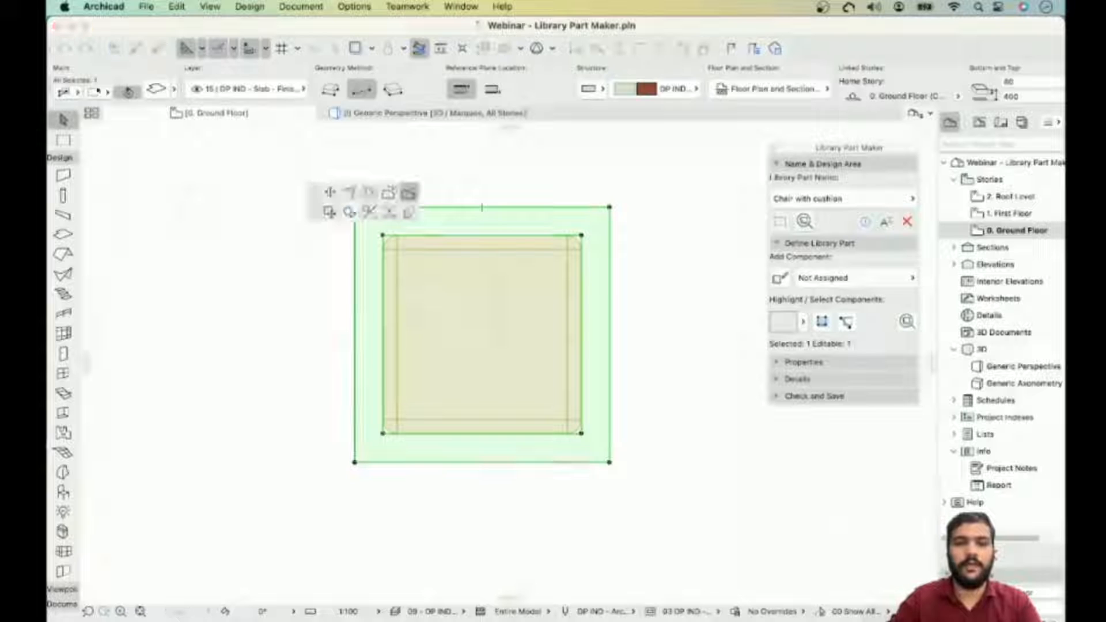
pyautogui.click(369, 192)
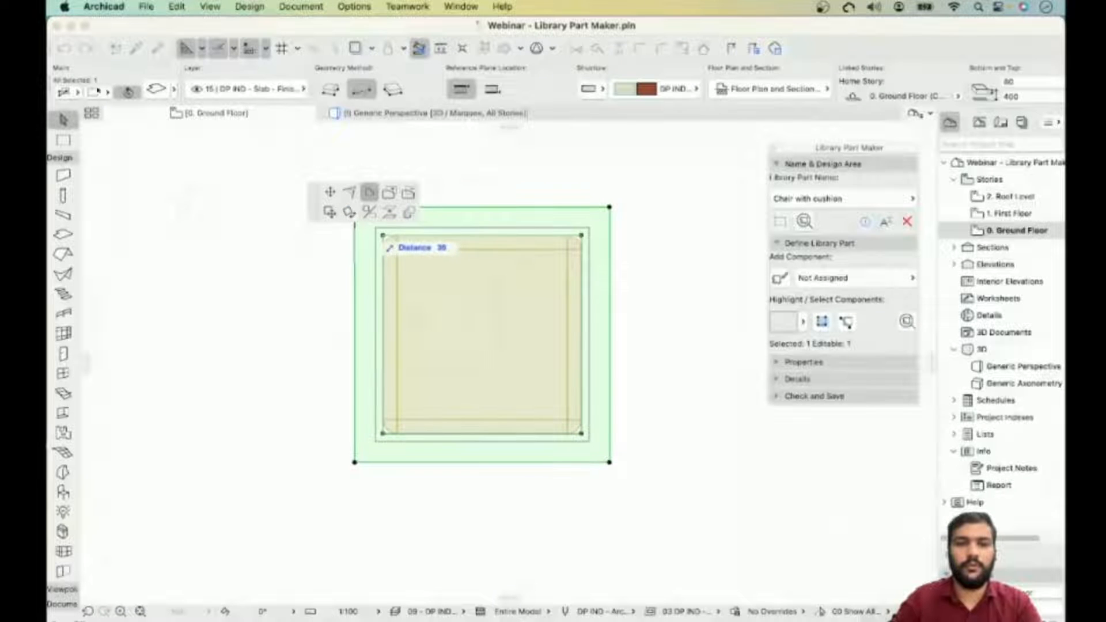
pyautogui.moveTo(374, 229); pyautogui.dragTo(387, 294, button='middle')
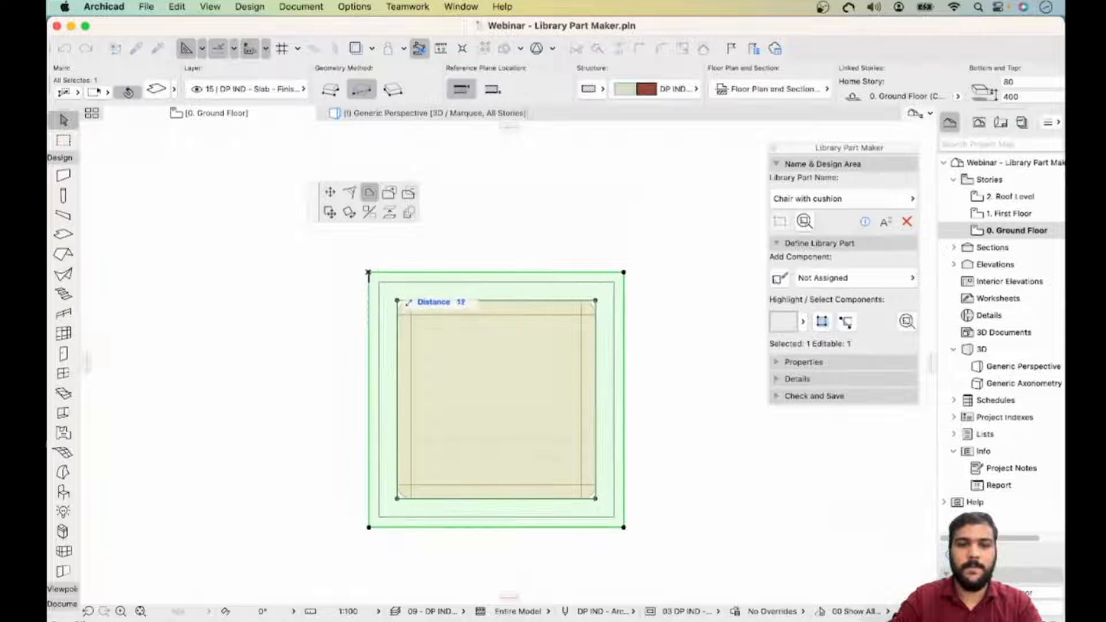
pyautogui.press('Escape')
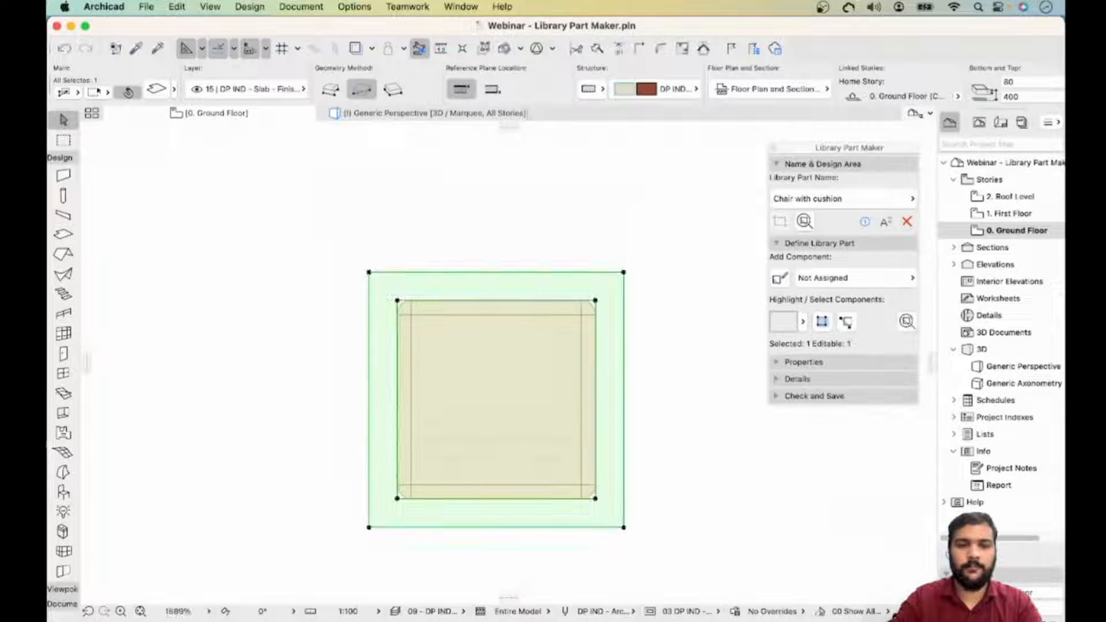
pyautogui.press('Escape')
pyautogui.press('m')
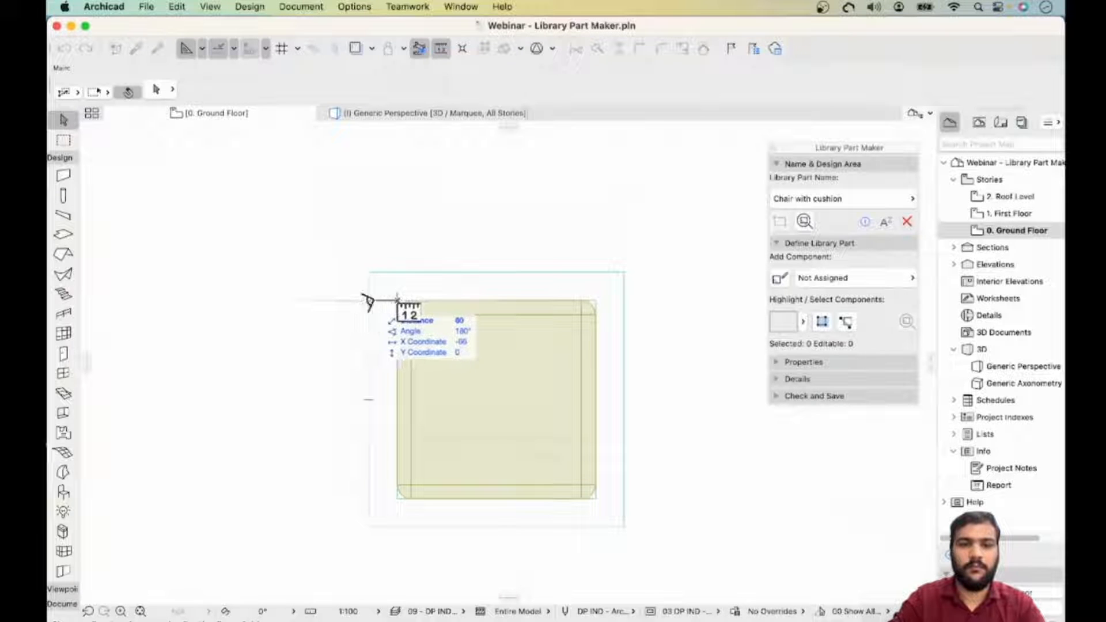
pyautogui.press('Escape')
pyautogui.scroll(-5, 448, 218)
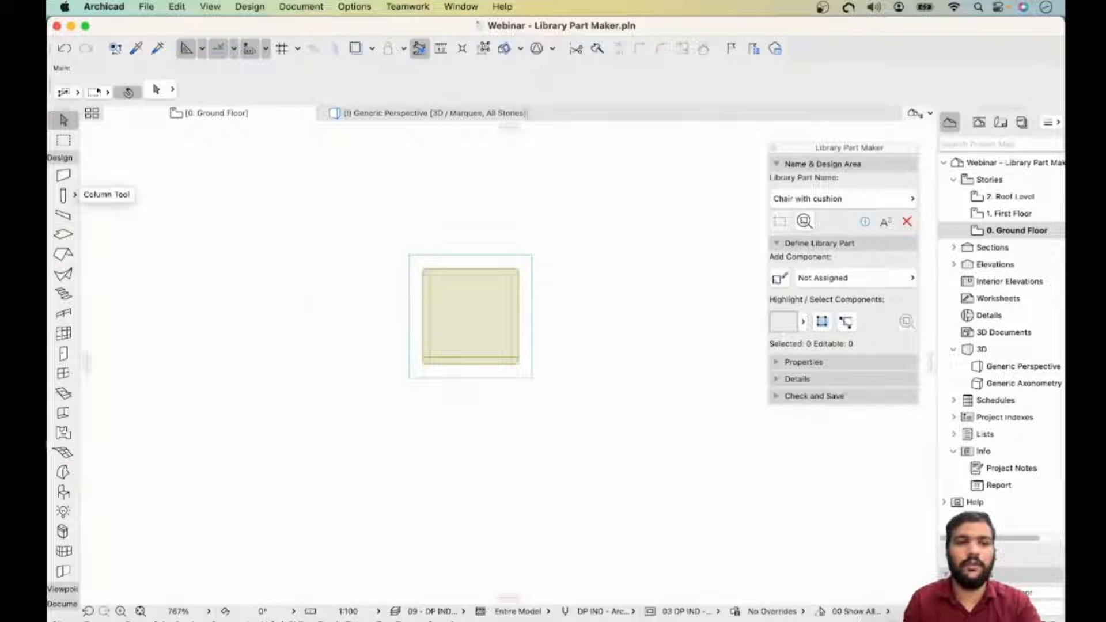
# - Open the Column default settings and make the column tapered with a linked top size of 50
pyautogui.click(64, 195)
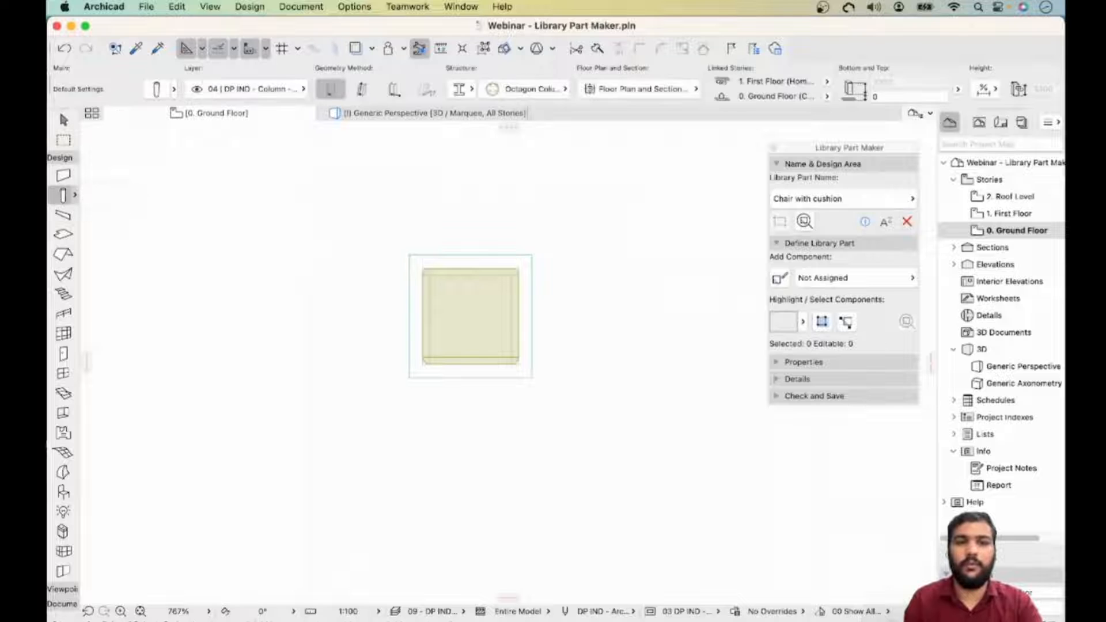
pyautogui.click(156, 89)
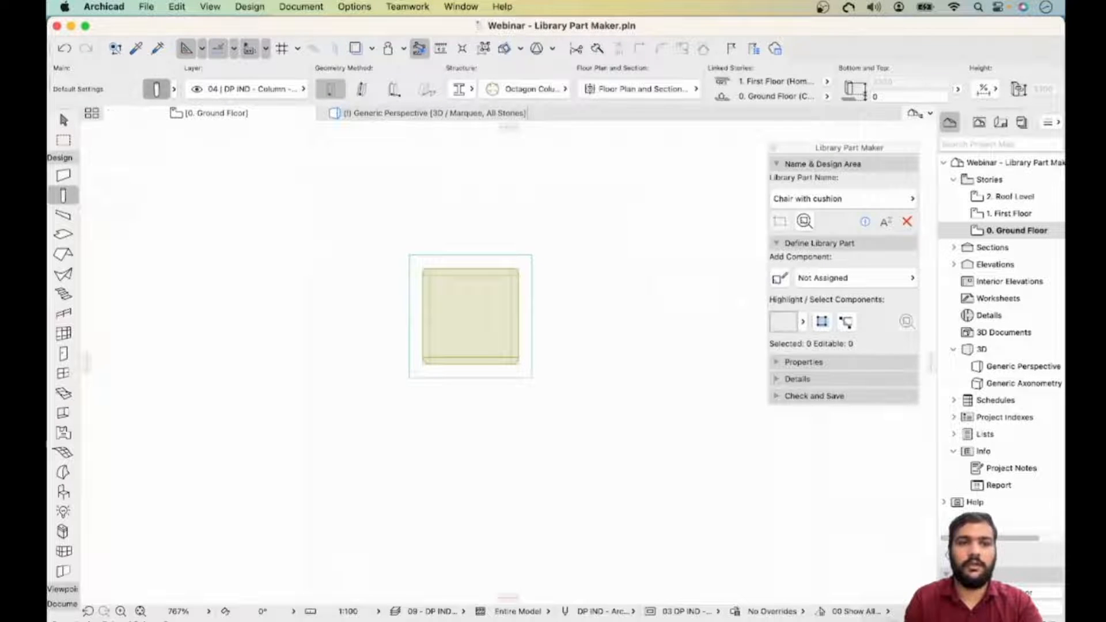
pyautogui.click(373, 115)
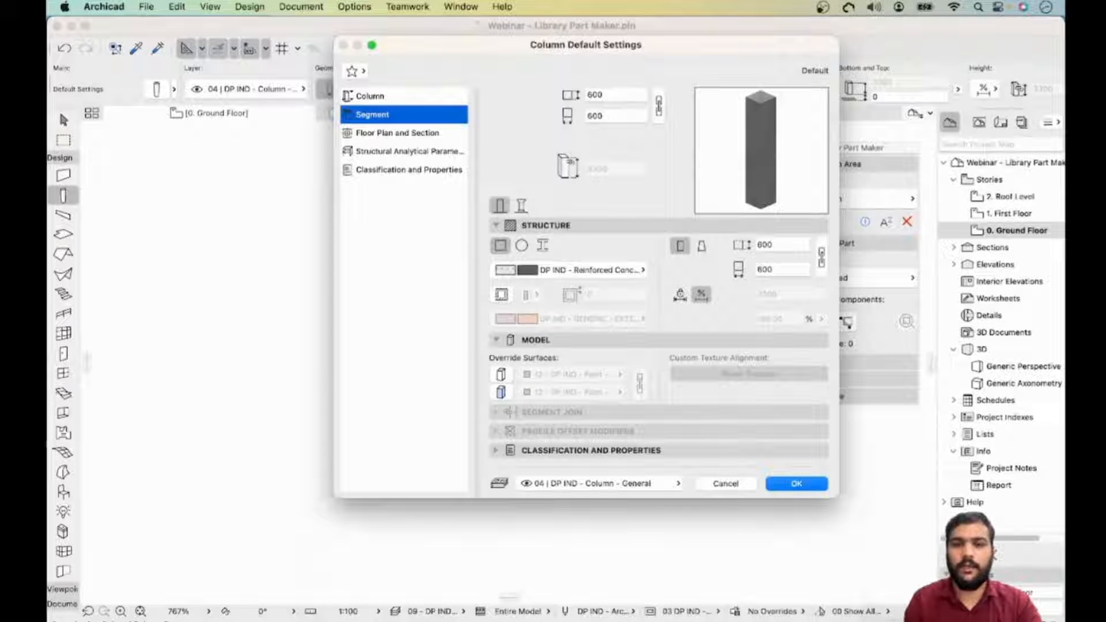
pyautogui.click(701, 246)
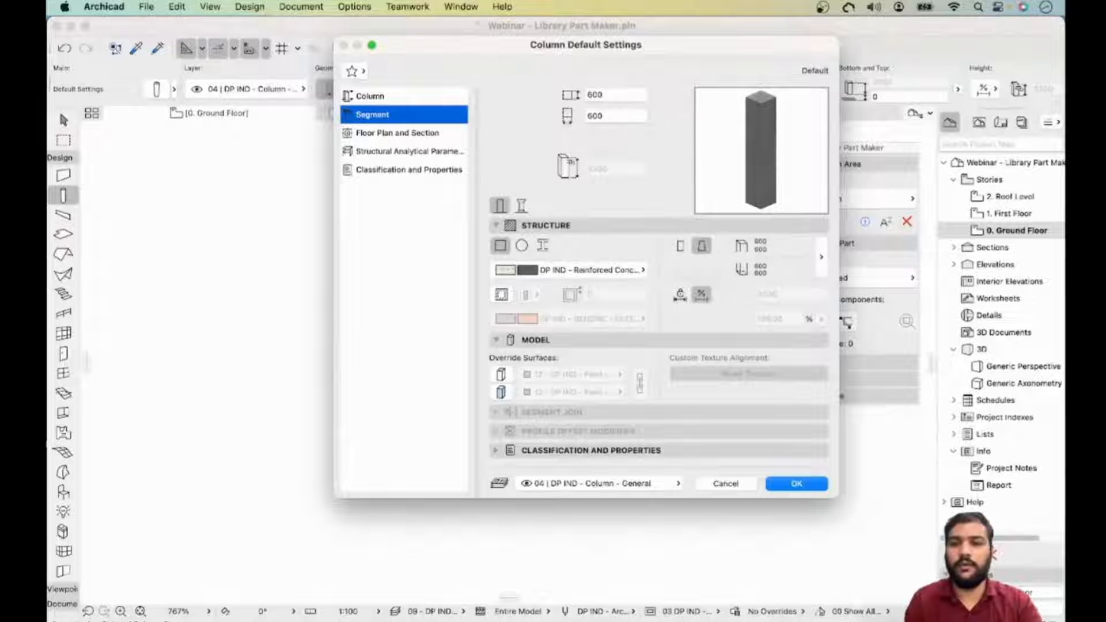
pyautogui.click(821, 257)
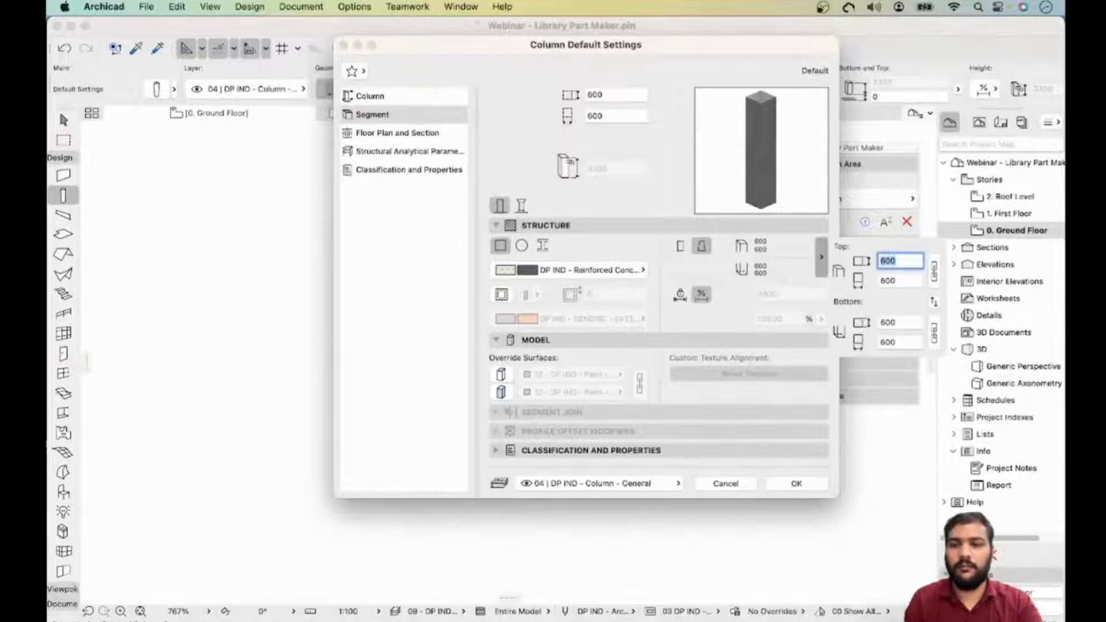
pyautogui.write('50')
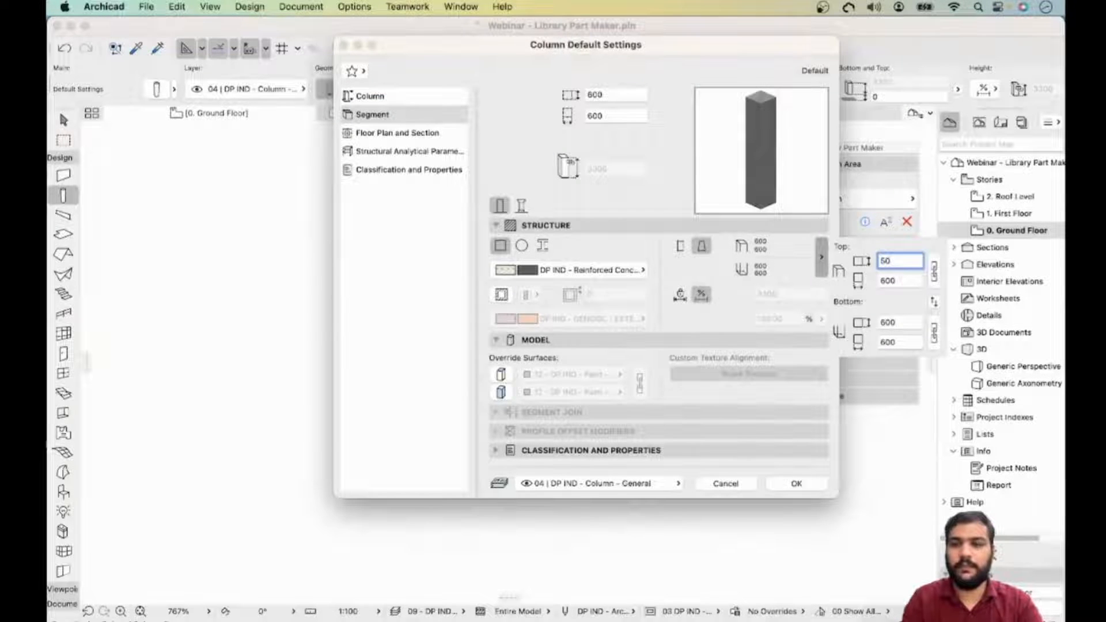
pyautogui.click(935, 271)
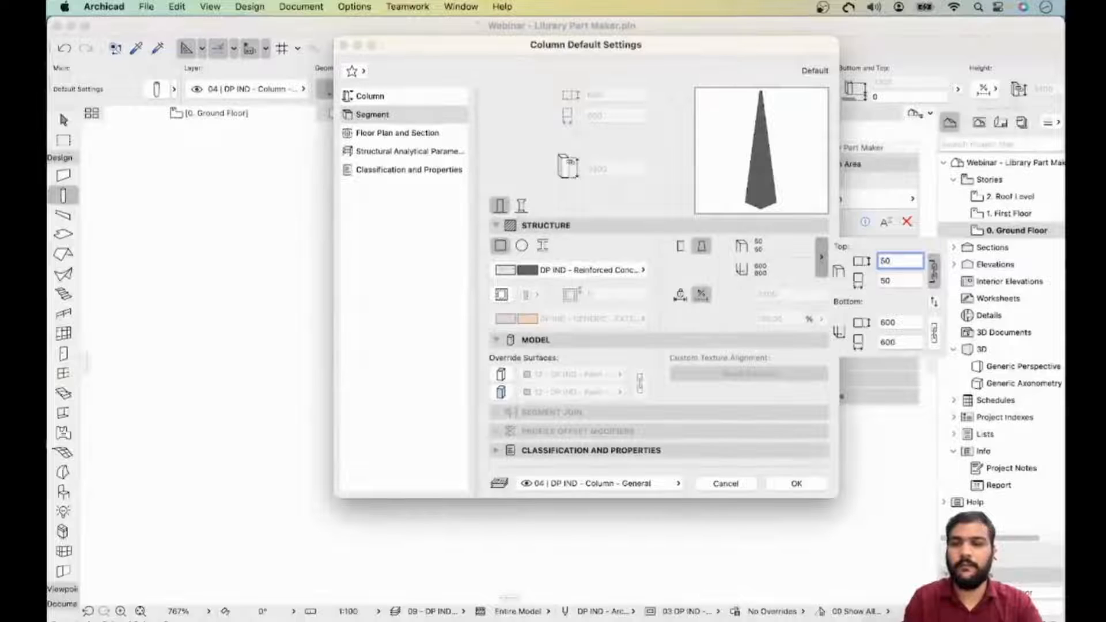
# - Set the tapered column's linked bottom size to 30
pyautogui.doubleClick(899, 322)
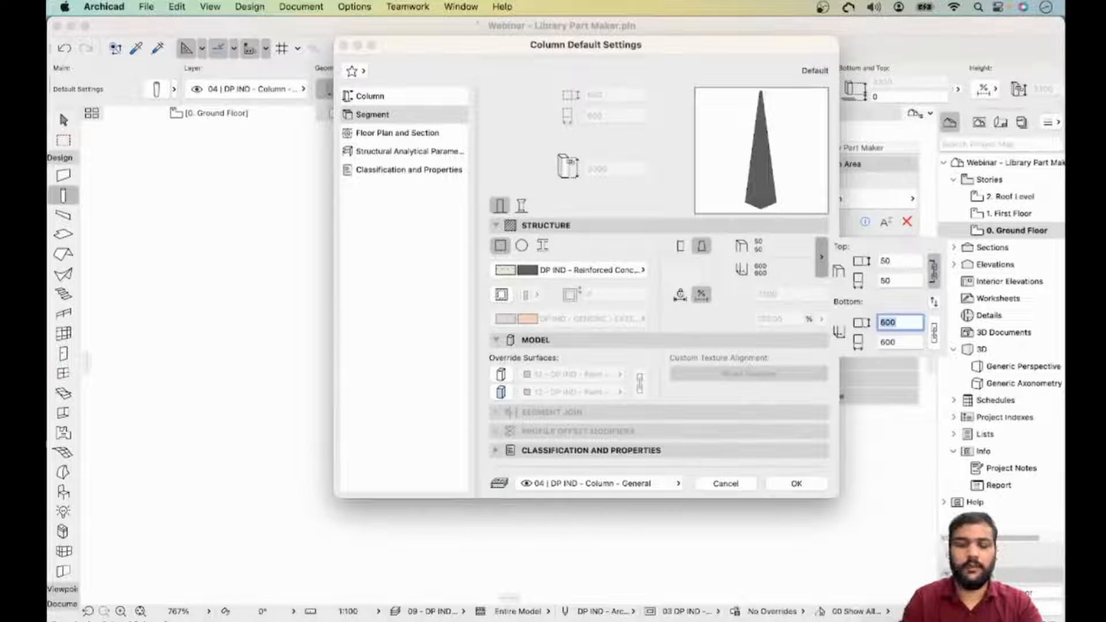
pyautogui.write('25')
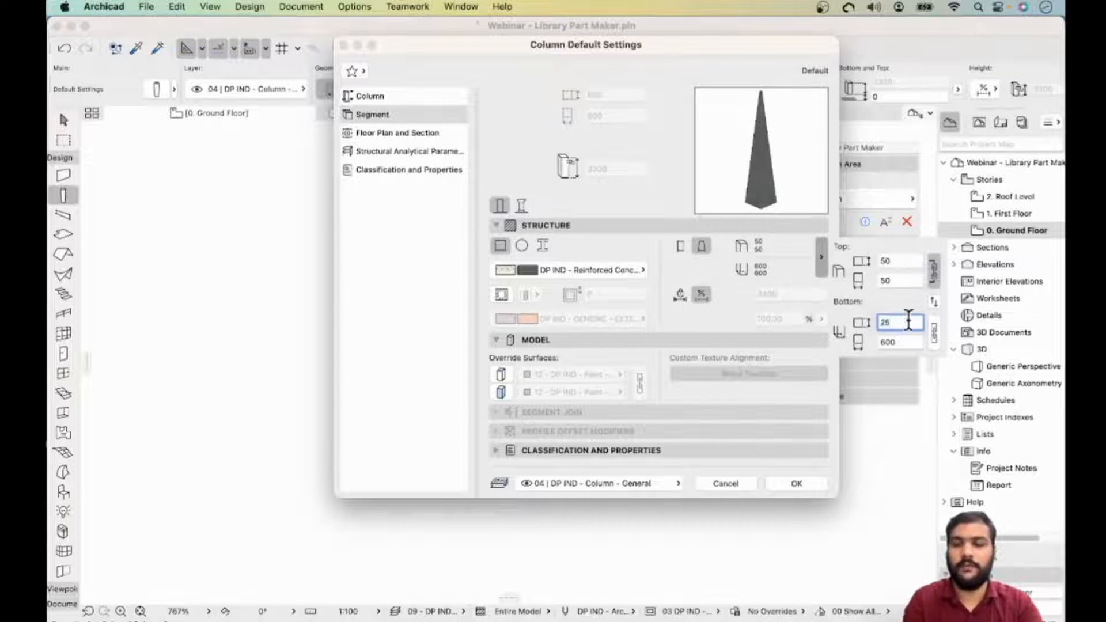
pyautogui.click(935, 333)
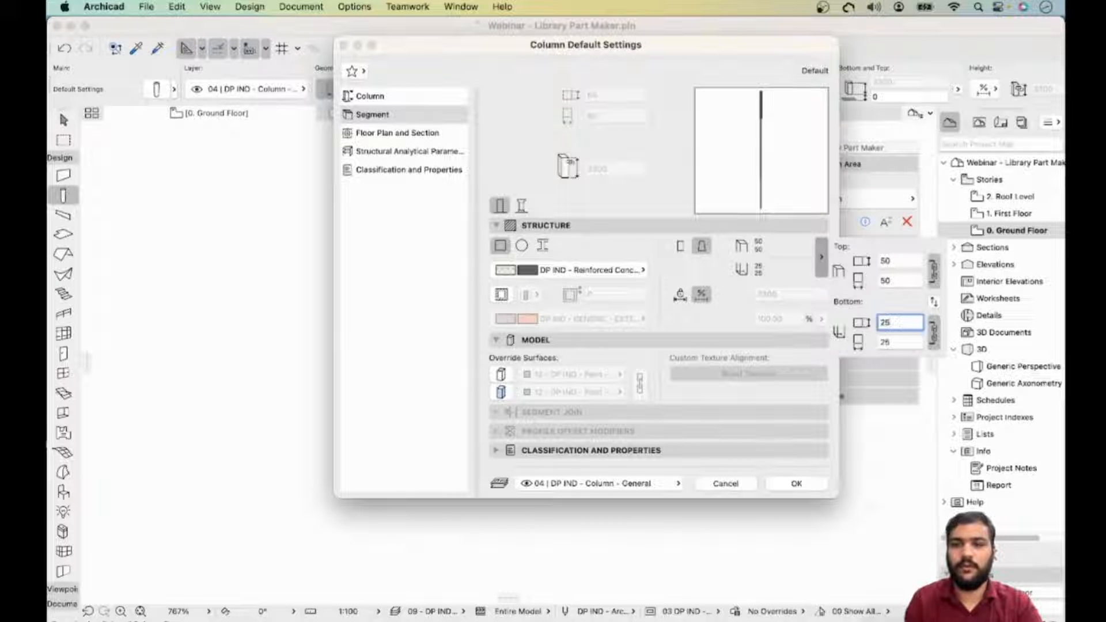
pyautogui.doubleClick(890, 322)
pyautogui.write('30')
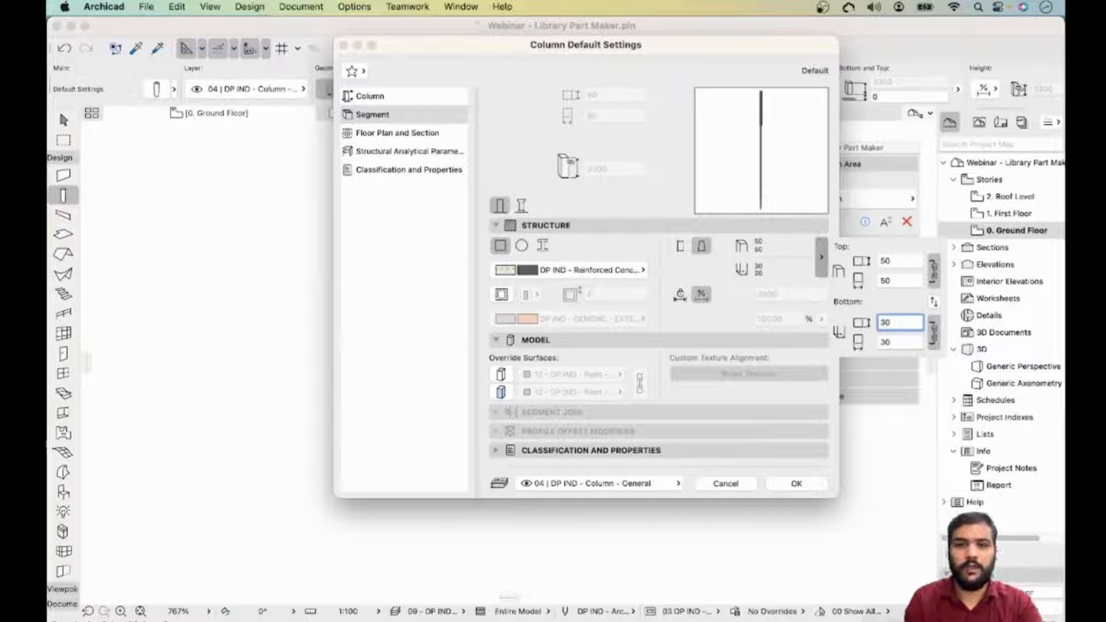
# - Set the tapered column's structure material to DP IND - Plywood
pyautogui.click(642, 270)
pyautogui.click(642, 270)
pyautogui.write('r')
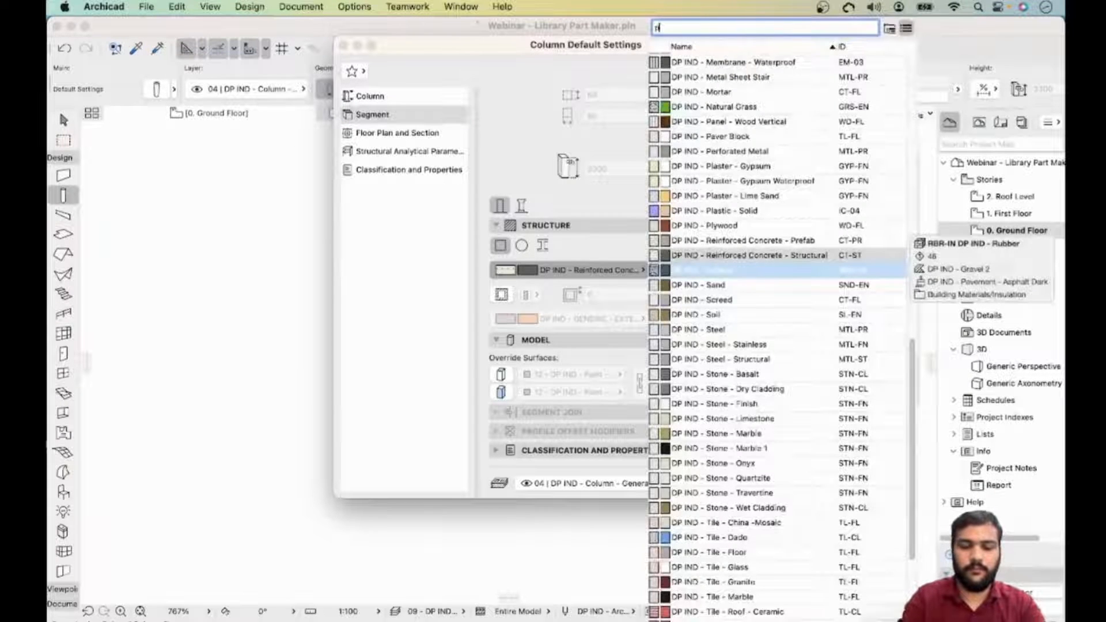
pyautogui.write('lyo')
pyautogui.press('BackSpace')
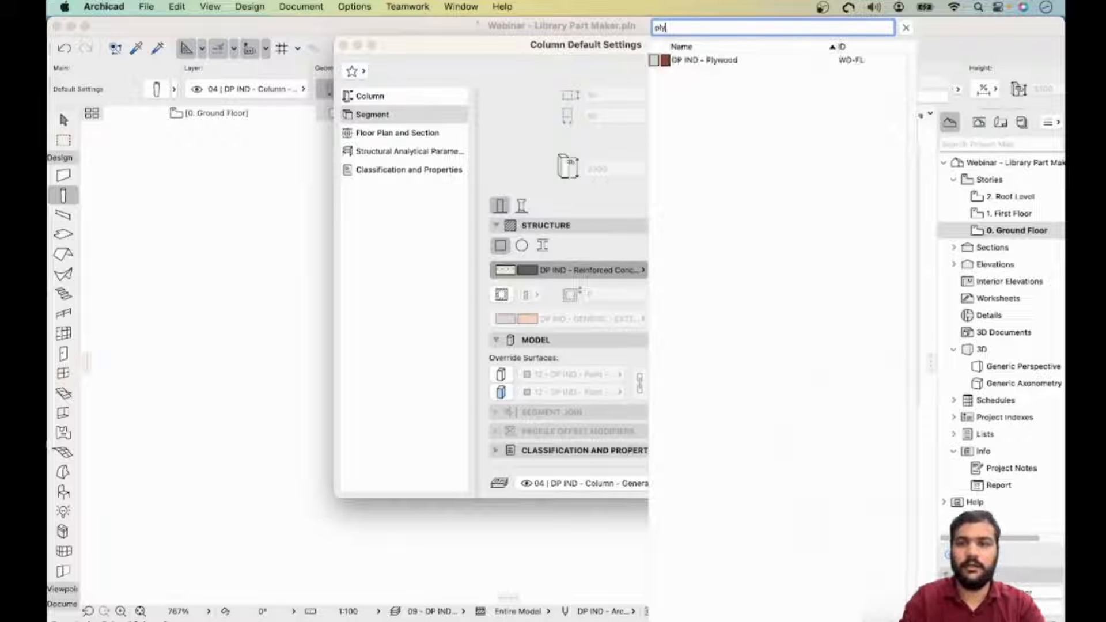
pyautogui.click(705, 60)
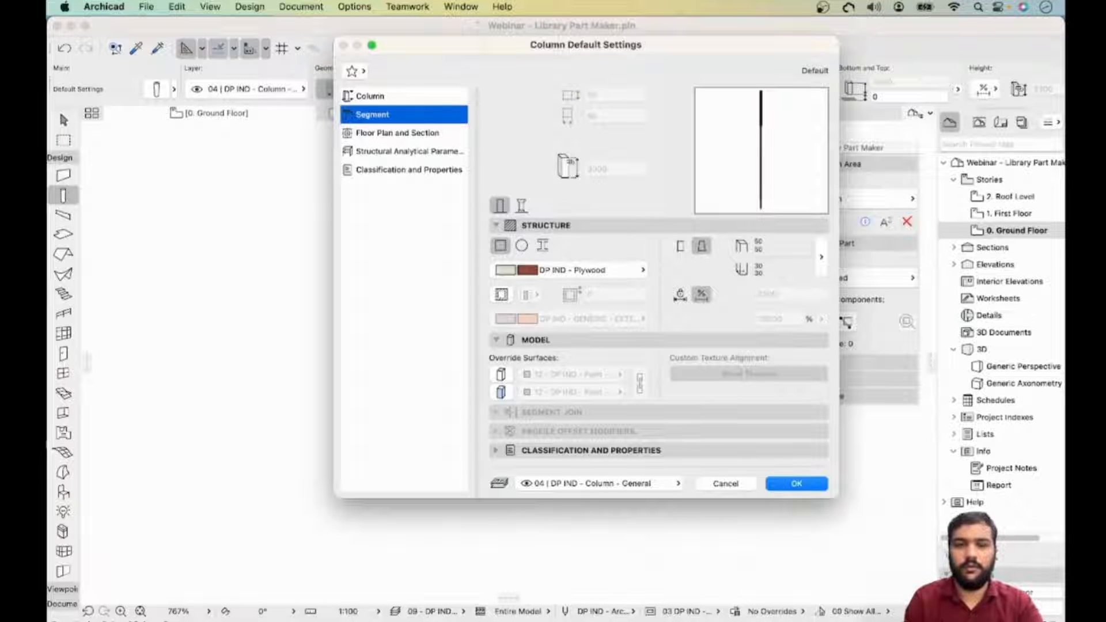
# - Set the column's floor plan symbol type to Plain and confirm the column default settings
pyautogui.click(397, 134)
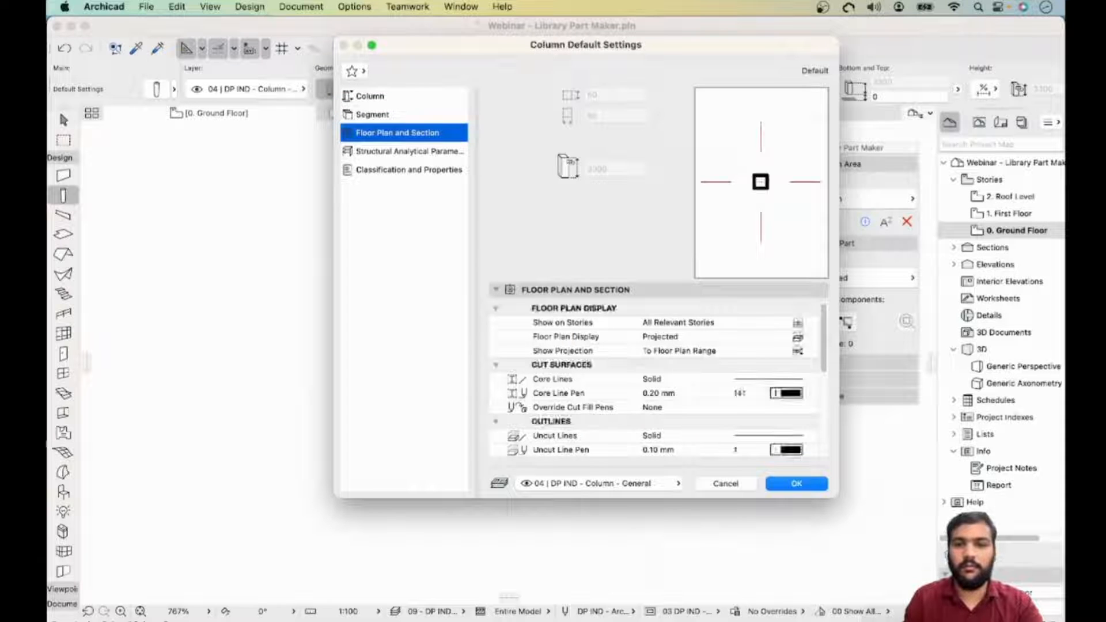
pyautogui.scroll(-2, 654, 380)
pyautogui.scroll(-3, 653, 381)
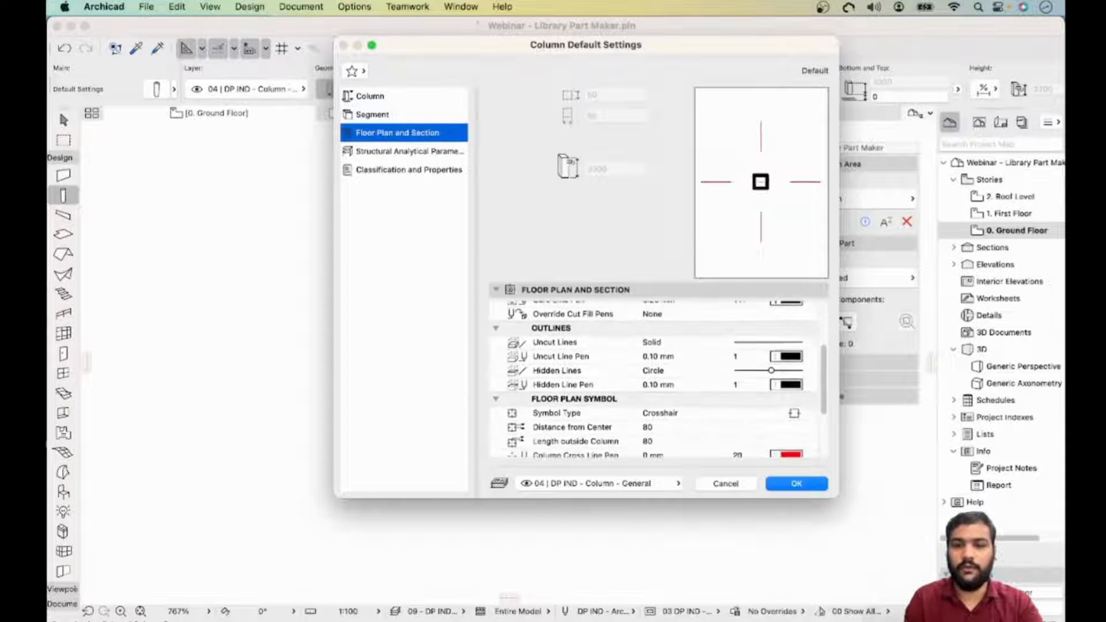
pyautogui.click(660, 406)
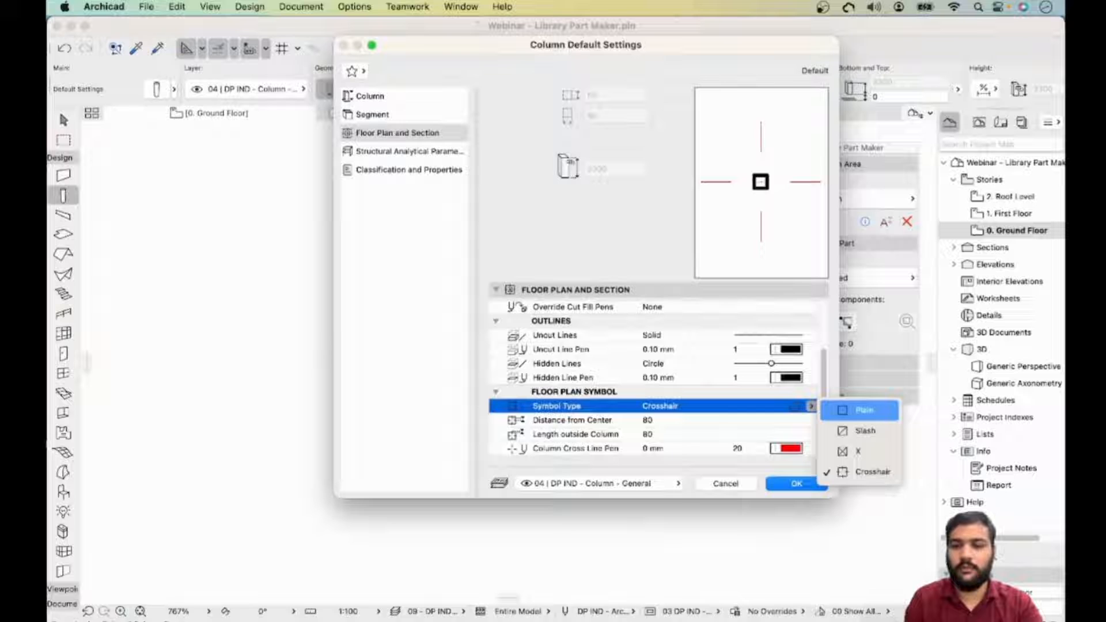
pyautogui.click(860, 411)
pyautogui.click(796, 484)
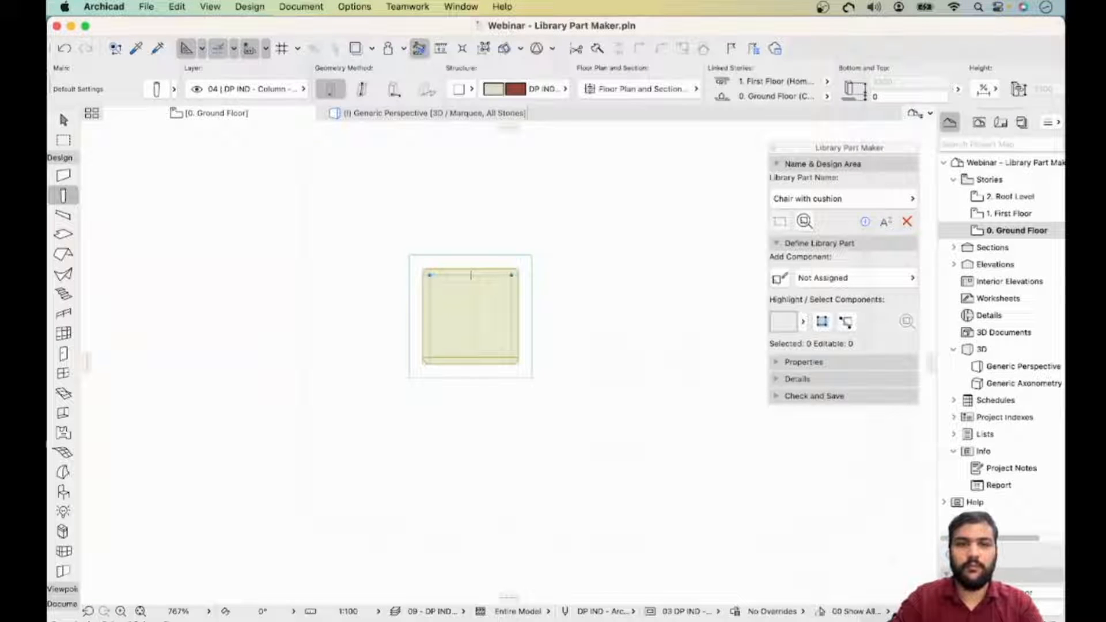
# - Place a column as a chair leg at the seat's upper-left corner
pyautogui.hscroll(10, 556, 87)
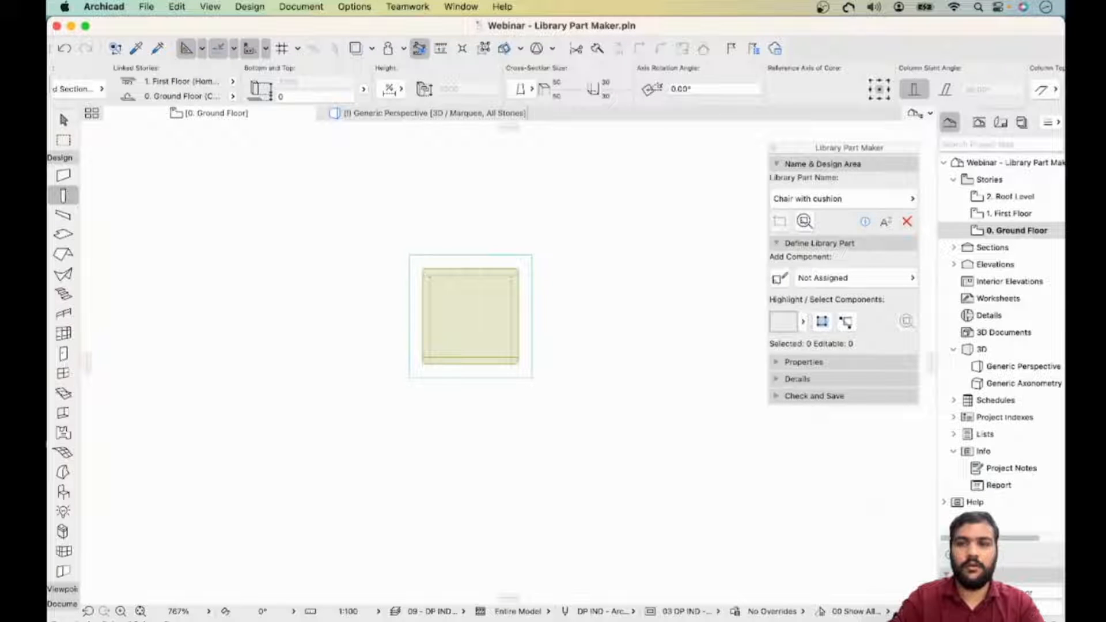
pyautogui.scroll(5, 422, 262)
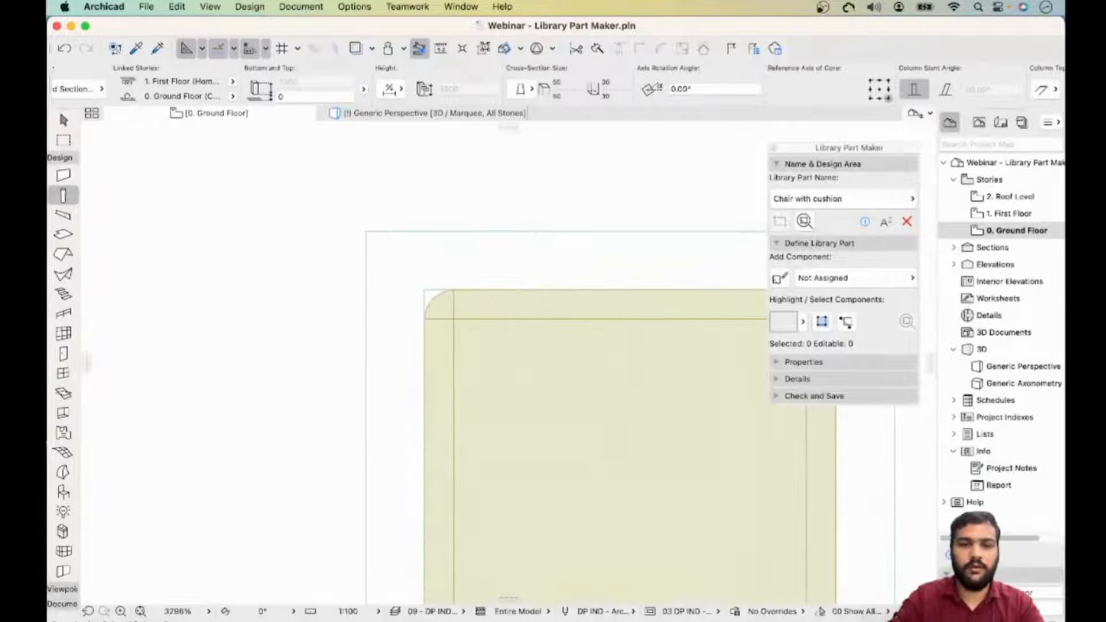
pyautogui.click(425, 290)
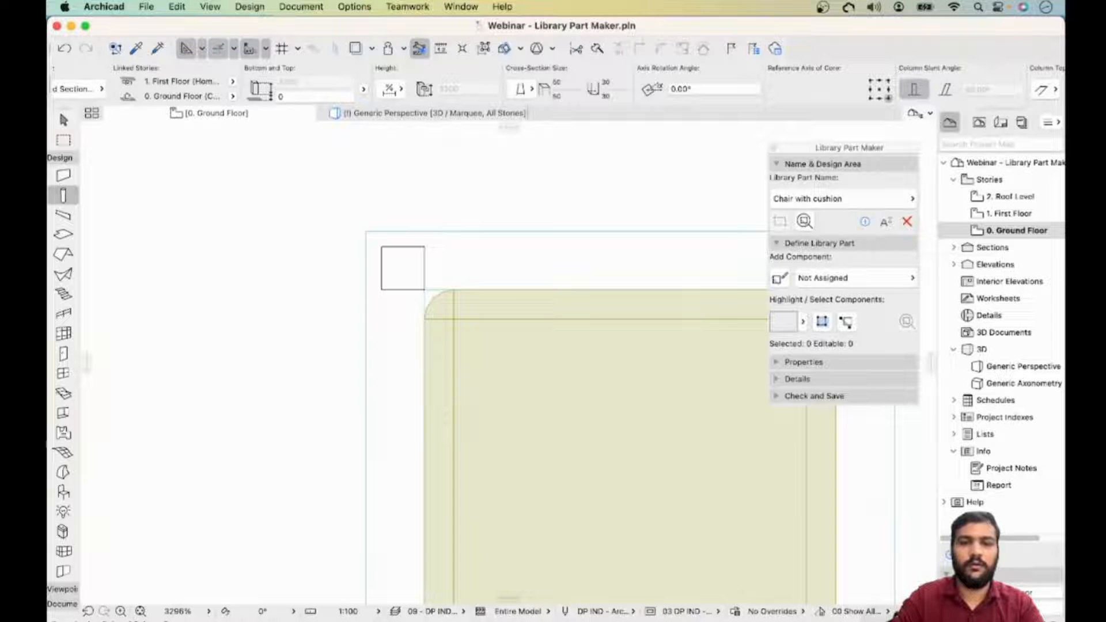
pyautogui.press('Escape')
pyautogui.click(407, 252)
pyautogui.press('Escape')
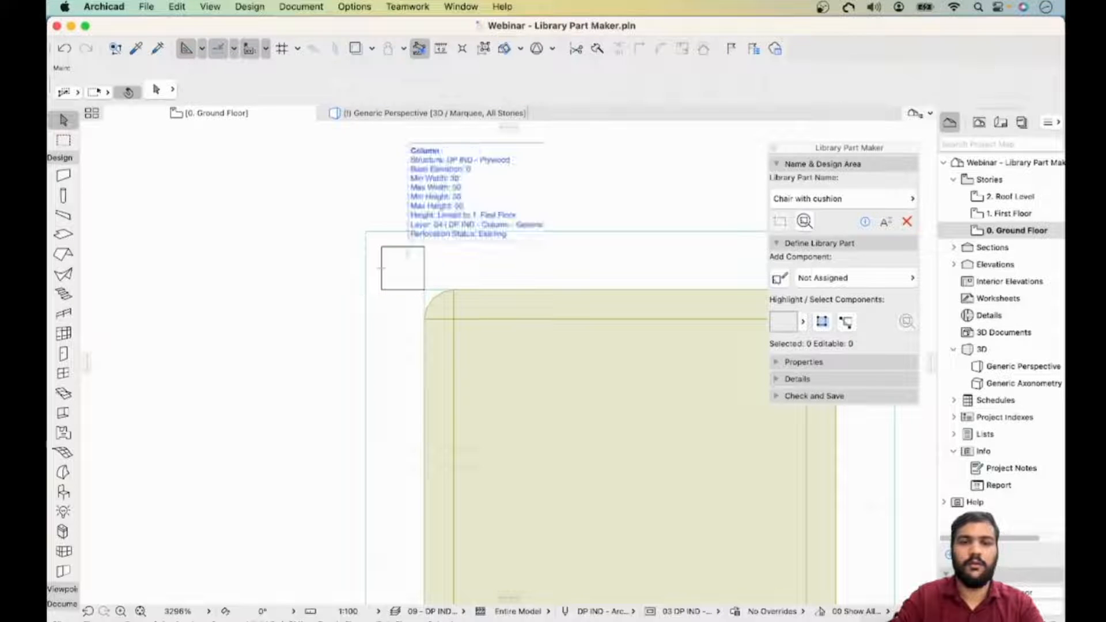
# - Set the leg's top link to Not Linked and its height to 400
pyautogui.click(397, 259)
pyautogui.scroll(-5, 392, 253)
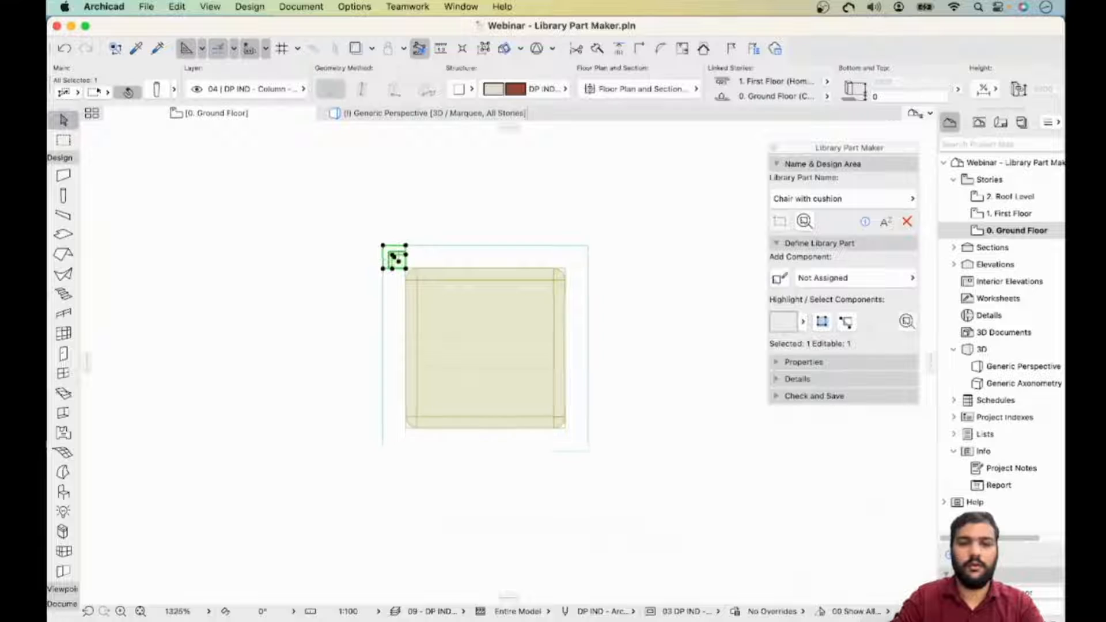
pyautogui.scroll(-2, 395, 256)
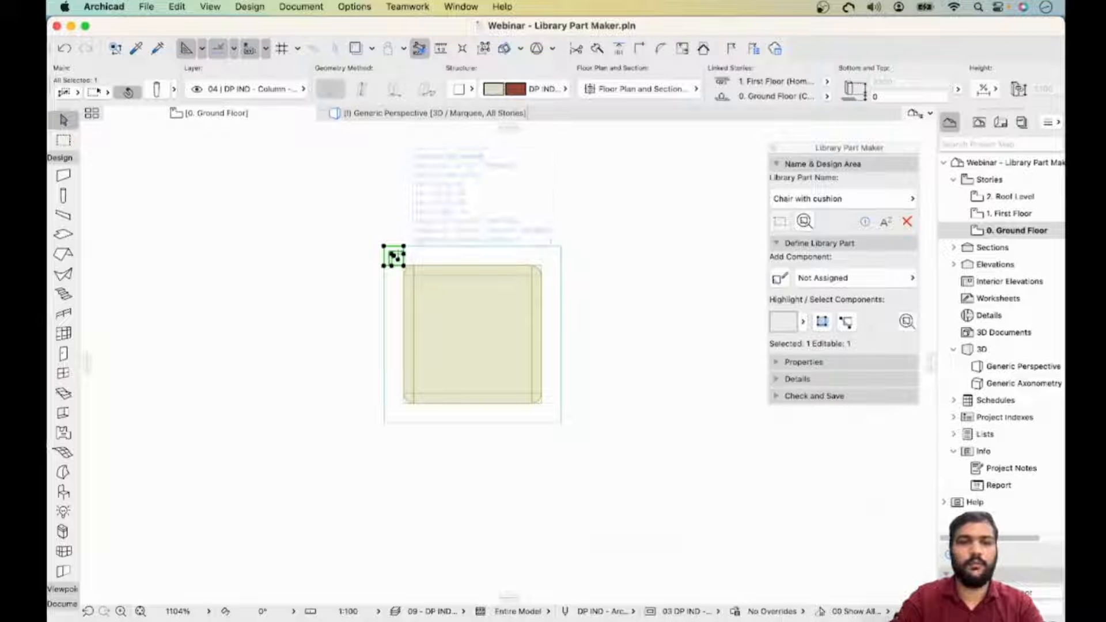
pyautogui.click(156, 89)
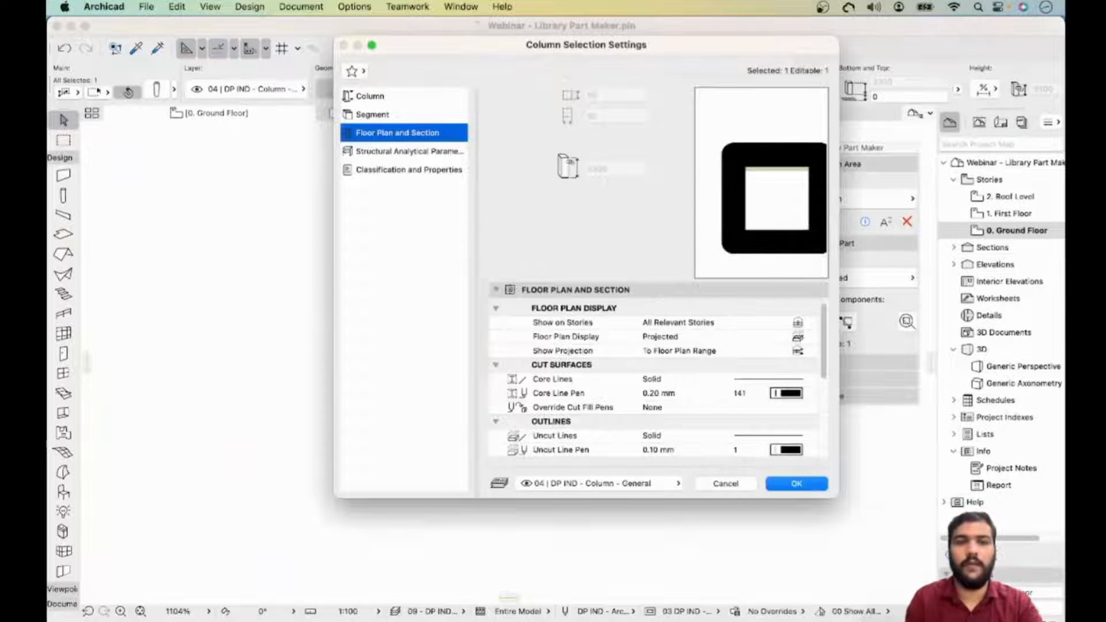
pyautogui.click(370, 96)
pyautogui.click(373, 115)
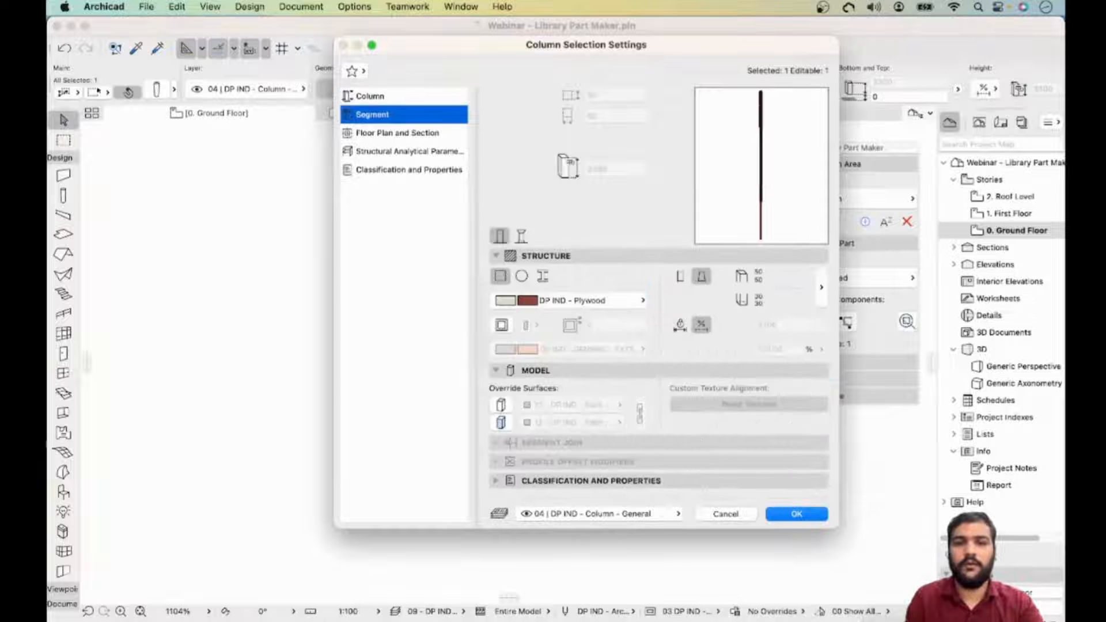
pyautogui.click(370, 96)
pyautogui.click(567, 258)
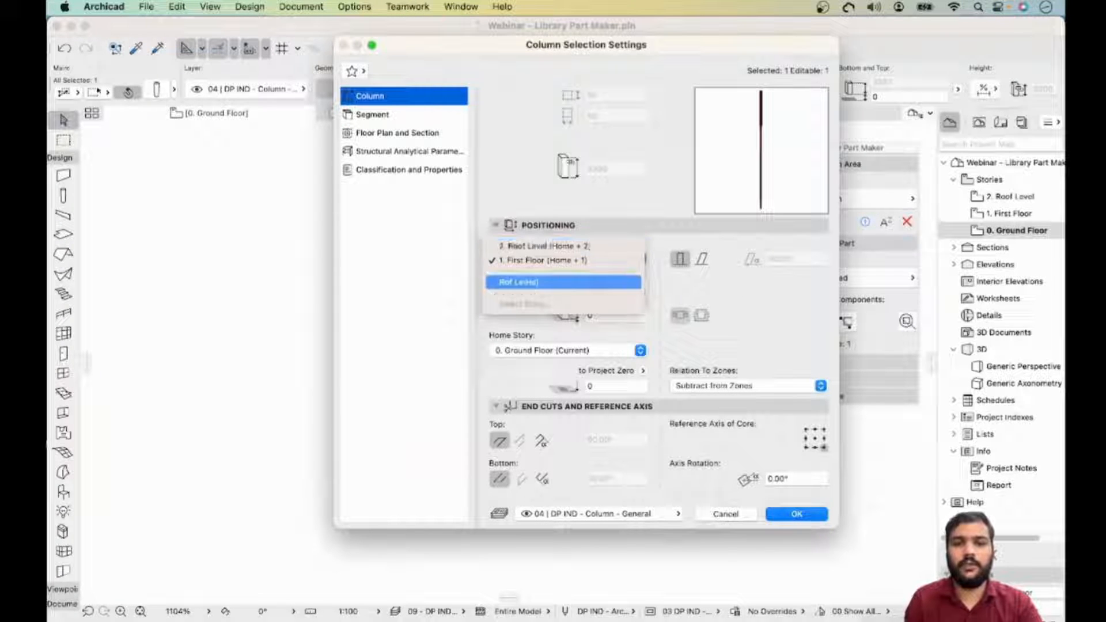
pyautogui.click(519, 282)
pyautogui.click(615, 316)
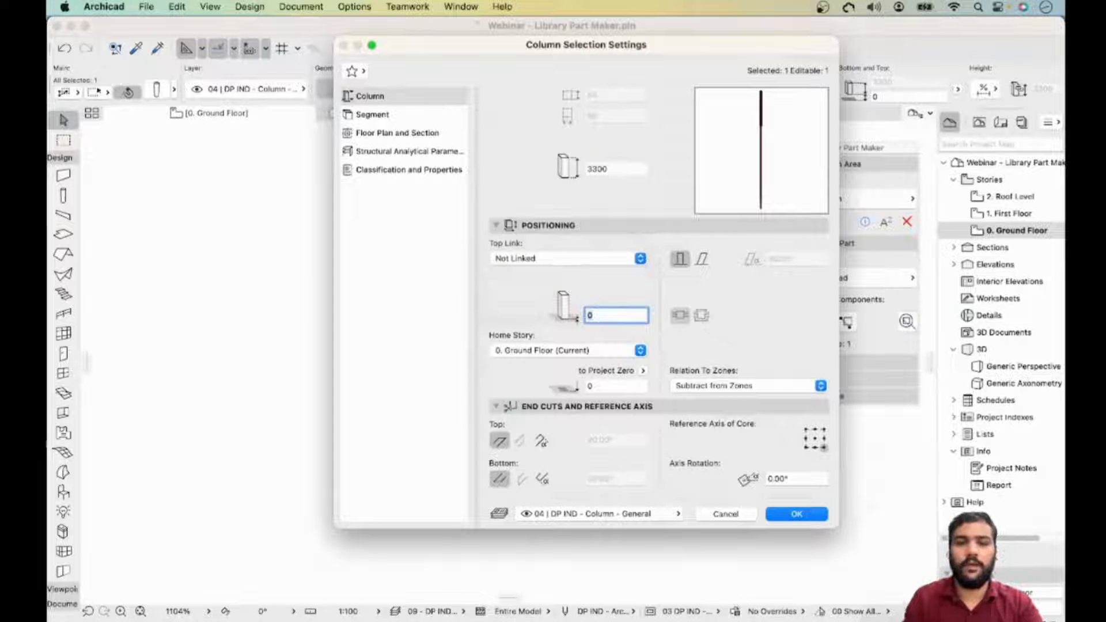
pyautogui.click(597, 168)
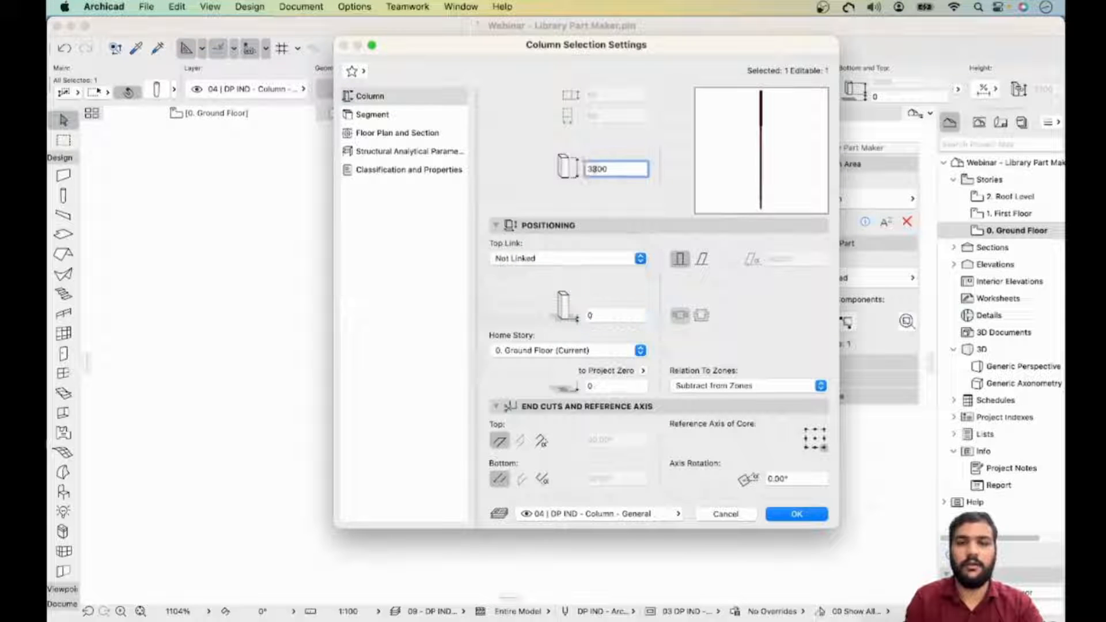
pyautogui.doubleClick(594, 169)
pyautogui.write('400')
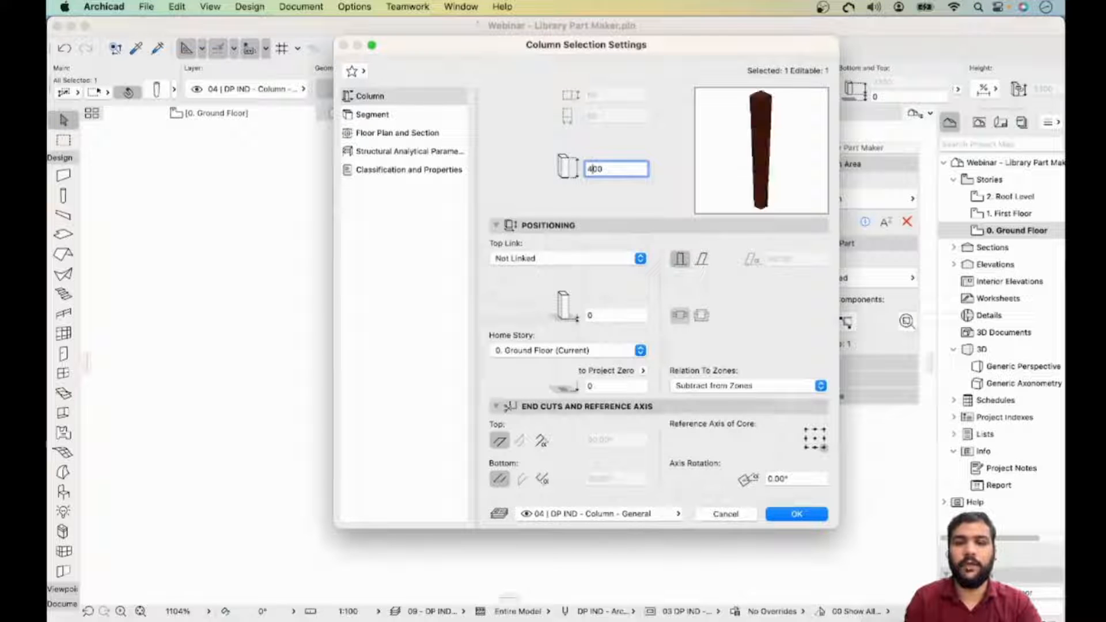
pyautogui.press('Return')
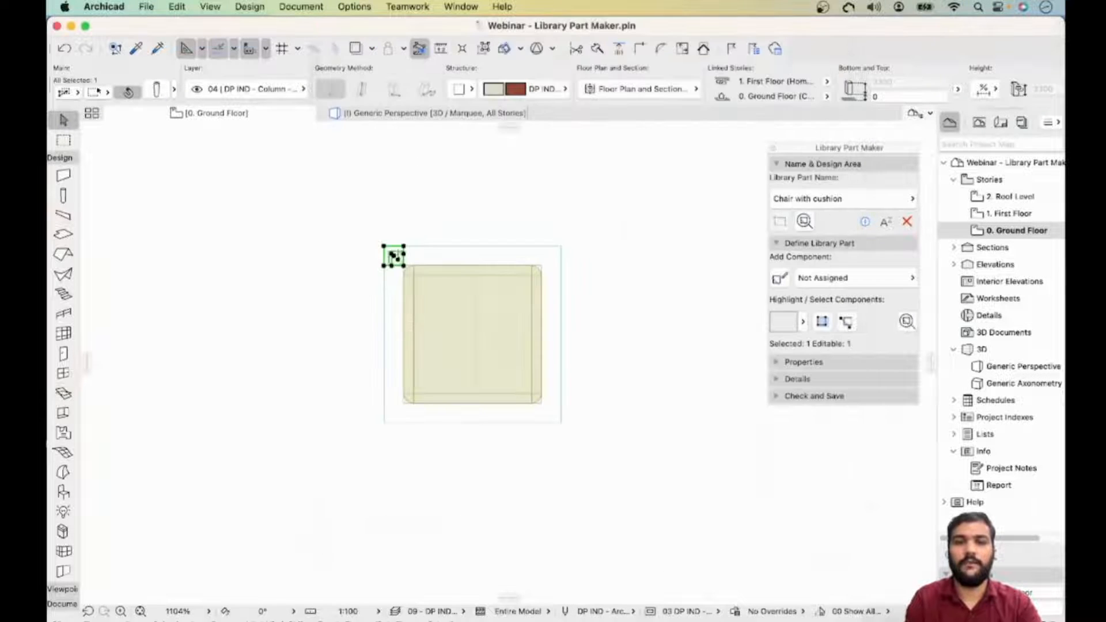
# - Turn off cover fills in the leg's floor plan and section settings
pyautogui.press('Escape')
pyautogui.click(403, 246)
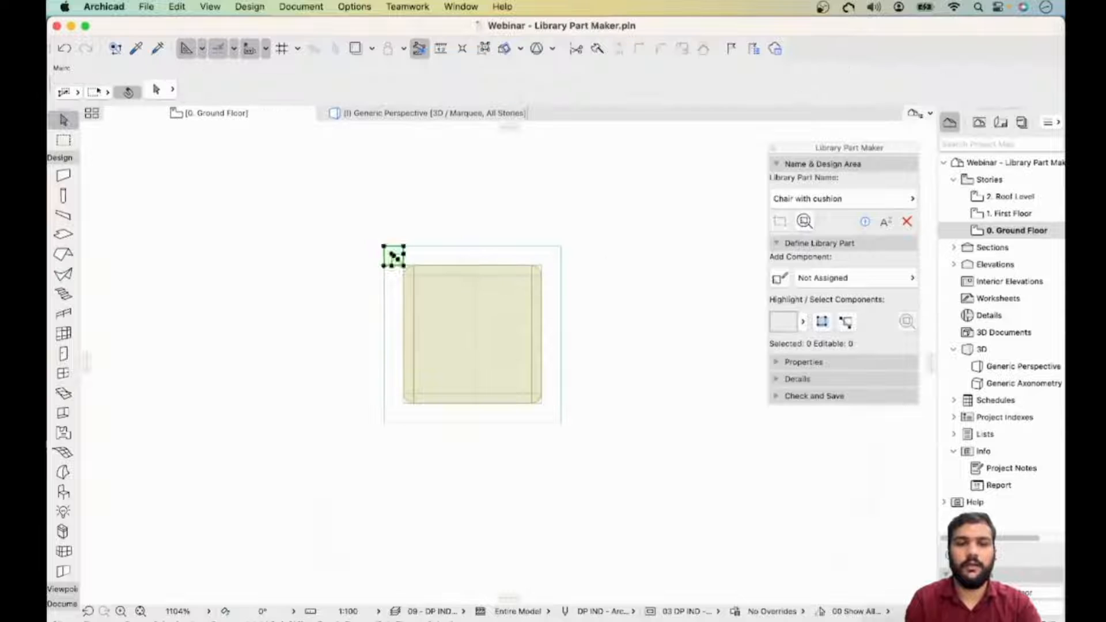
pyautogui.press('Escape')
pyautogui.scroll(3, 370, 248)
pyautogui.scroll(-5, 415, 261)
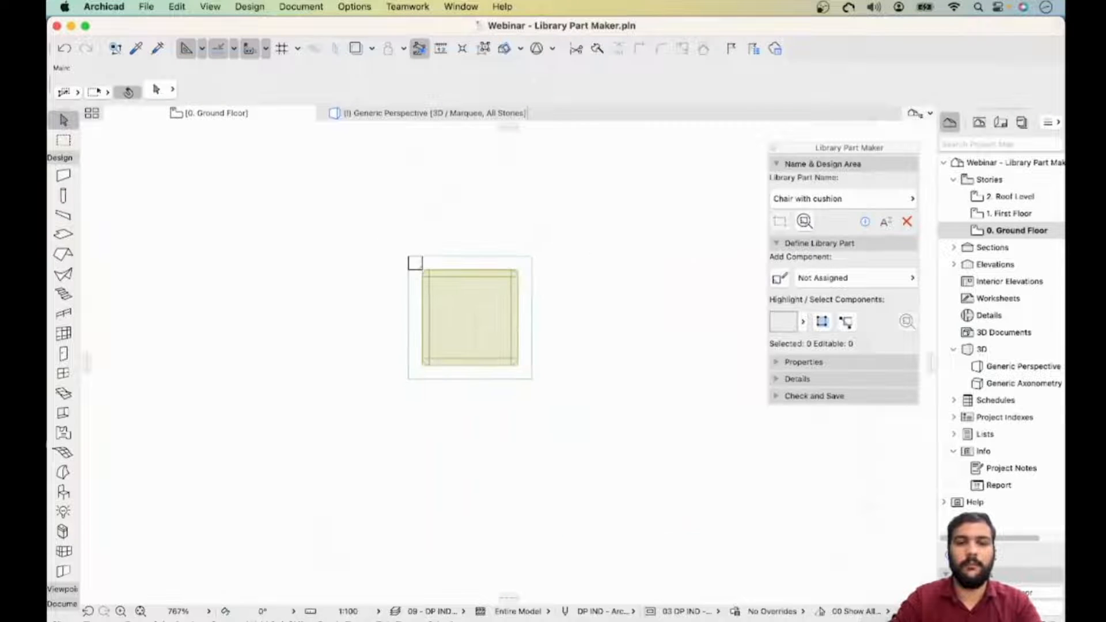
pyautogui.click(415, 261)
pyautogui.moveTo(415, 261); pyautogui.dragTo(333, 243, button='middle')
pyautogui.press('super+t')
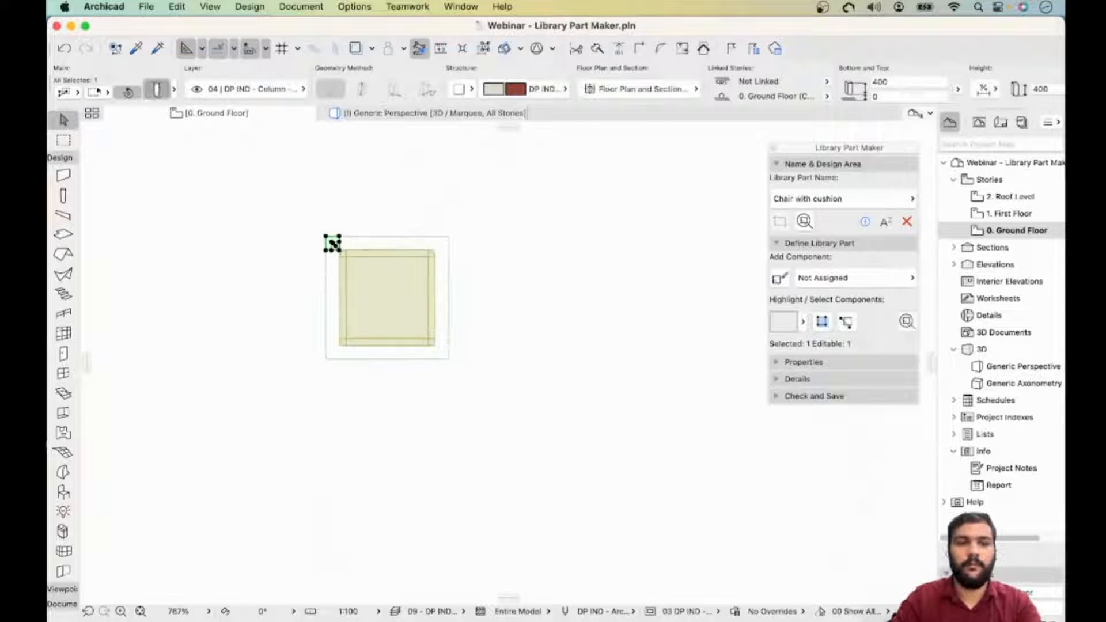
pyautogui.click(373, 114)
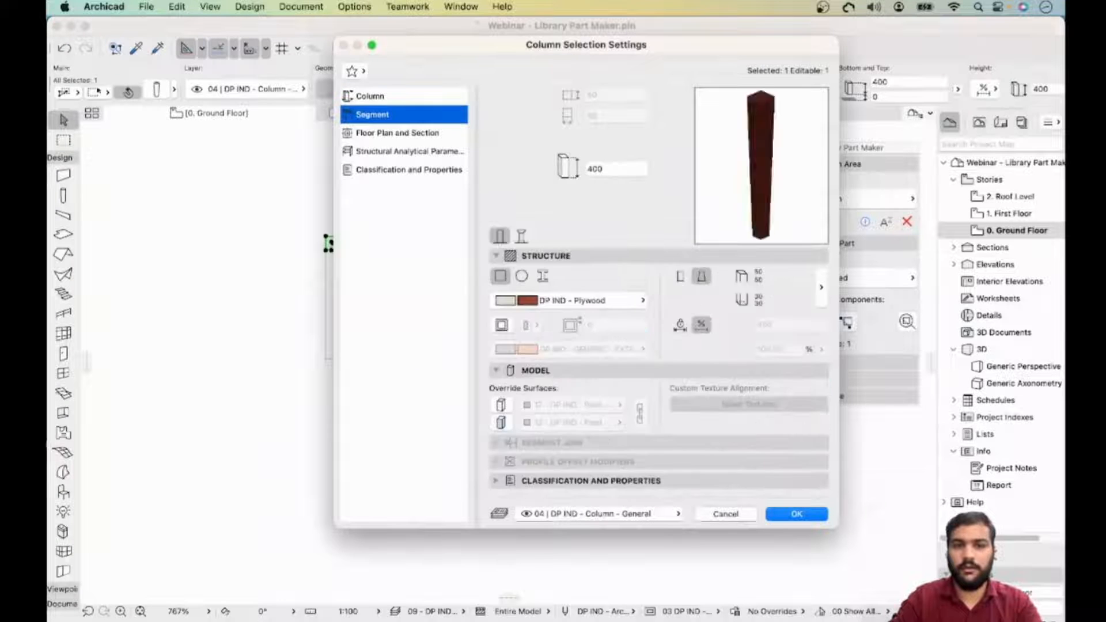
pyautogui.click(397, 133)
pyautogui.scroll(-5, 658, 406)
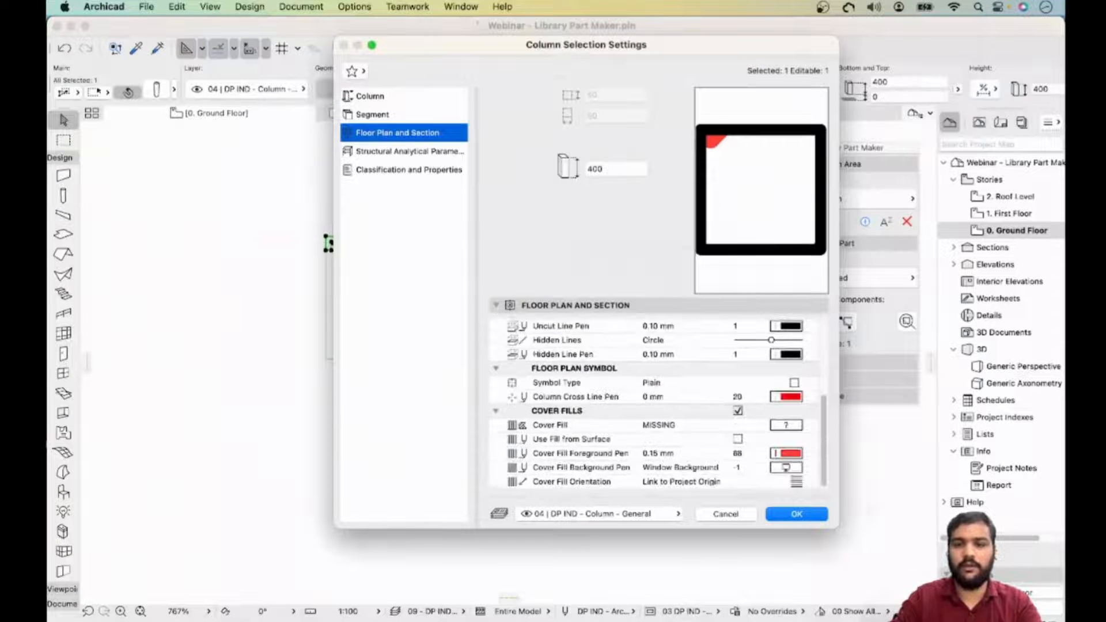
pyautogui.click(738, 411)
pyautogui.click(796, 514)
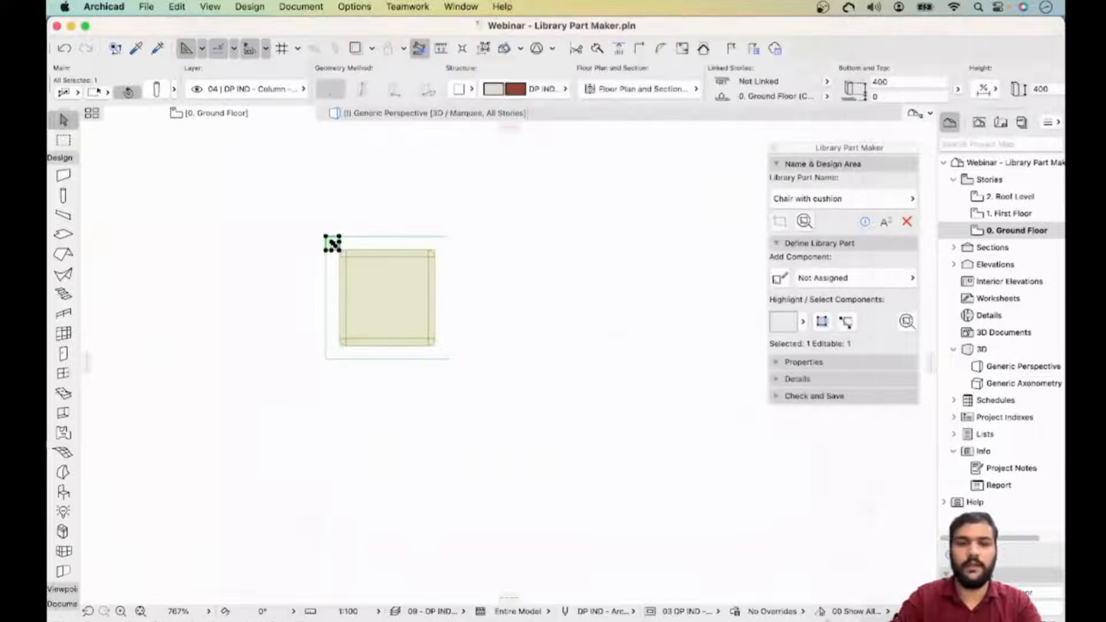
pyautogui.press('Escape')
pyautogui.scroll(3, 340, 248)
pyautogui.scroll(2, 340, 248)
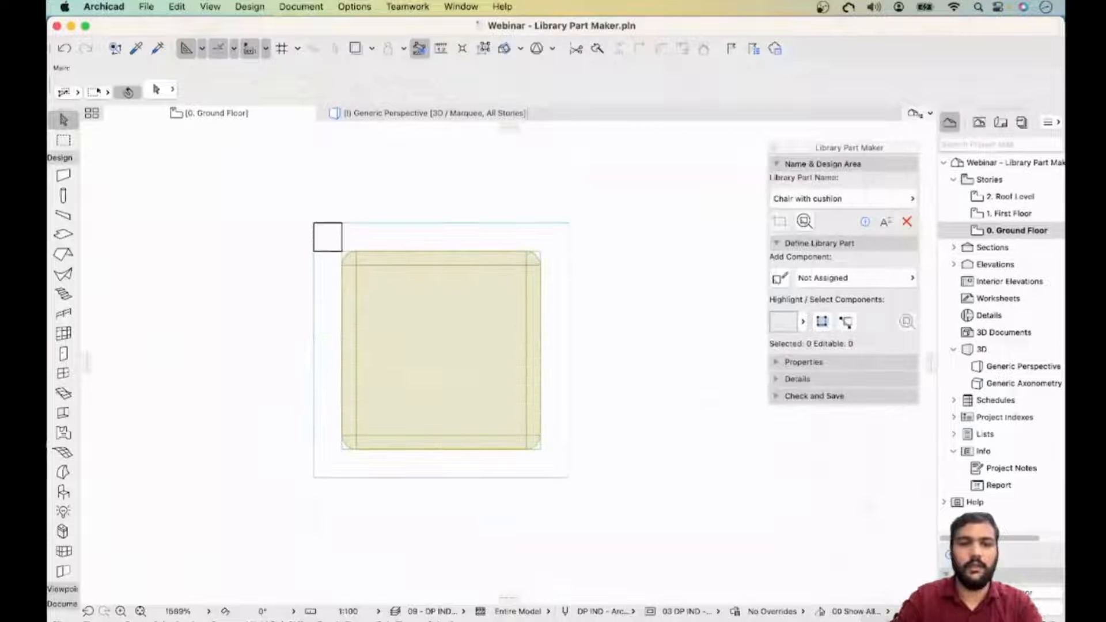
pyautogui.click(327, 236)
pyautogui.rightClick(327, 237)
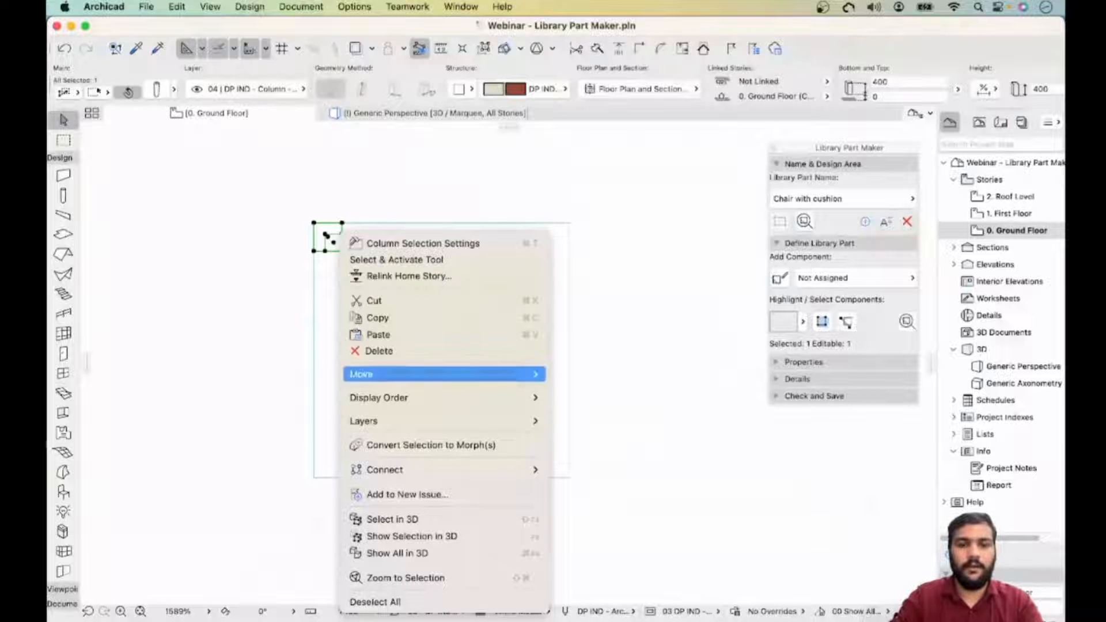
pyautogui.moveTo(363, 374)
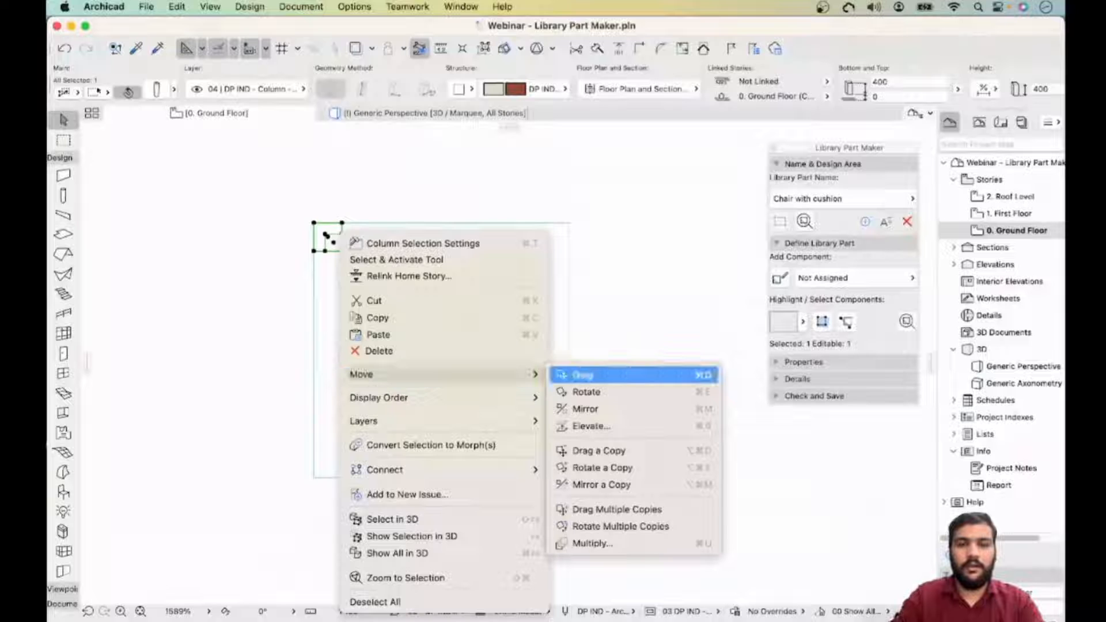
pyautogui.click(254, 116)
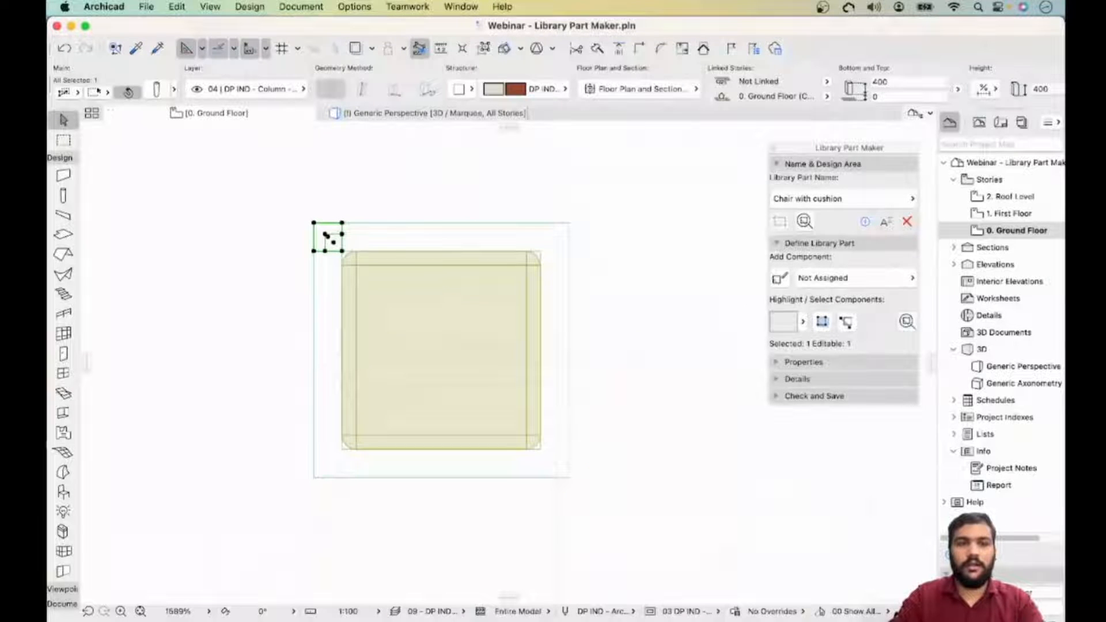
pyautogui.click(157, 89)
pyautogui.click(370, 96)
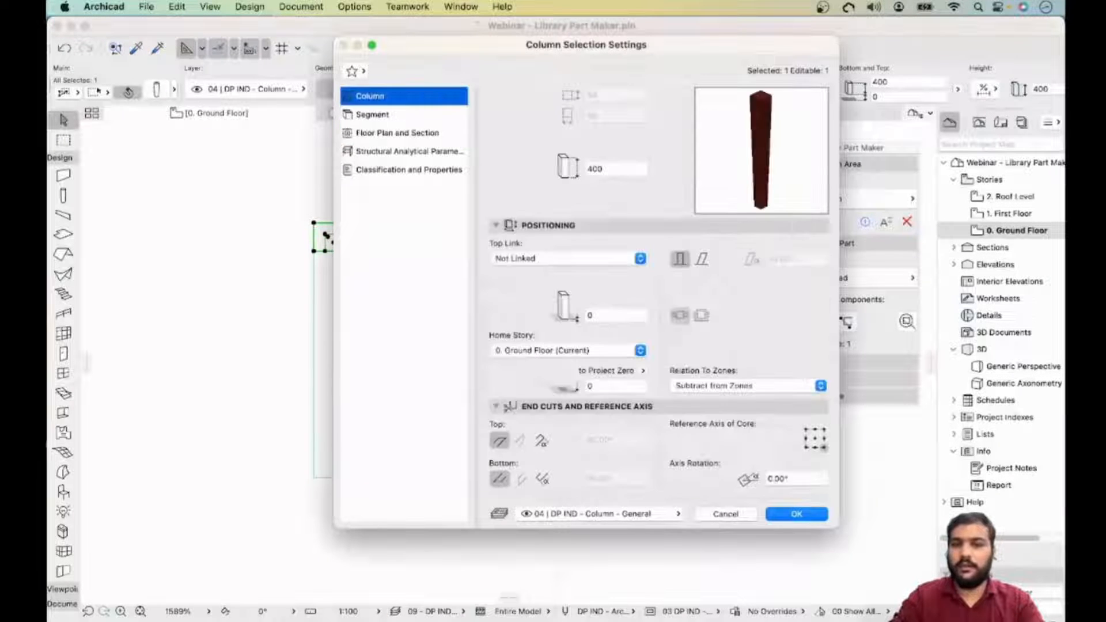
pyautogui.press('Return')
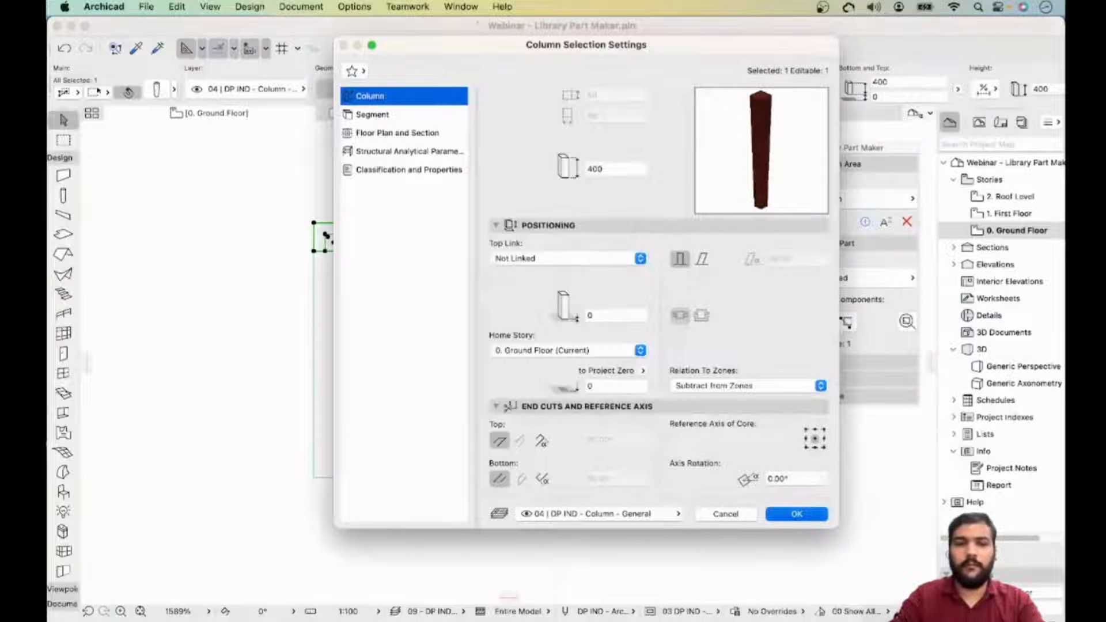
# - Move the leg diagonally so its corner sits on the outer corner of the design area
pyautogui.scroll(3, 320, 213)
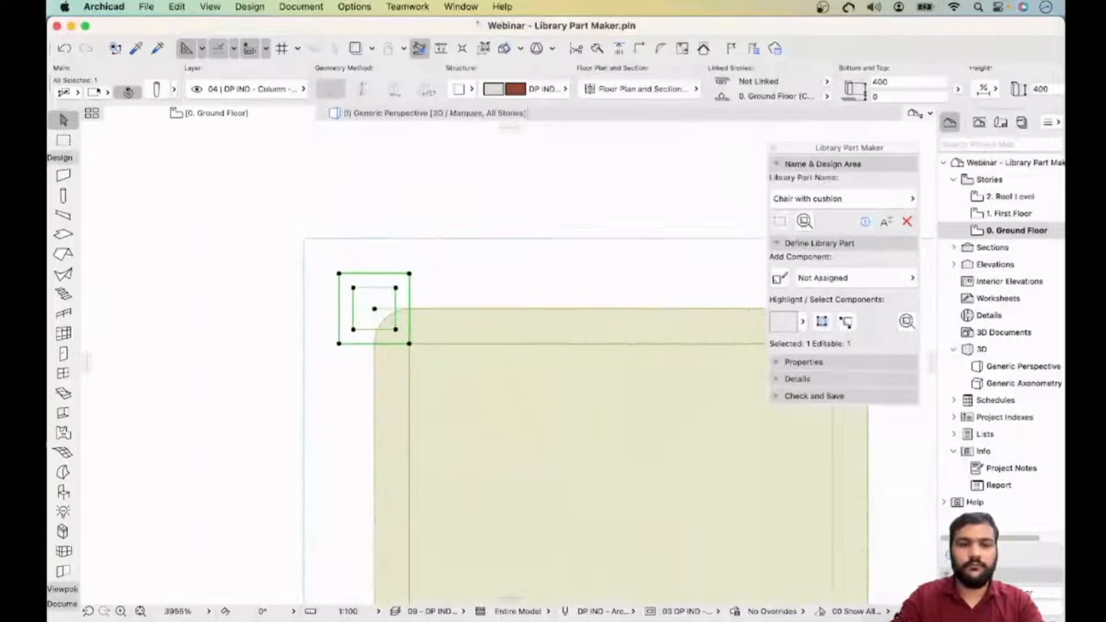
pyautogui.click(338, 274)
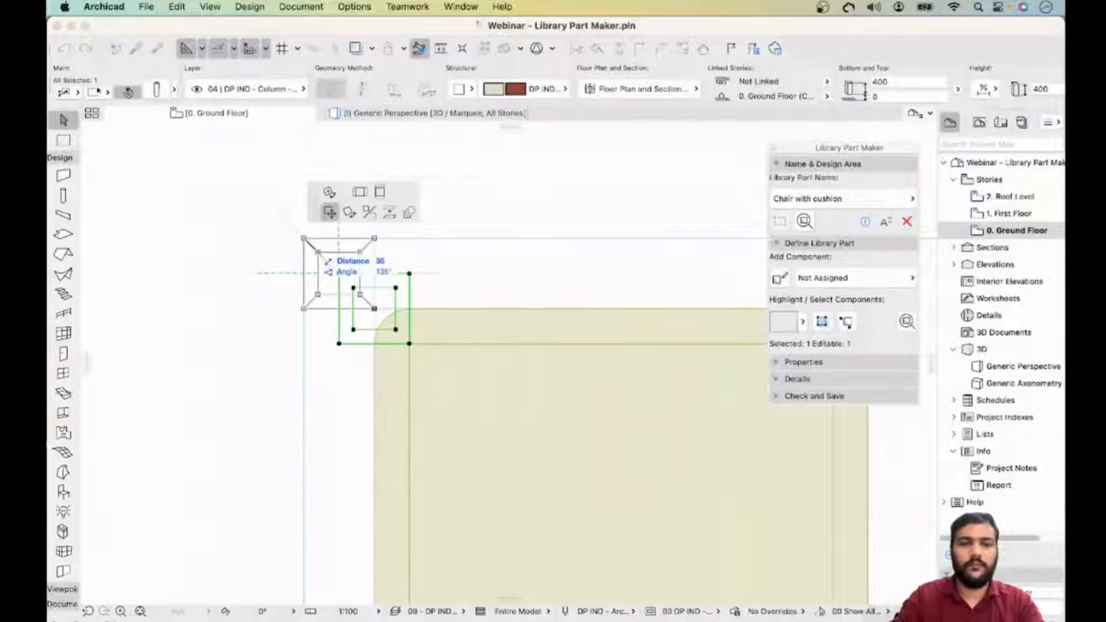
pyautogui.click(304, 238)
pyautogui.scroll(-8, 386, 238)
pyautogui.moveTo(481, 365); pyautogui.dragTo(473, 359, button='middle')
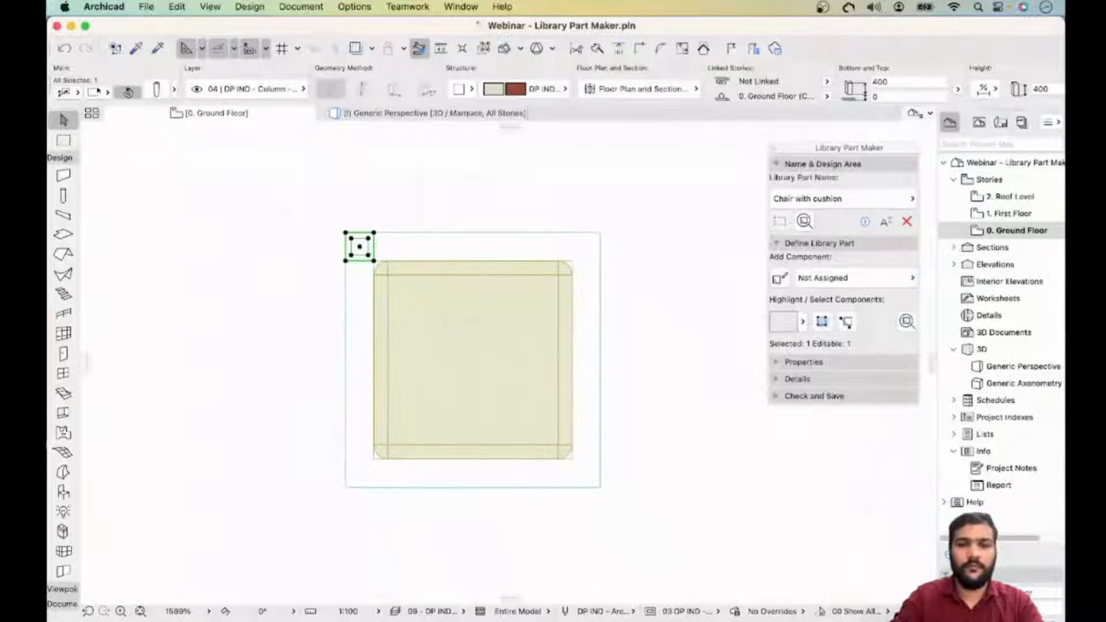
# - Drag multiple copies of the leg to the other three corners of the design area
pyautogui.rightClick(361, 248)
pyautogui.moveTo(380, 385)
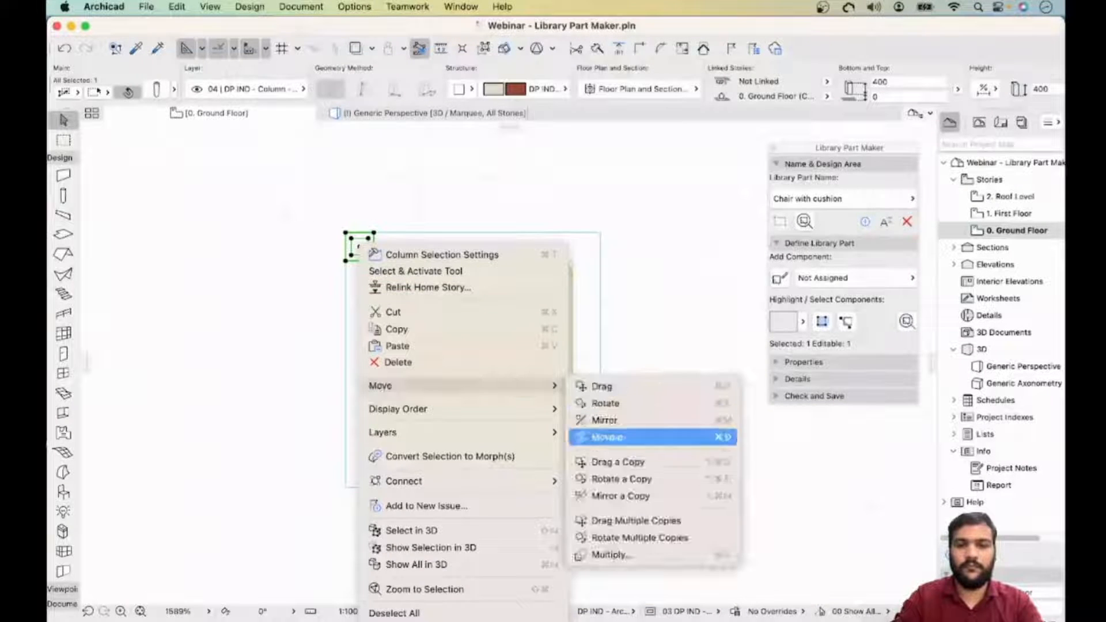
pyautogui.click(636, 521)
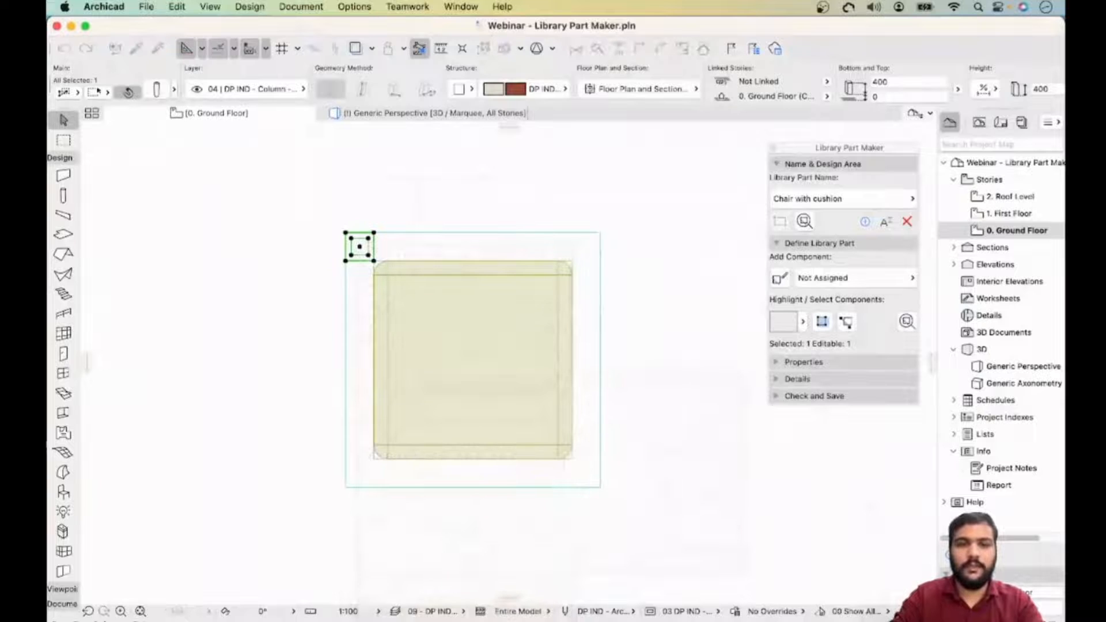
pyautogui.click(346, 261)
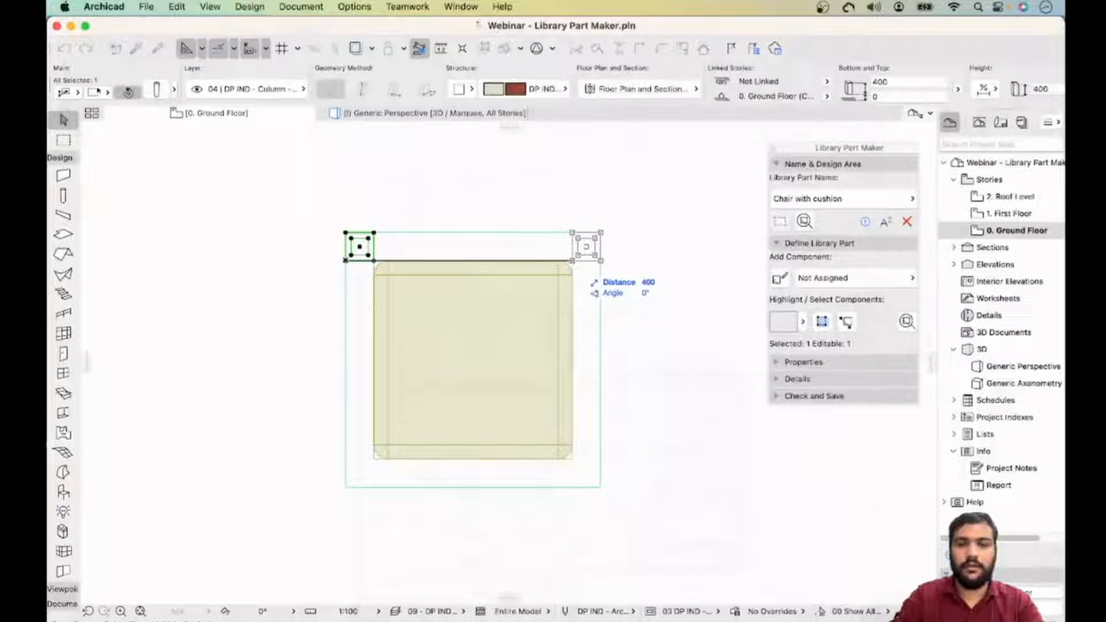
pyautogui.click(572, 487)
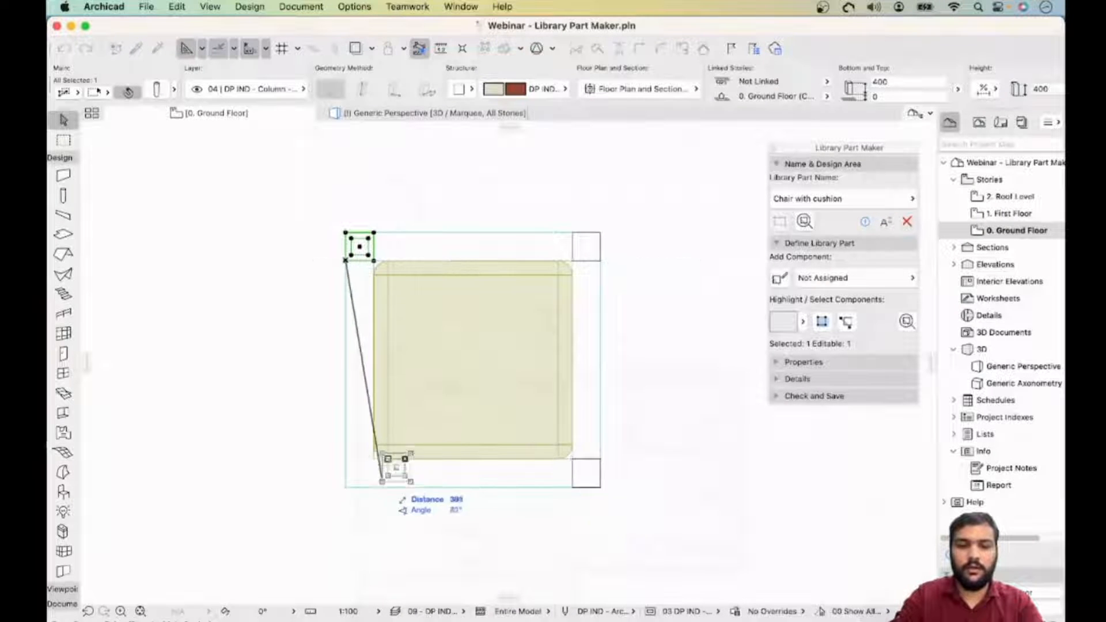
pyautogui.click(345, 488)
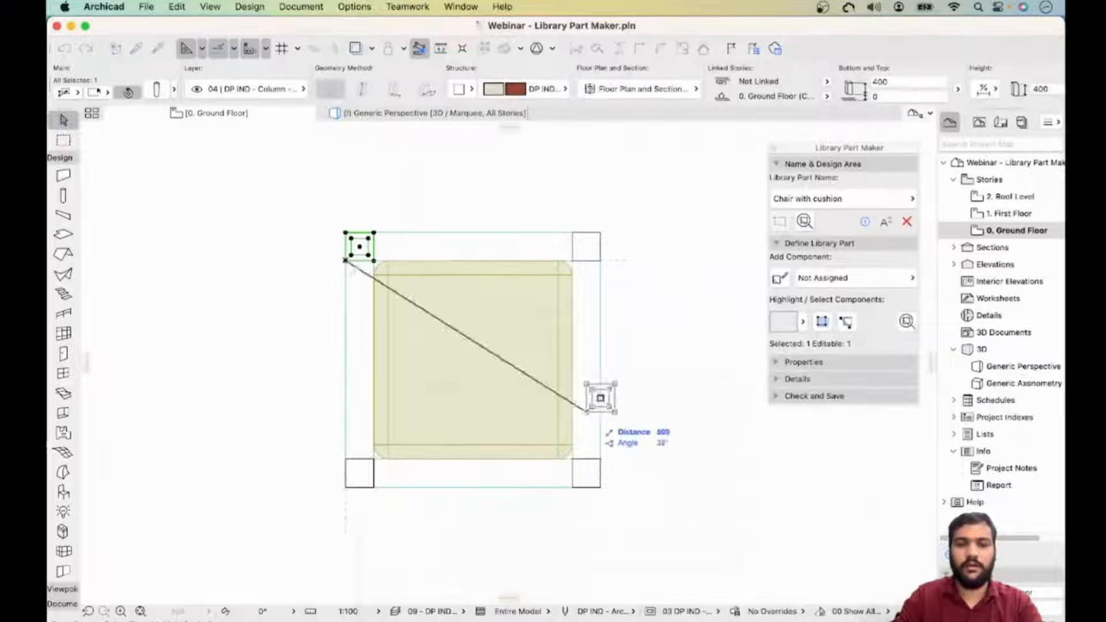
pyautogui.press('Escape')
pyautogui.press('Escape')
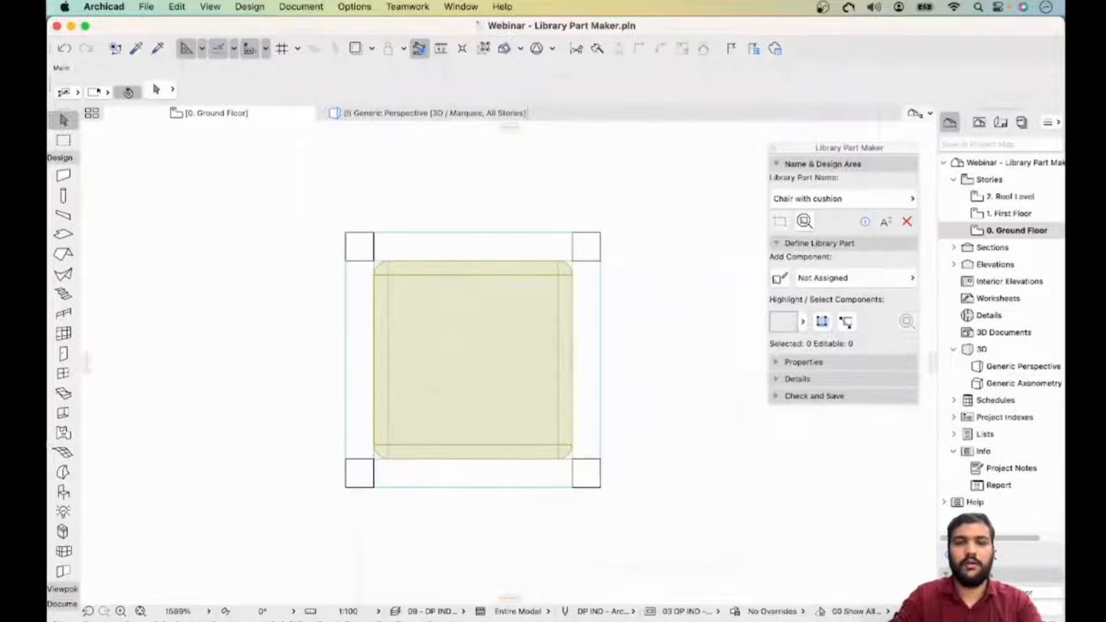
# - Inspect the seat, cushion and four legs in the 3D perspective view
pyautogui.scroll(-3, 482, 212)
pyautogui.click(433, 113)
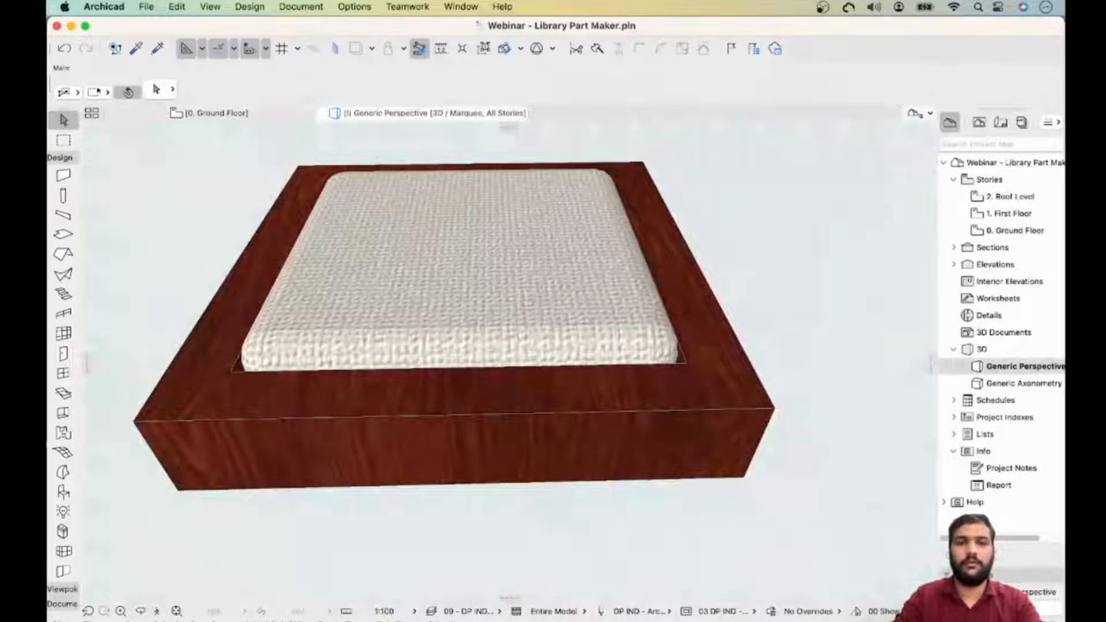
pyautogui.keyDown('shift'); pyautogui.moveTo(536, 438); pyautogui.dragTo(415, 346, button='middle'); pyautogui.keyUp('shift')
pyautogui.scroll(-4, 574, 358)
pyautogui.scroll(-4, 542, 351)
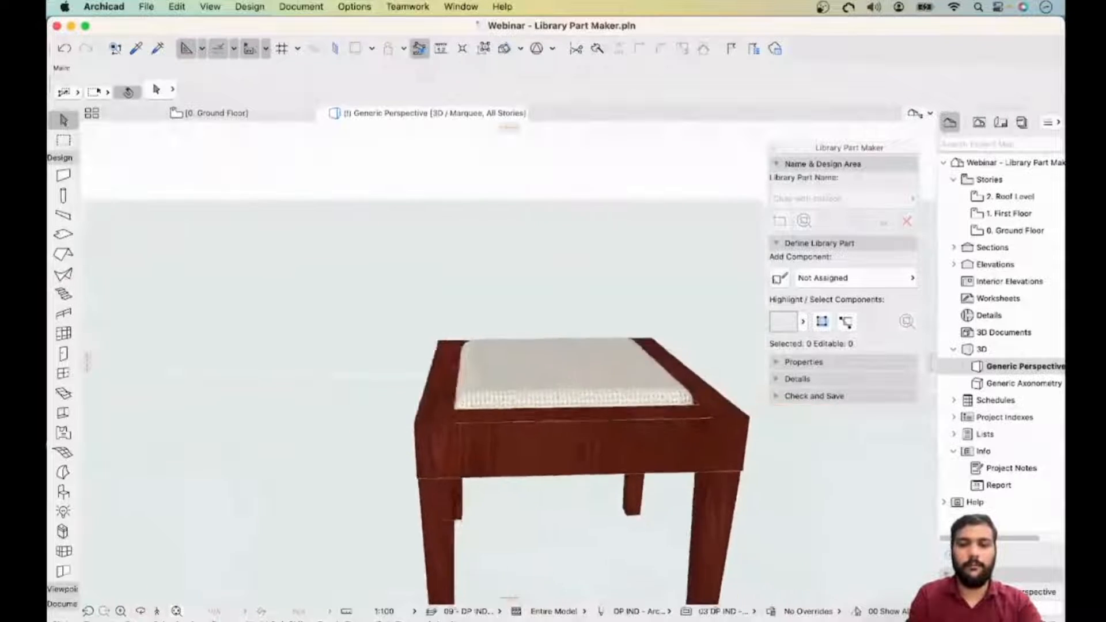
pyautogui.moveTo(576, 398); pyautogui.dragTo(306, 323, button='middle')
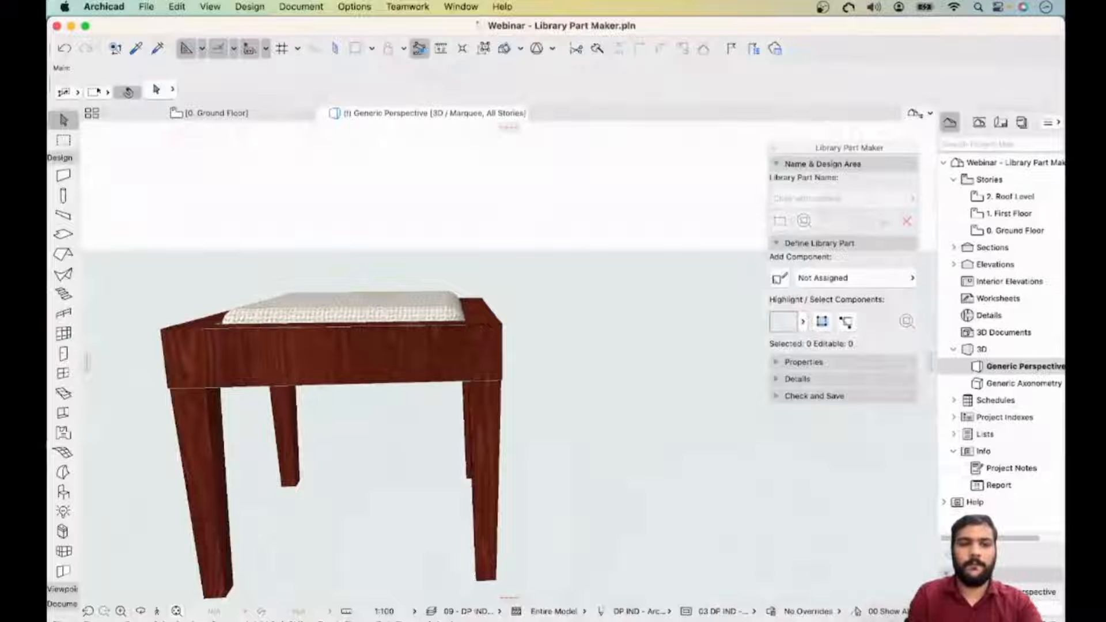
# - Back in the floor plan, select all four legs and drag a copy of them to the right of the design area
pyautogui.click(210, 112)
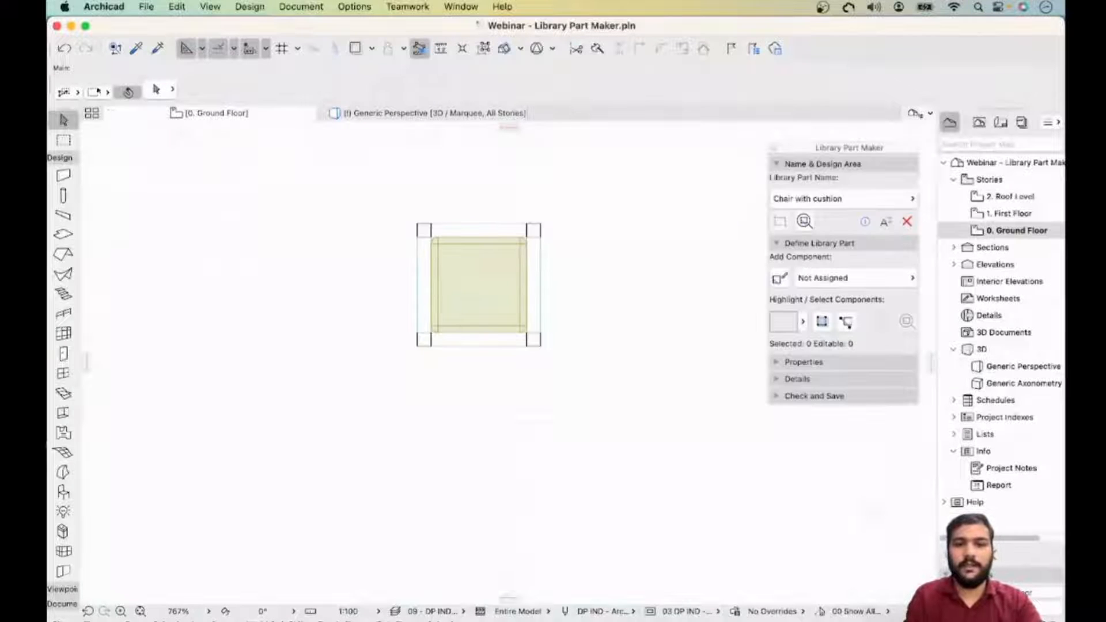
pyautogui.click(424, 230)
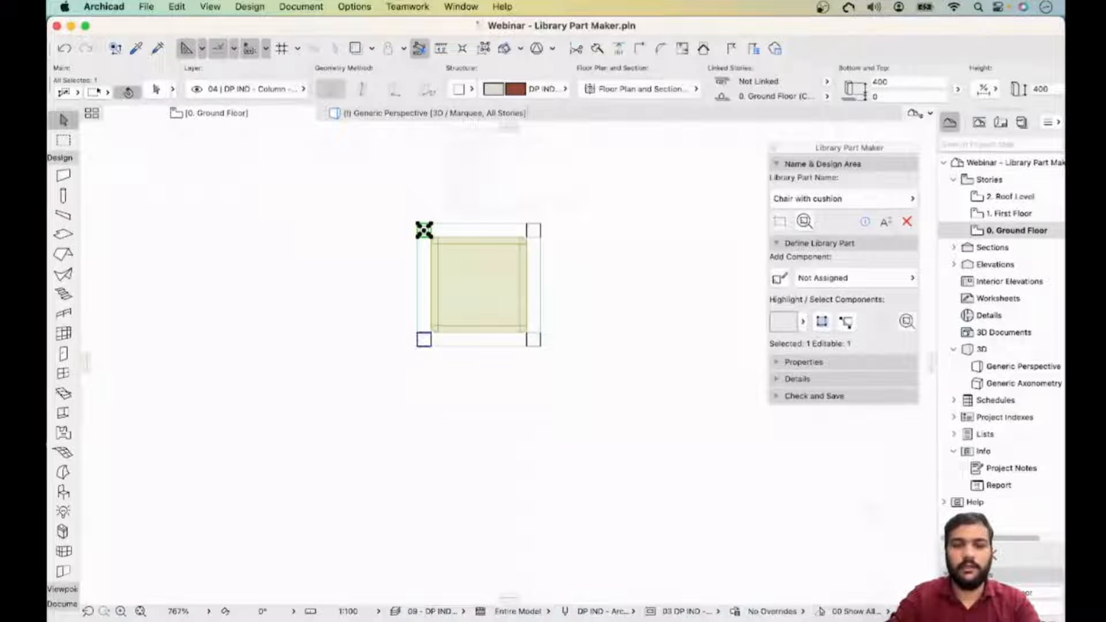
pyautogui.keyDown('shift'); pyautogui.click(424, 339); pyautogui.keyUp('shift')
pyautogui.keyDown('shift'); pyautogui.click(533, 231); pyautogui.keyUp('shift')
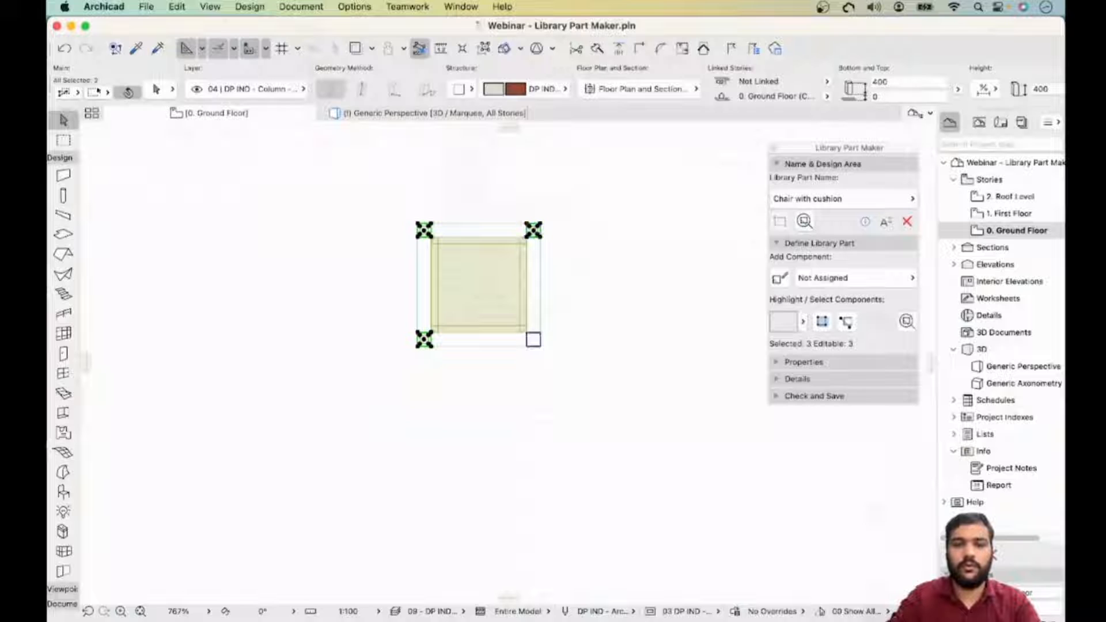
pyautogui.keyDown('shift'); pyautogui.click(534, 339); pyautogui.keyUp('shift')
pyautogui.rightClick(532, 338)
pyautogui.moveTo(576, 479)
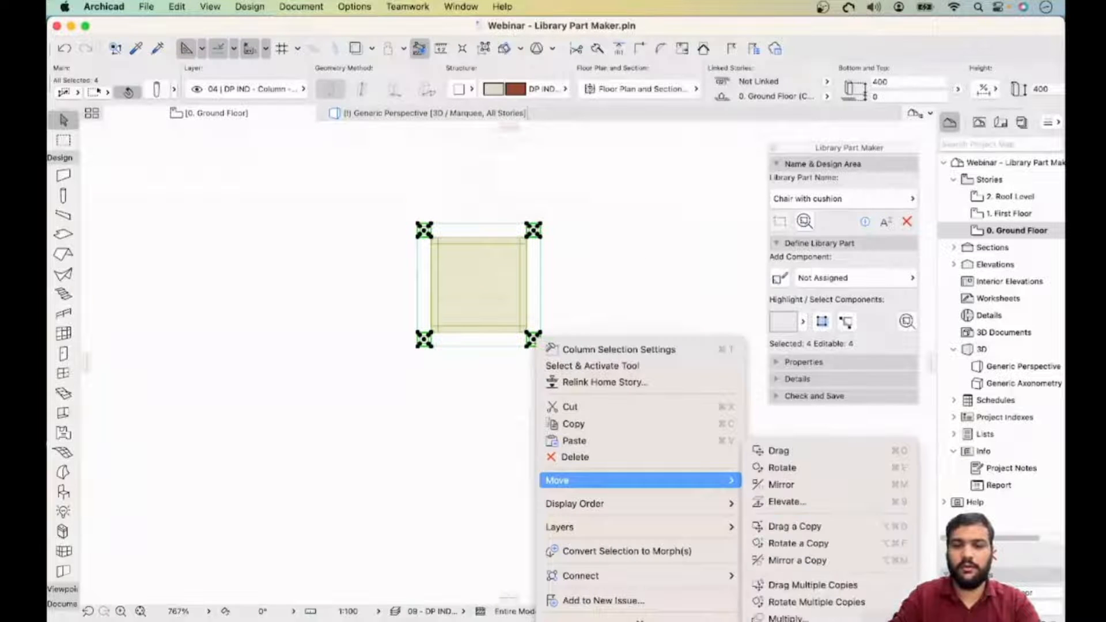
pyautogui.click(795, 526)
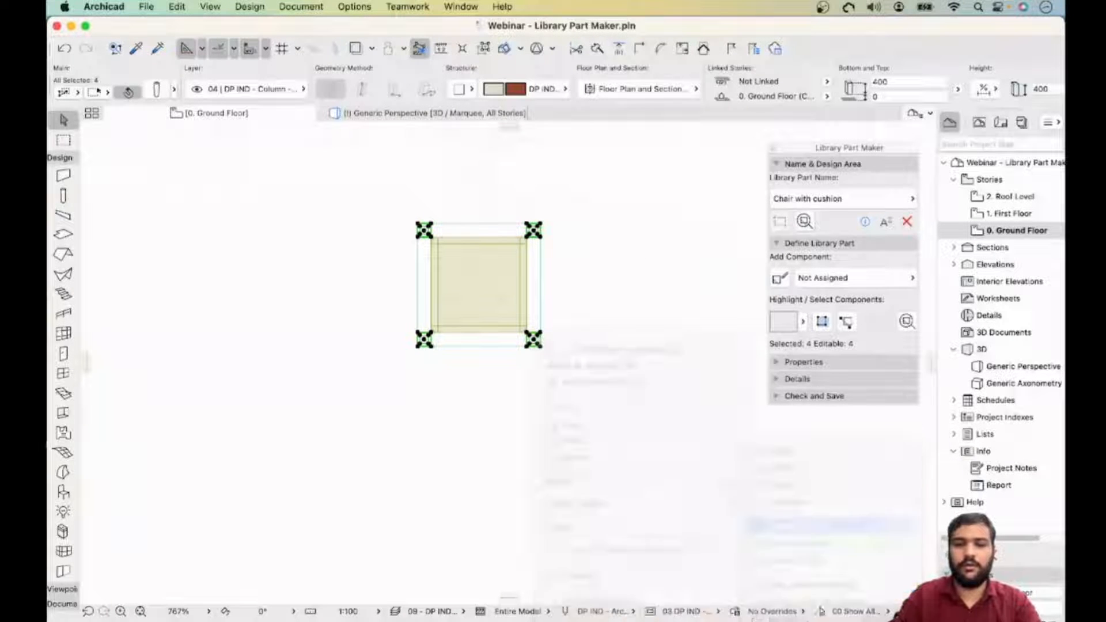
pyautogui.click(540, 346)
pyautogui.scroll(3, 596, 406)
pyautogui.scroll(-7, 597, 406)
pyautogui.moveTo(596, 406); pyautogui.dragTo(467, 394, button='middle')
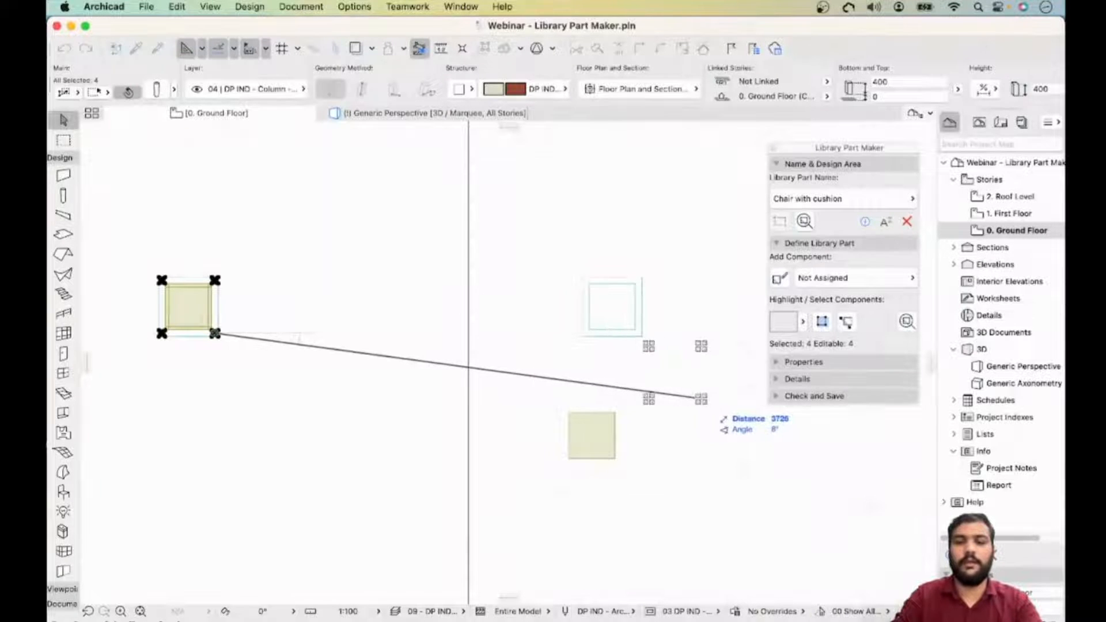
pyautogui.click(701, 398)
pyautogui.press('Escape')
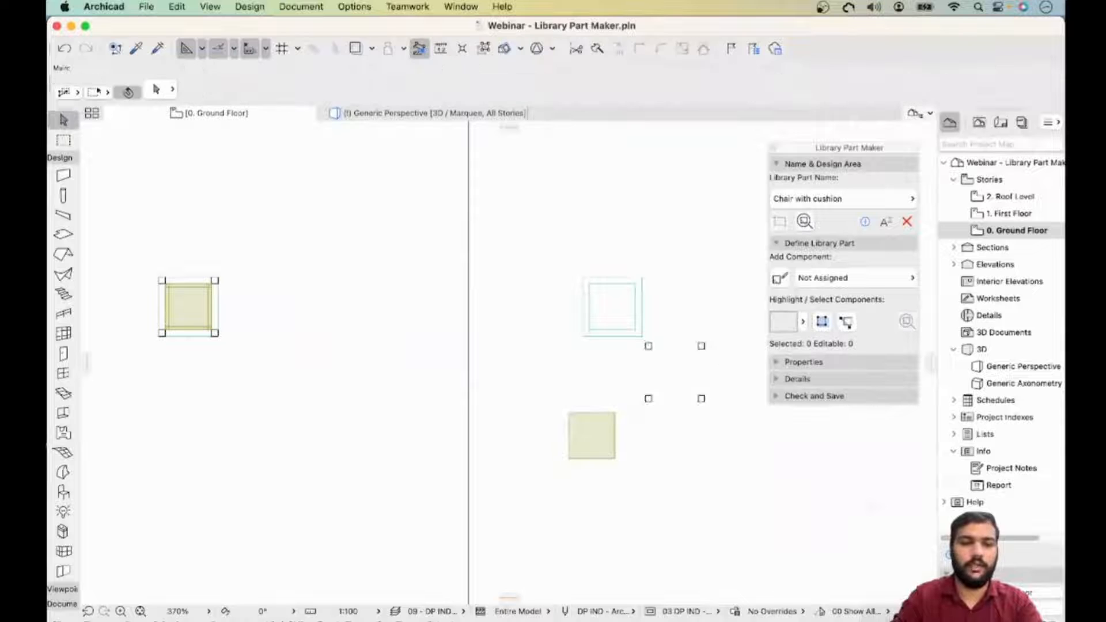
# - Draw a rectangular slab 450 by 550 beside the design area
pyautogui.scroll(5, 183, 285)
pyautogui.moveTo(184, 286); pyautogui.dragTo(302, 267, button='middle')
pyautogui.scroll(-2, 496, 283)
pyautogui.scroll(-2, 489, 279)
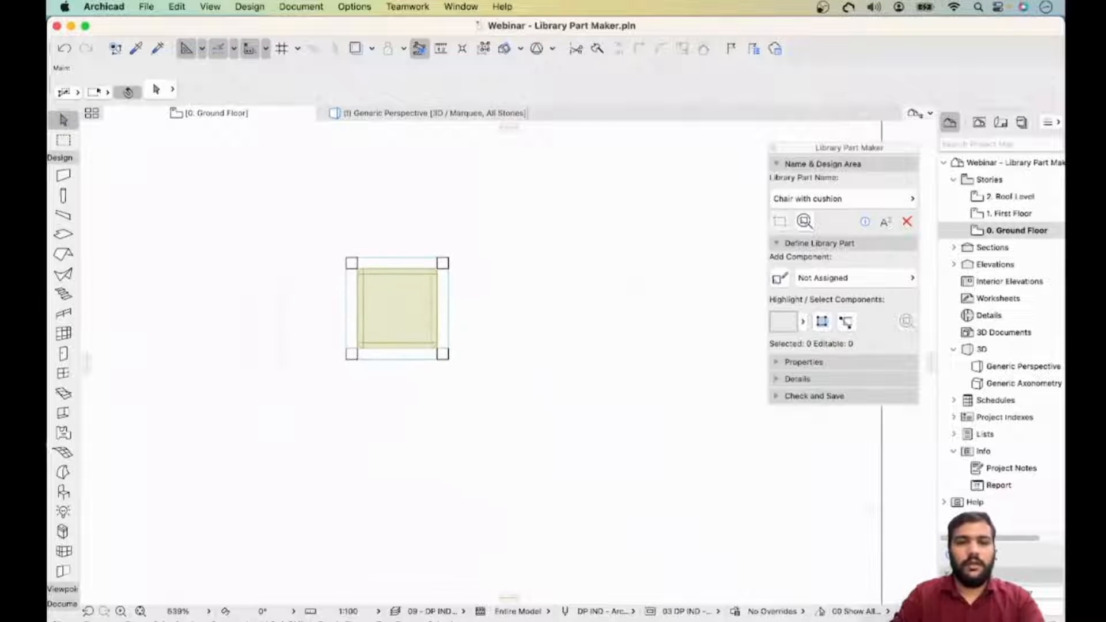
pyautogui.click(63, 235)
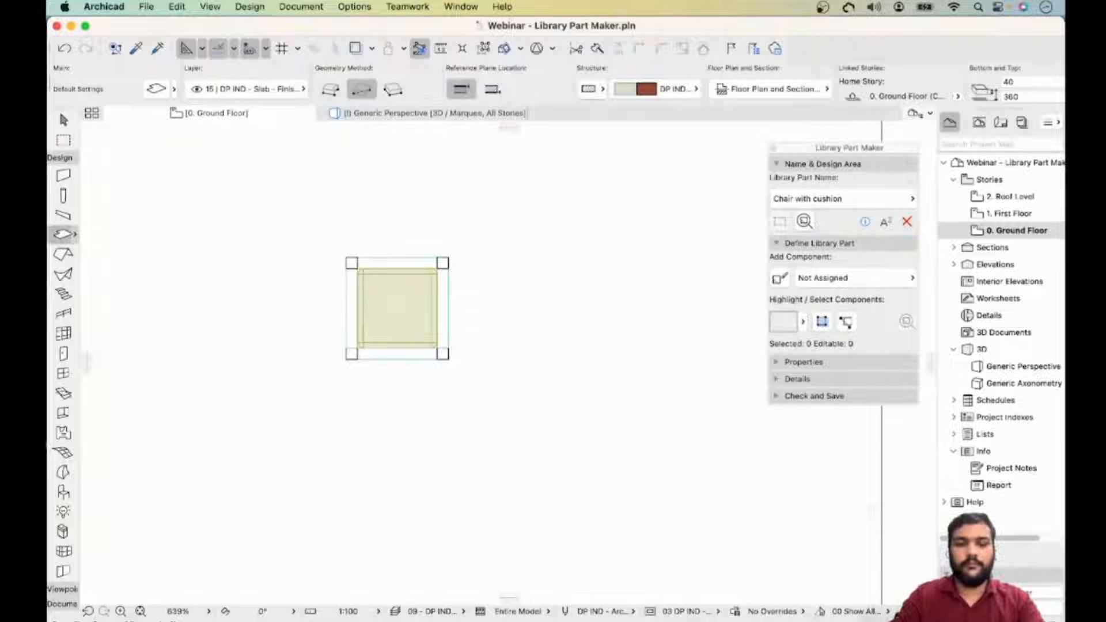
pyautogui.click(505, 359)
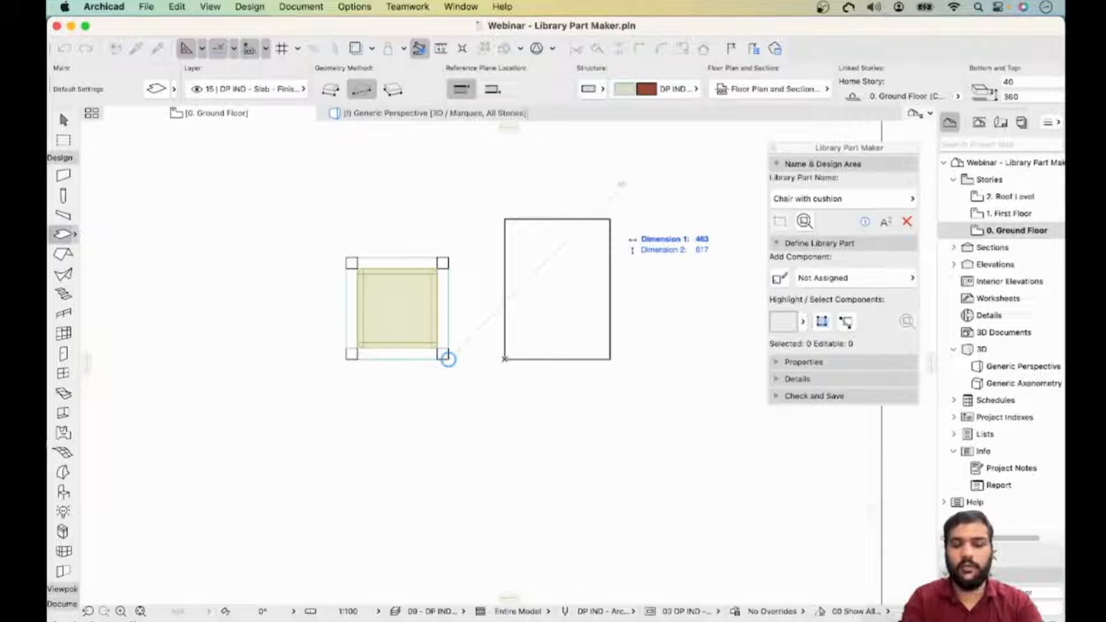
pyautogui.write('4')
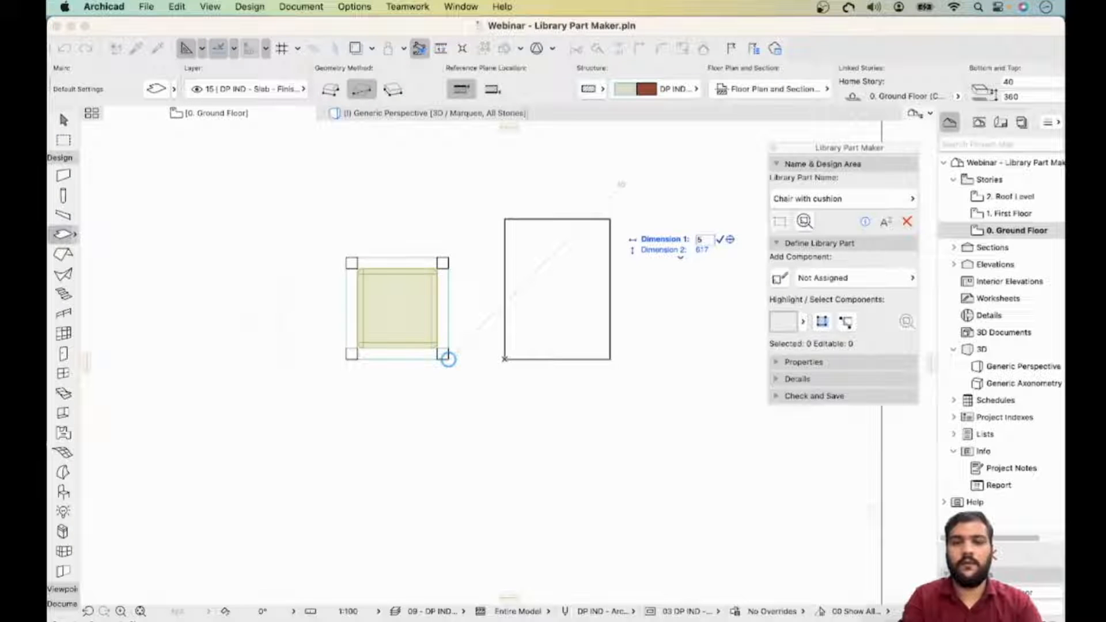
pyautogui.write('50')
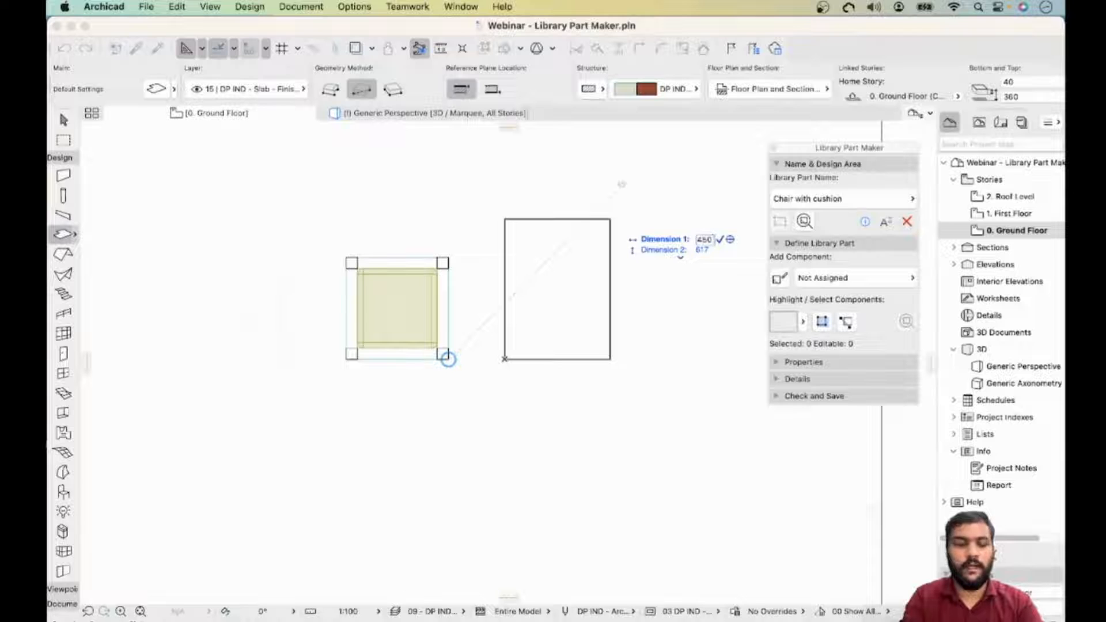
pyautogui.press('Tab')
pyautogui.write('6')
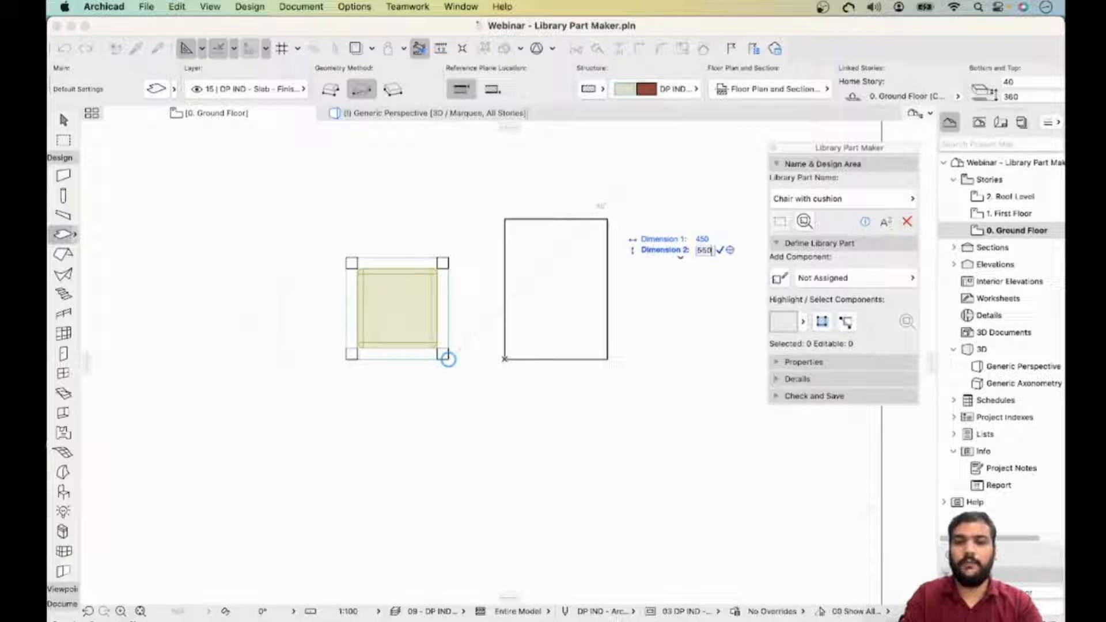
pyautogui.press('Return')
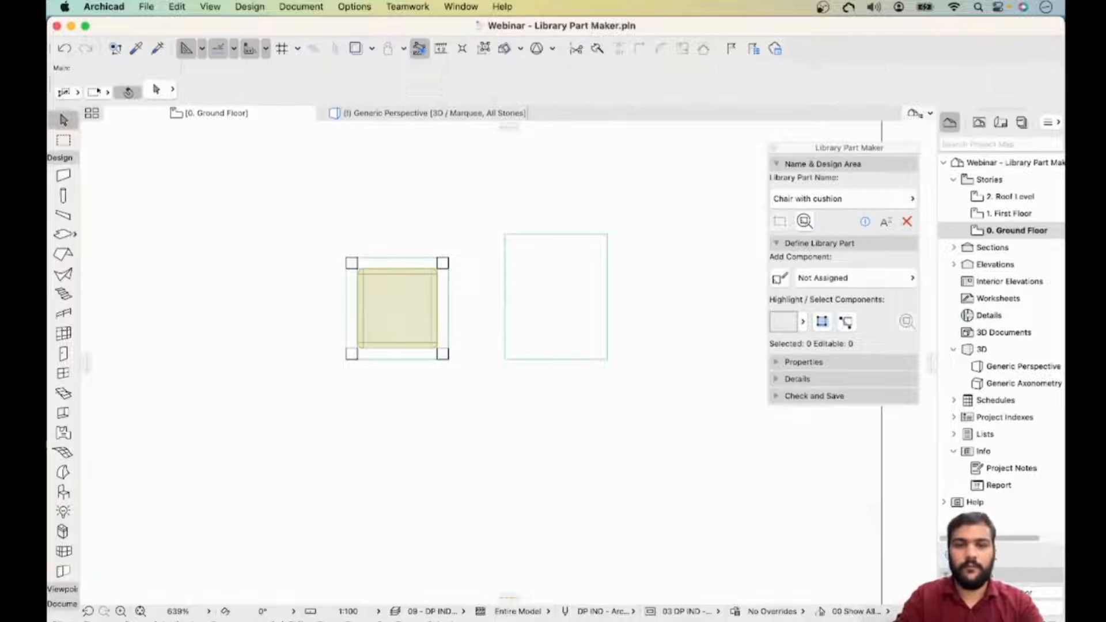
# - Select the seat slab to check its elevation and thickness settings
pyautogui.click(577, 320)
pyautogui.scroll(-2, 577, 320)
pyautogui.moveTo(577, 320); pyautogui.dragTo(507, 319, button='middle')
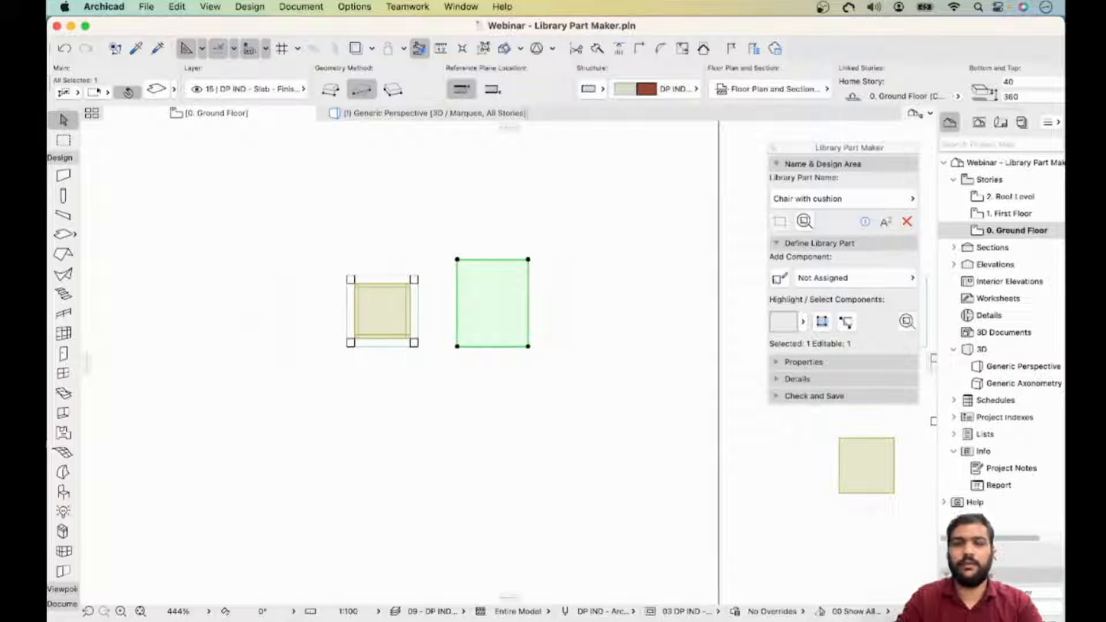
pyautogui.click(393, 295)
pyautogui.press('Escape')
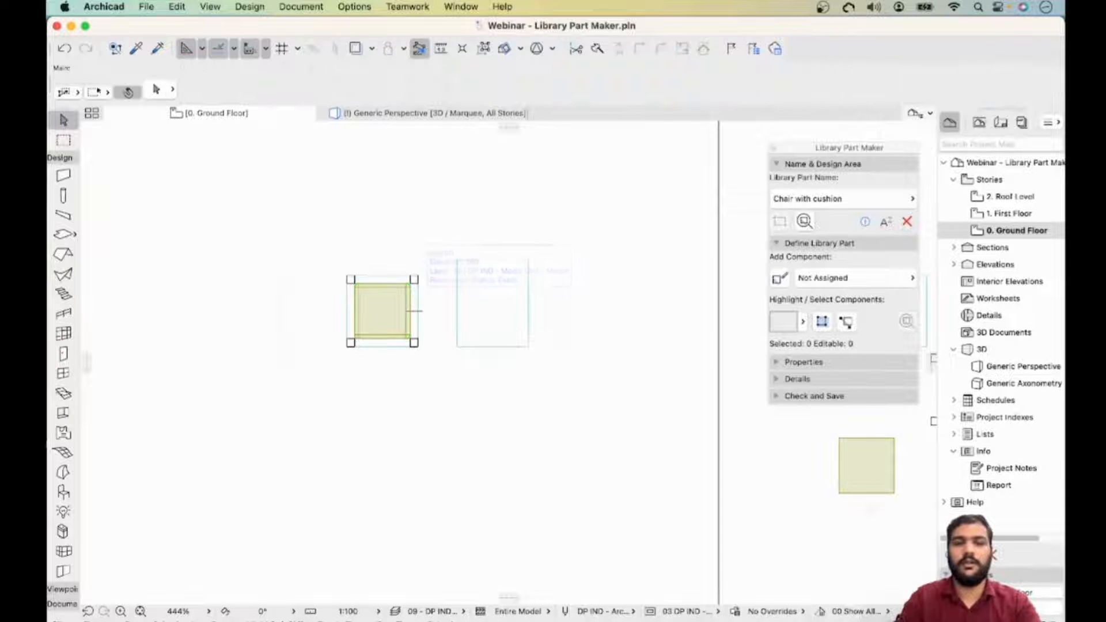
pyautogui.click(384, 280)
pyautogui.scroll(1, 385, 279)
pyautogui.scroll(3, 385, 279)
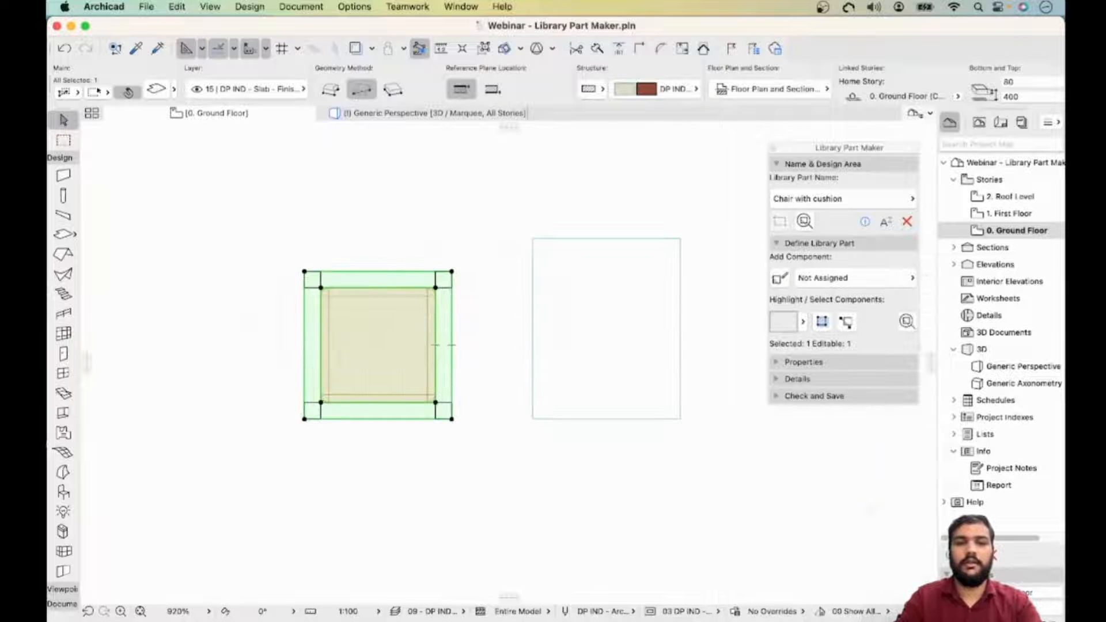
# - Set the new slab's thickness to 50
pyautogui.click(606, 329)
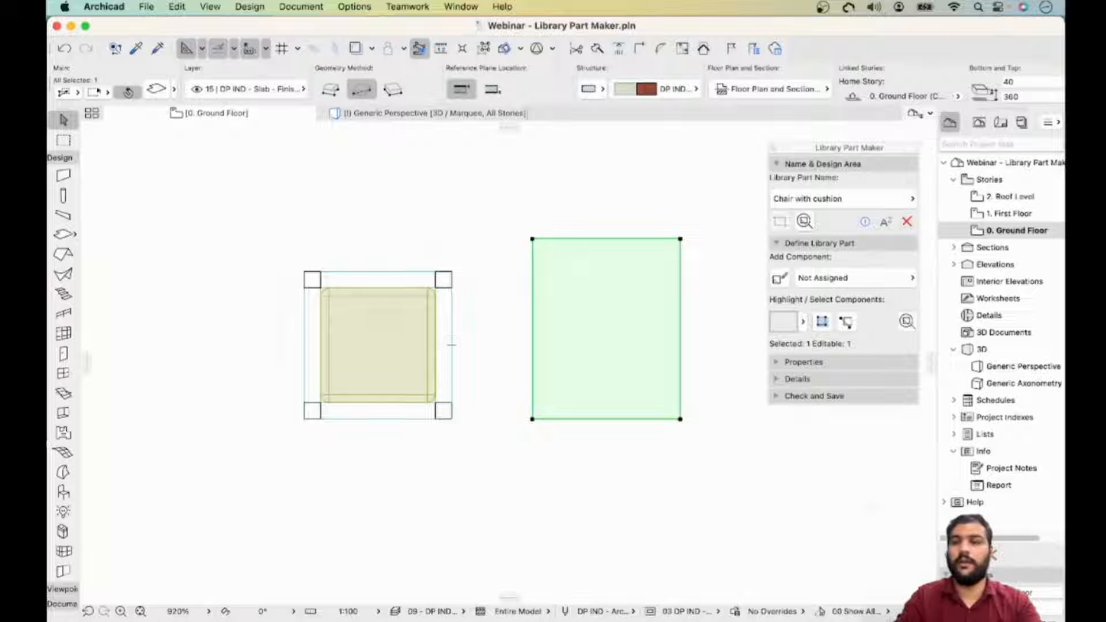
pyautogui.doubleClick(1008, 82)
pyautogui.write('30')
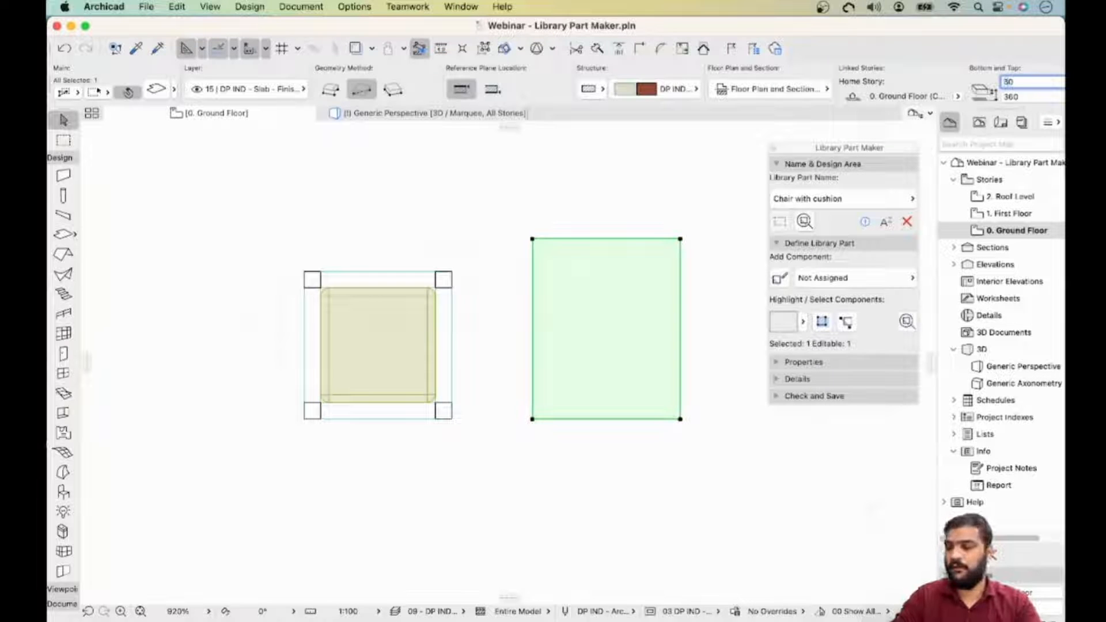
pyautogui.press('Escape')
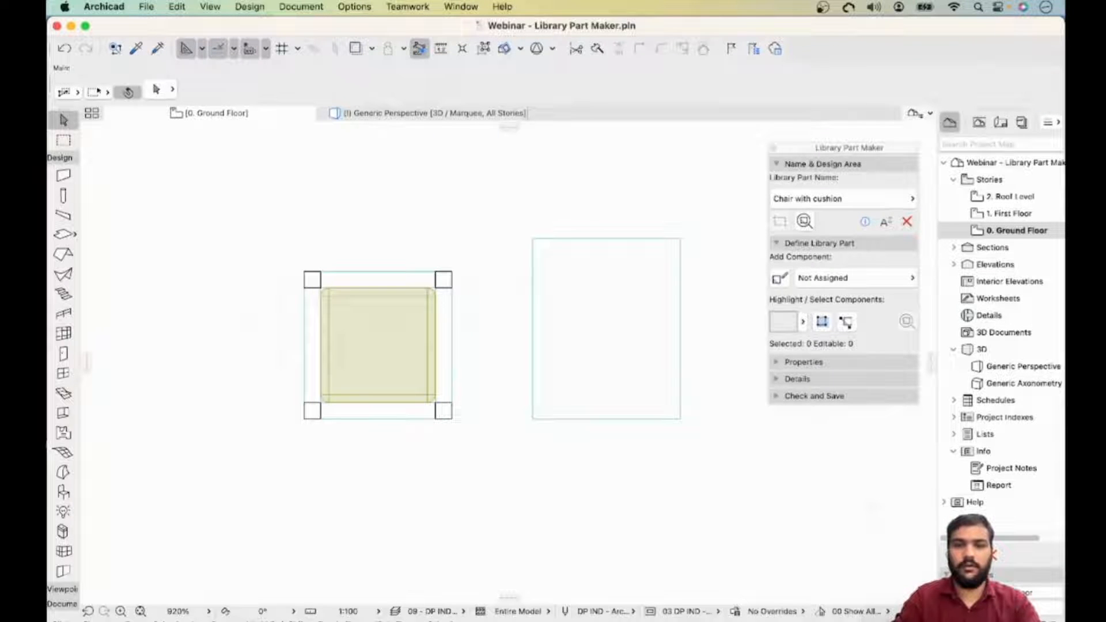
# - Drag a copy of the new slab over beside the copied set of legs
pyautogui.scroll(-3, 650, 387)
pyautogui.click(649, 387)
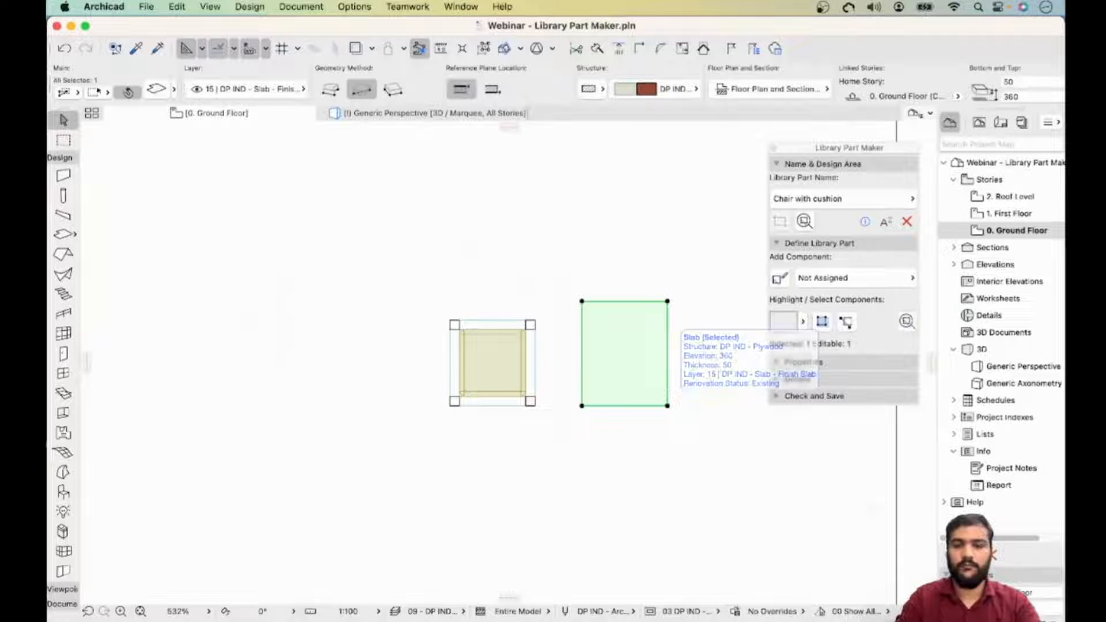
pyautogui.moveTo(669, 322); pyautogui.dragTo(487, 281, button='middle')
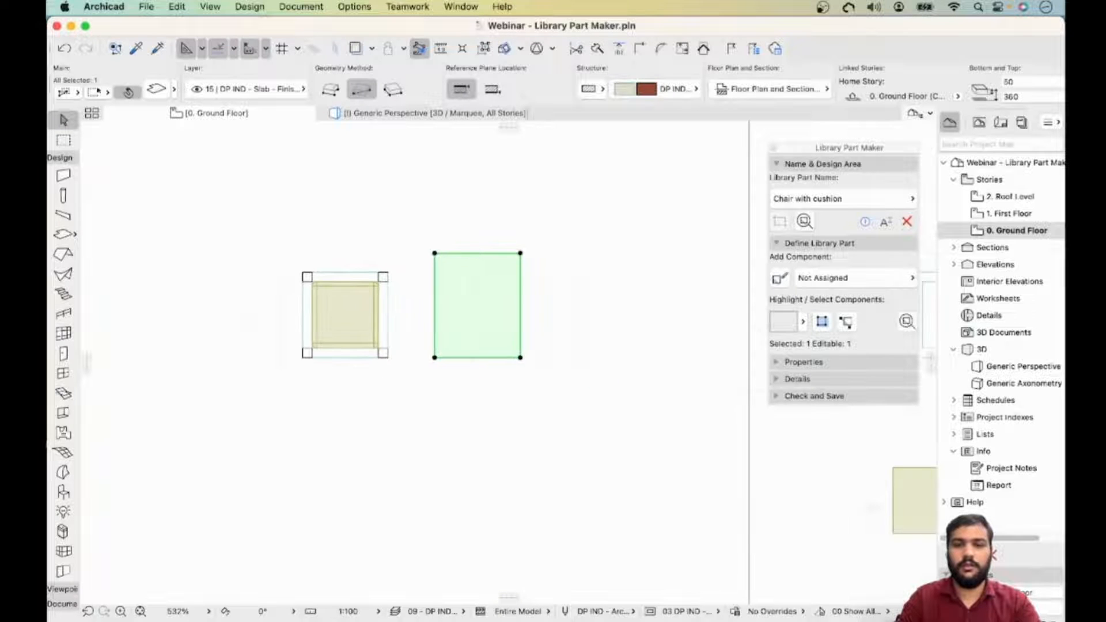
pyautogui.rightClick(486, 282)
pyautogui.moveTo(507, 424)
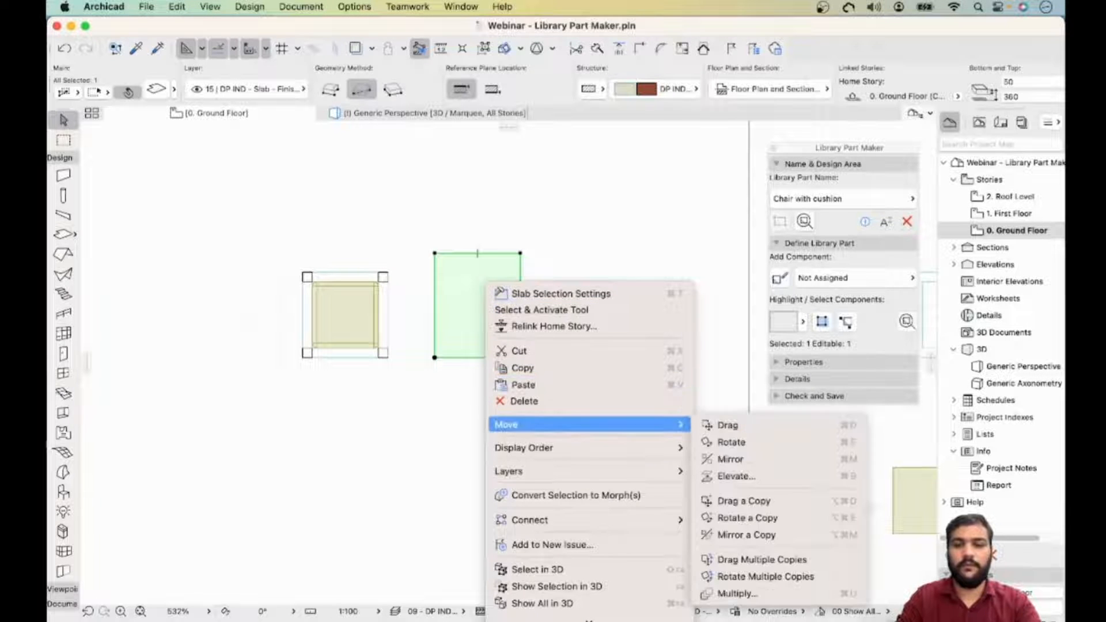
pyautogui.click(743, 500)
pyautogui.click(475, 340)
pyautogui.moveTo(749, 478); pyautogui.dragTo(503, 340, button='middle')
pyautogui.moveTo(655, 474); pyautogui.dragTo(539, 406, button='middle')
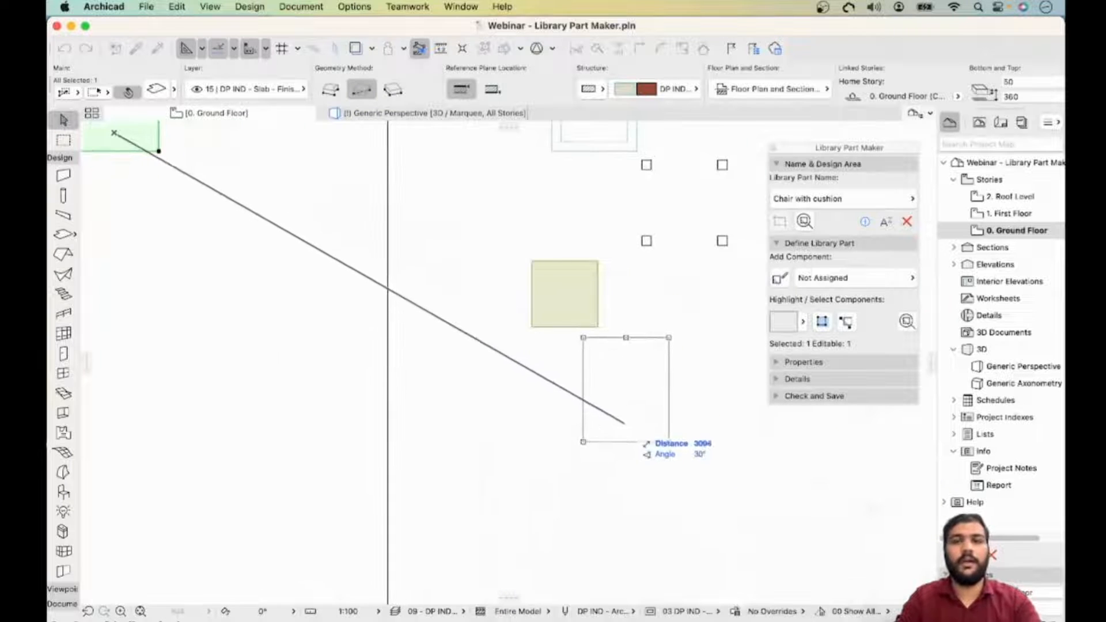
pyautogui.click(625, 424)
pyautogui.moveTo(625, 424); pyautogui.dragTo(799, 575, button='middle')
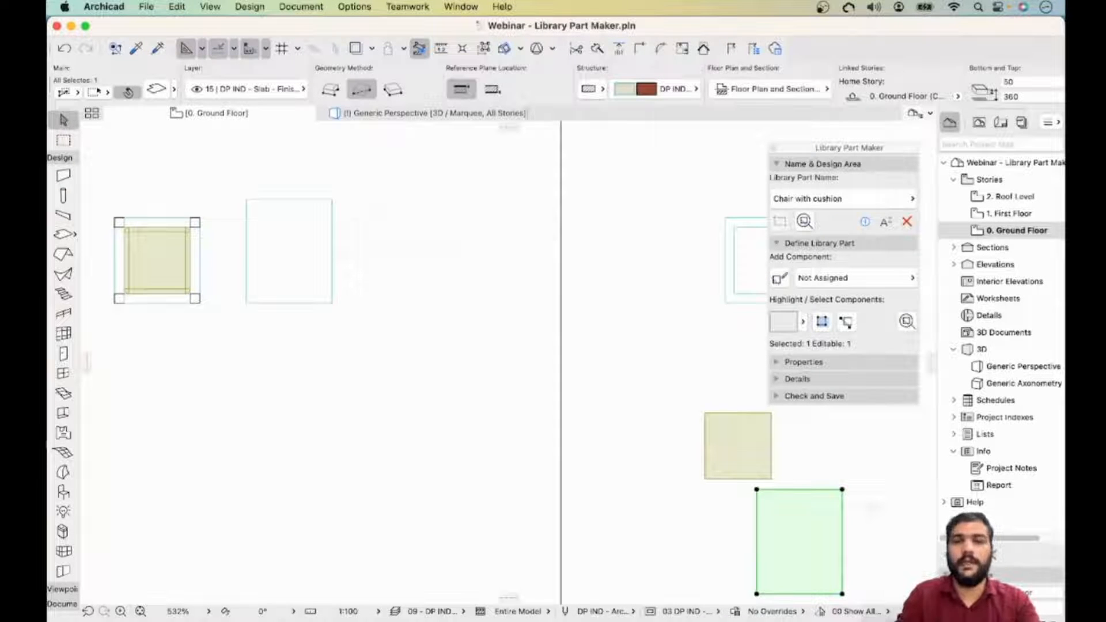
pyautogui.moveTo(390, 219); pyautogui.dragTo(472, 244, button='middle')
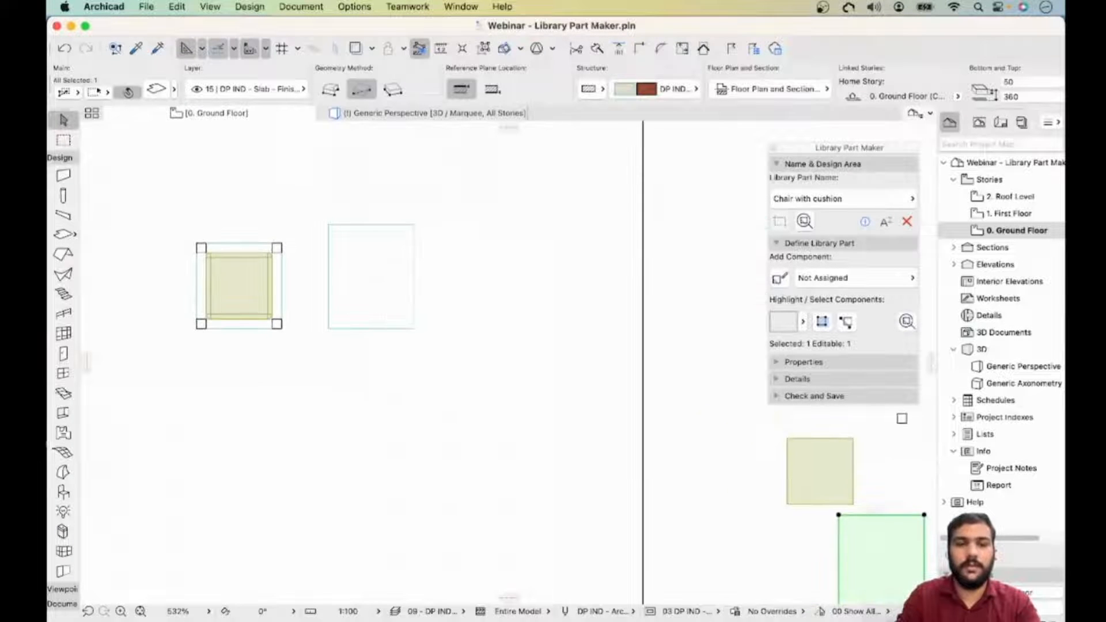
# - Curve the top edge of the new backrest slab into an outward arc with a radius of about 373
pyautogui.moveTo(426, 217); pyautogui.dragTo(346, 303)
pyautogui.scroll(-5, 340, 231)
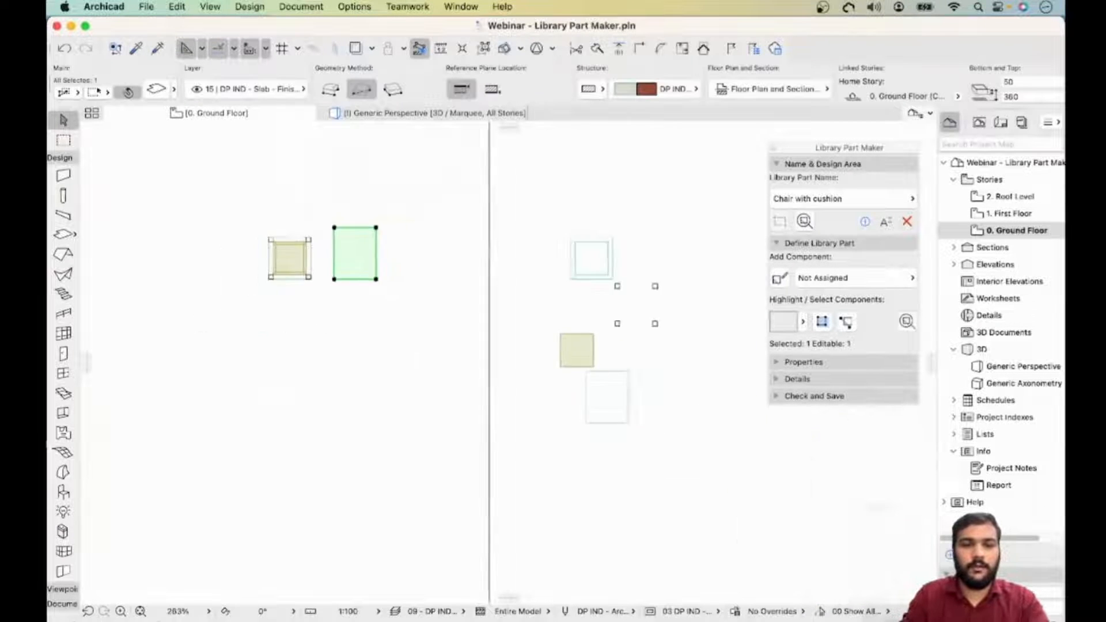
pyautogui.scroll(5, 338, 230)
pyautogui.click(429, 223)
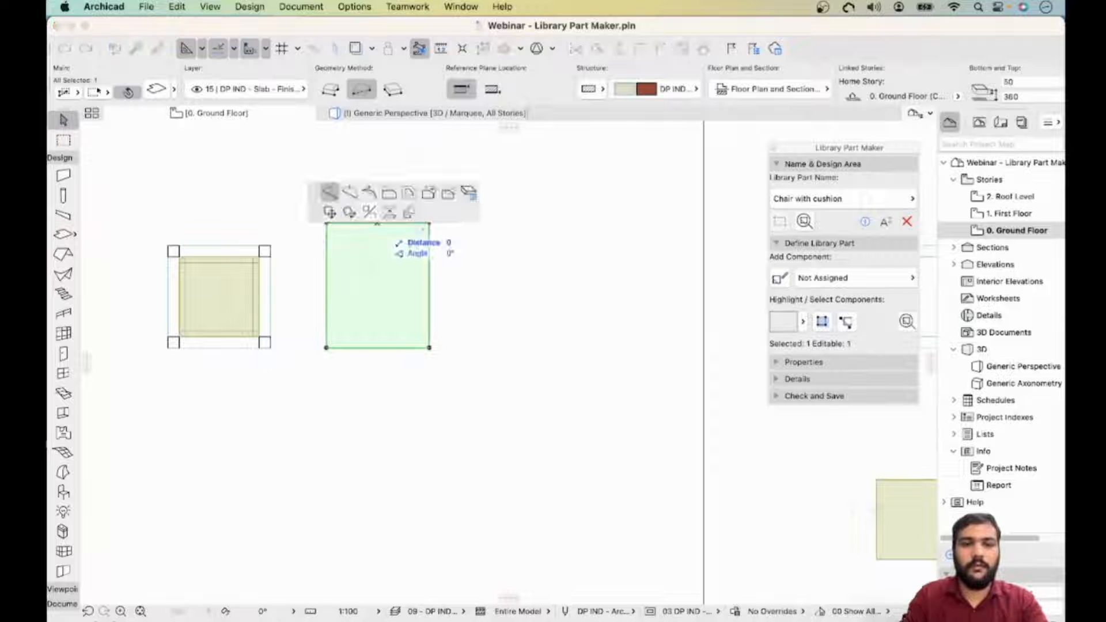
pyautogui.click(349, 192)
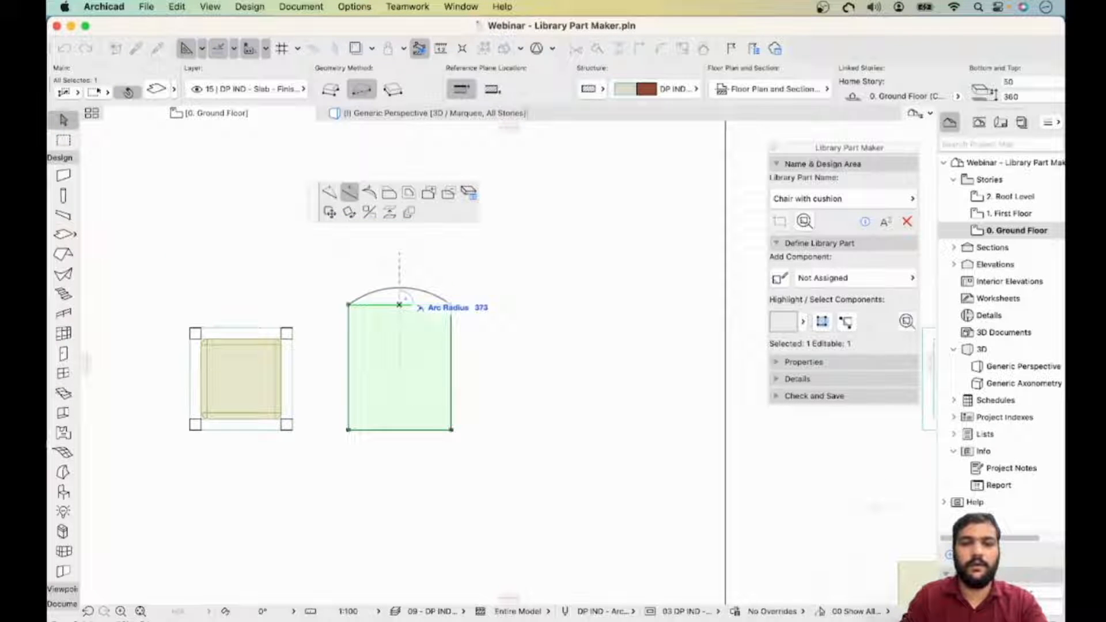
pyautogui.click(399, 304)
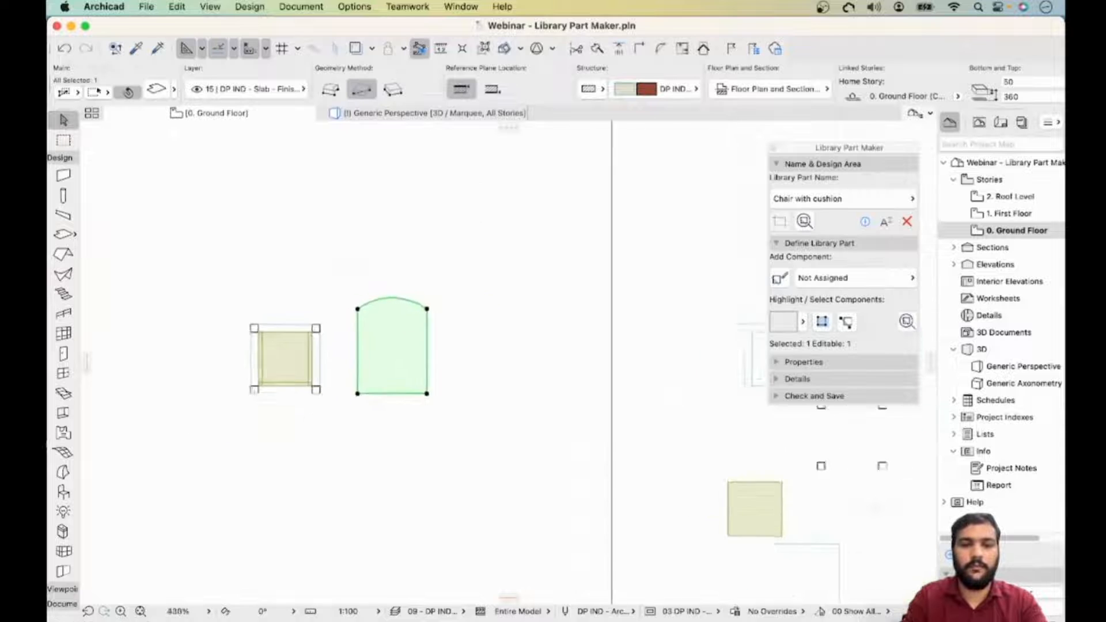
pyautogui.press('Escape')
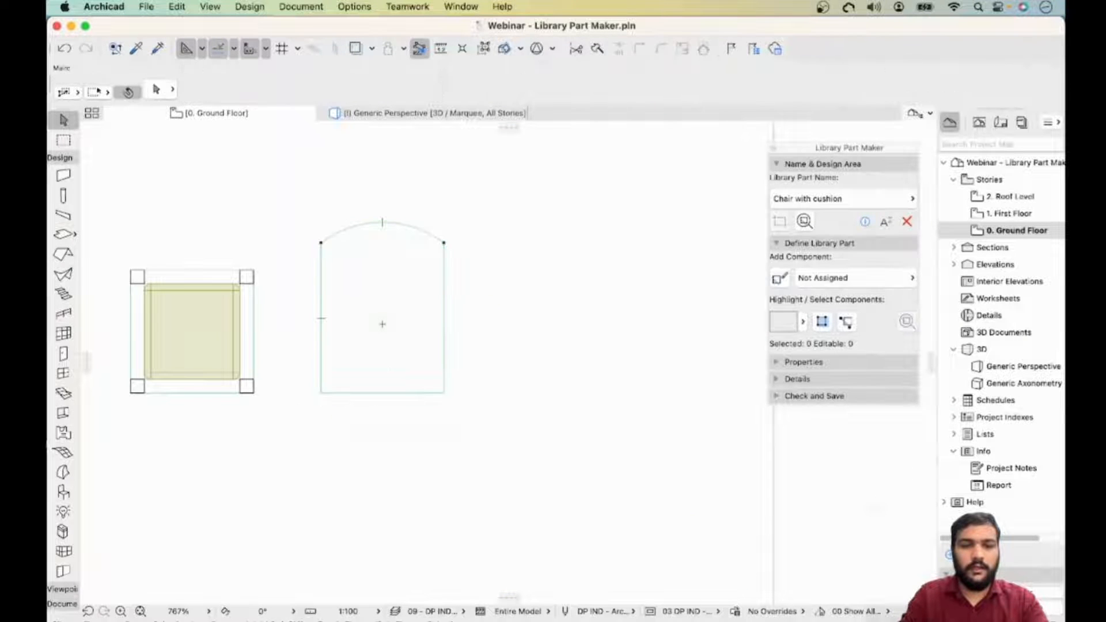
# - Cut a narrow rectangular hole about 27 by 482 near the backrest slab's left edge
pyautogui.click(358, 296)
pyautogui.scroll(4, 357, 296)
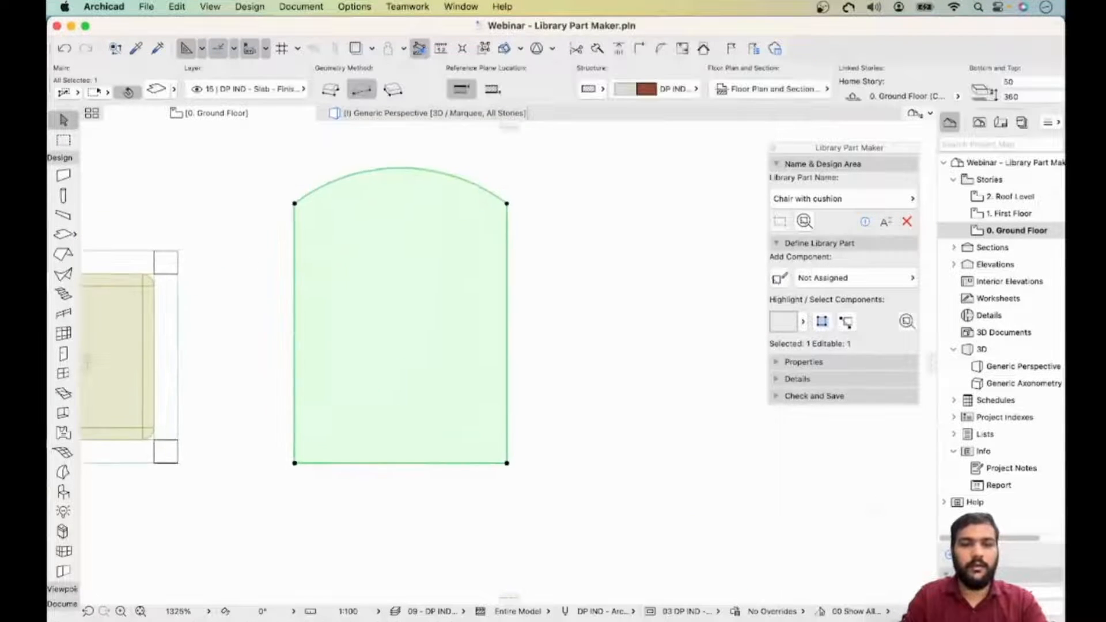
pyautogui.click(295, 463)
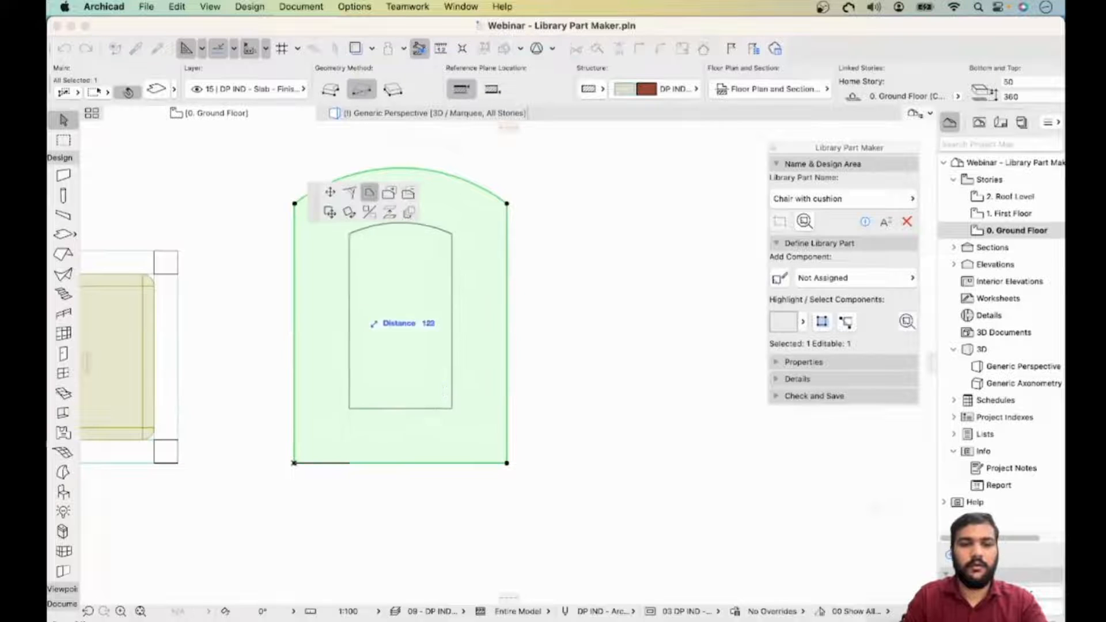
pyautogui.click(408, 192)
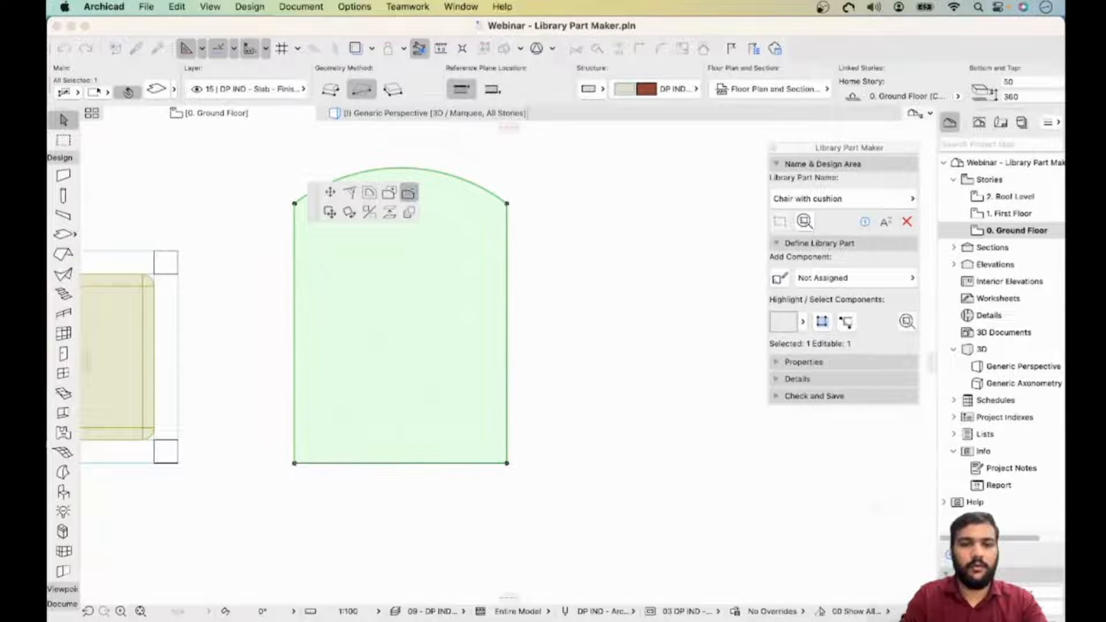
pyautogui.scroll(3, 403, 345)
pyautogui.click(319, 268)
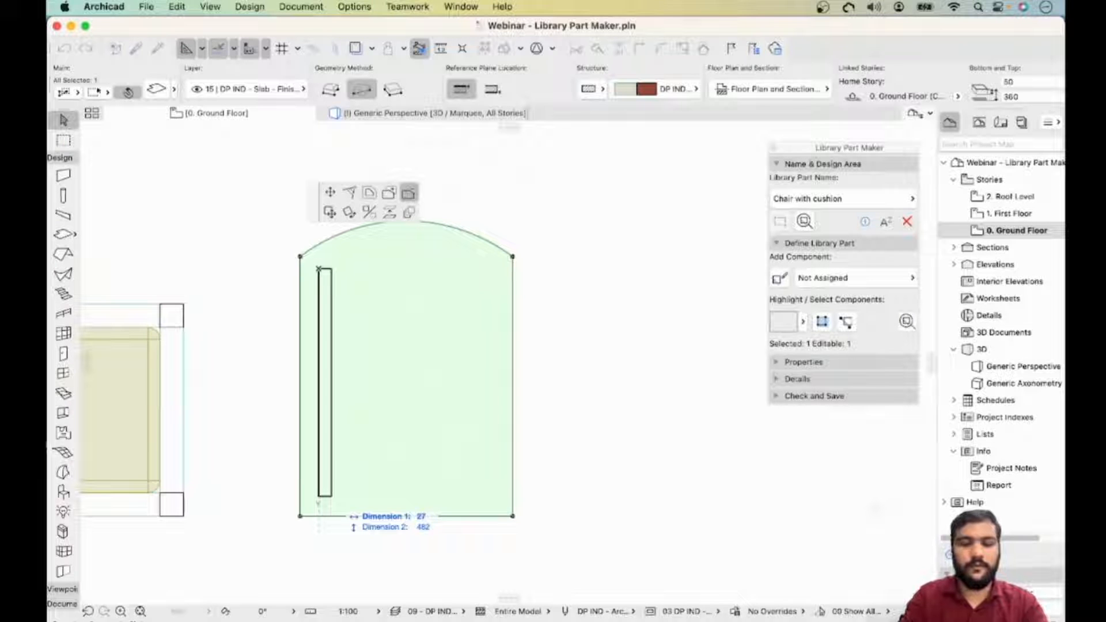
pyautogui.click(332, 496)
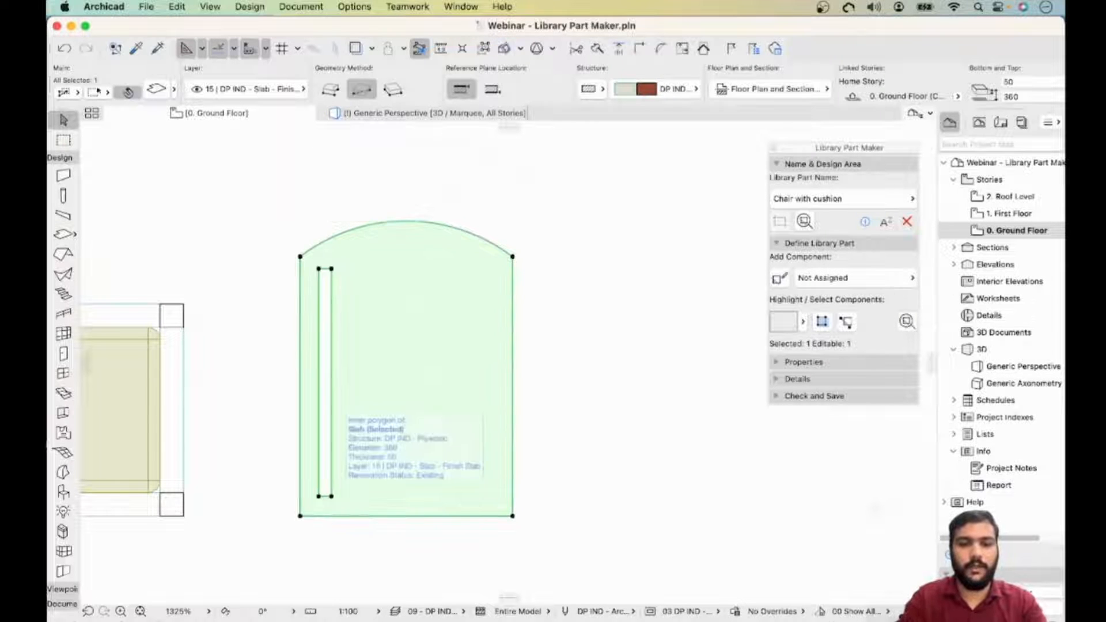
# - Round both ends of the slot hole into arcs with a radius of about 14
pyautogui.scroll(5, 328, 257)
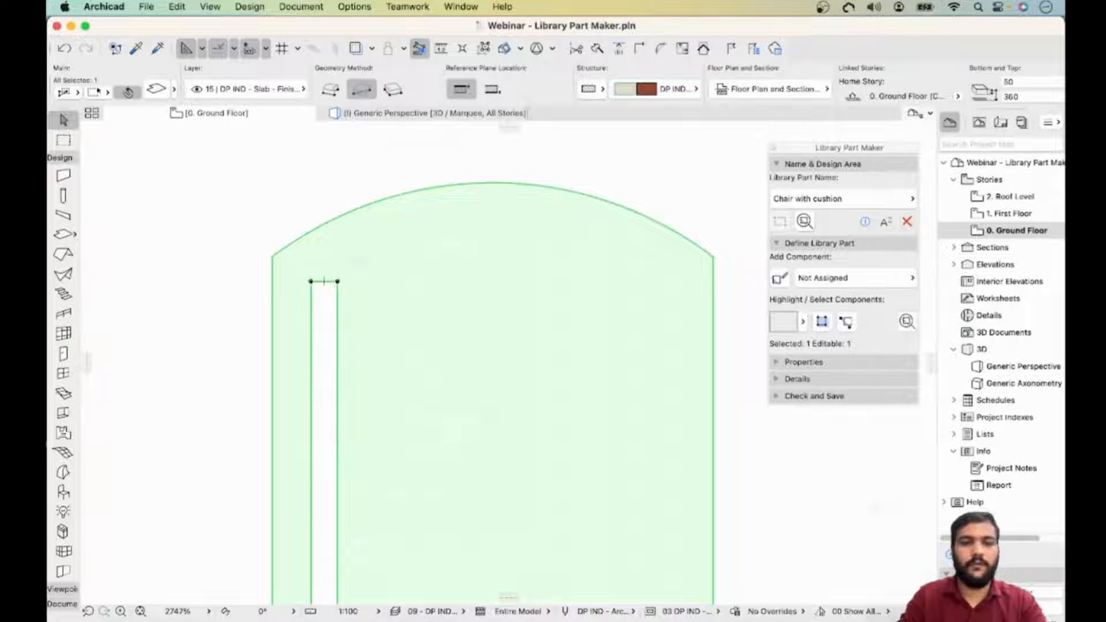
pyautogui.click(324, 281)
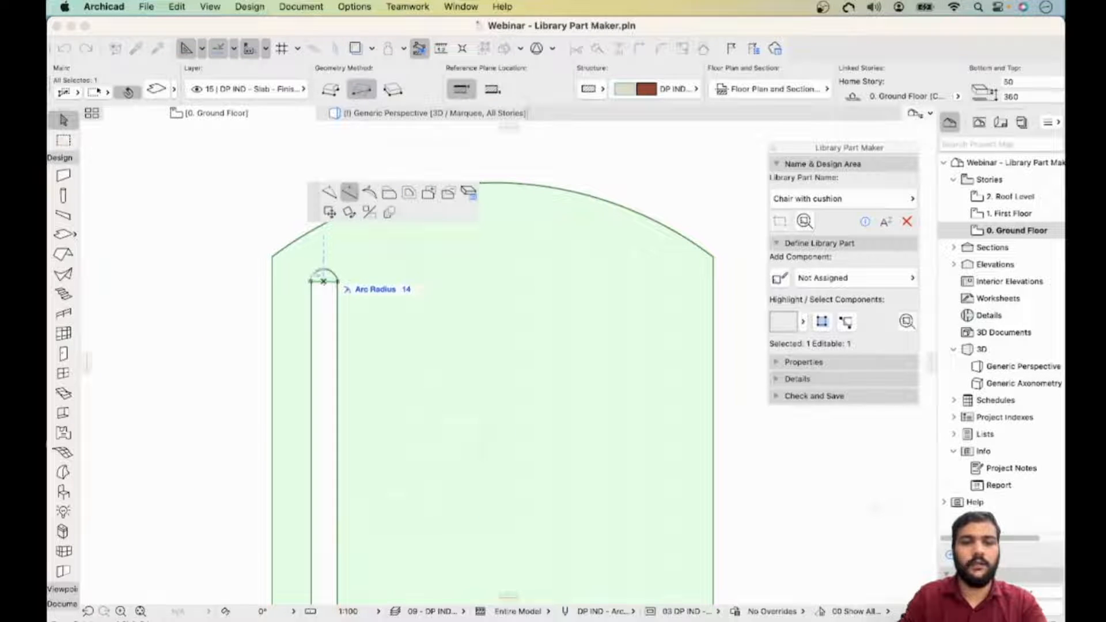
pyautogui.click(323, 280)
pyautogui.scroll(-3, 324, 282)
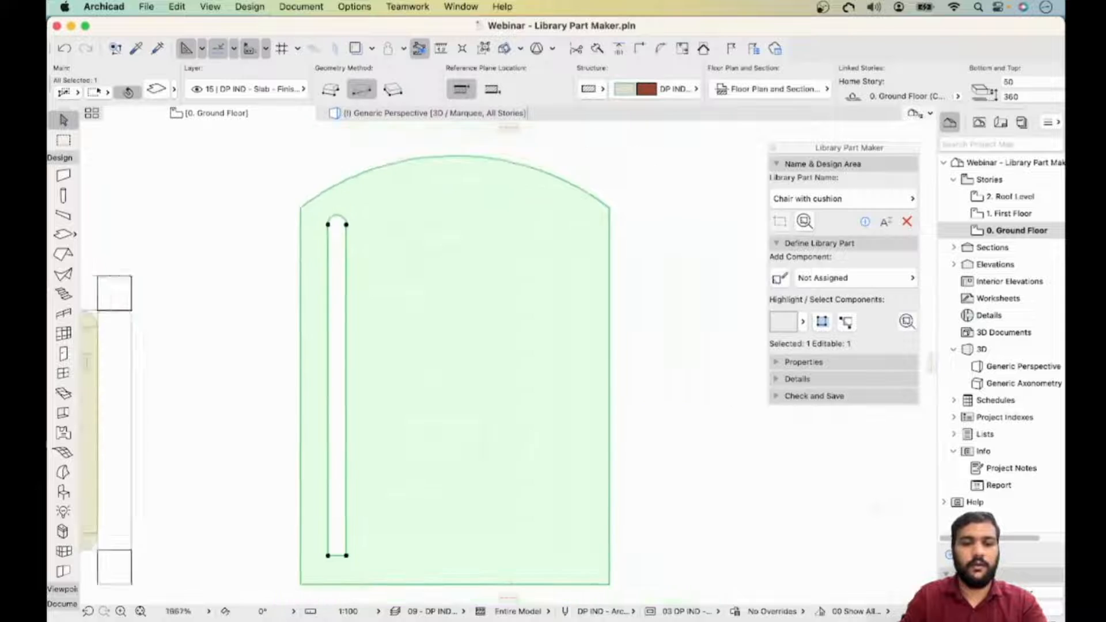
pyautogui.click(338, 543)
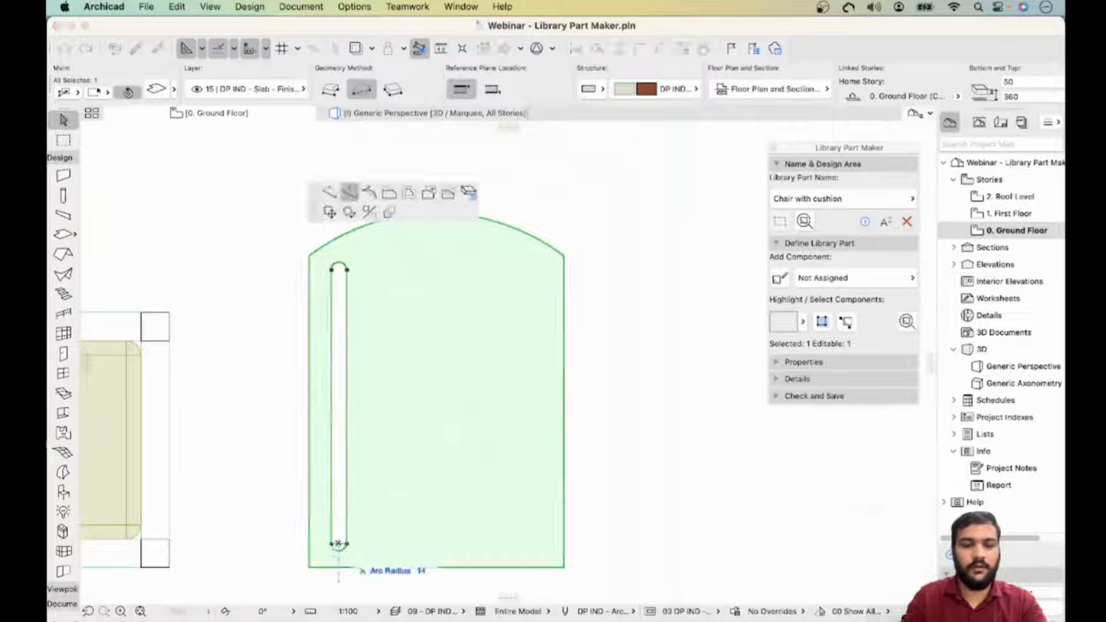
pyautogui.click(338, 554)
pyautogui.moveTo(339, 554); pyautogui.dragTo(329, 572, button='middle')
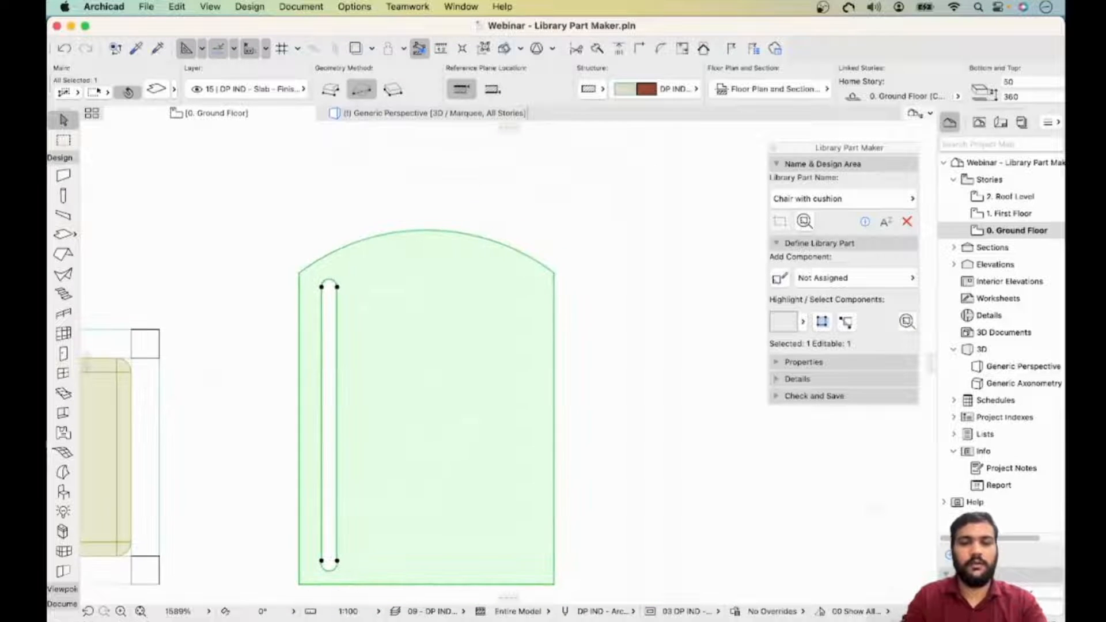
pyautogui.press('Escape')
# - Multiply the slot hole with Increment and Spread into seven evenly spaced slots across the backrest
pyautogui.click(337, 300)
pyautogui.scroll(1, 337, 300)
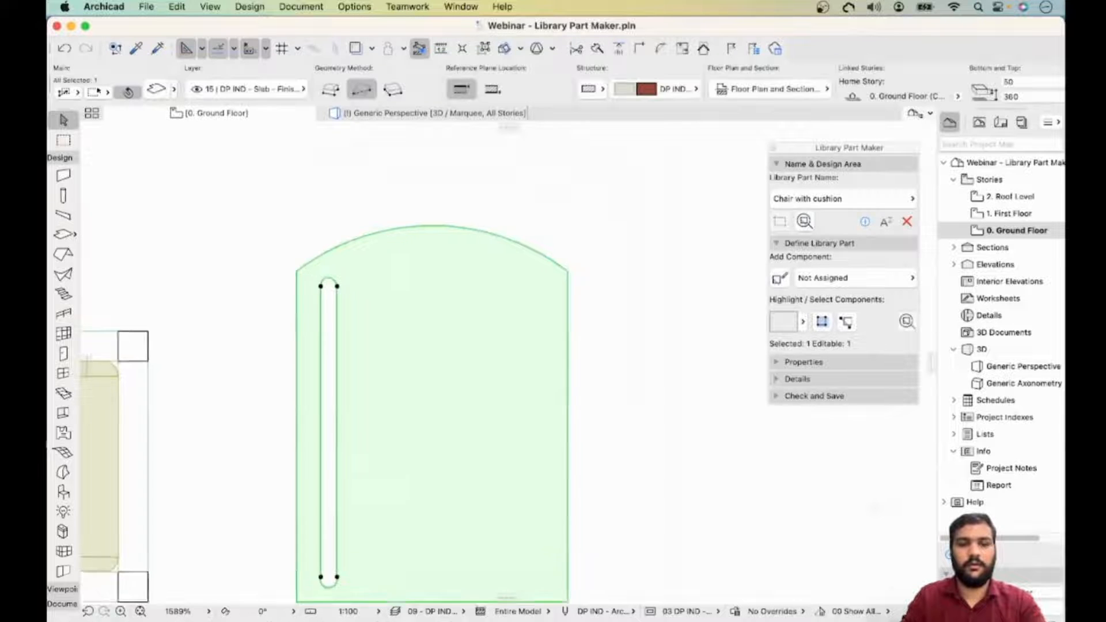
pyautogui.scroll(-2, 337, 301)
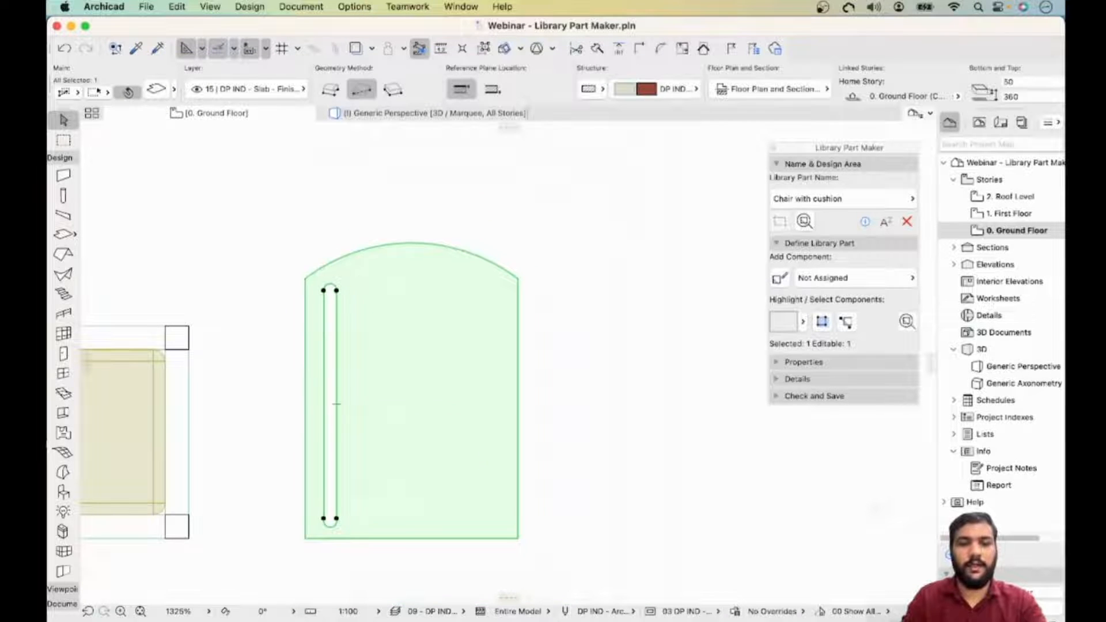
pyautogui.click(336, 291)
pyautogui.click(389, 212)
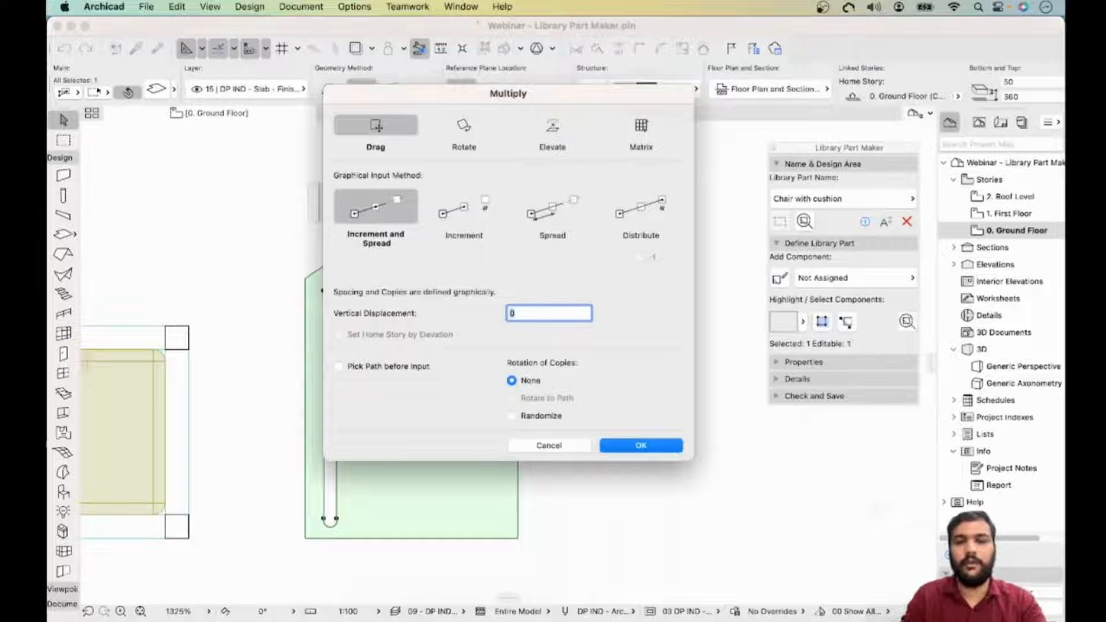
pyautogui.press('Return')
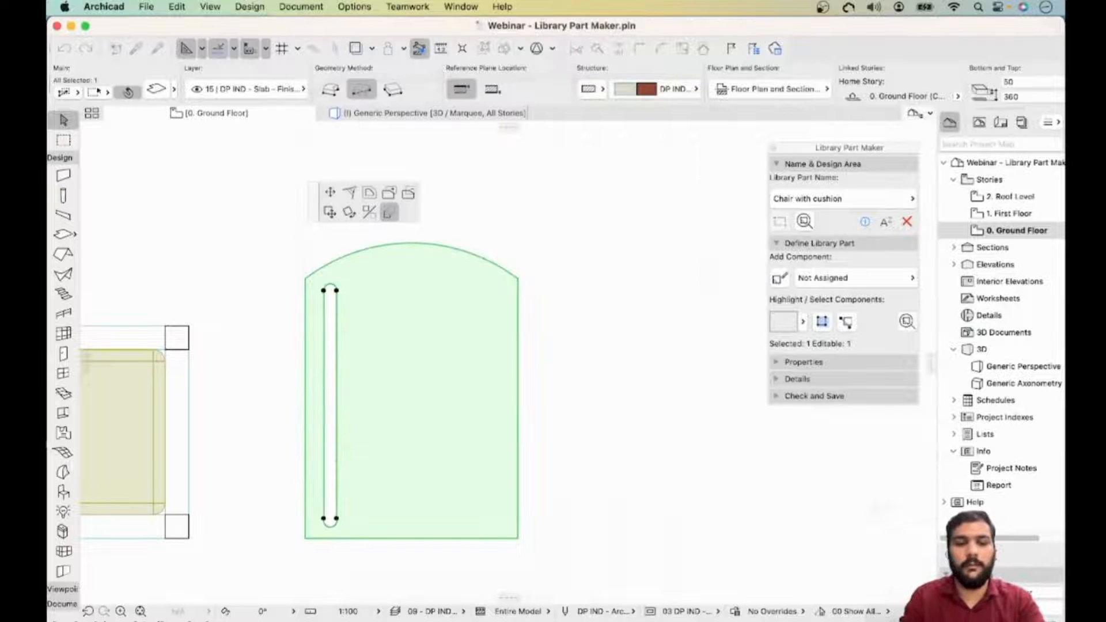
pyautogui.click(323, 518)
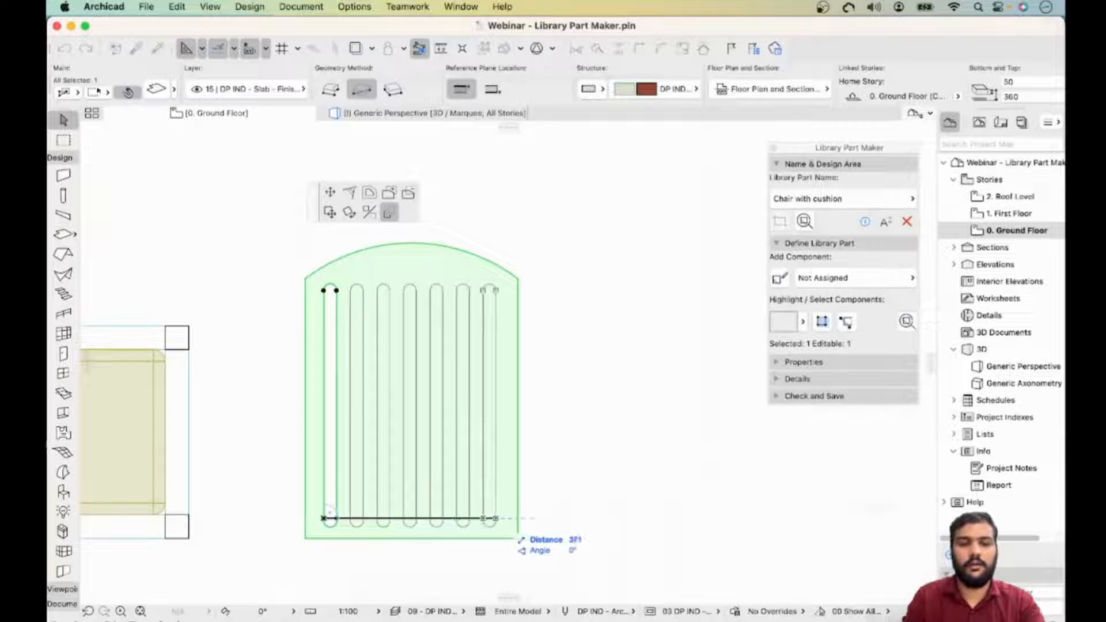
pyautogui.click(496, 518)
pyautogui.press('Escape')
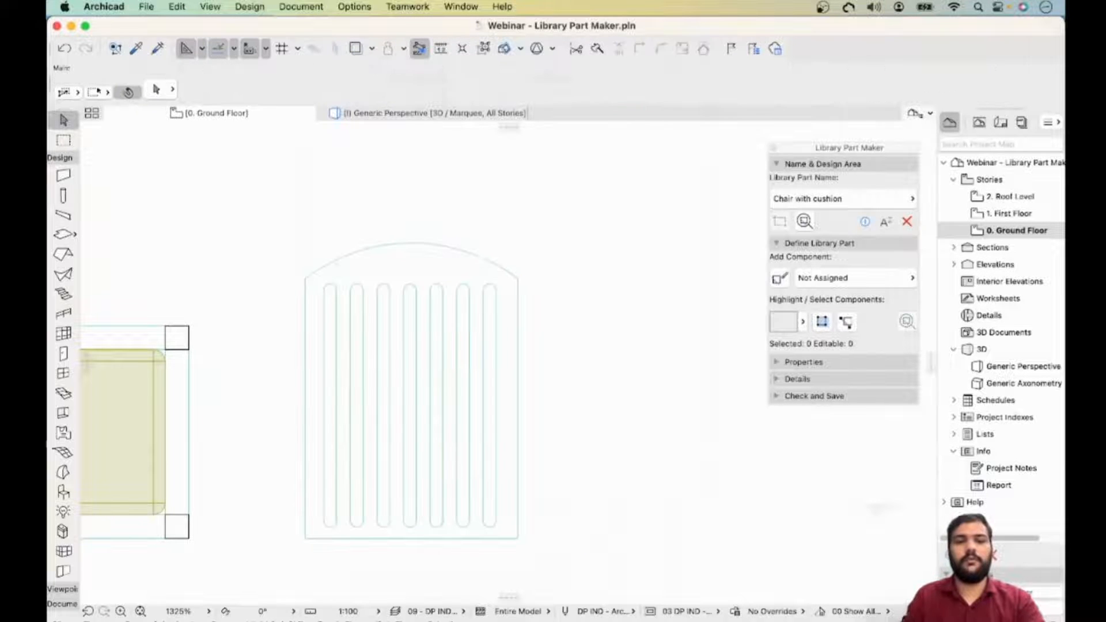
# - Convert the slotted backrest slab into a morph
pyautogui.scroll(-1, 566, 348)
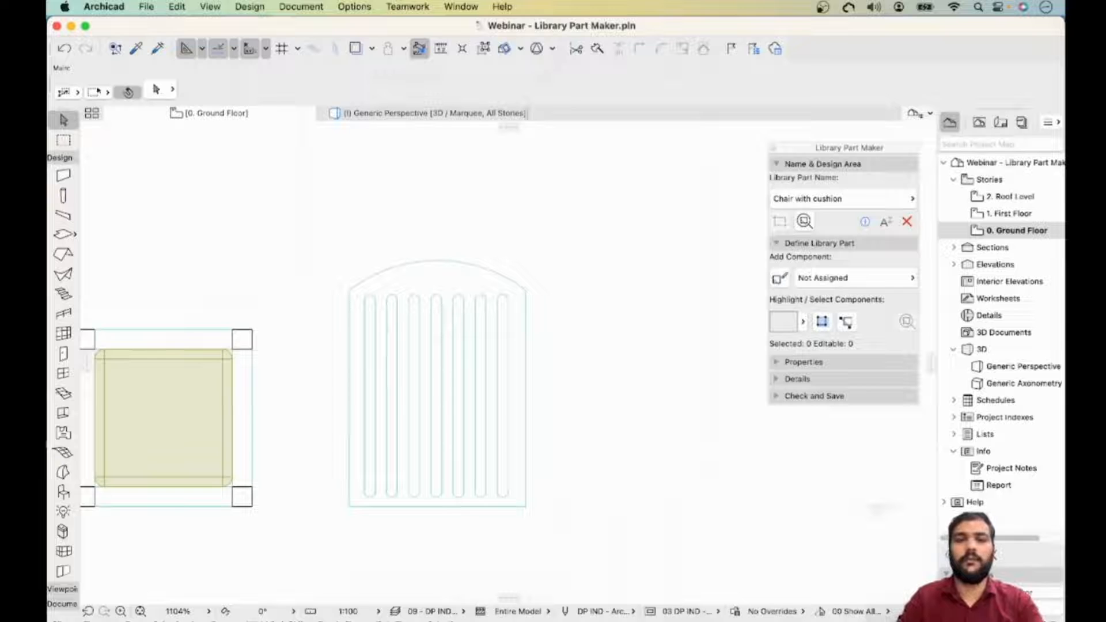
pyautogui.click(437, 407)
pyautogui.rightClick(437, 408)
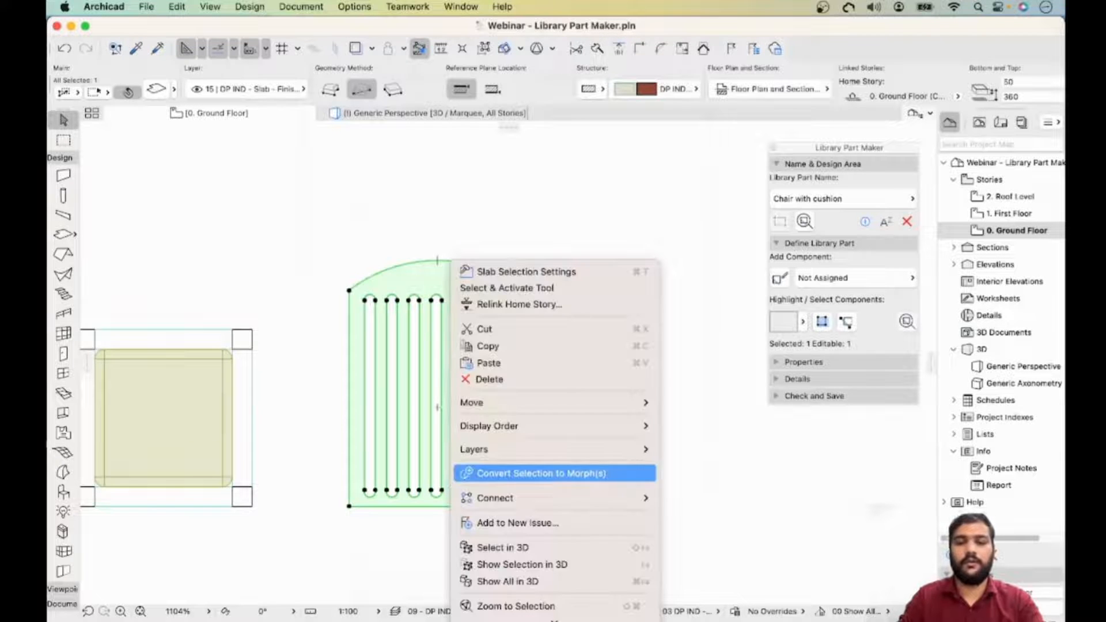
pyautogui.click(541, 473)
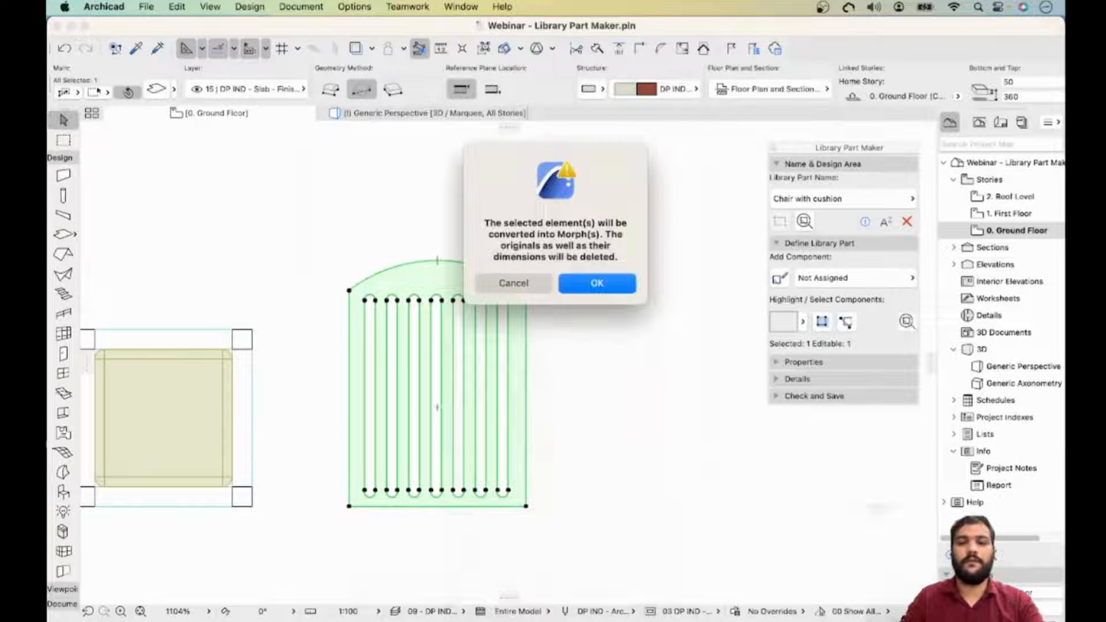
pyautogui.press('Return')
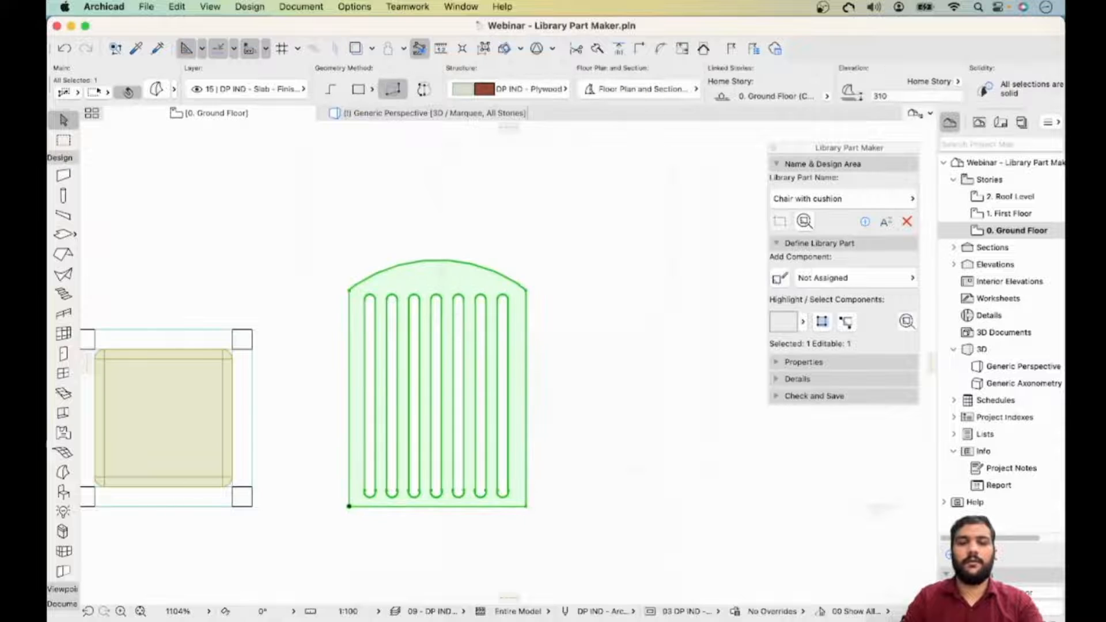
pyautogui.scroll(-5, 396, 394)
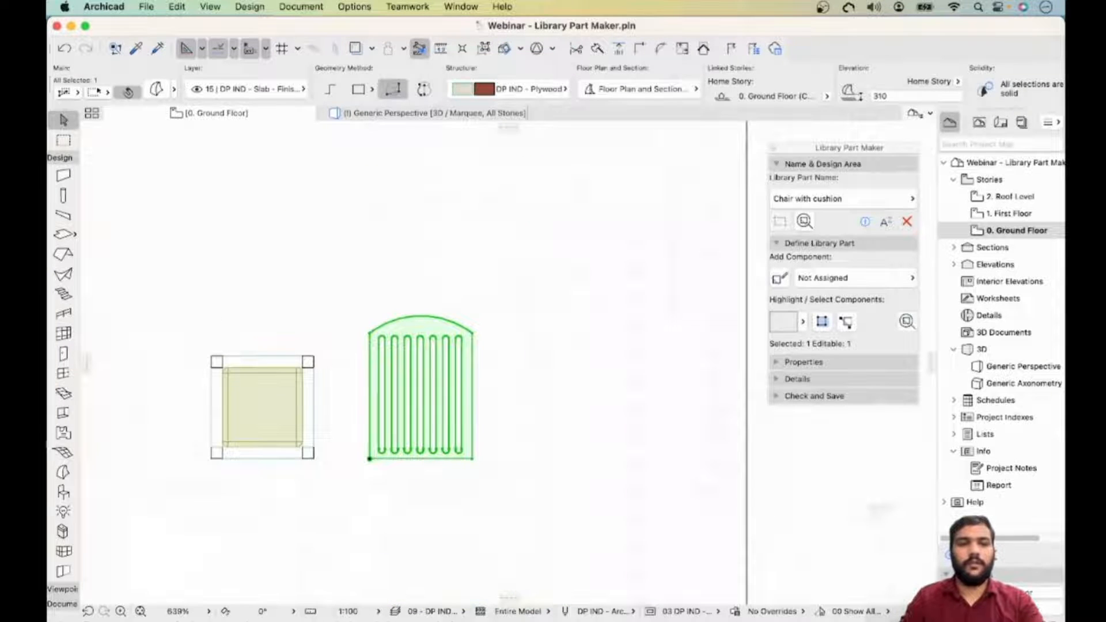
pyautogui.press('Escape')
# - Marquee the seat and backrest on the floor plan and show that area in 3D
pyautogui.click(433, 113)
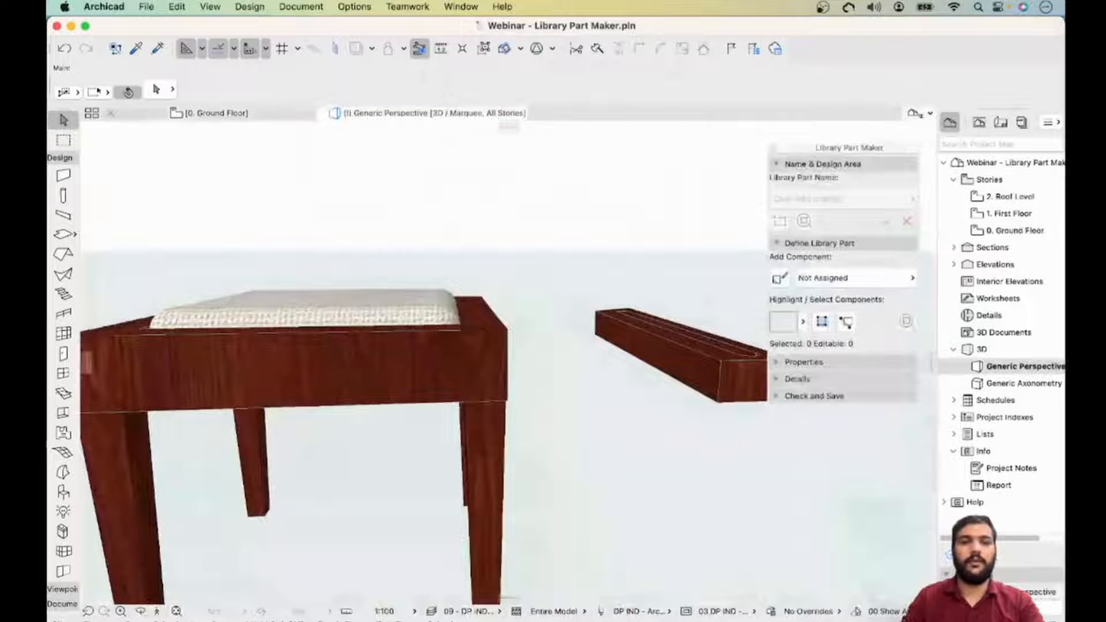
pyautogui.click(217, 113)
pyautogui.scroll(-6, 387, 299)
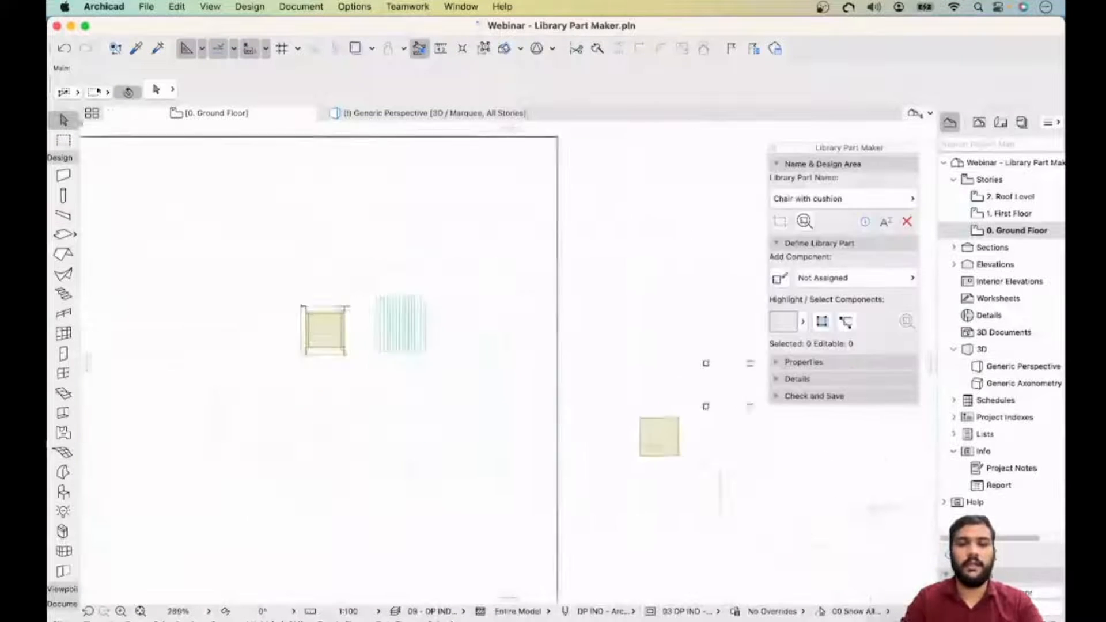
pyautogui.scroll(-2, 377, 258)
pyautogui.click(64, 140)
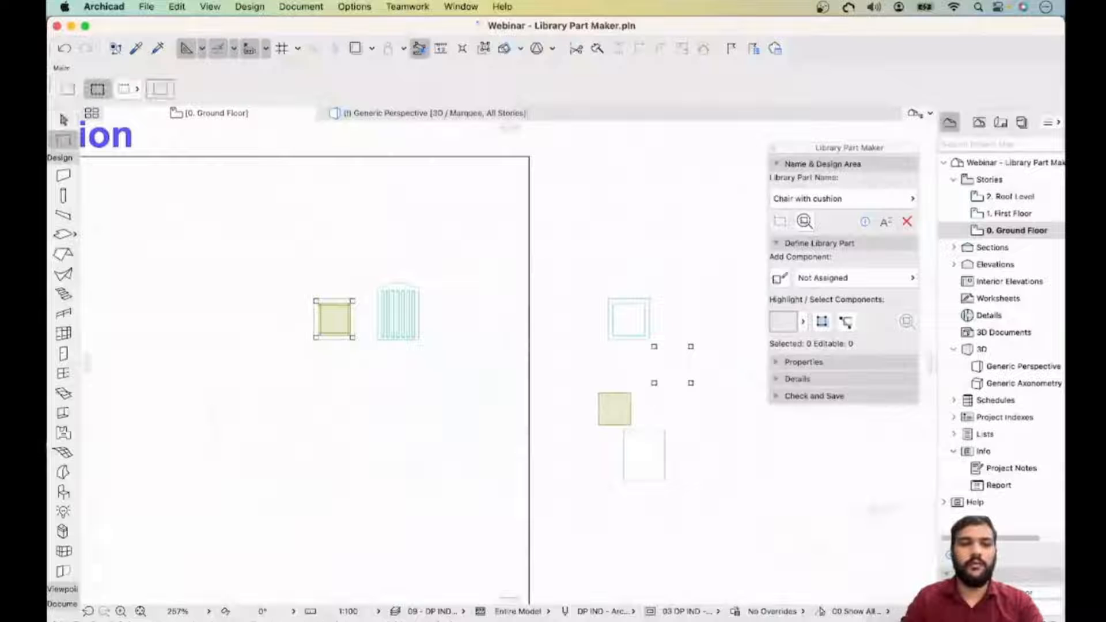
pyautogui.click(304, 263)
pyautogui.click(443, 371)
pyautogui.rightClick(445, 370)
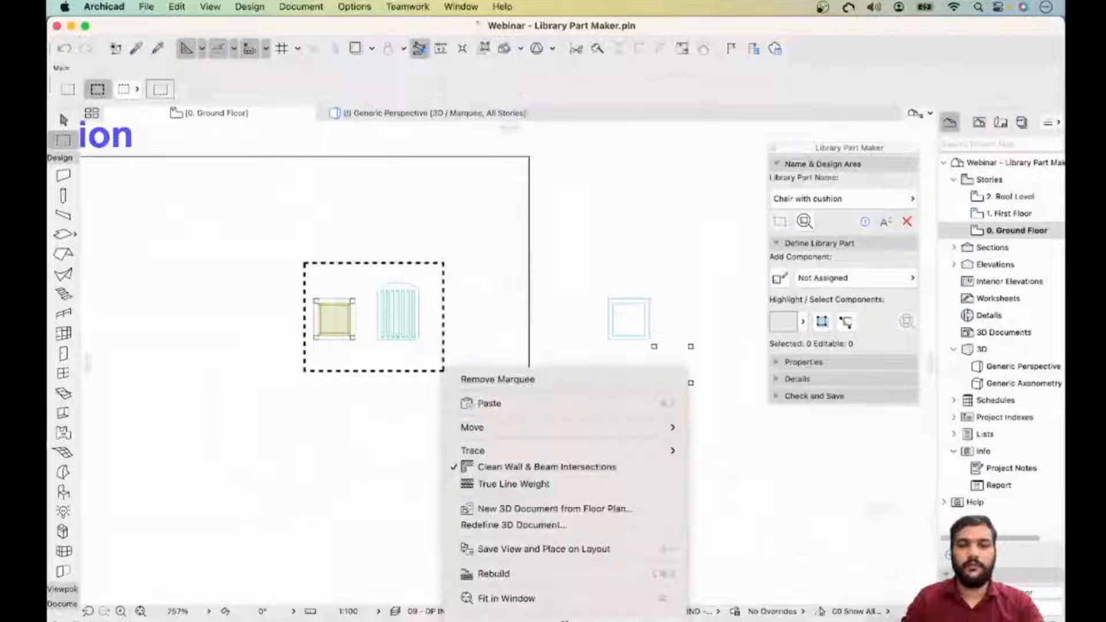
pyautogui.click(516, 578)
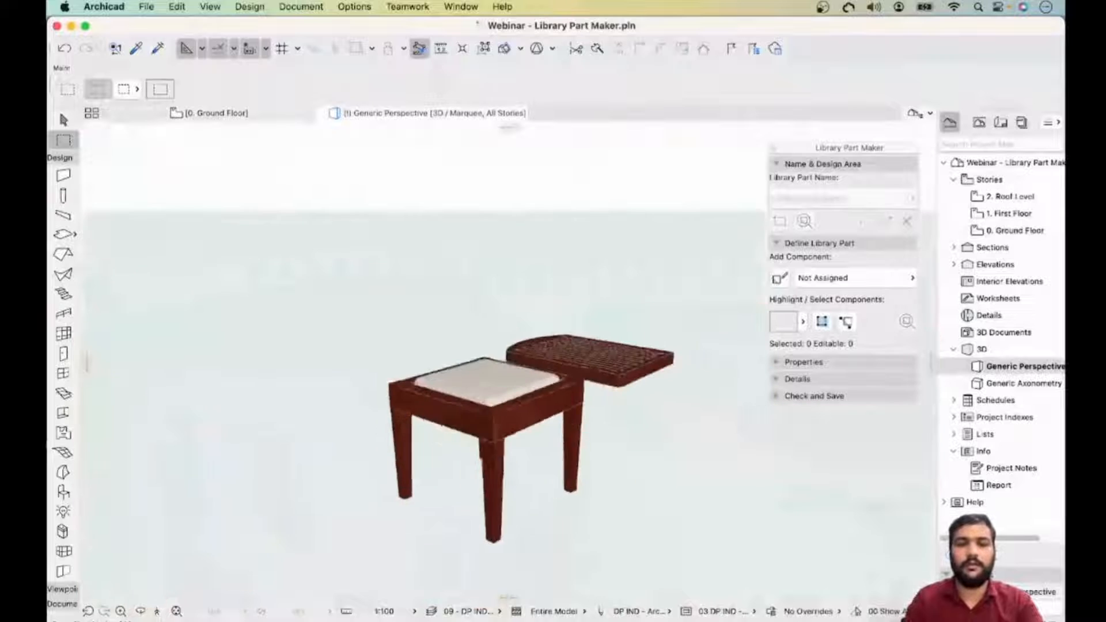
# - Select the slotted backrest morph in the 3D window
pyautogui.keyDown('shift'); pyautogui.moveTo(507, 346); pyautogui.dragTo(567, 386, button='middle'); pyautogui.keyUp('shift')
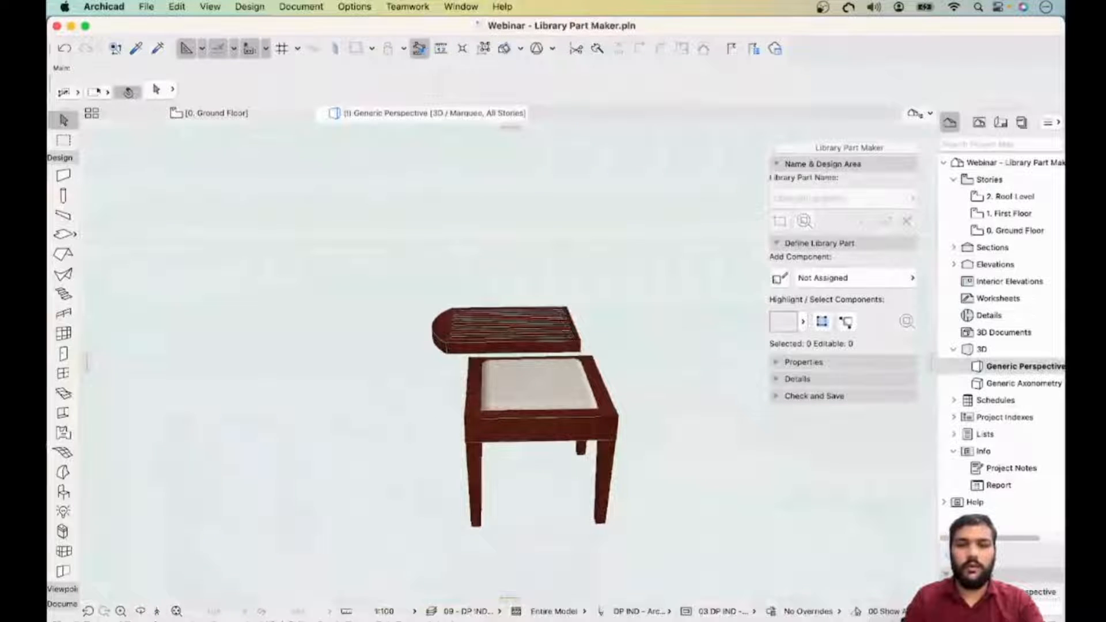
pyautogui.click(580, 351)
pyautogui.click(579, 351)
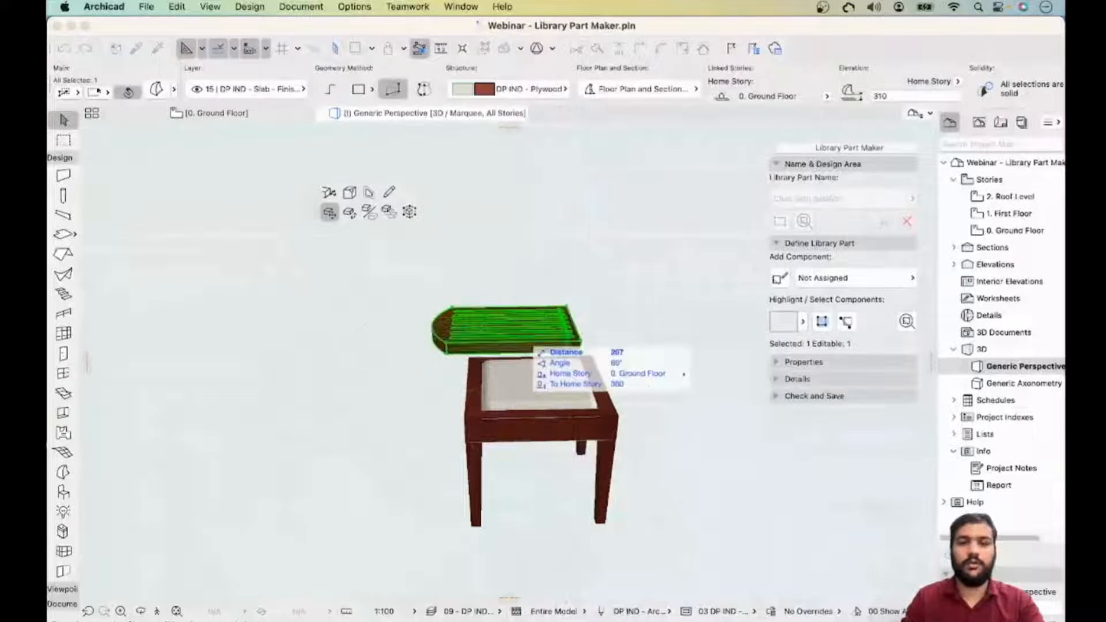
pyautogui.press('Escape')
pyautogui.press('Escape')
pyautogui.scroll(8, 562, 327)
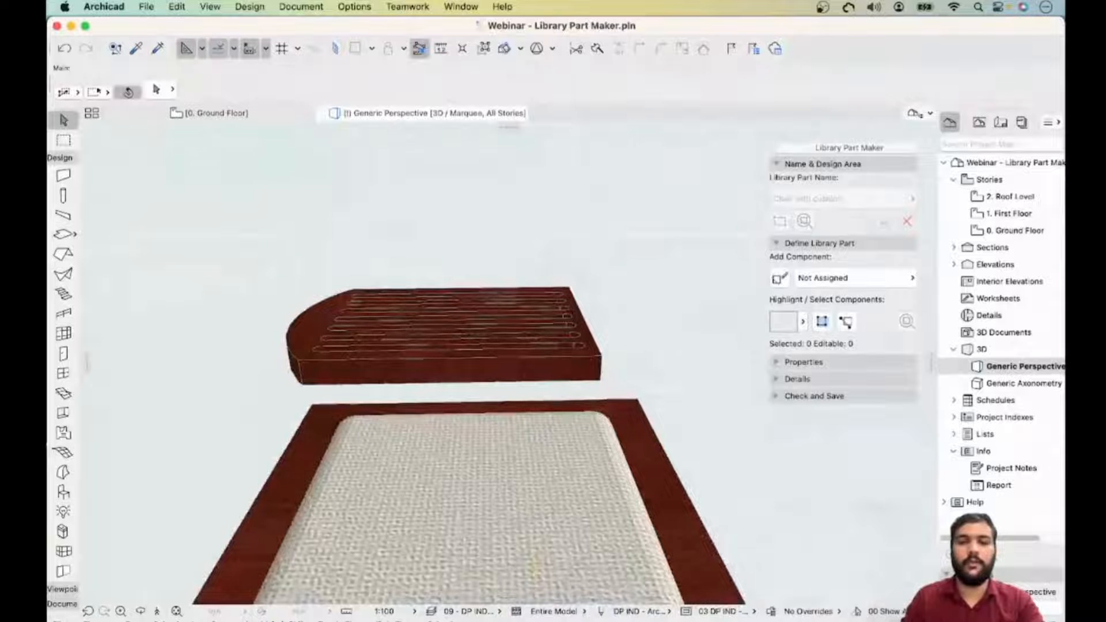
pyautogui.click(601, 369)
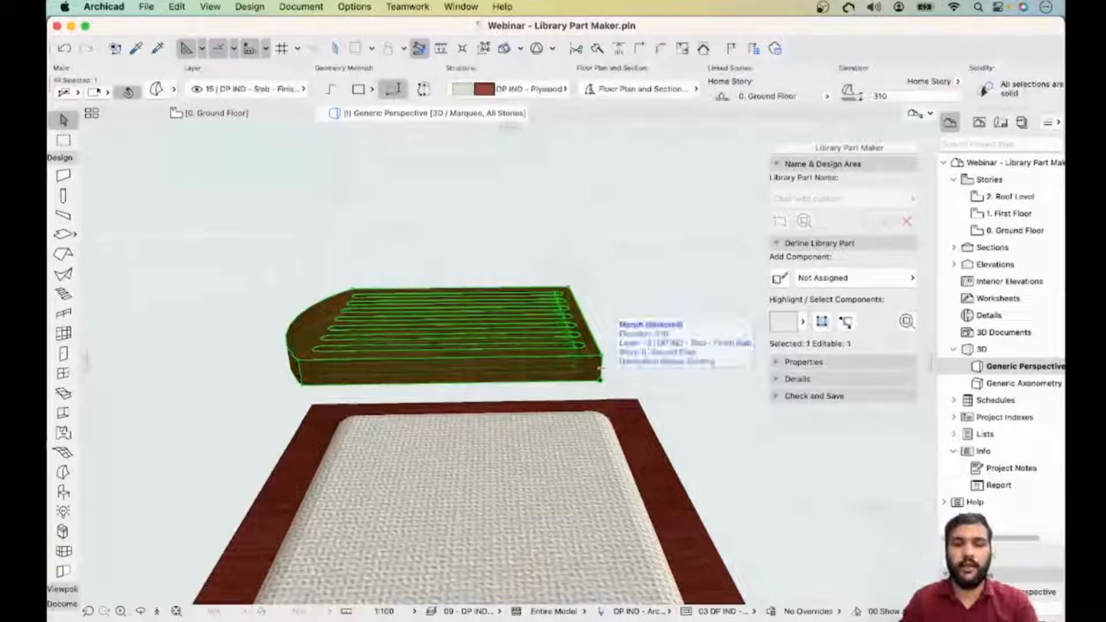
pyautogui.keyDown('shift'); pyautogui.moveTo(600, 369); pyautogui.dragTo(502, 415, button='middle'); pyautogui.keyUp('shift')
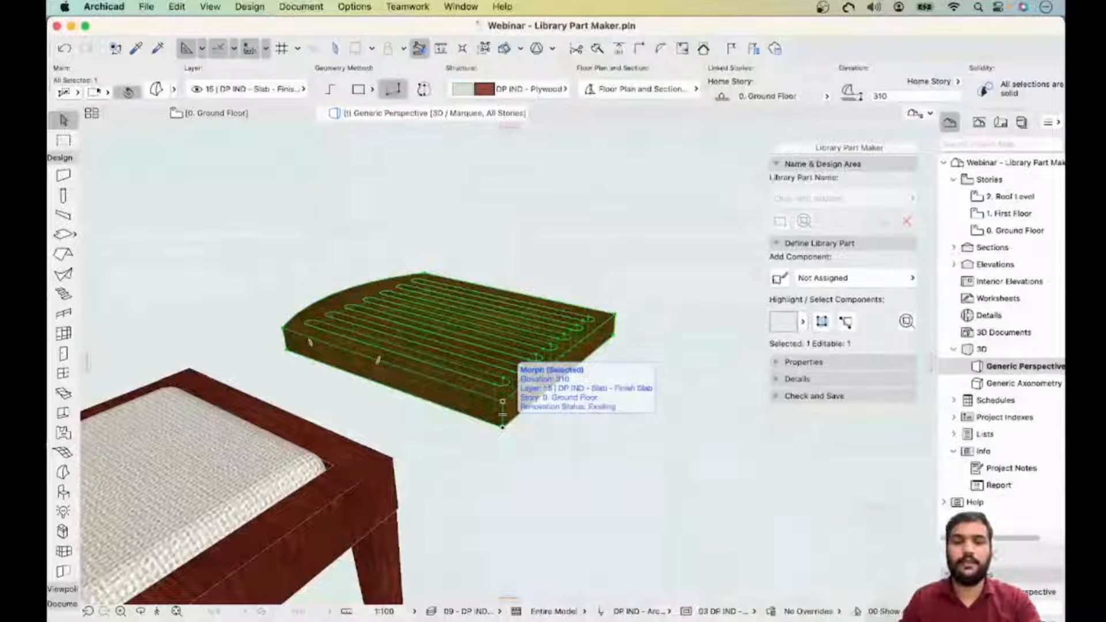
pyautogui.press('super+e')
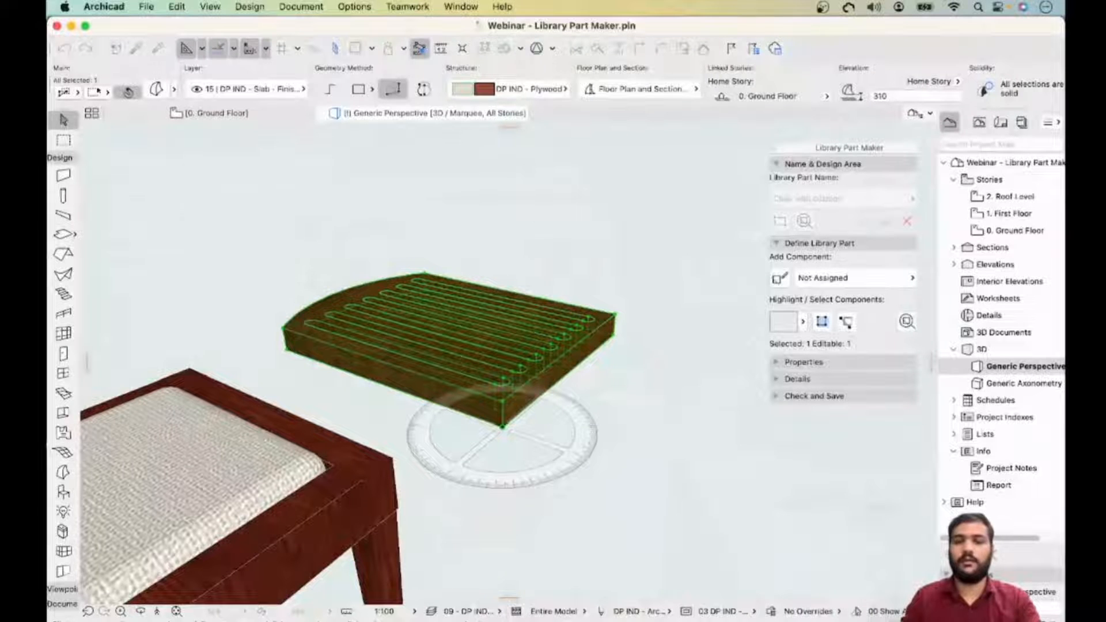
pyautogui.click(502, 427)
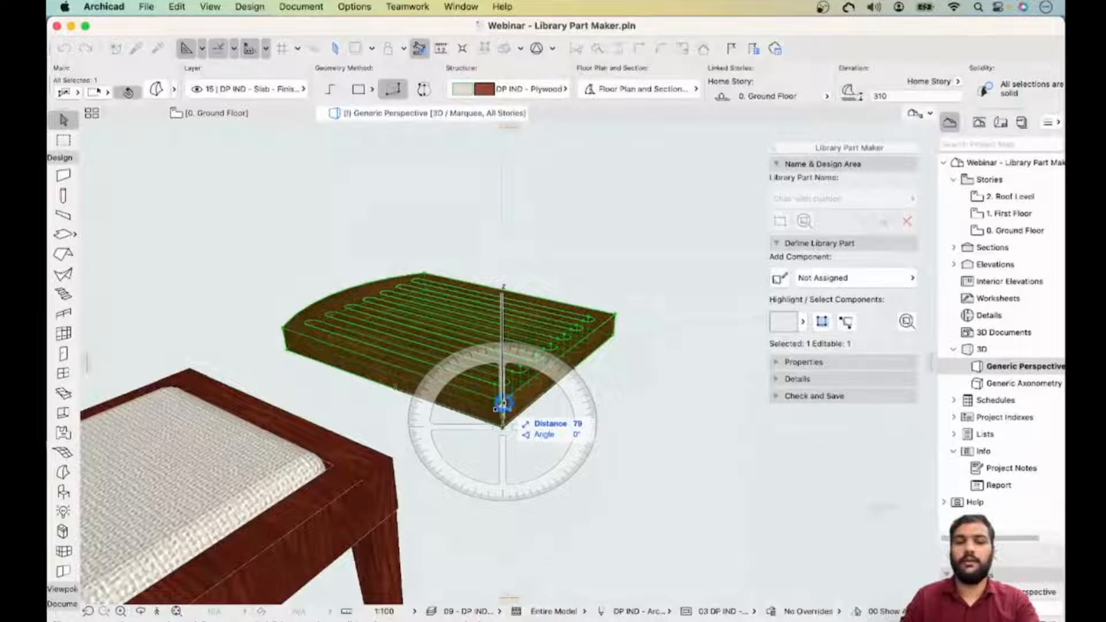
pyautogui.click(500, 407)
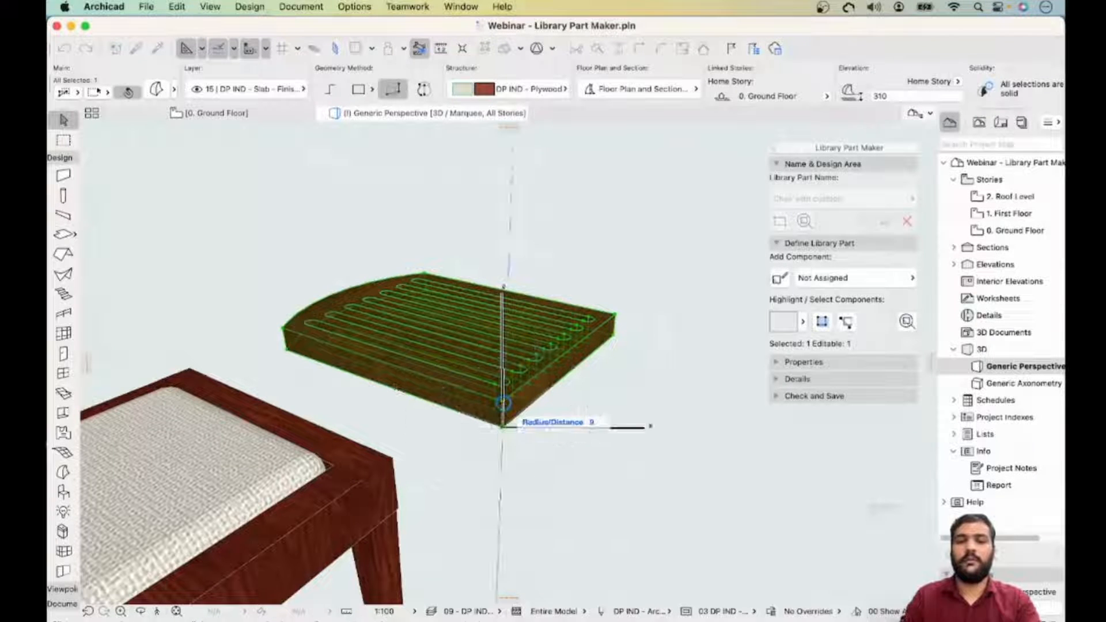
pyautogui.press('Escape')
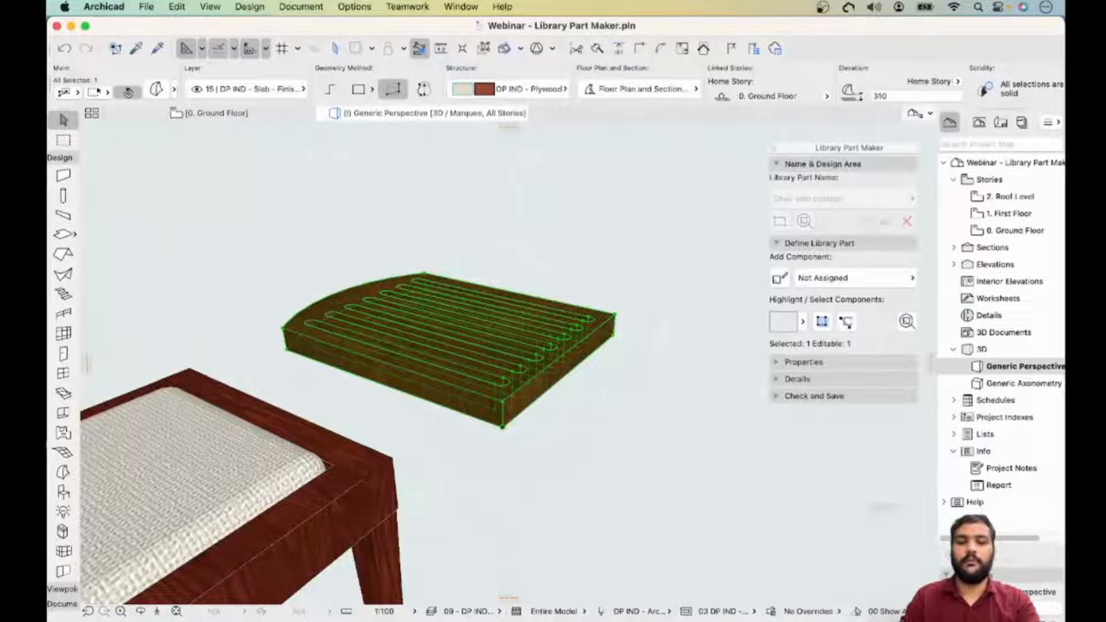
pyautogui.press('super+e')
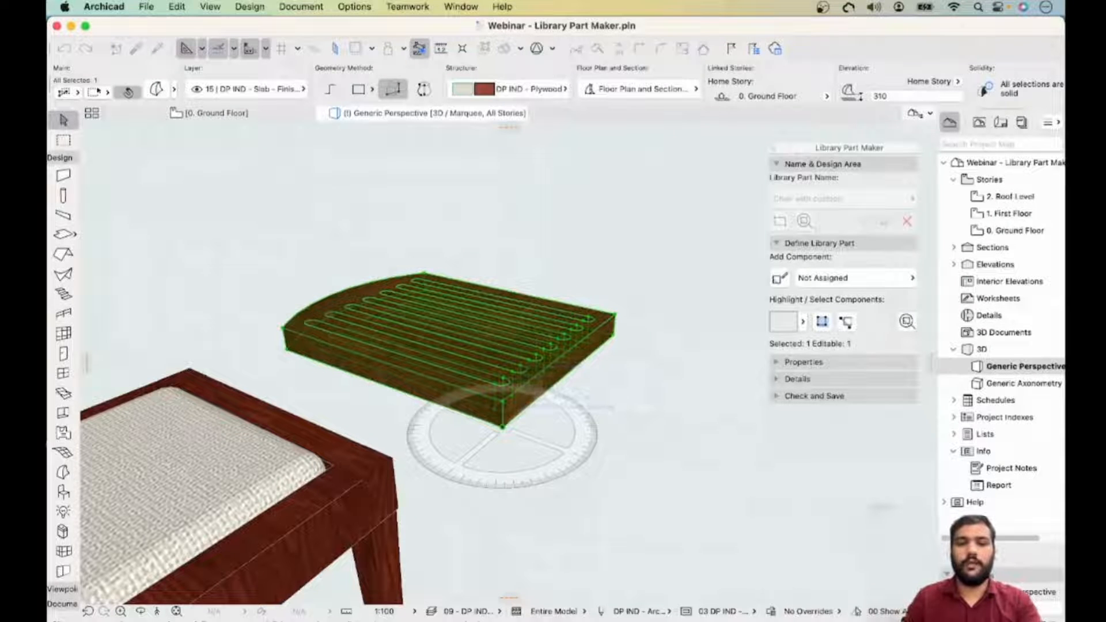
pyautogui.click(503, 428)
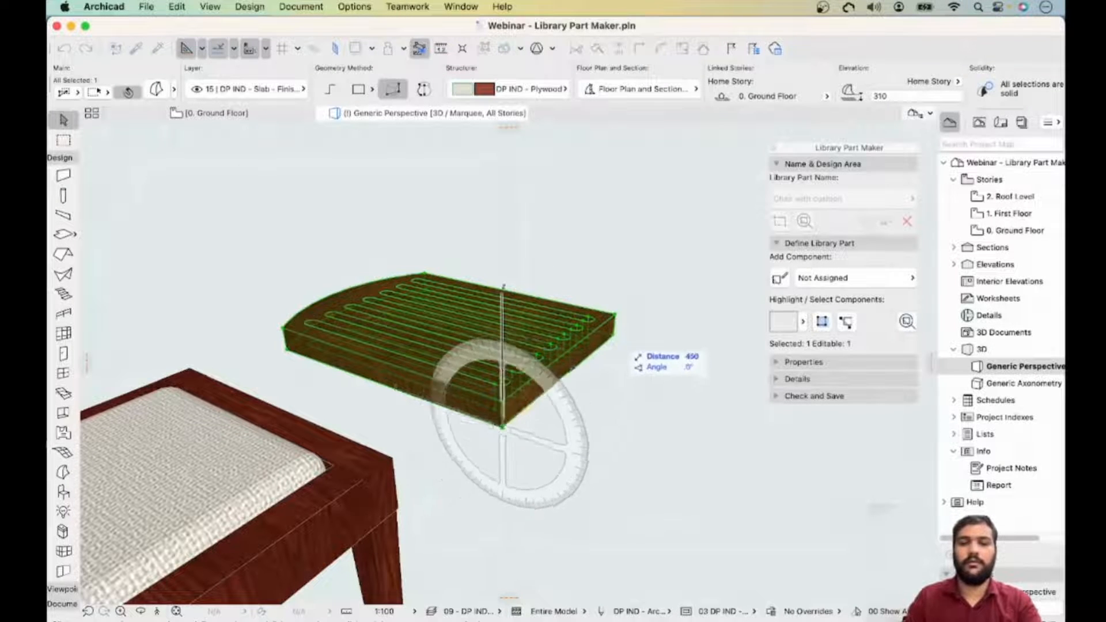
pyautogui.click(615, 336)
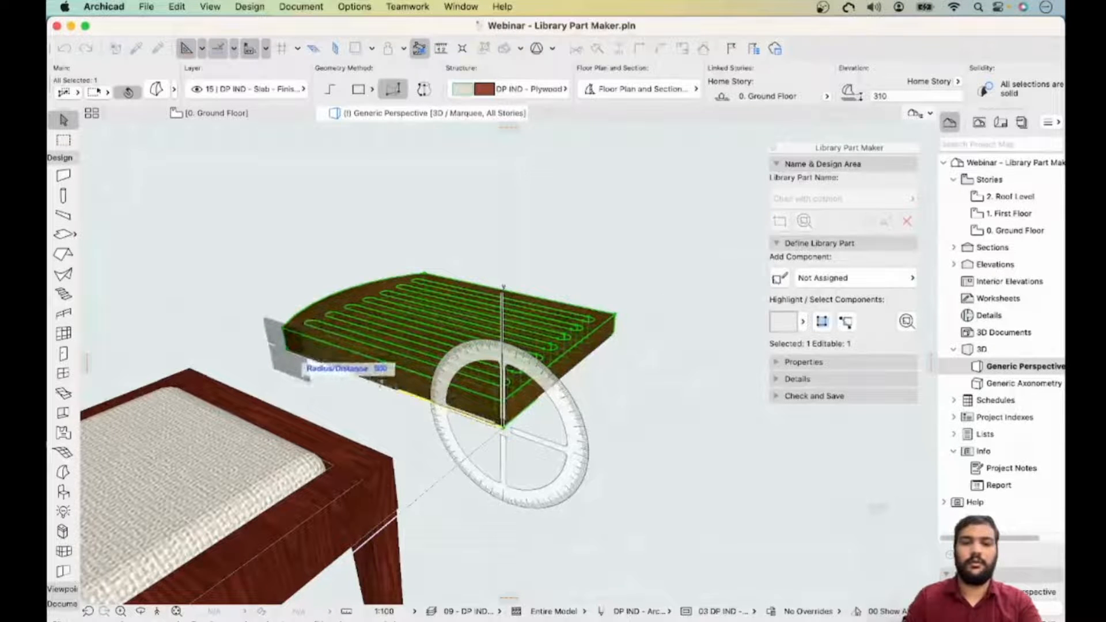
pyautogui.click(287, 350)
pyautogui.press('Escape')
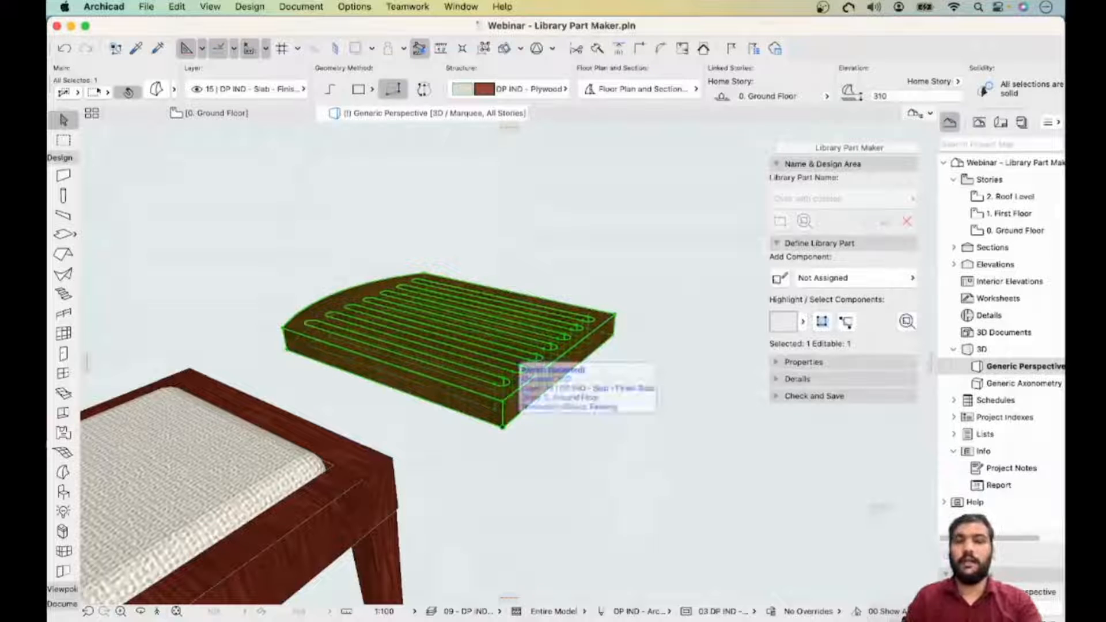
# - Rotate the backrest 90° about its front edge so it stands upright
pyautogui.press('super+e')
pyautogui.click(503, 426)
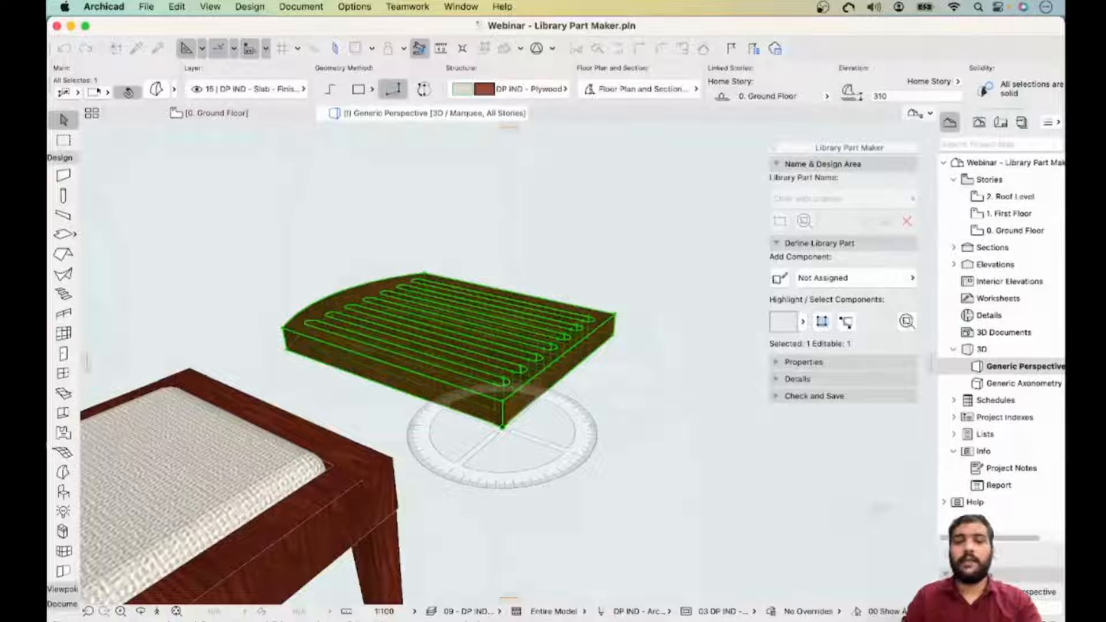
pyautogui.click(502, 426)
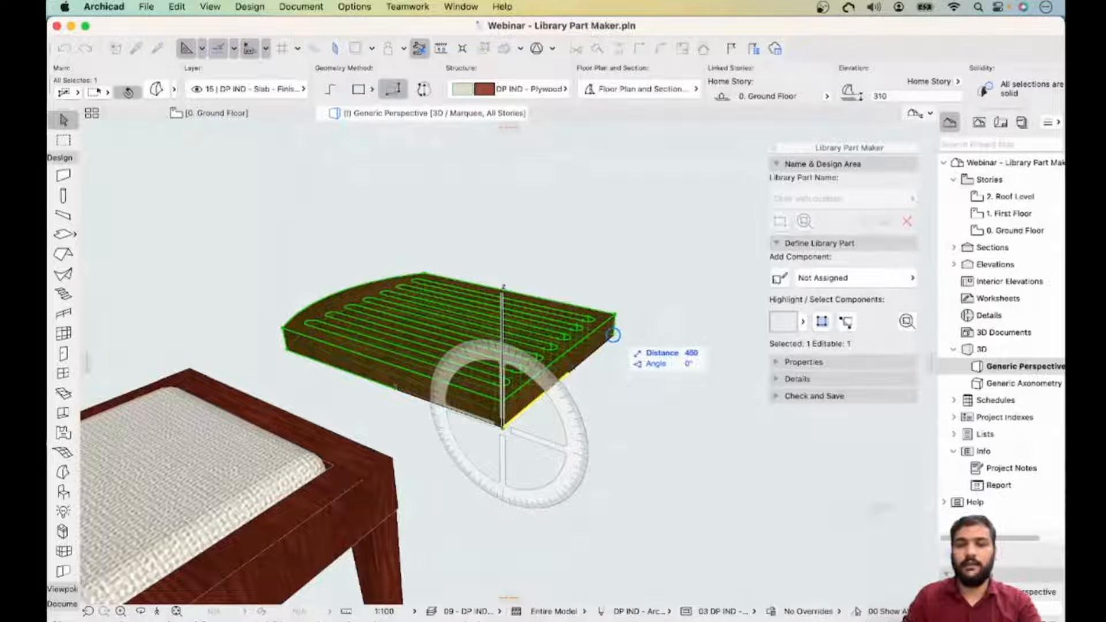
pyautogui.click(613, 335)
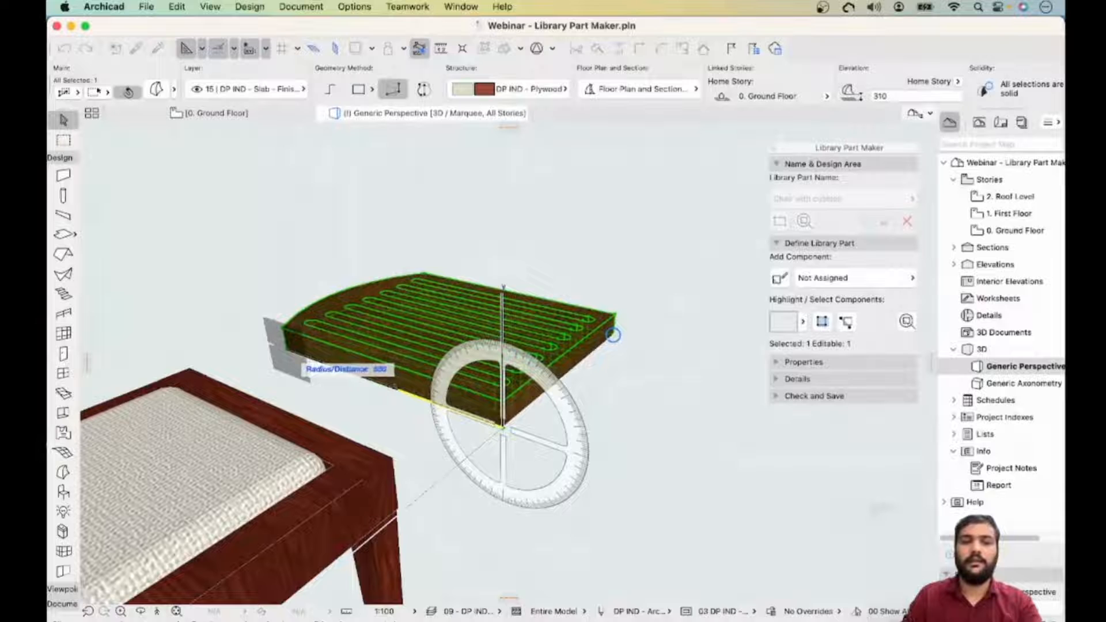
pyautogui.click(287, 348)
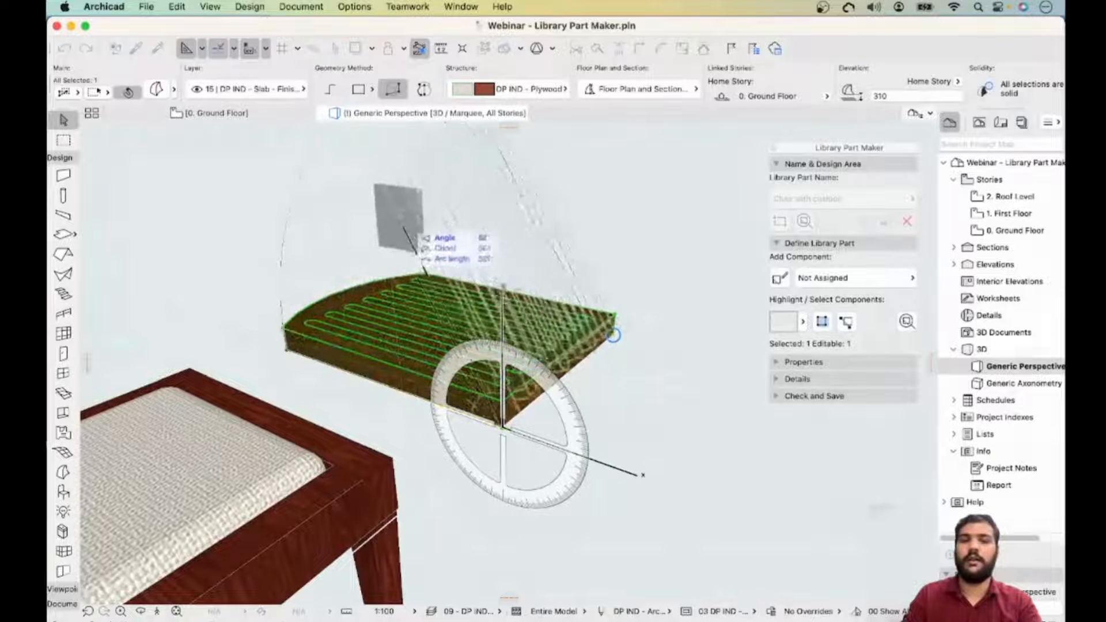
pyautogui.moveTo(489, 257); pyautogui.dragTo(485, 324, button='middle')
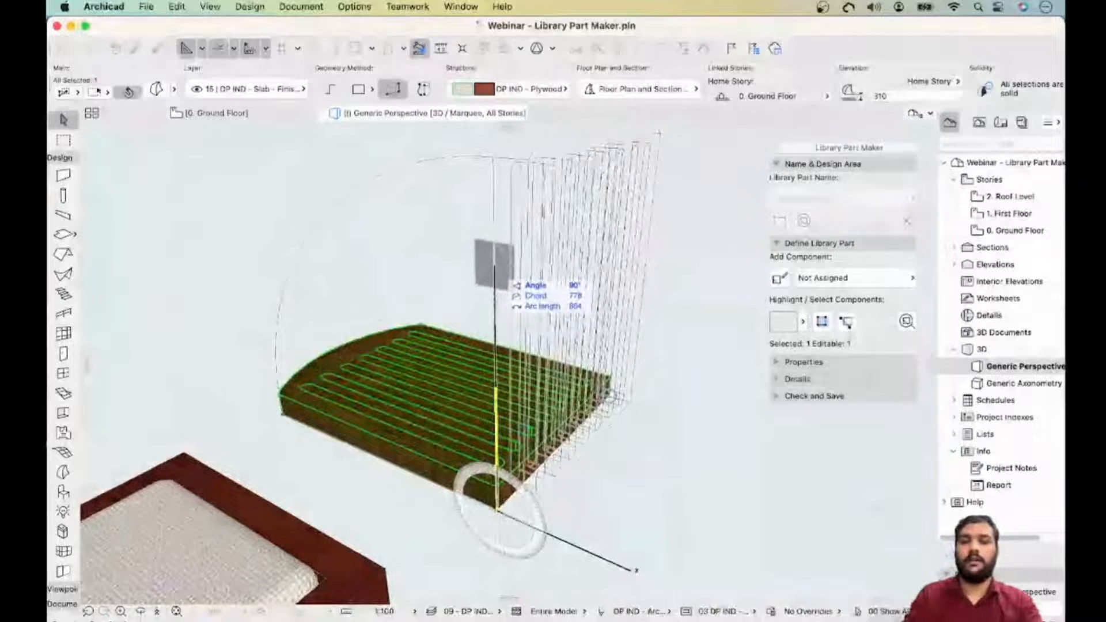
pyautogui.click(494, 242)
pyautogui.scroll(-5, 494, 421)
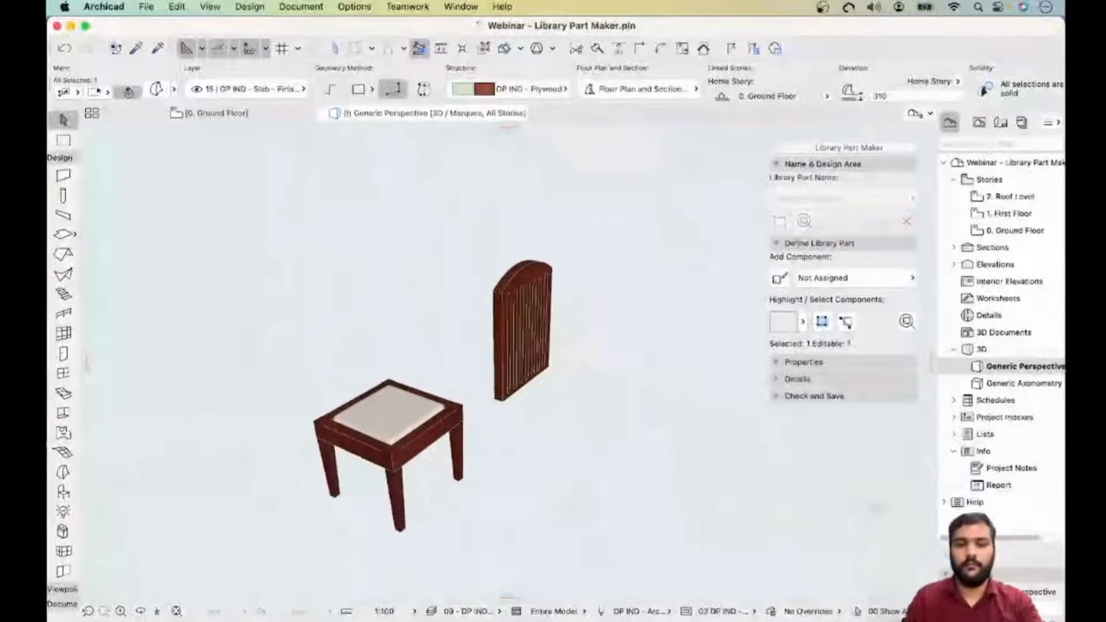
# - Move the upright backrest onto the rear edge of the seat frame
pyautogui.scroll(5, 465, 405)
pyautogui.moveTo(465, 404); pyautogui.dragTo(591, 375, button='middle')
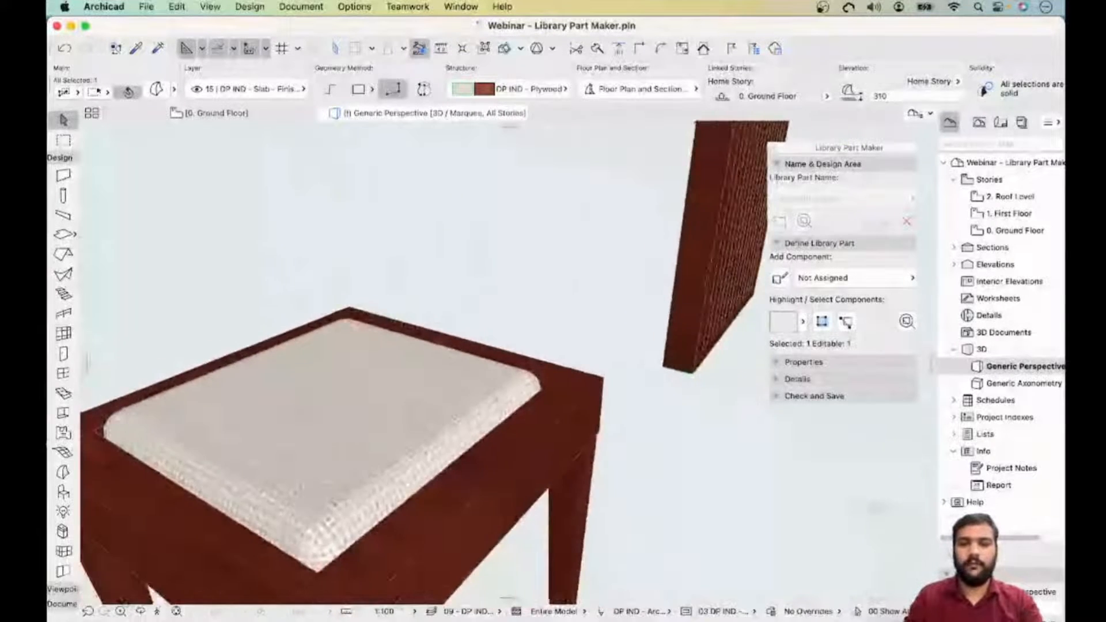
pyautogui.click(663, 366)
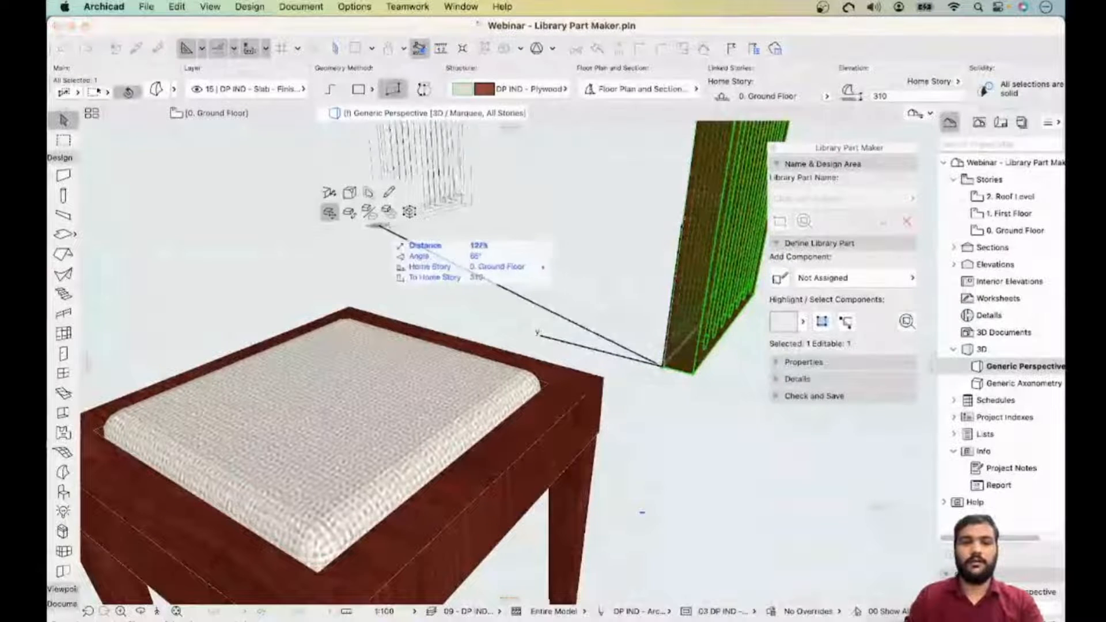
pyautogui.moveTo(259, 297); pyautogui.dragTo(478, 299, button='middle')
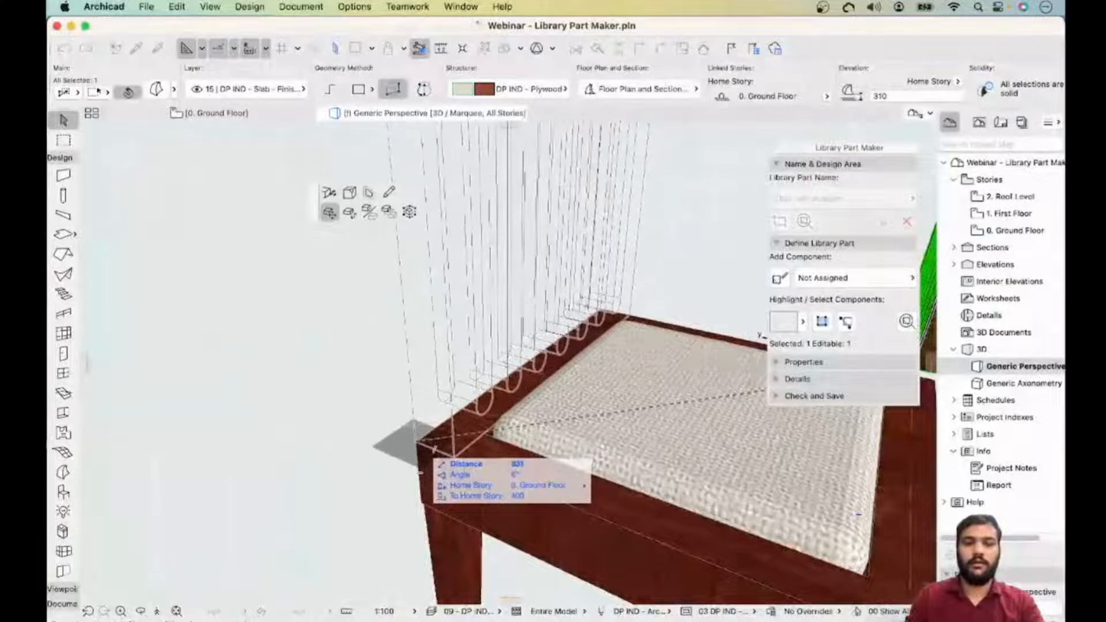
pyautogui.click(417, 443)
pyautogui.keyDown('shift'); pyautogui.moveTo(417, 443); pyautogui.dragTo(398, 421, button='middle'); pyautogui.keyUp('shift')
pyautogui.scroll(-5, 518, 406)
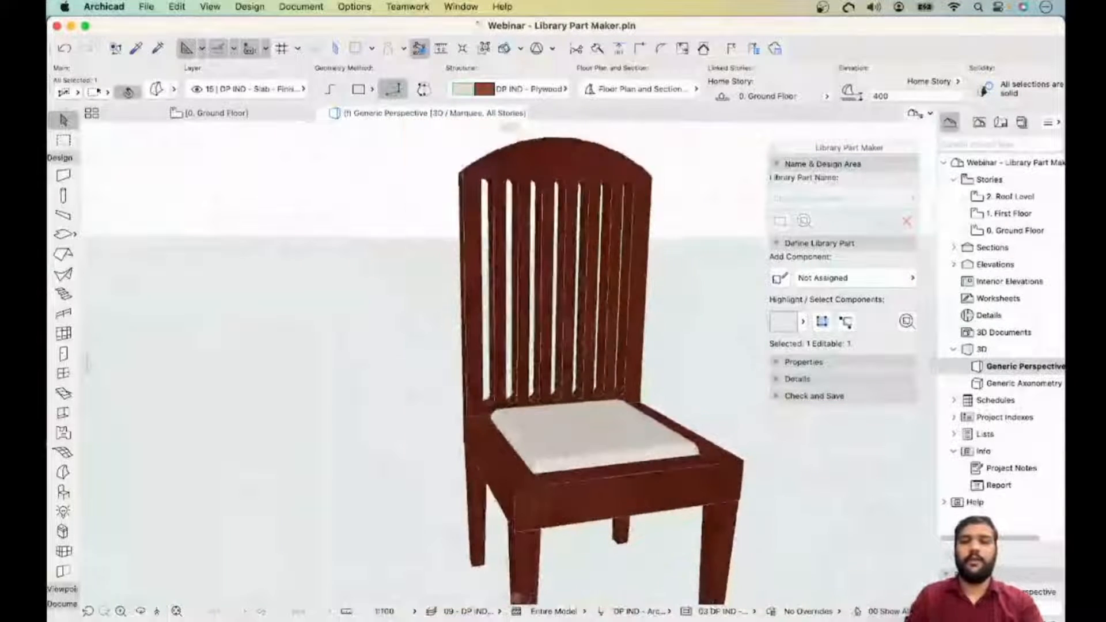
pyautogui.scroll(-5, 519, 403)
pyautogui.scroll(10, 519, 404)
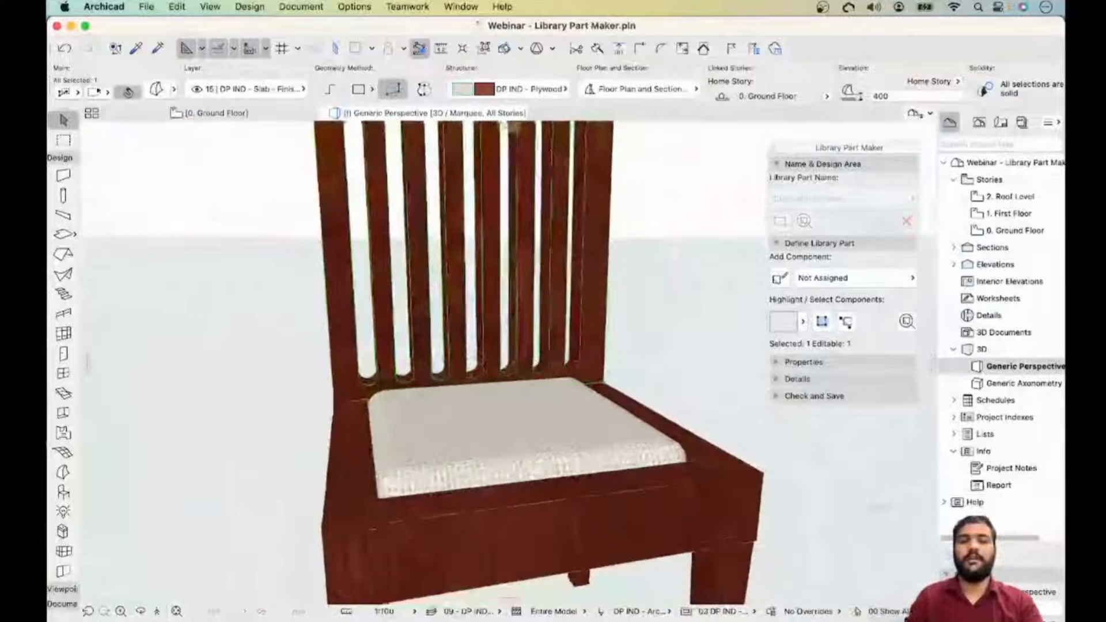
pyautogui.scroll(-10, 518, 403)
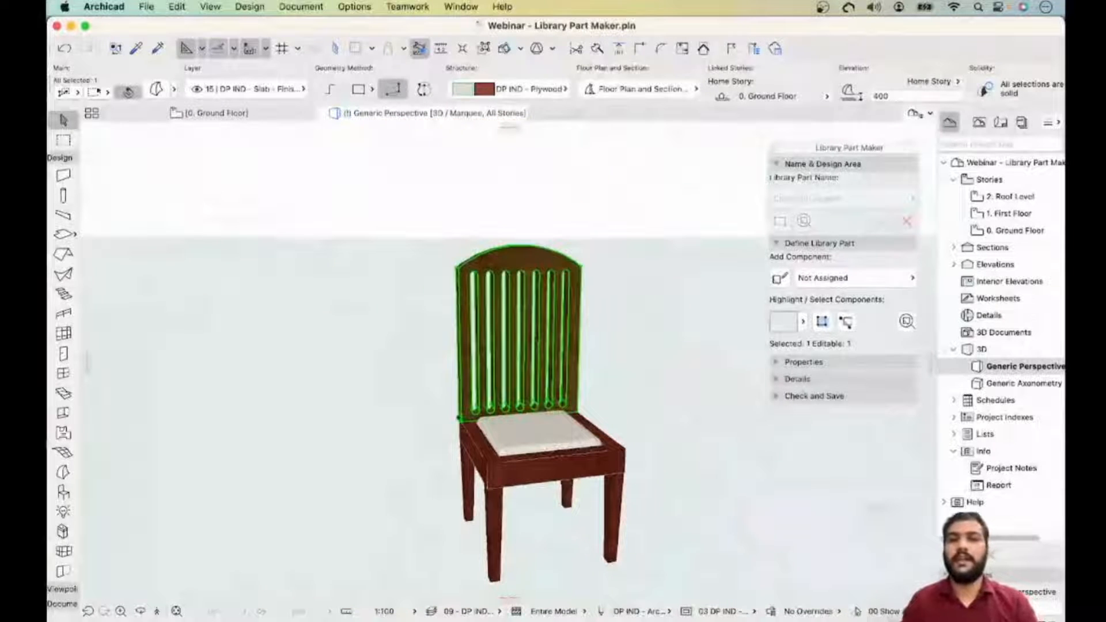
pyautogui.press('Escape')
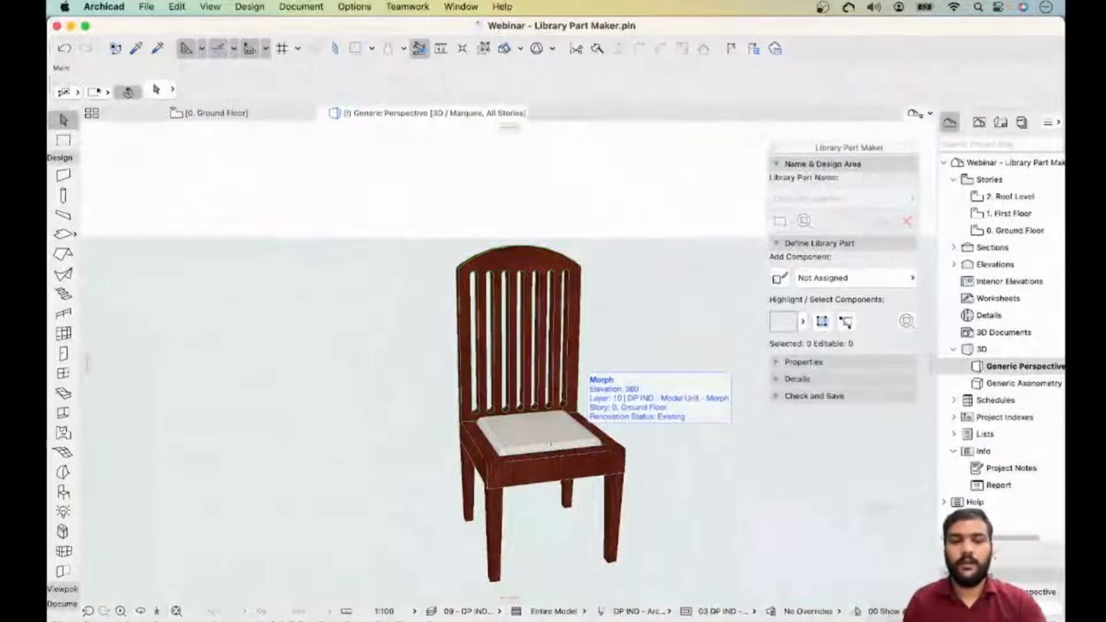
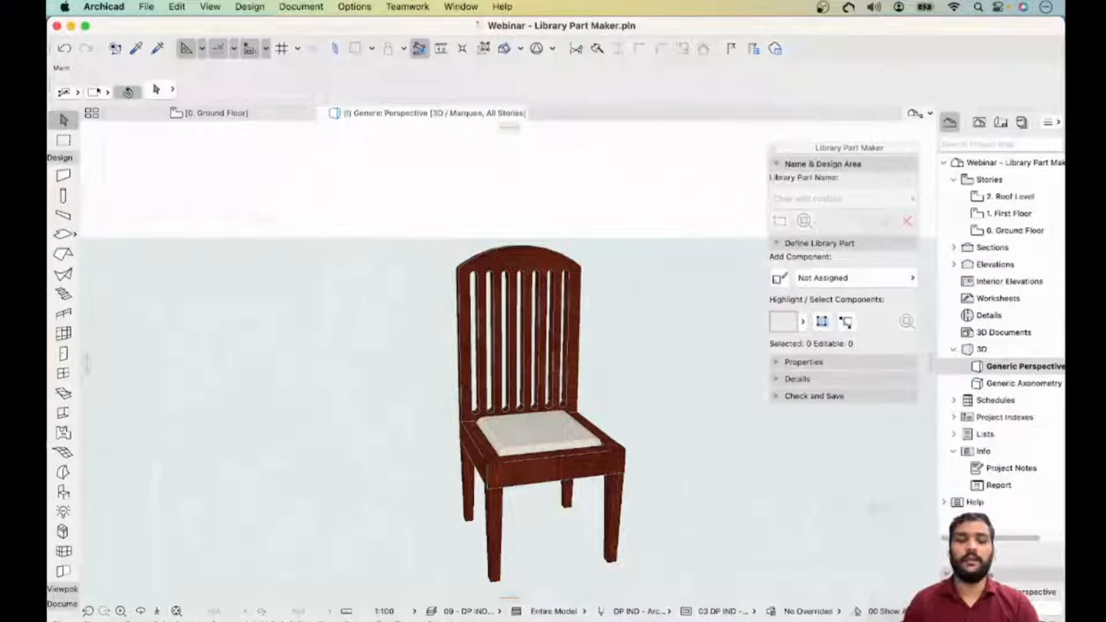
# - Move the seat frame slab and one leg column into the Chair with cushion design area
pyautogui.scroll(-3, 518, 414)
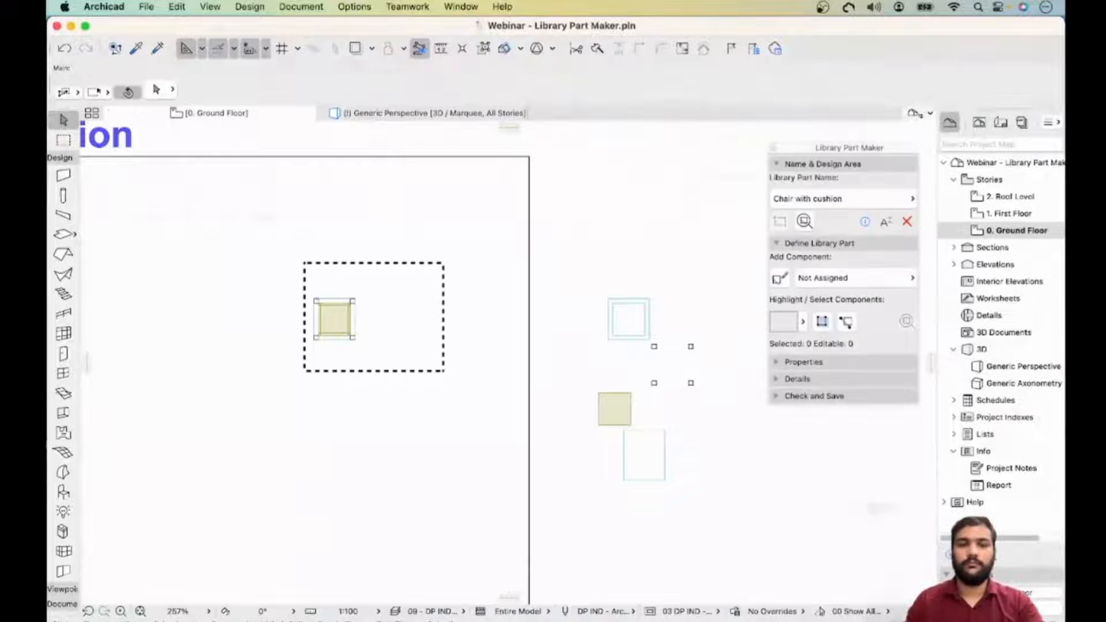
pyautogui.press('Escape')
pyautogui.moveTo(369, 357); pyautogui.dragTo(473, 327, button='middle')
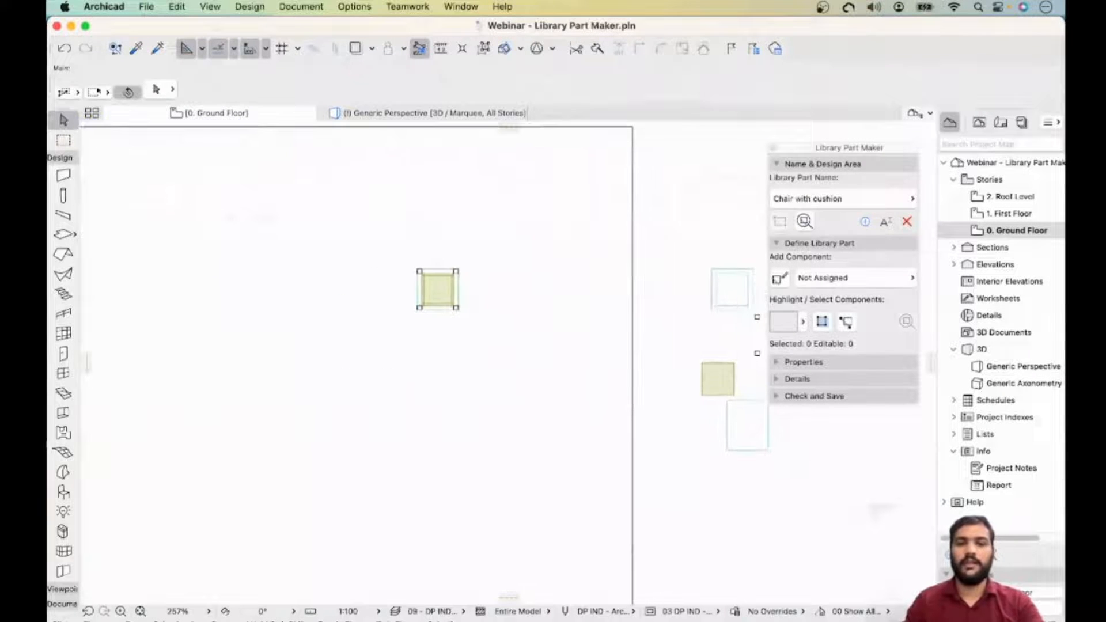
pyautogui.scroll(-2, 549, 371)
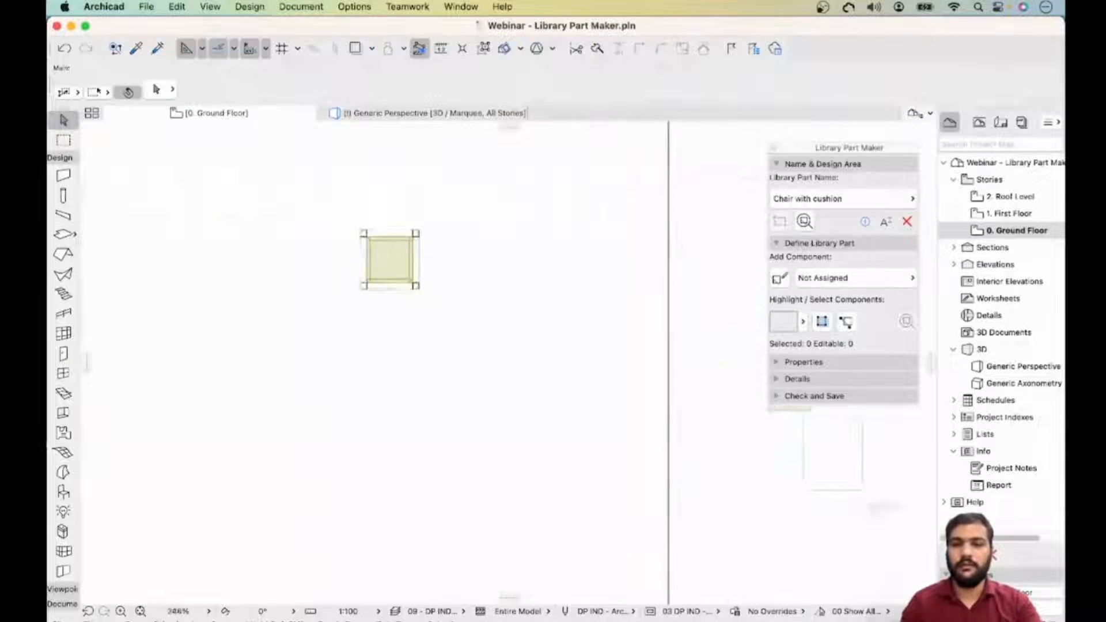
pyautogui.click(702, 288)
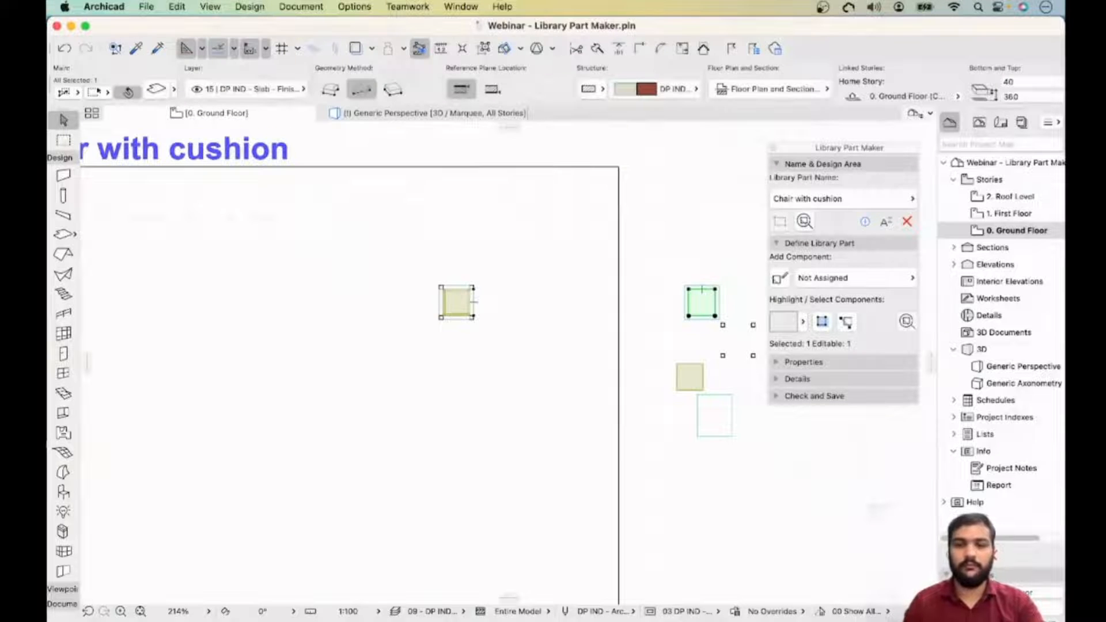
pyautogui.moveTo(724, 273); pyautogui.dragTo(660, 327)
pyautogui.click(719, 320)
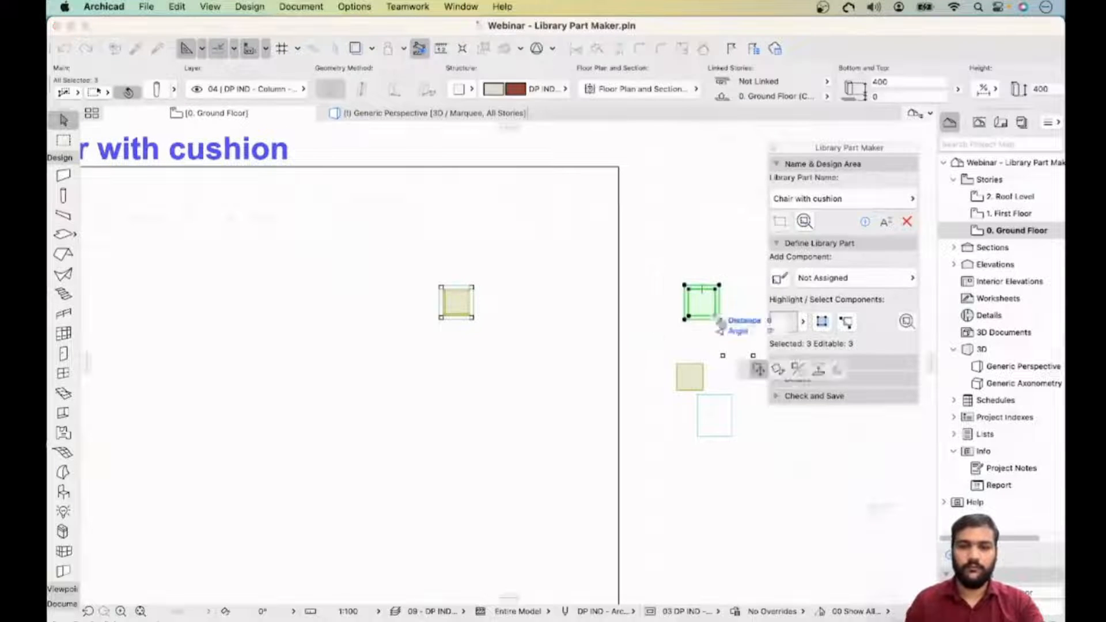
pyautogui.moveTo(305, 301); pyautogui.dragTo(375, 302, button='middle')
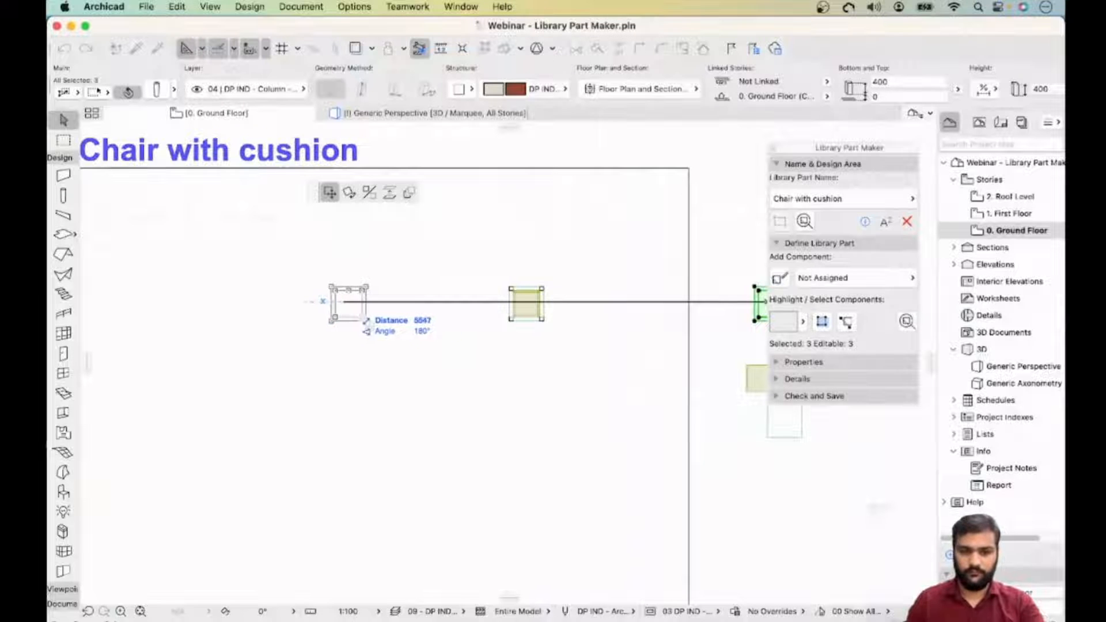
pyautogui.click(367, 321)
pyautogui.scroll(2, 367, 321)
pyautogui.moveTo(367, 321); pyautogui.dragTo(244, 313, button='middle')
pyautogui.press('Escape')
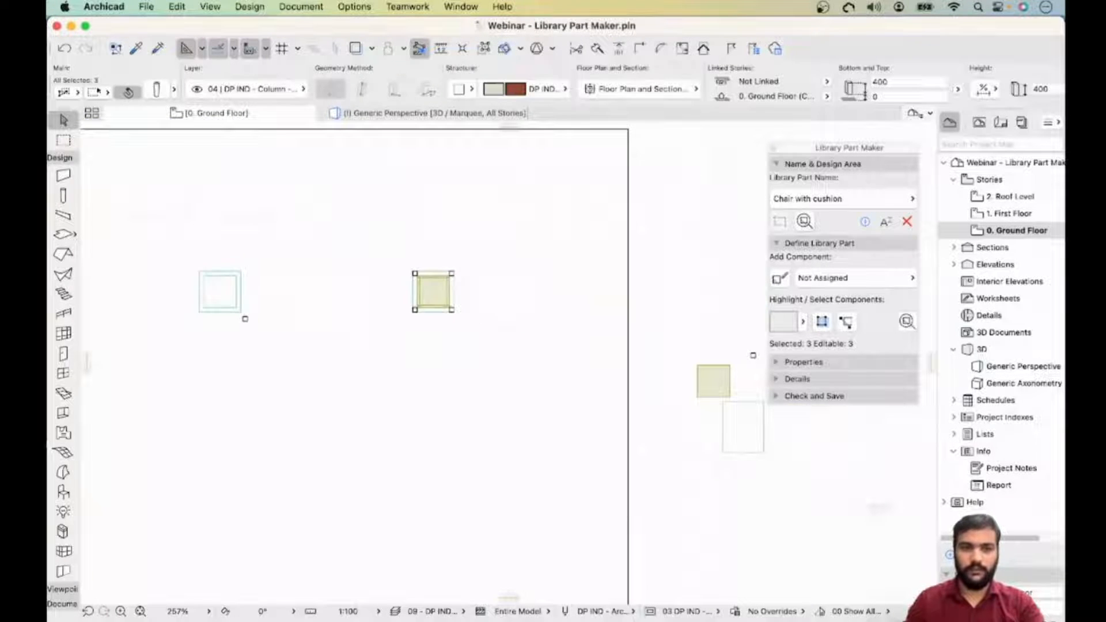
# - Move three leg columns into the design area, placing them at corners of the seat frame
pyautogui.scroll(-5, 506, 330)
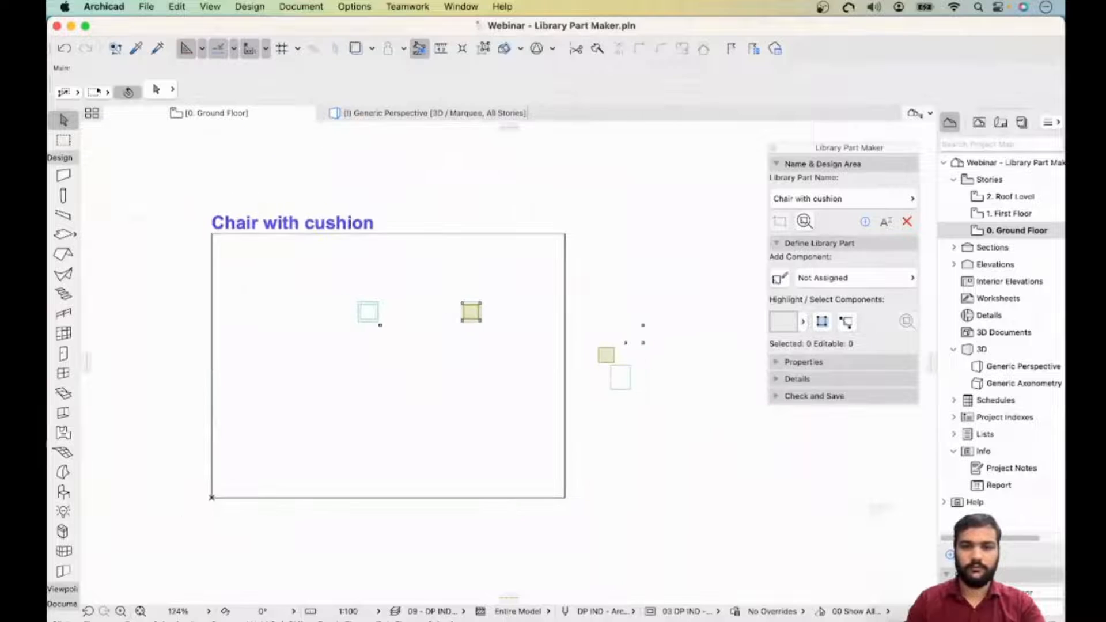
pyautogui.scroll(5, 380, 324)
pyautogui.moveTo(378, 346); pyautogui.dragTo(183, 329, button='middle')
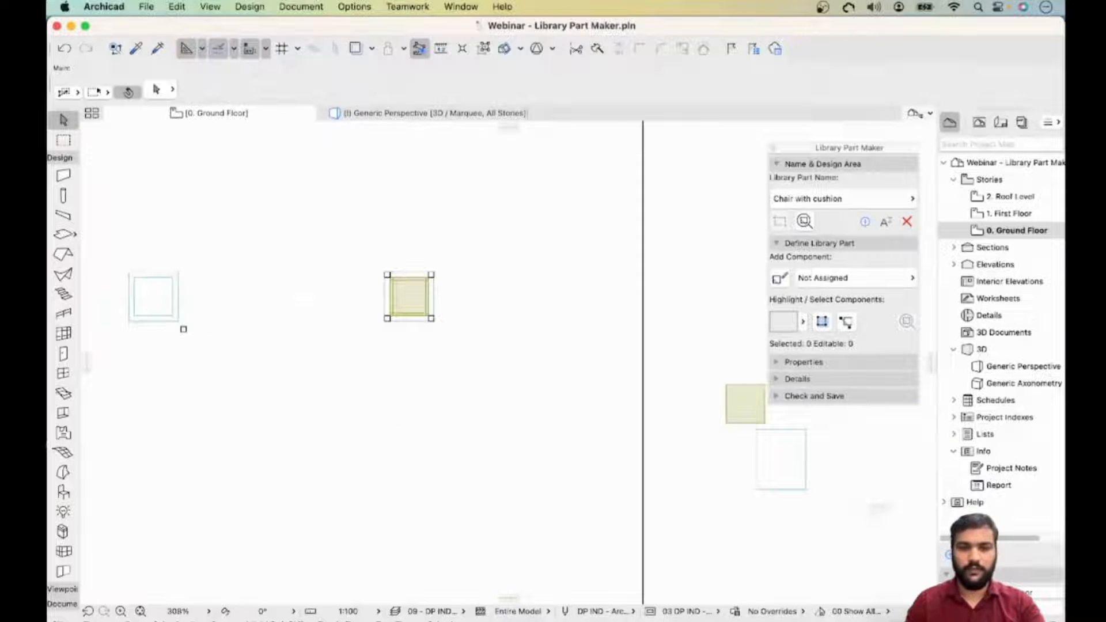
pyautogui.scroll(-3, 506, 340)
pyautogui.moveTo(658, 380); pyautogui.dragTo(709, 326)
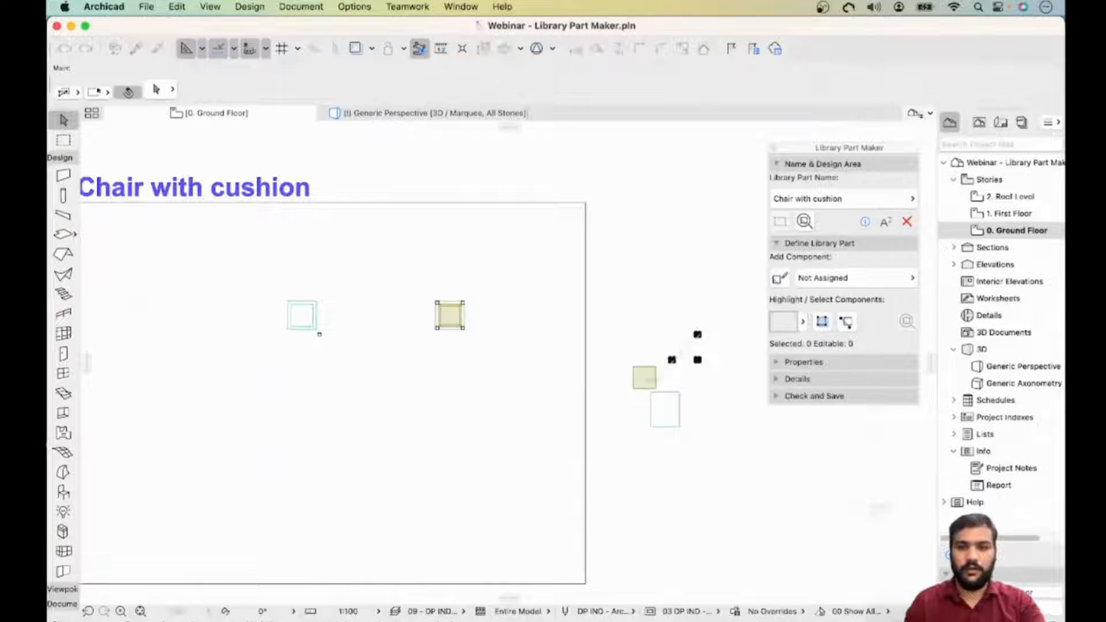
pyautogui.click(672, 360)
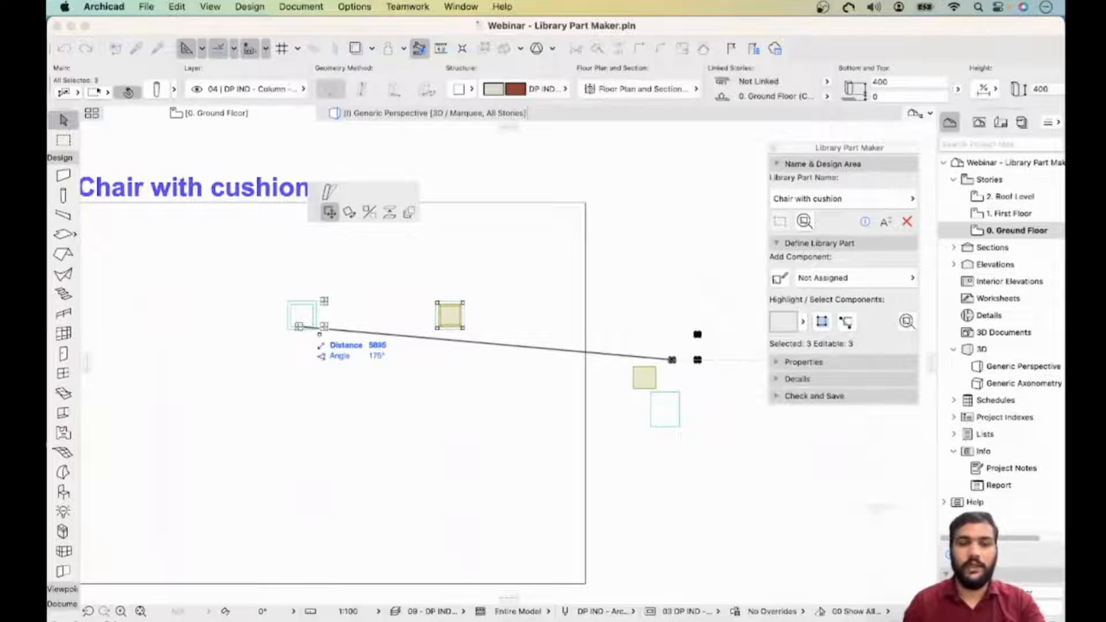
pyautogui.scroll(5, 323, 333)
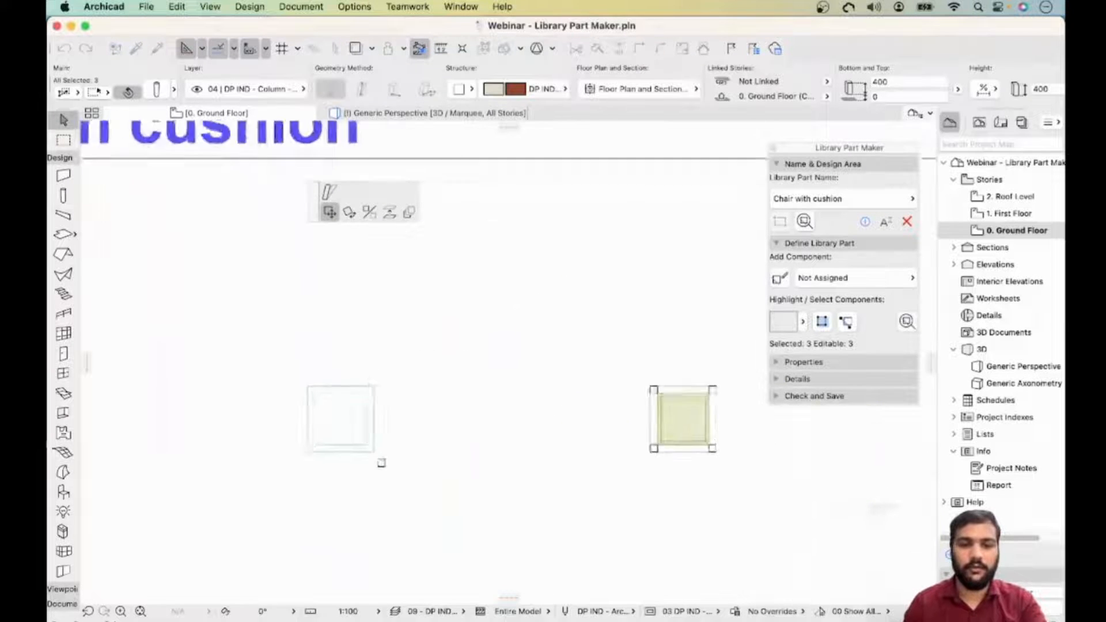
pyautogui.scroll(2, 308, 450)
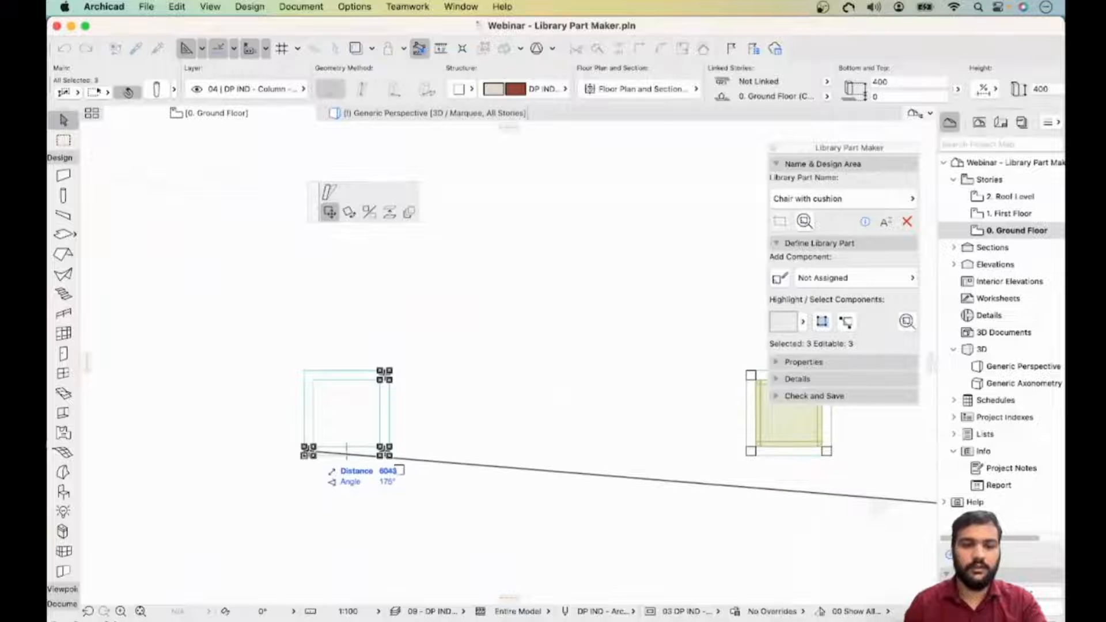
pyautogui.click(308, 450)
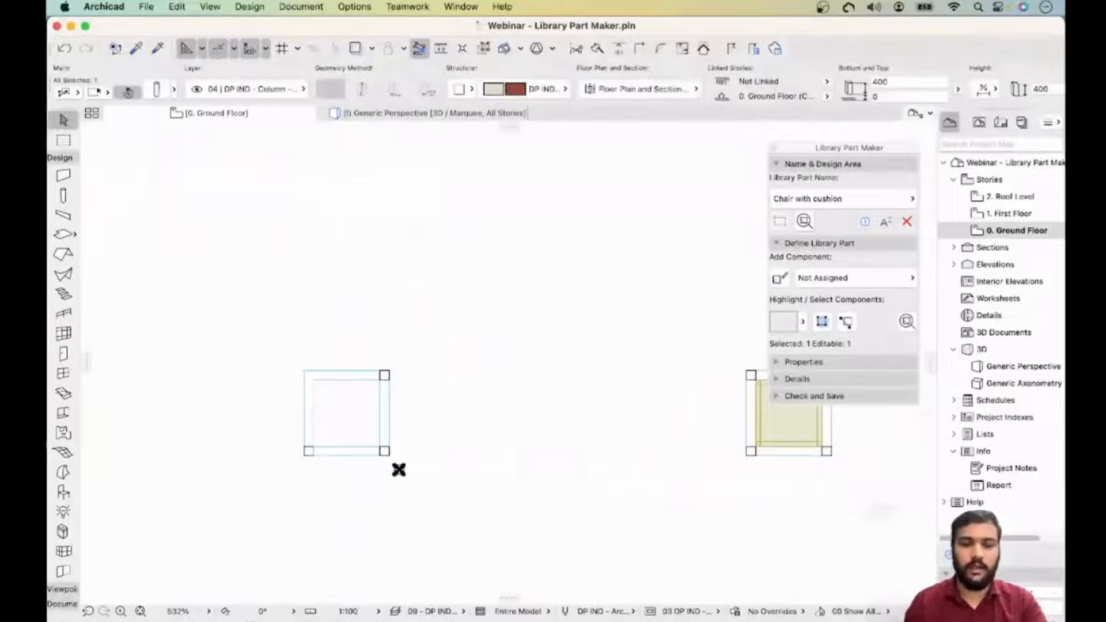
# - Move the remaining leg column onto the seat frame's last free corner
pyautogui.scroll(4, 398, 469)
pyautogui.click(404, 468)
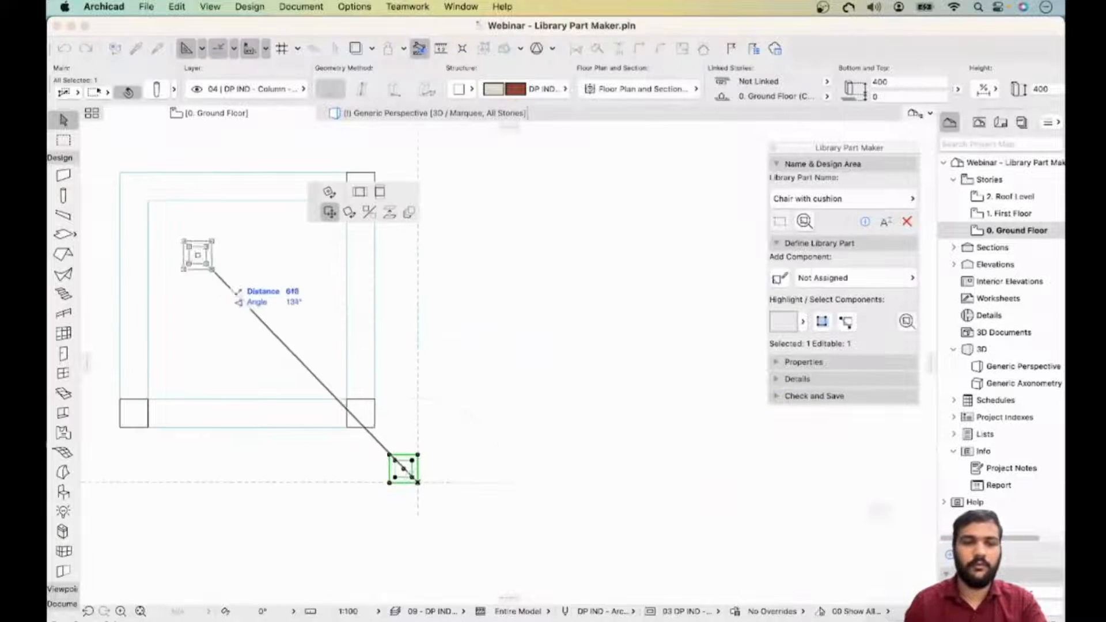
pyautogui.click(133, 186)
# - Move the cushion morph into the design area onto the seat frame
pyautogui.scroll(-5, 345, 382)
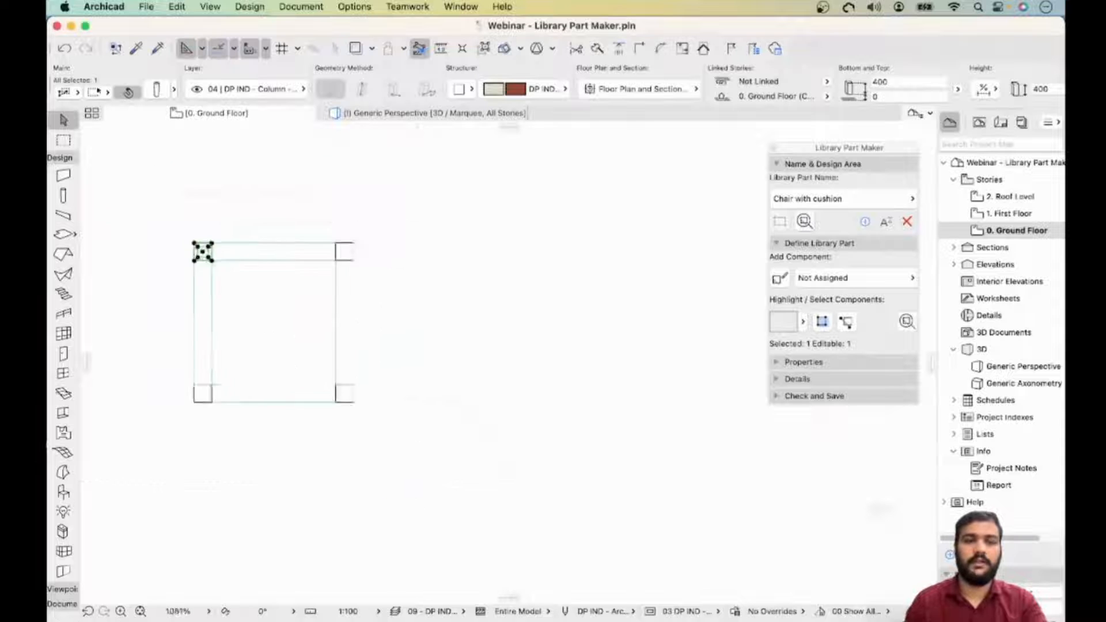
pyautogui.moveTo(355, 386); pyautogui.dragTo(197, 282, button='middle')
pyautogui.scroll(-2, 319, 315)
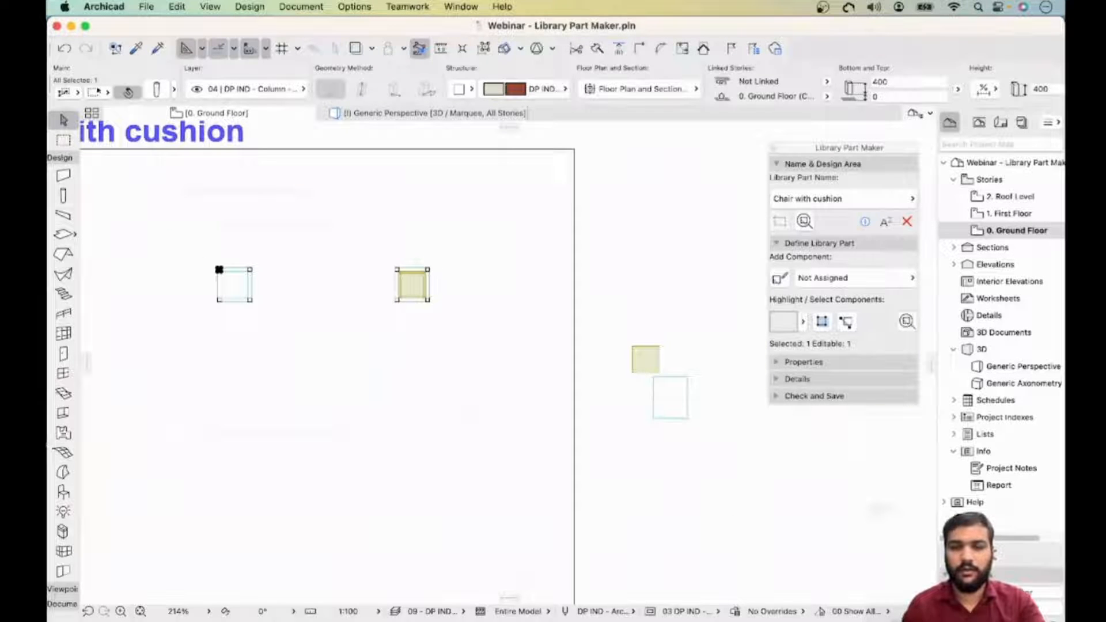
pyautogui.click(632, 373)
pyautogui.click(646, 363)
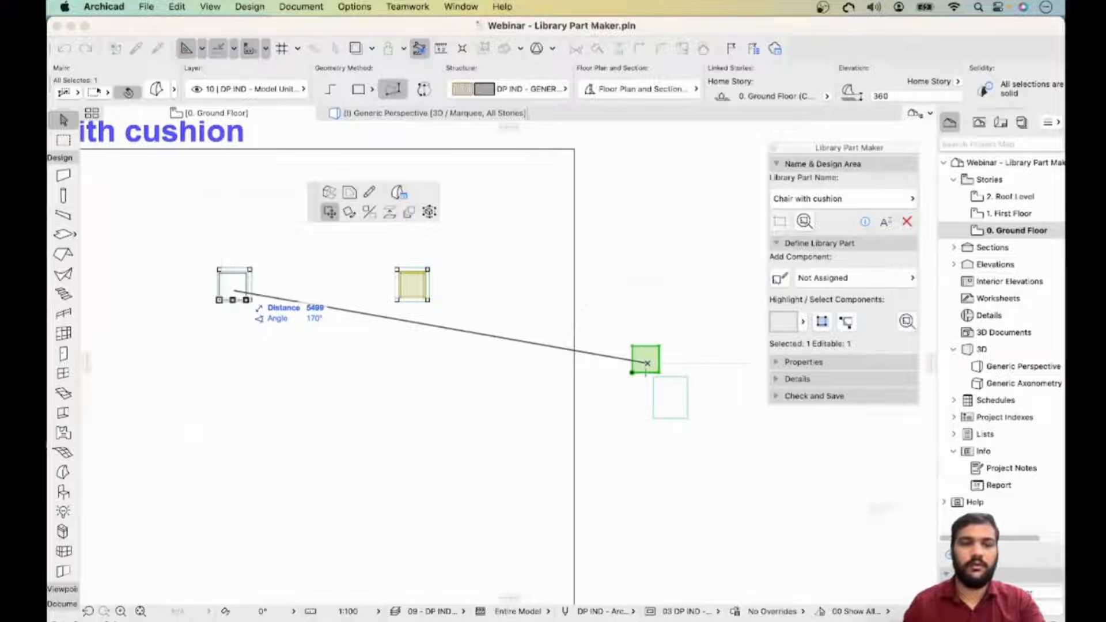
pyautogui.click(234, 291)
pyautogui.scroll(10, 238, 288)
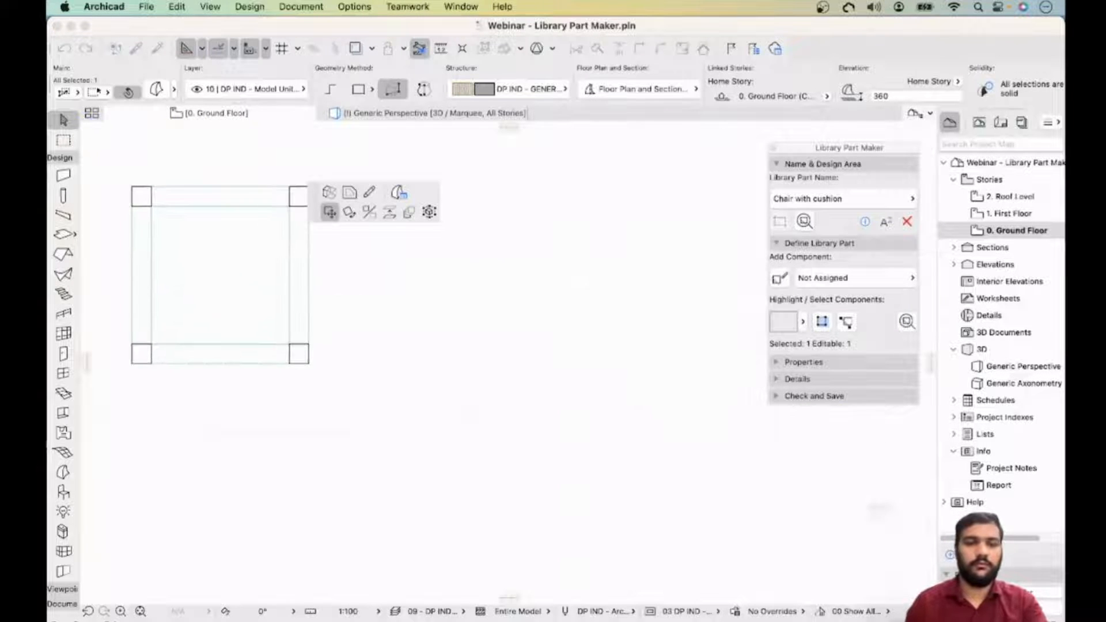
pyautogui.scroll(-7, 314, 388)
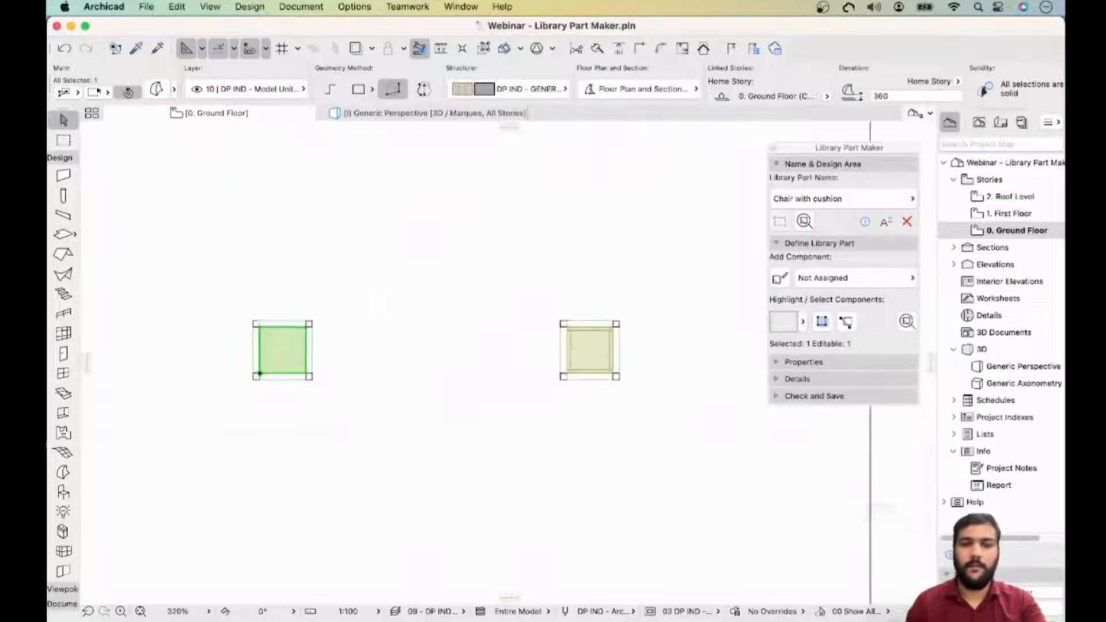
# - Move the rectangular backrest slab into the design area beside the seat
pyautogui.moveTo(314, 389); pyautogui.dragTo(78, 289, button='middle')
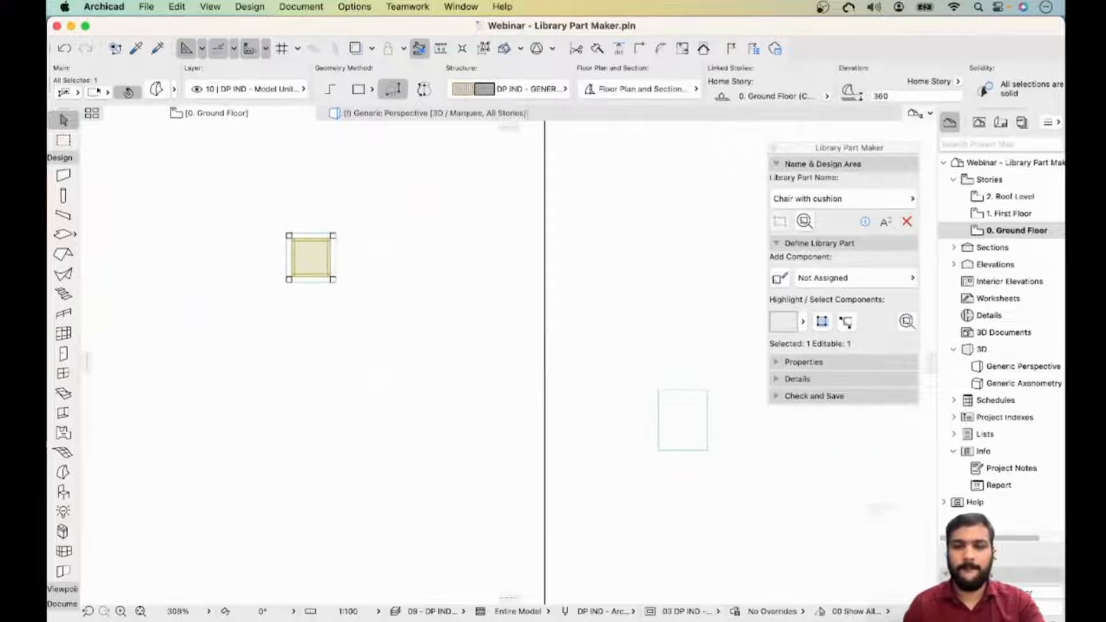
pyautogui.click(704, 420)
pyautogui.moveTo(704, 420); pyautogui.dragTo(779, 435, button='middle')
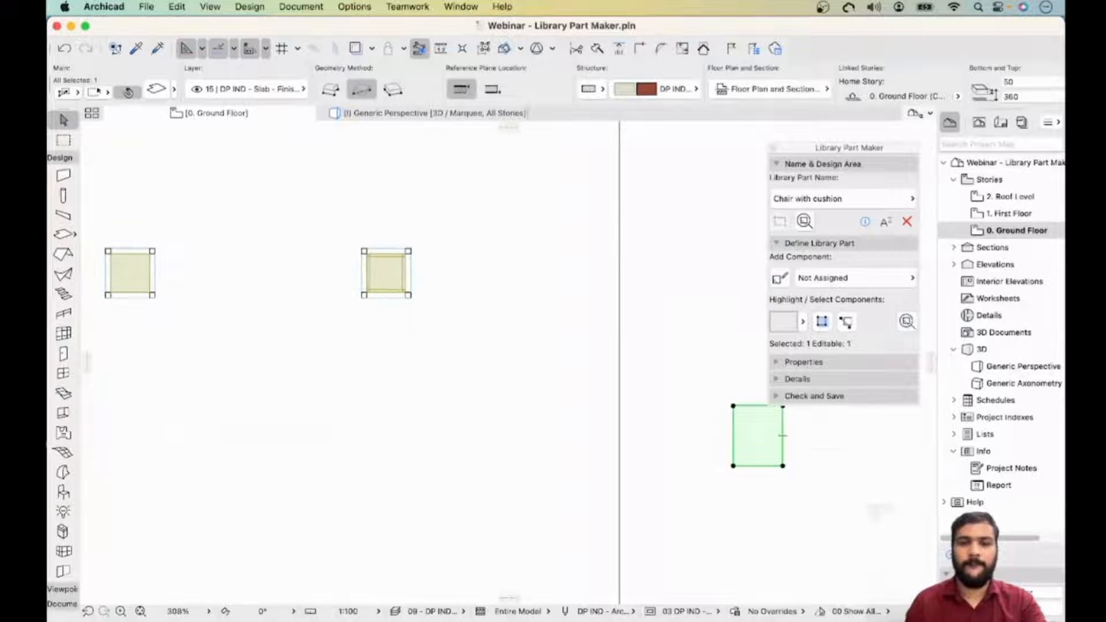
pyautogui.moveTo(733, 444); pyautogui.dragTo(174, 264)
pyautogui.moveTo(174, 264); pyautogui.dragTo(345, 330, button='middle')
pyautogui.press('Escape')
# - Marquee the seat assembly inside the design area and show it in the 3D window
pyautogui.click(63, 140)
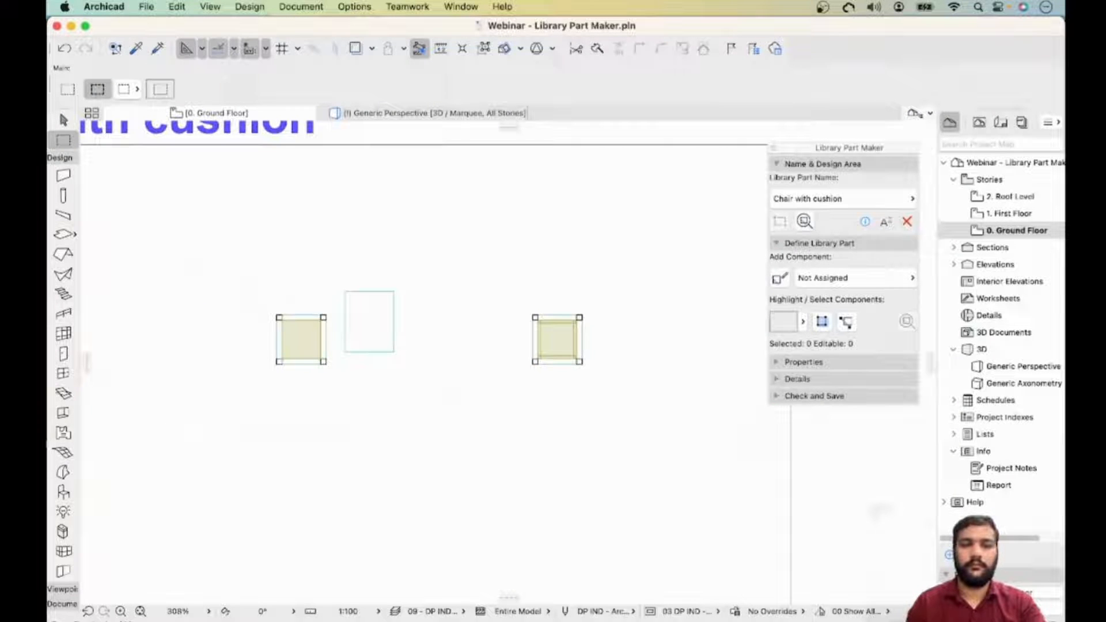
pyautogui.click(233, 247)
pyautogui.click(436, 400)
pyautogui.rightClick(436, 397)
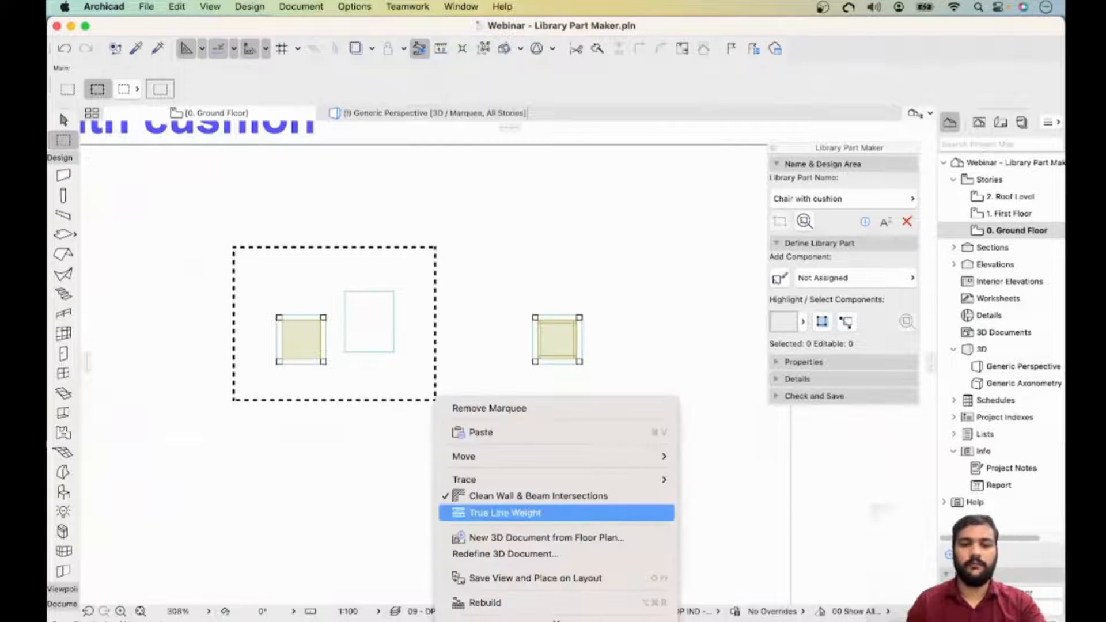
pyautogui.click(513, 578)
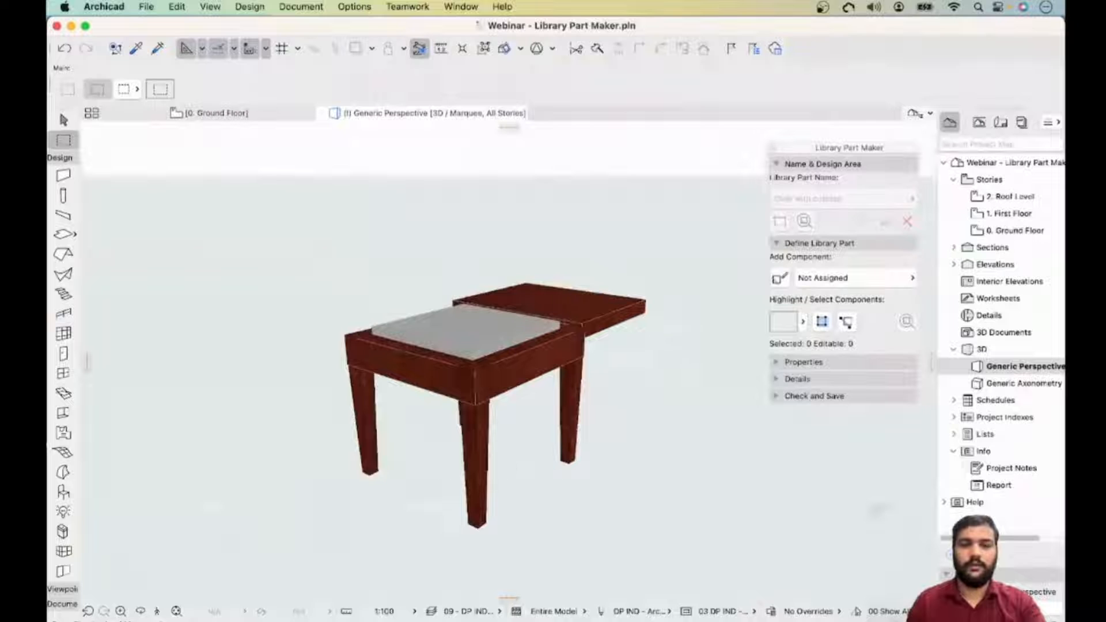
# - Select all four legs and set their segment to a uniform 30 × 30 section
pyautogui.click(63, 120)
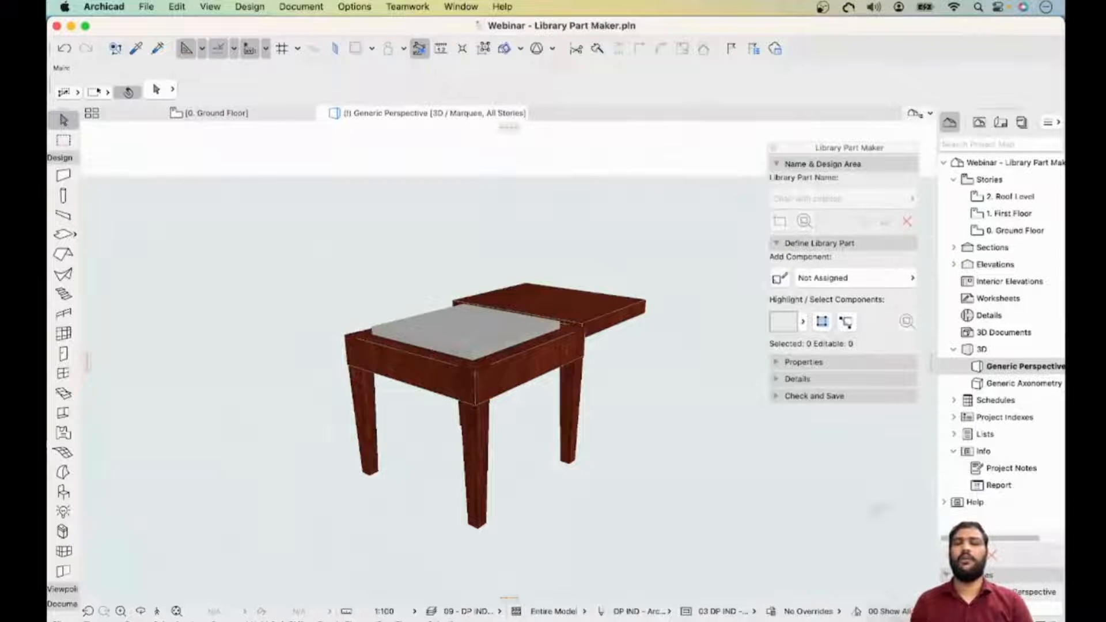
pyautogui.click(475, 448)
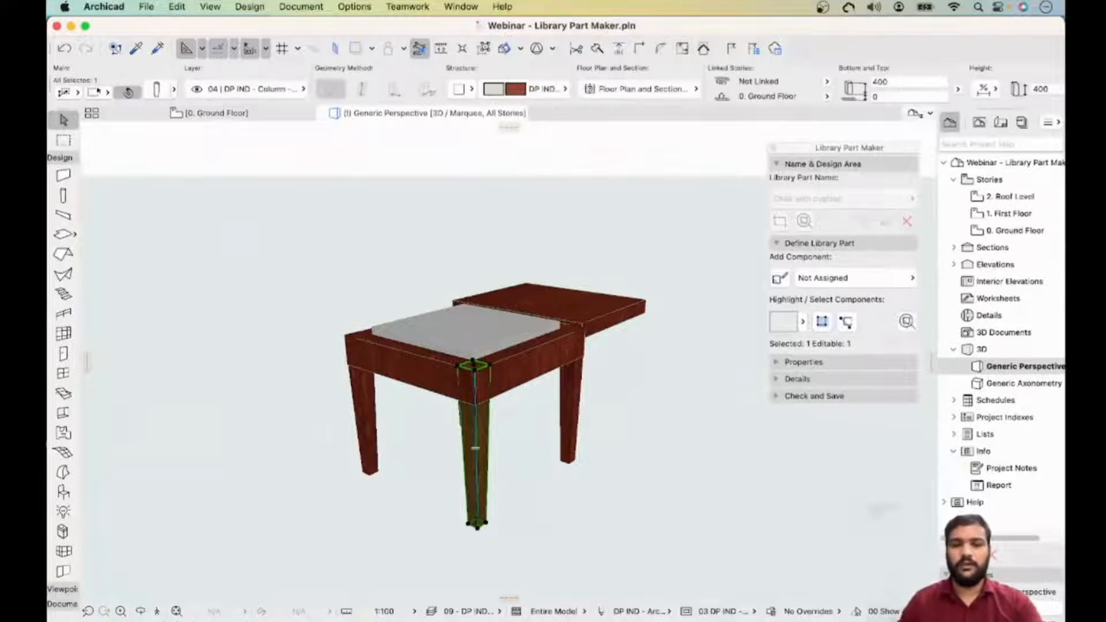
pyautogui.keyDown('shift'); pyautogui.click(569, 429); pyautogui.keyUp('shift')
pyautogui.keyDown('shift'); pyautogui.moveTo(569, 430); pyautogui.dragTo(555, 358, button='middle'); pyautogui.keyUp('shift')
pyautogui.keyDown('shift'); pyautogui.click(480, 415); pyautogui.keyUp('shift')
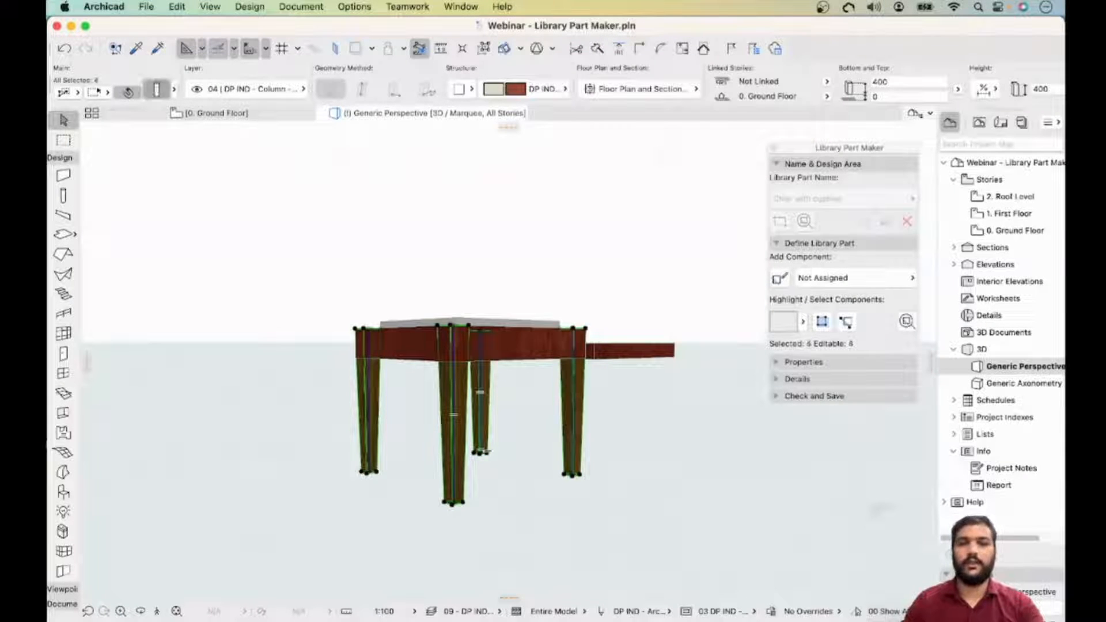
pyautogui.press('super+t')
pyautogui.click(373, 114)
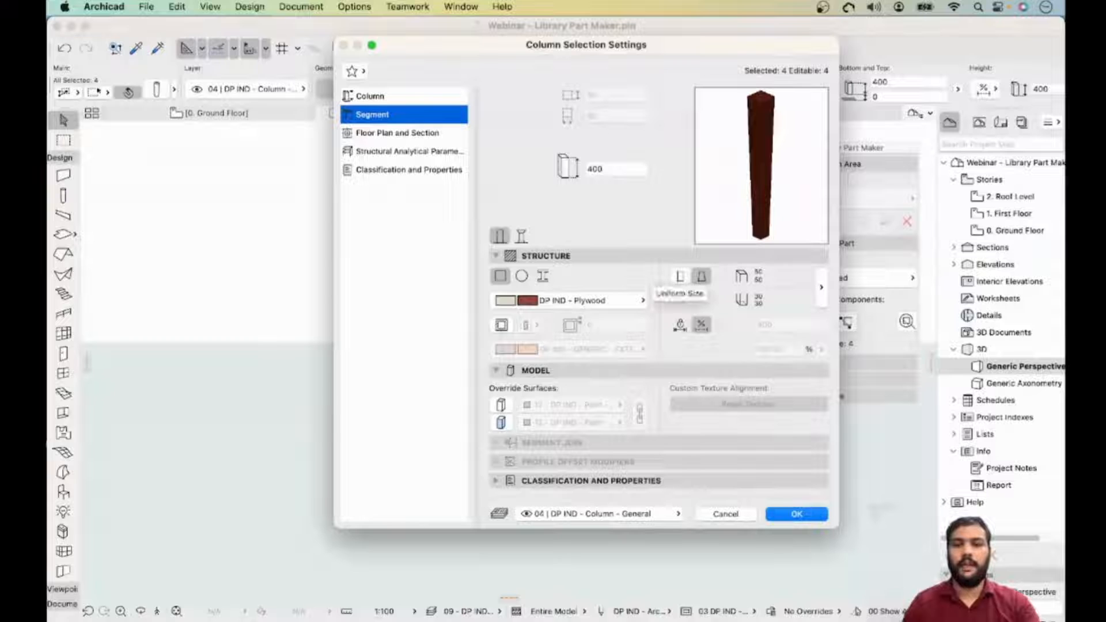
pyautogui.click(681, 276)
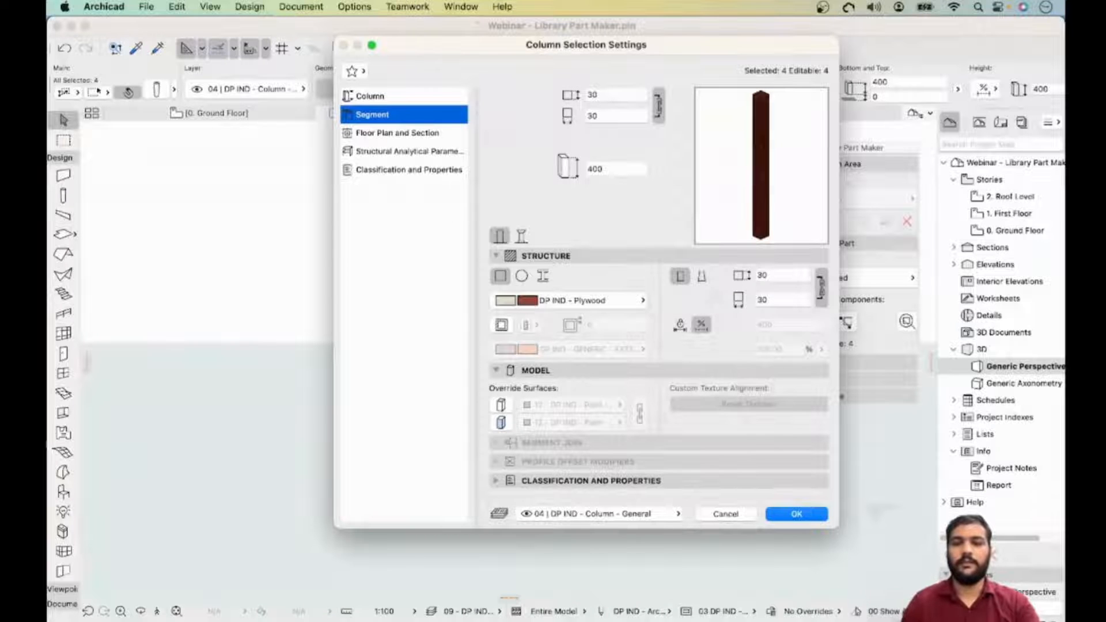
pyautogui.press('Return')
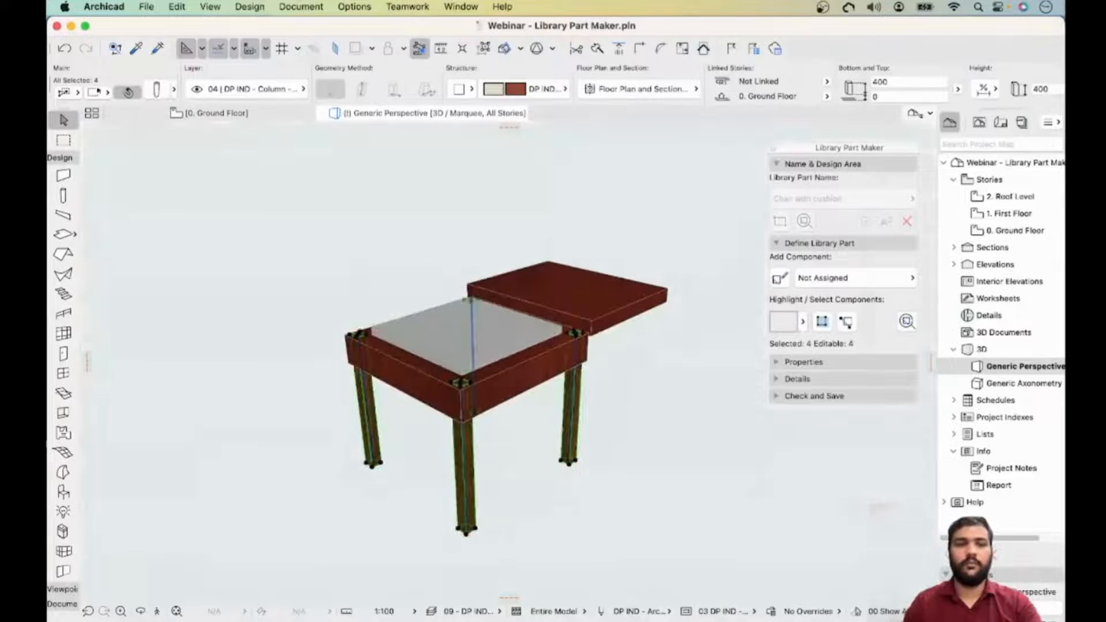
# - In the floor plan, select the four chair legs and set their cross-section size to 50
pyautogui.click(216, 114)
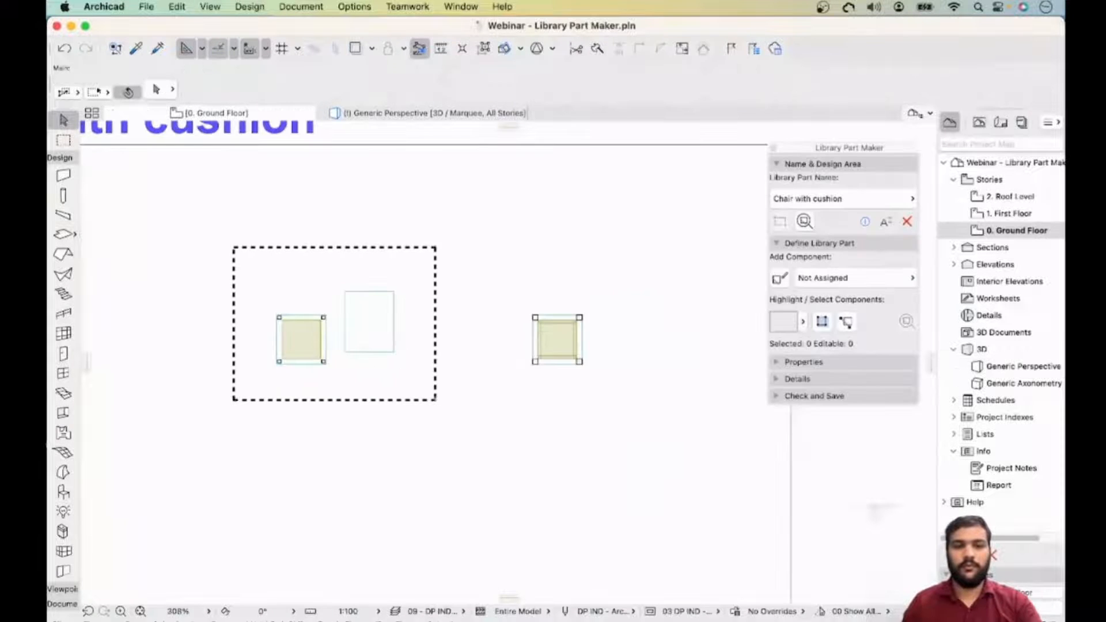
pyautogui.press('Escape')
pyautogui.scroll(-3, 283, 324)
pyautogui.scroll(10, 283, 323)
pyautogui.scroll(2, 283, 319)
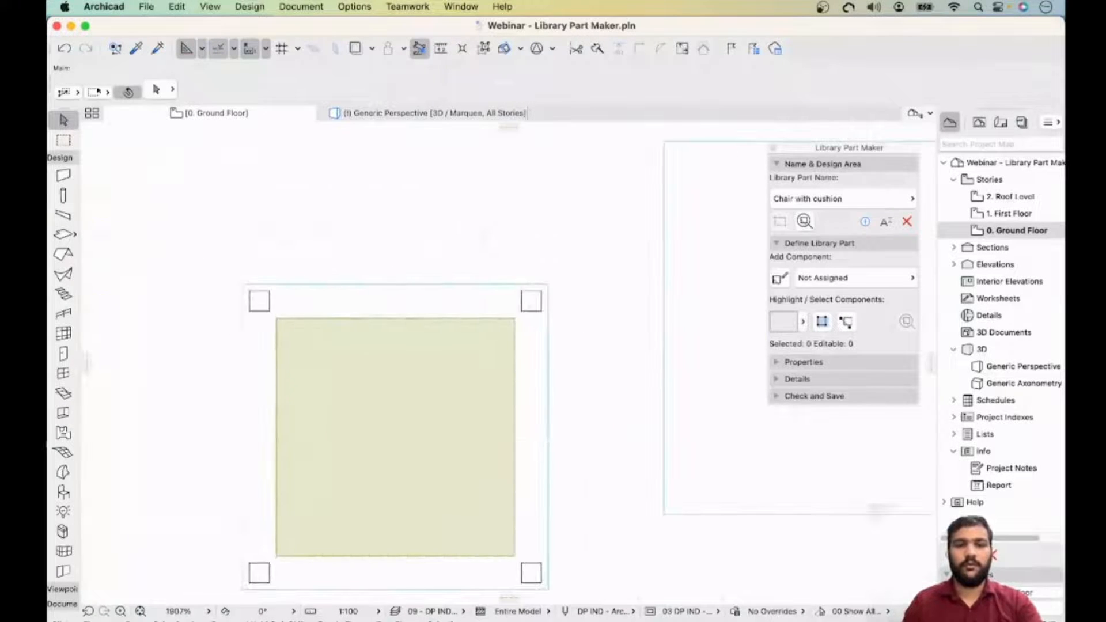
pyautogui.click(259, 300)
pyautogui.keyDown('shift'); pyautogui.click(260, 572); pyautogui.keyUp('shift')
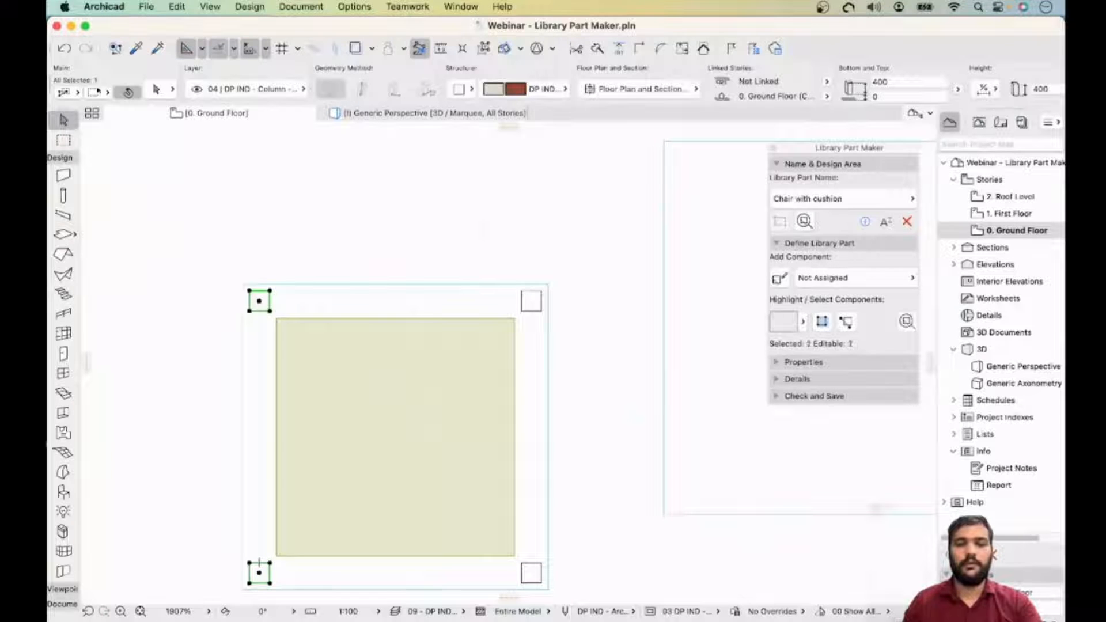
pyautogui.keyDown('shift'); pyautogui.click(531, 301); pyautogui.keyUp('shift')
pyautogui.keyDown('shift'); pyautogui.click(532, 573); pyautogui.keyUp('shift')
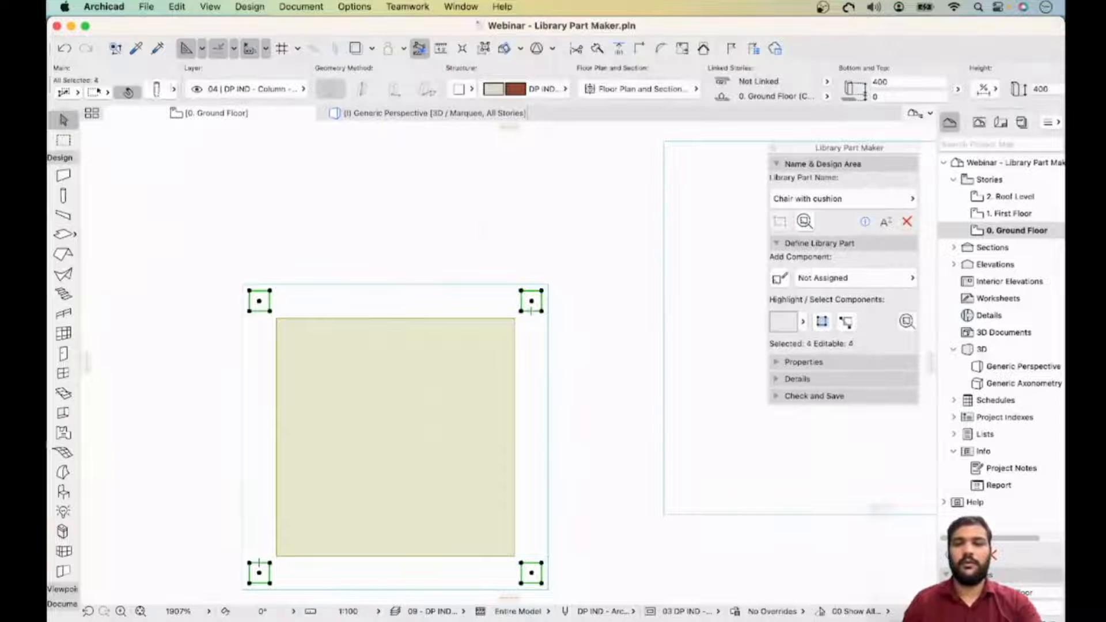
pyautogui.hscroll(5, 490, 89)
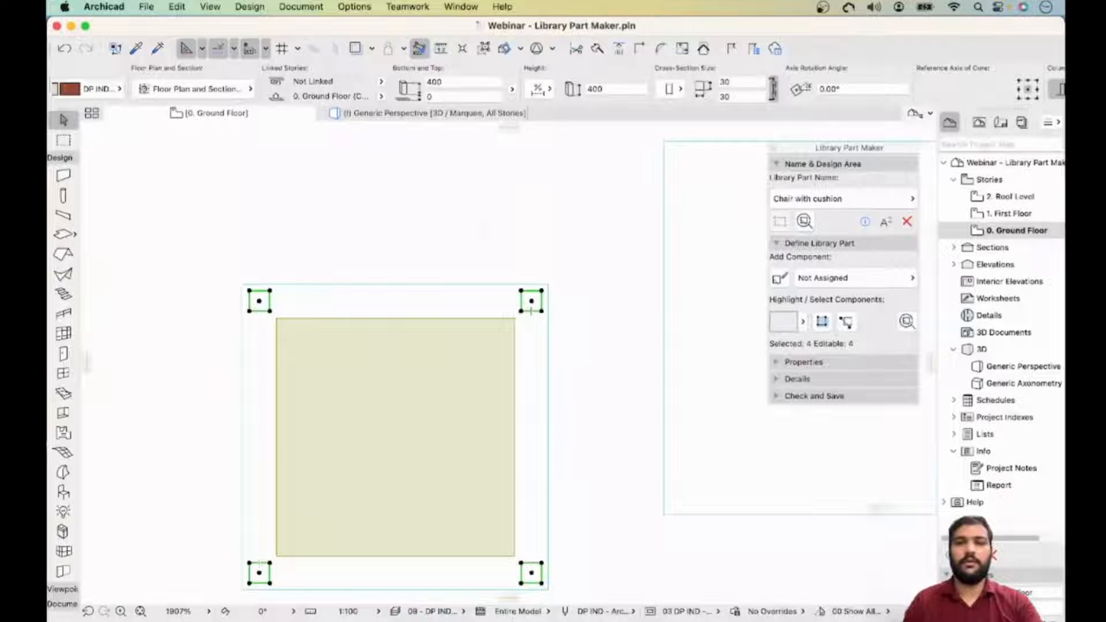
pyautogui.click(740, 82)
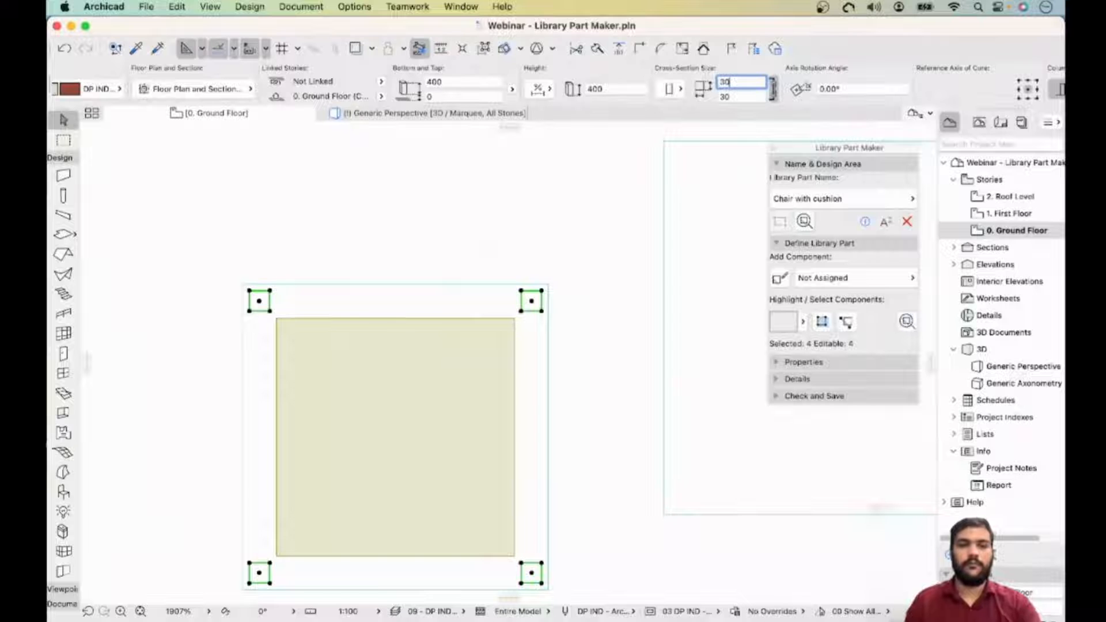
pyautogui.press('Escape')
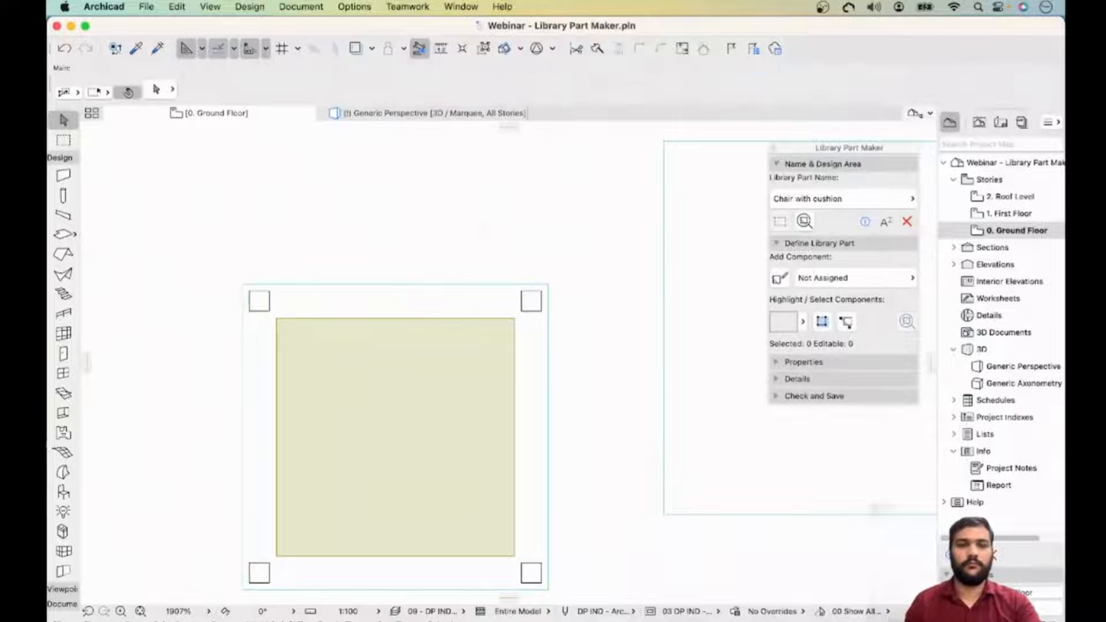
pyautogui.click(260, 299)
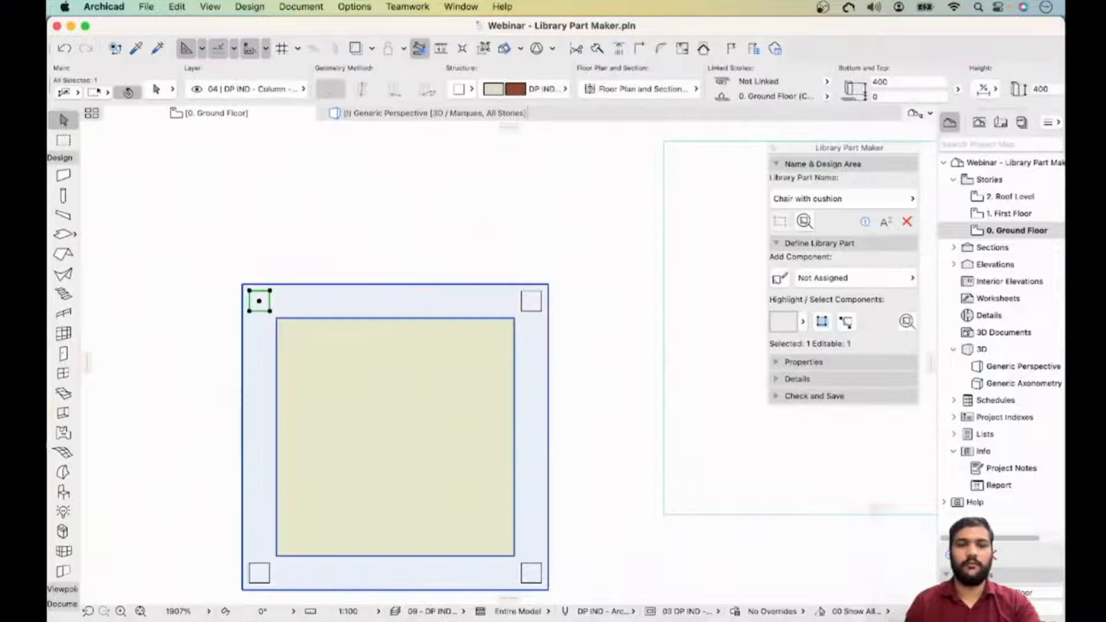
pyautogui.keyDown('shift'); pyautogui.click(532, 301); pyautogui.keyUp('shift')
pyautogui.keyDown('shift'); pyautogui.click(260, 573); pyautogui.keyUp('shift')
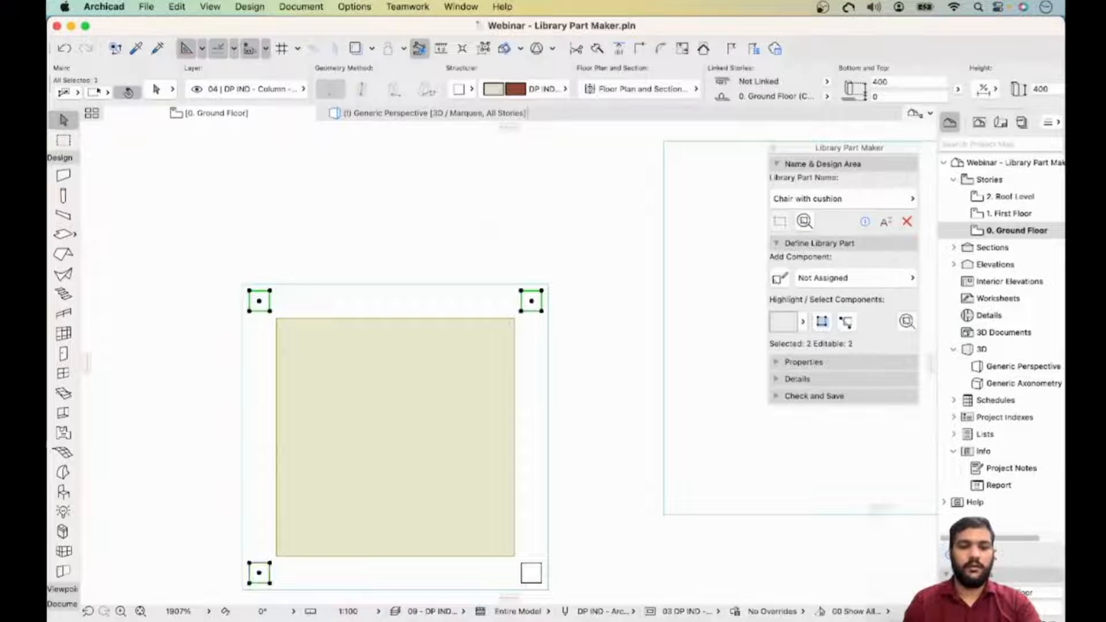
pyautogui.keyDown('shift'); pyautogui.click(521, 573); pyautogui.keyUp('shift')
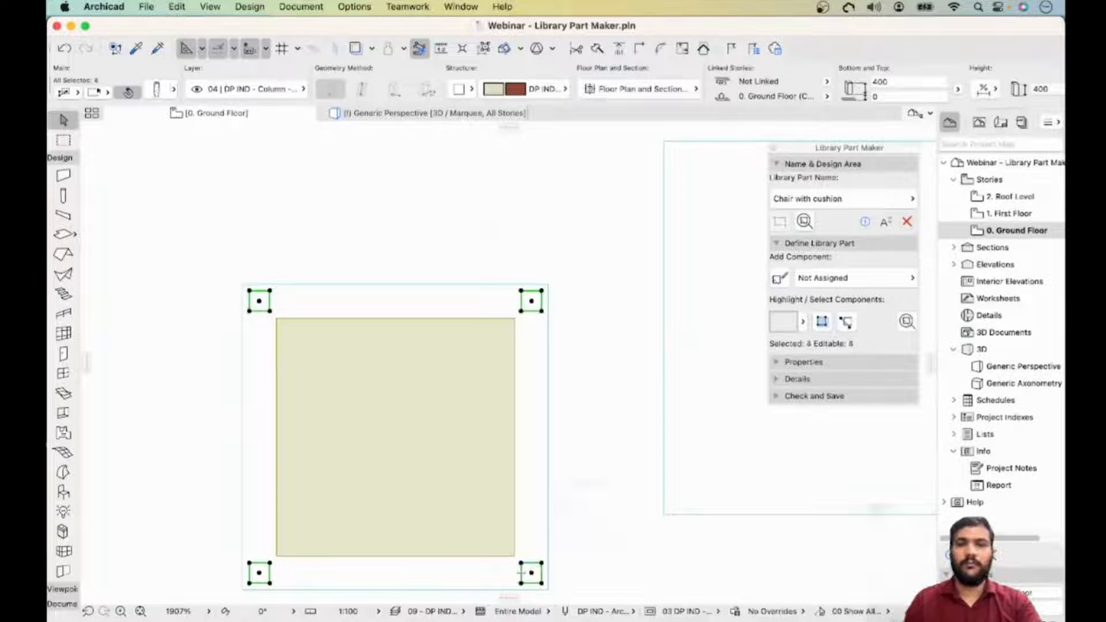
pyautogui.scroll(-10, 171, 92)
pyautogui.click(583, 82)
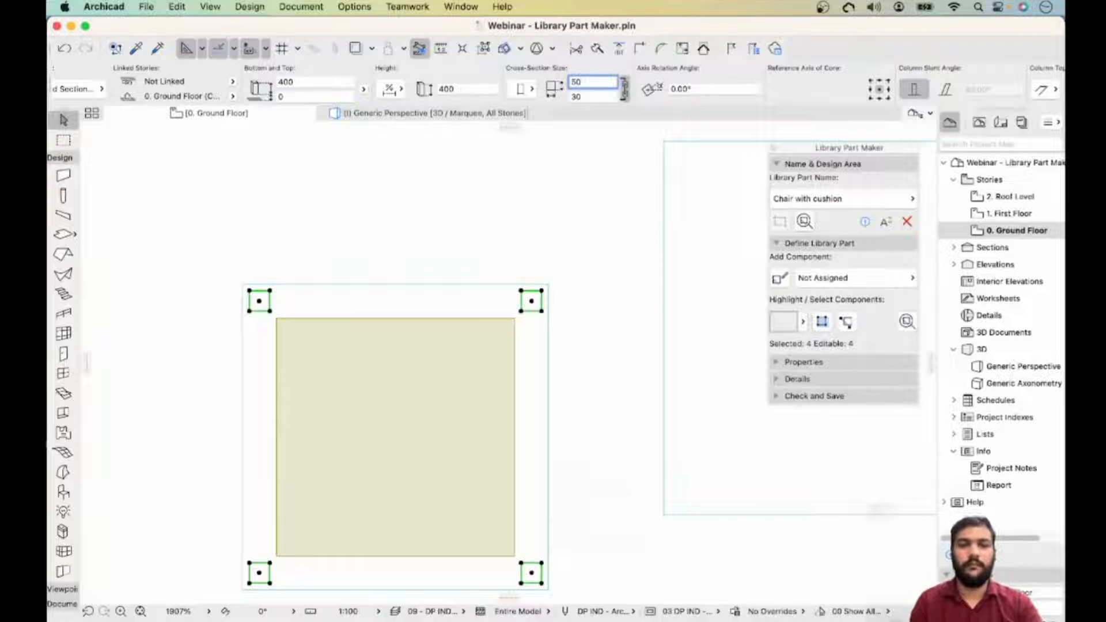
pyautogui.write('50')
pyautogui.press('Return')
pyautogui.press('Escape')
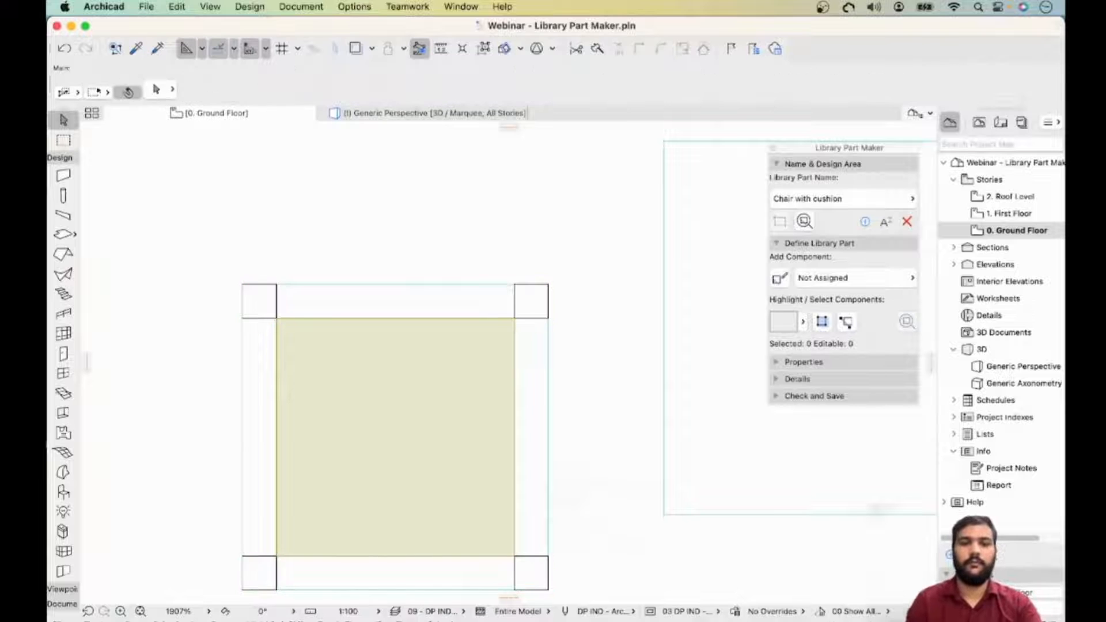
# - Try to rotate the backrest slab upright in the 3D window
pyautogui.press('F3')
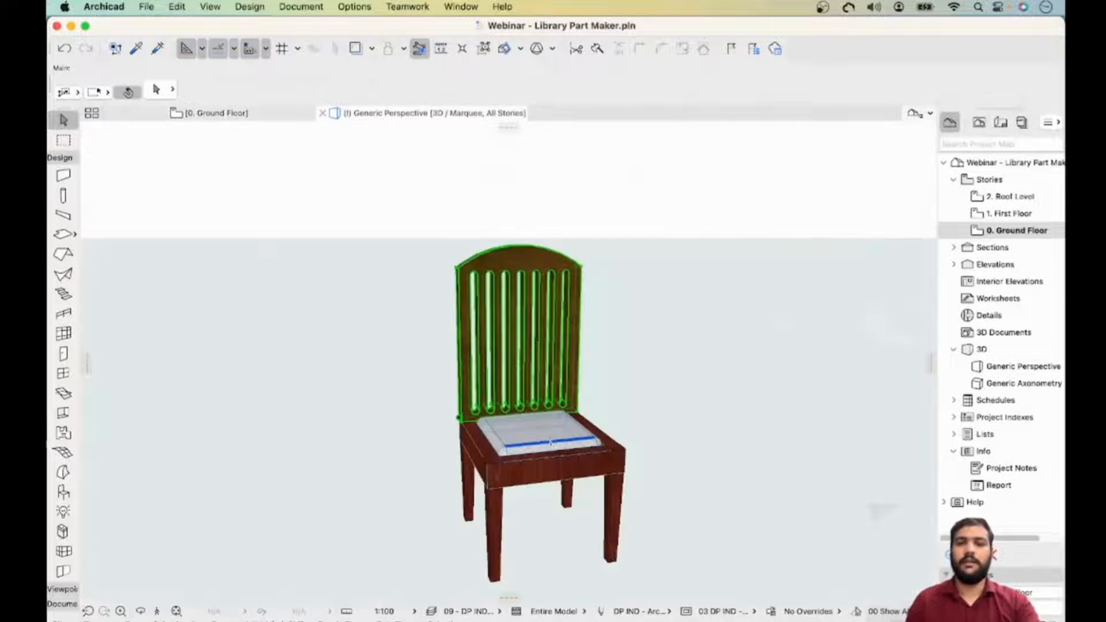
pyautogui.press('Escape')
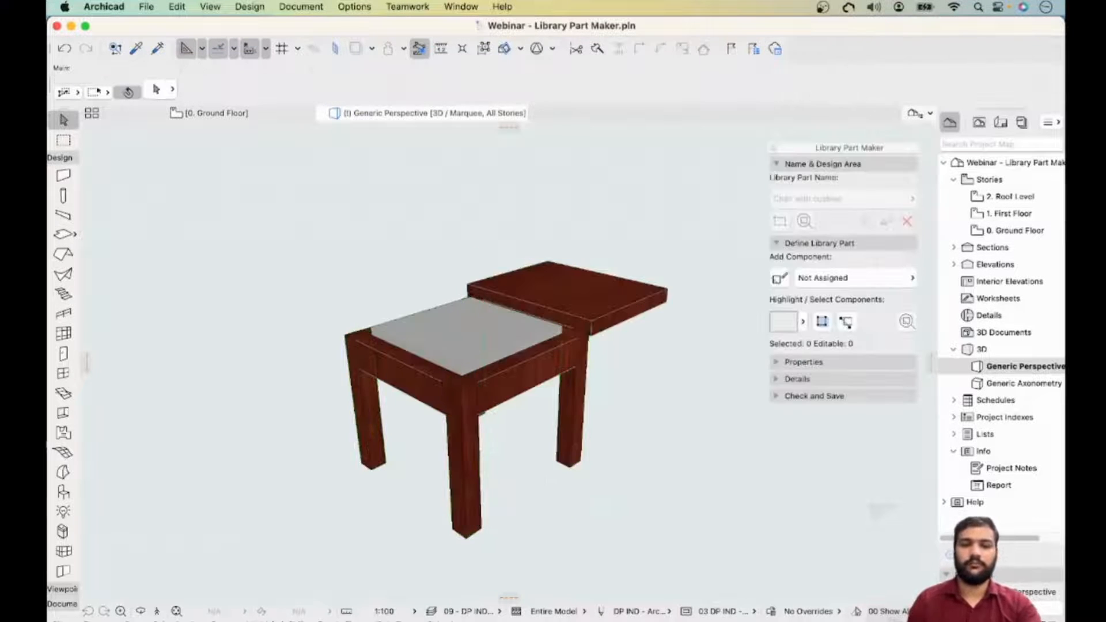
pyautogui.keyDown('shift'); pyautogui.moveTo(507, 345); pyautogui.dragTo(532, 392, button='middle'); pyautogui.keyUp('shift')
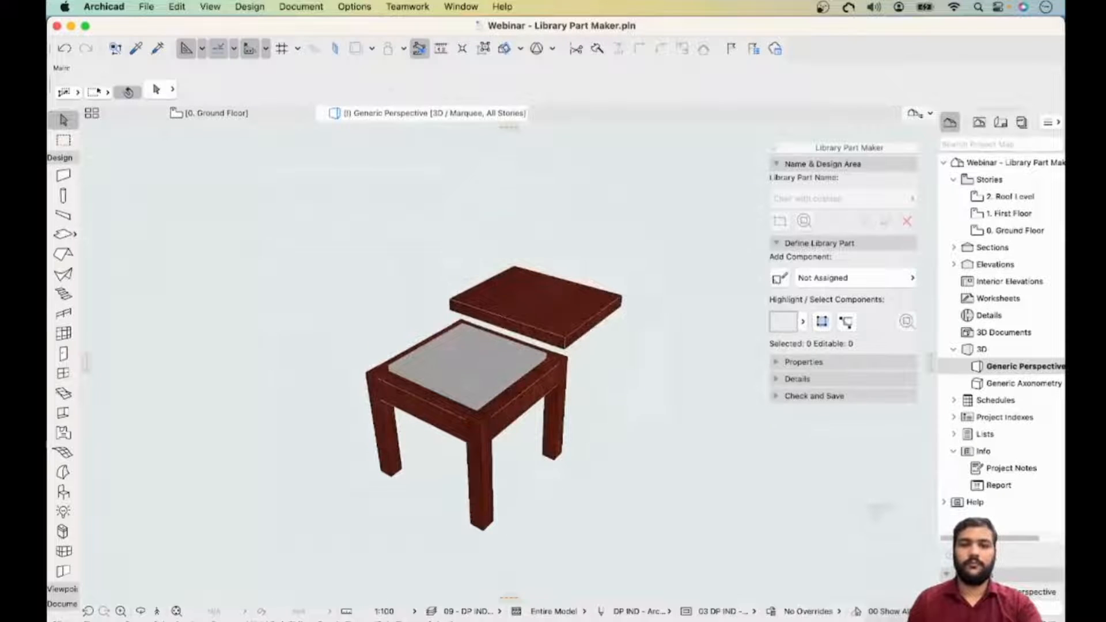
pyautogui.click(503, 316)
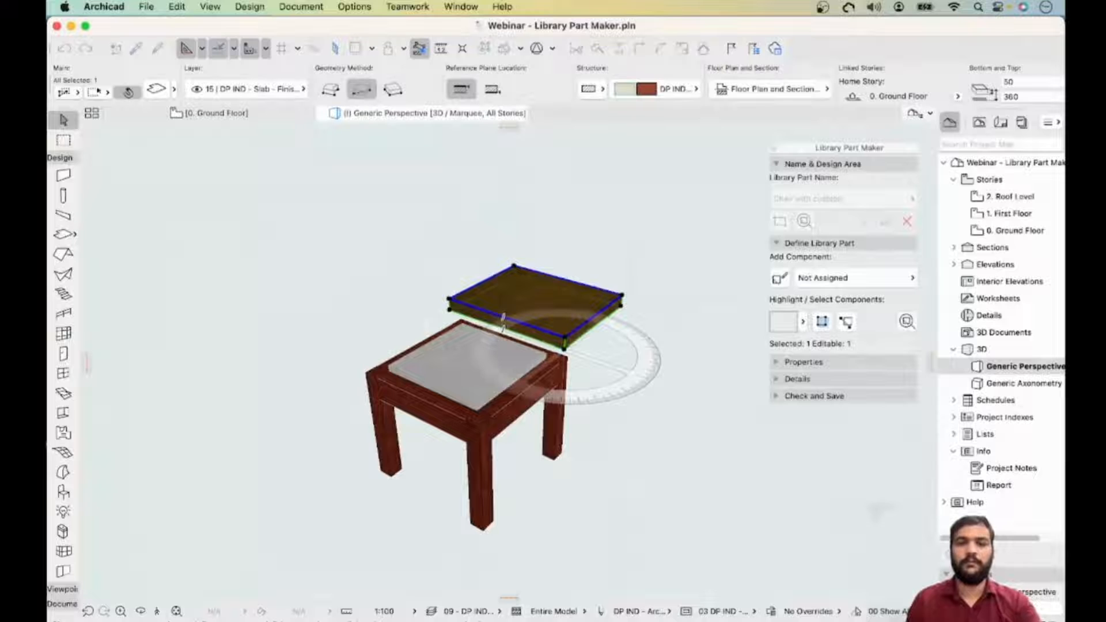
pyautogui.click(564, 349)
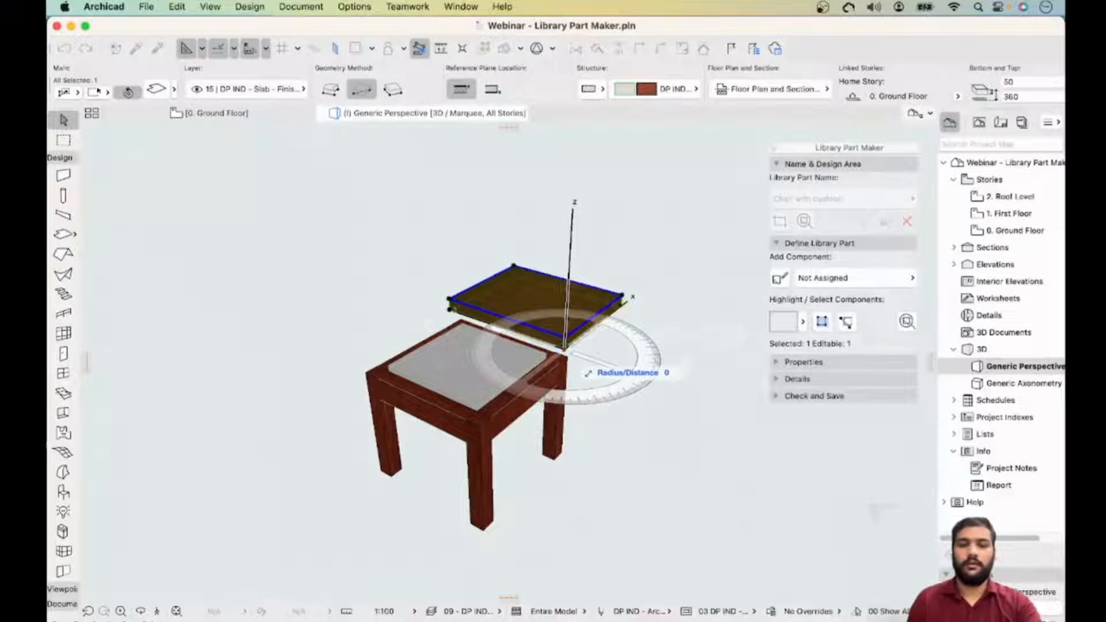
pyautogui.press('Escape')
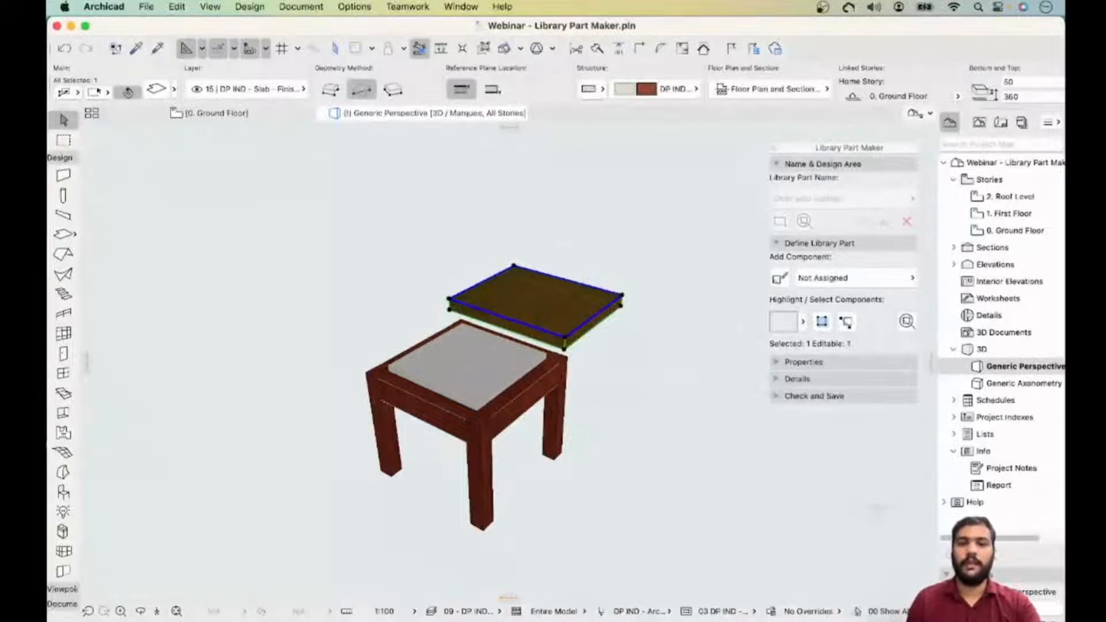
pyautogui.press('super+e')
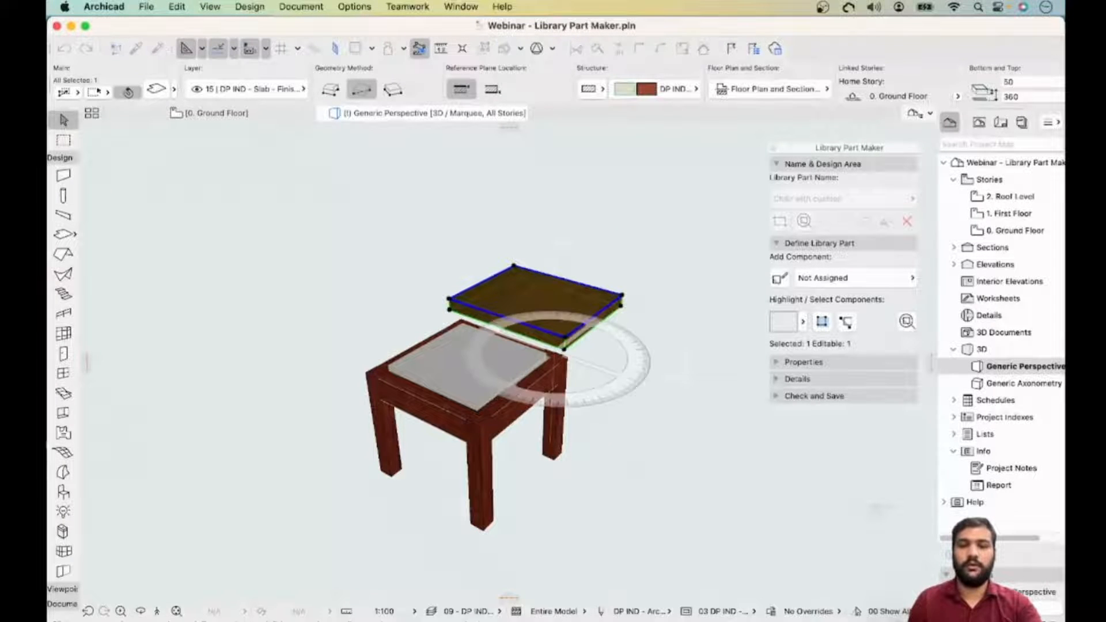
pyautogui.click(567, 344)
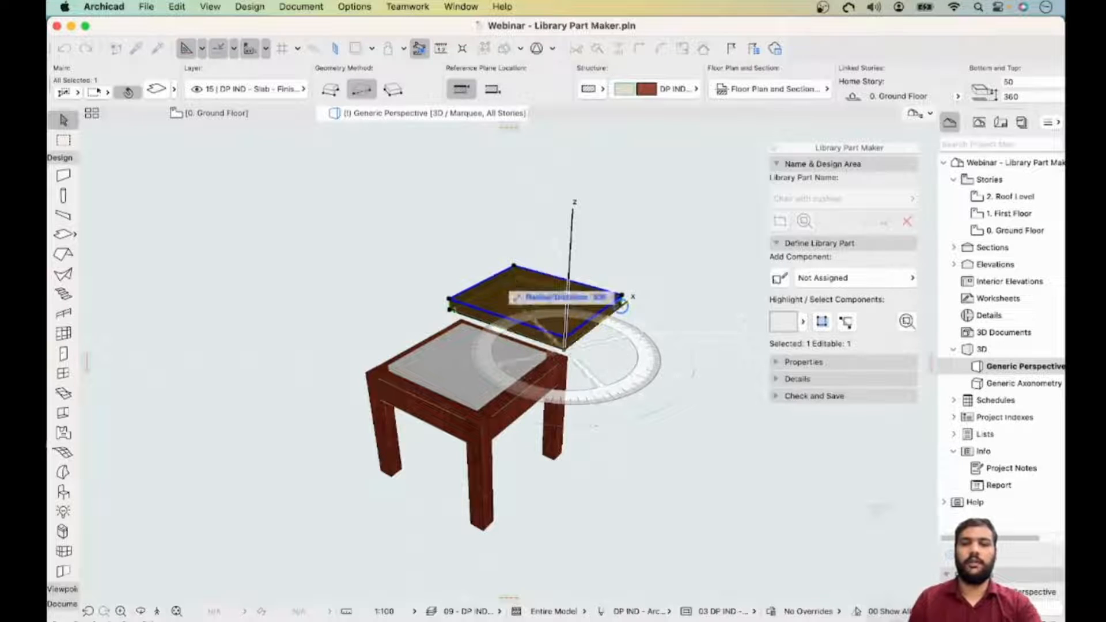
pyautogui.click(621, 306)
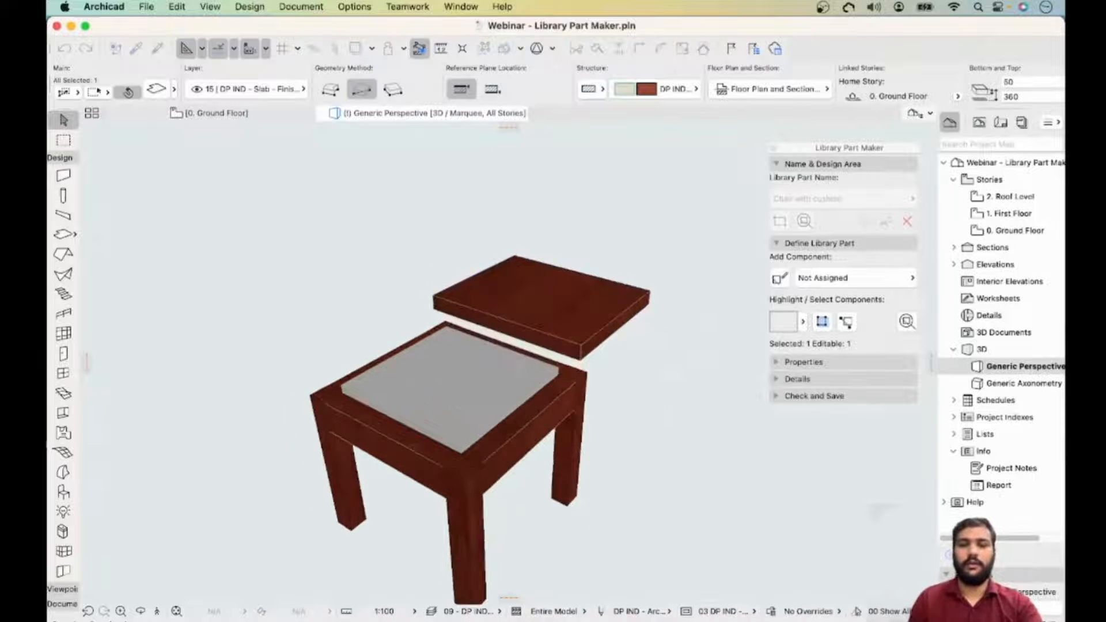
pyautogui.scroll(3, 460, 374)
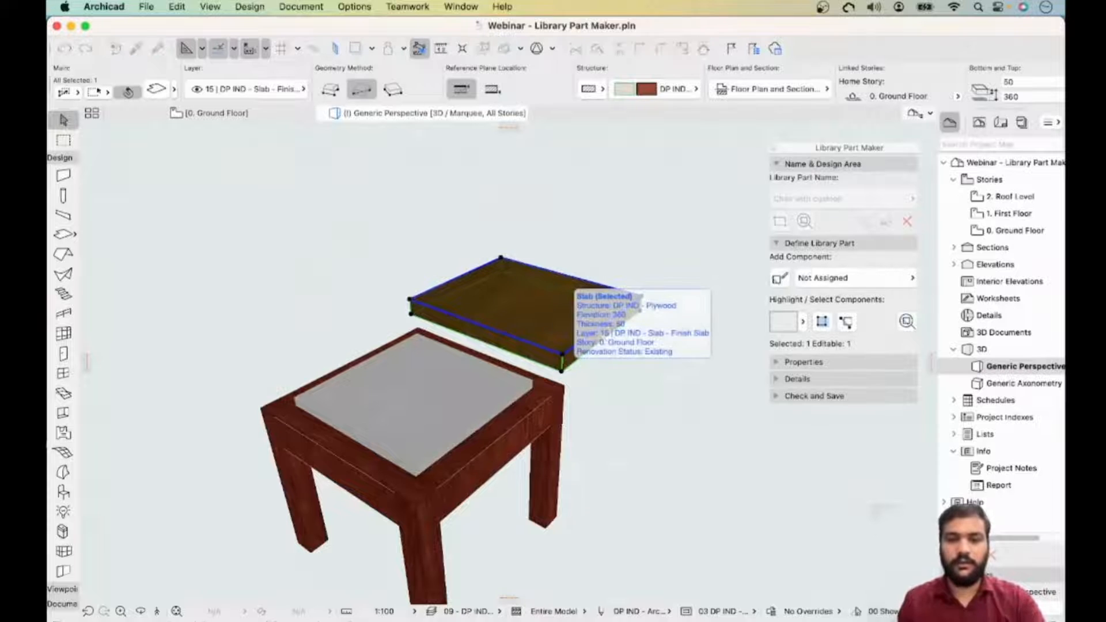
pyautogui.press('super+e')
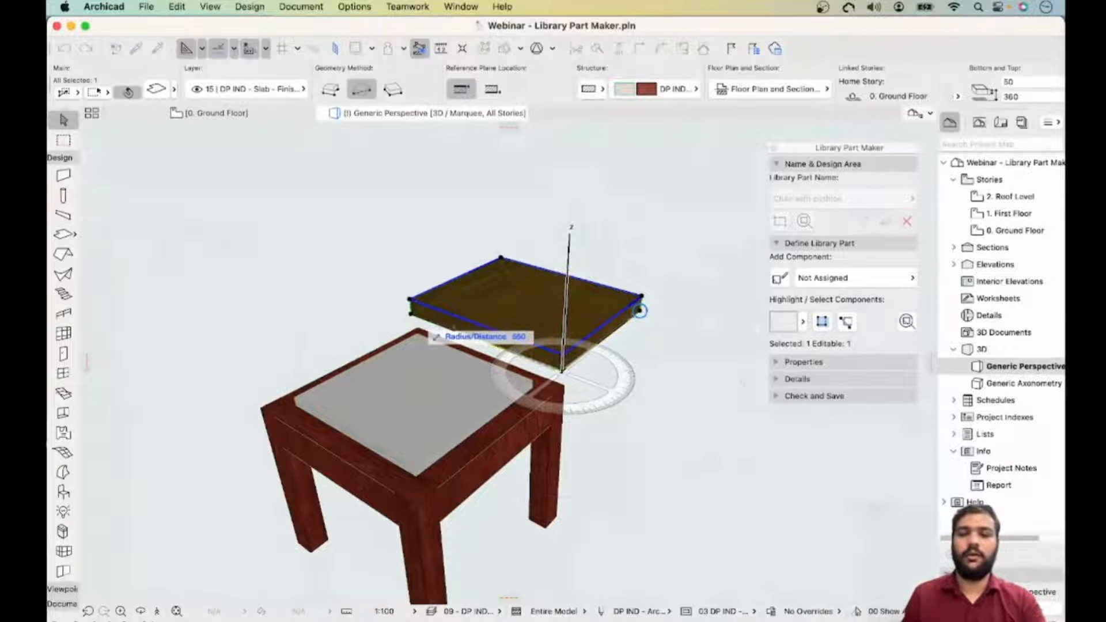
pyautogui.click(640, 312)
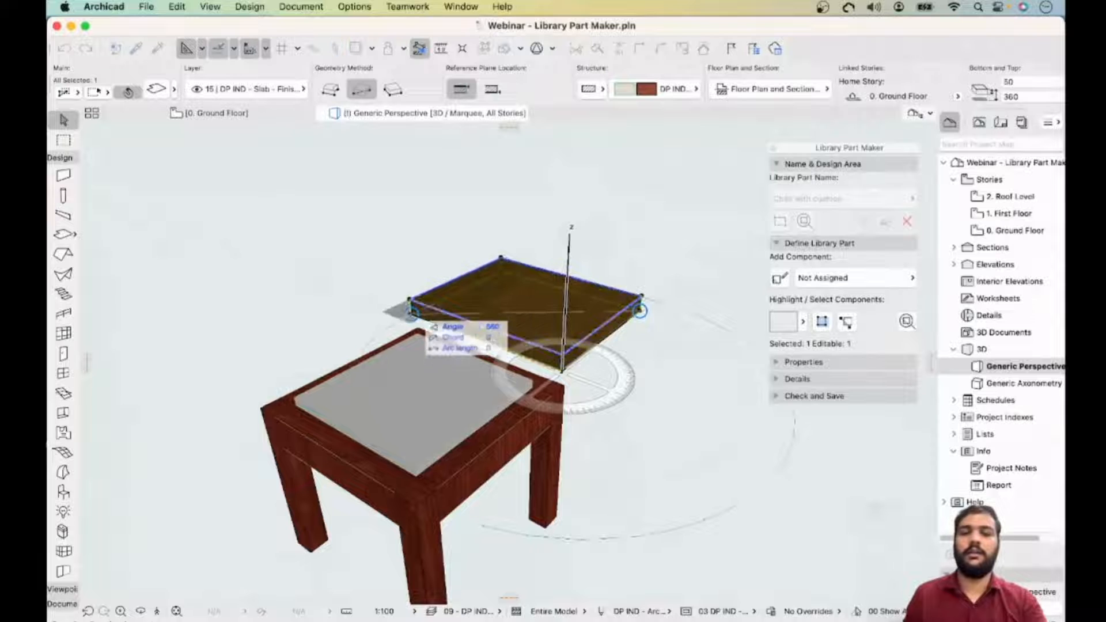
pyautogui.keyDown('shift'); pyautogui.moveTo(530, 332); pyautogui.dragTo(660, 339, button='middle'); pyautogui.keyUp('shift')
pyautogui.press('Escape')
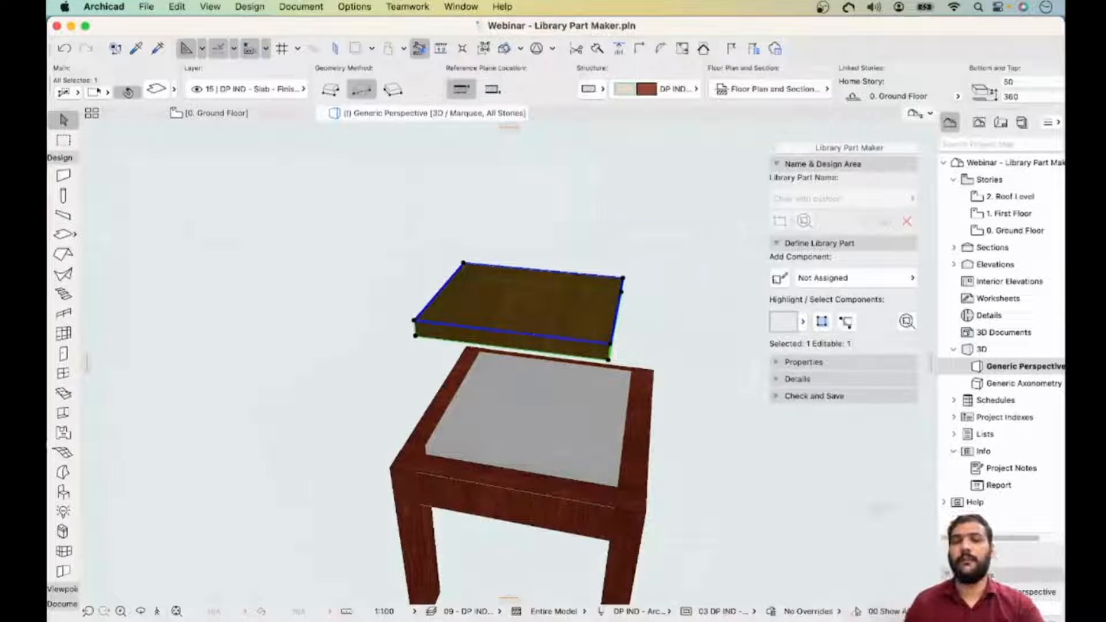
# - Convert the backrest slab into a morph
pyautogui.rightClick(553, 291)
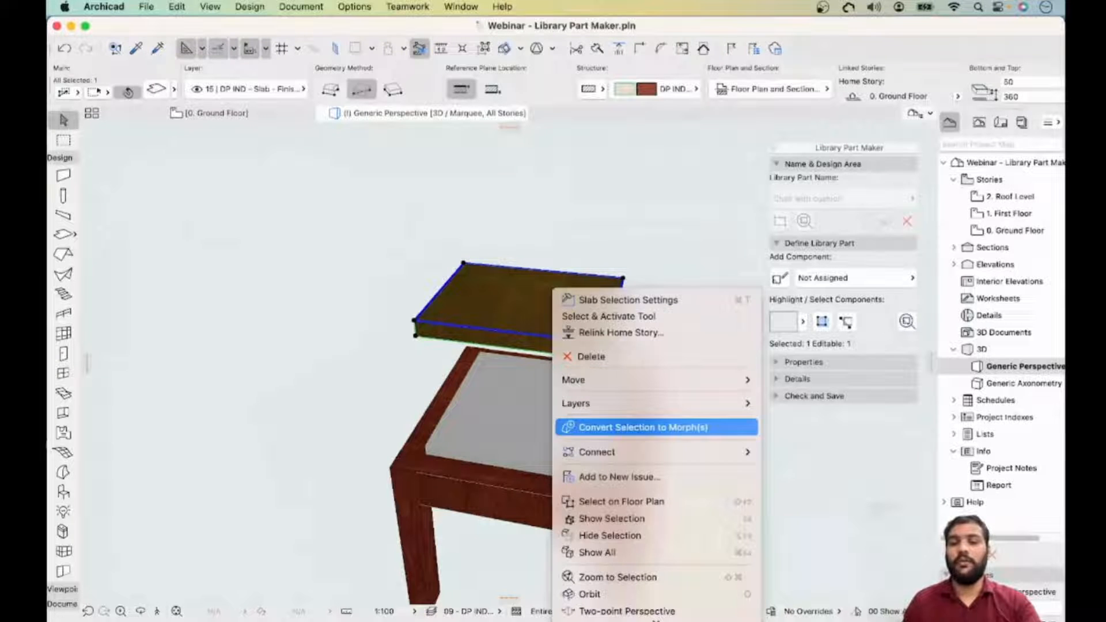
pyautogui.click(634, 427)
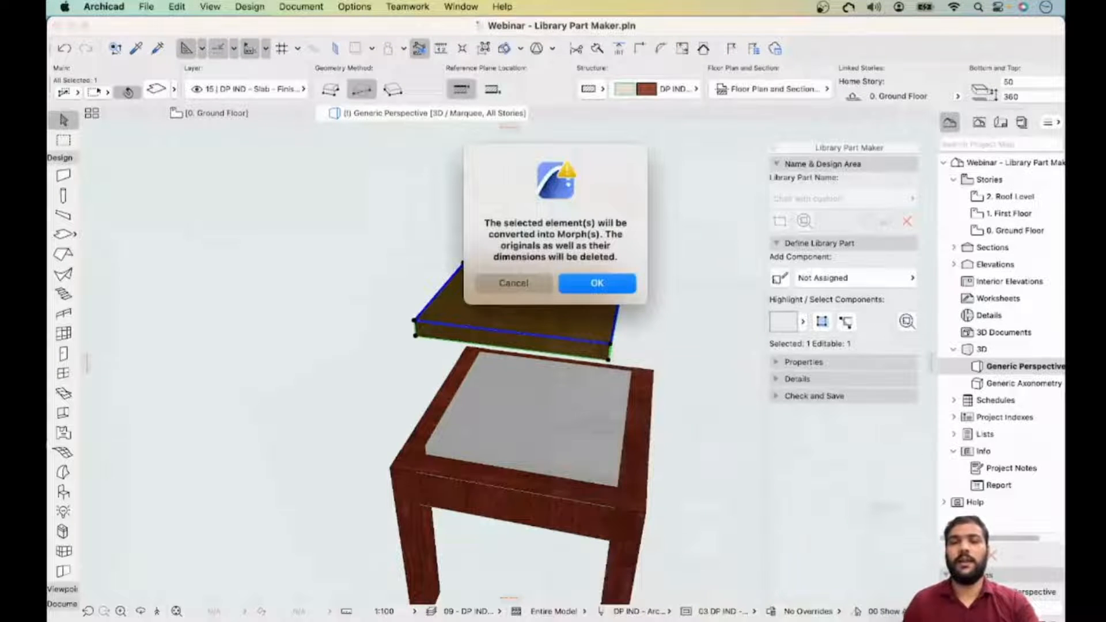
pyautogui.press('Return')
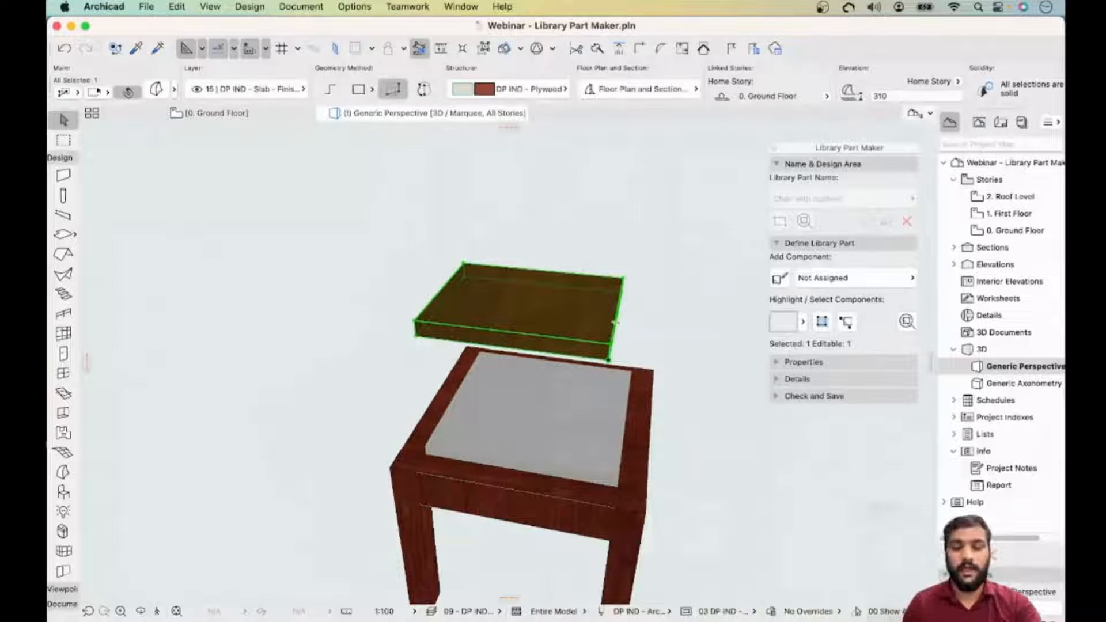
# - Rotate the backrest morph 90° about its edge so it stands upright
pyautogui.click(609, 355)
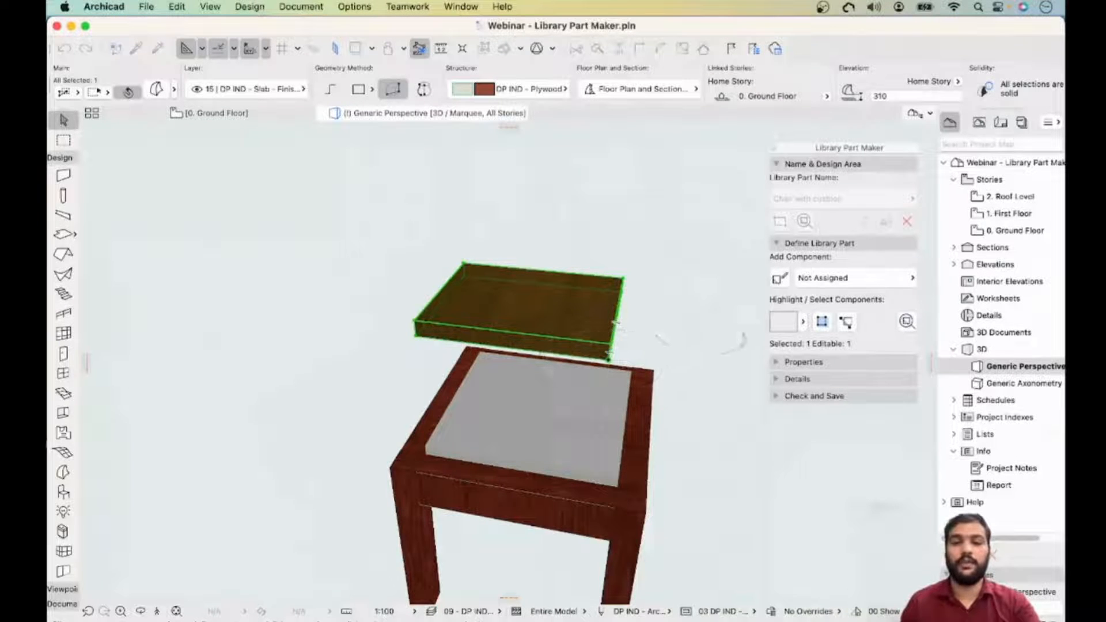
pyautogui.keyDown('shift'); pyautogui.moveTo(610, 357); pyautogui.dragTo(576, 376, button='middle'); pyautogui.keyUp('shift')
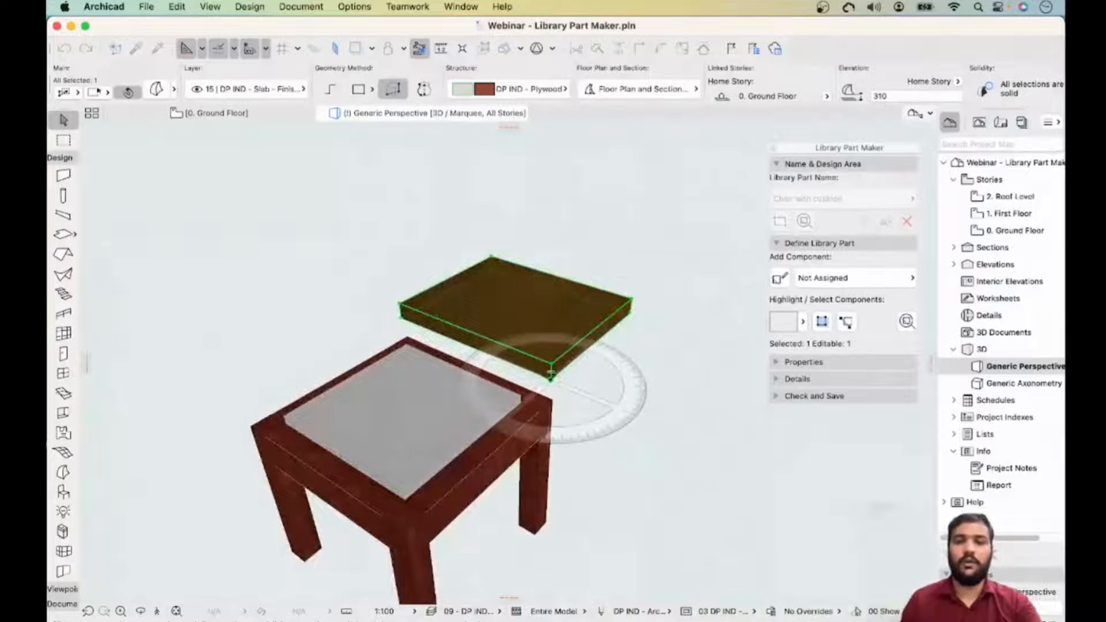
pyautogui.moveTo(552, 381); pyautogui.dragTo(632, 314)
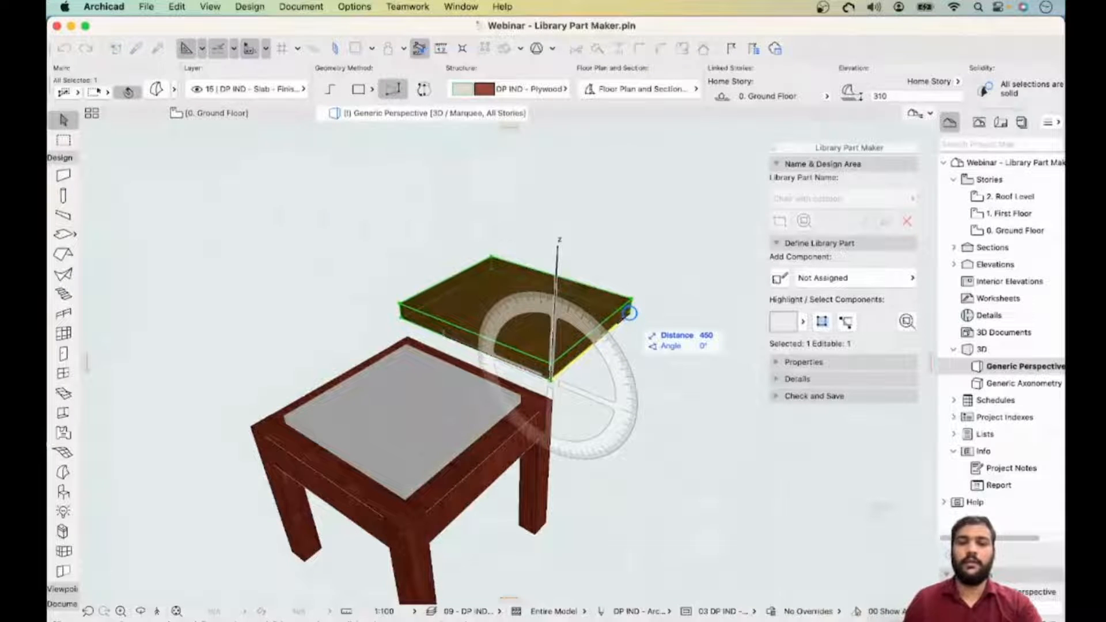
pyautogui.click(630, 313)
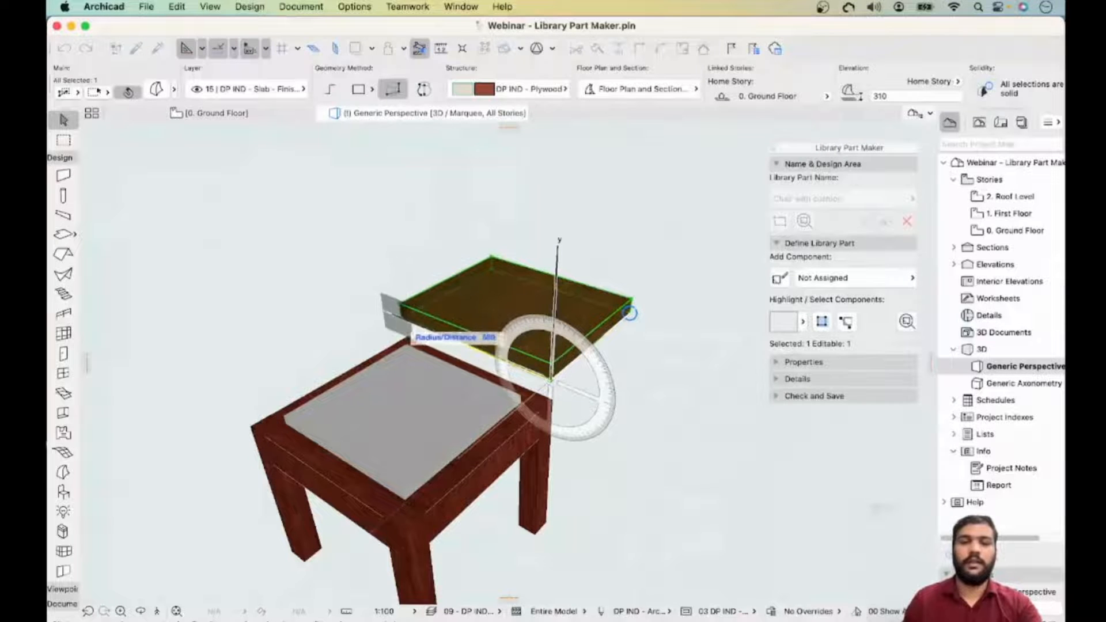
pyautogui.click(401, 318)
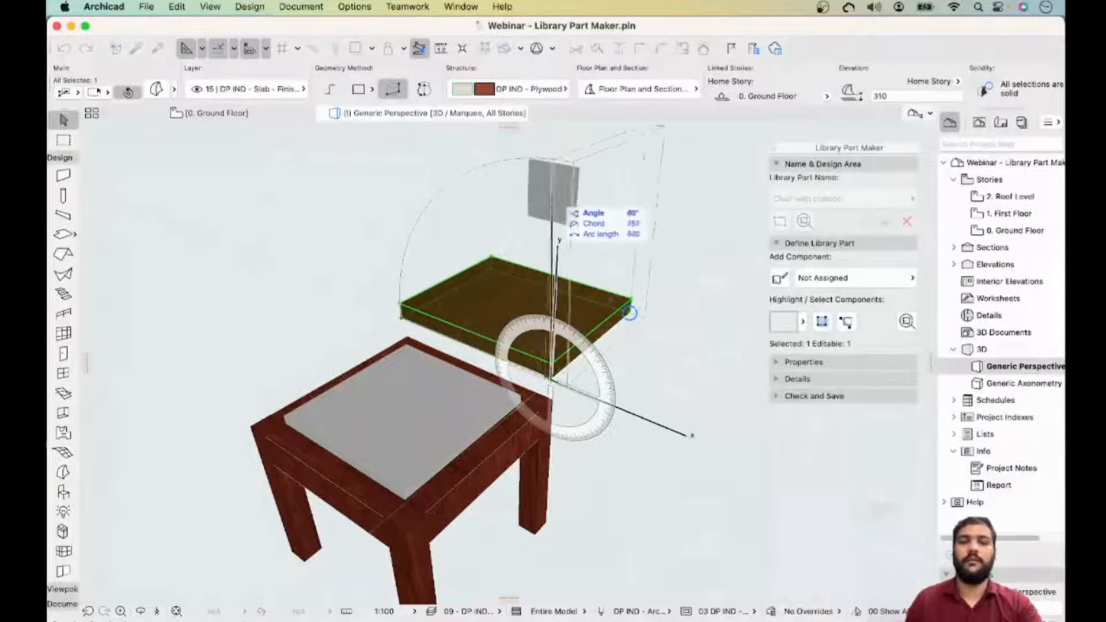
pyautogui.click(559, 199)
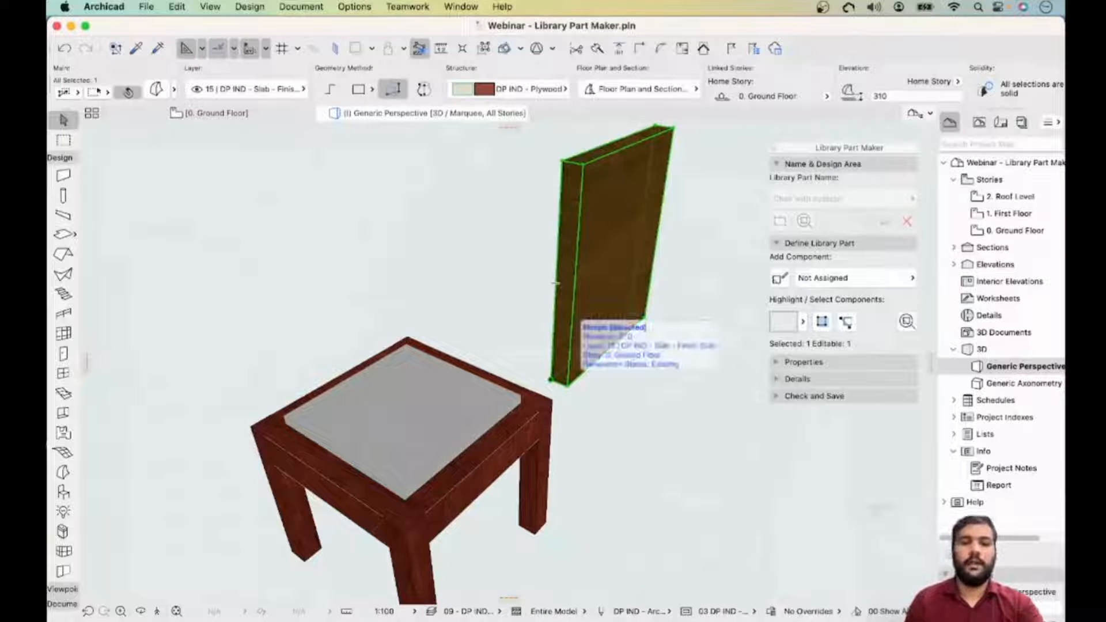
# - Move the upright backrest morph onto the back edge of the seat frame
pyautogui.click(551, 380)
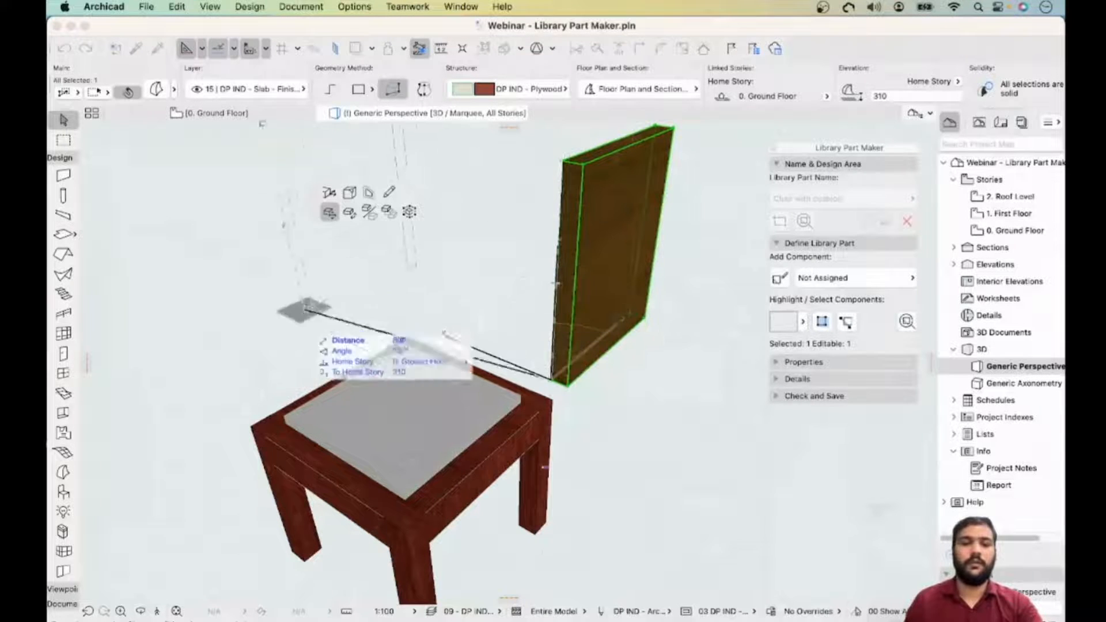
pyautogui.click(251, 426)
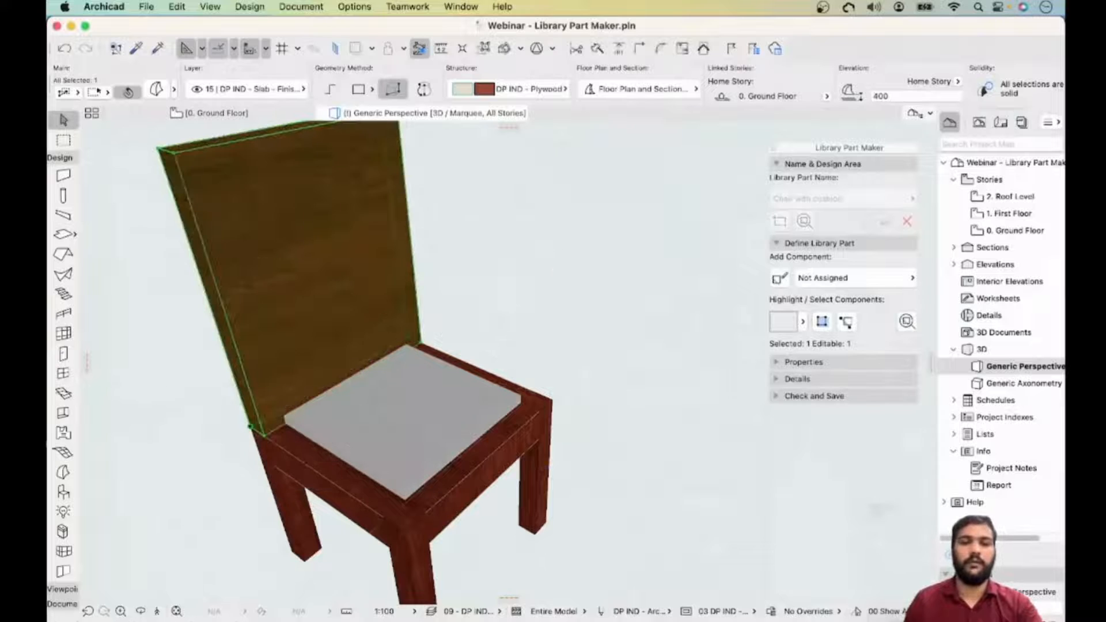
pyautogui.keyDown('shift'); pyautogui.moveTo(251, 426); pyautogui.dragTo(181, 366, button='middle'); pyautogui.keyUp('shift')
pyautogui.scroll(-10, 402, 385)
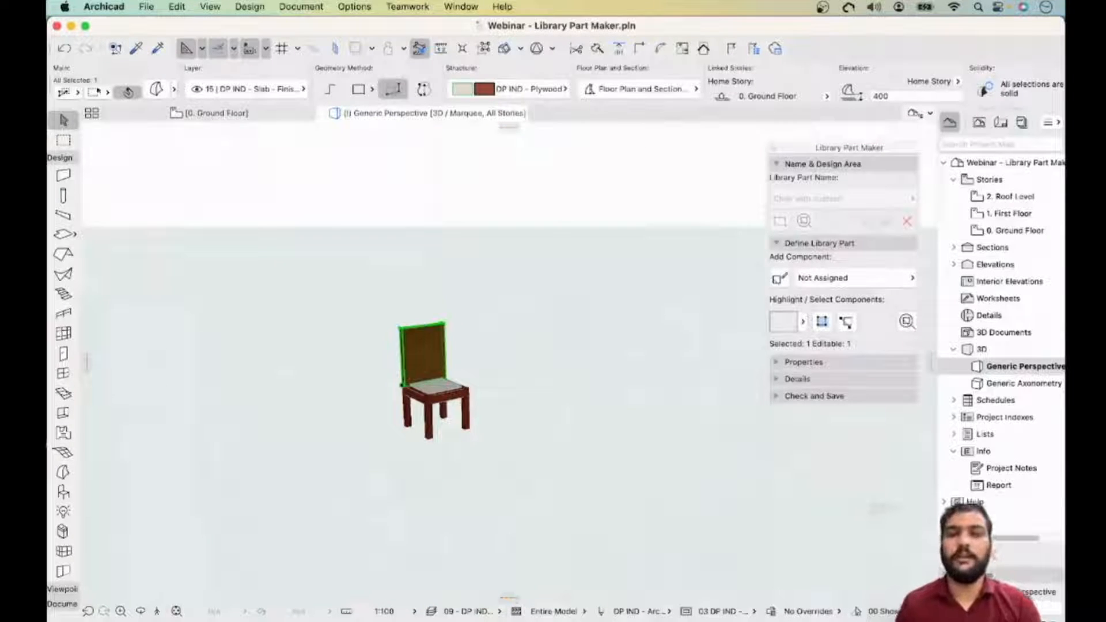
pyautogui.press('Escape')
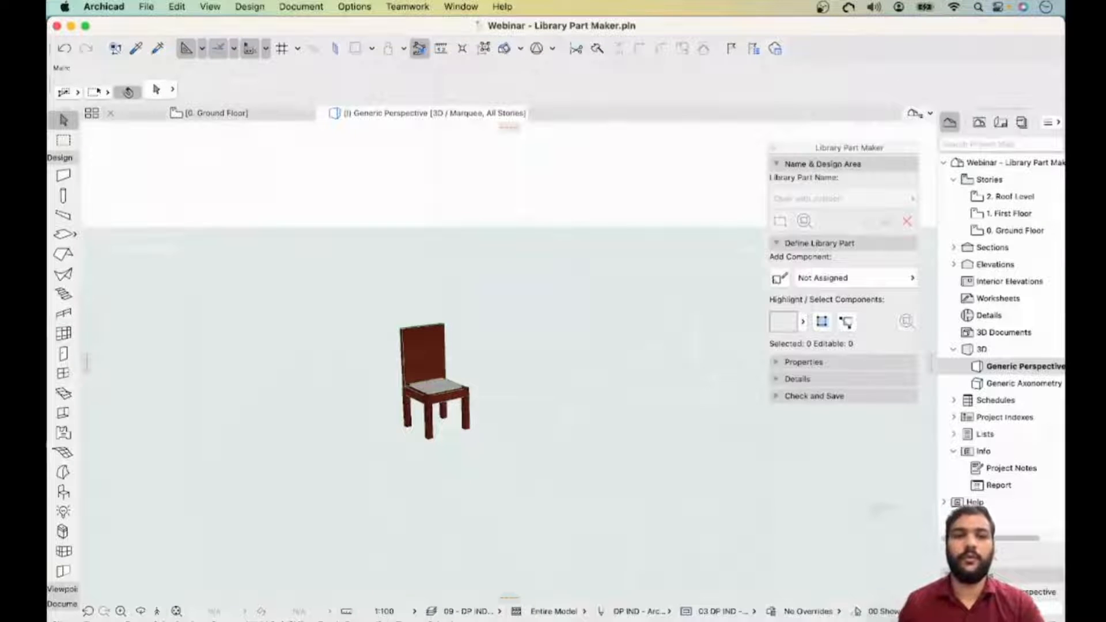
# - Examine the chair's position within the design area on the ground floor plan
pyautogui.moveTo(217, 114)
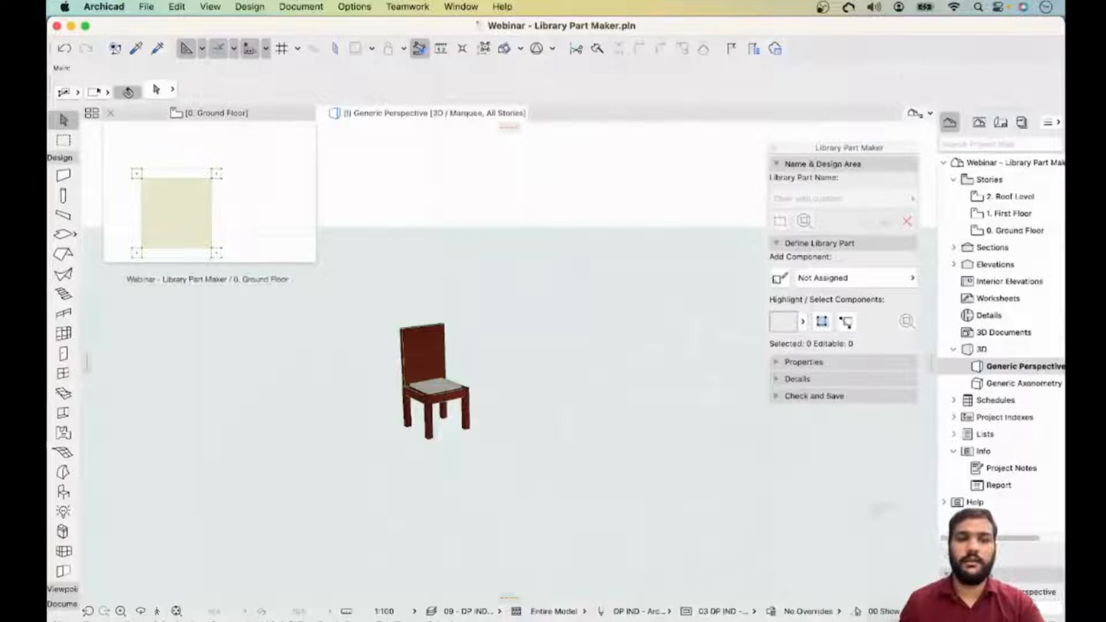
pyautogui.click(213, 113)
pyautogui.scroll(4, 486, 326)
pyautogui.scroll(-12, 487, 322)
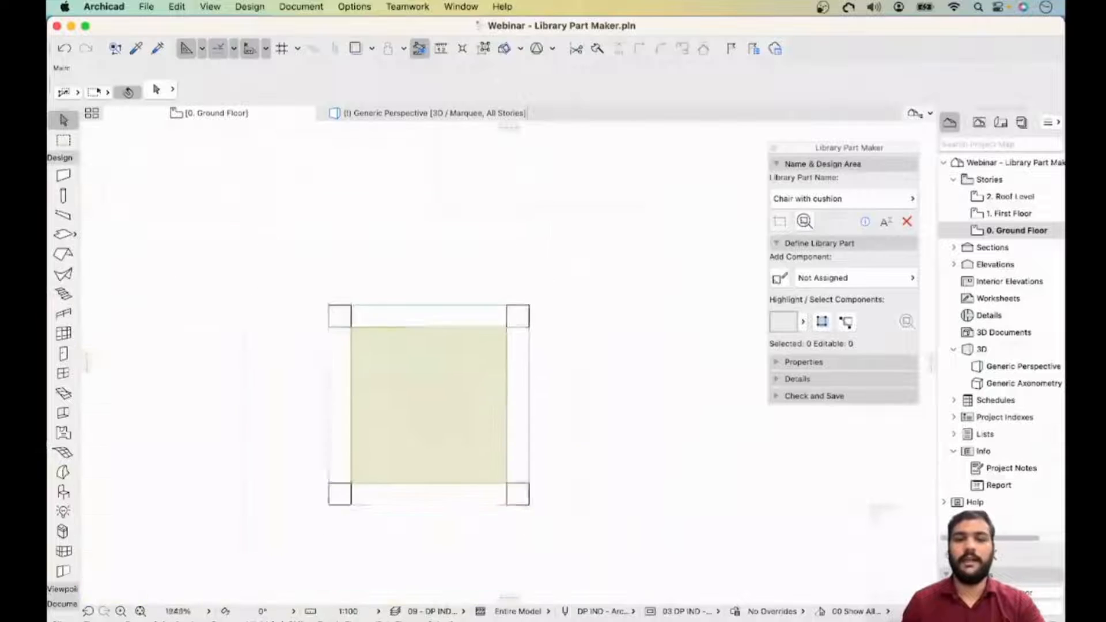
pyautogui.scroll(-4, 496, 329)
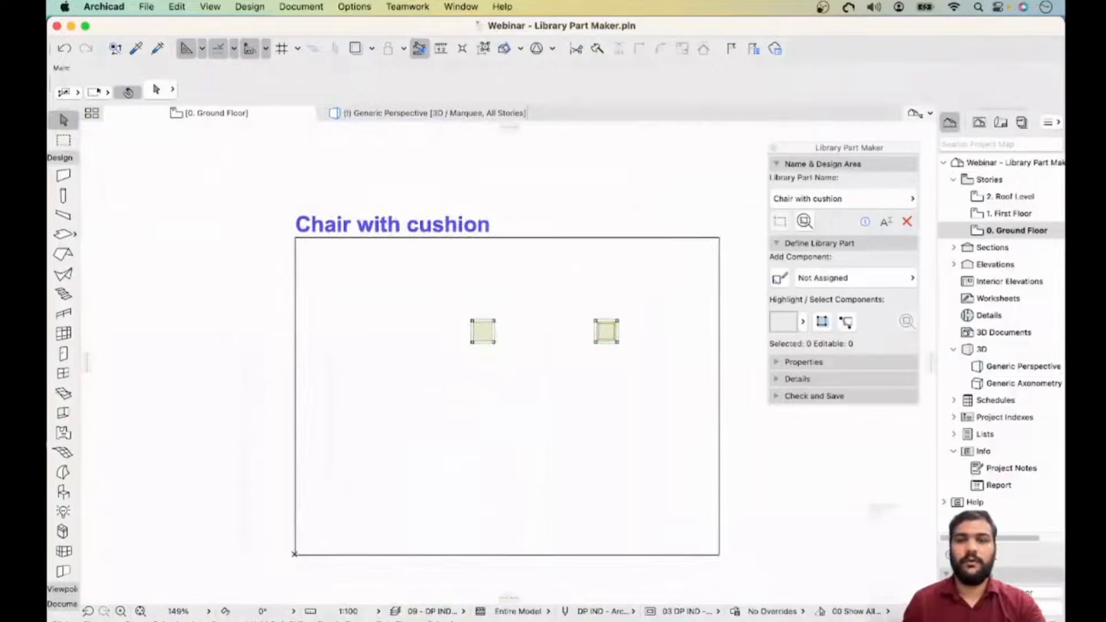
pyautogui.scroll(2, 503, 326)
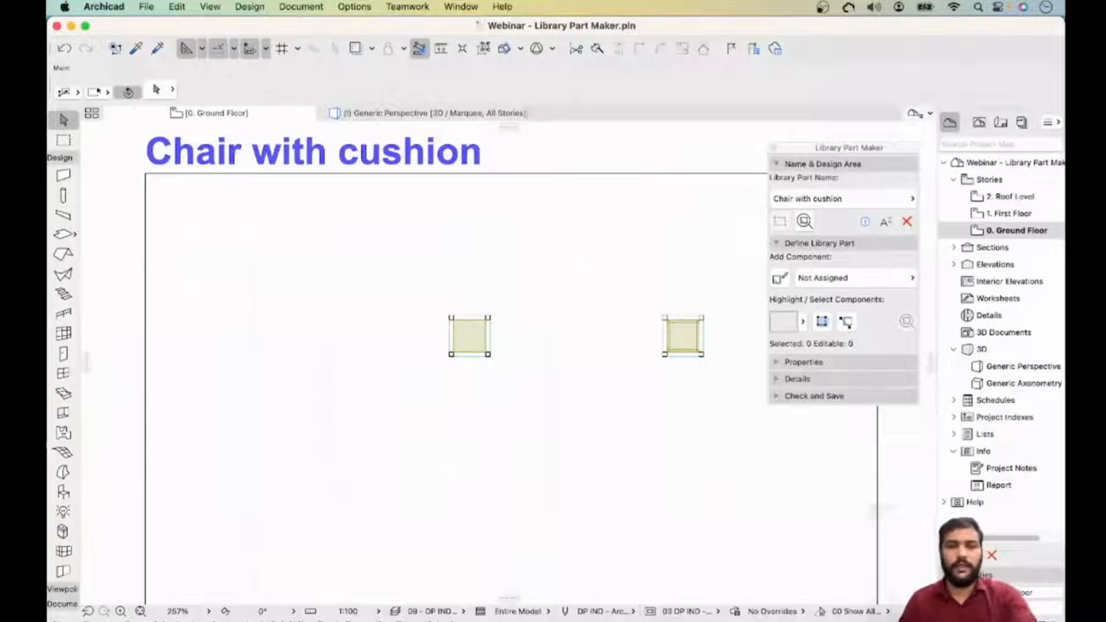
pyautogui.scroll(1, 492, 332)
pyautogui.scroll(-5, 491, 332)
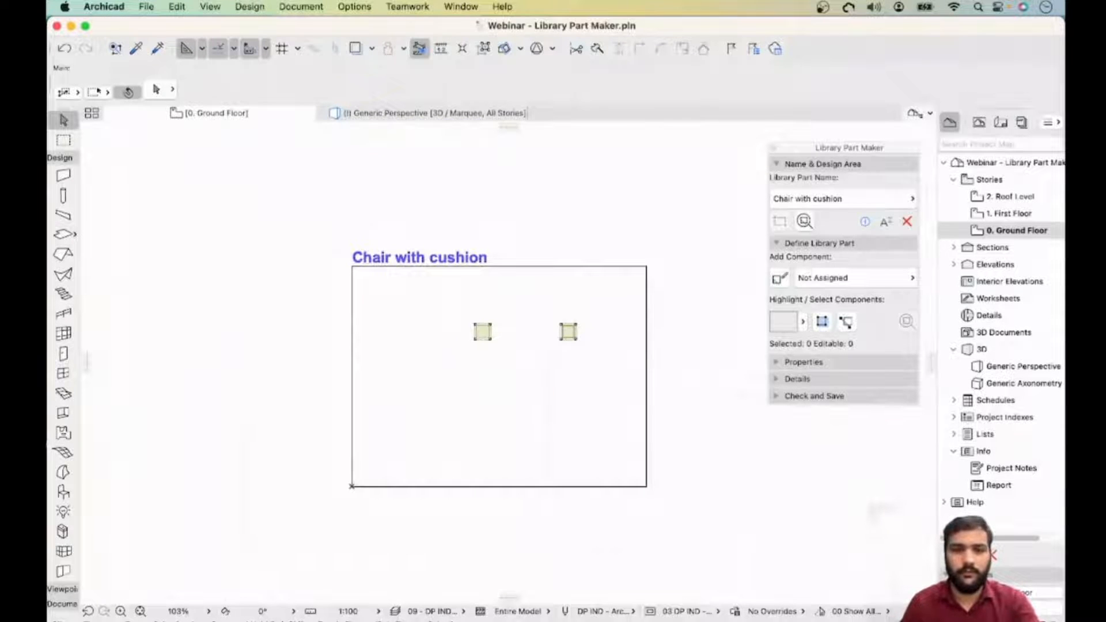
pyautogui.hscroll(1, 494, 374)
pyautogui.scroll(3, 481, 331)
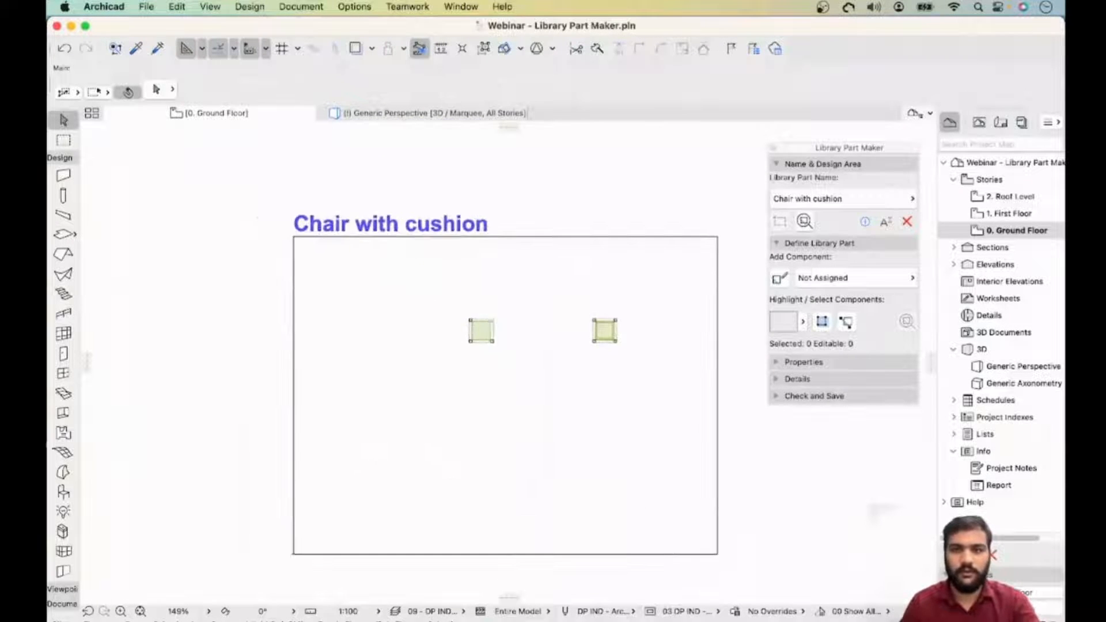
pyautogui.scroll(7, 494, 329)
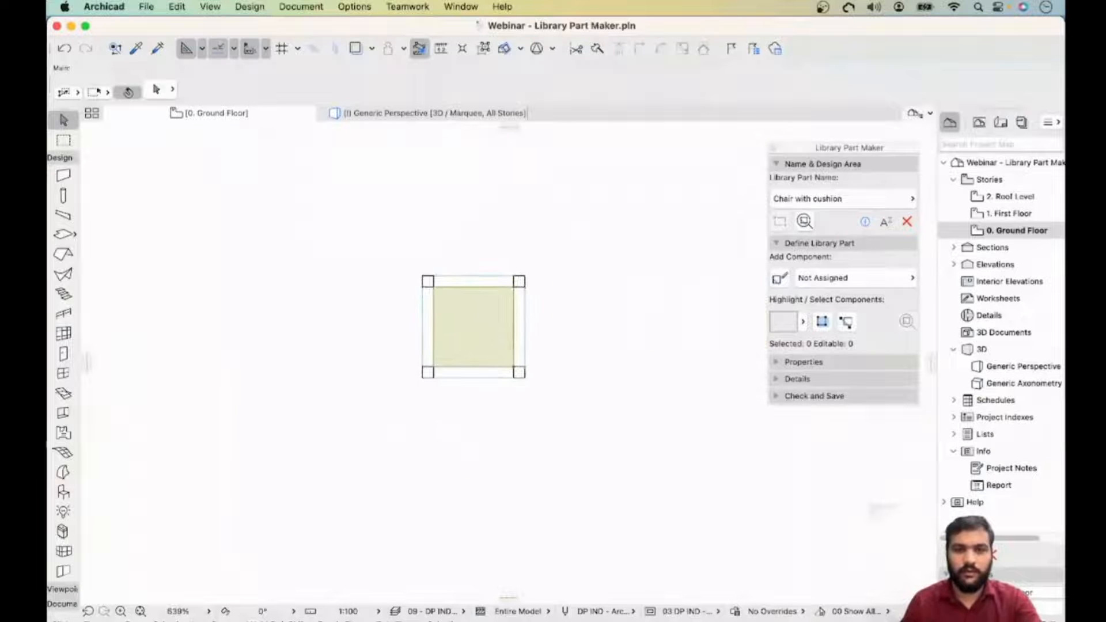
pyautogui.moveTo(426, 114)
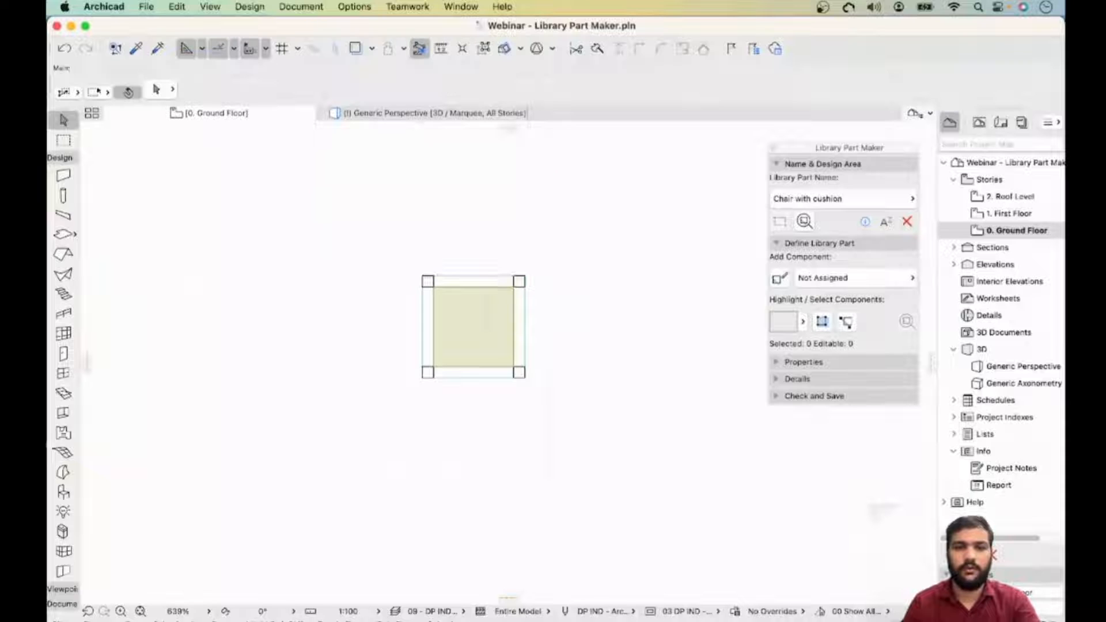
pyautogui.click(425, 113)
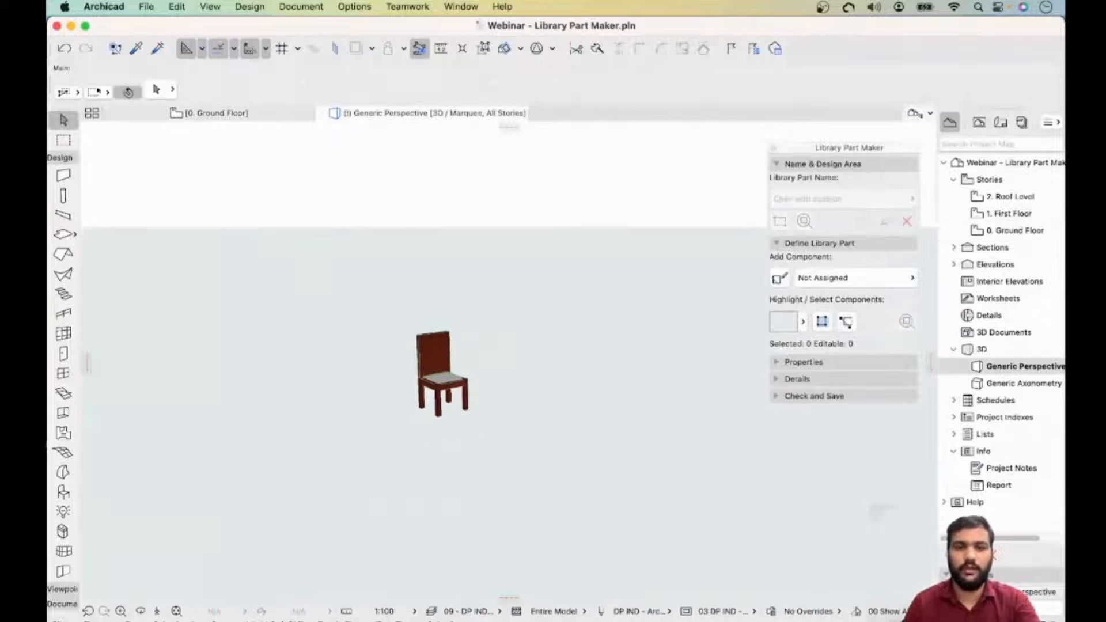
pyautogui.keyDown('shift'); pyautogui.moveTo(522, 323); pyautogui.dragTo(545, 303, button='middle'); pyautogui.keyUp('shift')
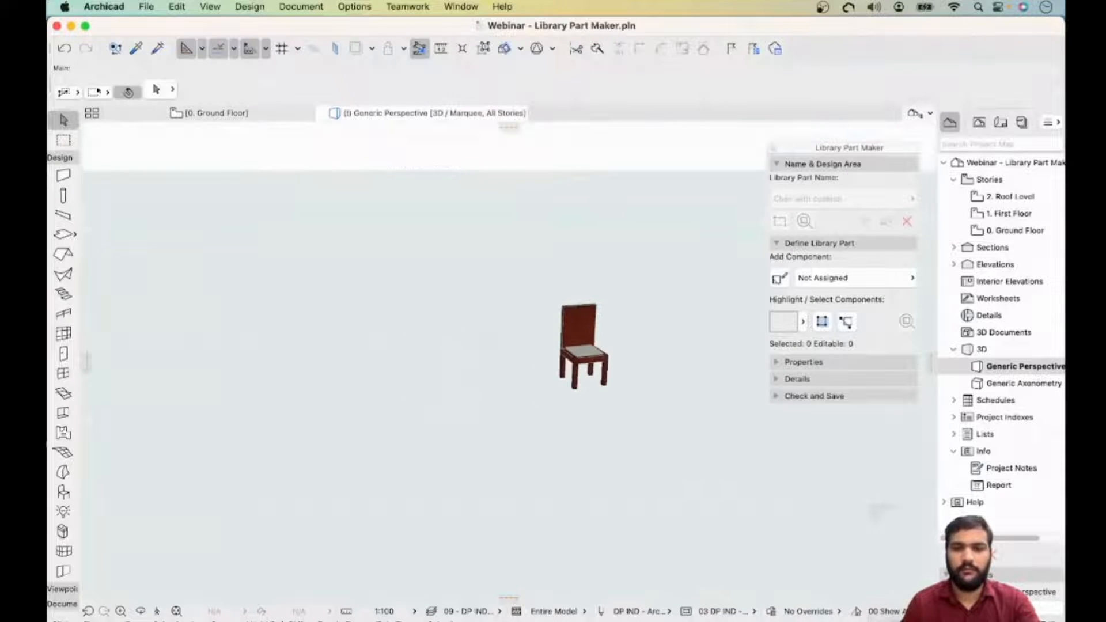
pyautogui.moveTo(549, 296); pyautogui.dragTo(625, 420)
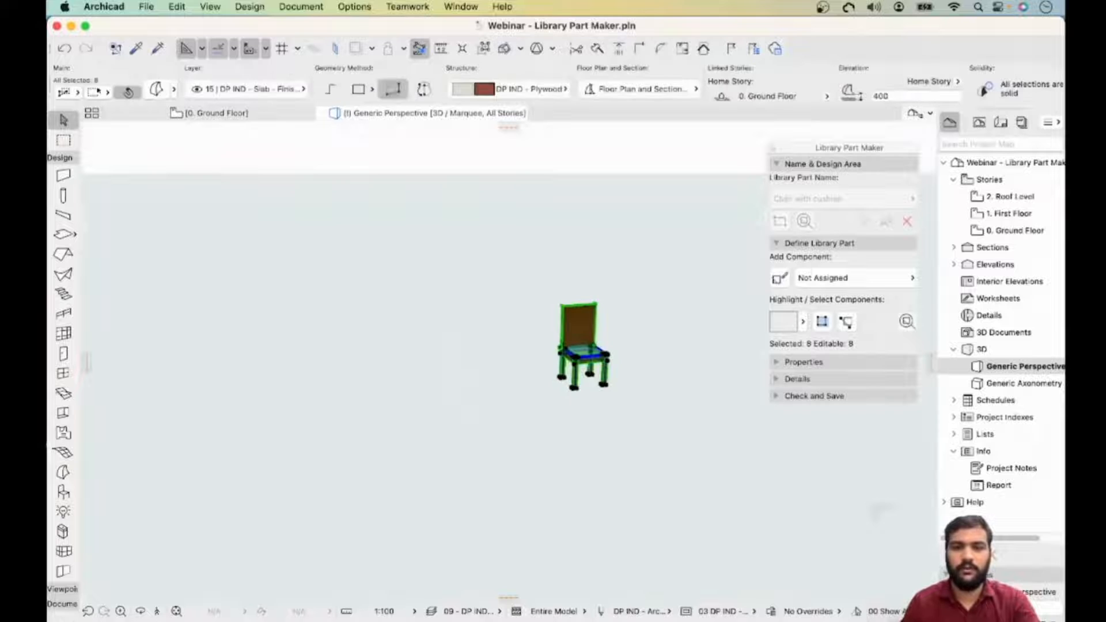
pyautogui.rightClick(582, 351)
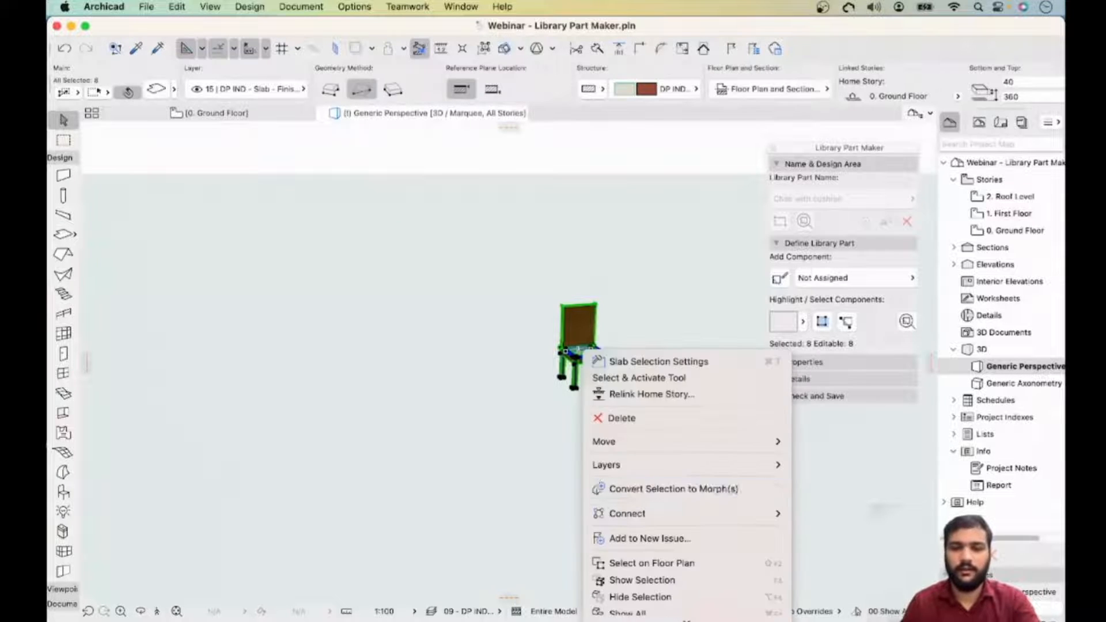
pyautogui.moveTo(662, 513)
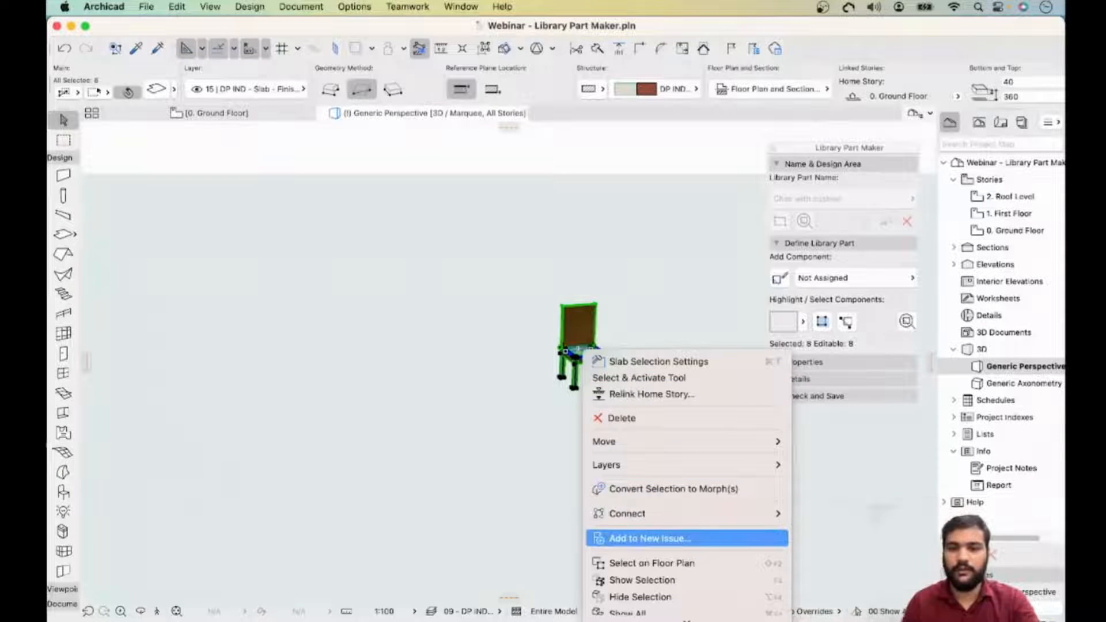
pyautogui.moveTo(633, 441)
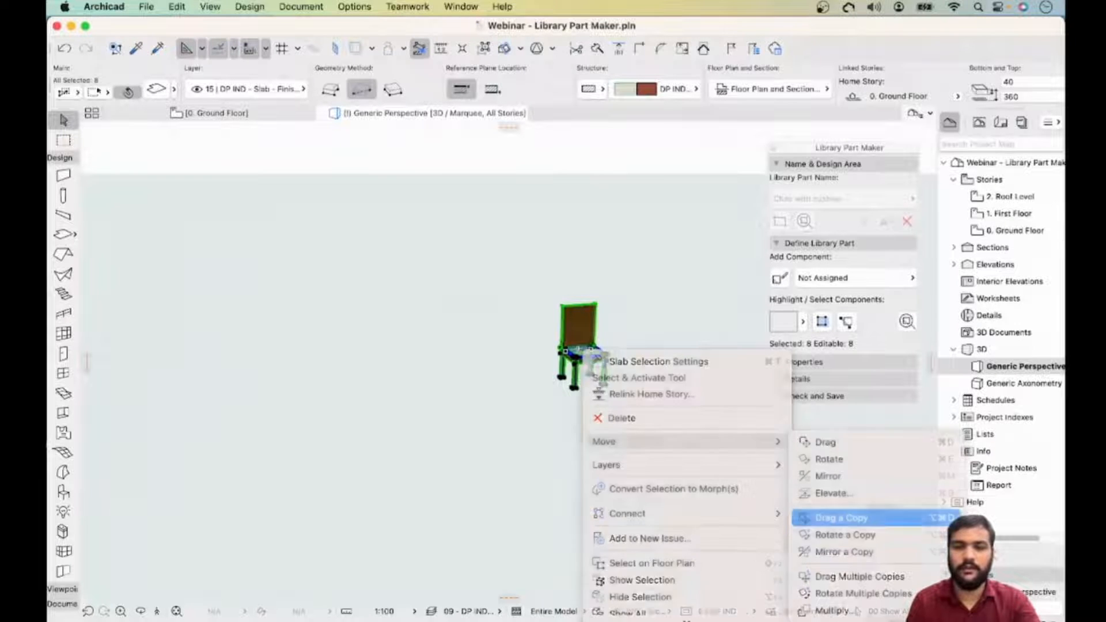
pyautogui.click(841, 518)
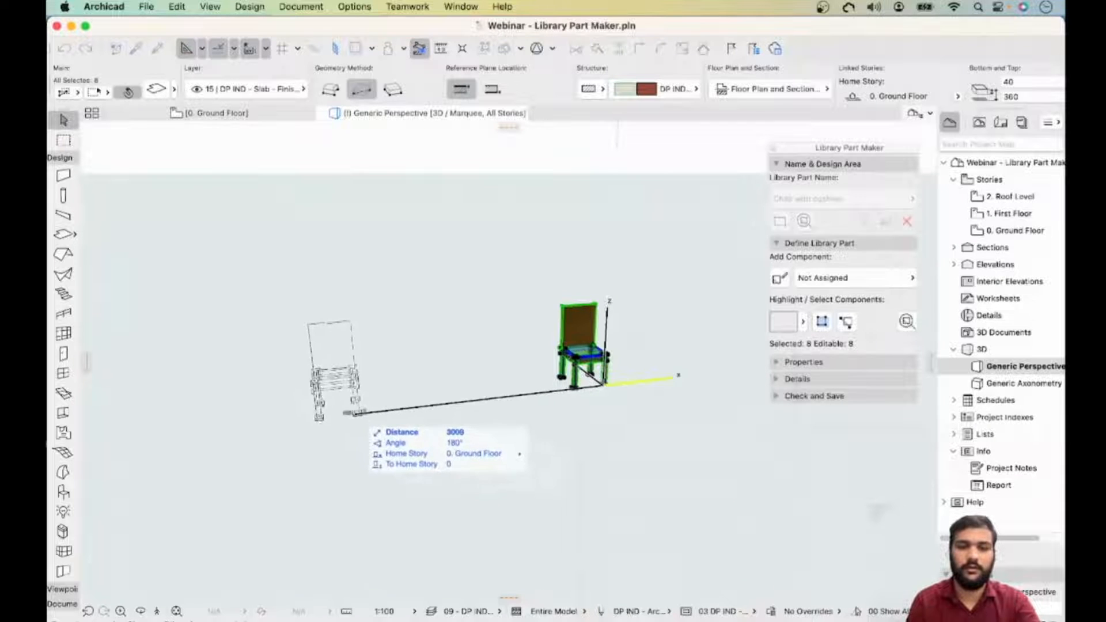
pyautogui.press('Escape')
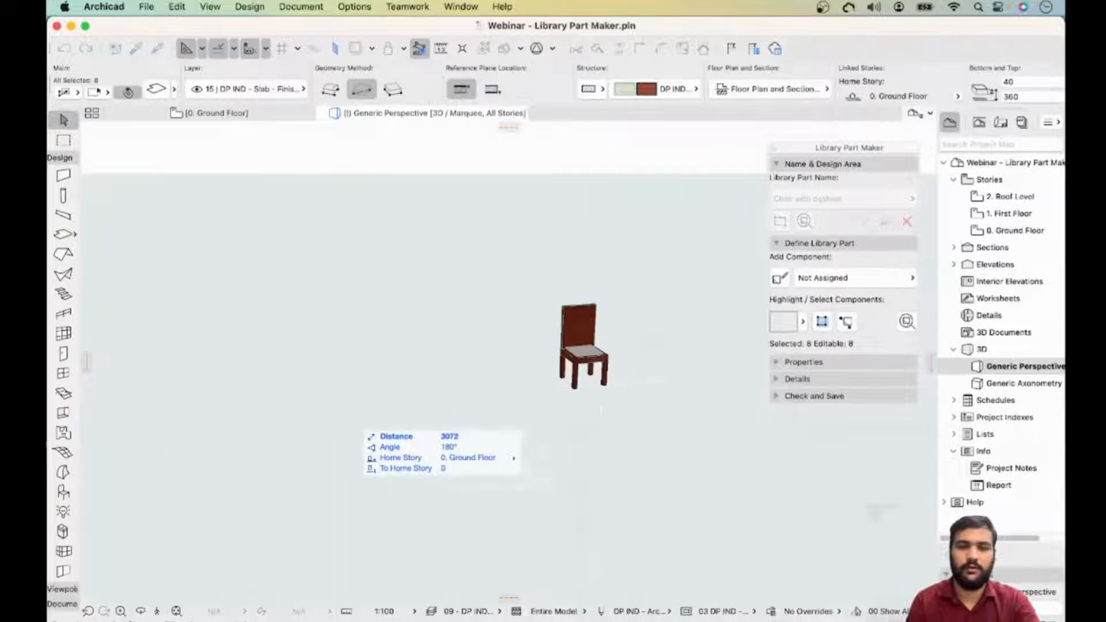
# - On the floor plan, move all the chair's elements about 613 to the right, further inside the design area
pyautogui.click(216, 113)
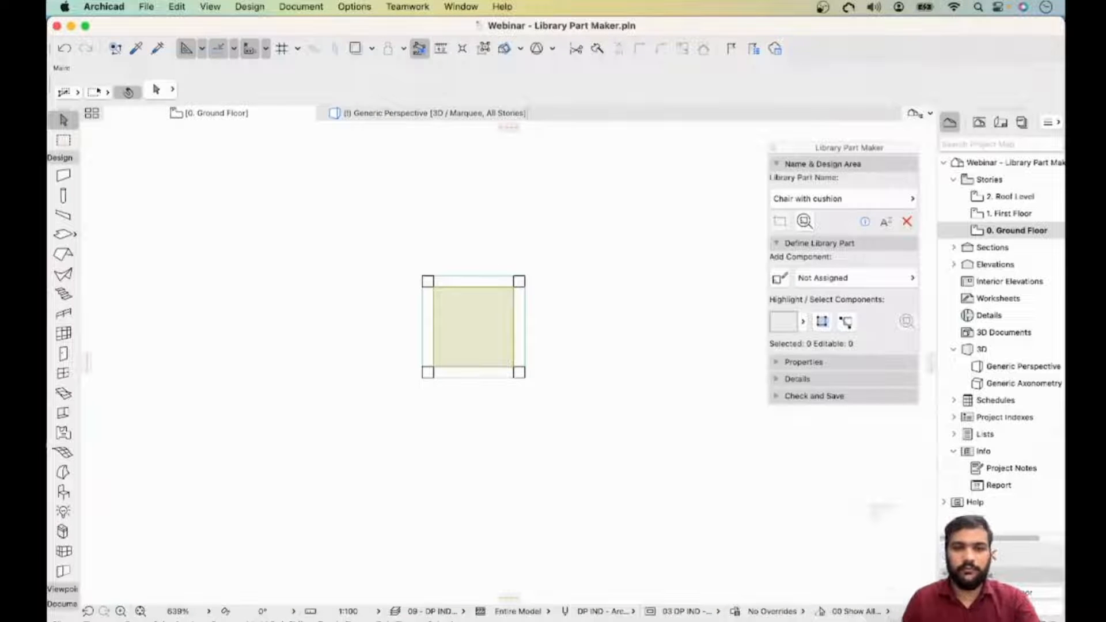
pyautogui.scroll(-10, 410, 287)
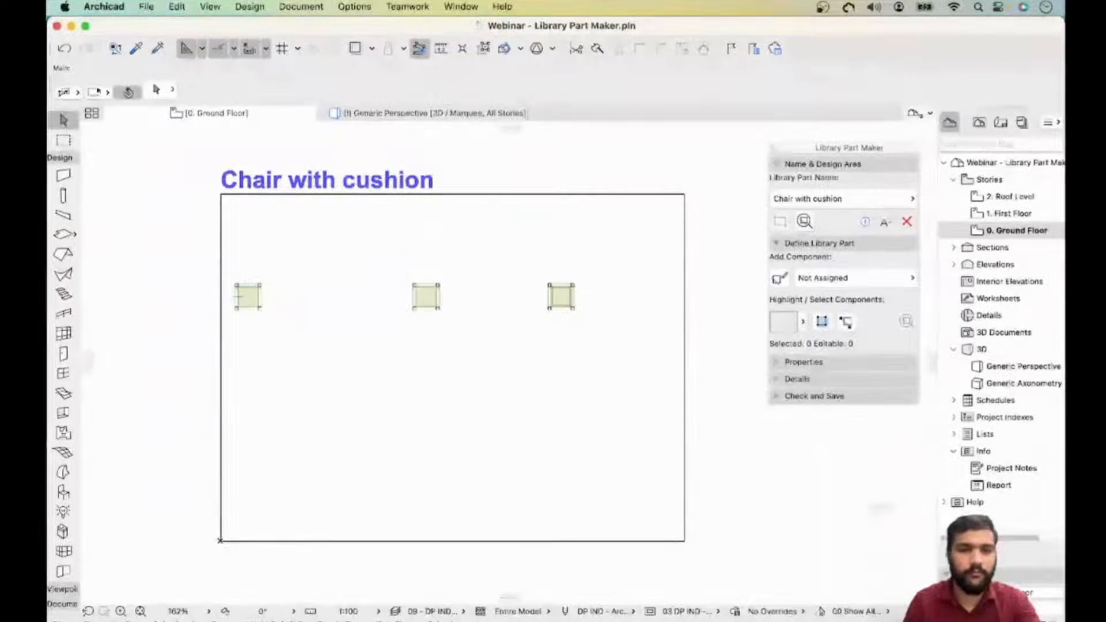
pyautogui.moveTo(272, 266); pyautogui.dragTo(214, 320)
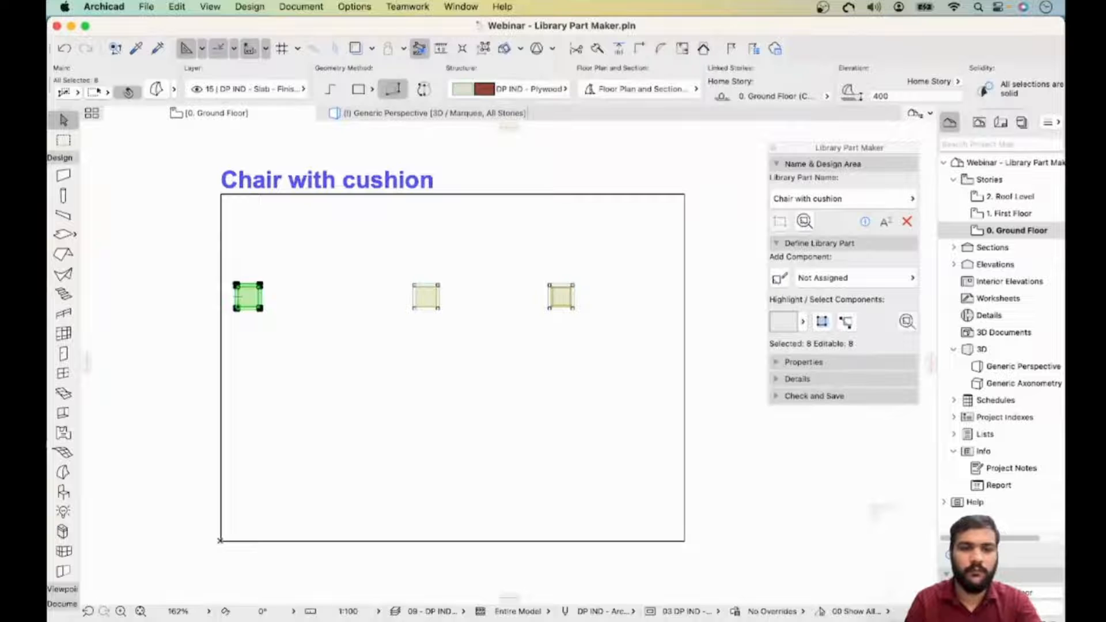
pyautogui.press('Escape')
pyautogui.moveTo(273, 269); pyautogui.dragTo(223, 320)
pyautogui.press('Escape')
pyautogui.moveTo(277, 261); pyautogui.dragTo(210, 325)
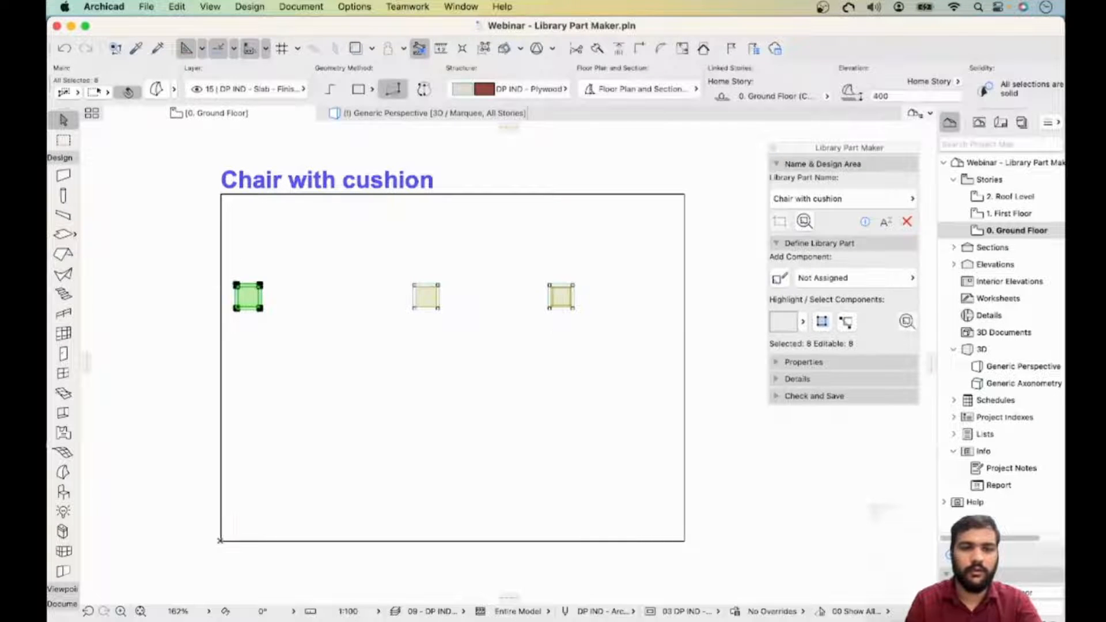
pyautogui.click(260, 308)
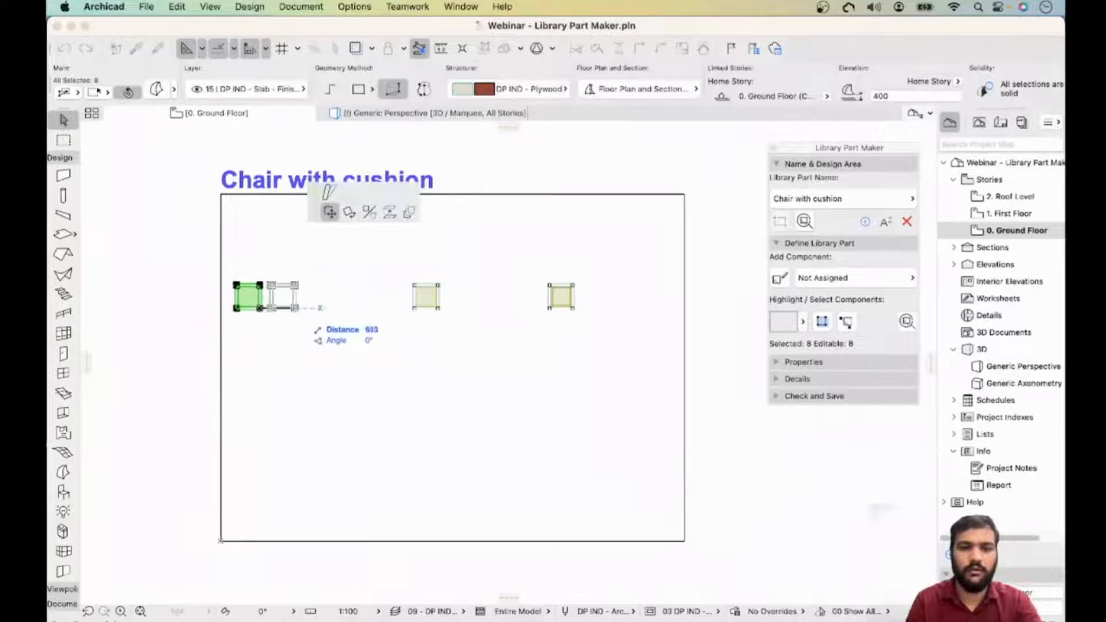
pyautogui.click(306, 308)
pyautogui.press('Escape')
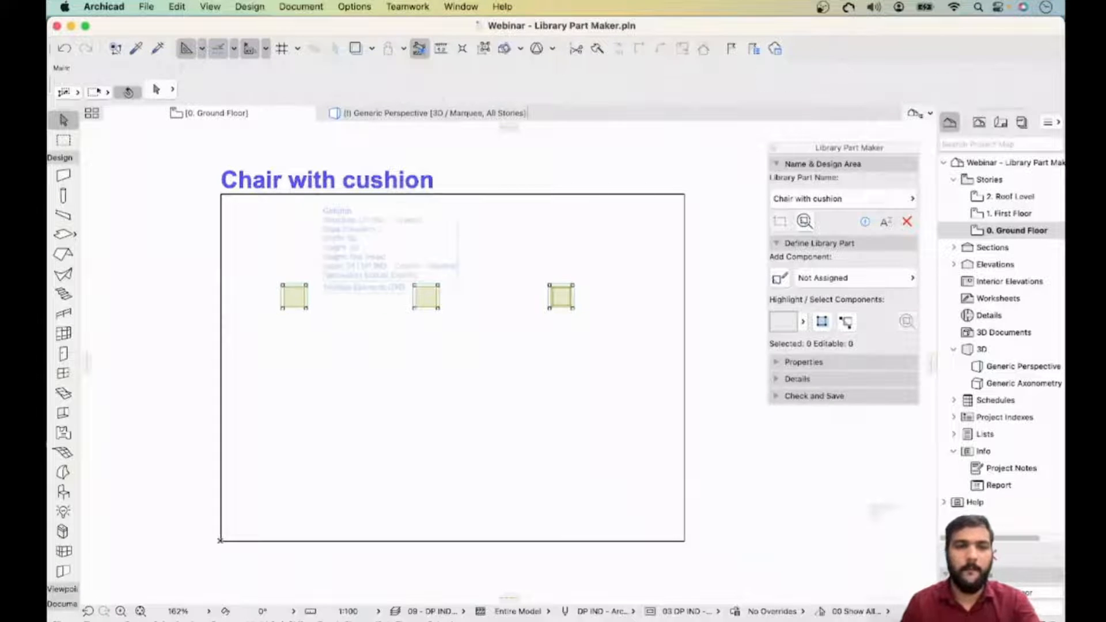
# - Draw a marquee around the chair on the floor plan and show the marquee area in 3D
pyautogui.click(64, 141)
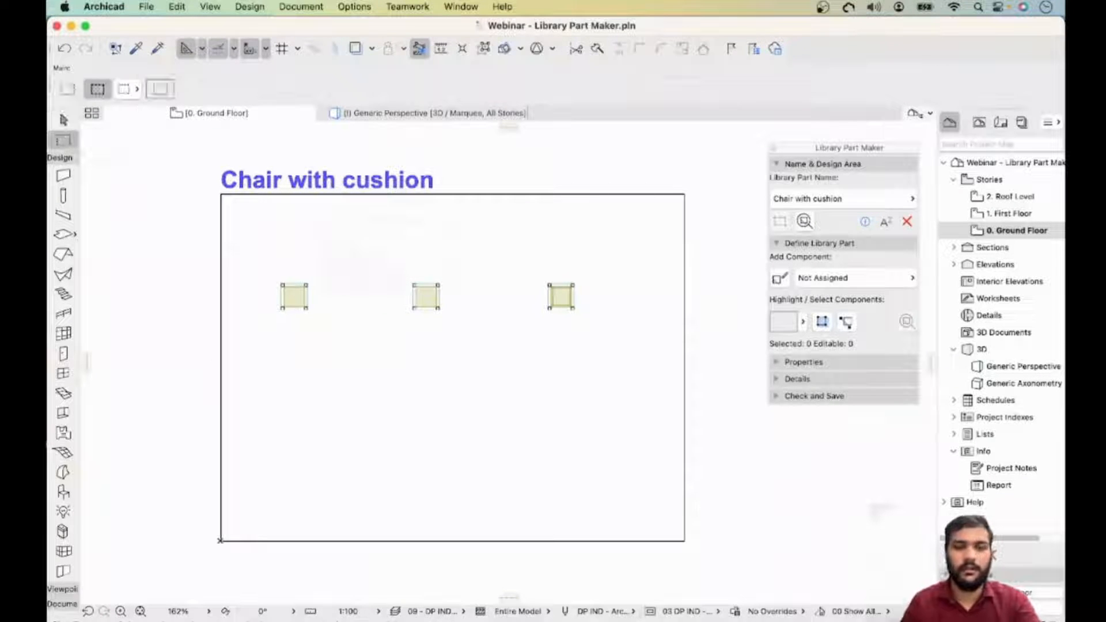
pyautogui.click(280, 271)
pyautogui.click(323, 325)
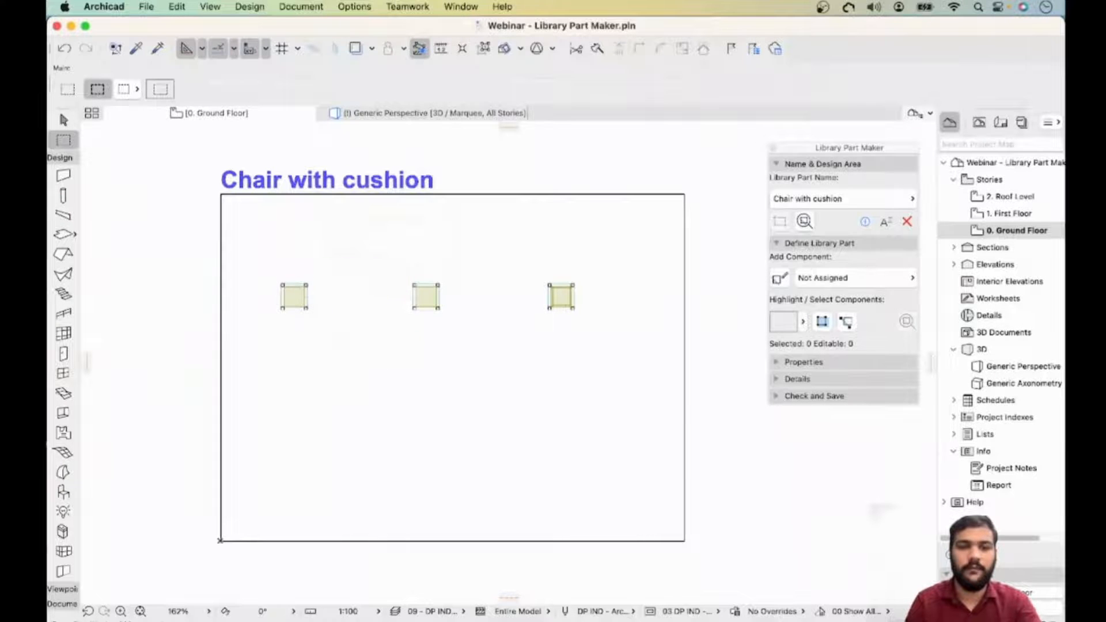
pyautogui.click(263, 257)
pyautogui.click(333, 326)
pyautogui.rightClick(333, 324)
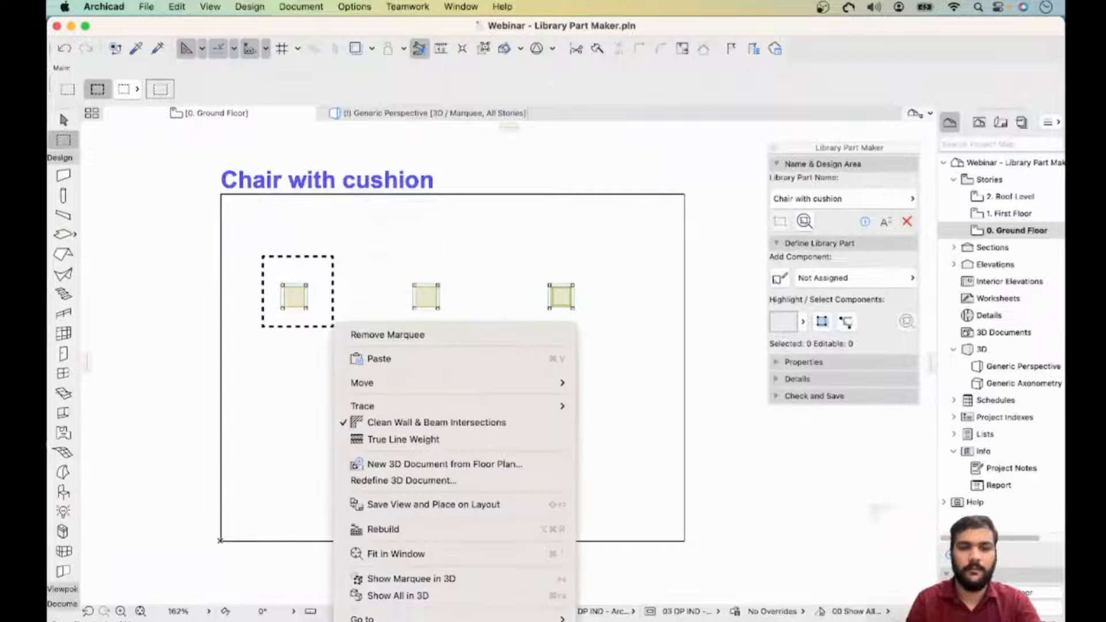
pyautogui.click(410, 578)
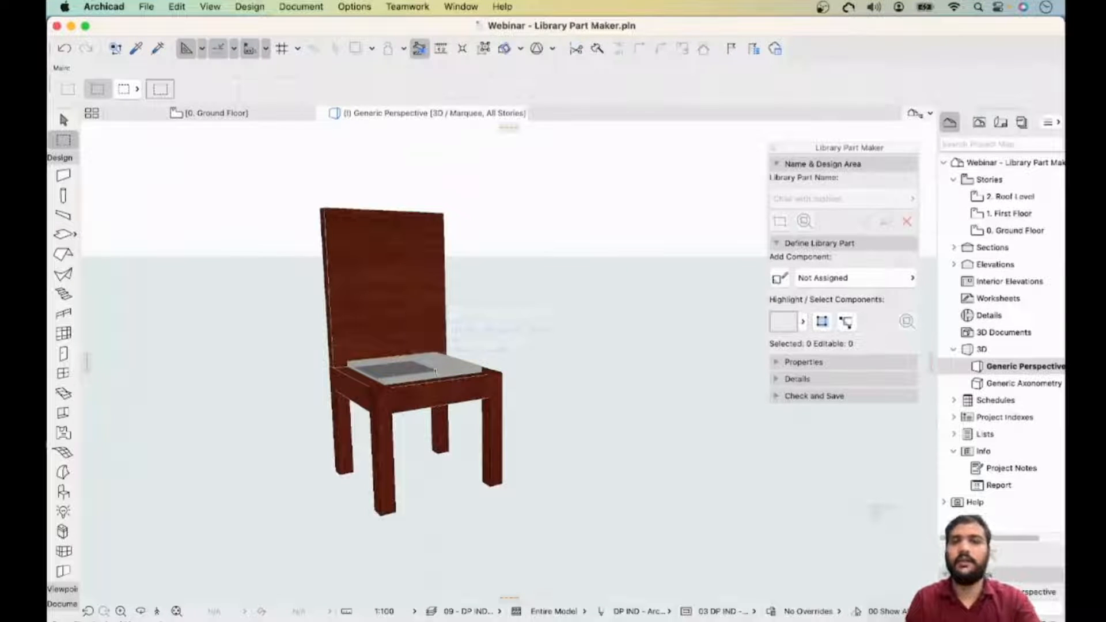
pyautogui.press('Escape')
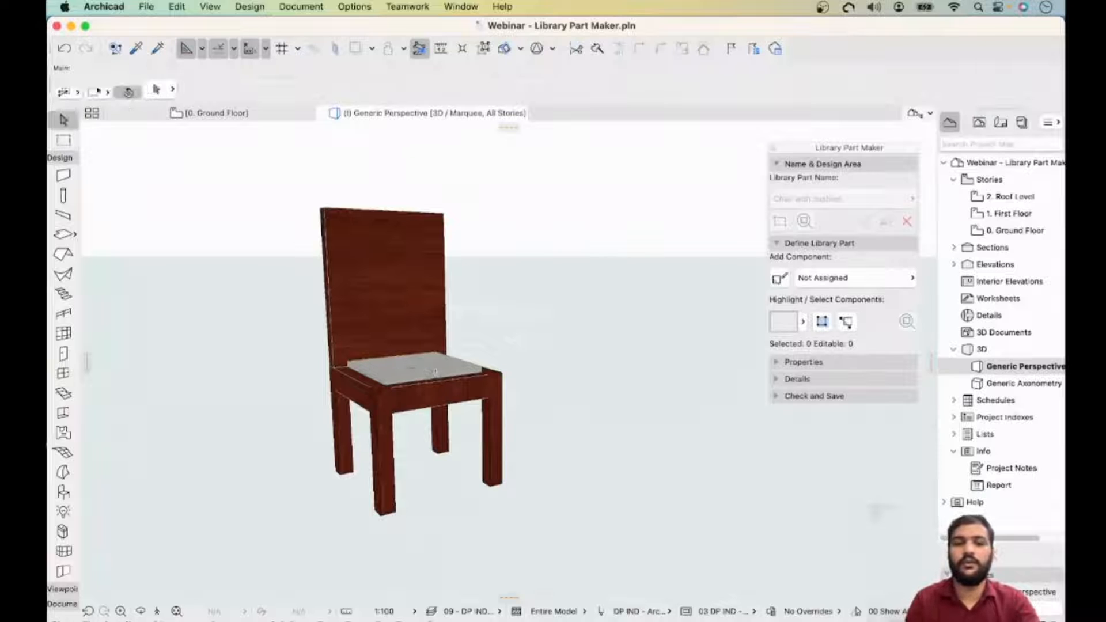
# - Delete the seat cushion and the seat panel inside the frame
pyautogui.click(441, 366)
pyautogui.press('Delete')
pyautogui.keyDown('shift'); pyautogui.moveTo(441, 366); pyautogui.dragTo(446, 420, button='middle'); pyautogui.keyUp('shift')
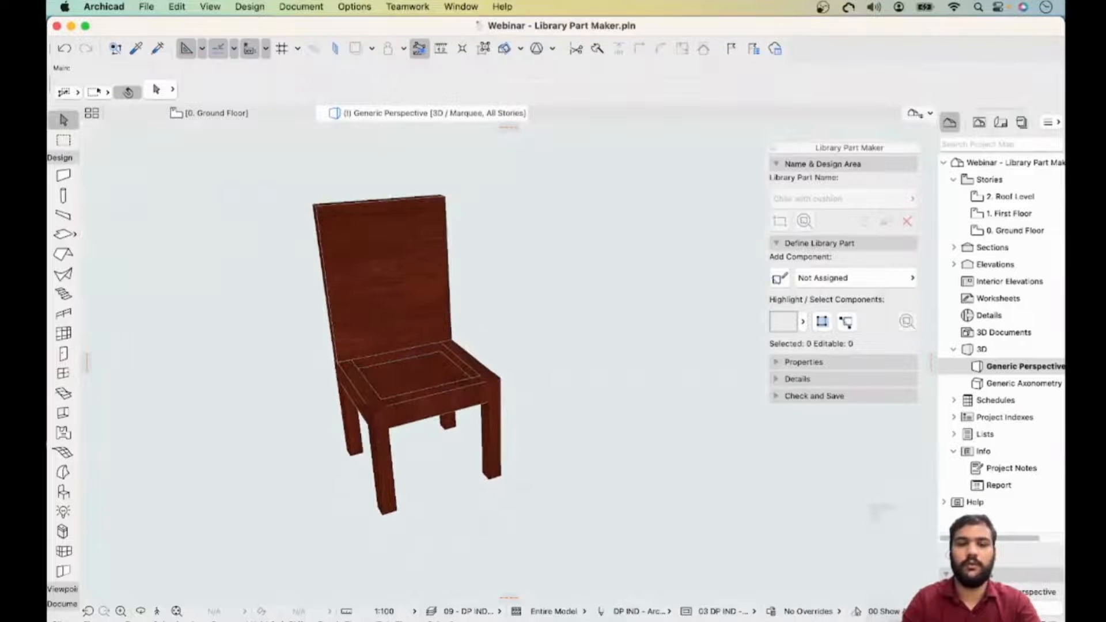
pyautogui.click(417, 374)
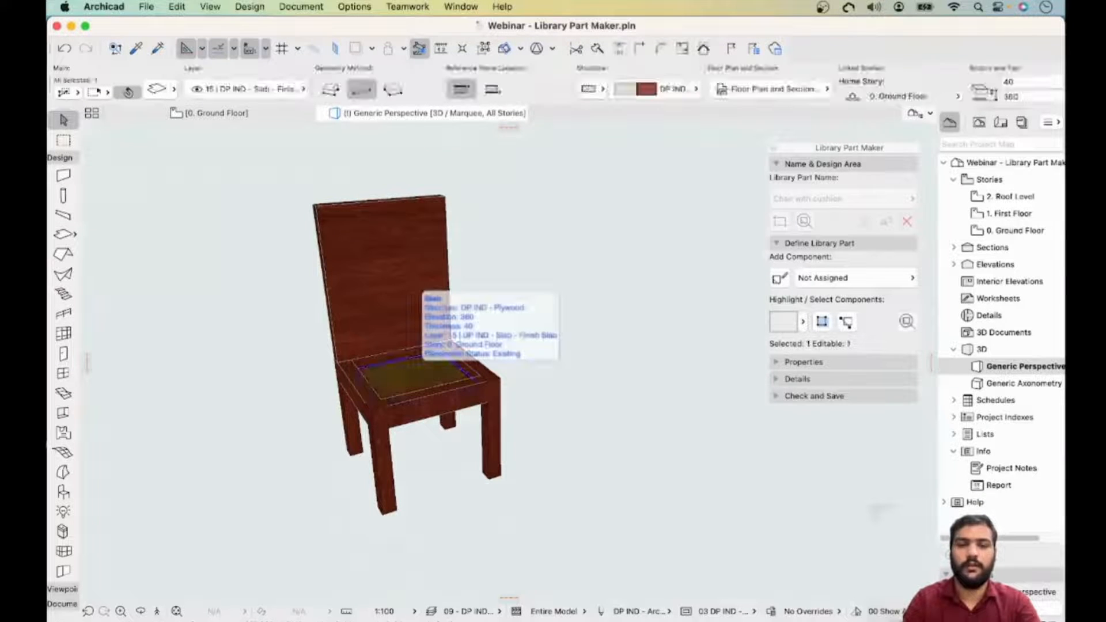
pyautogui.press('Delete')
# - Edit the seat frame slab's inner opening from its corner so the seat becomes a solid panel
pyautogui.click(452, 369)
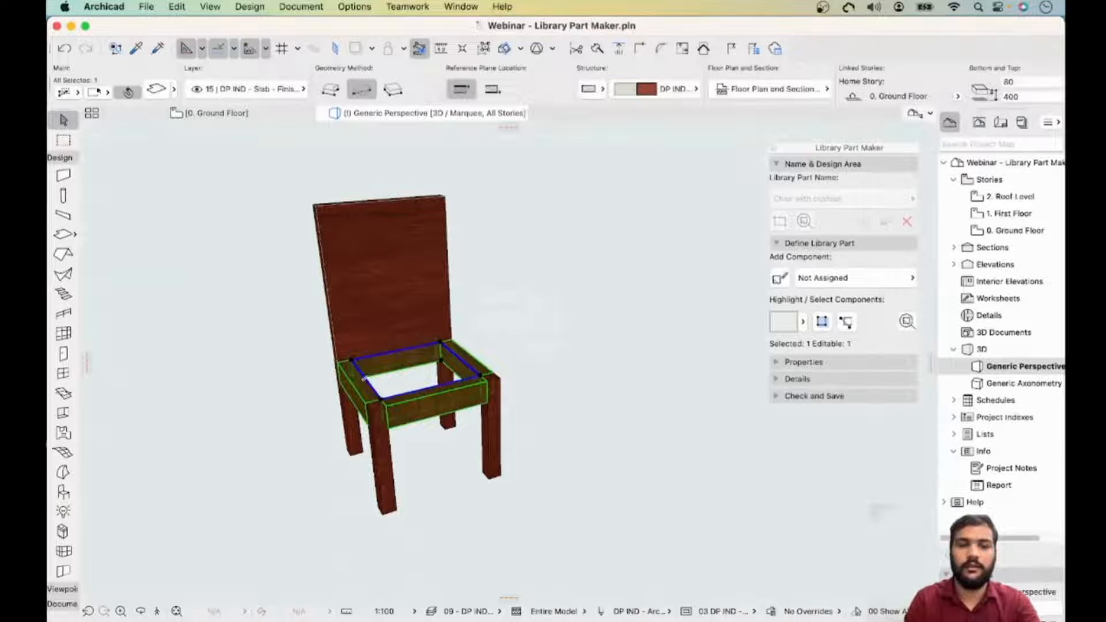
pyautogui.click(352, 360)
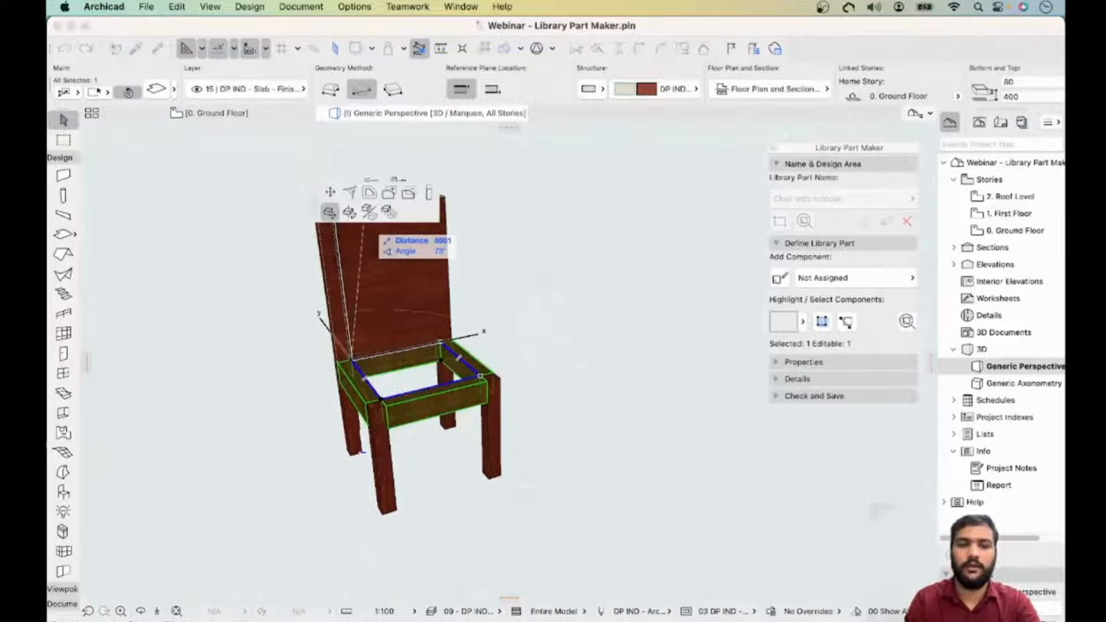
pyautogui.click(329, 191)
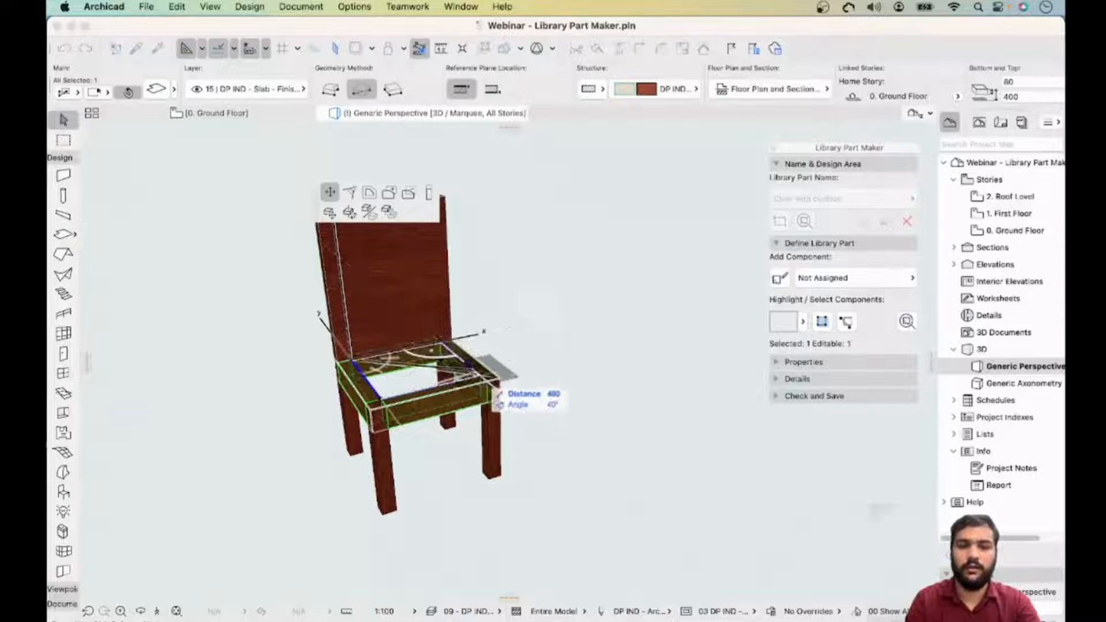
pyautogui.click(472, 370)
pyautogui.press('Escape')
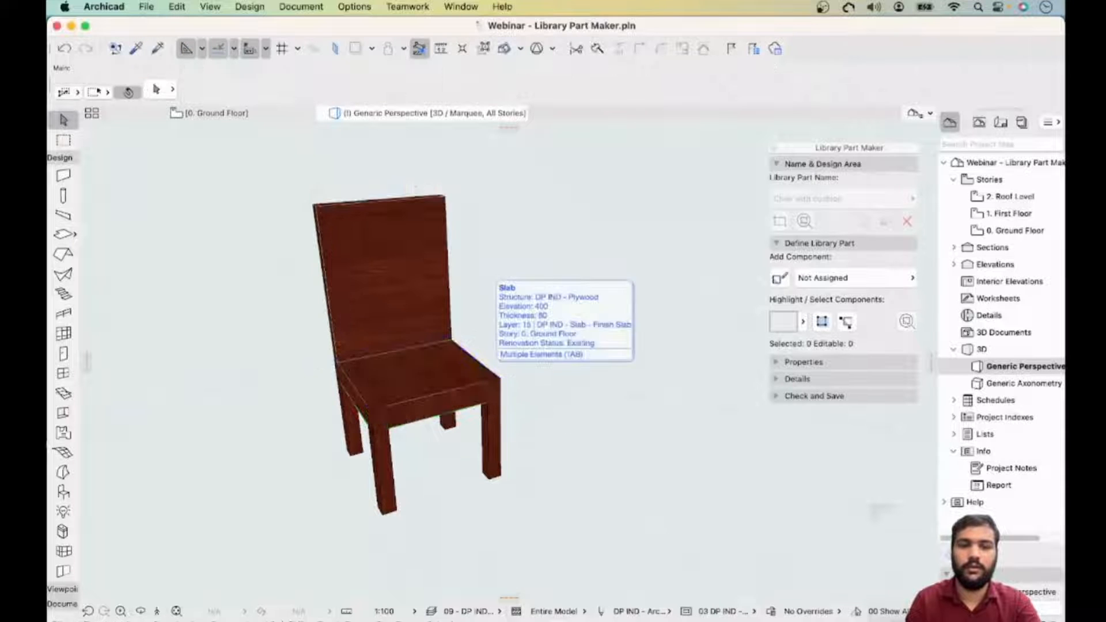
# - Draw a marquee around all three chairs on the floor plan and show the marquee area in 3D
pyautogui.keyDown('shift'); pyautogui.moveTo(484, 369); pyautogui.dragTo(504, 323, button='middle'); pyautogui.keyUp('shift')
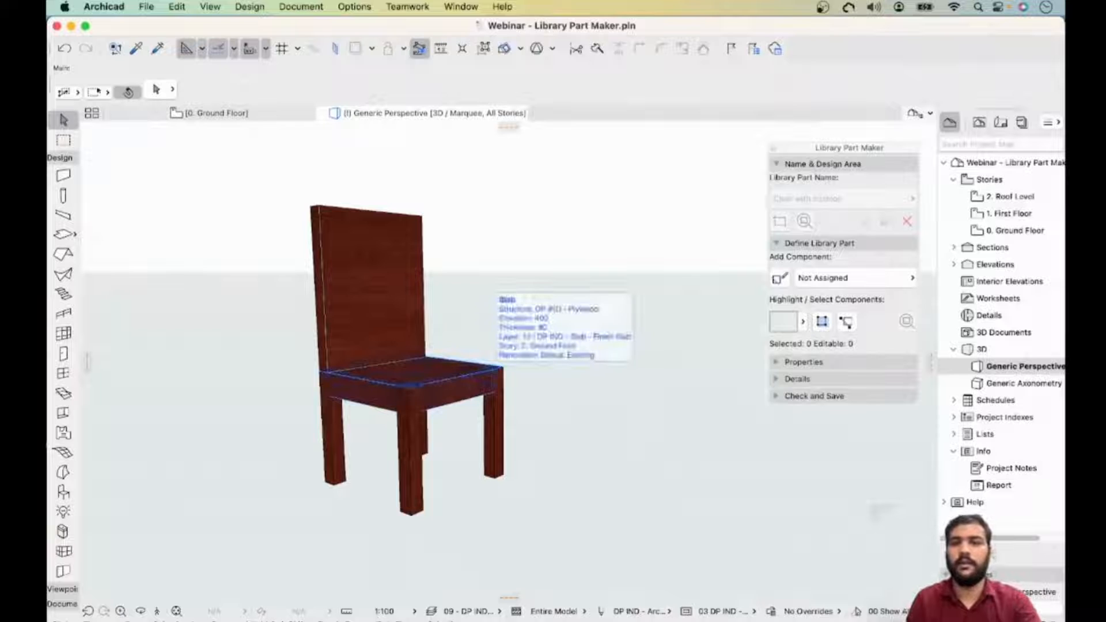
pyautogui.keyDown('shift'); pyautogui.moveTo(496, 353); pyautogui.dragTo(489, 424, button='middle'); pyautogui.keyUp('shift')
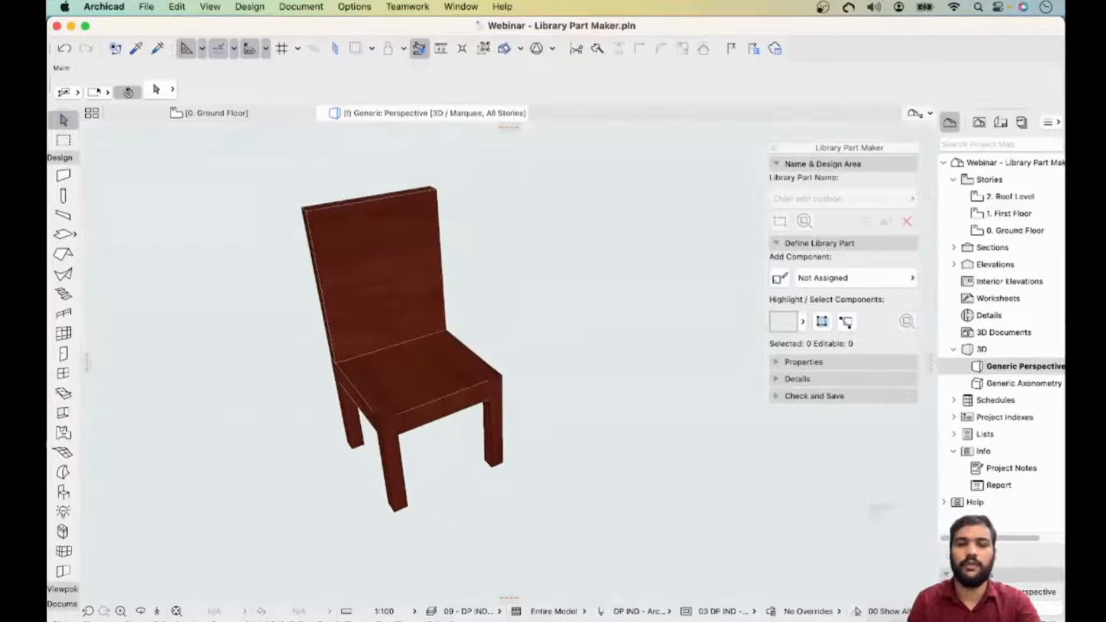
pyautogui.scroll(5, 355, 388)
pyautogui.scroll(-6, 353, 388)
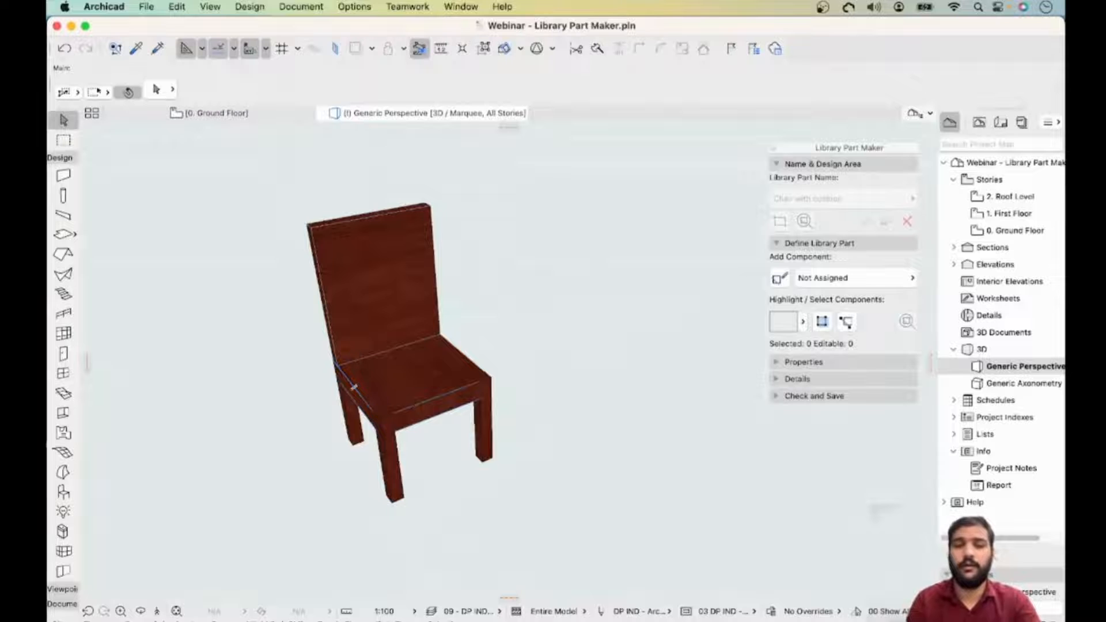
pyautogui.keyDown('shift'); pyautogui.moveTo(353, 387); pyautogui.dragTo(346, 314, button='middle'); pyautogui.keyUp('shift')
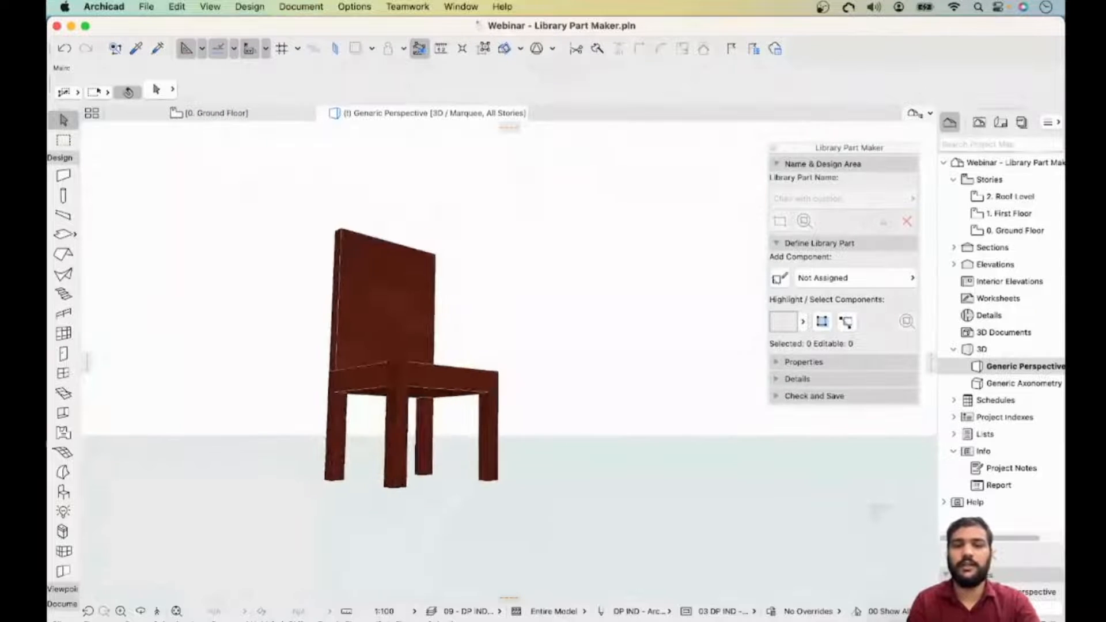
pyautogui.click(231, 114)
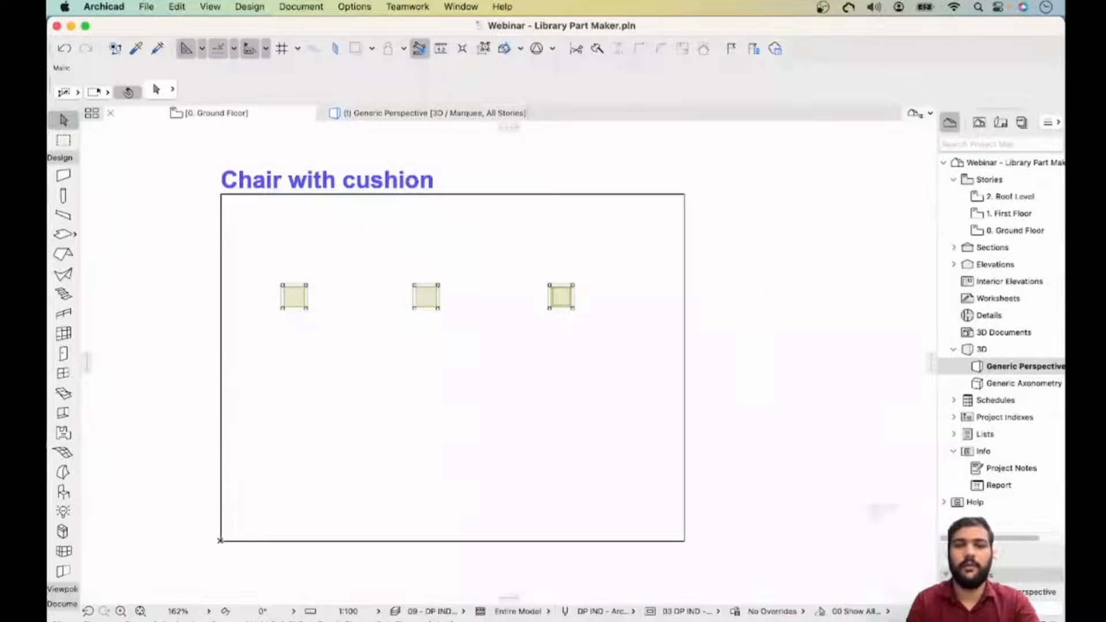
pyautogui.click(63, 140)
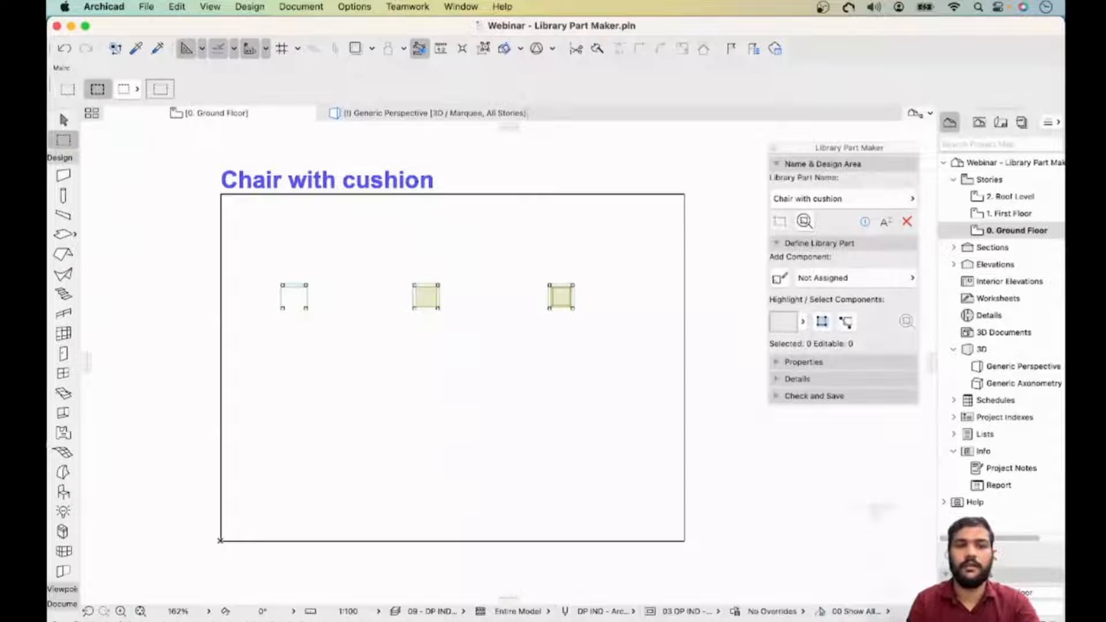
pyautogui.click(237, 257)
pyautogui.click(598, 352)
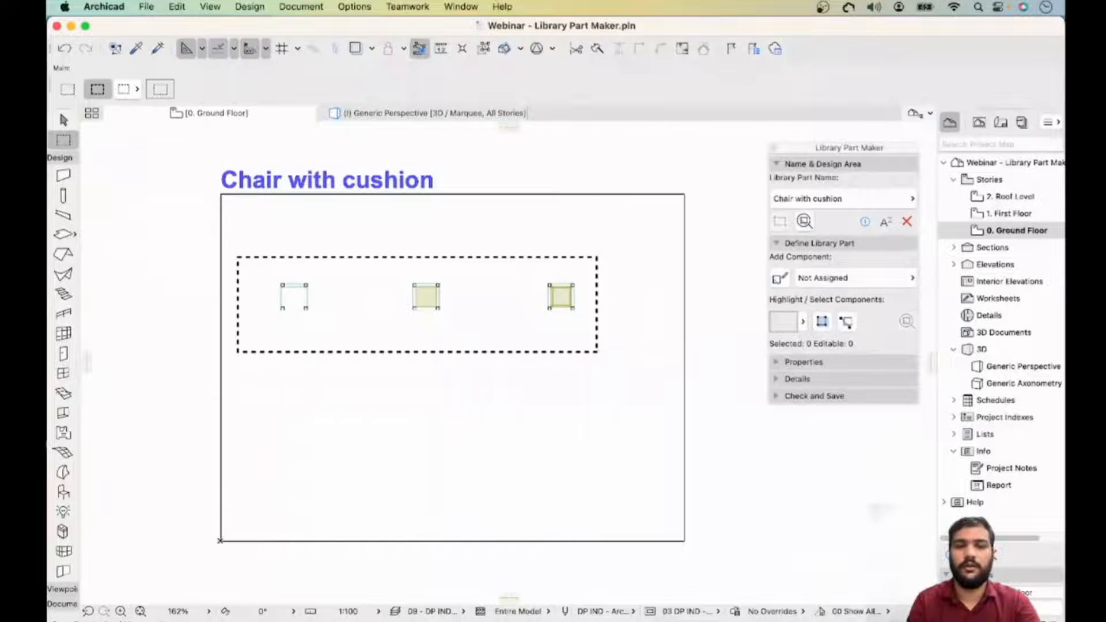
pyautogui.rightClick(598, 352)
pyautogui.click(676, 585)
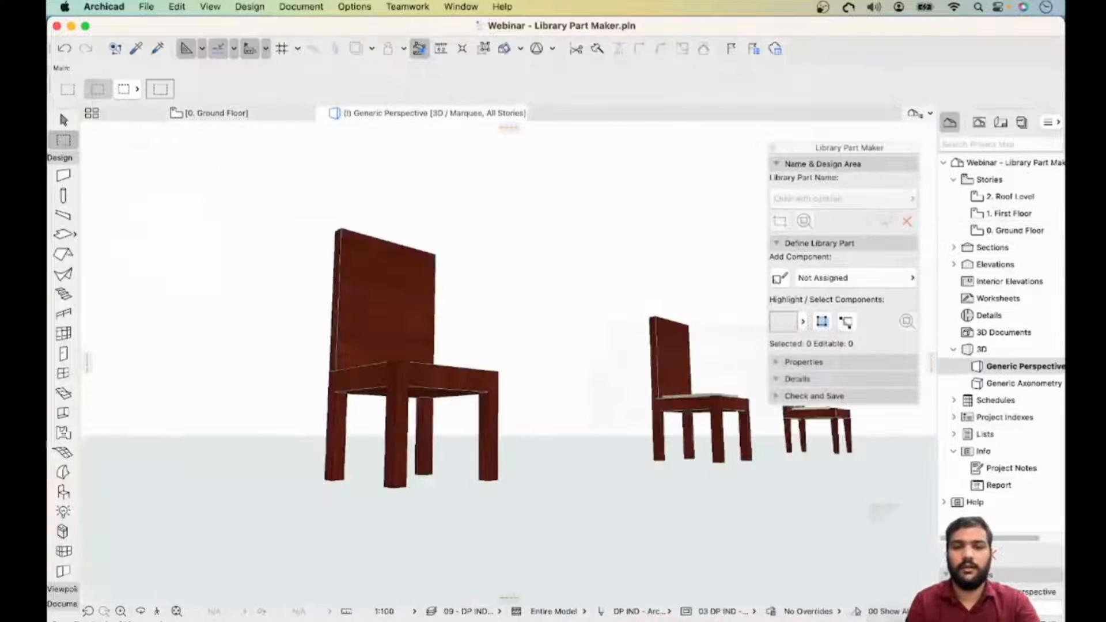
# - Examine the three chairs side by side in the 3D view
pyautogui.moveTo(630, 461); pyautogui.dragTo(331, 463, button='middle')
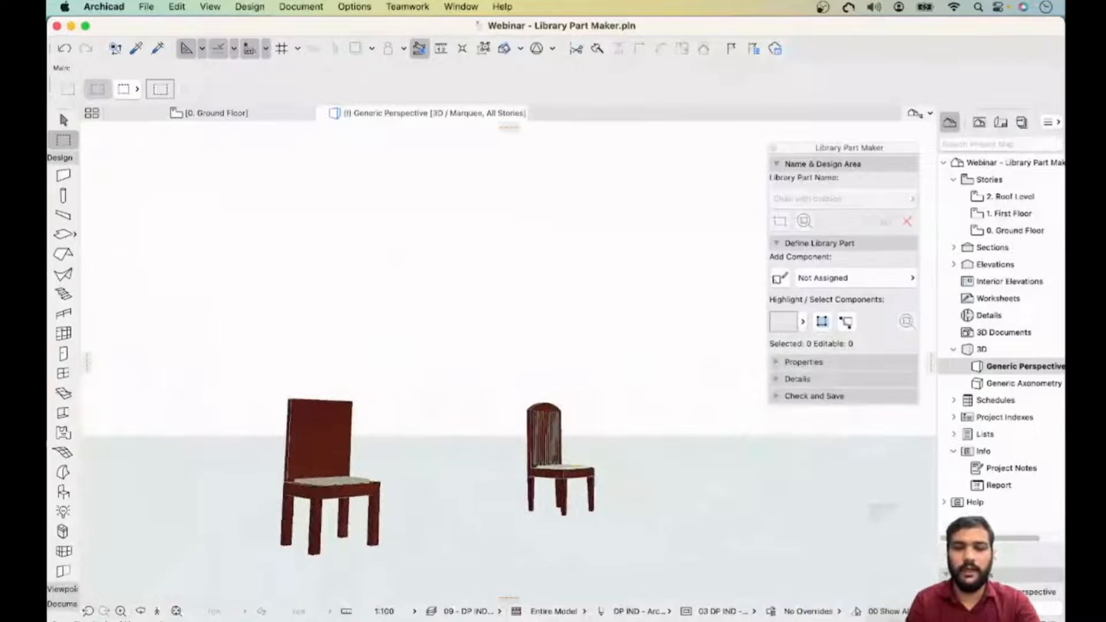
pyautogui.scroll(6, 564, 449)
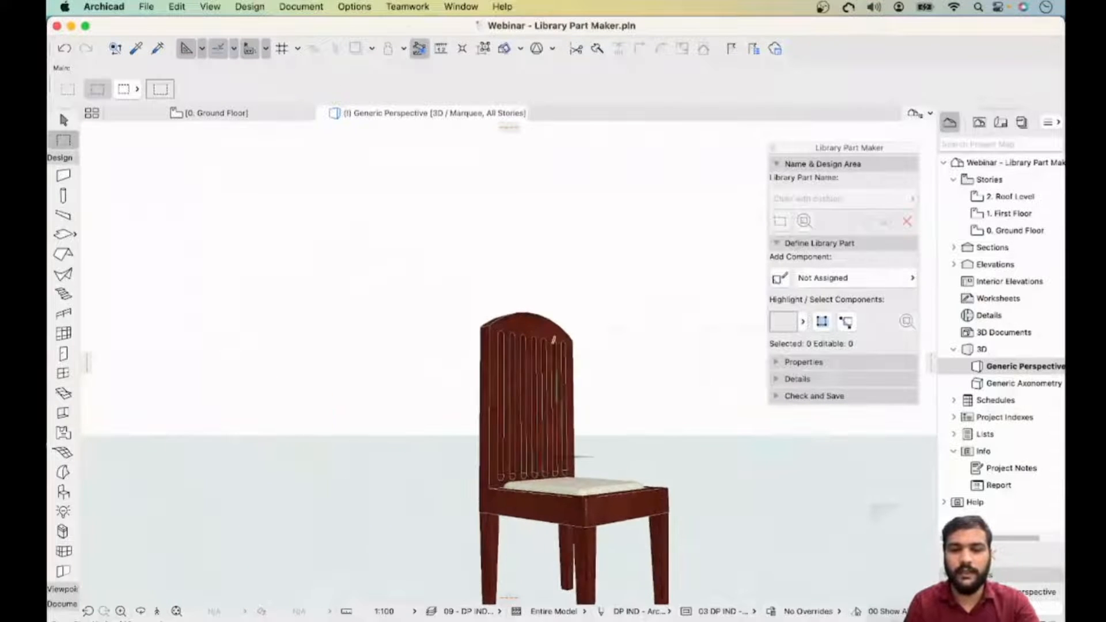
pyautogui.moveTo(564, 450); pyautogui.dragTo(429, 466, button='middle')
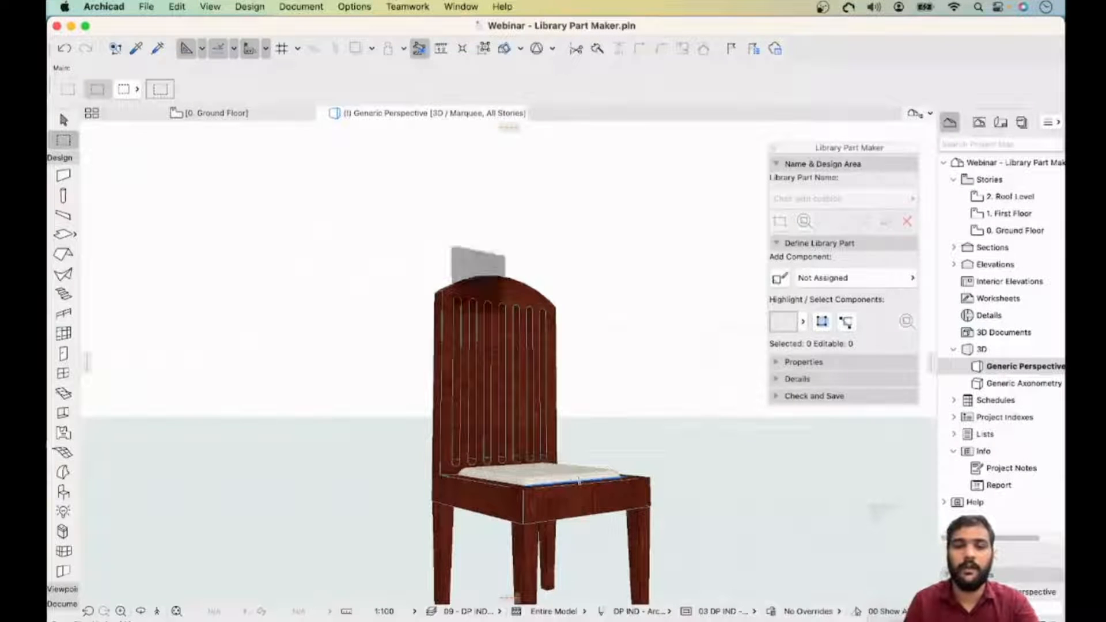
pyautogui.moveTo(579, 480); pyautogui.dragTo(573, 393, button='middle')
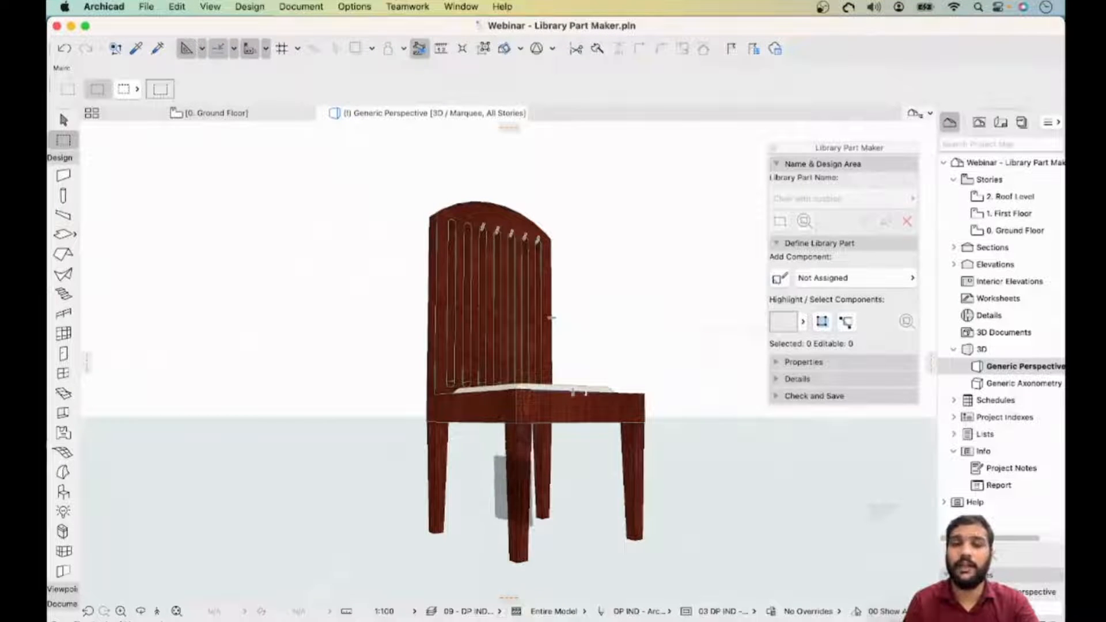
pyautogui.scroll(-10, 550, 317)
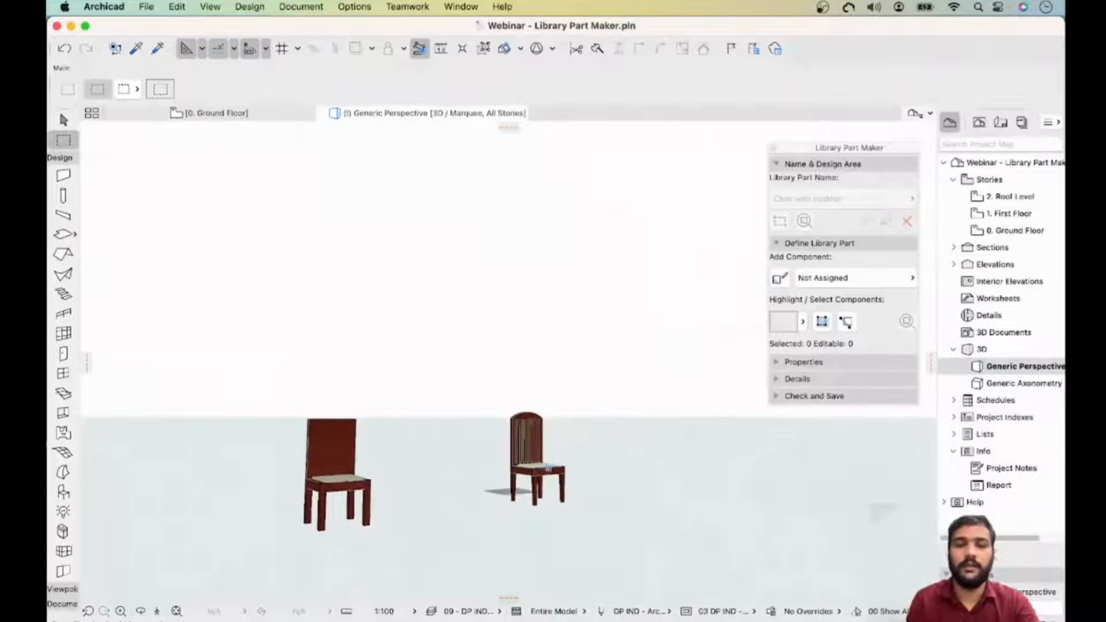
pyautogui.scroll(10, 331, 507)
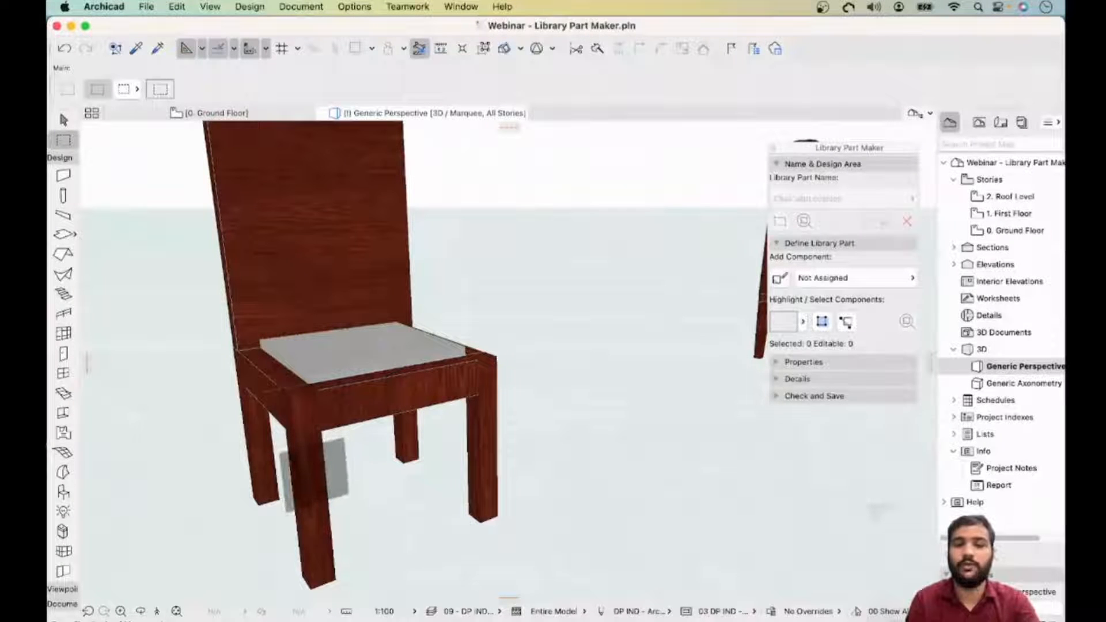
pyautogui.hscroll(-3, 315, 475)
pyautogui.scroll(-8, 314, 476)
pyautogui.hscroll(-4, 314, 476)
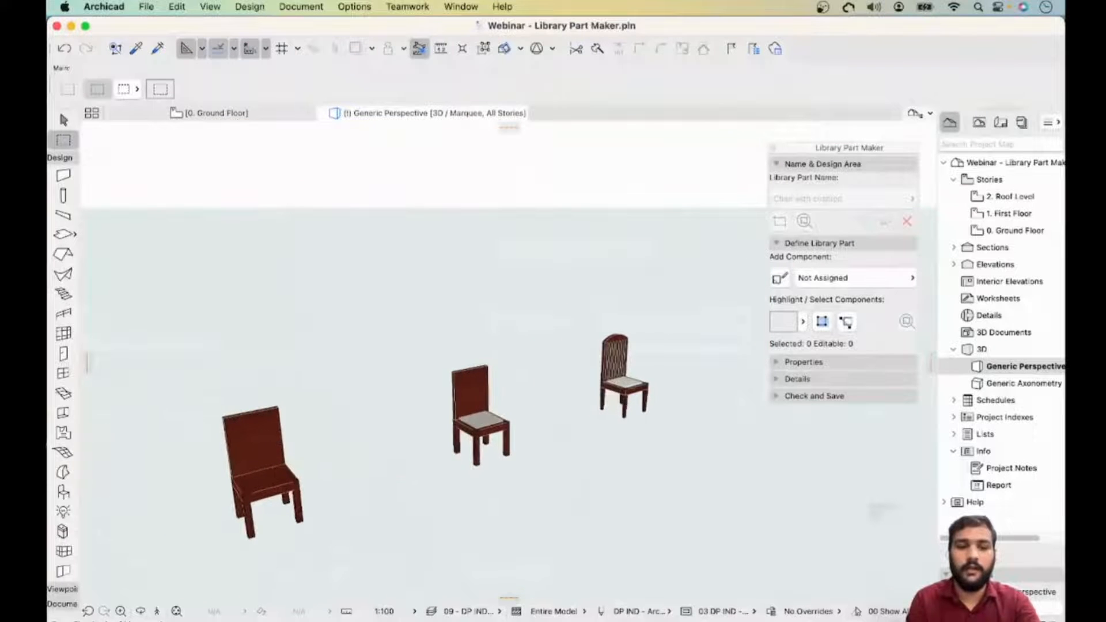
pyautogui.scroll(6, 315, 475)
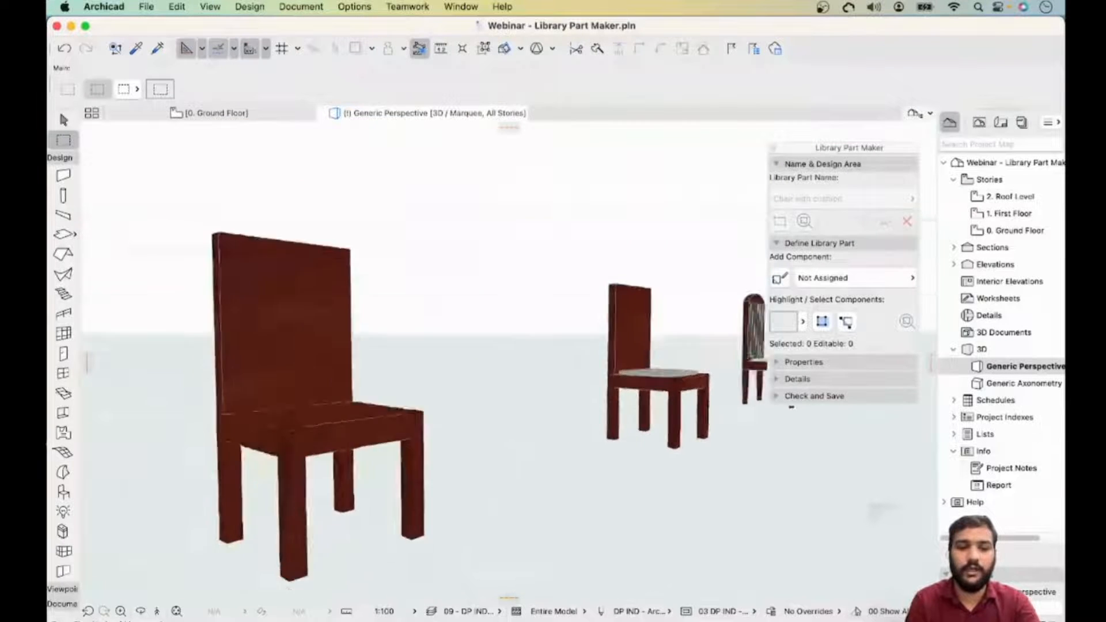
pyautogui.moveTo(314, 476)
pyautogui.keyDown('shift'); pyautogui.mouseDown(button='middle')
pyautogui.moveTo(344, 475)
pyautogui.moveTo(297, 475)
pyautogui.mouseUp(button='middle'); pyautogui.keyUp('shift')
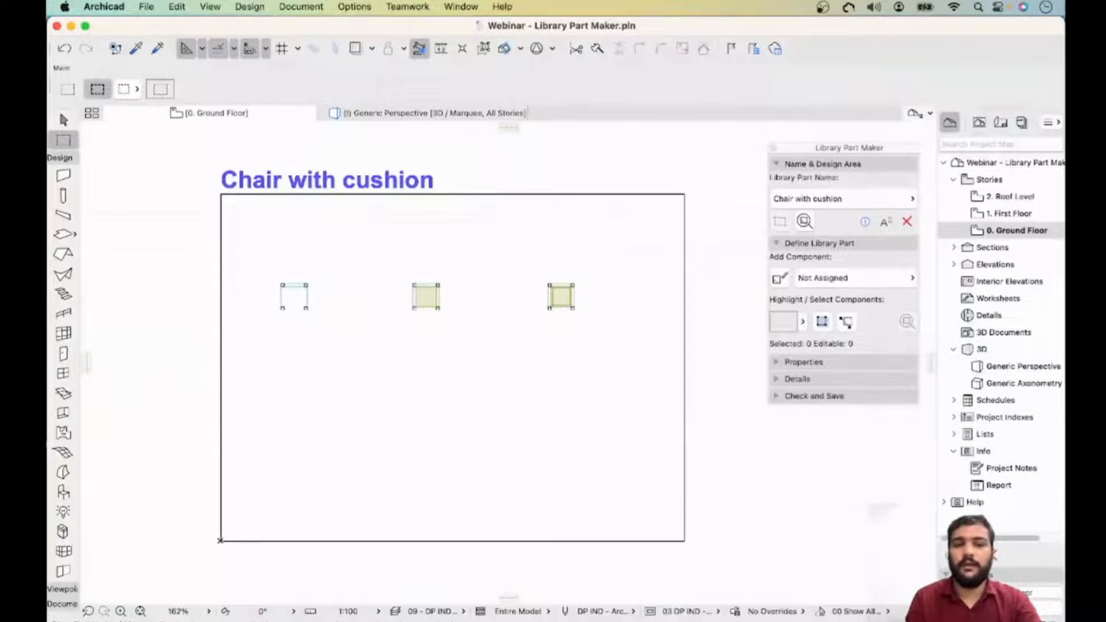
# - Place vertical guide lines along the left and right edges of the rightmost chair on the floor plan
pyautogui.press('Escape')
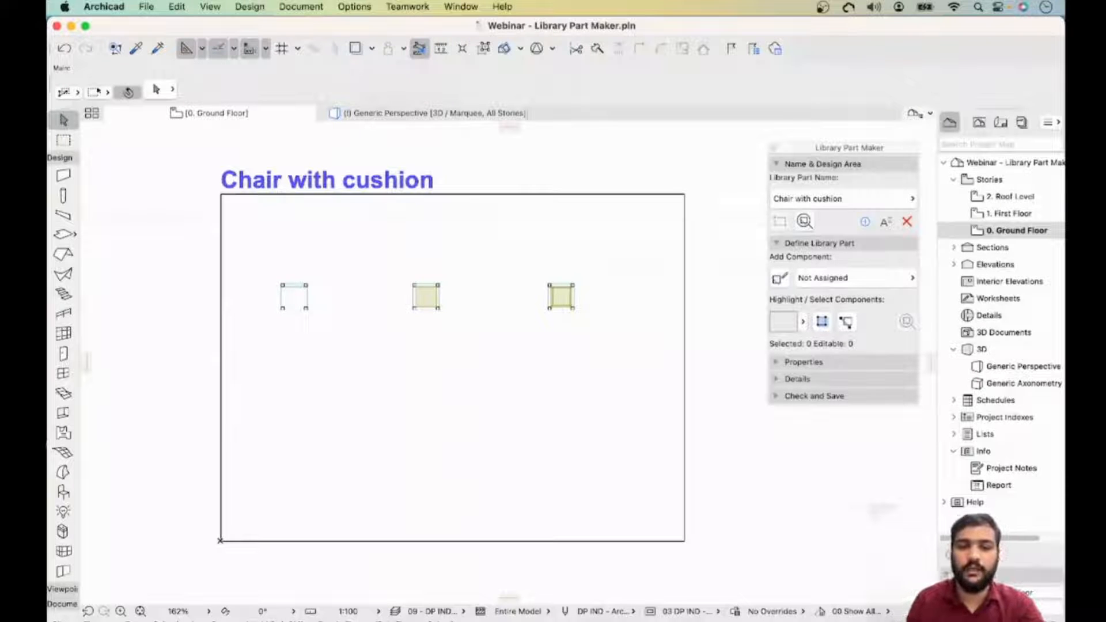
pyautogui.scroll(5, 569, 405)
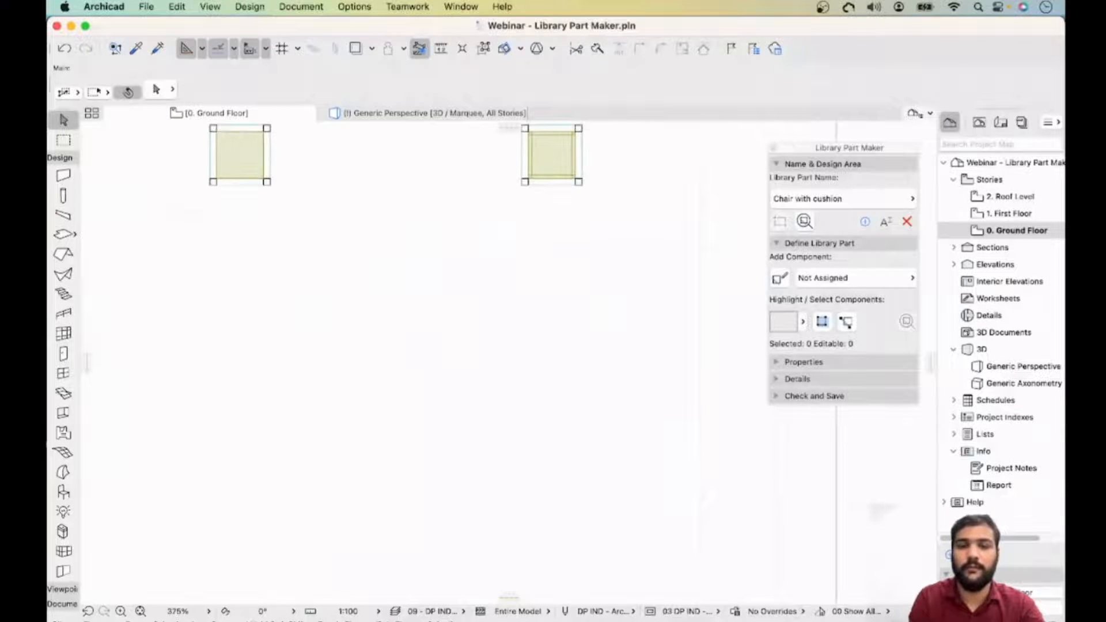
pyautogui.scroll(-8, 565, 407)
pyautogui.scroll(3, 565, 407)
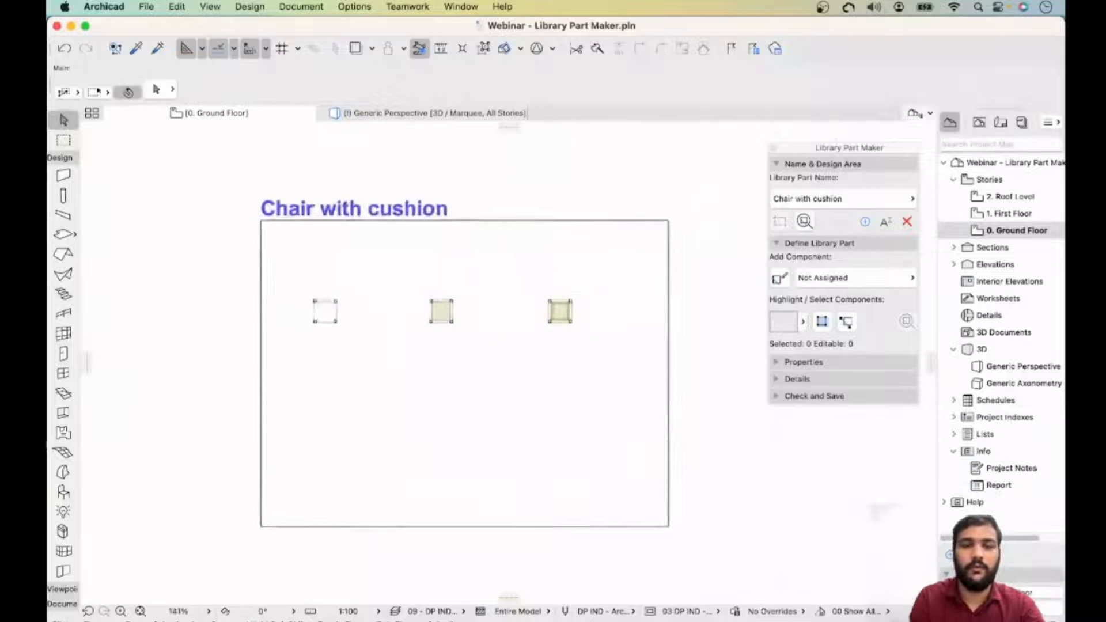
pyautogui.press('F3')
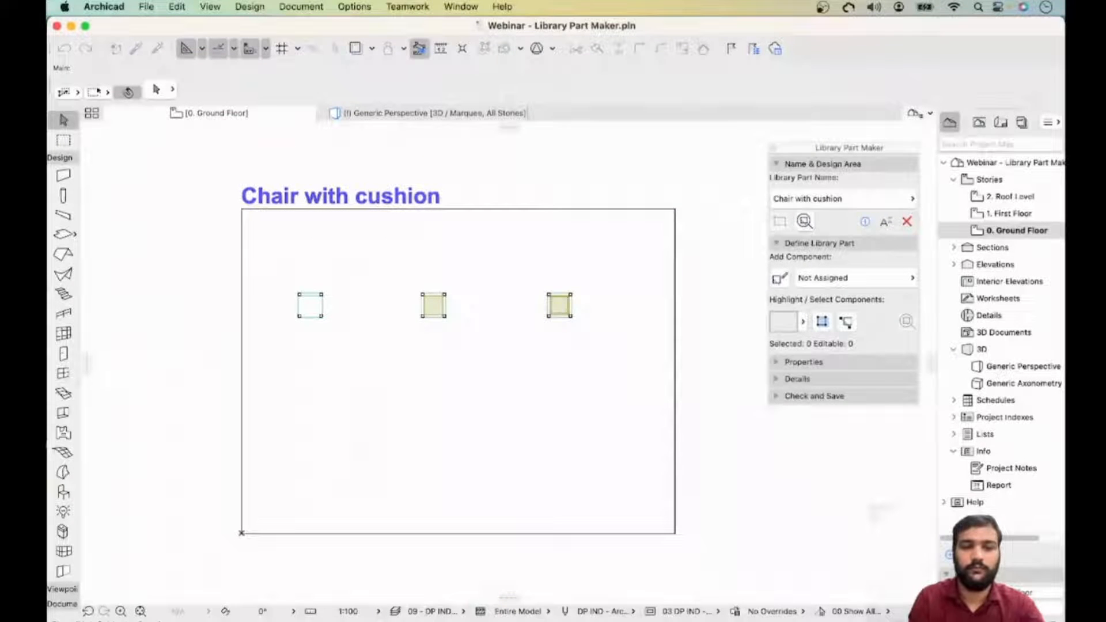
pyautogui.moveTo(929, 363); pyautogui.dragTo(597, 362)
pyautogui.moveTo(549, 130); pyautogui.dragTo(547, 194)
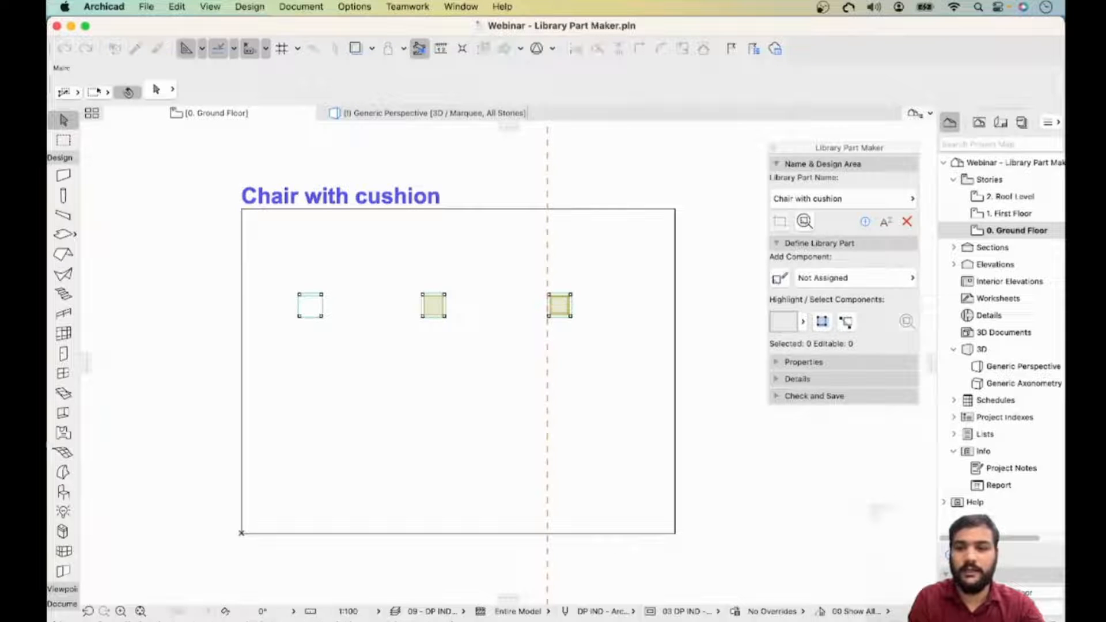
pyautogui.moveTo(929, 362); pyautogui.dragTo(570, 362)
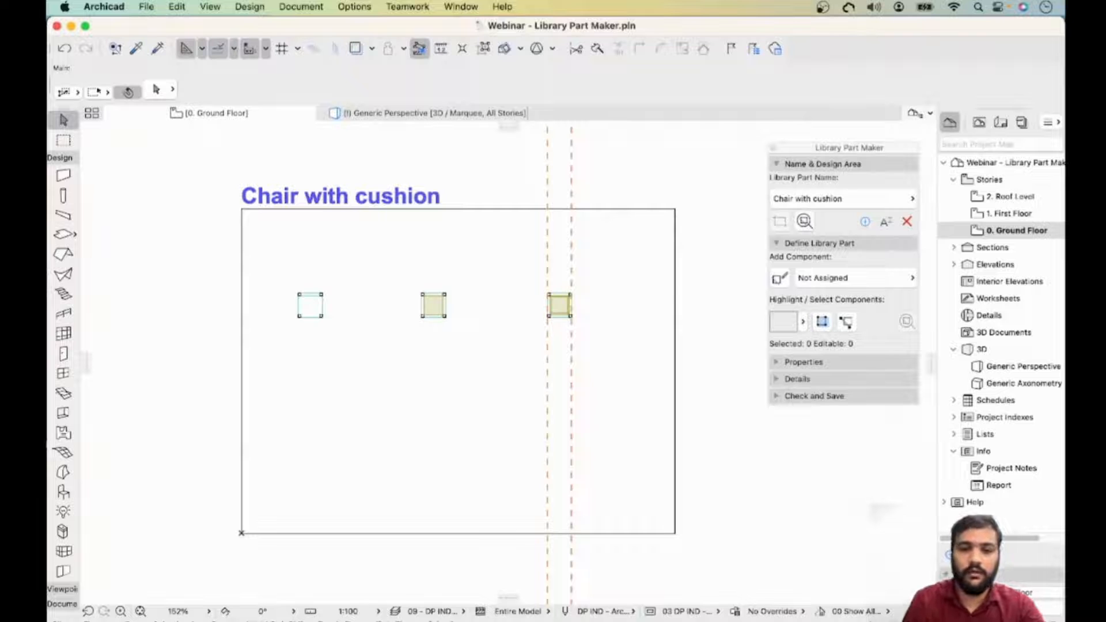
# - Place vertical guide lines along the left and right edges of the leftmost chair
pyautogui.scroll(2, 127, 241)
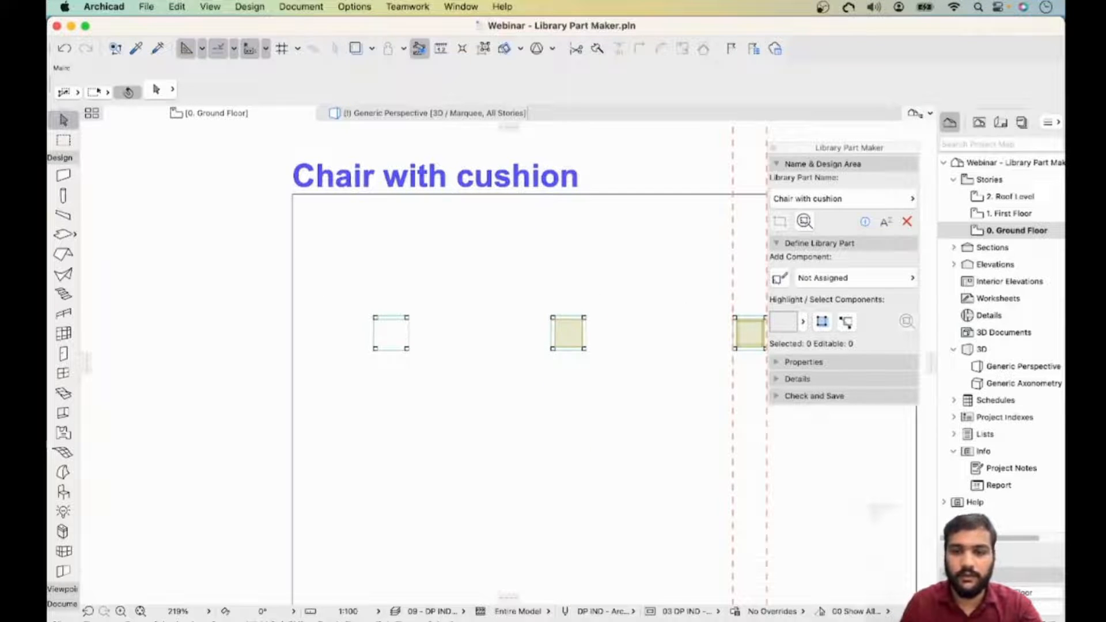
pyautogui.moveTo(568, 368); pyautogui.dragTo(500, 372, button='middle')
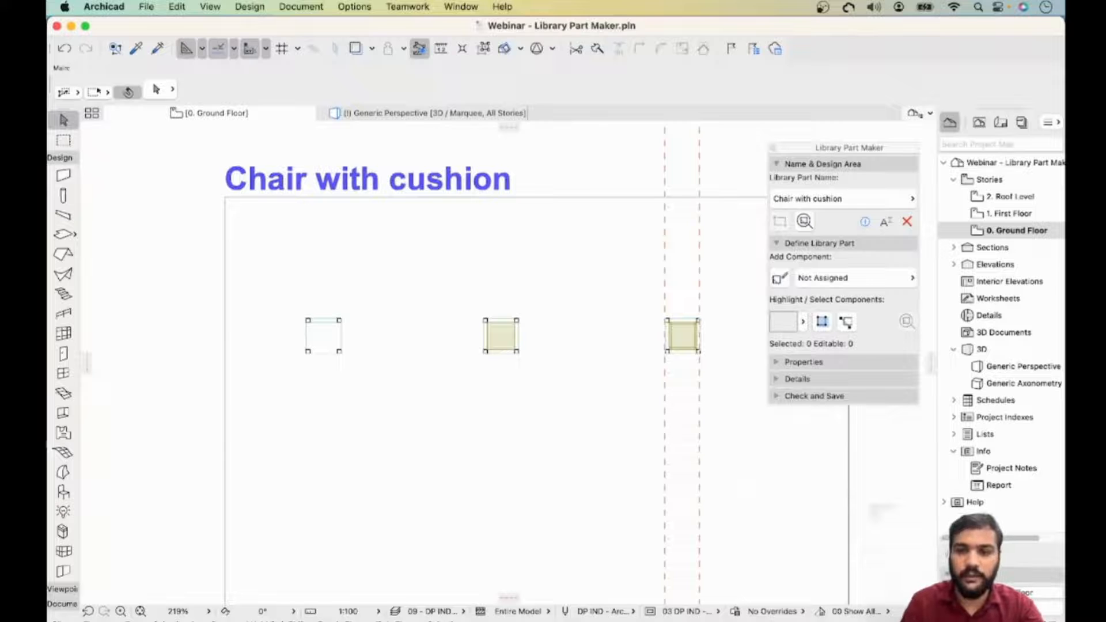
pyautogui.scroll(1, 675, 375)
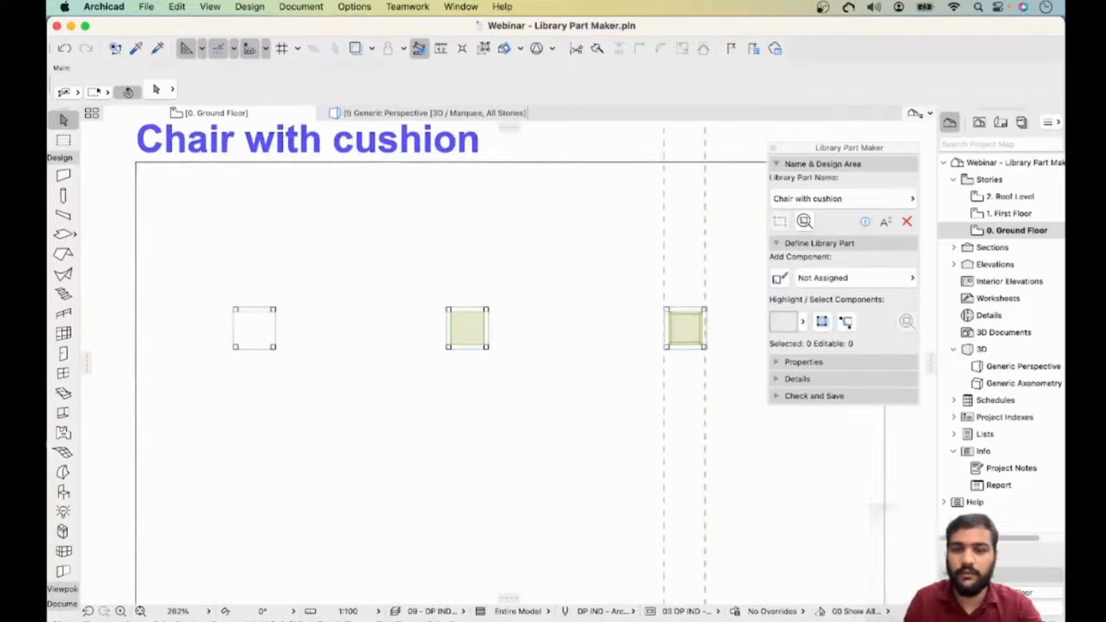
pyautogui.scroll(3, 725, 288)
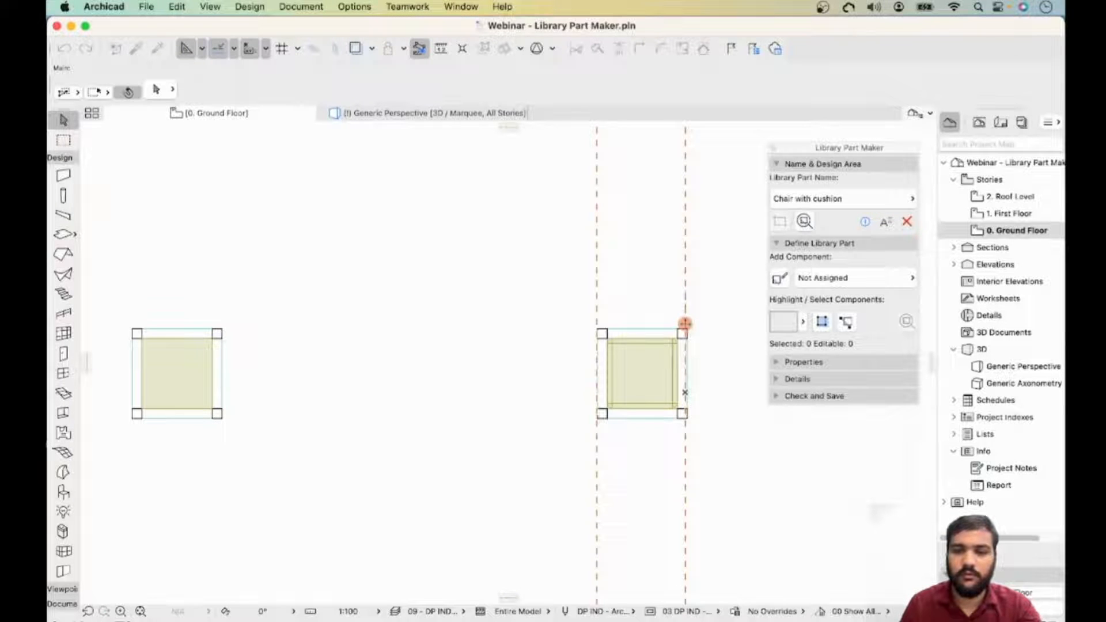
pyautogui.moveTo(685, 324); pyautogui.dragTo(687, 416)
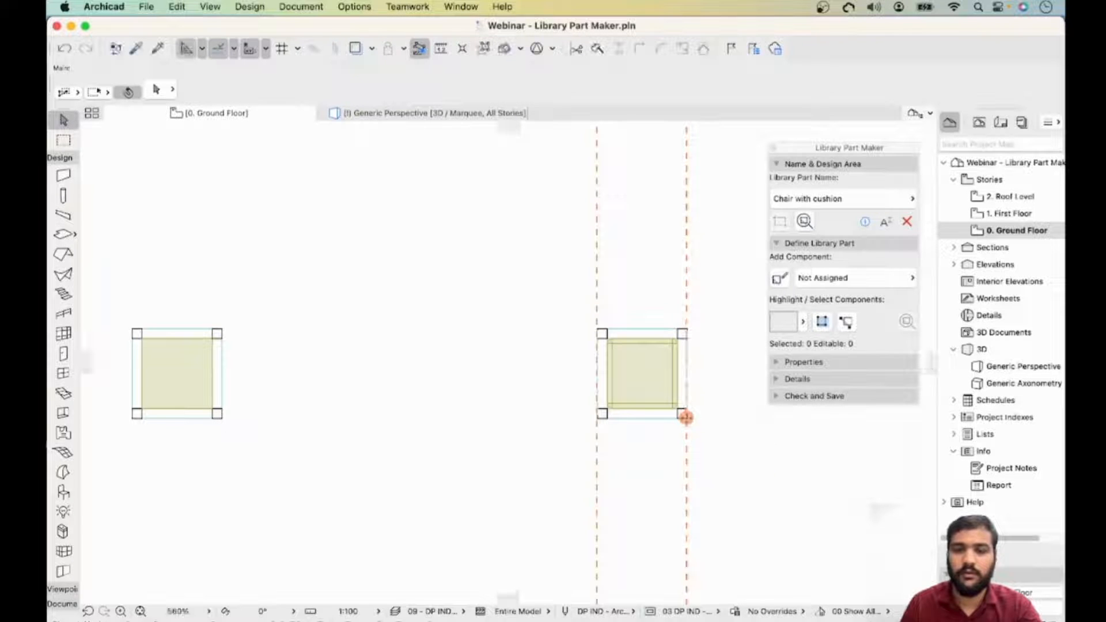
pyautogui.moveTo(87, 362); pyautogui.dragTo(96, 363)
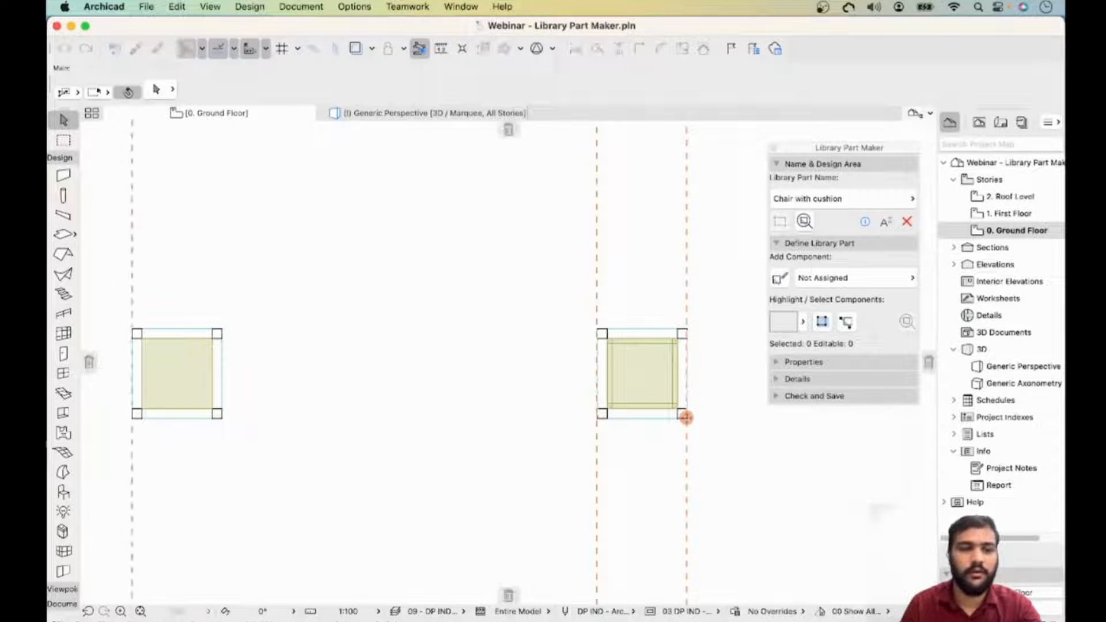
pyautogui.moveTo(686, 417); pyautogui.dragTo(132, 374)
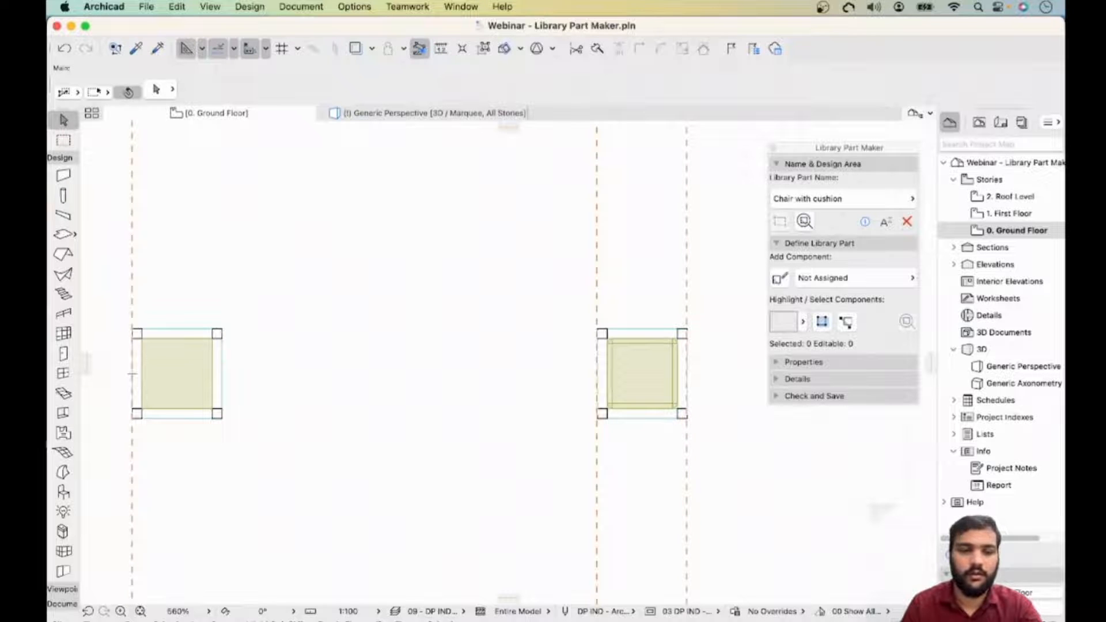
pyautogui.moveTo(89, 361); pyautogui.dragTo(146, 372)
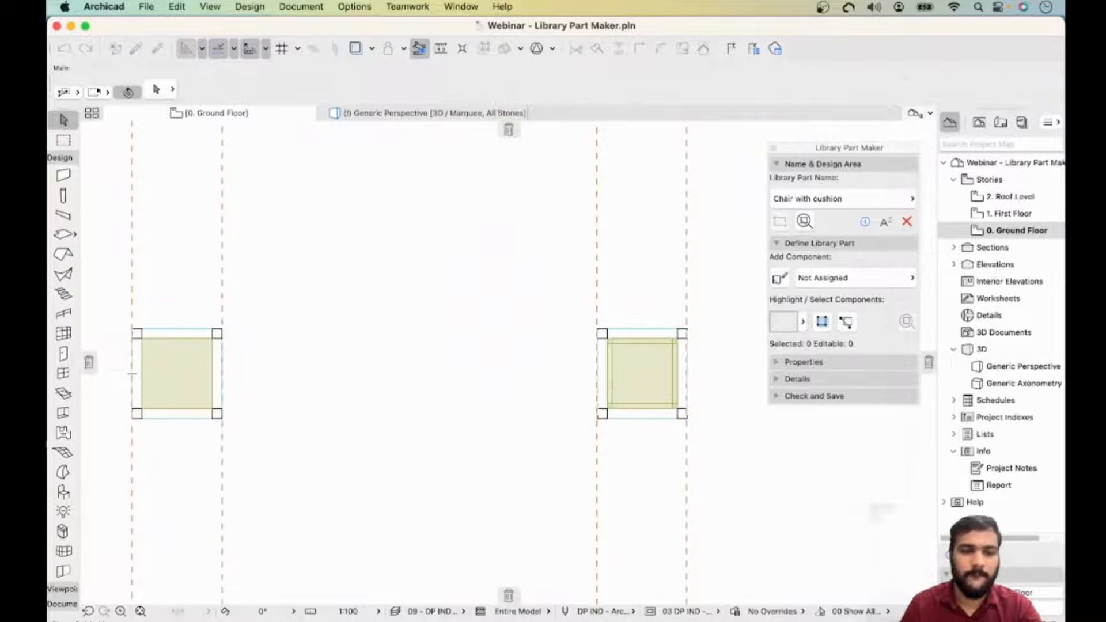
# - Measure the width of the leftmost chair on the floor plan
pyautogui.moveTo(222, 373); pyautogui.dragTo(222, 373)
pyautogui.moveTo(222, 373); pyautogui.dragTo(822, 374, button='middle')
pyautogui.moveTo(87, 363); pyautogui.dragTo(367, 375)
pyautogui.scroll(-2, 512, 425)
pyautogui.moveTo(512, 425); pyautogui.dragTo(416, 298, button='middle')
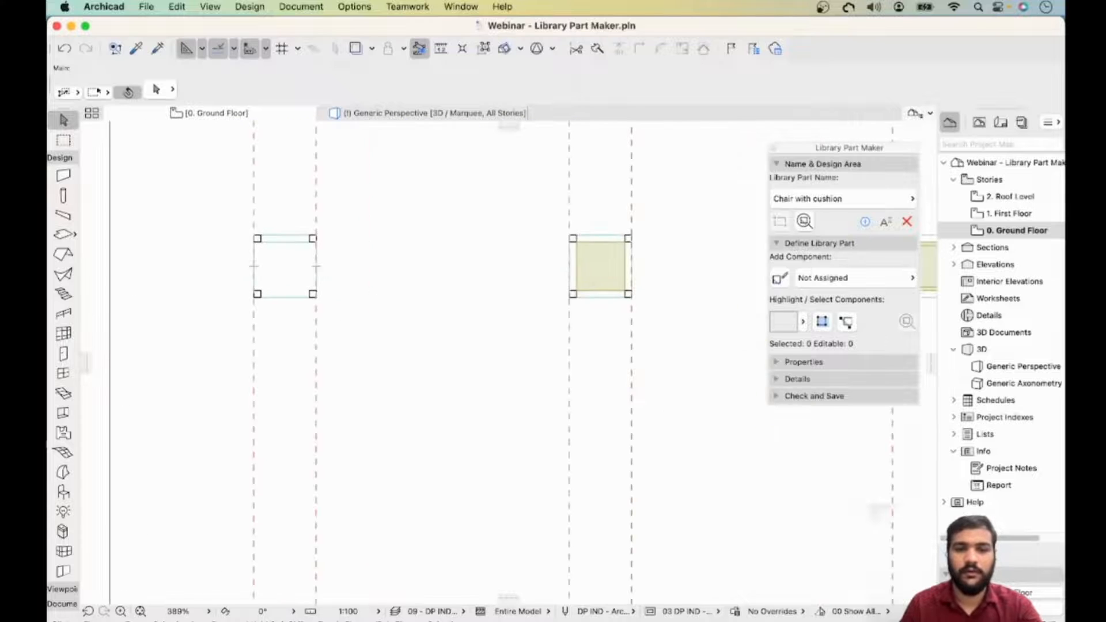
pyautogui.moveTo(317, 266); pyautogui.dragTo(255, 296, button='middle')
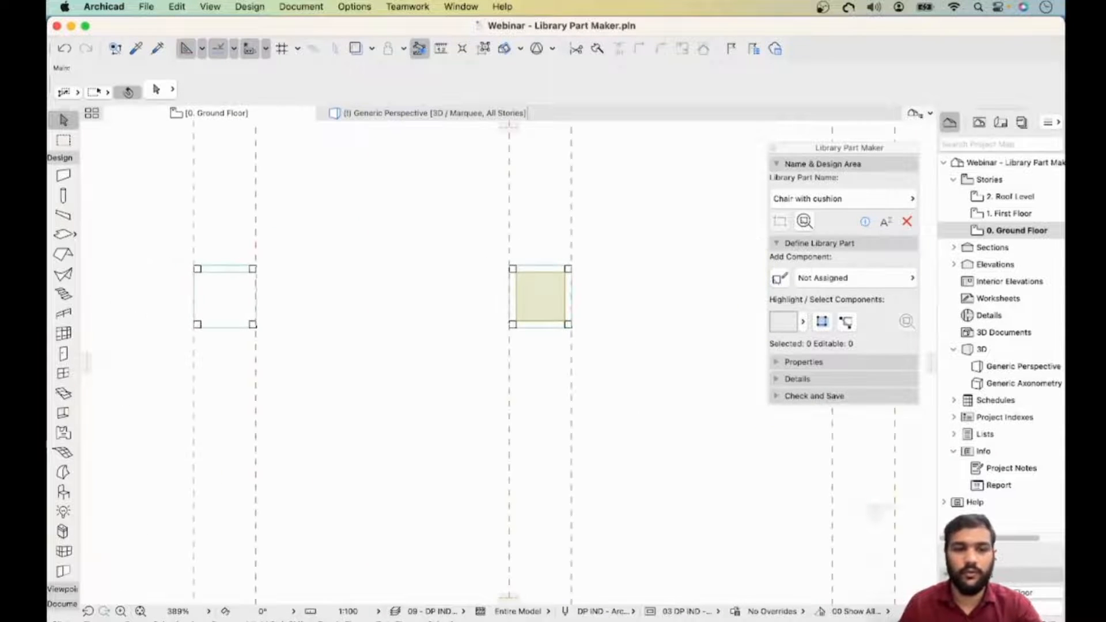
pyautogui.press('m')
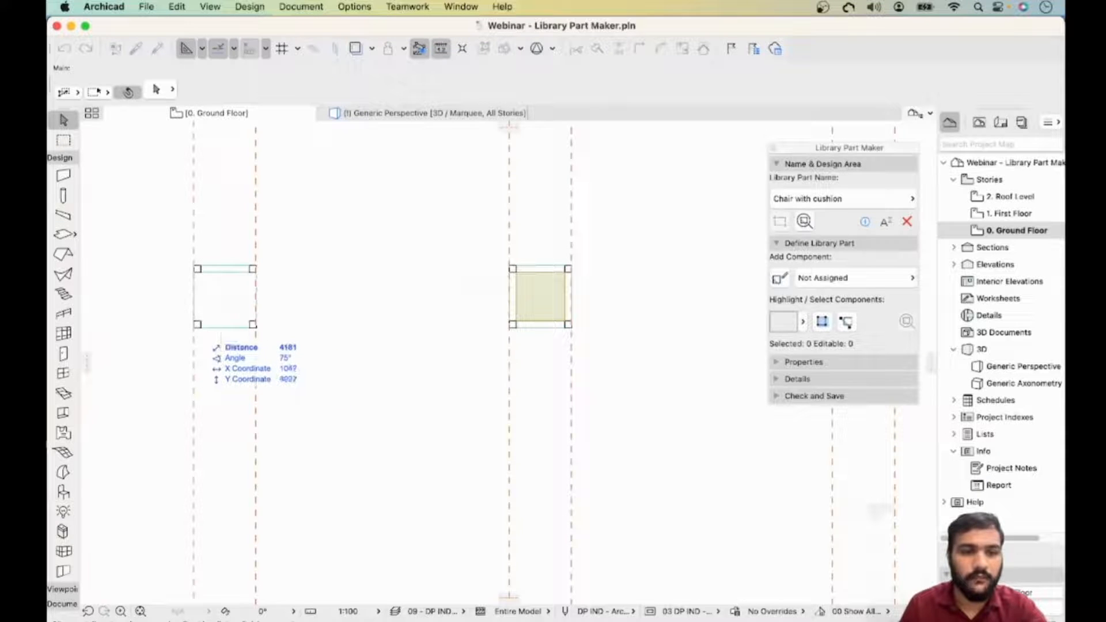
pyautogui.click(193, 328)
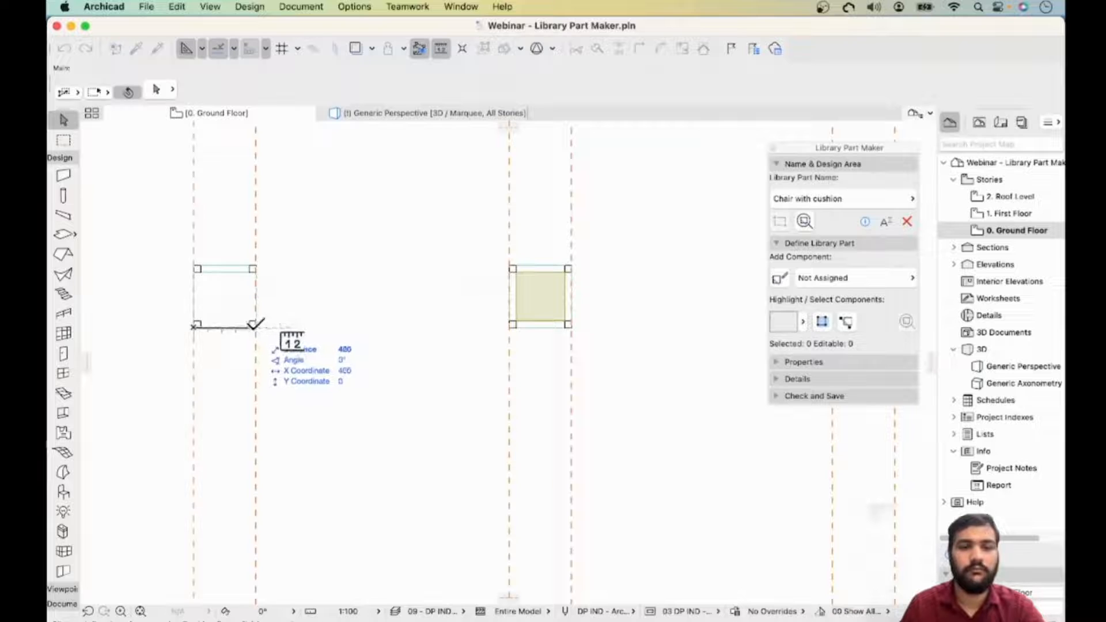
pyautogui.press('Escape')
pyautogui.moveTo(306, 345); pyautogui.dragTo(307, 300, button='middle')
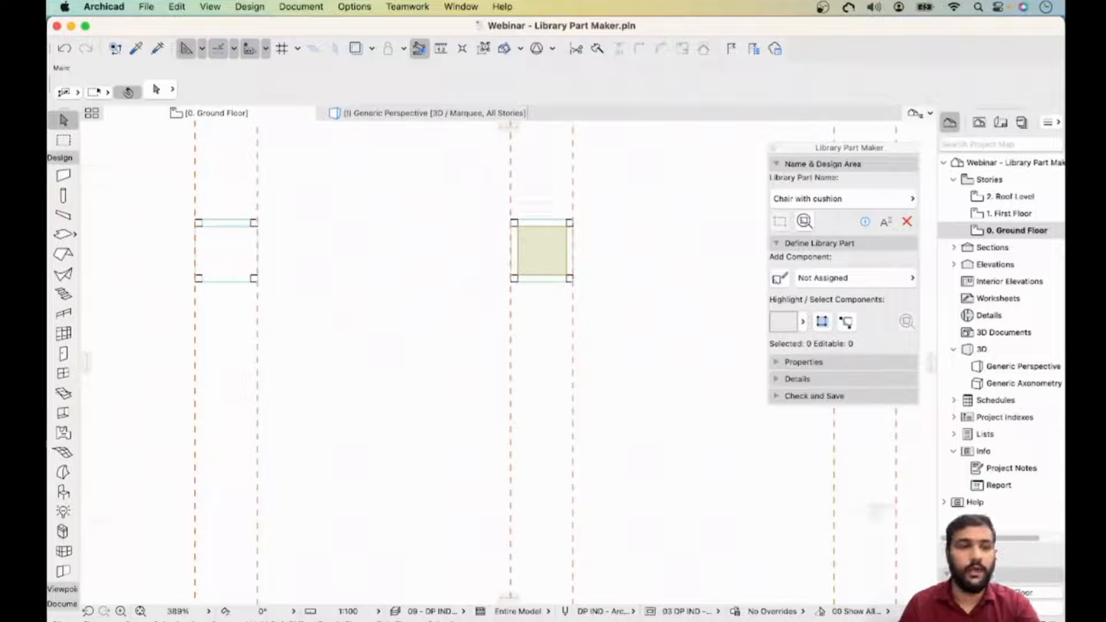
# - Draw a square rectangle of lines below the leftmost chair, spanning its width, with the Line tool
pyautogui.click(59, 157)
pyautogui.click(62, 187)
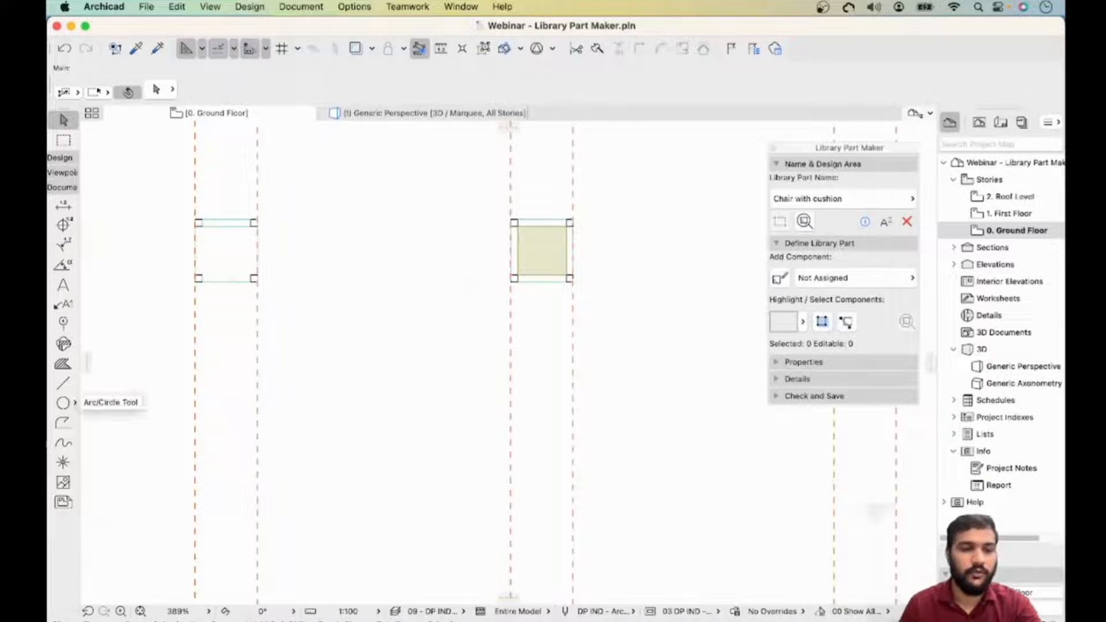
pyautogui.click(63, 383)
pyautogui.click(195, 352)
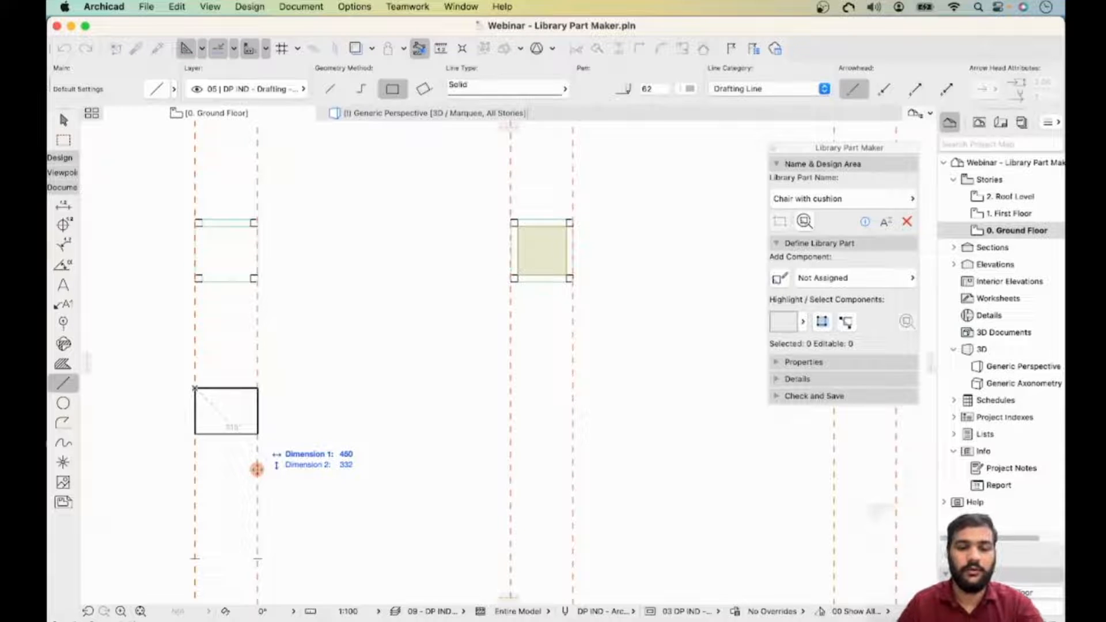
pyautogui.press('Tab')
pyautogui.press('Tab')
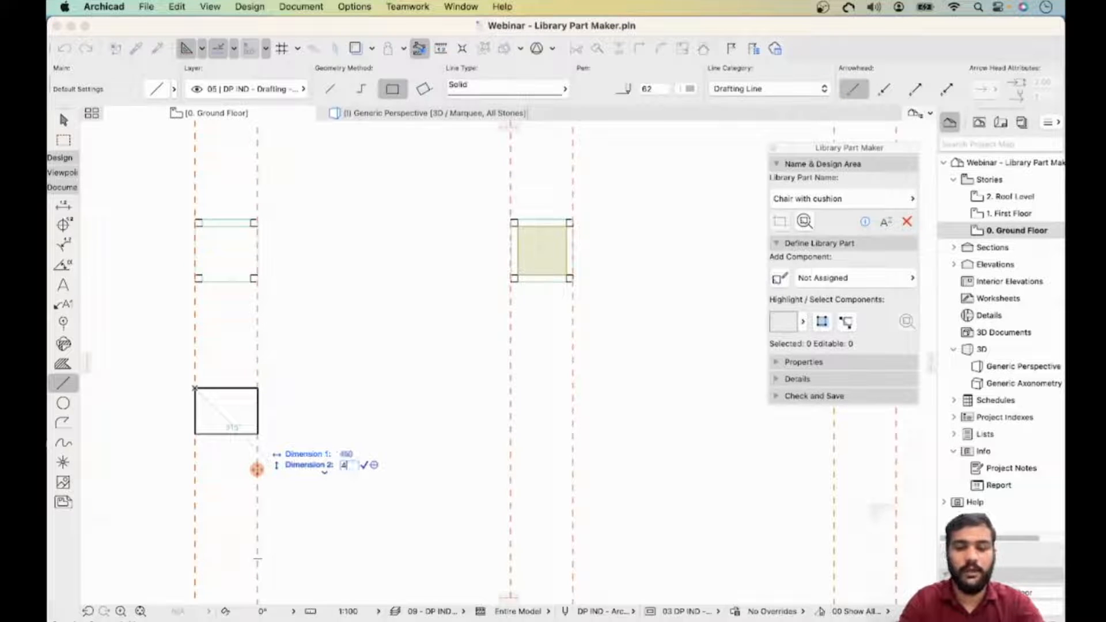
pyautogui.press('Return')
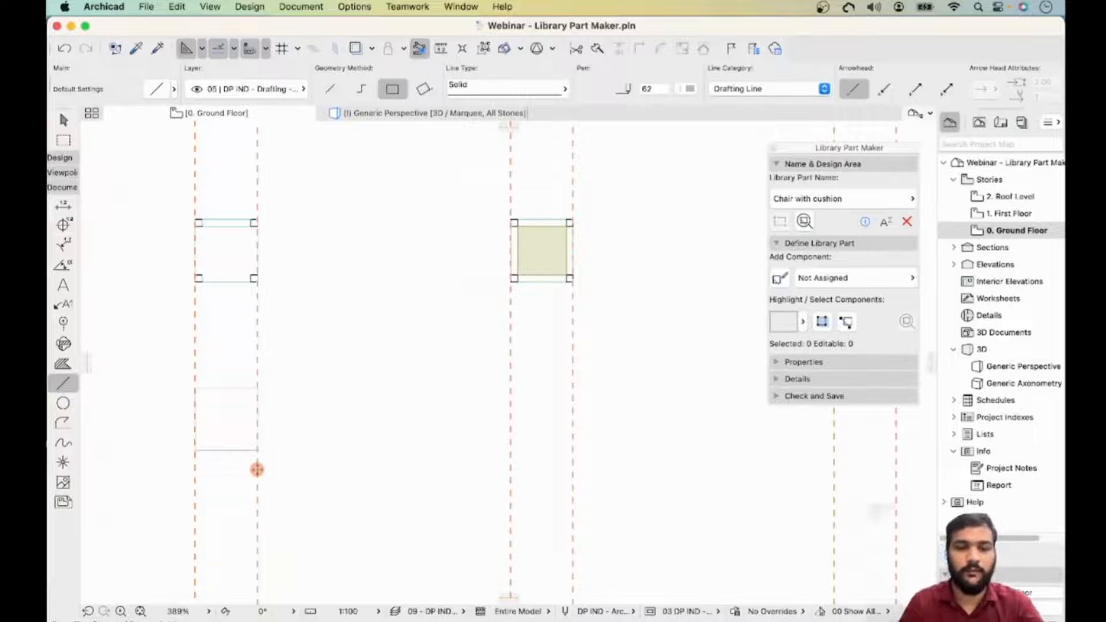
pyautogui.press('Escape')
# - Select the four lines and make multiple copies of the square below the other chairs
pyautogui.moveTo(250, 375); pyautogui.dragTo(213, 451)
pyautogui.press('Escape')
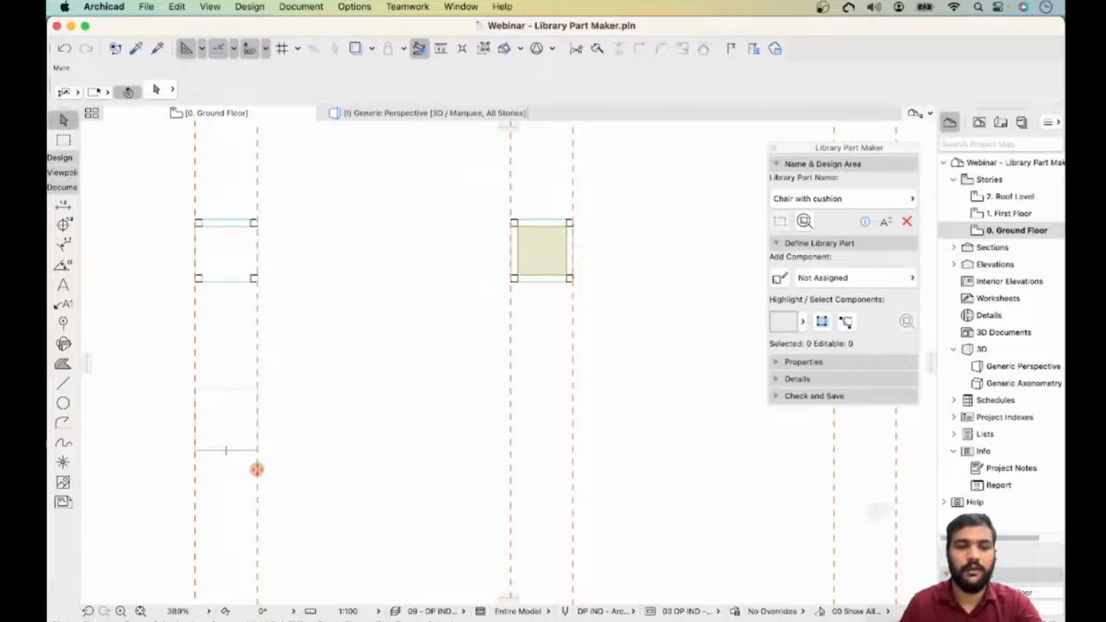
pyautogui.moveTo(150, 372); pyautogui.dragTo(289, 468)
pyautogui.rightClick(257, 470)
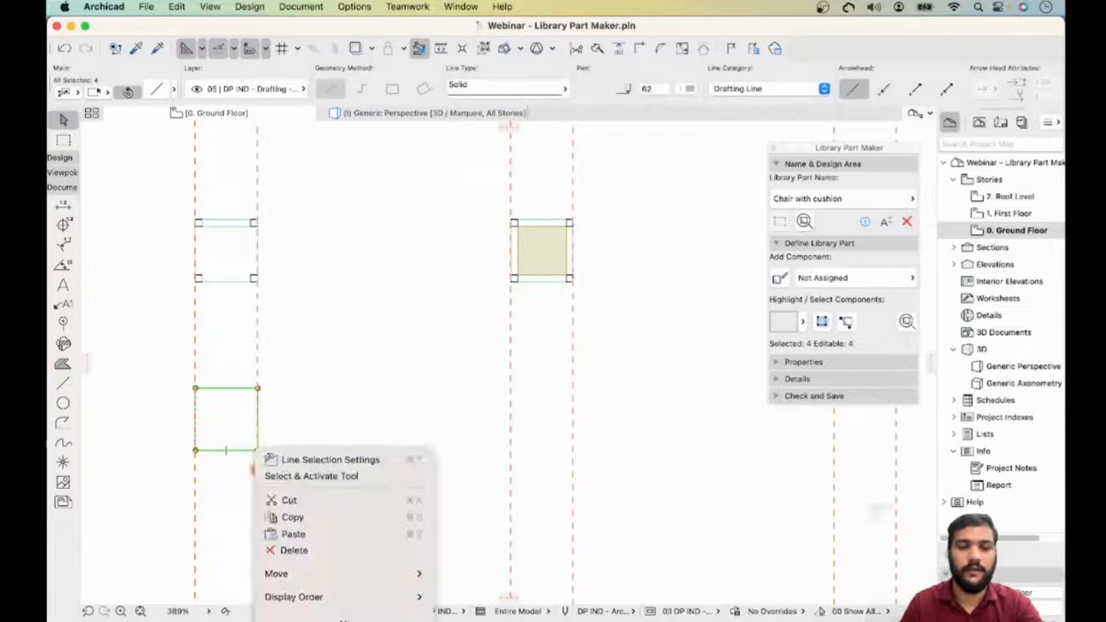
pyautogui.moveTo(346, 573)
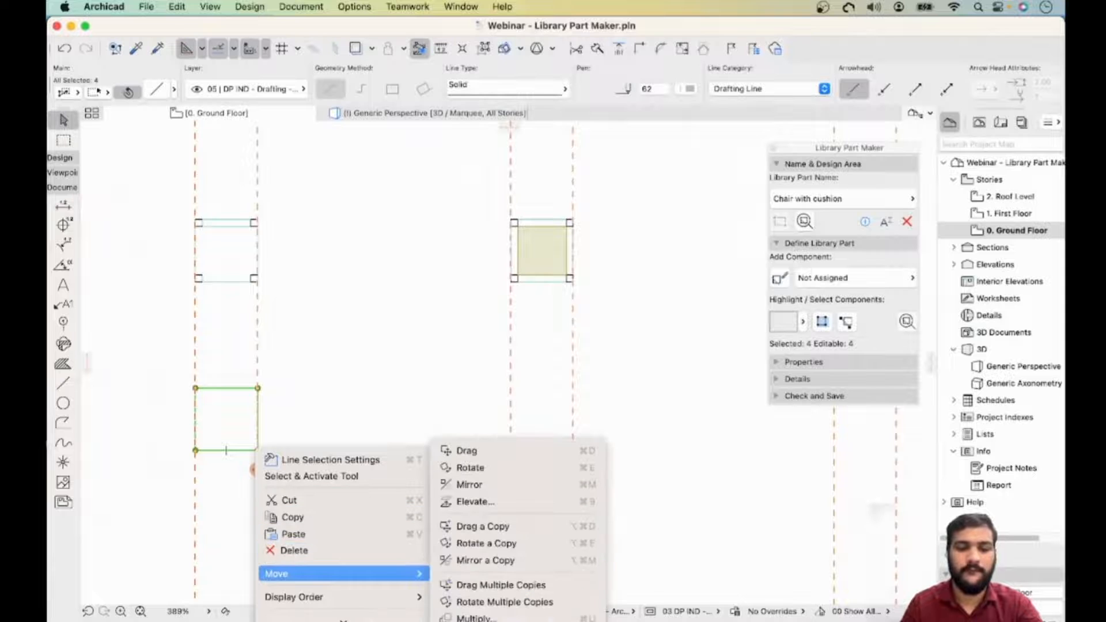
pyautogui.click(500, 585)
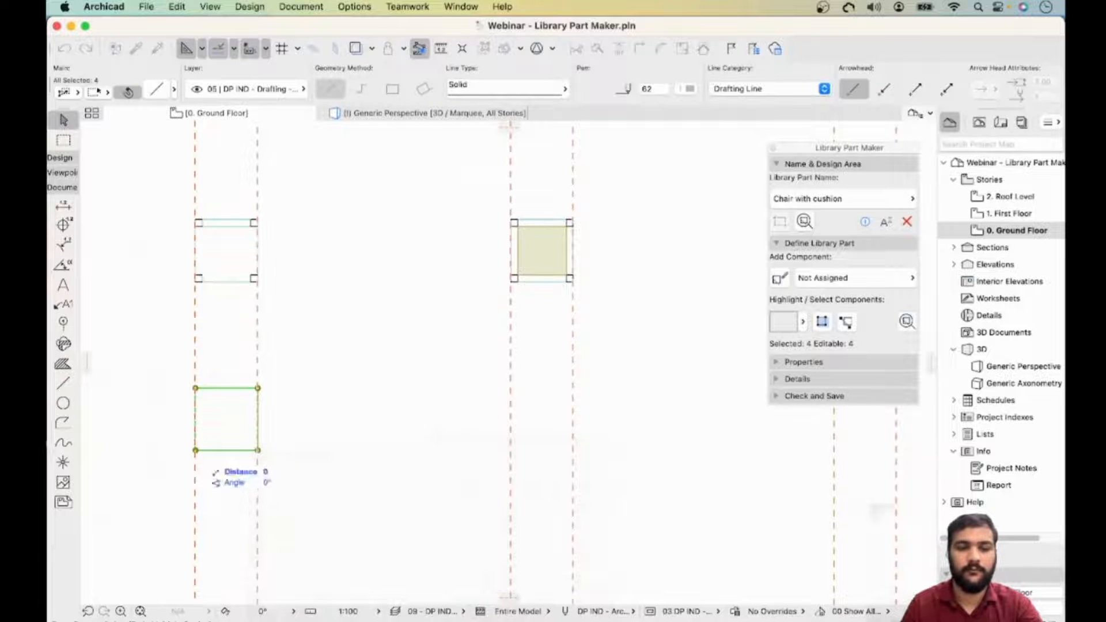
pyautogui.click(196, 450)
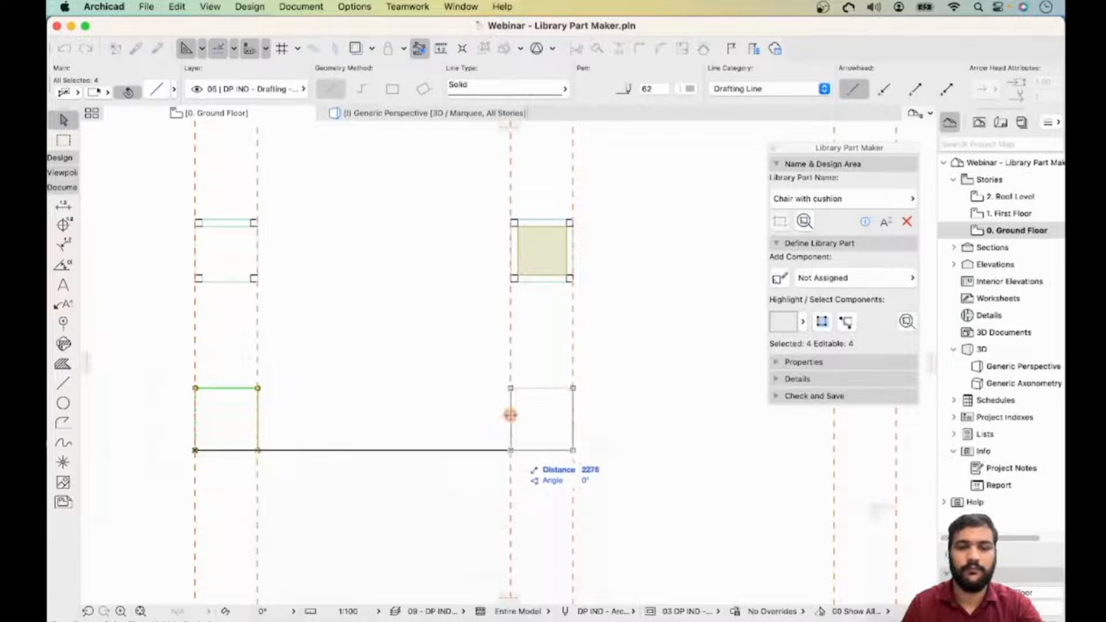
pyautogui.click(510, 450)
pyautogui.moveTo(686, 451); pyautogui.dragTo(426, 438, button='middle')
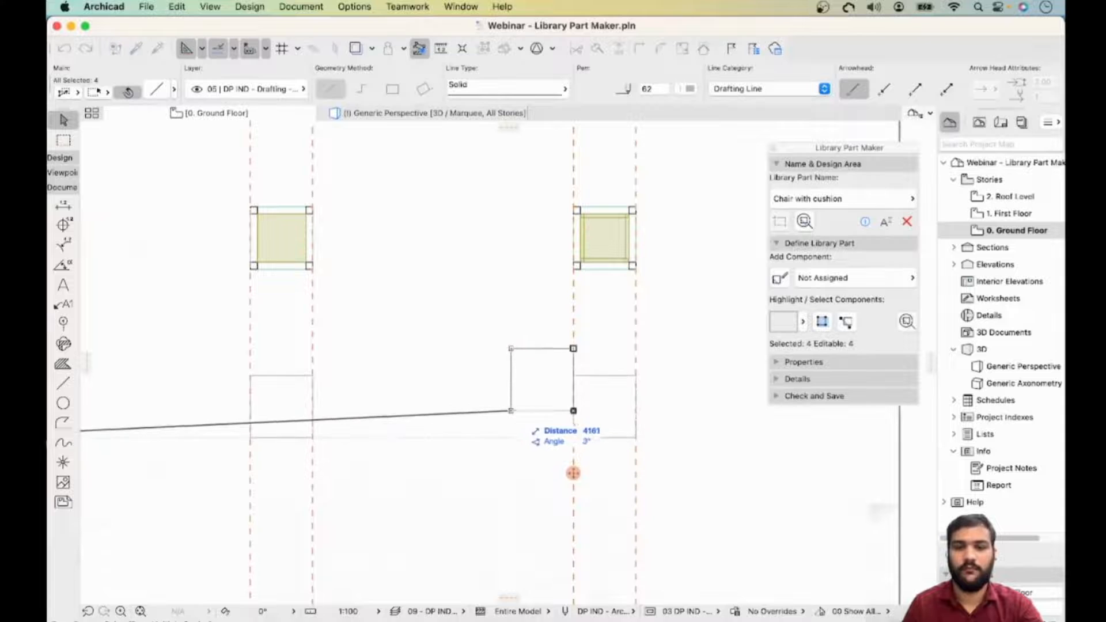
pyautogui.click(574, 473)
pyautogui.scroll(-1, 469, 393)
pyautogui.scroll(3, 572, 389)
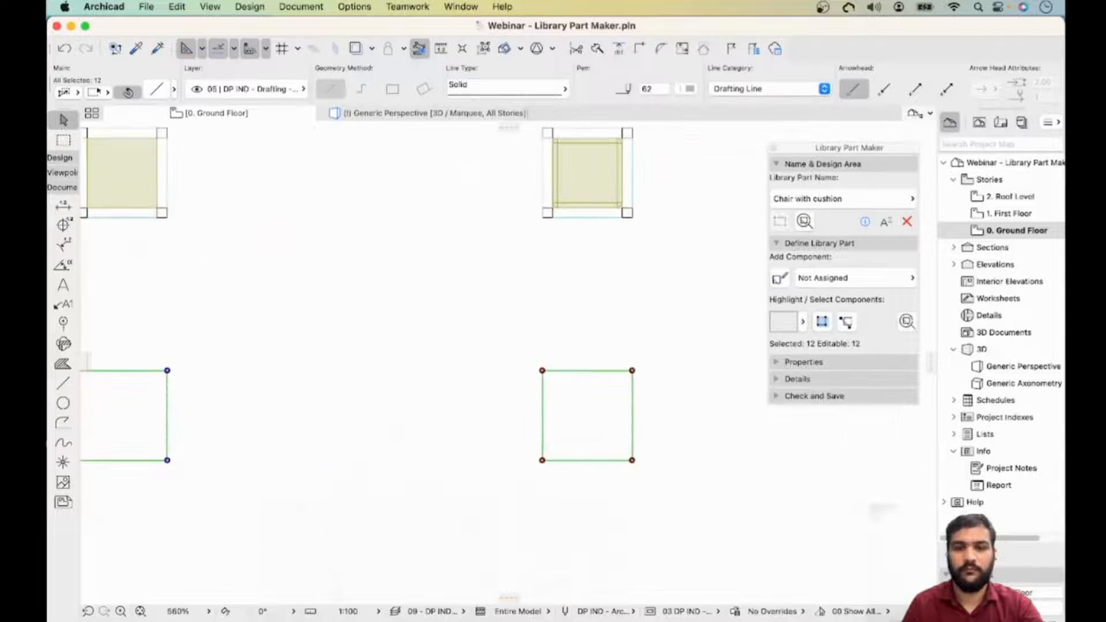
pyautogui.moveTo(572, 388); pyautogui.dragTo(484, 425, button='middle')
pyautogui.press('Escape')
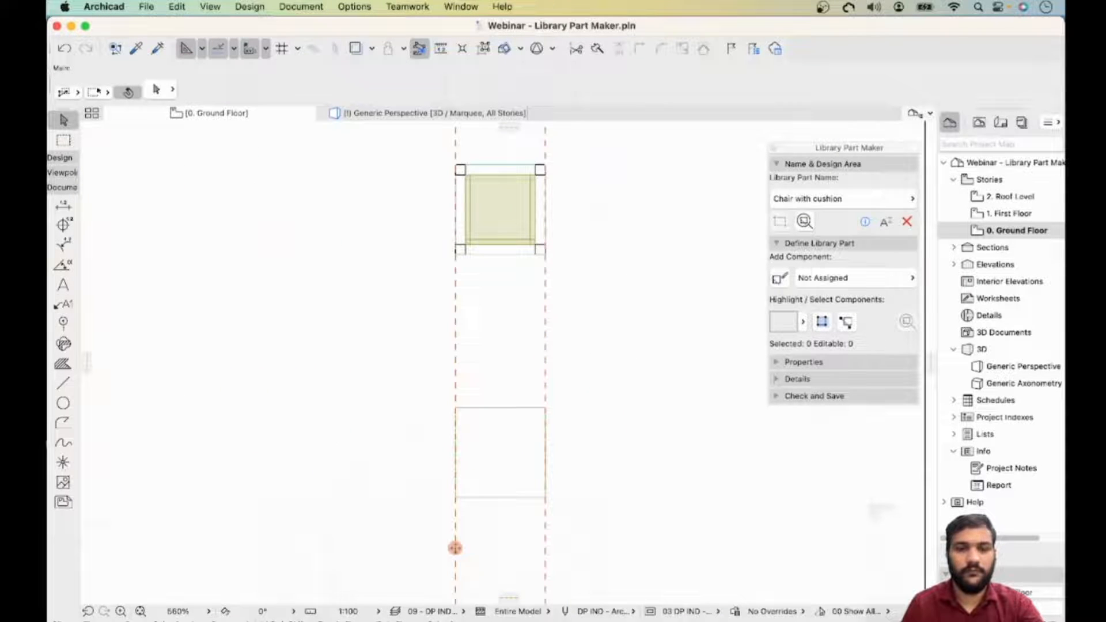
pyautogui.click(64, 384)
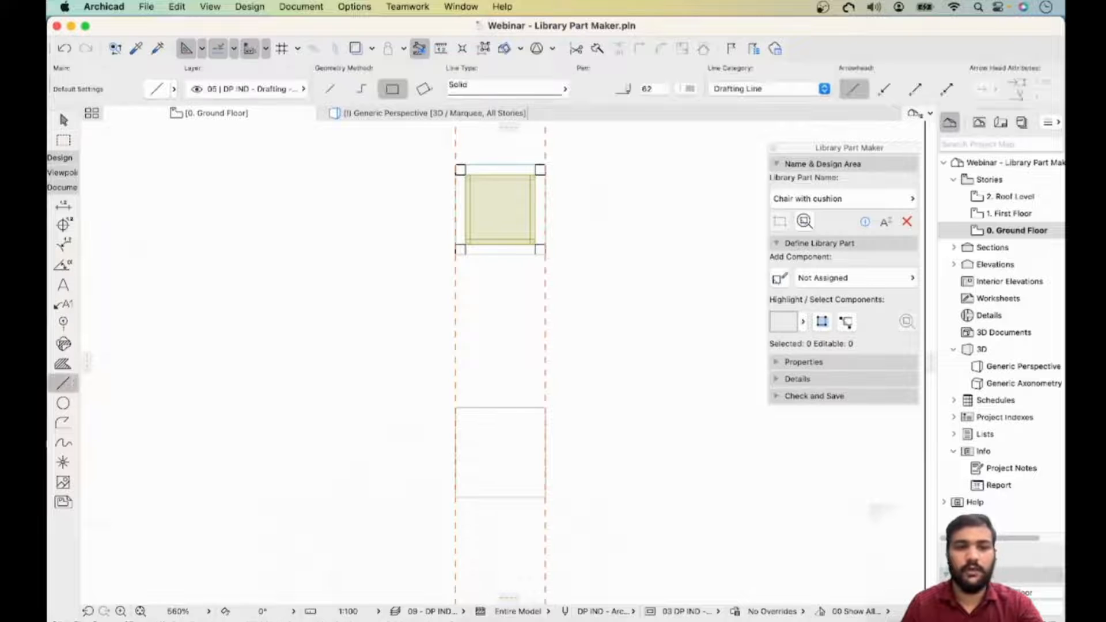
pyautogui.scroll(3, 489, 169)
pyautogui.moveTo(500, 340); pyautogui.dragTo(464, 206, button='middle')
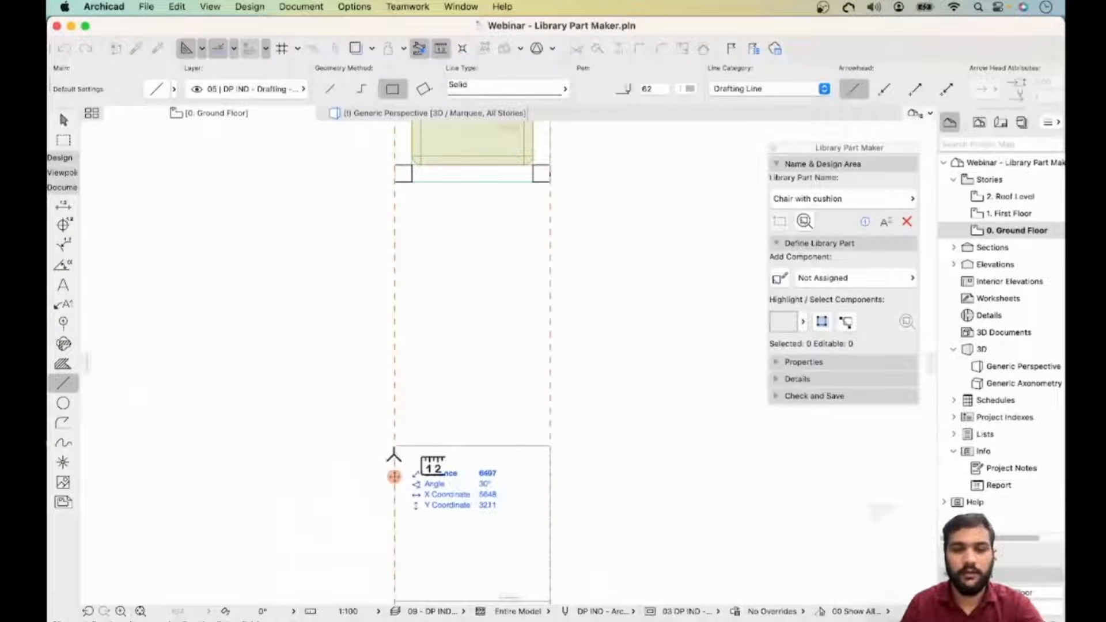
pyautogui.scroll(3, 395, 464)
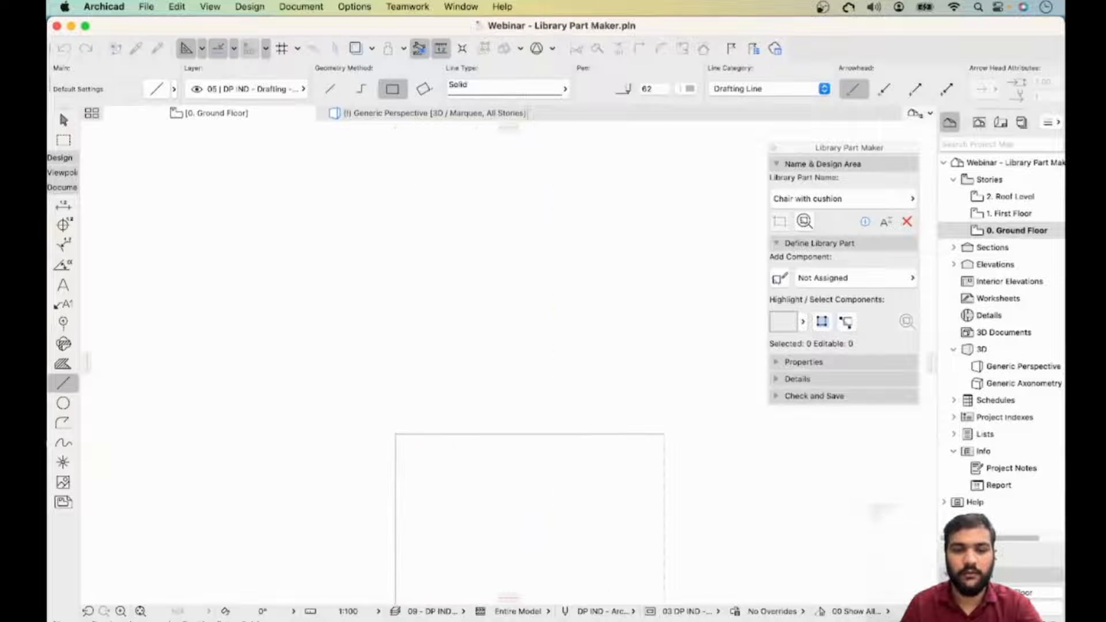
pyautogui.press('Escape')
pyautogui.press('Escape')
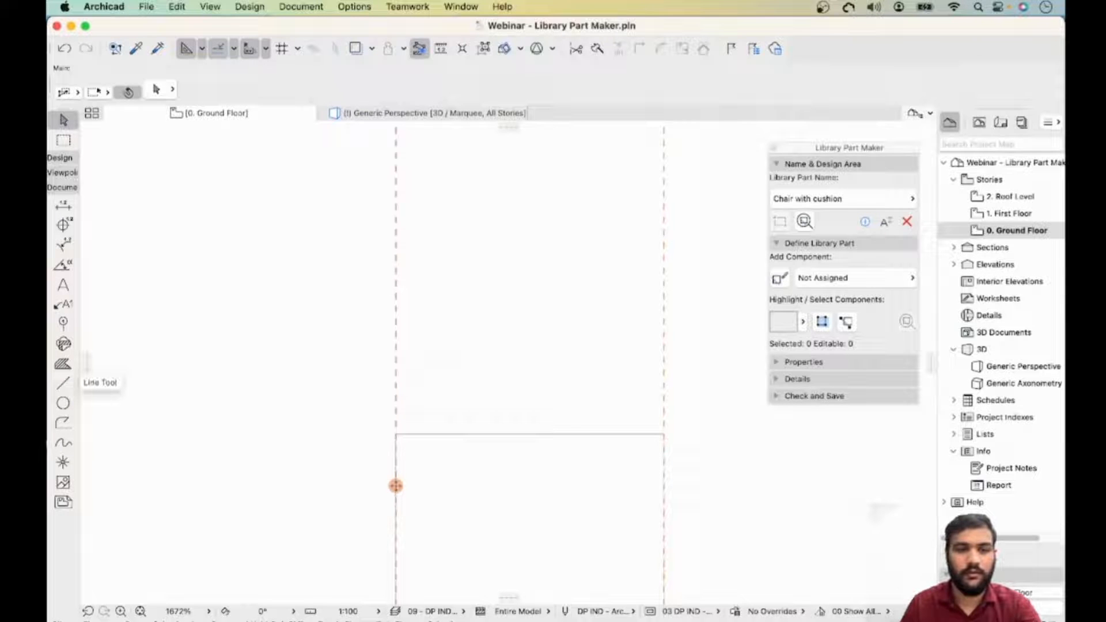
# - Copy the square 50 mm downward, then undo the copy
pyautogui.rightClick(554, 433)
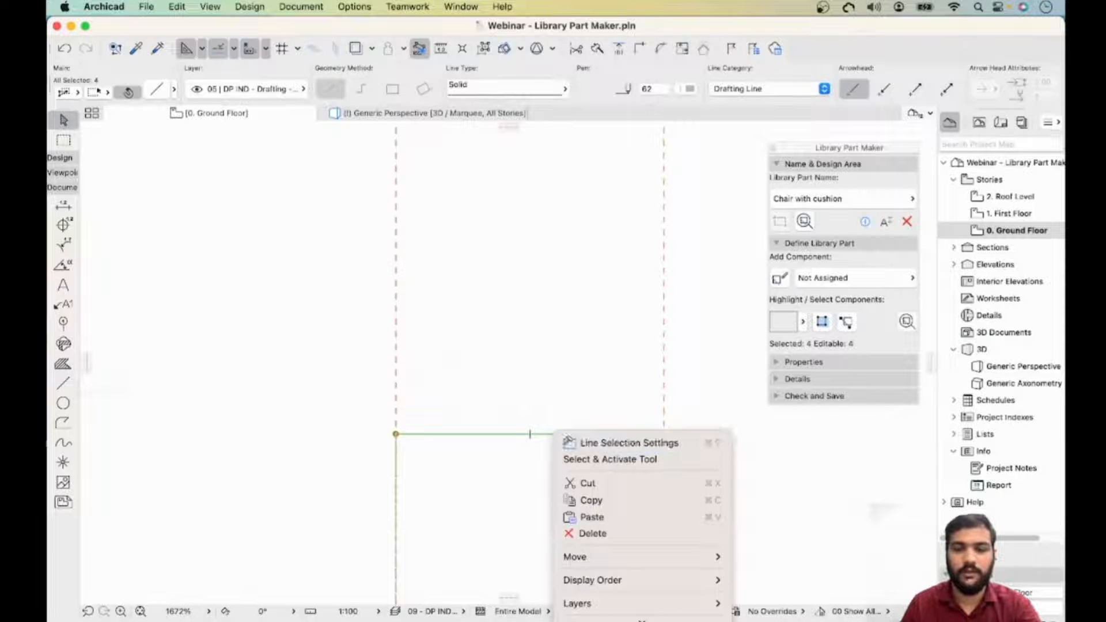
pyautogui.press('Escape')
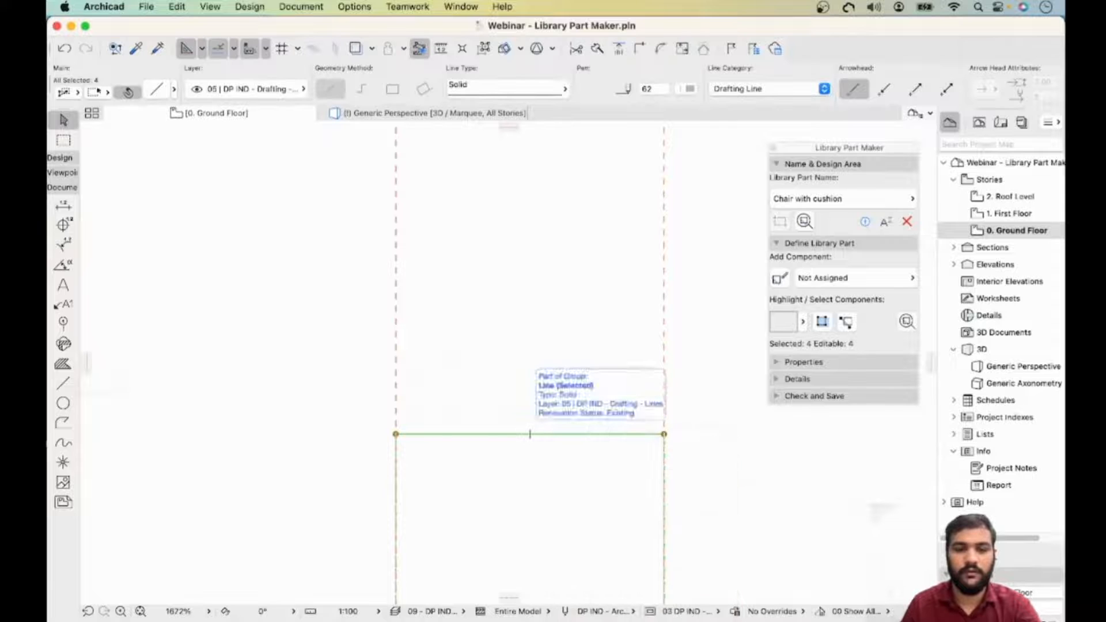
pyautogui.rightClick(530, 433)
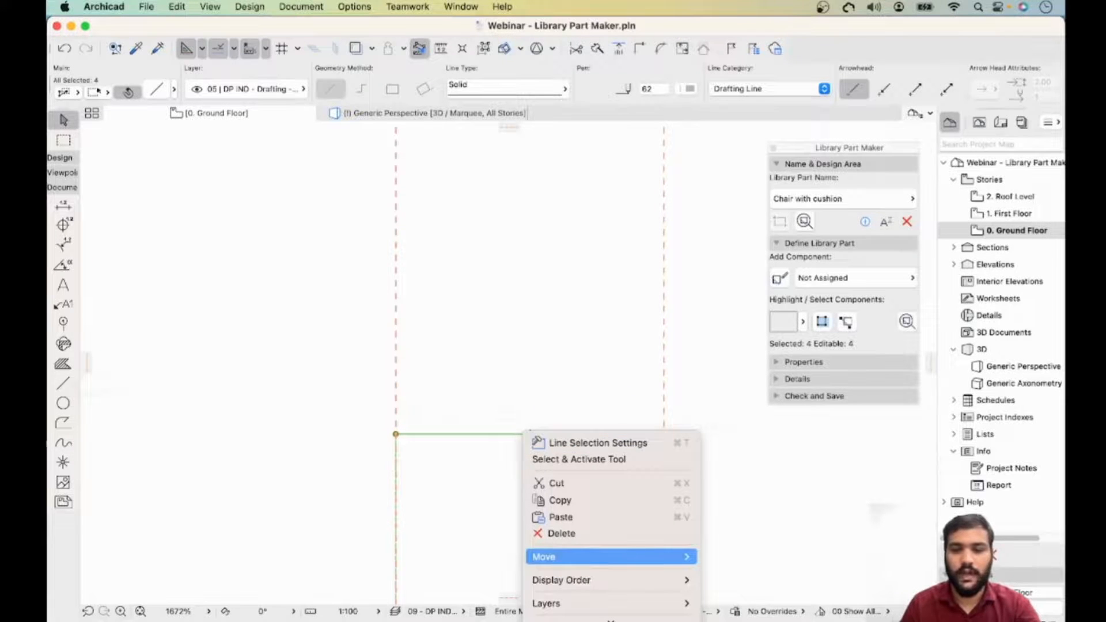
pyautogui.moveTo(663, 557)
pyautogui.click(749, 526)
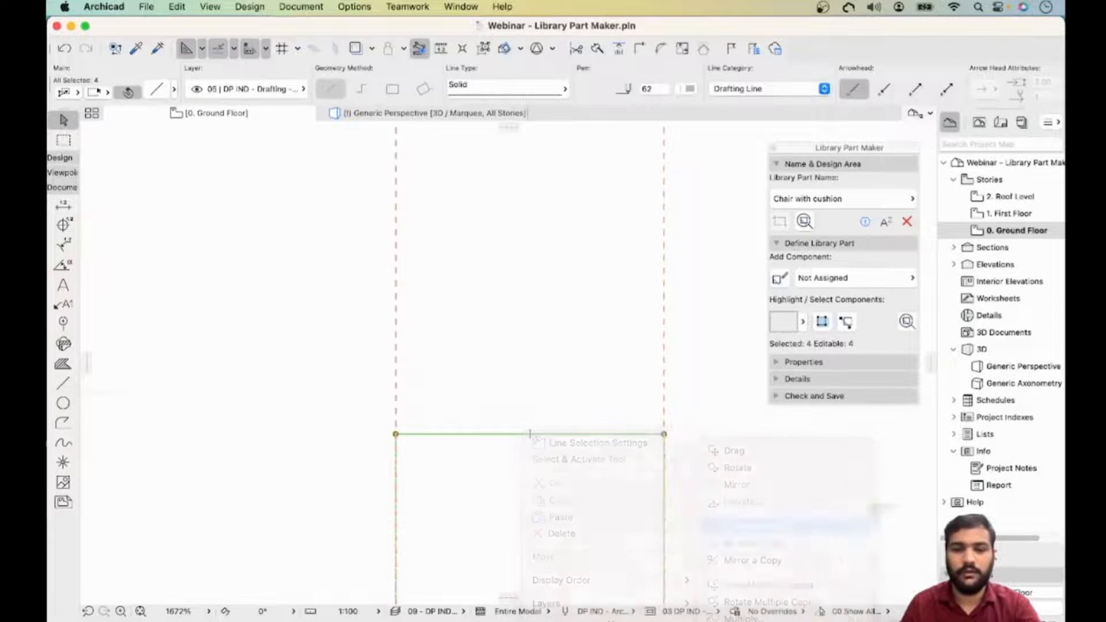
pyautogui.click(483, 434)
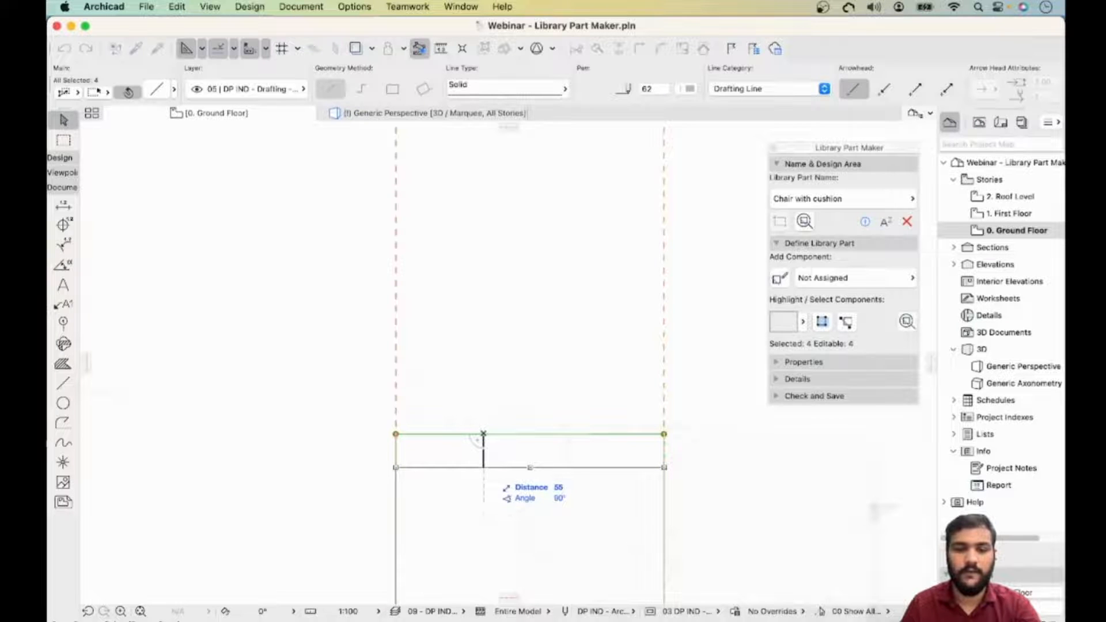
pyautogui.write('50')
pyautogui.press('Return')
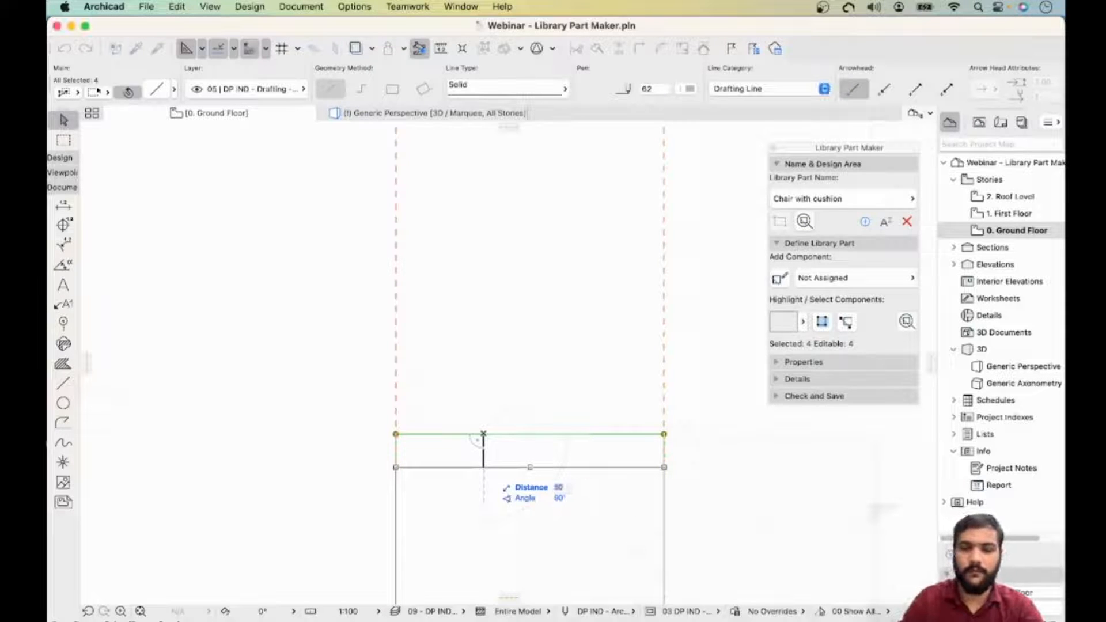
pyautogui.scroll(-5, 423, 479)
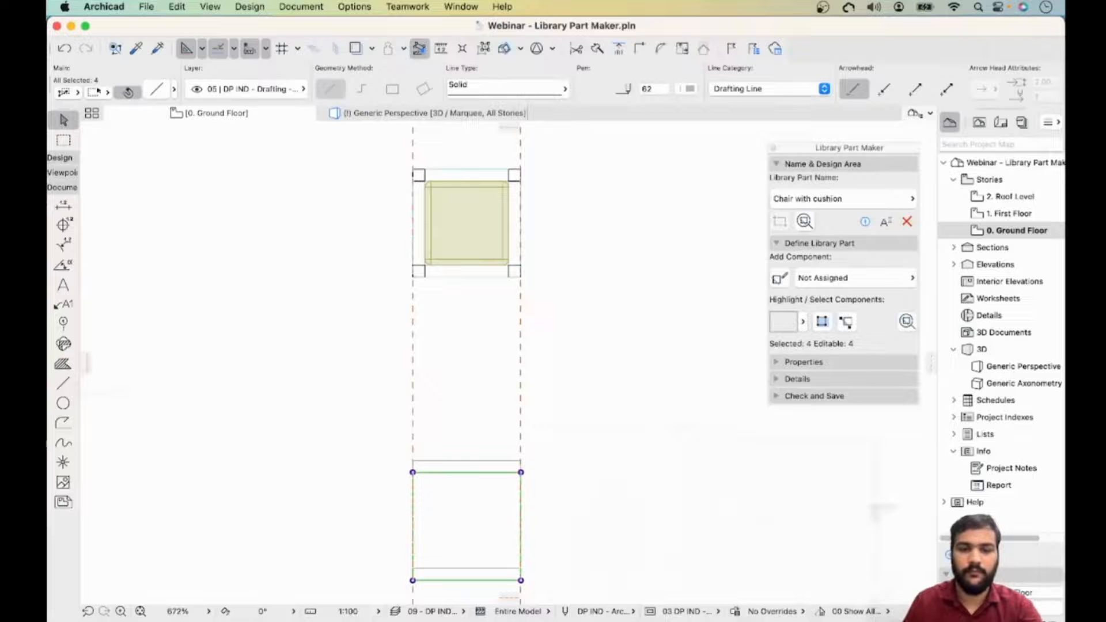
pyautogui.press('Escape')
pyautogui.click(489, 580)
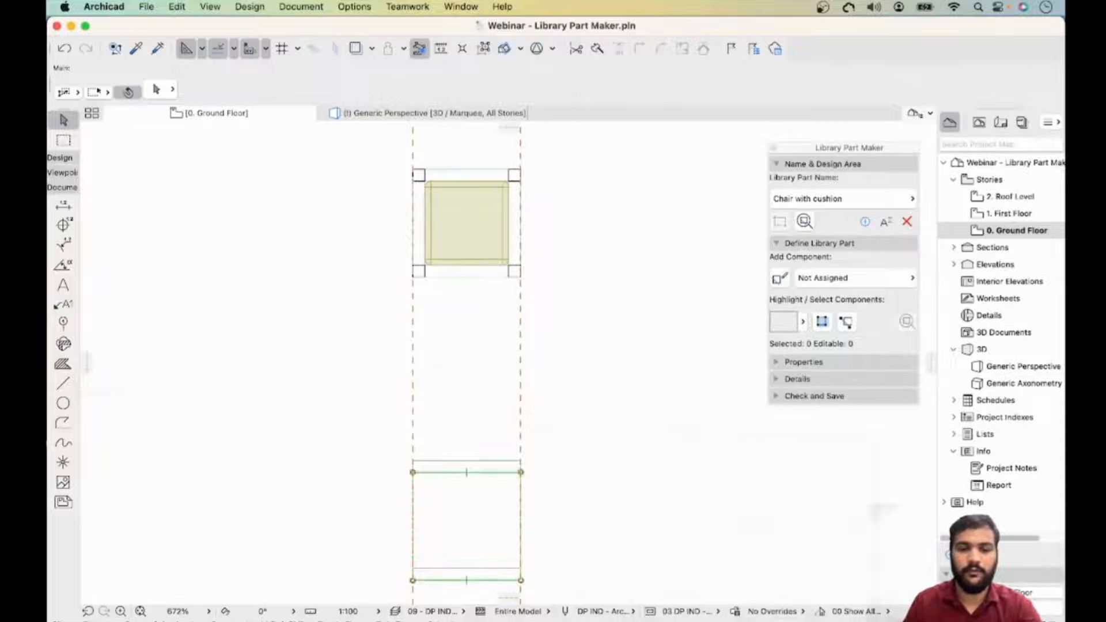
pyautogui.press('super+z')
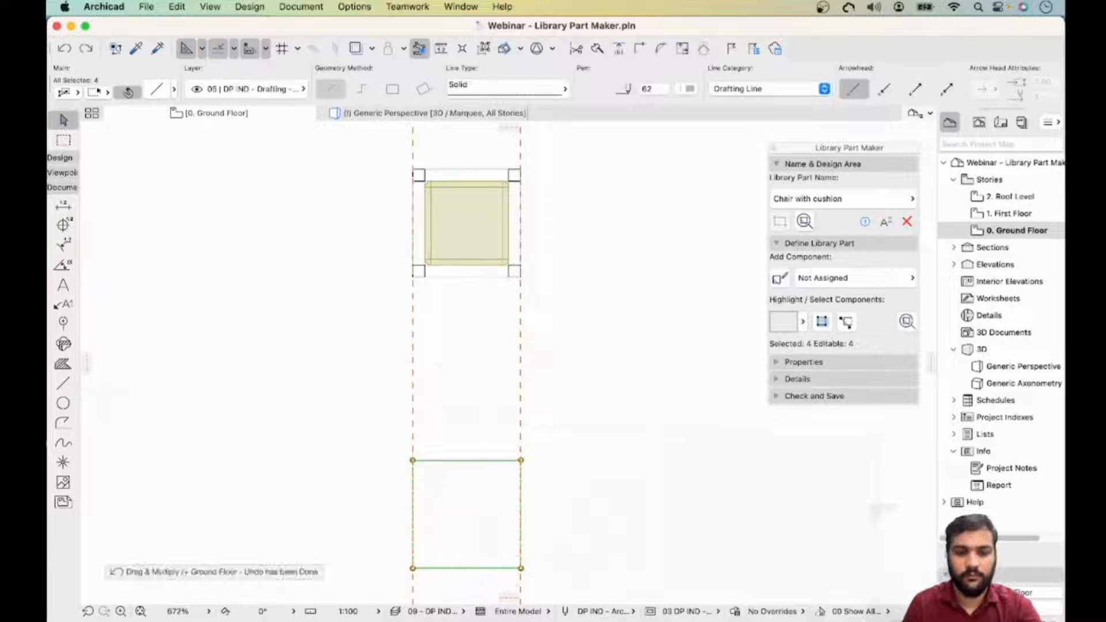
# - Suspend groups and copy the square's top line 50 mm downward
pyautogui.press('Escape')
pyautogui.click(472, 460)
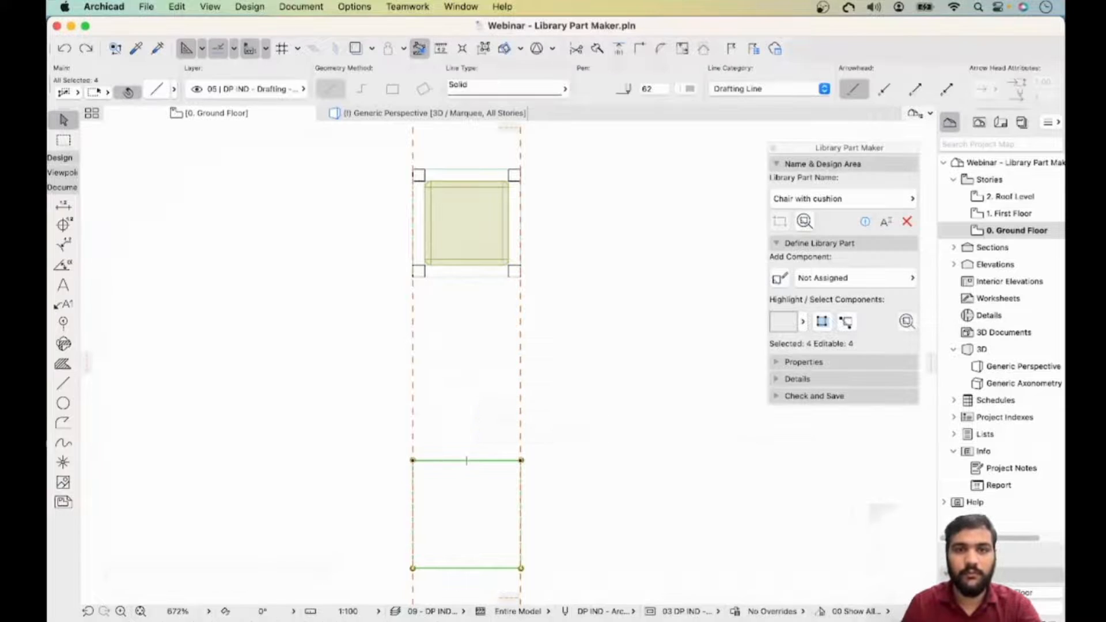
pyautogui.hotkey('alt', 'g')
pyautogui.click(466, 461)
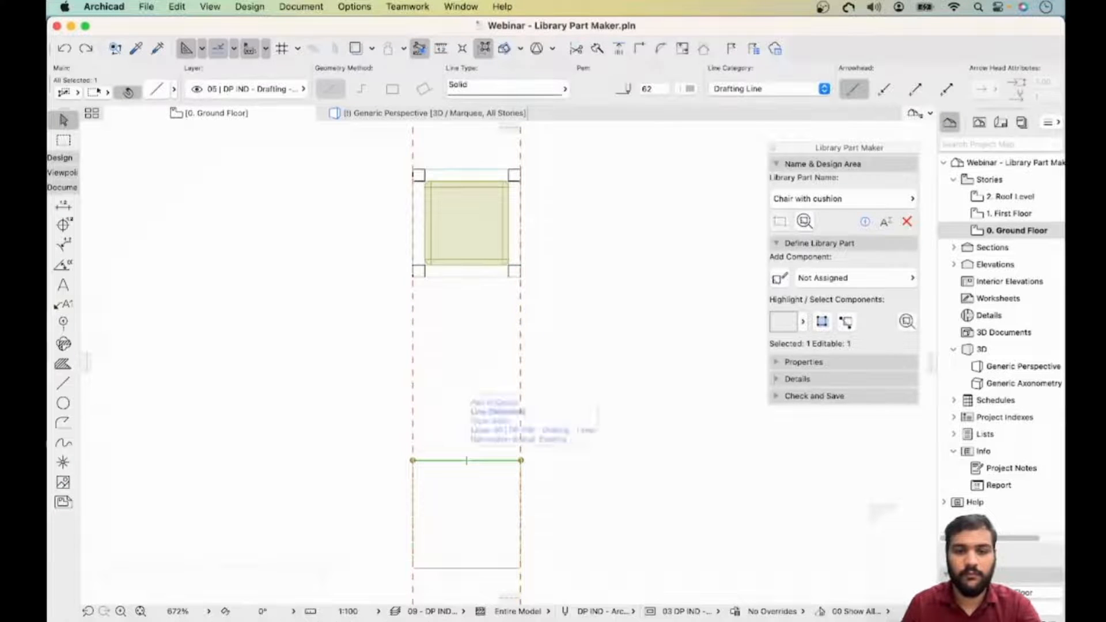
pyautogui.rightClick(465, 461)
pyautogui.moveTo(519, 583)
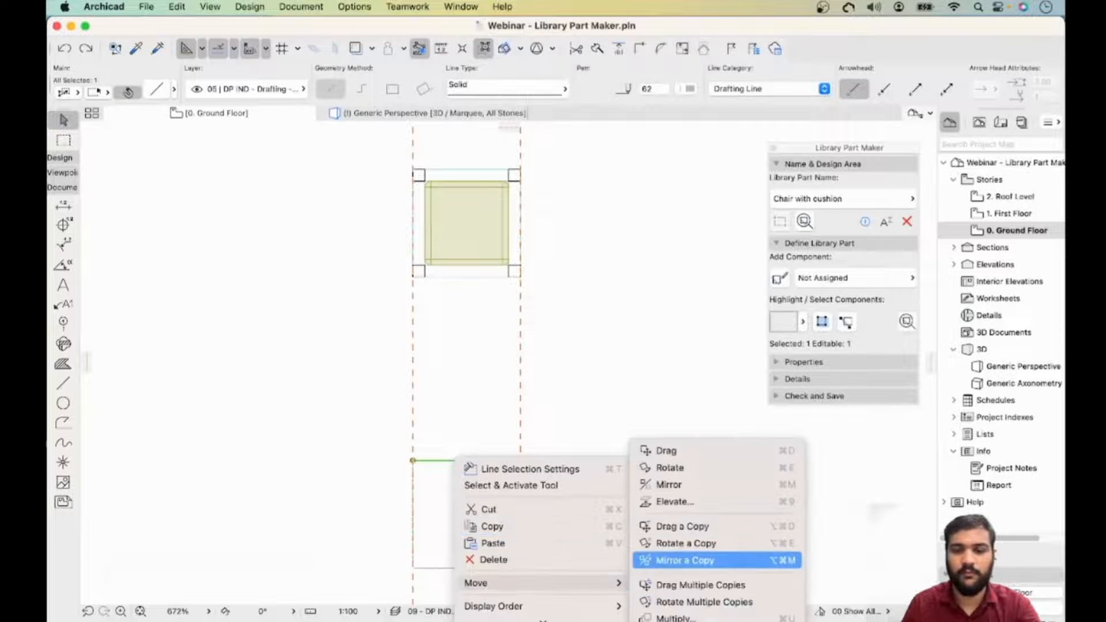
pyautogui.click(683, 526)
pyautogui.click(441, 460)
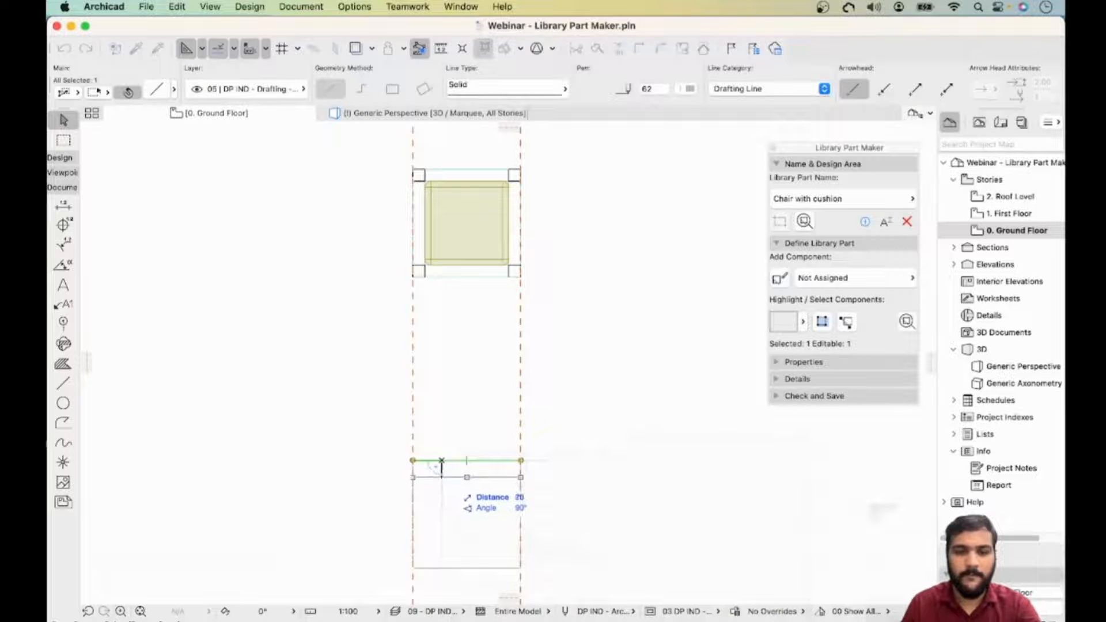
pyautogui.write('50')
pyautogui.press('Return')
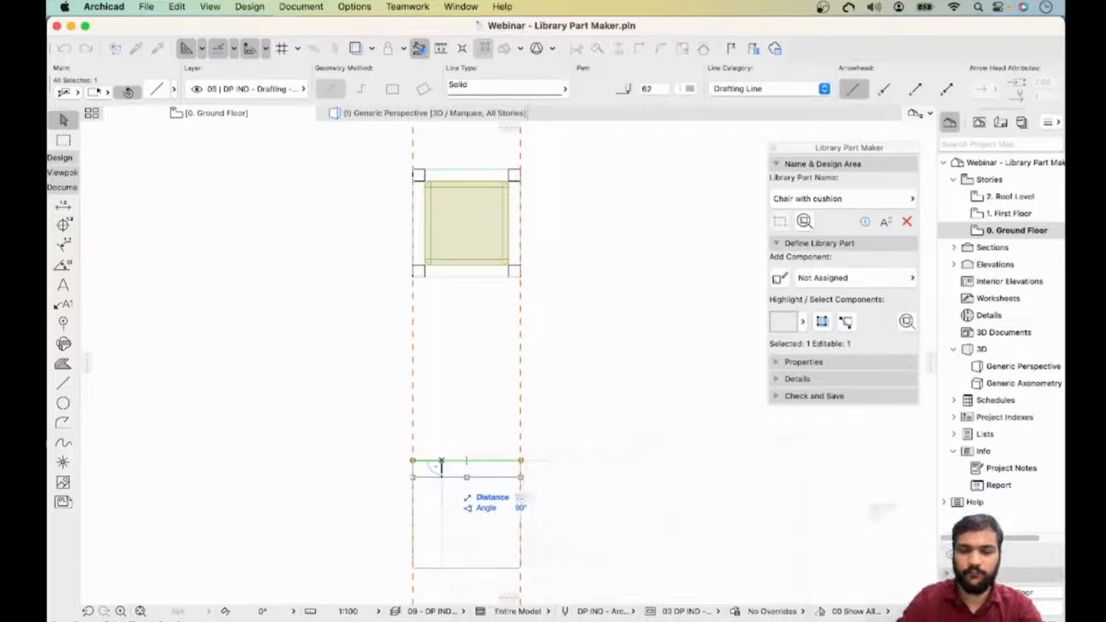
# - Drag a copy of the offset top line horizontally onto the square below another chair
pyautogui.hscroll(-10, 507, 358)
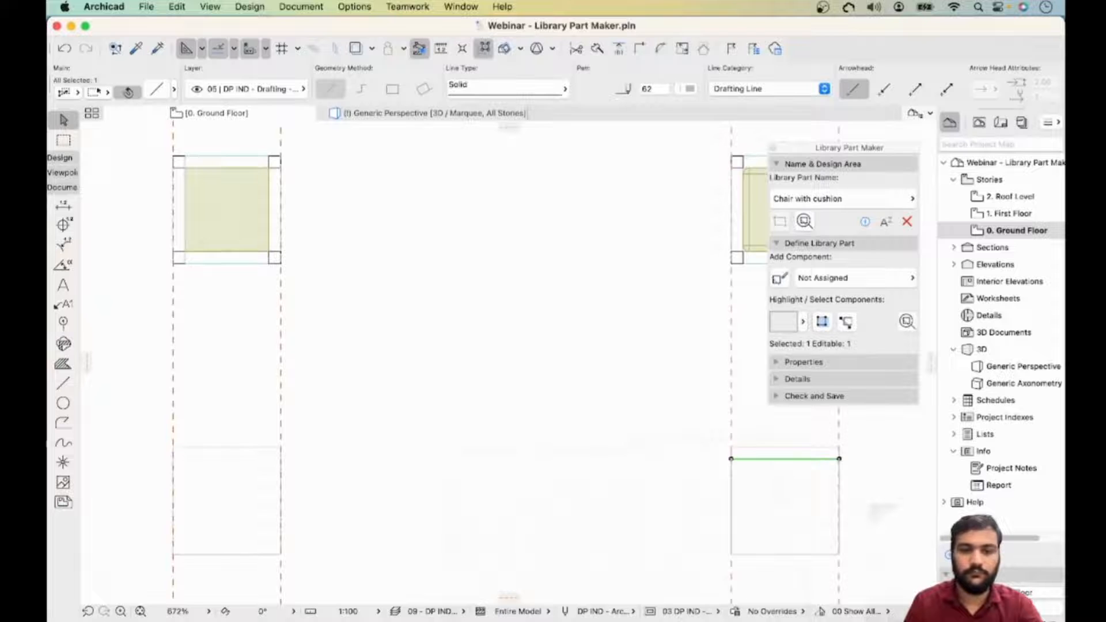
pyautogui.rightClick(836, 458)
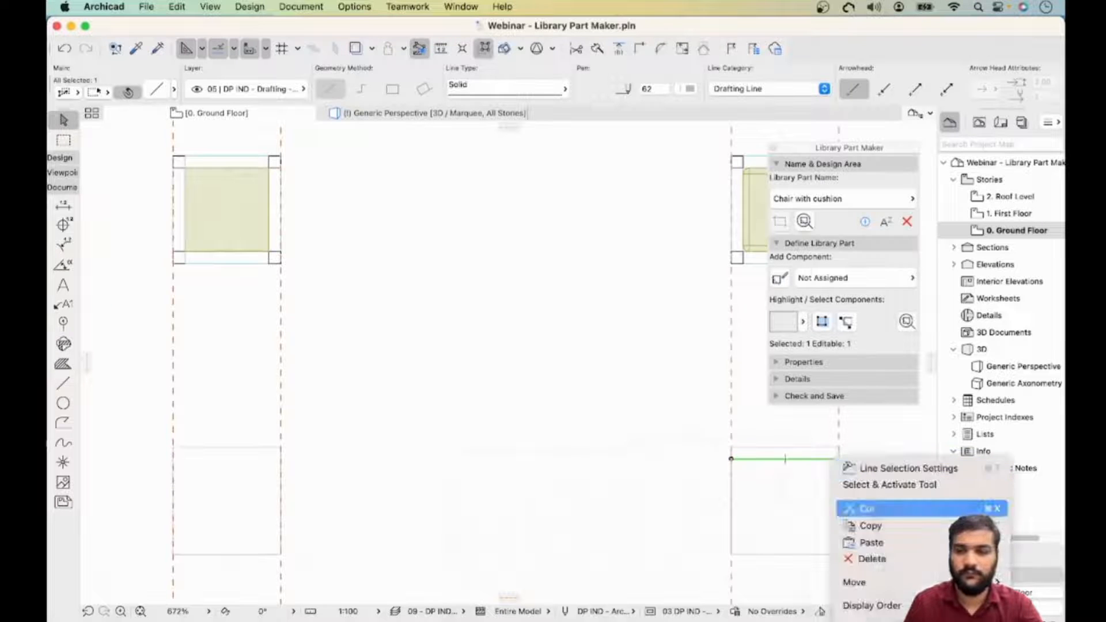
pyautogui.moveTo(876, 582)
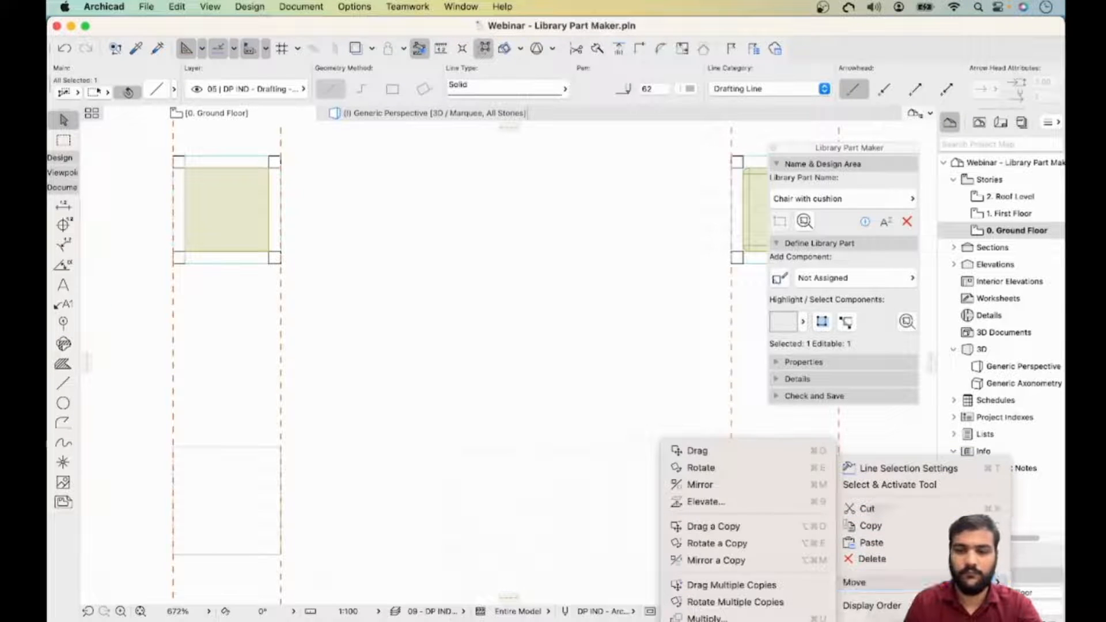
pyautogui.click(676, 526)
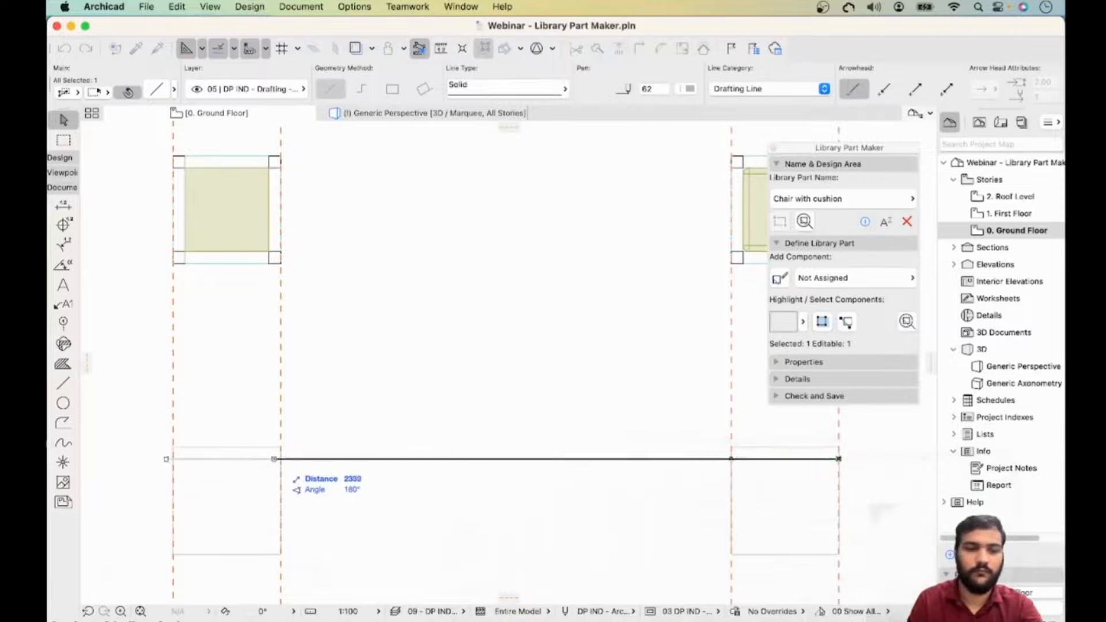
pyautogui.keyDown('shift'); pyautogui.click(281, 494); pyautogui.keyUp('shift')
pyautogui.moveTo(280, 494); pyautogui.dragTo(211, 458, button='middle')
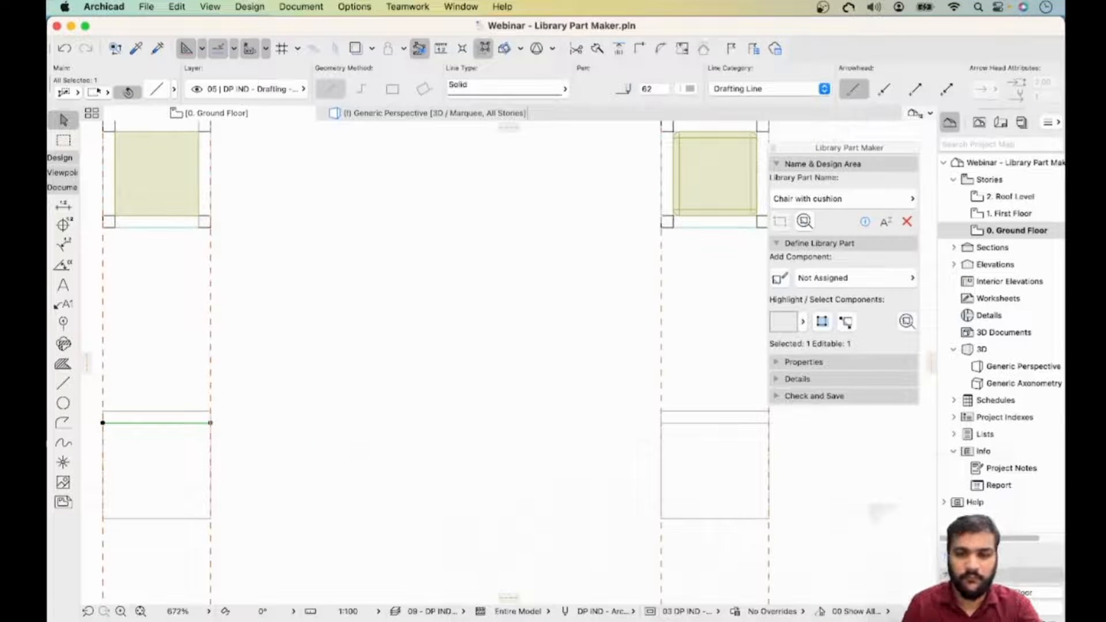
pyautogui.press('Escape')
# - Copy the square's left line 50 mm inward to the right
pyautogui.scroll(-3, 682, 441)
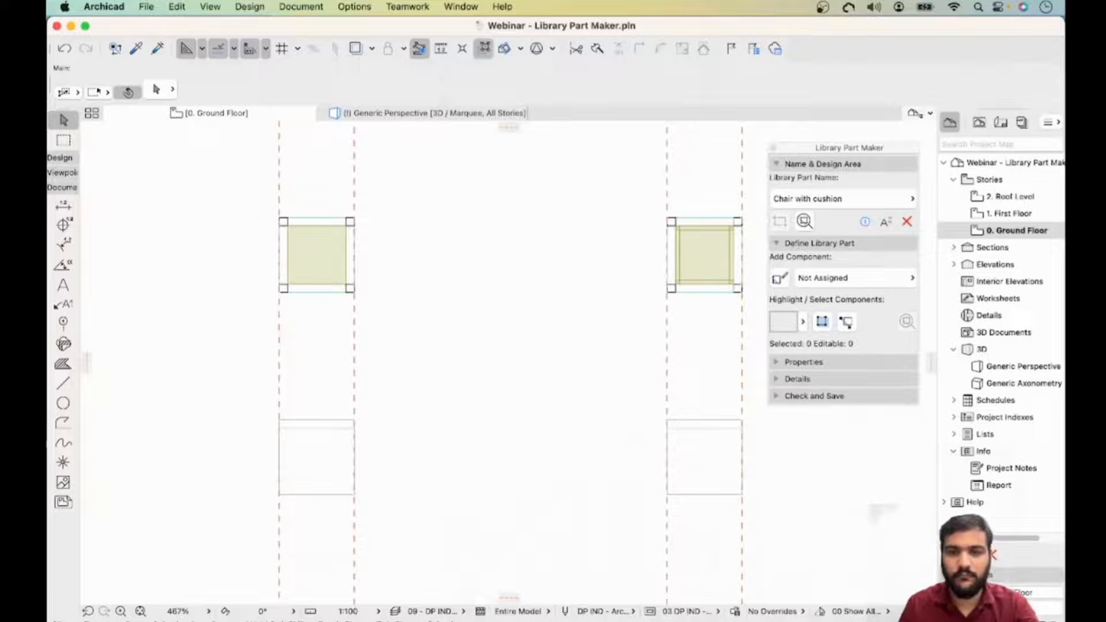
pyautogui.moveTo(690, 421); pyautogui.dragTo(479, 432, button='middle')
pyautogui.scroll(3, 588, 394)
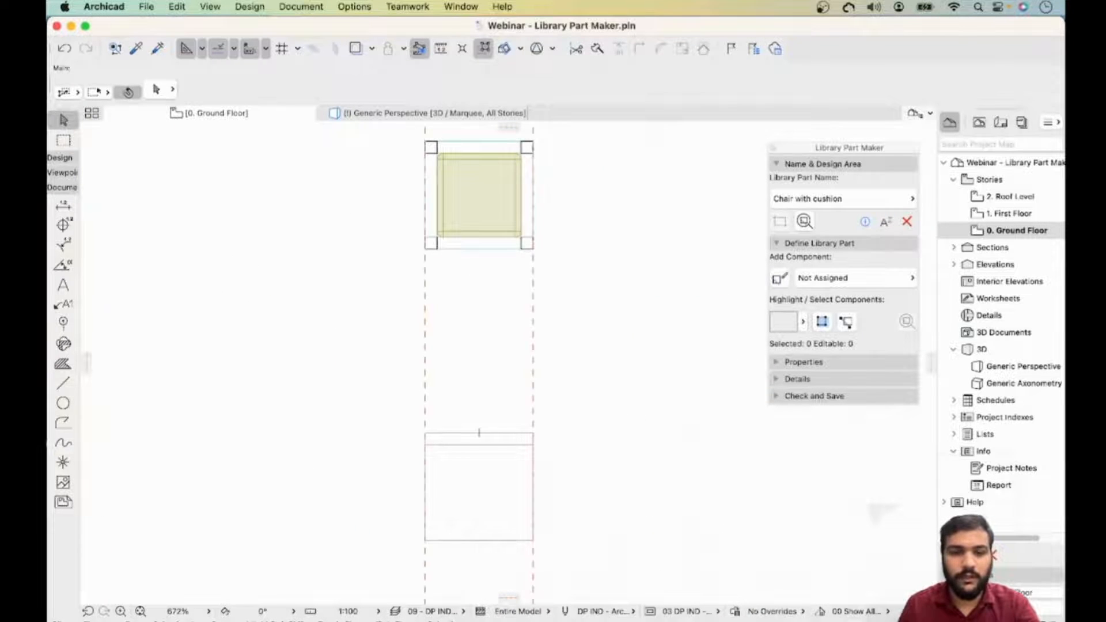
pyautogui.click(424, 505)
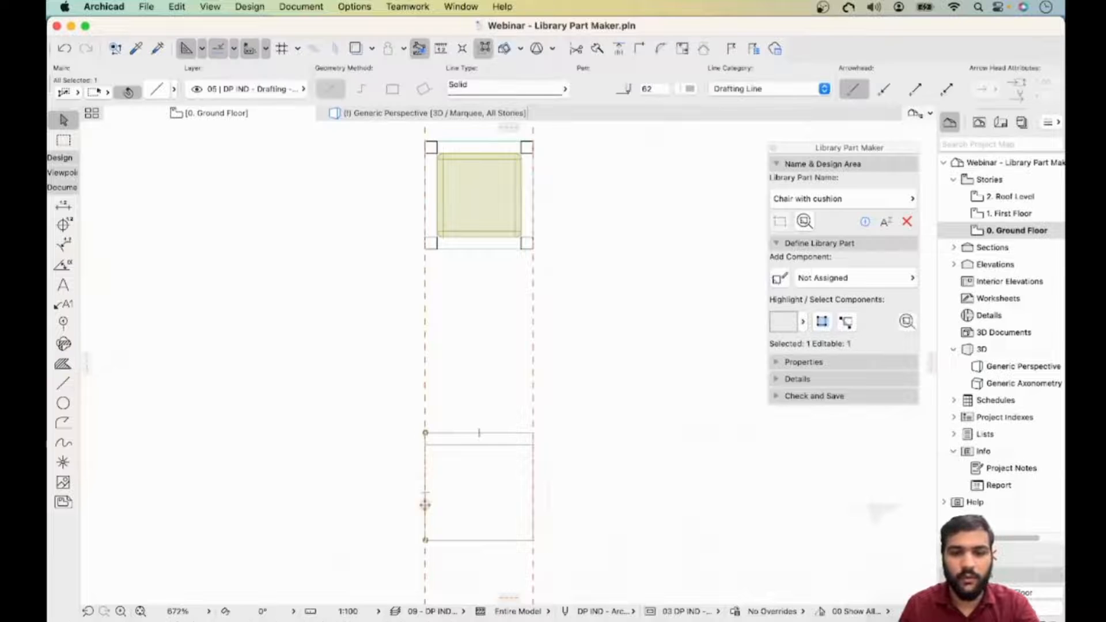
pyautogui.scroll(4, 425, 504)
pyautogui.moveTo(353, 541); pyautogui.dragTo(358, 426, button='middle')
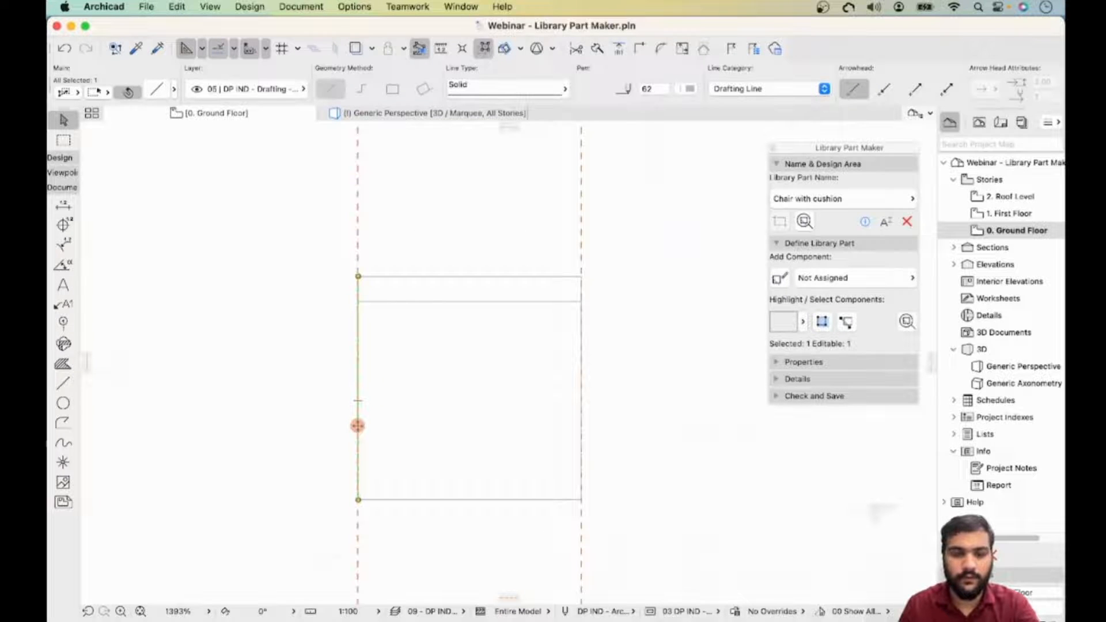
pyautogui.rightClick(357, 426)
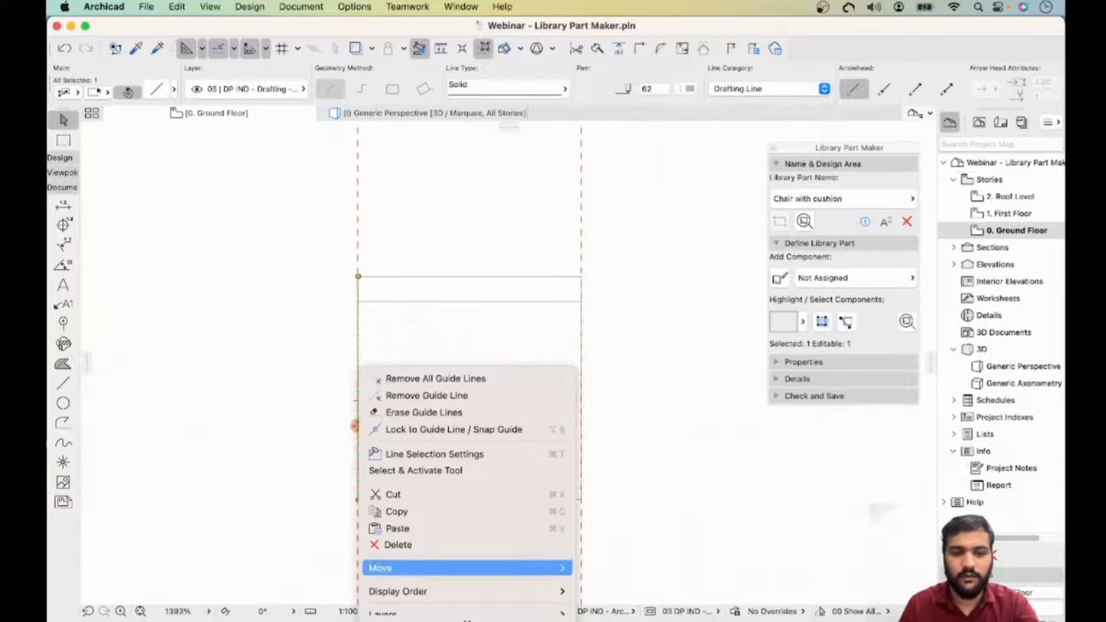
pyautogui.moveTo(404, 568)
pyautogui.click(624, 526)
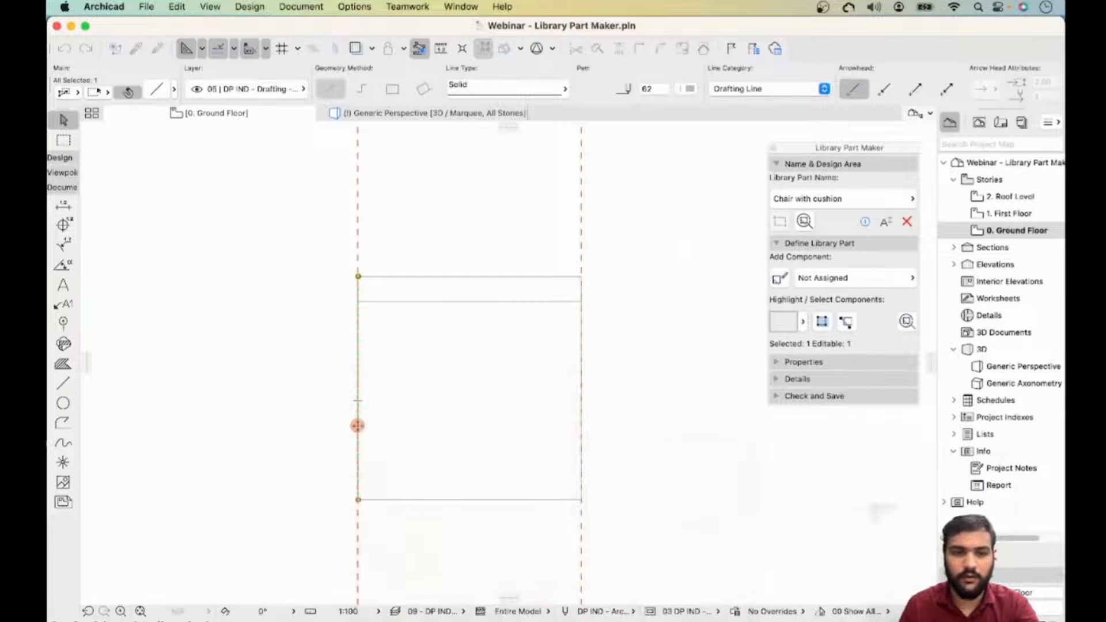
pyautogui.click(358, 359)
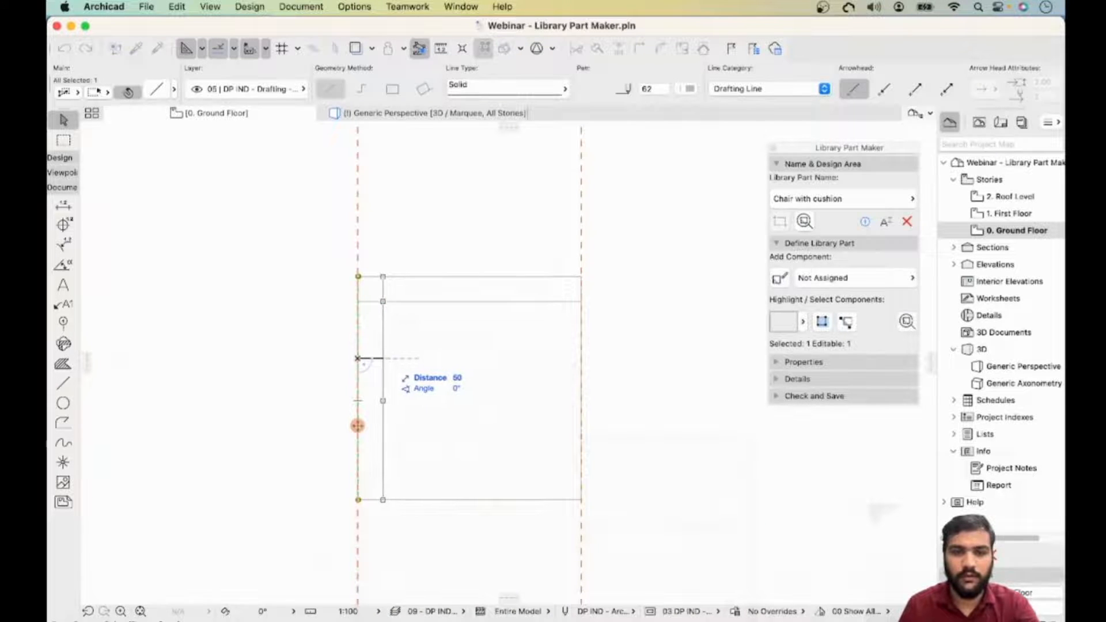
pyautogui.click(384, 359)
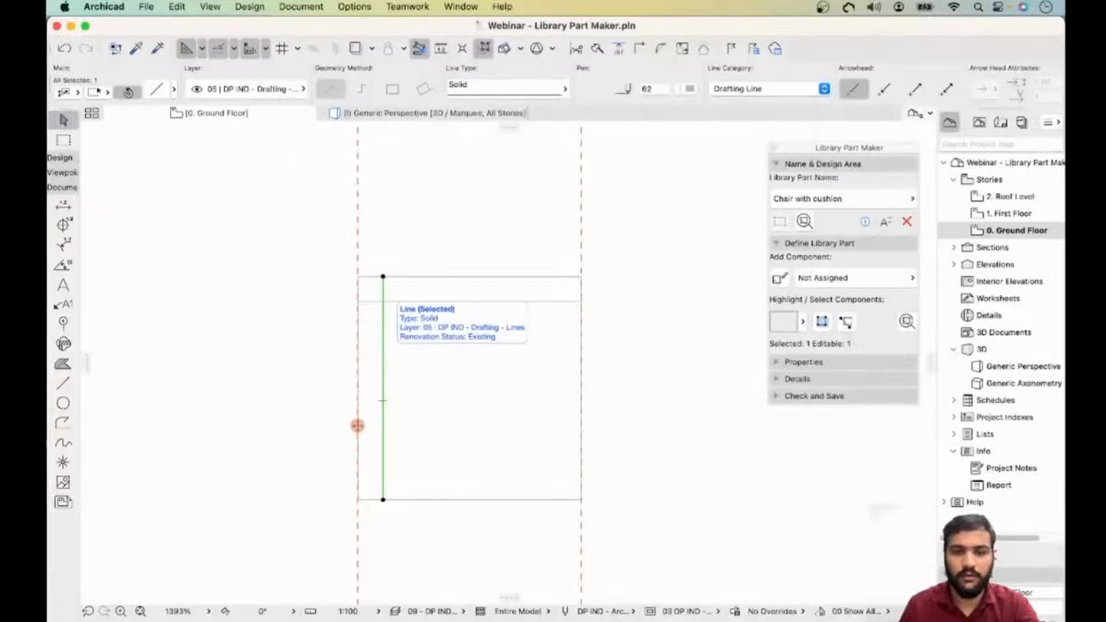
# - Copy the square's right line 50 mm inward to the left
pyautogui.click(581, 400)
pyautogui.rightClick(581, 400)
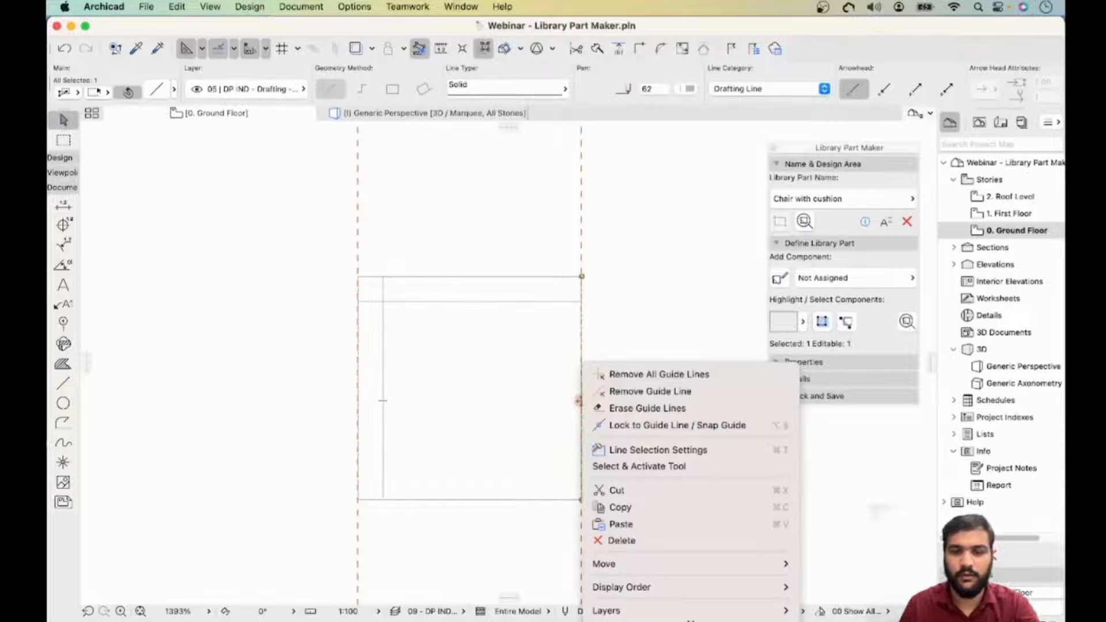
pyautogui.moveTo(633, 564)
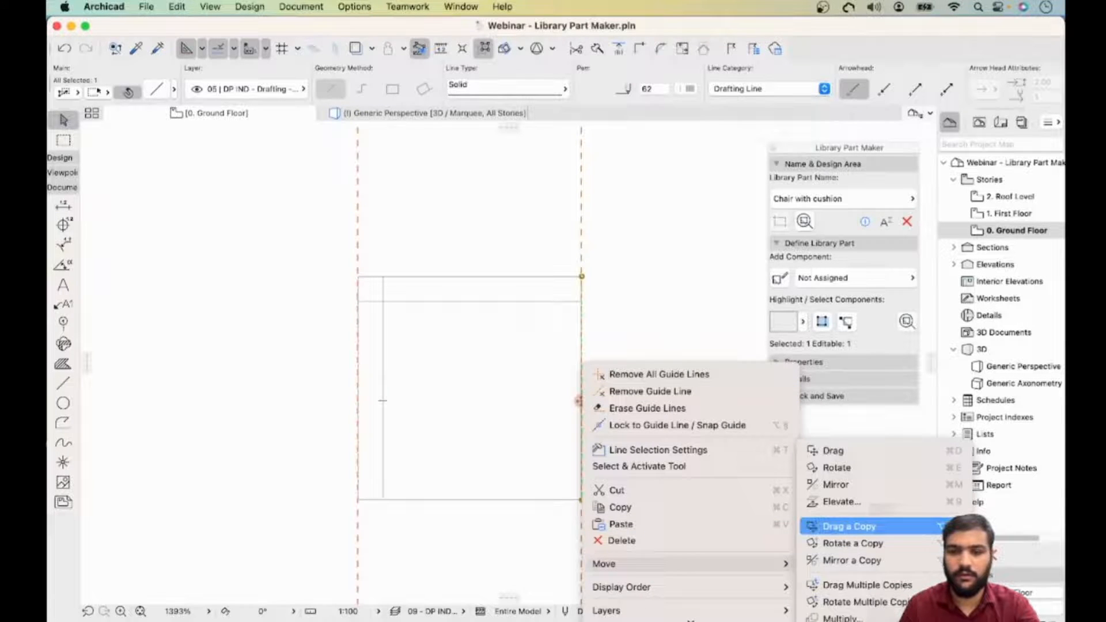
pyautogui.click(847, 525)
pyautogui.click(581, 400)
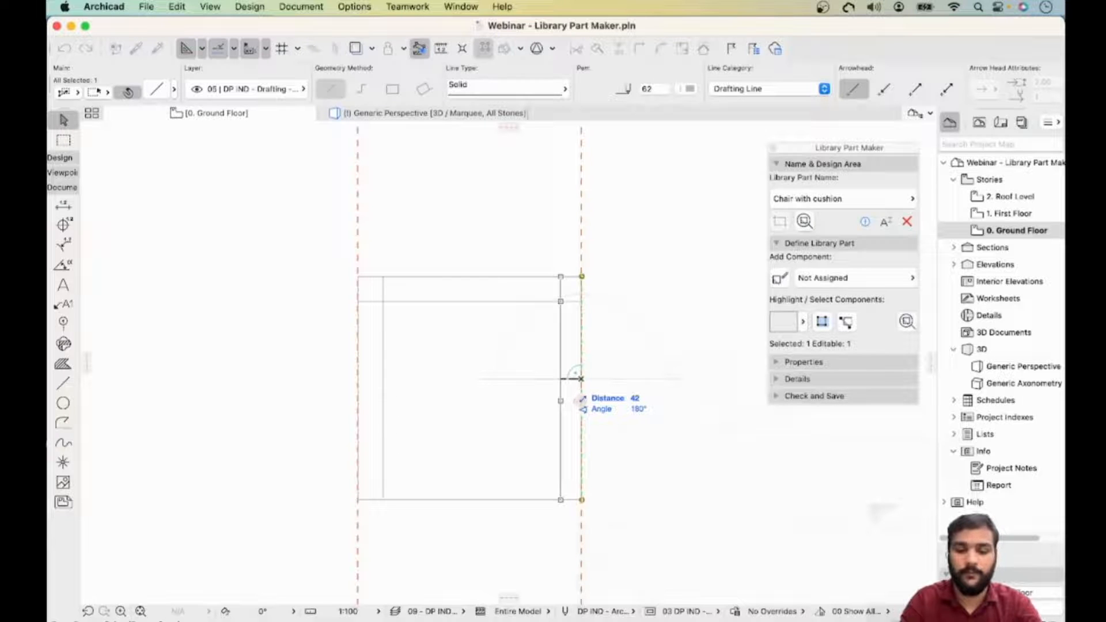
pyautogui.write('50')
pyautogui.press('Return')
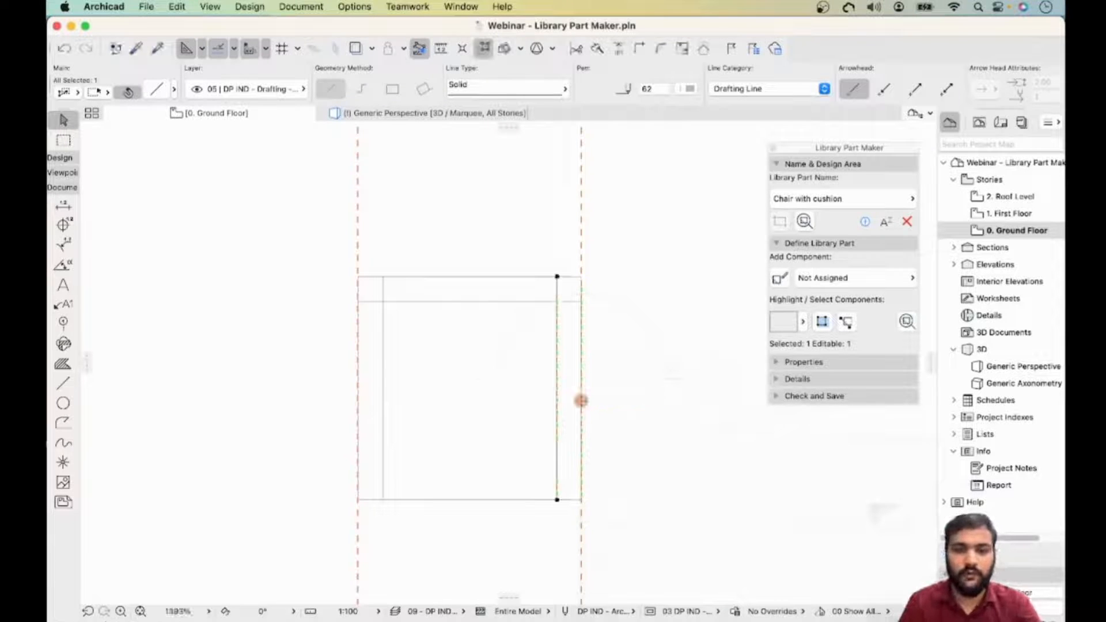
# - Copy the square's bottom line 50 mm upward
pyautogui.click(492, 500)
pyautogui.click(492, 500)
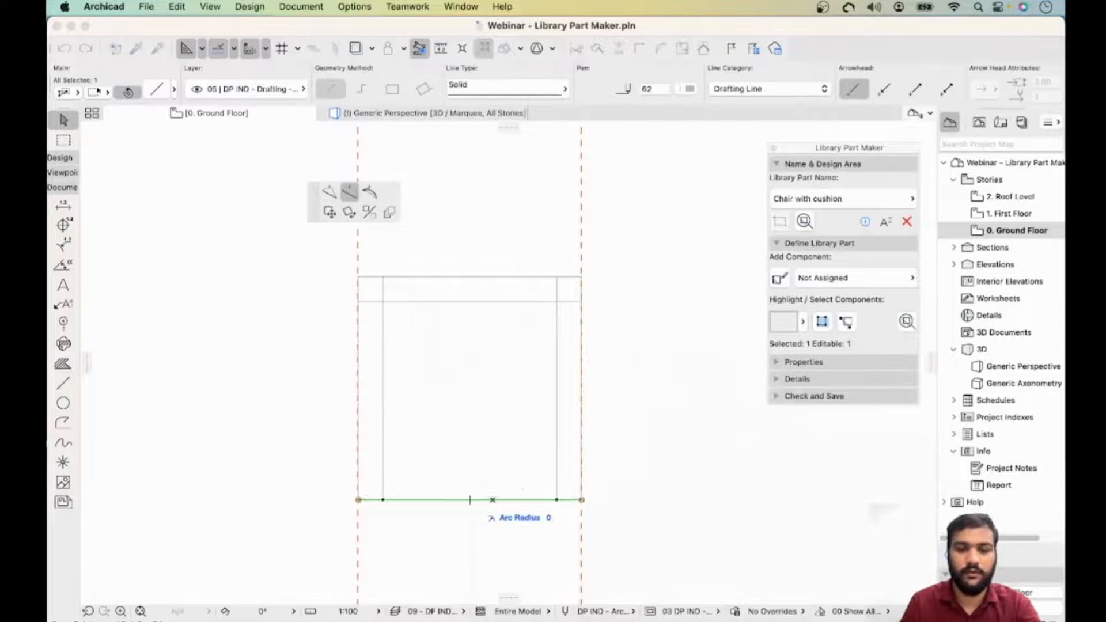
pyautogui.rightClick(470, 499)
pyautogui.press('Escape')
pyautogui.press('Escape')
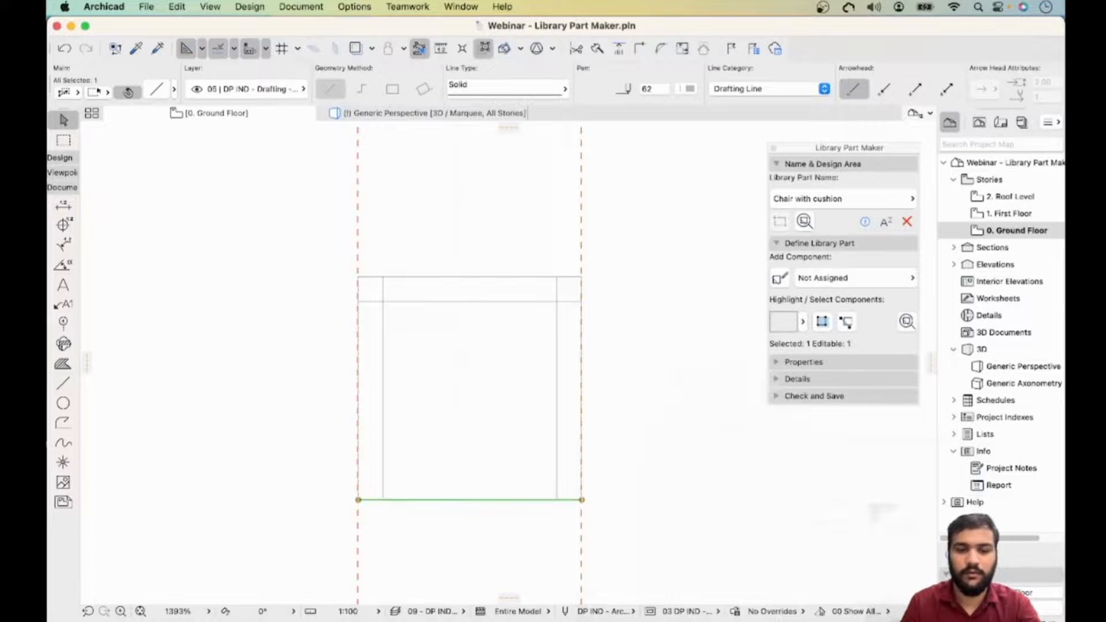
pyautogui.rightClick(470, 499)
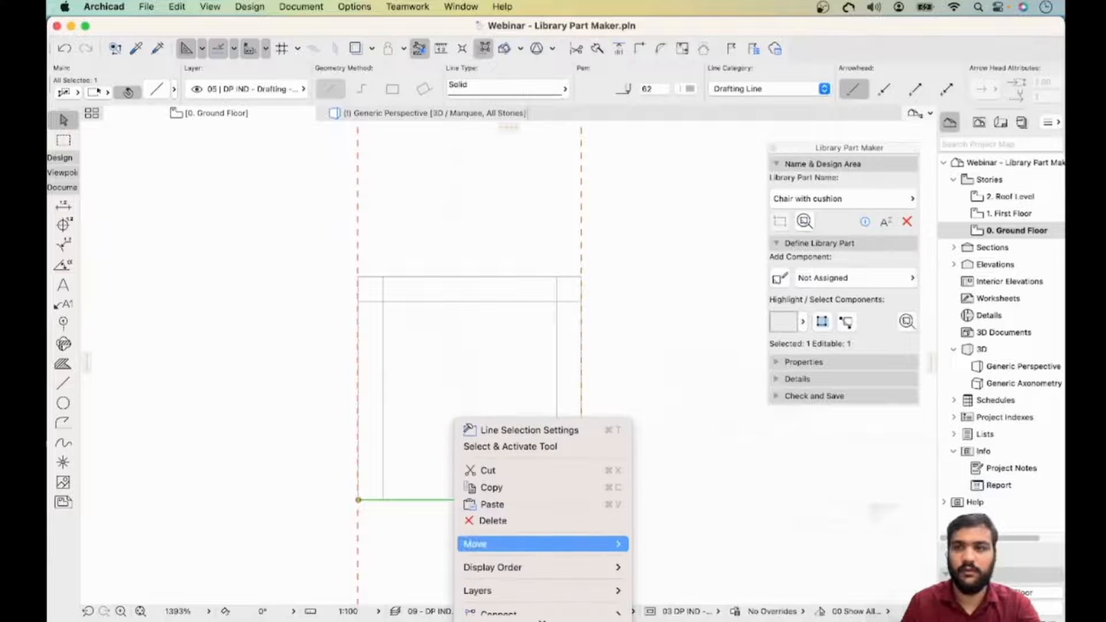
pyautogui.moveTo(576, 544)
pyautogui.click(642, 524)
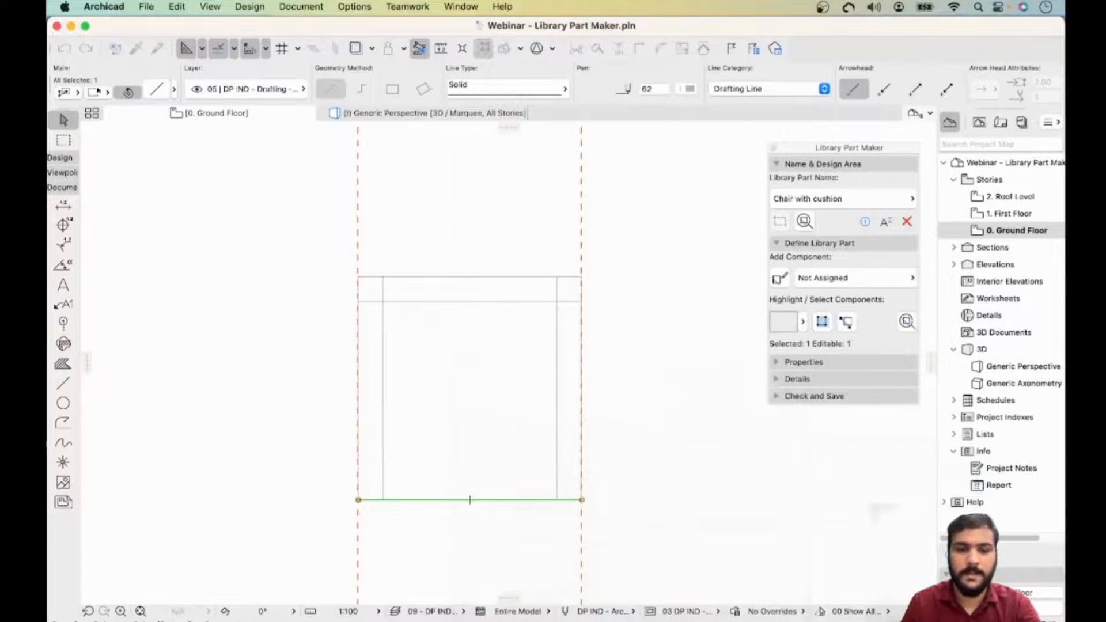
pyautogui.click(434, 500)
pyautogui.write('5')
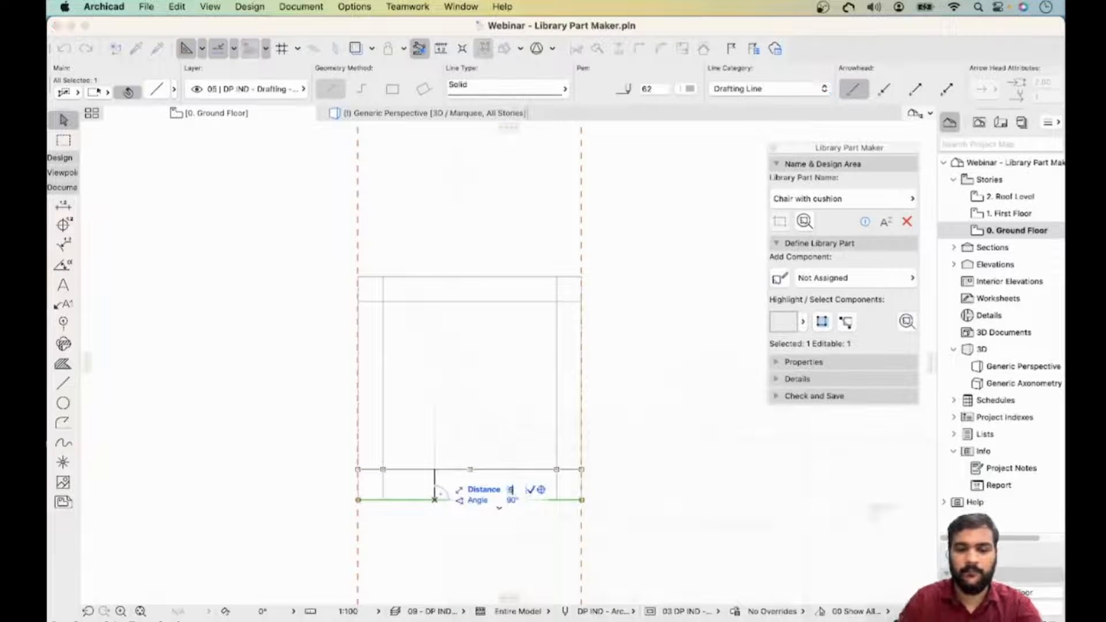
pyautogui.press('Return')
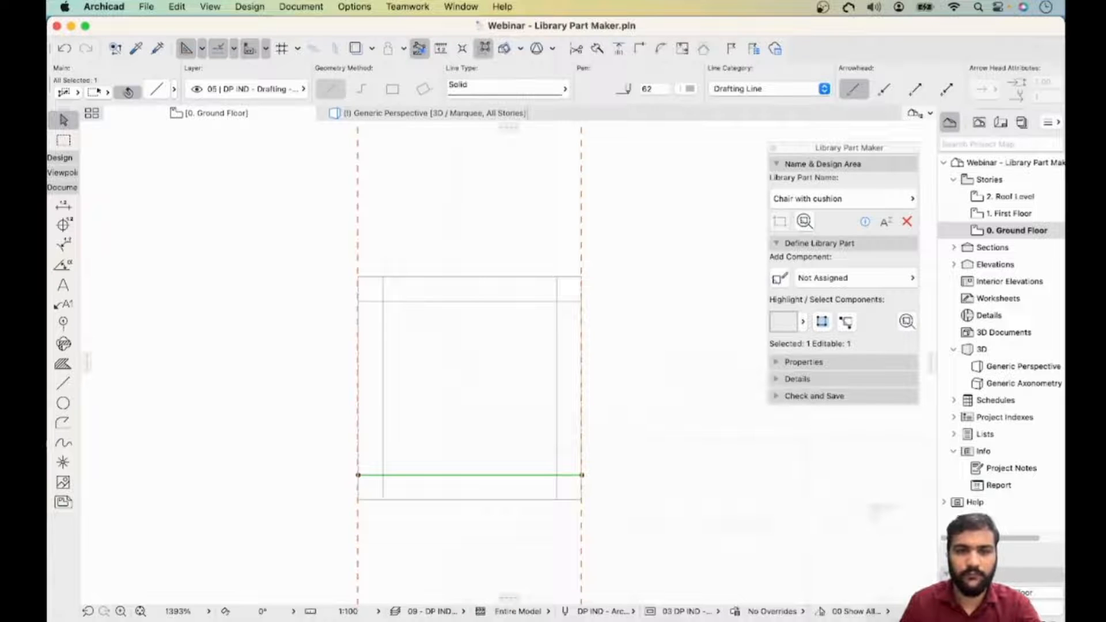
# - Shorten and trim the inner offset lines so they form a closed inner square inside the outer square
pyautogui.click(384, 289)
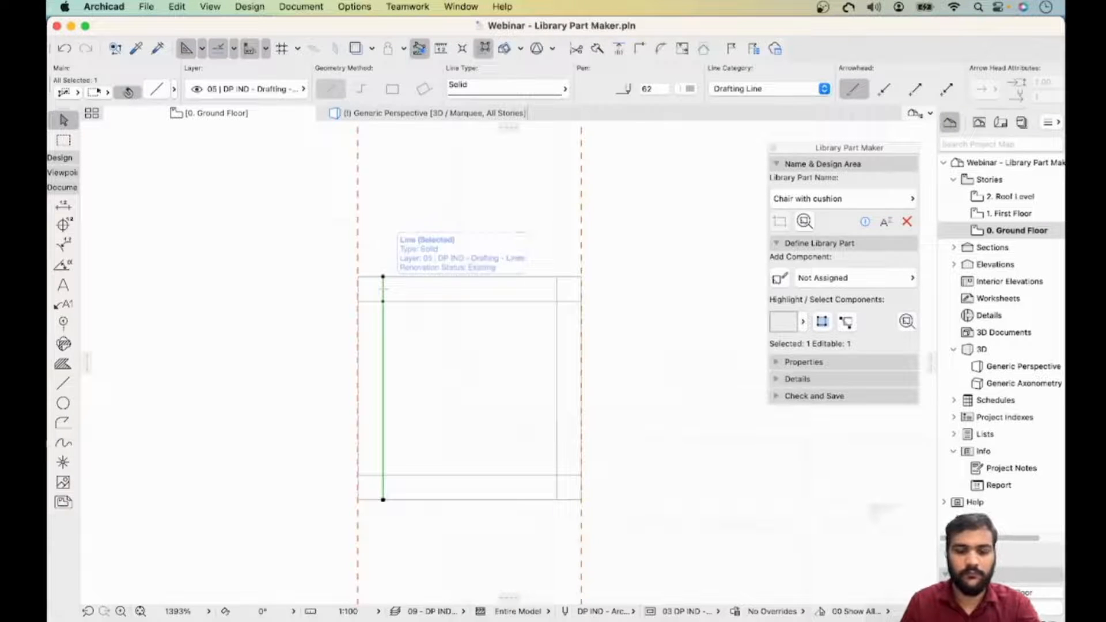
pyautogui.click(383, 301)
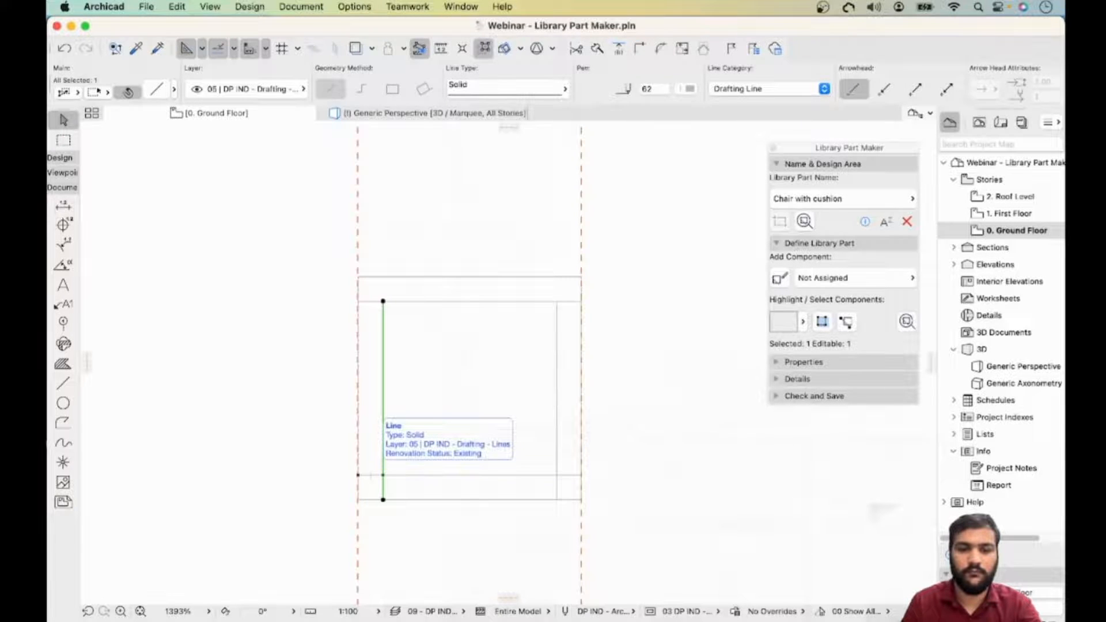
pyautogui.press('Escape')
pyautogui.keyDown('super'); pyautogui.click(371, 476); pyautogui.keyUp('super')
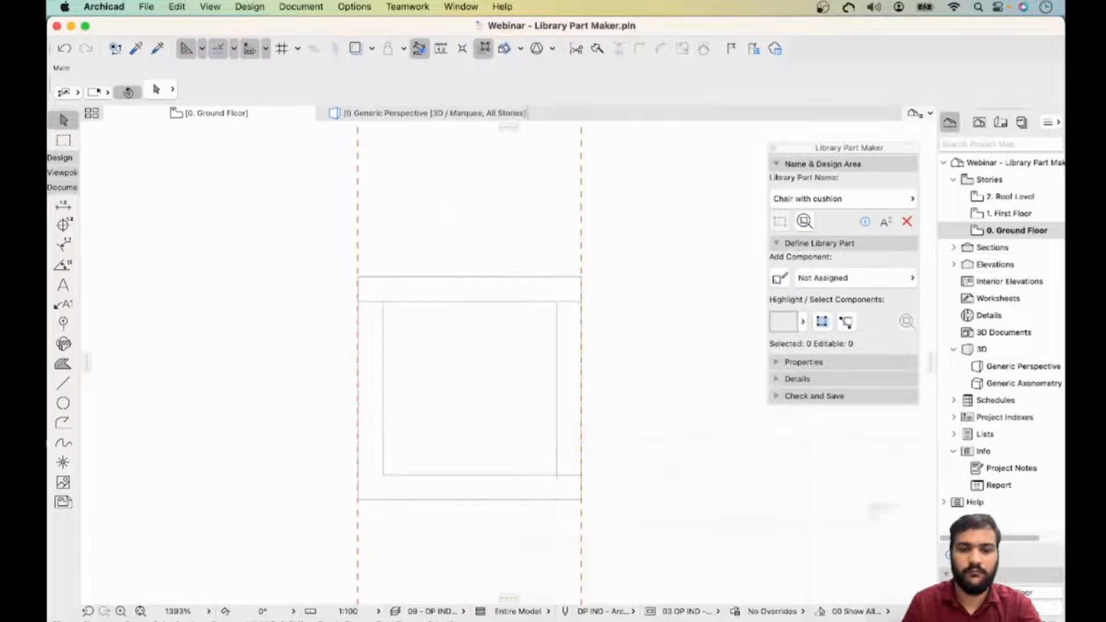
# - Draw a 350 × 350 mm rectangle with the Line tool beside the design area
pyautogui.scroll(-3, 497, 427)
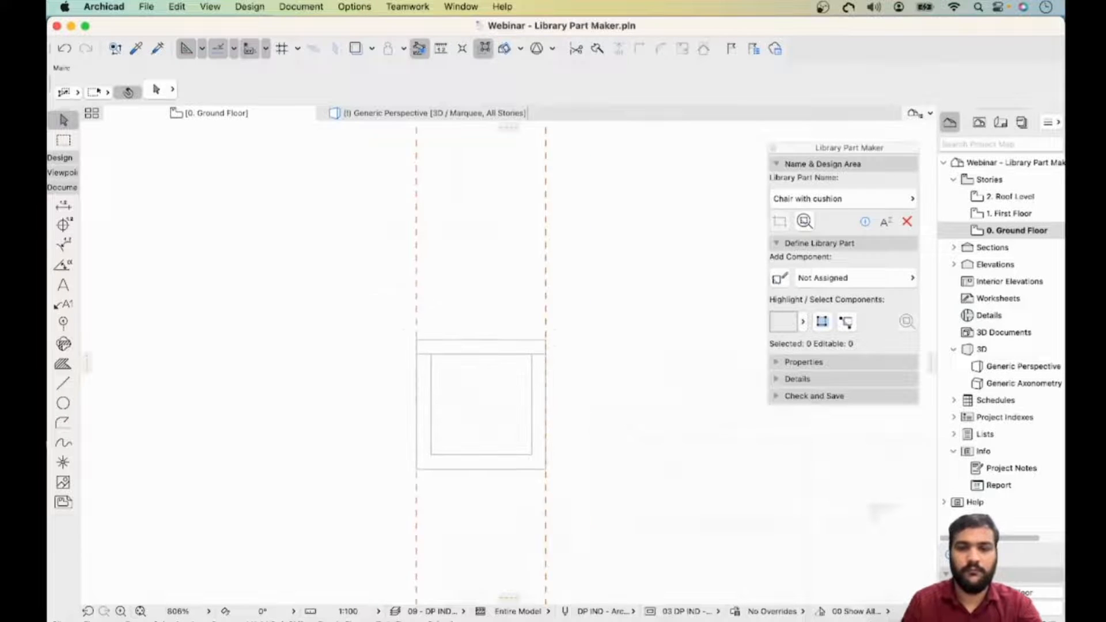
pyautogui.scroll(-2, 820, 434)
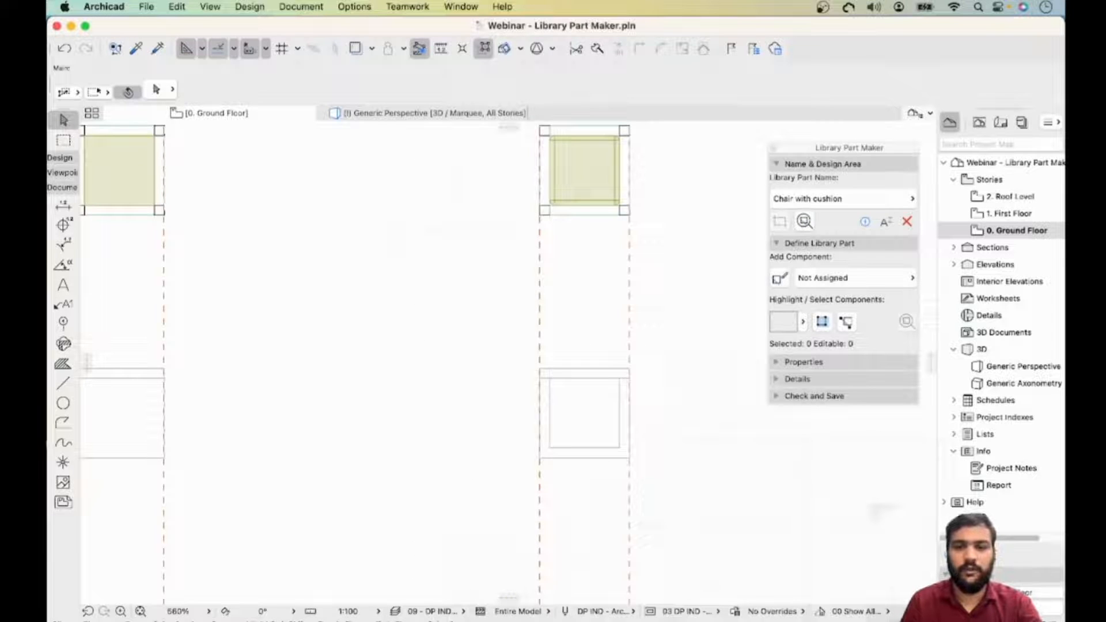
pyautogui.moveTo(663, 415)
pyautogui.mouseDown(button='middle')
pyautogui.moveTo(696, 410)
pyautogui.moveTo(697, 420)
pyautogui.moveTo(666, 407)
pyautogui.mouseUp(button='middle')
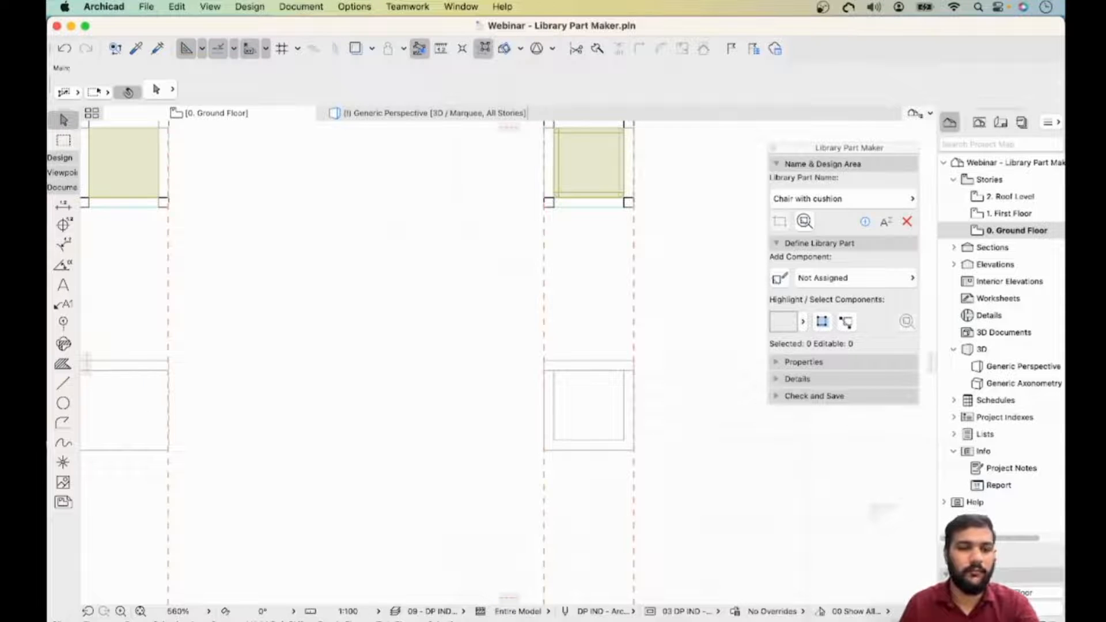
pyautogui.scroll(3, 604, 400)
pyautogui.moveTo(604, 400); pyautogui.dragTo(505, 399, button='middle')
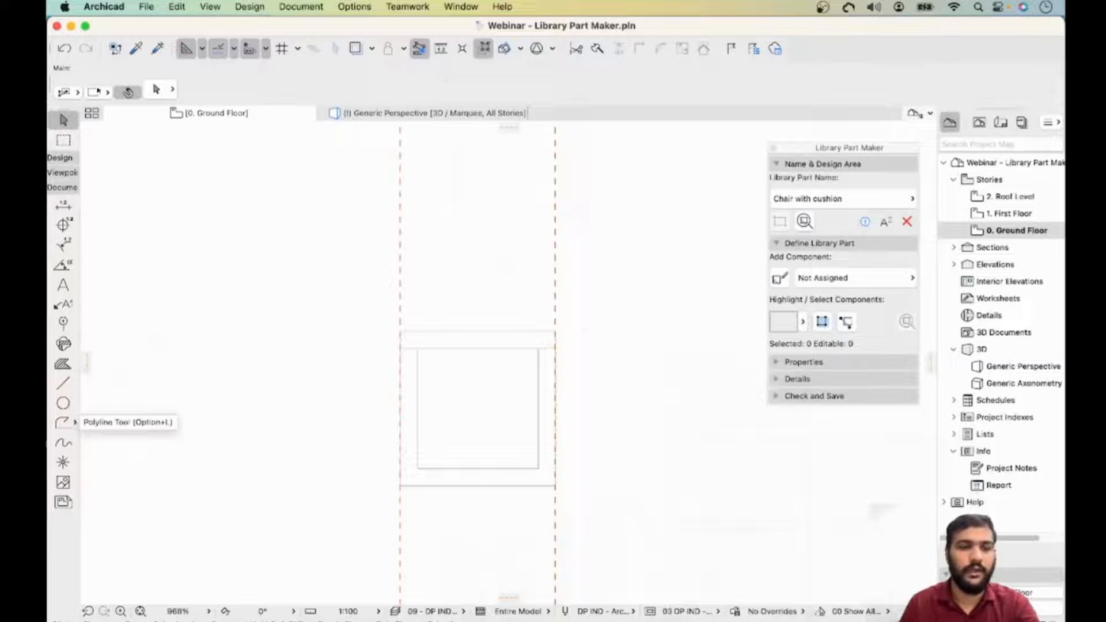
pyautogui.click(63, 383)
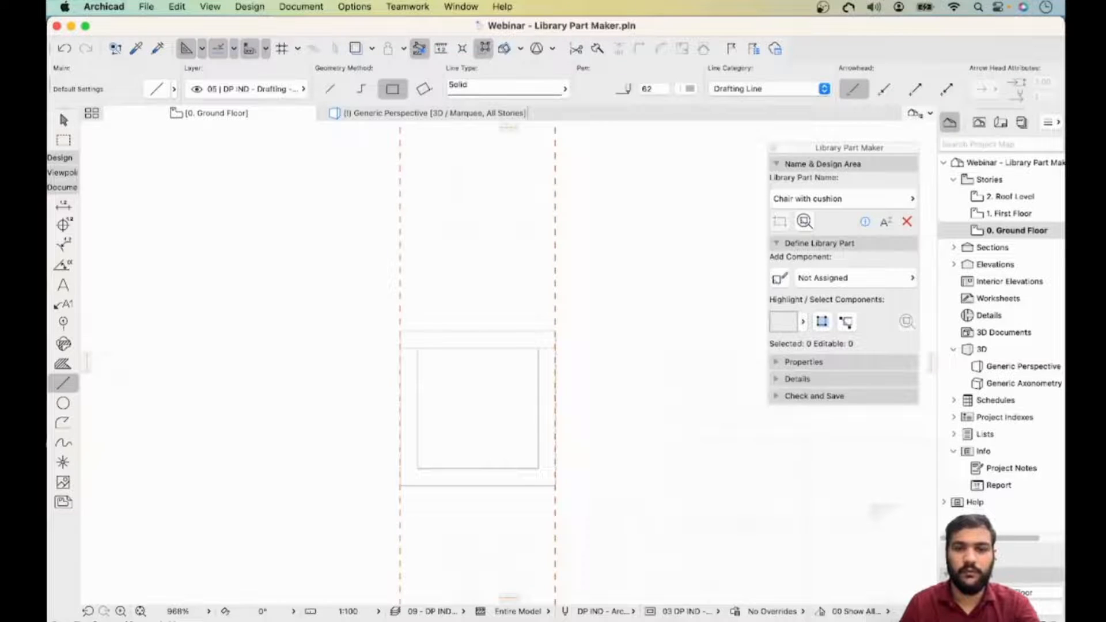
pyautogui.click(642, 359)
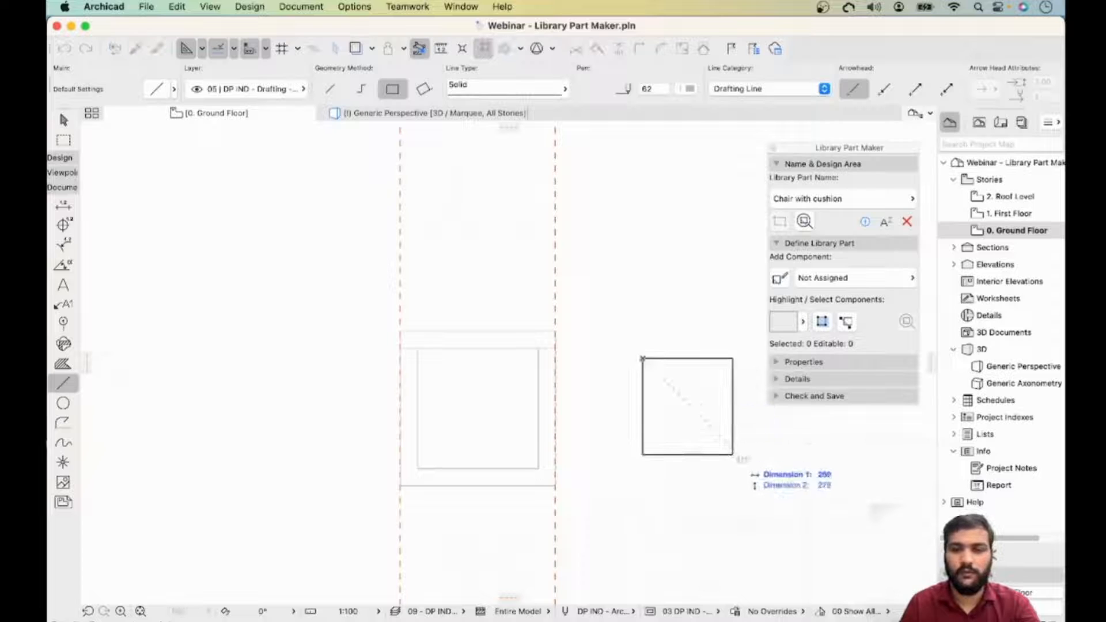
pyautogui.moveTo(735, 454); pyautogui.dragTo(635, 430, button='middle')
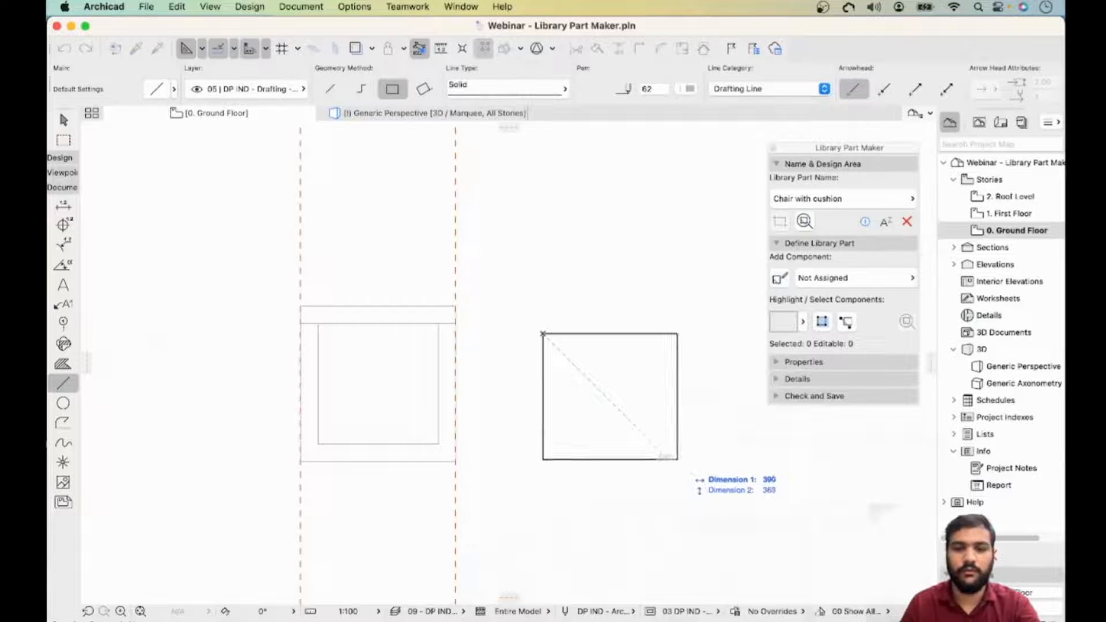
pyautogui.write('350')
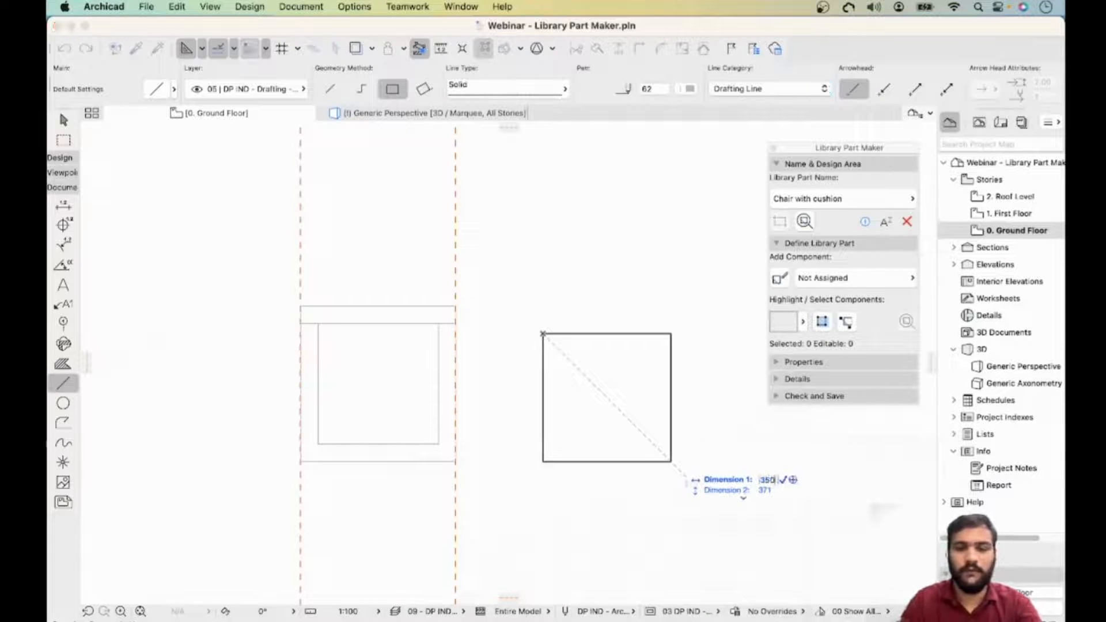
pyautogui.press('Tab')
pyautogui.write('350')
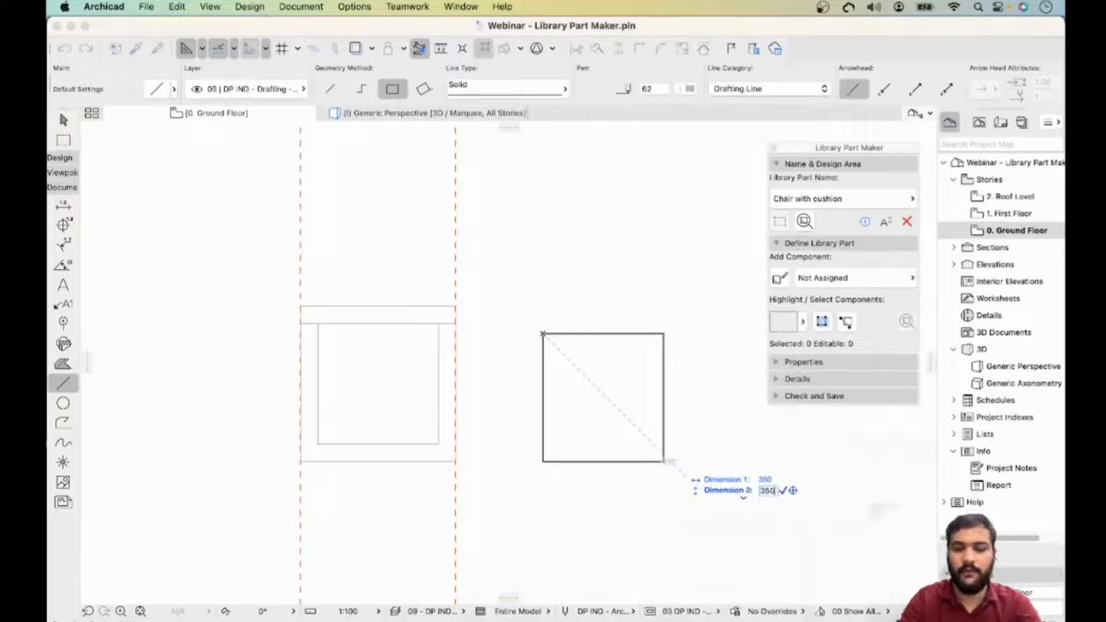
pyautogui.press('Return')
# - Fillet all four corners of the new rectangle with a 25 mm radius
pyautogui.press('Escape')
pyautogui.click(604, 335)
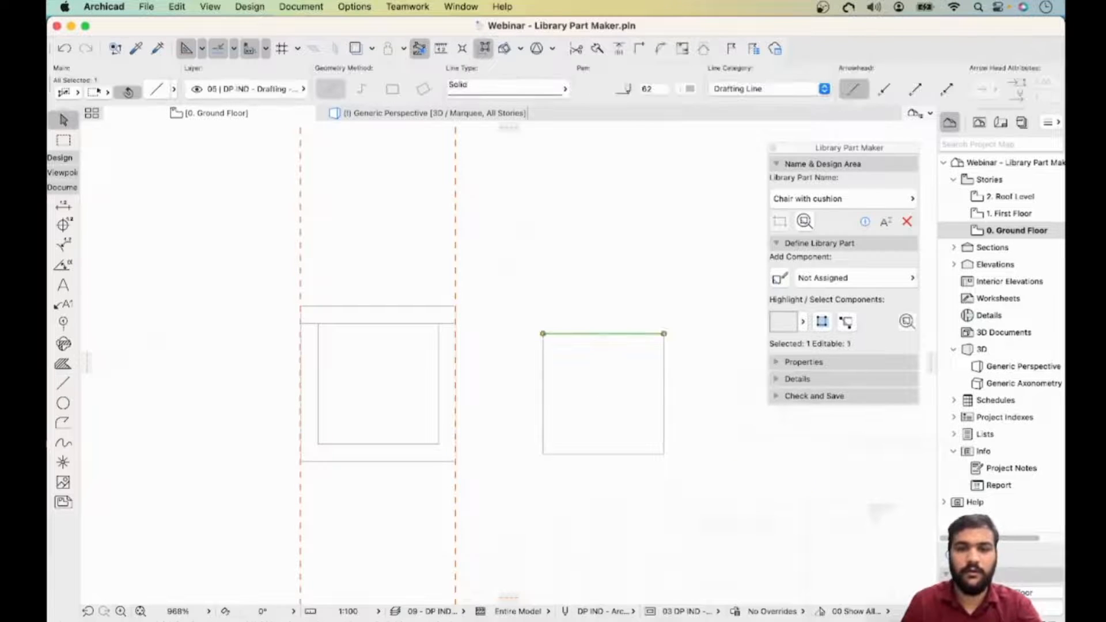
pyautogui.press('Escape')
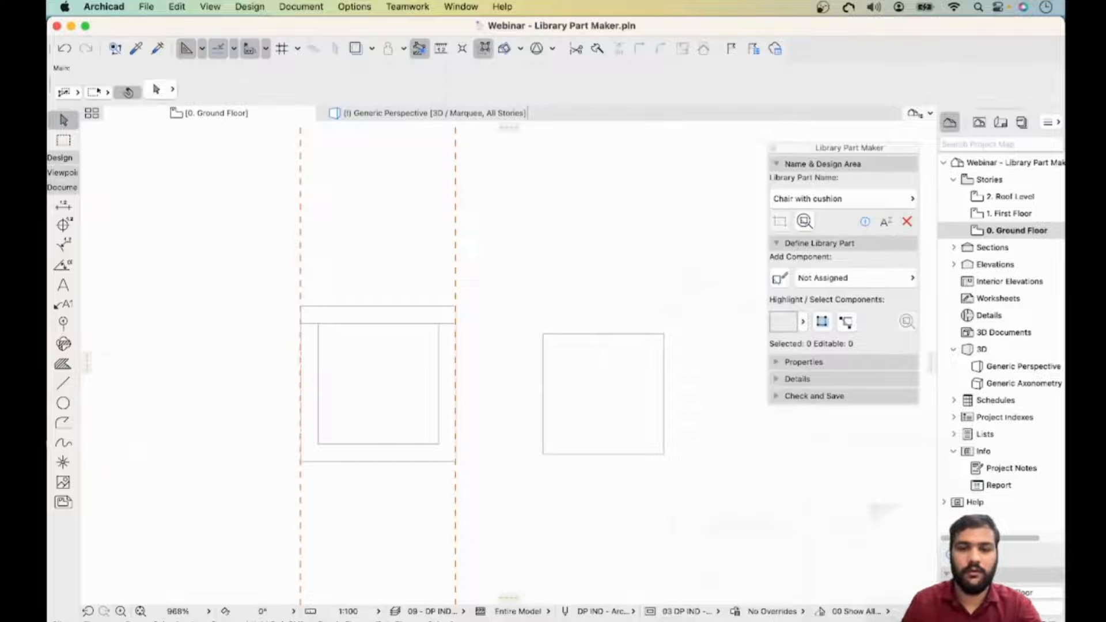
pyautogui.moveTo(697, 296); pyautogui.dragTo(513, 489)
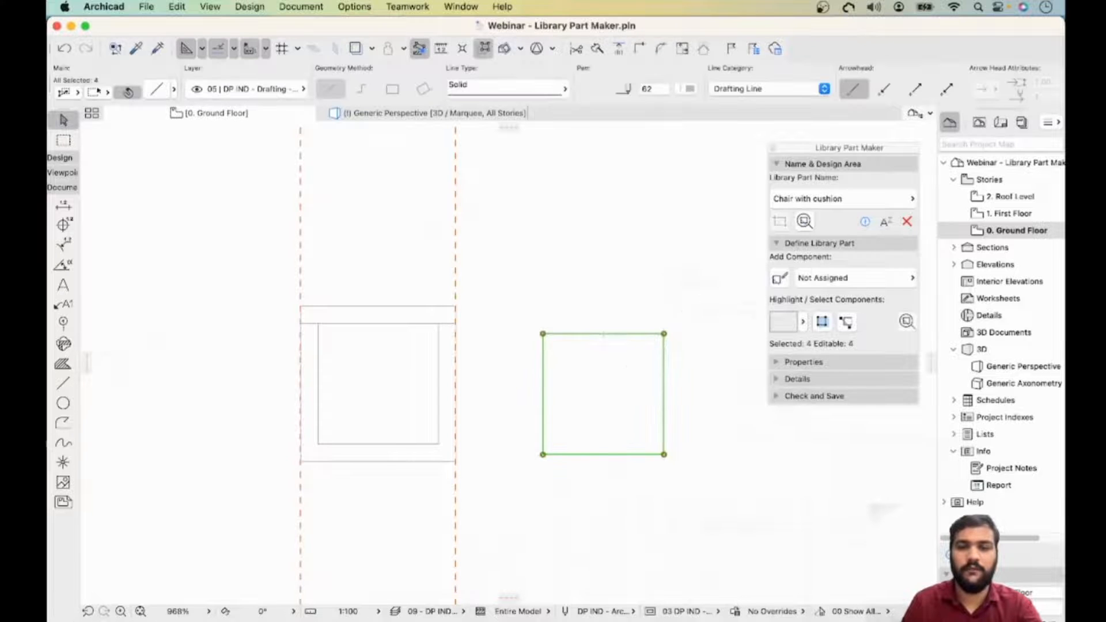
pyautogui.click(665, 334)
pyautogui.click(349, 192)
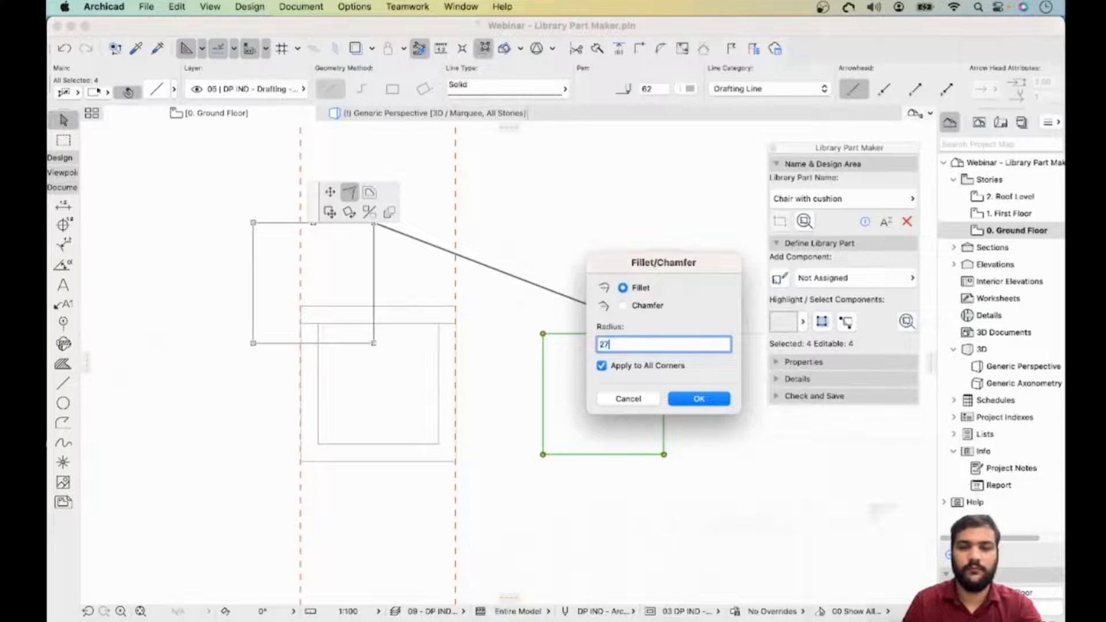
pyautogui.write('25')
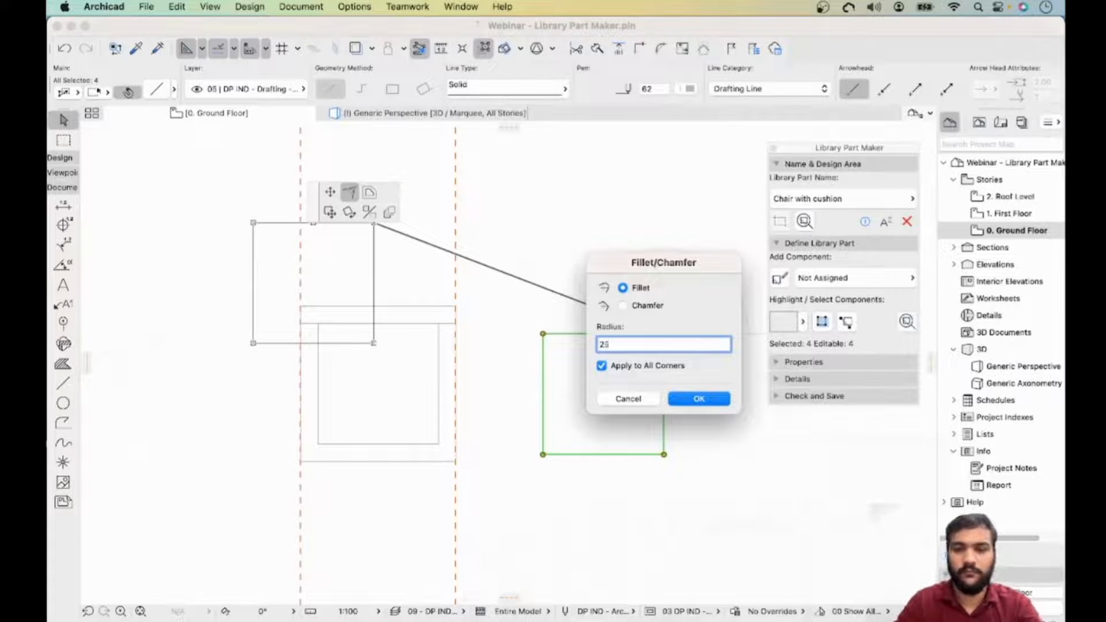
pyautogui.press('Return')
pyautogui.press('Escape')
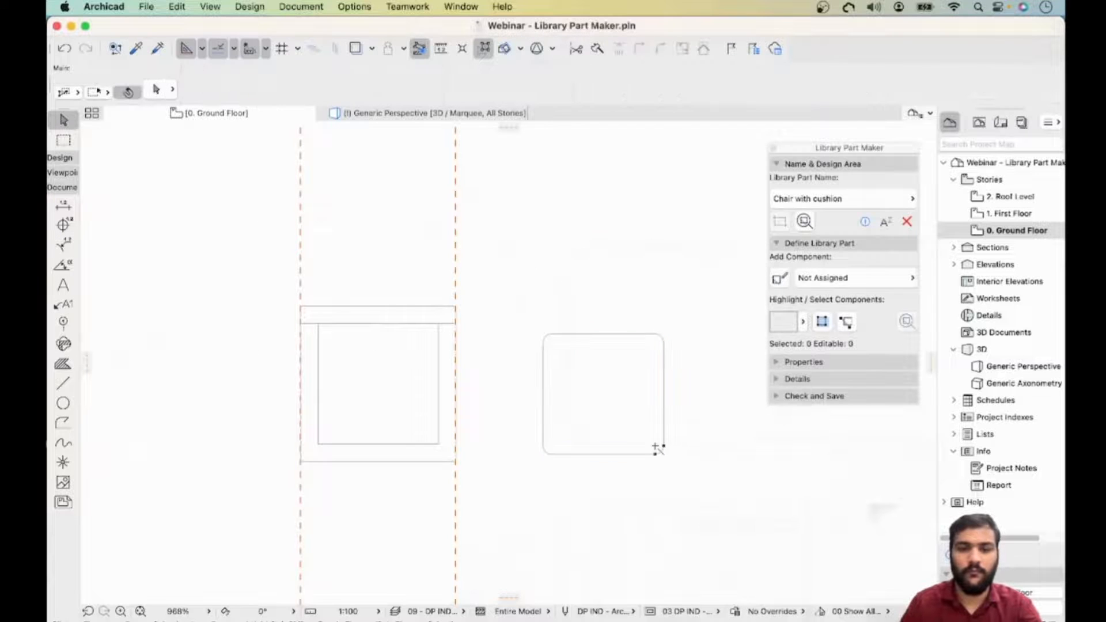
# - Move the rounded rectangle into the seat frame's inner square in the design area
pyautogui.moveTo(686, 298); pyautogui.dragTo(532, 474)
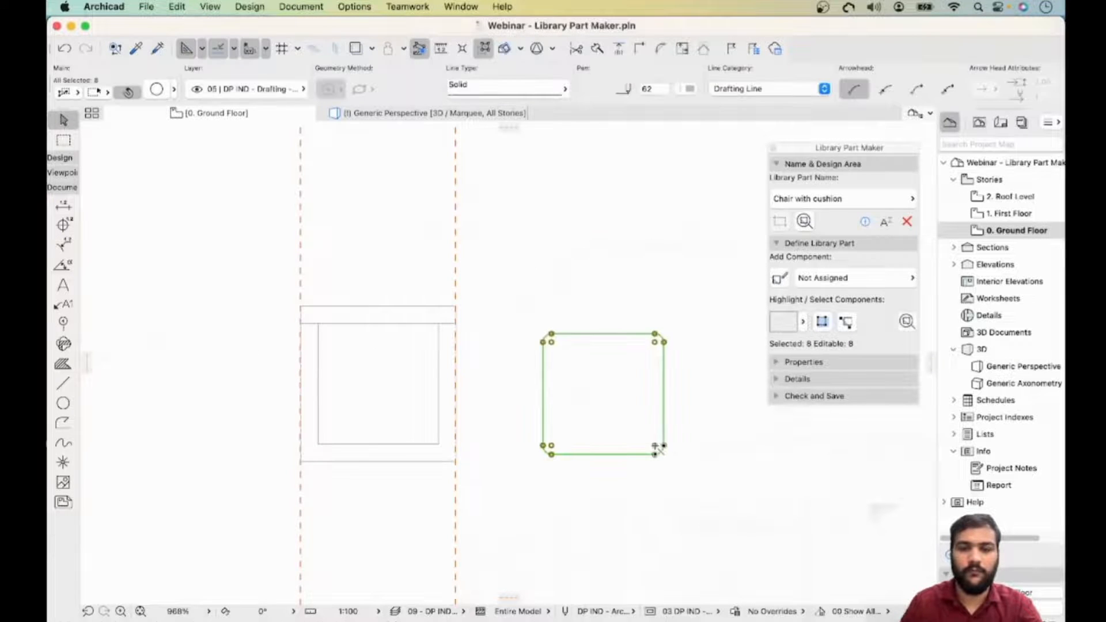
pyautogui.click(661, 452)
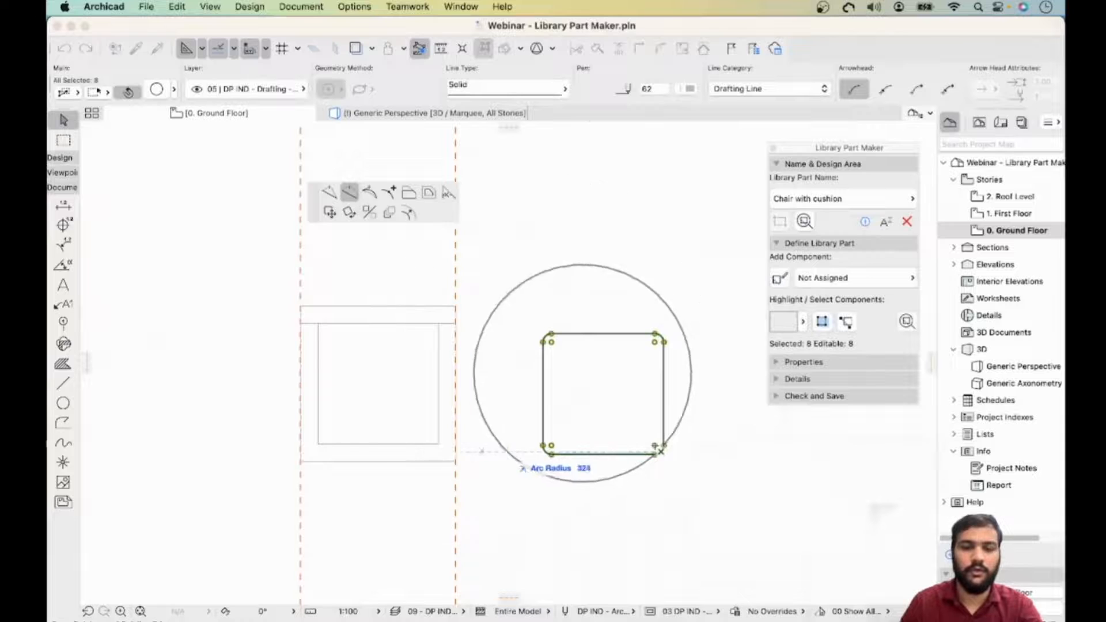
pyautogui.click(330, 212)
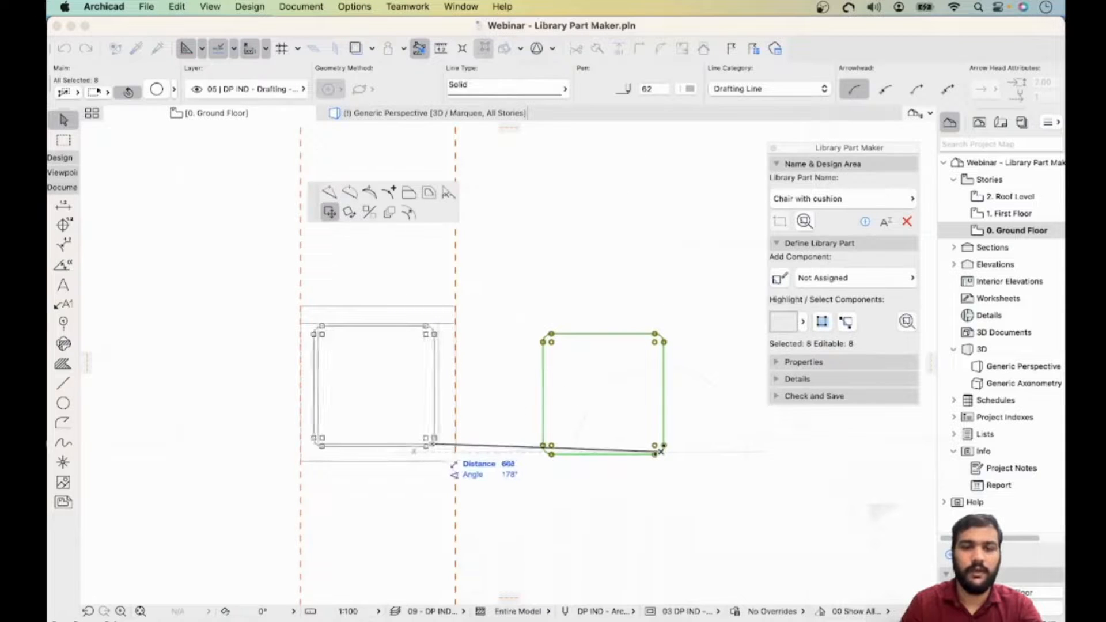
pyautogui.scroll(4, 434, 445)
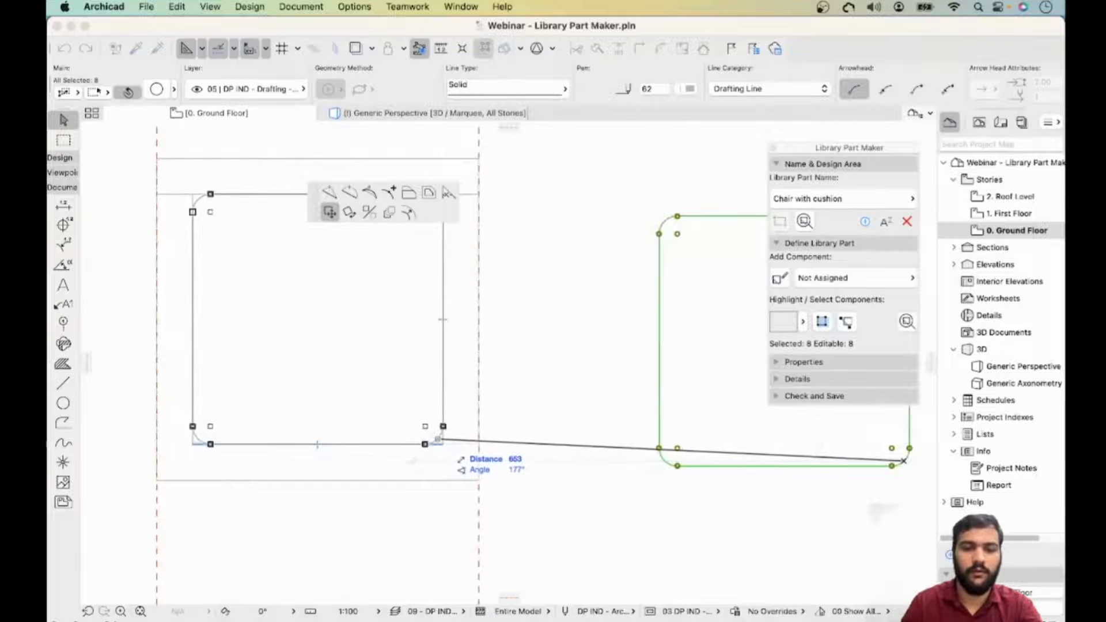
pyautogui.scroll(-4, 529, 410)
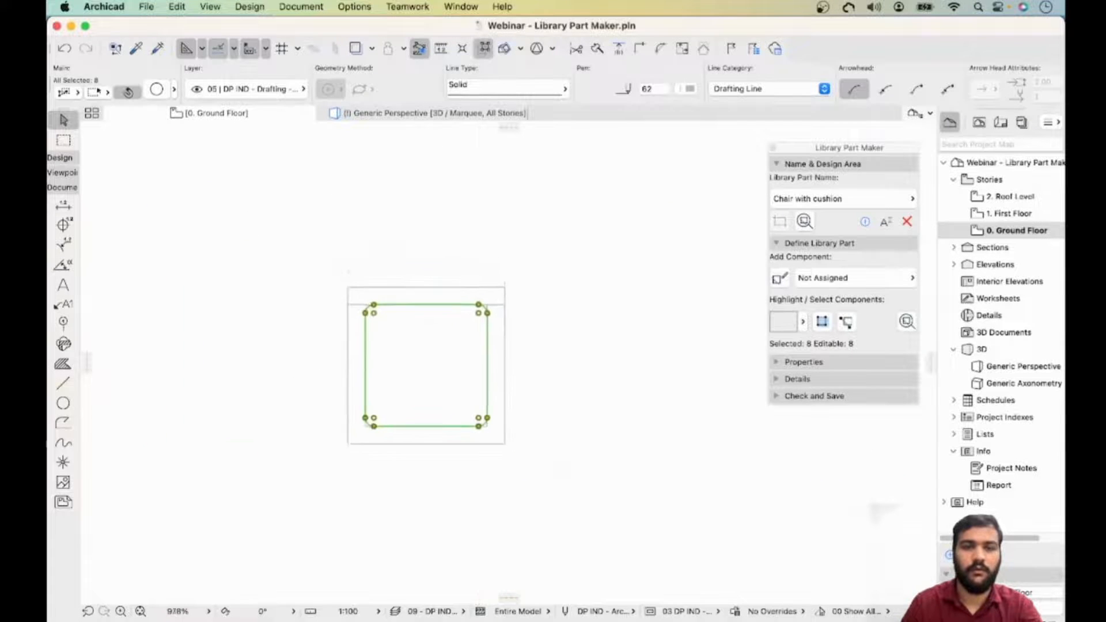
pyautogui.press('Escape')
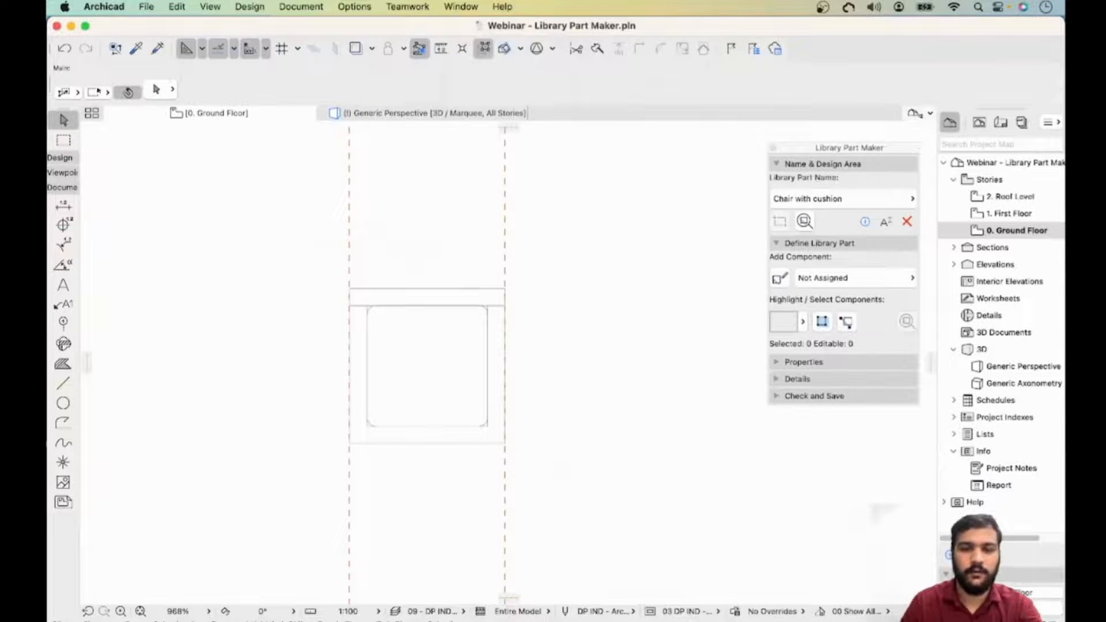
# - Copy the inner square's left, right and bottom lines to the matching position in the other design area
pyautogui.scroll(-5, 521, 299)
pyautogui.scroll(3, 517, 301)
pyautogui.moveTo(518, 301)
pyautogui.mouseDown(button='middle')
pyautogui.moveTo(636, 276)
pyautogui.moveTo(628, 298)
pyautogui.mouseUp(button='middle')
pyautogui.scroll(-3, 634, 273)
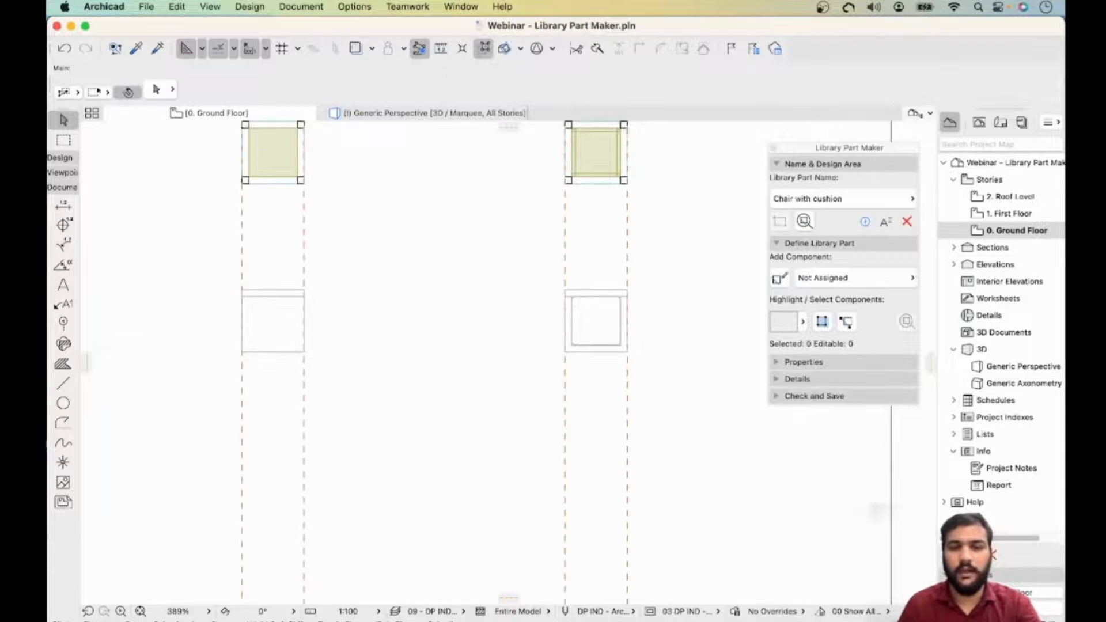
pyautogui.scroll(3, 599, 300)
pyautogui.scroll(-4, 614, 300)
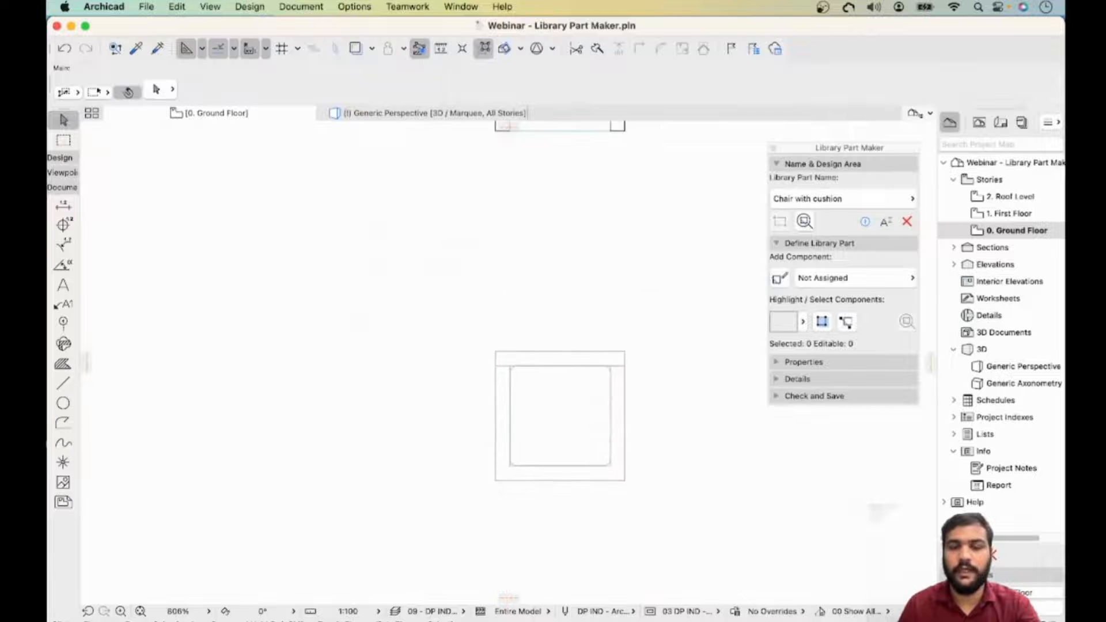
pyautogui.moveTo(614, 301); pyautogui.dragTo(499, 410)
pyautogui.press('Escape')
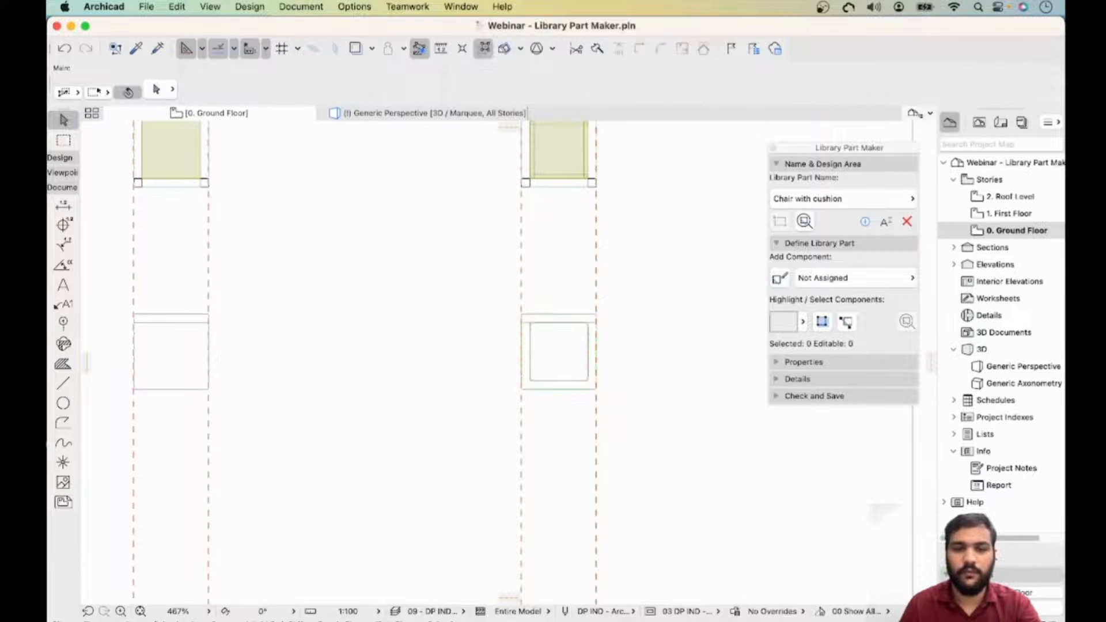
pyautogui.scroll(-5, 530, 364)
pyautogui.scroll(10, 529, 365)
pyautogui.click(696, 400)
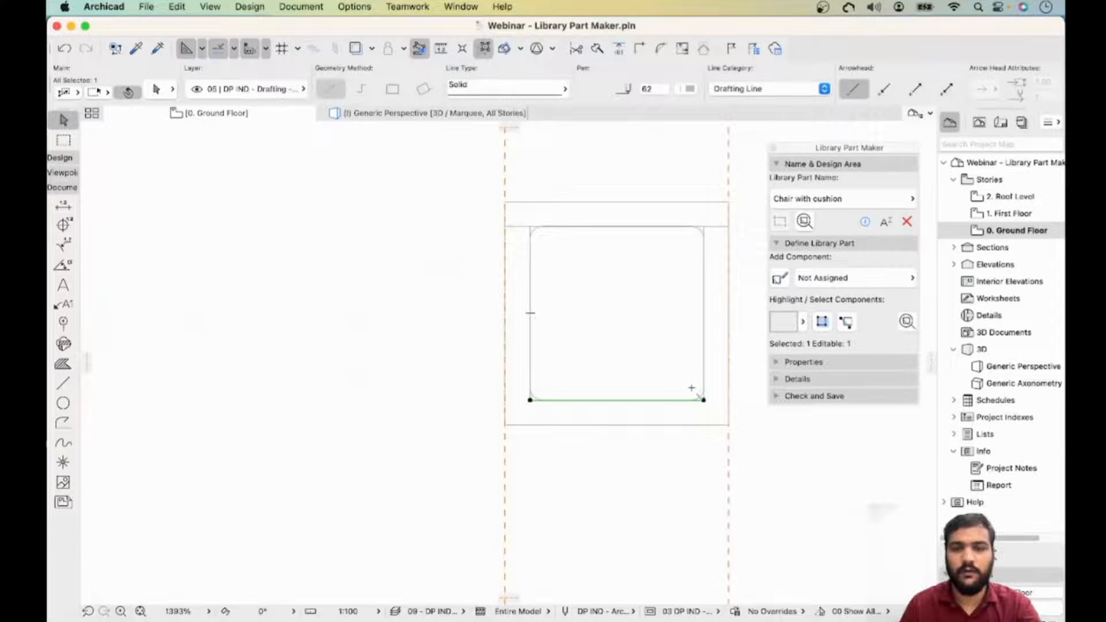
pyautogui.keyDown('shift'); pyautogui.click(702, 236); pyautogui.keyUp('shift')
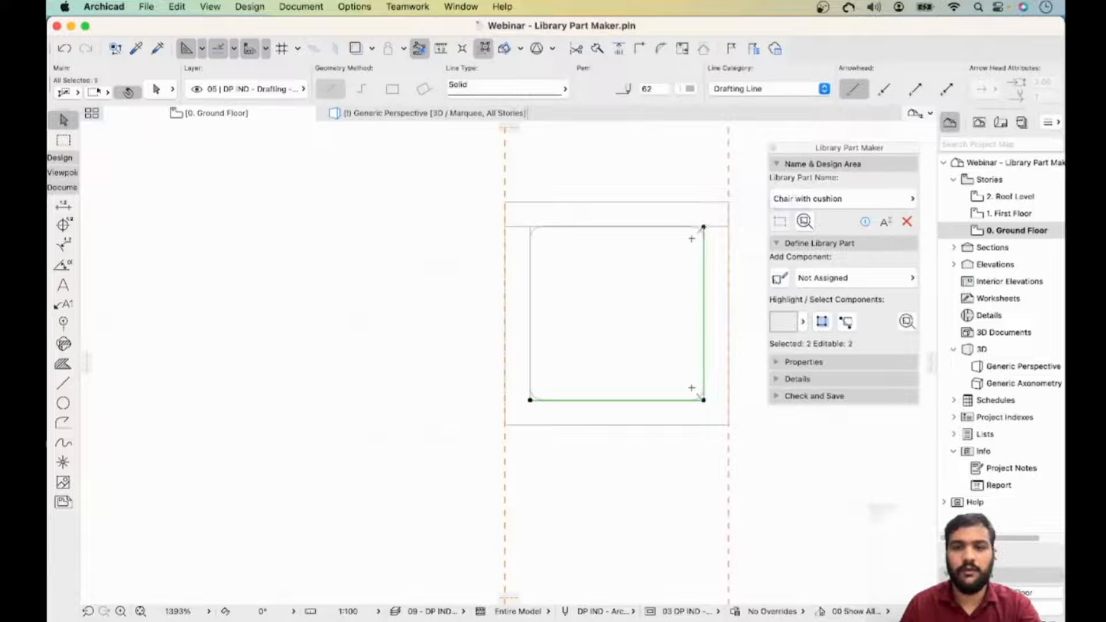
pyautogui.keyDown('shift'); pyautogui.click(531, 235); pyautogui.keyUp('shift')
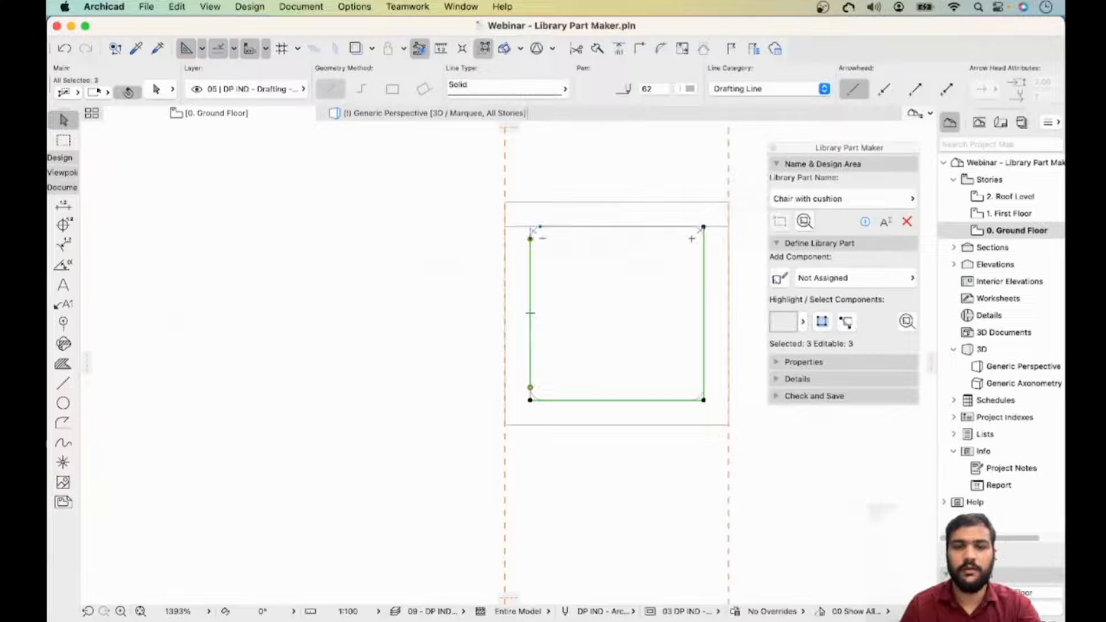
pyautogui.keyDown('shift'); pyautogui.click(531, 237); pyautogui.keyUp('shift')
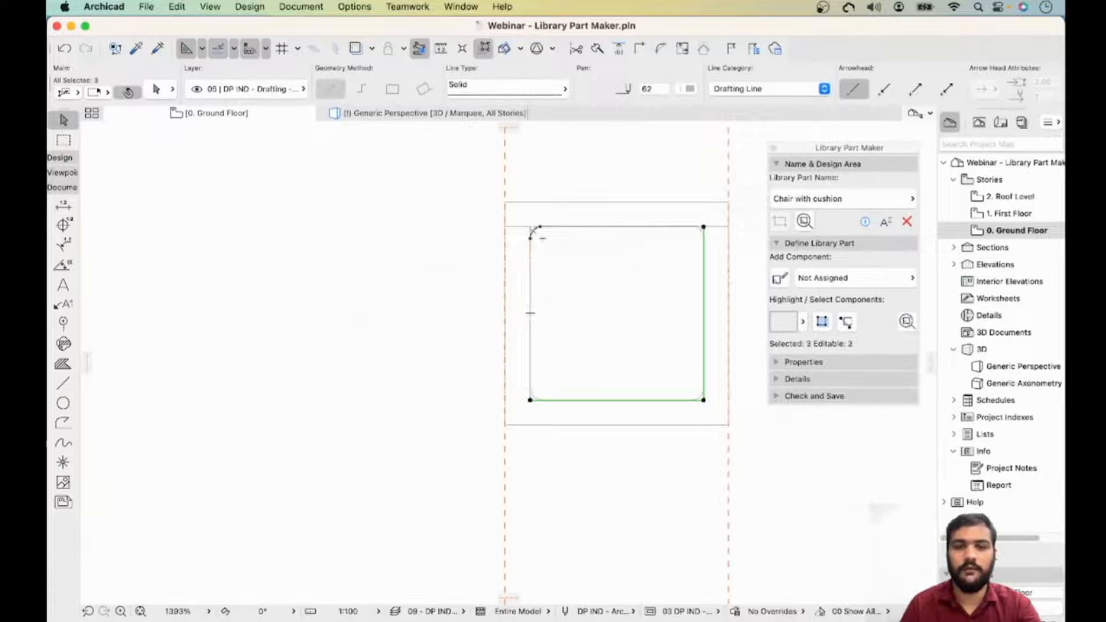
pyautogui.keyDown('shift'); pyautogui.click(530, 233); pyautogui.keyUp('shift')
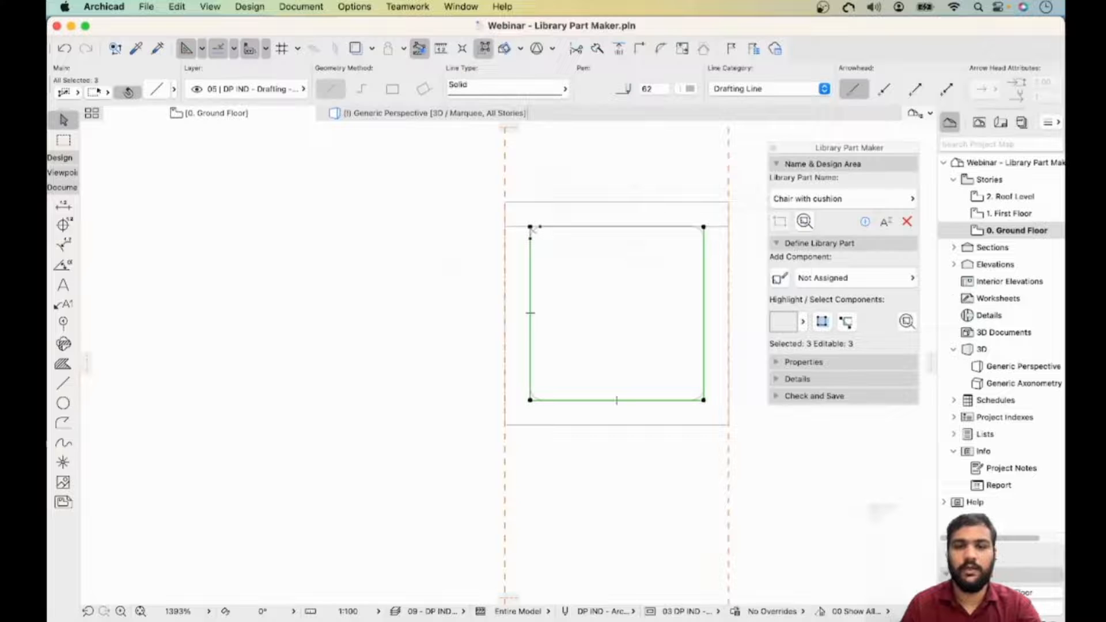
pyautogui.rightClick(594, 398)
pyautogui.moveTo(634, 522)
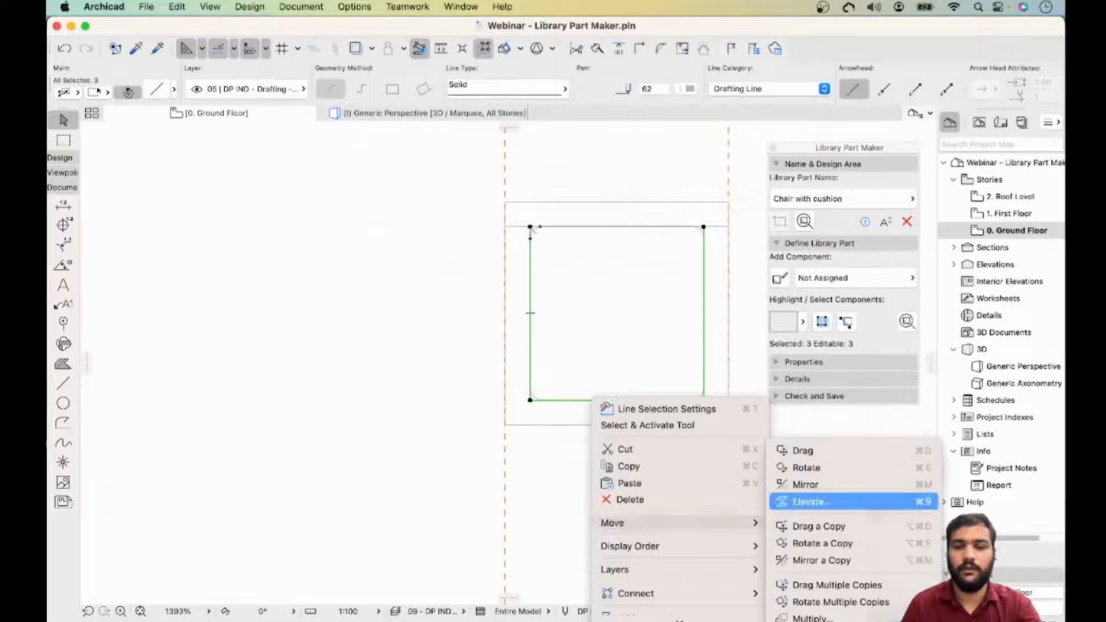
pyautogui.click(814, 526)
pyautogui.click(703, 400)
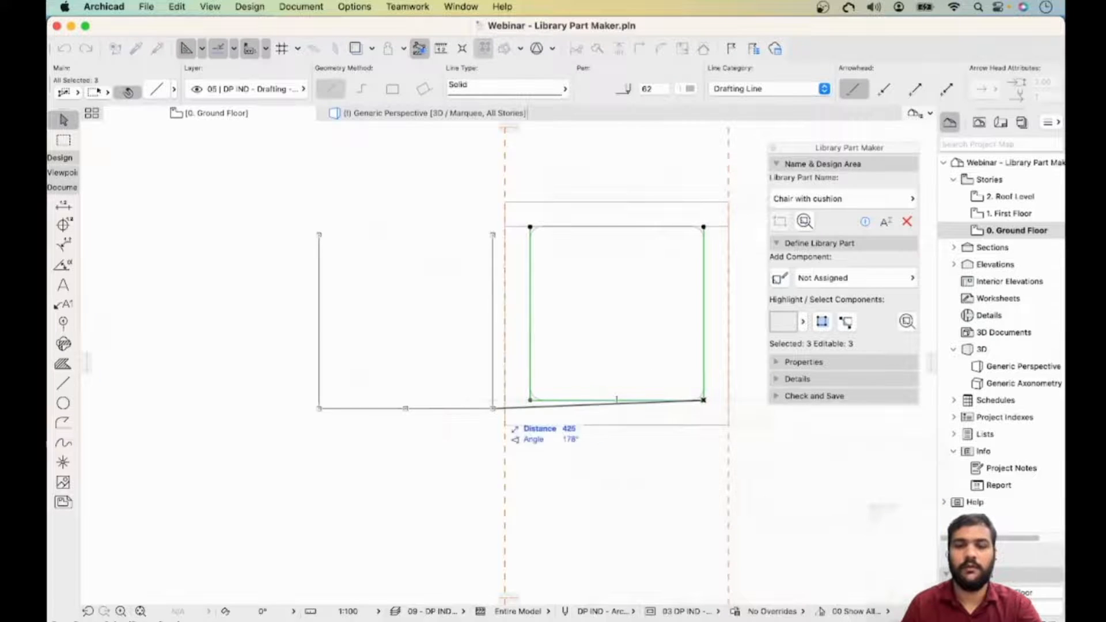
pyautogui.scroll(1, 492, 409)
pyautogui.scroll(-7, 502, 419)
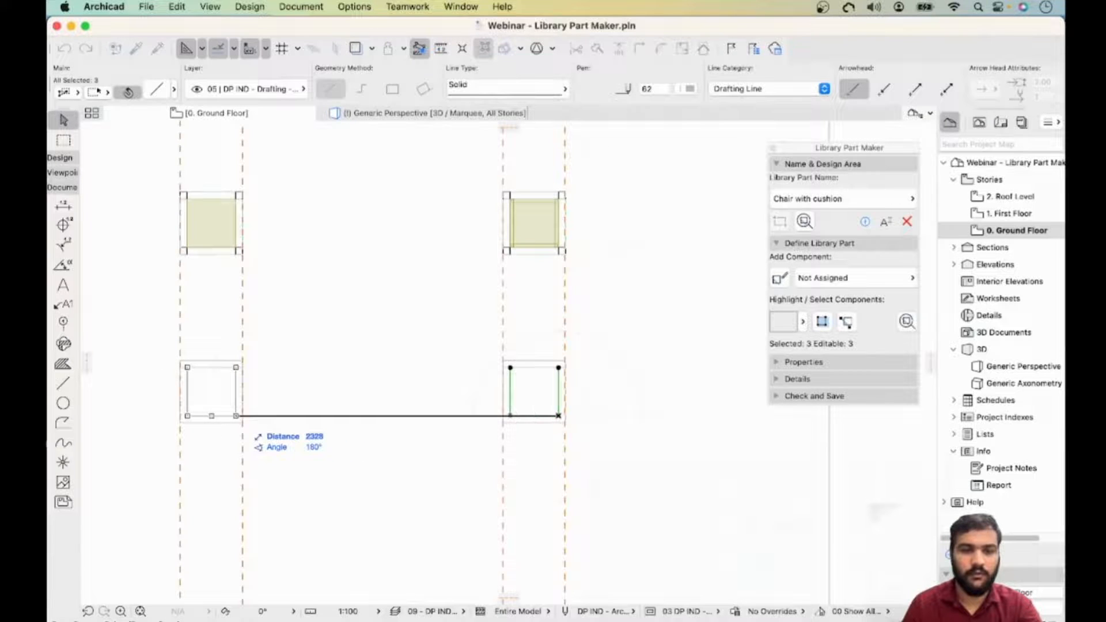
pyautogui.click(235, 416)
# - Change the display order of the full-width line near the top of the seat frame
pyautogui.scroll(3, 232, 397)
pyautogui.moveTo(232, 397); pyautogui.dragTo(728, 359, button='middle')
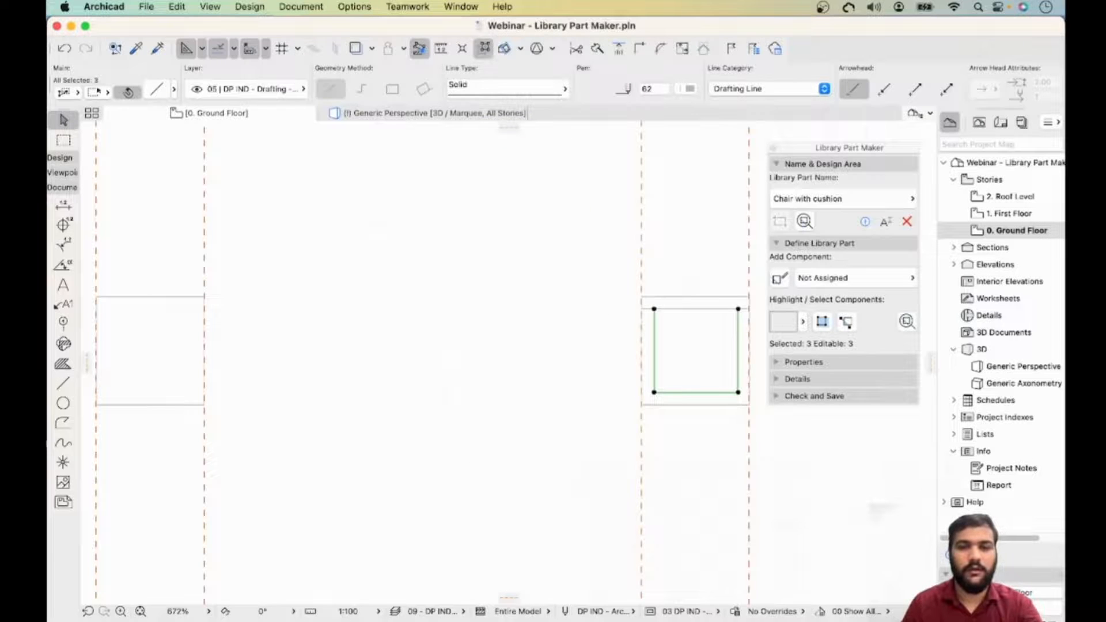
pyautogui.press('Escape')
pyautogui.click(678, 308)
pyautogui.rightClick(678, 309)
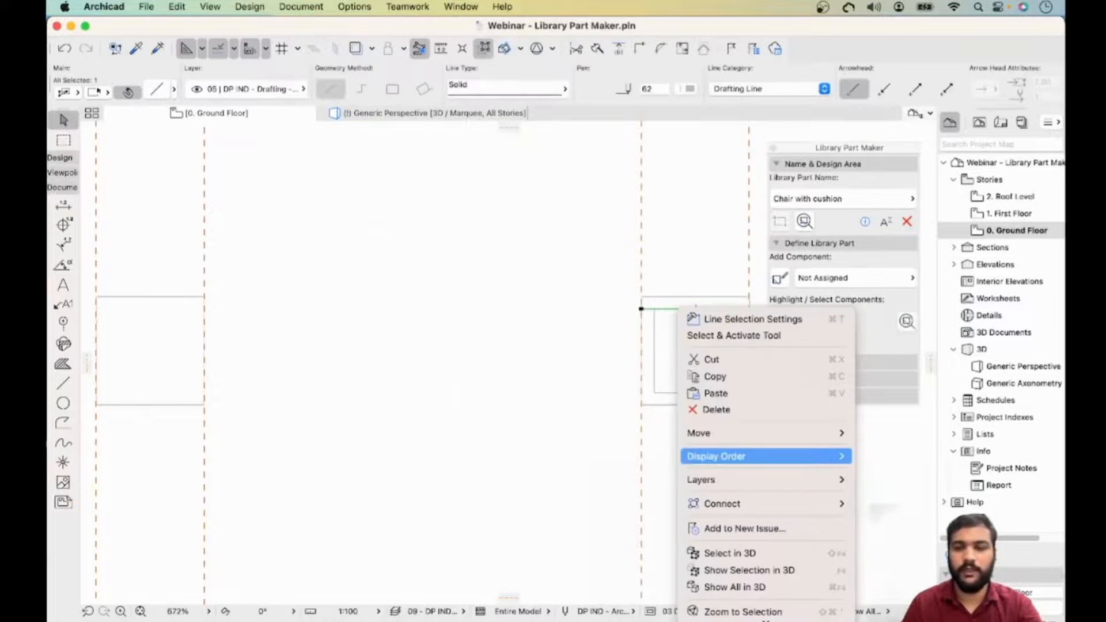
pyautogui.moveTo(749, 433)
pyautogui.click(869, 509)
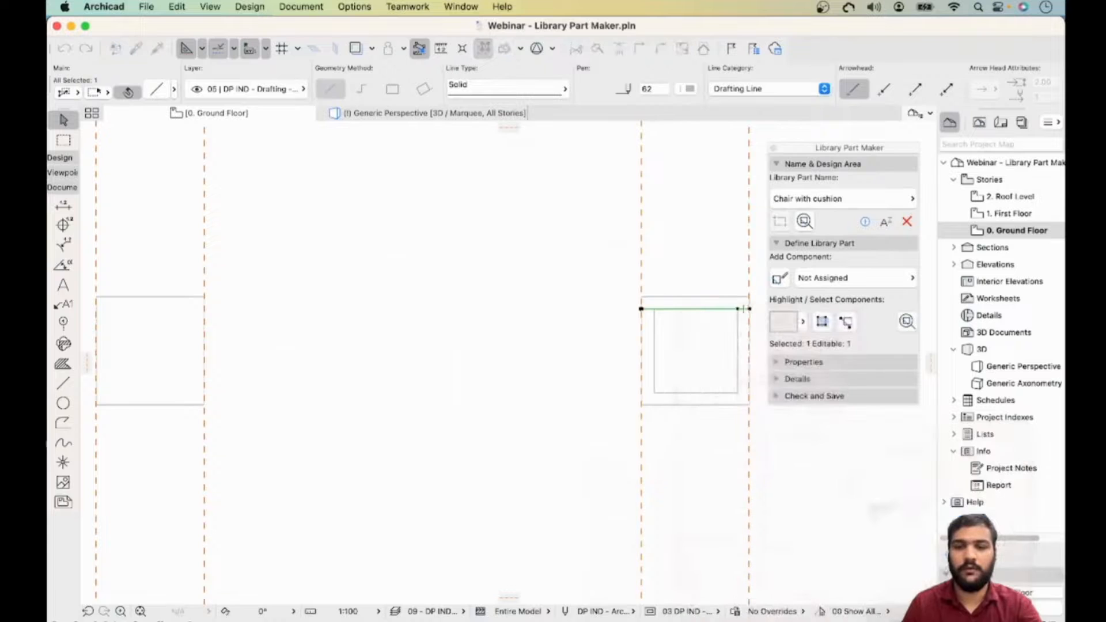
# - Copy the full-width top line of the seat frame into the matching position in the left design area
pyautogui.click(749, 309)
pyautogui.click(204, 344)
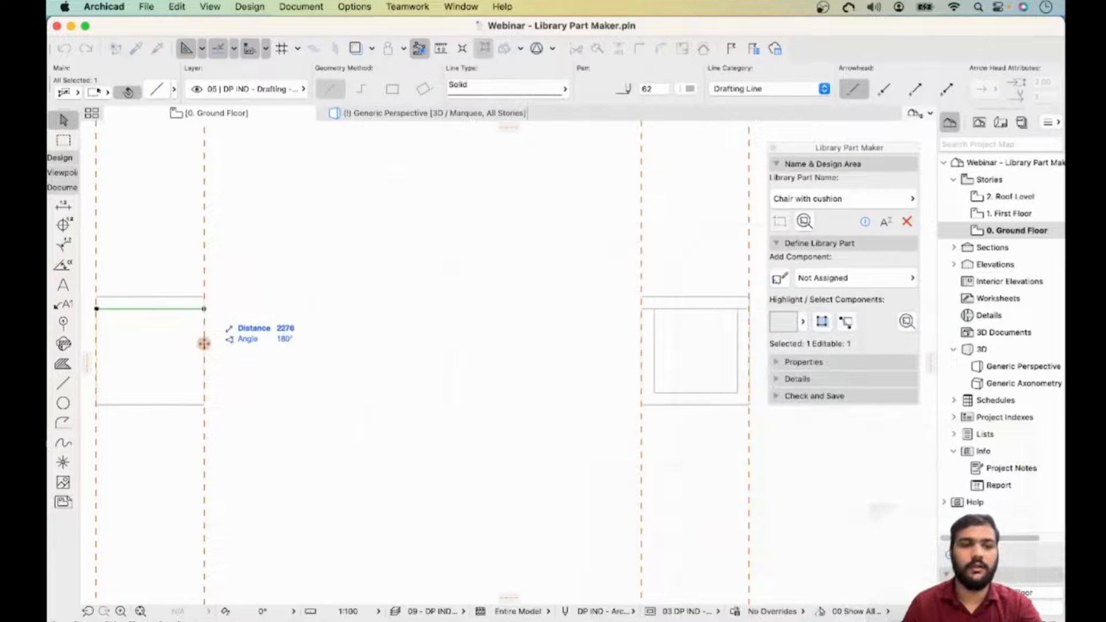
pyautogui.scroll(-5, 444, 357)
pyautogui.moveTo(348, 353); pyautogui.dragTo(235, 343, button='middle')
pyautogui.press('Escape')
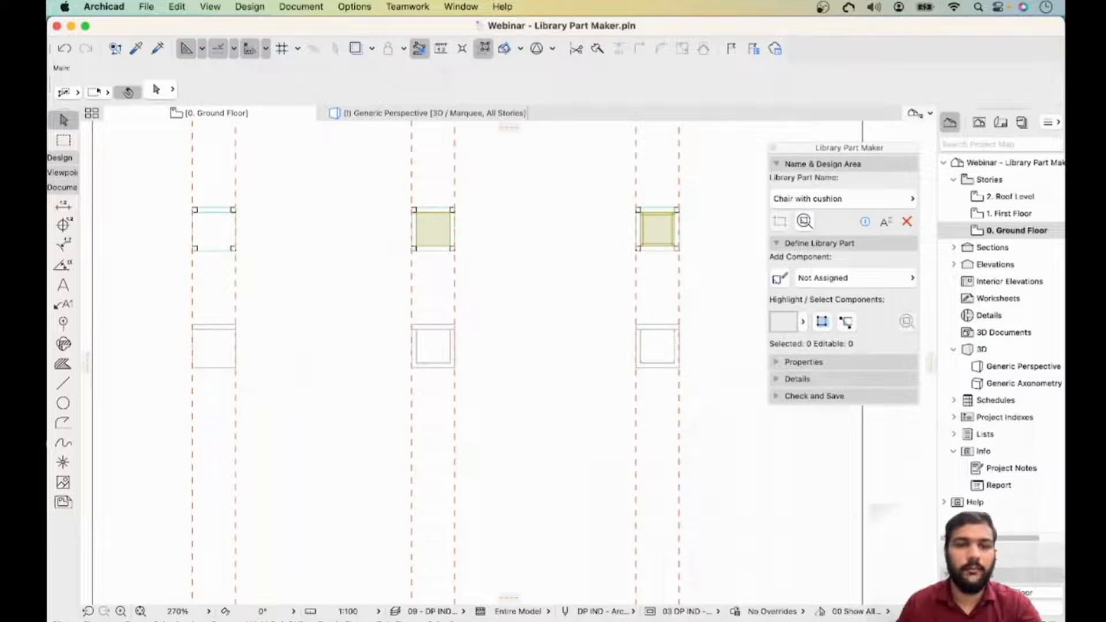
pyautogui.scroll(1, 438, 363)
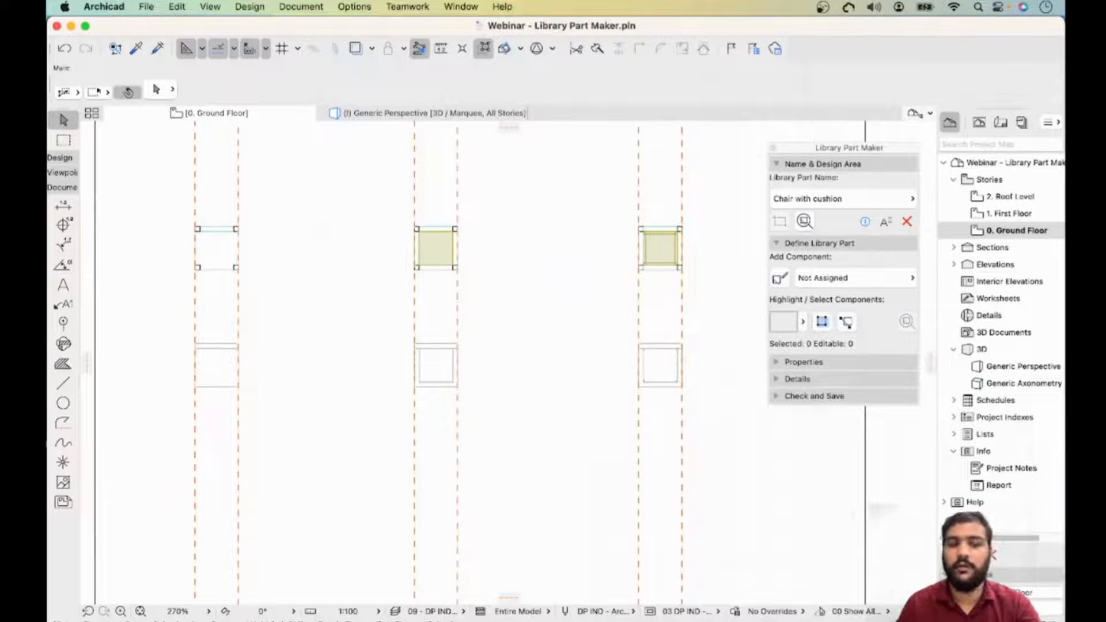
pyautogui.click(63, 462)
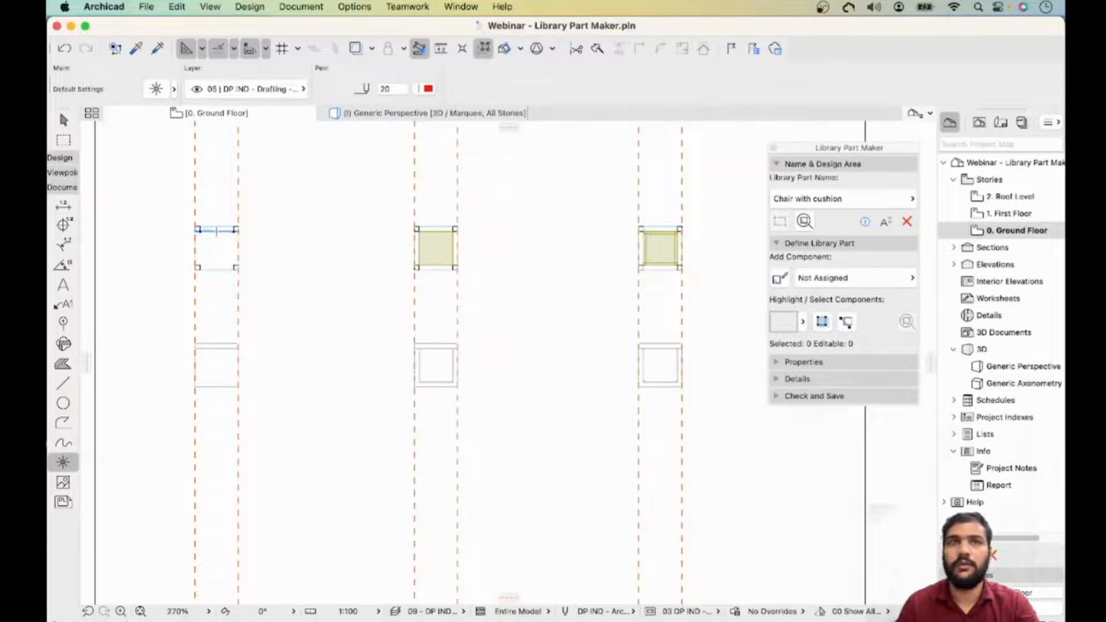
pyautogui.click(60, 158)
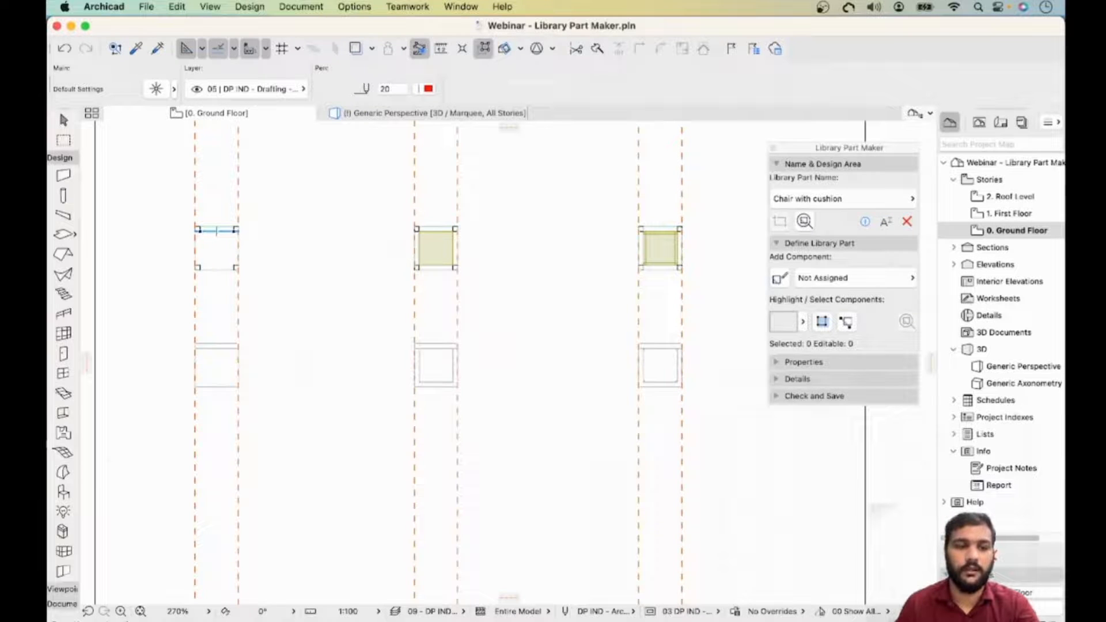
pyautogui.click(63, 492)
pyautogui.doubleClick(64, 492)
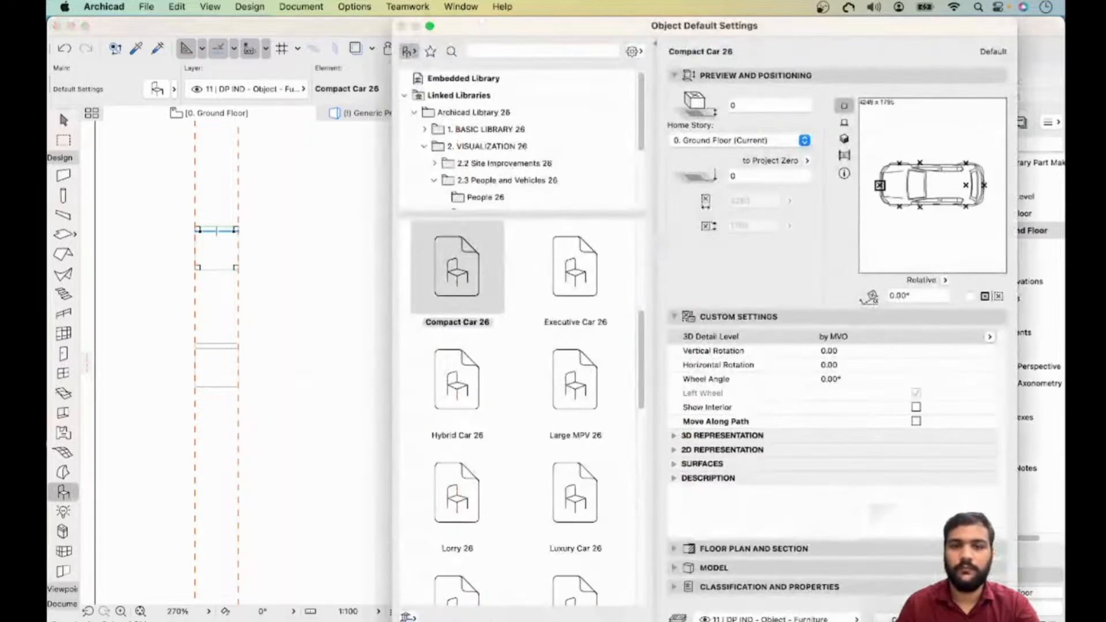
pyautogui.press('Escape')
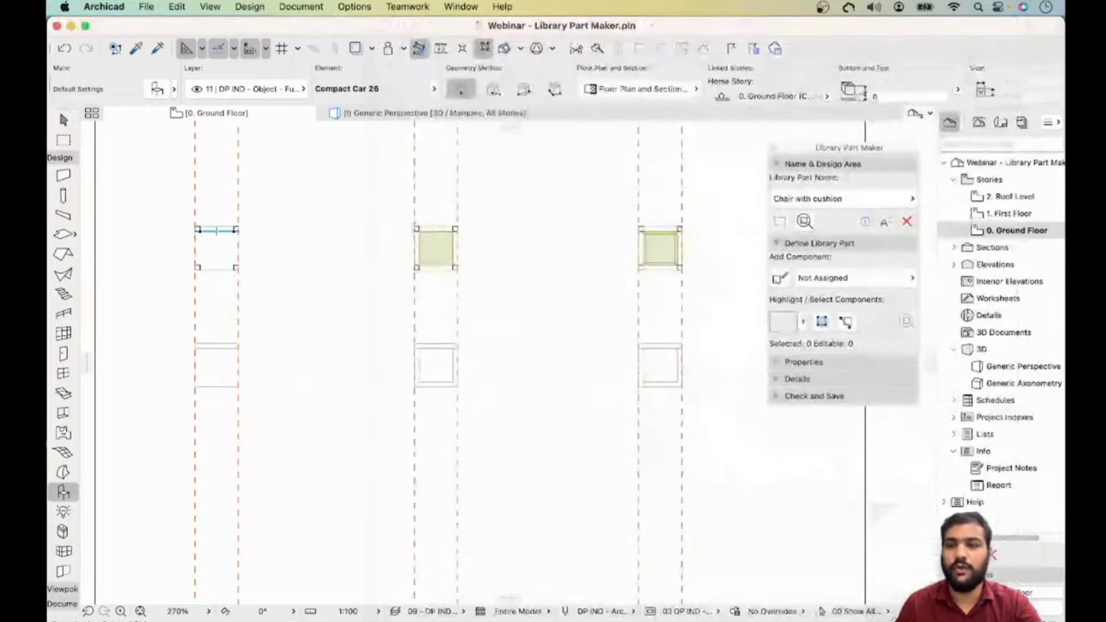
pyautogui.doubleClick(75, 492)
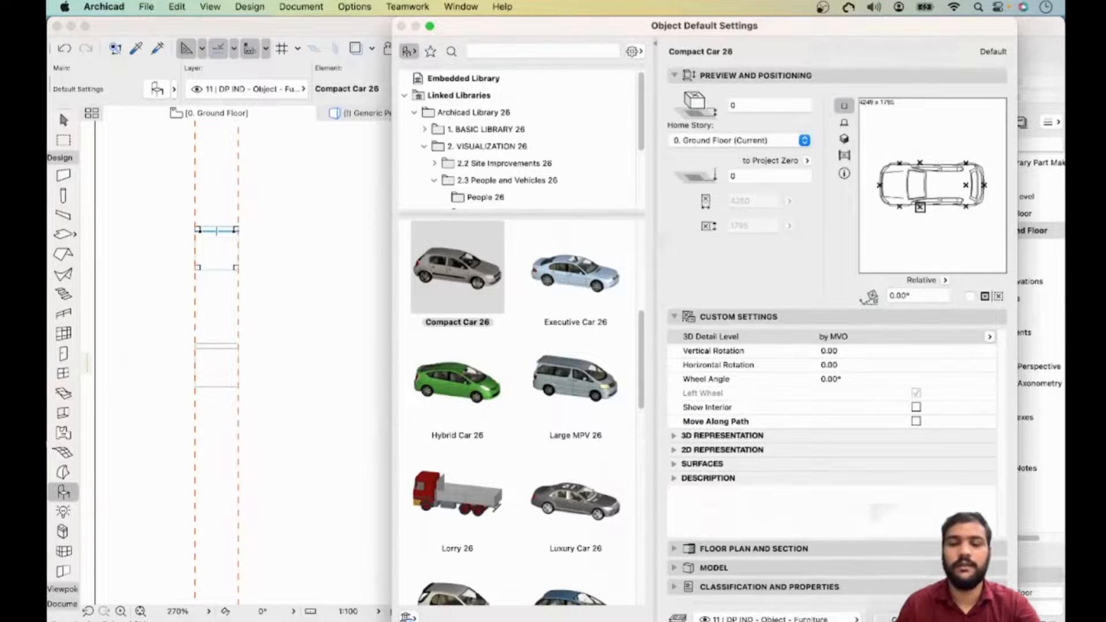
pyautogui.press('Escape')
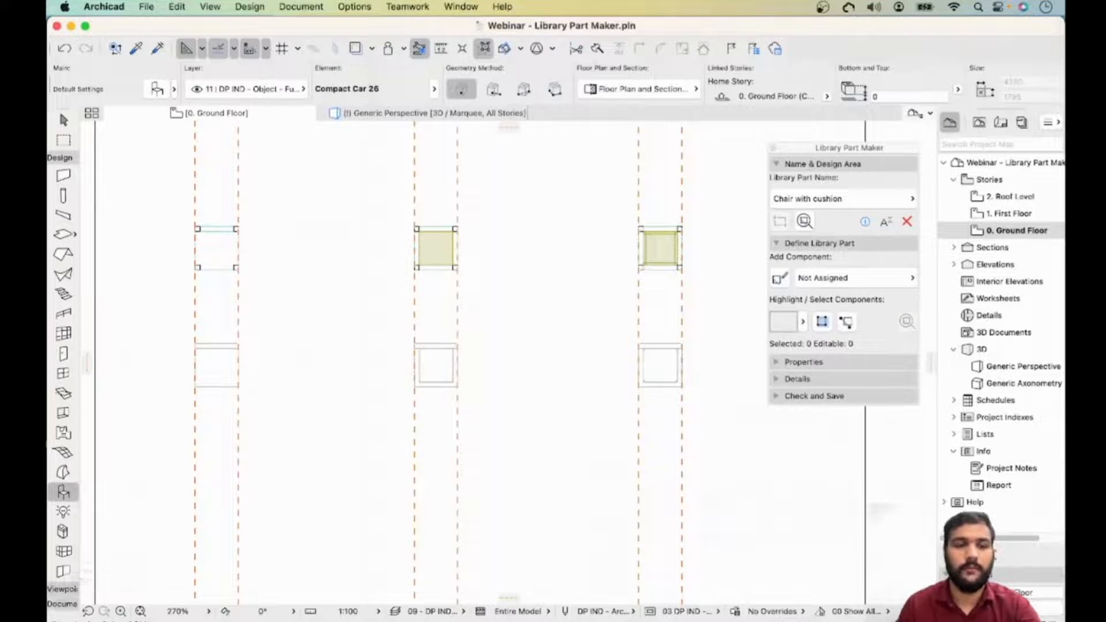
# - Place hotspots at the midpoints of the seat frame's top and bottom edges with the Hotspot tool
pyautogui.click(62, 604)
pyautogui.click(64, 462)
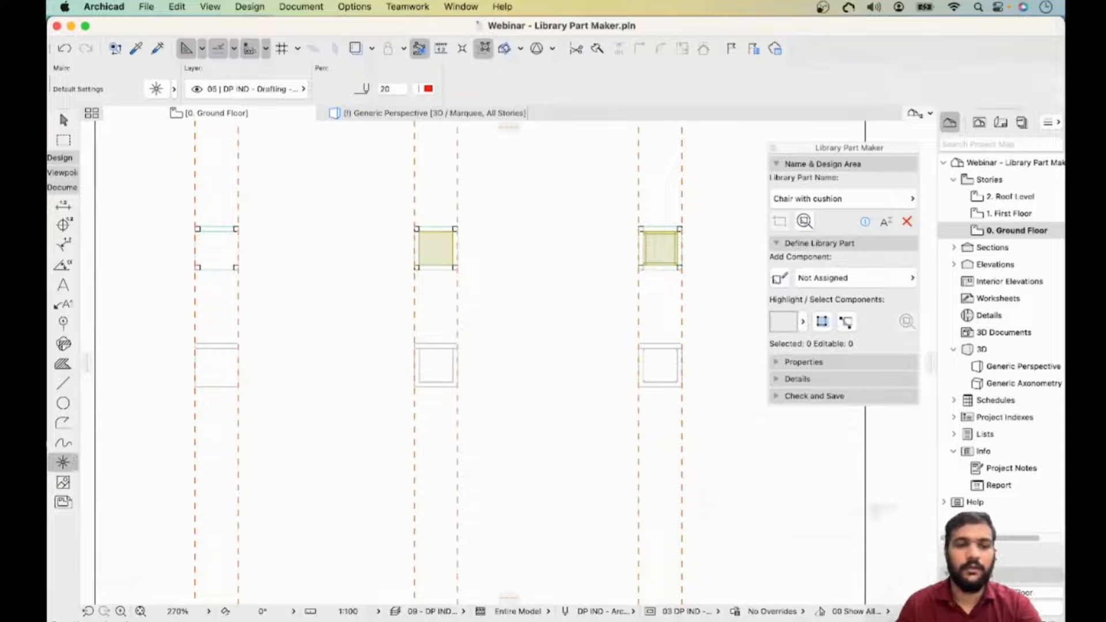
pyautogui.scroll(6, 198, 233)
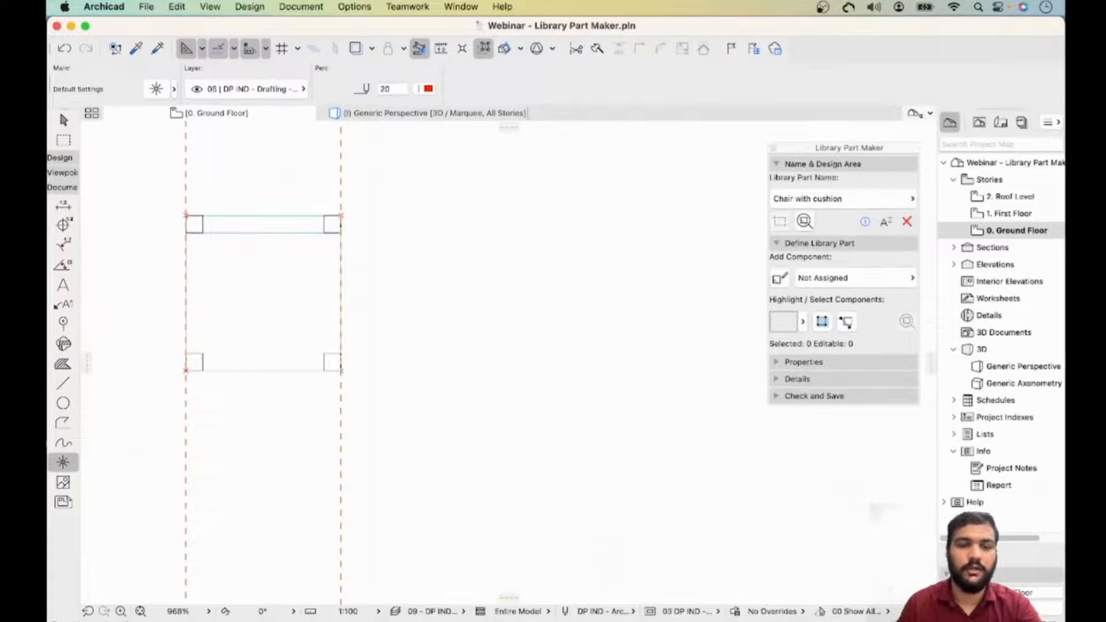
pyautogui.click(263, 215)
pyautogui.click(263, 371)
pyautogui.scroll(-3, 264, 371)
pyautogui.moveTo(263, 371); pyautogui.dragTo(445, 378, button='middle')
pyautogui.scroll(3, 434, 290)
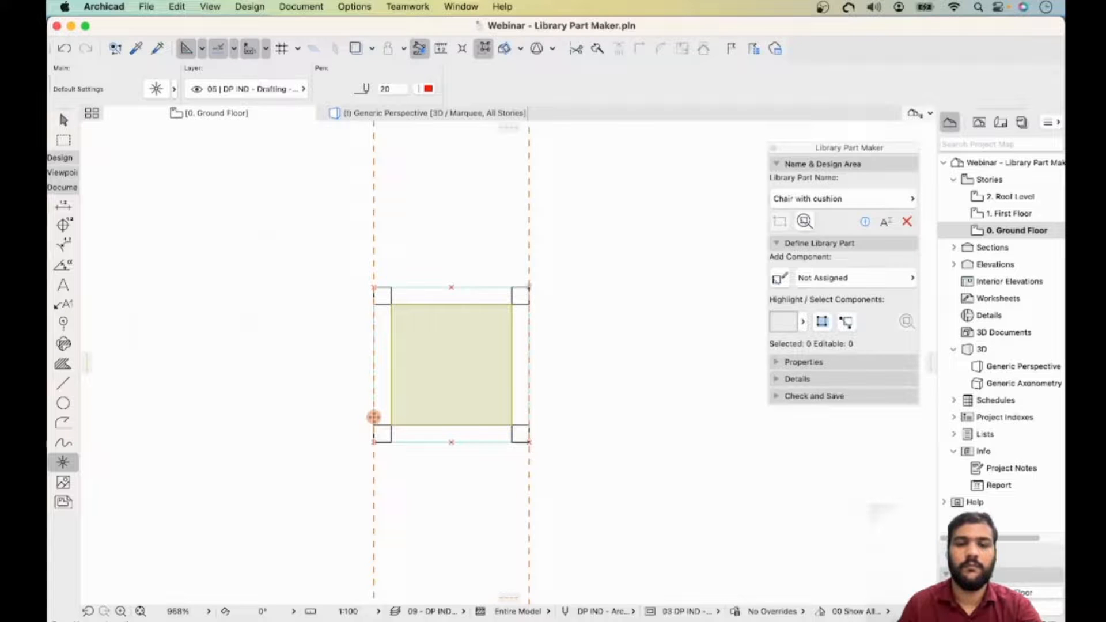
# - Add a vertical guide line through the frame's centre and place a hotspot where it meets the cushion's top edge
pyautogui.scroll(5, 374, 417)
pyautogui.hscroll(15, 401, 294)
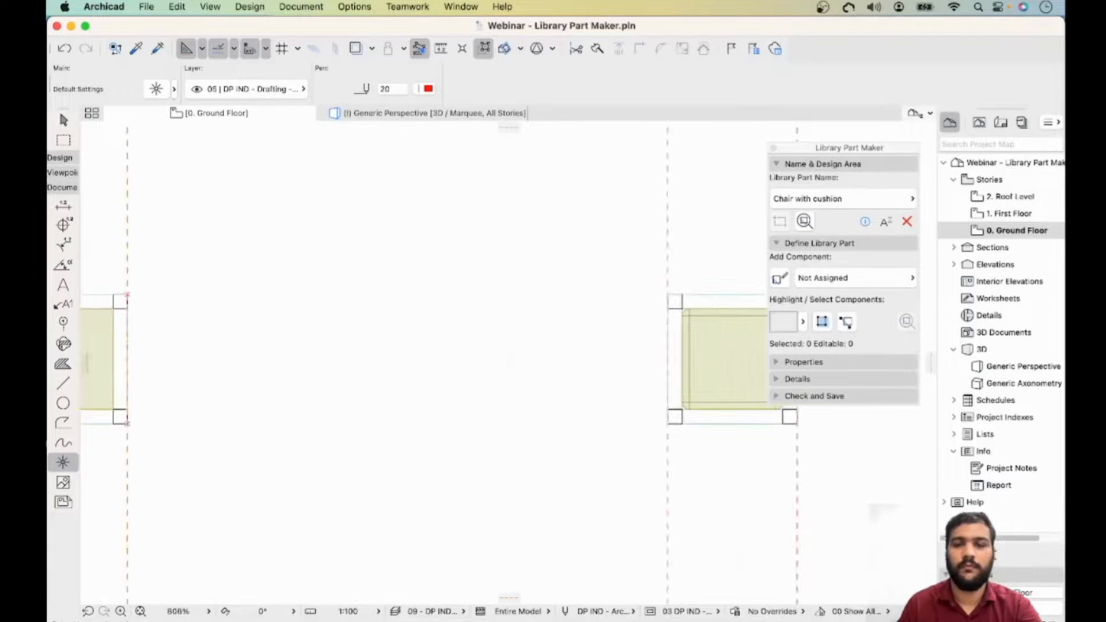
pyautogui.scroll(5, 402, 294)
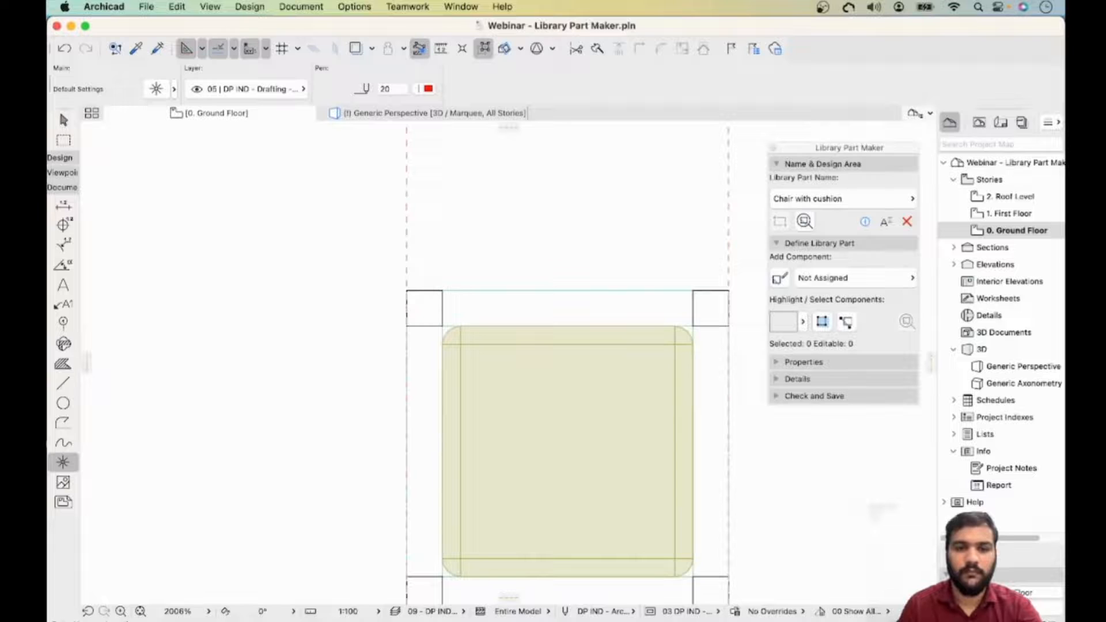
pyautogui.hscroll(10, 406, 290)
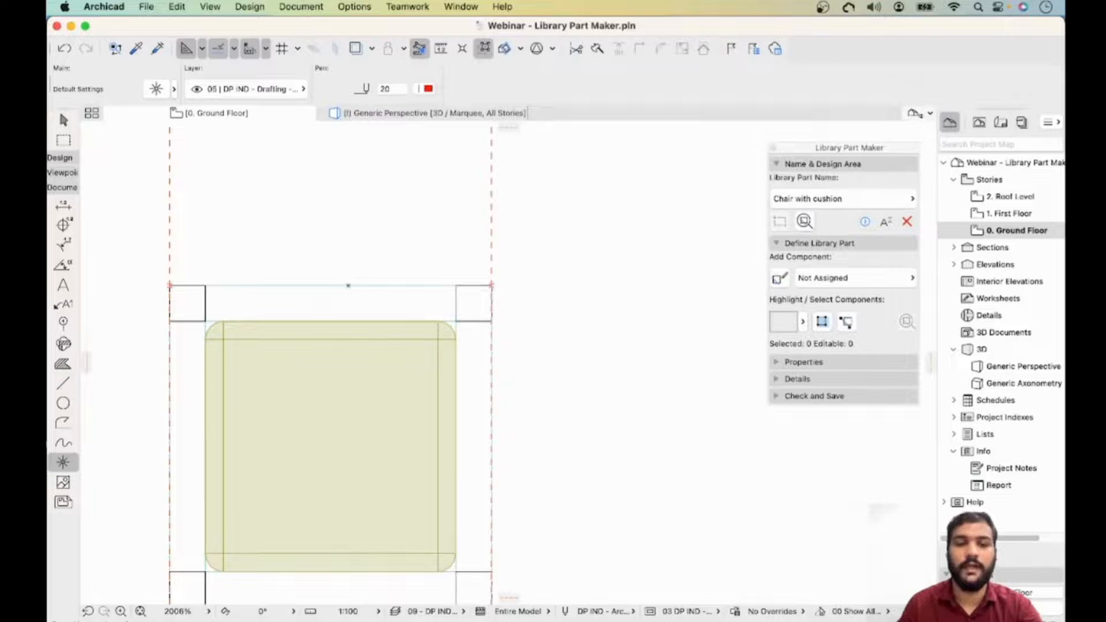
pyautogui.moveTo(348, 285); pyautogui.dragTo(391, 132, button='middle')
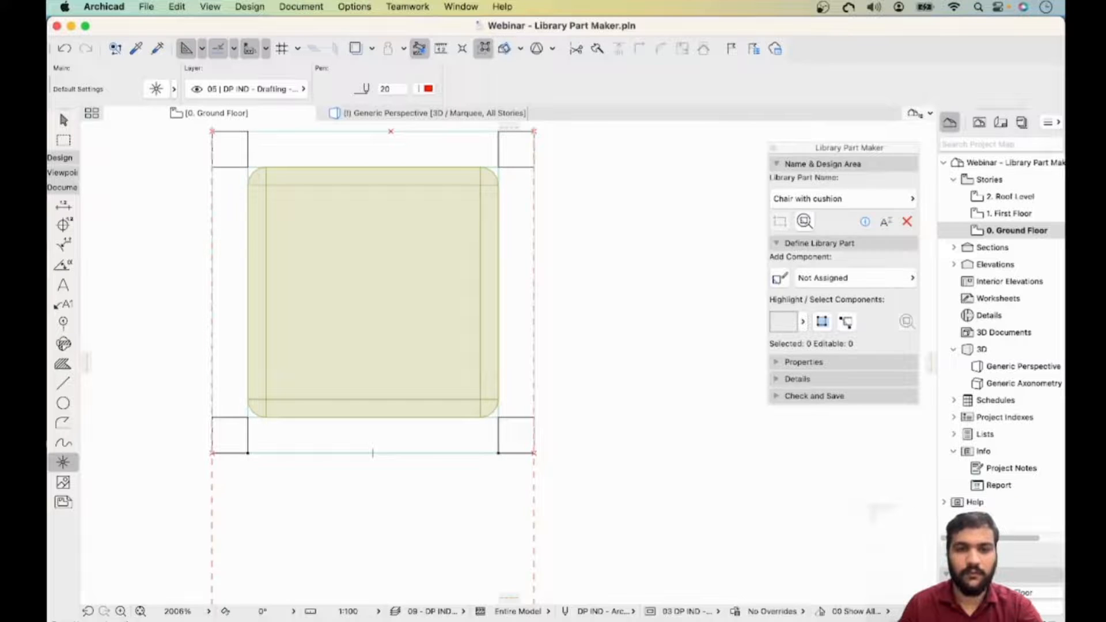
pyautogui.press('Escape')
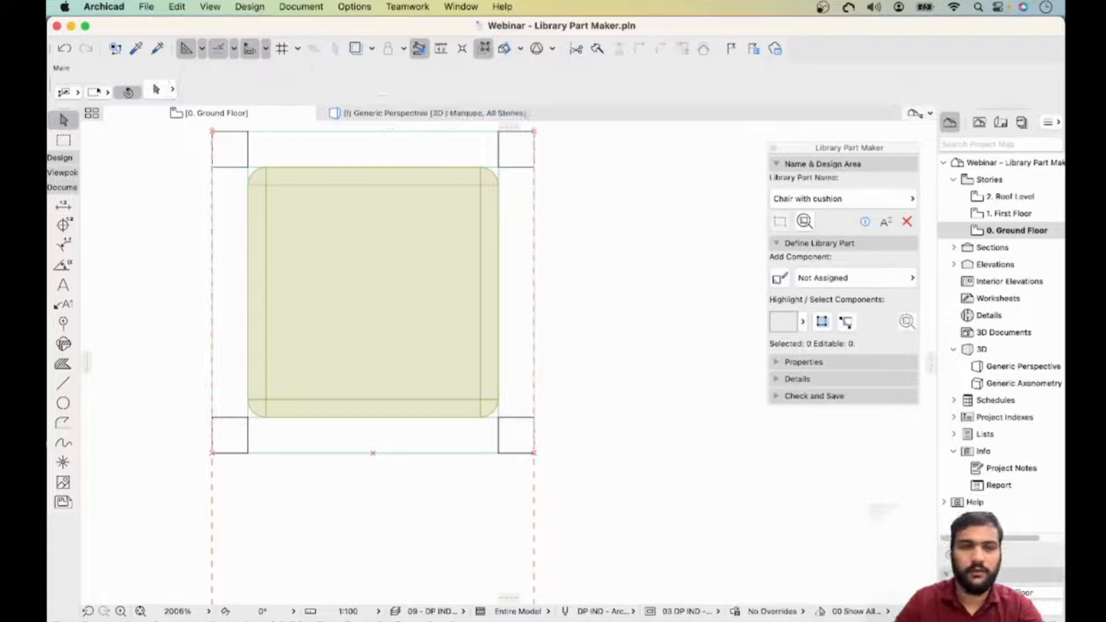
pyautogui.click(391, 132)
pyautogui.press('Escape')
pyautogui.moveTo(88, 362); pyautogui.dragTo(372, 362)
pyautogui.click(66, 462)
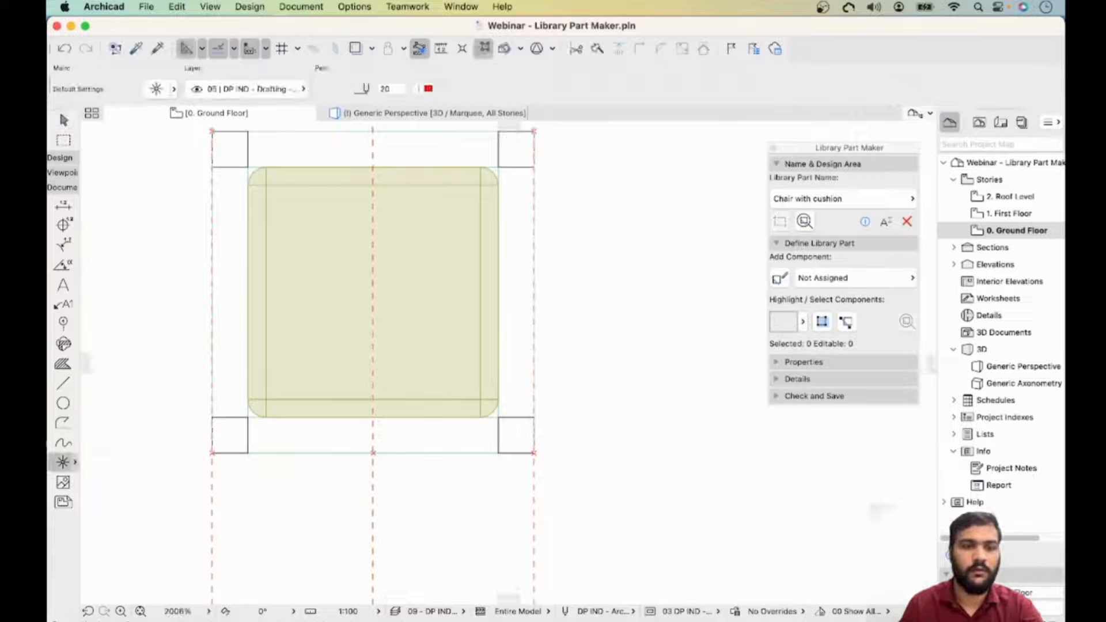
pyautogui.click(74, 462)
pyautogui.doubleClick(136, 365)
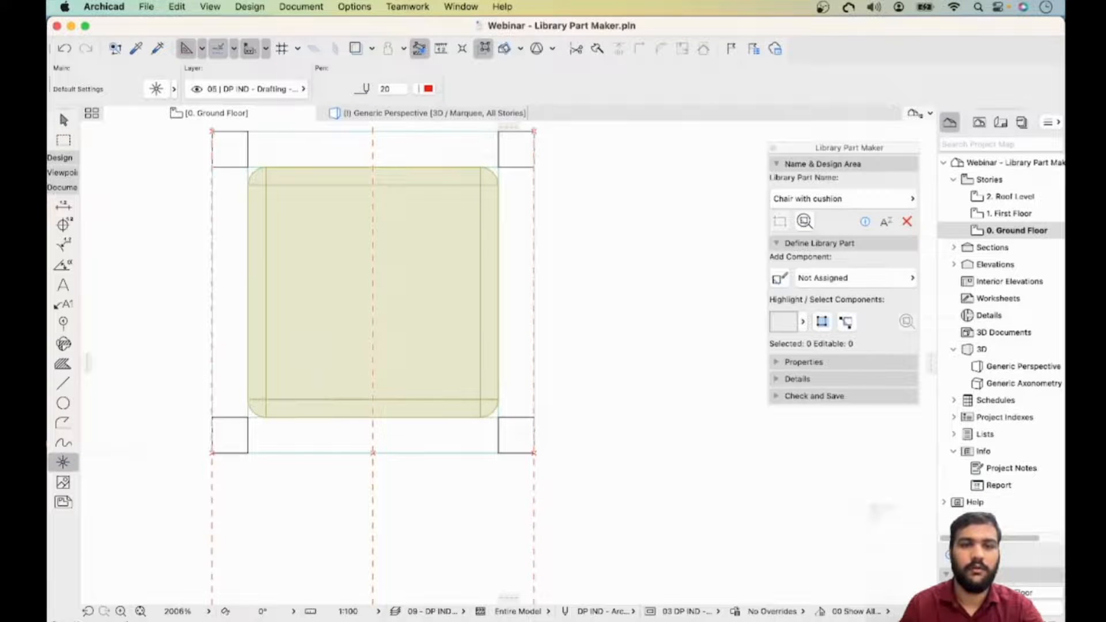
pyautogui.click(373, 166)
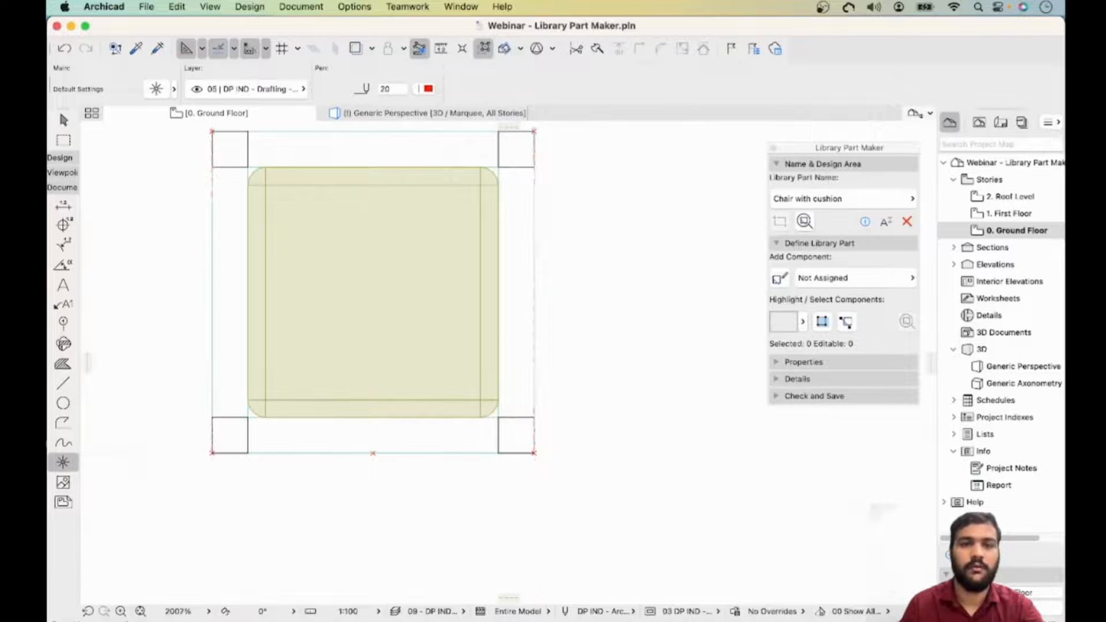
# - Place hotspots at the corners and edge midpoints of the seat frame in the other design area
pyautogui.scroll(5, 371, 132)
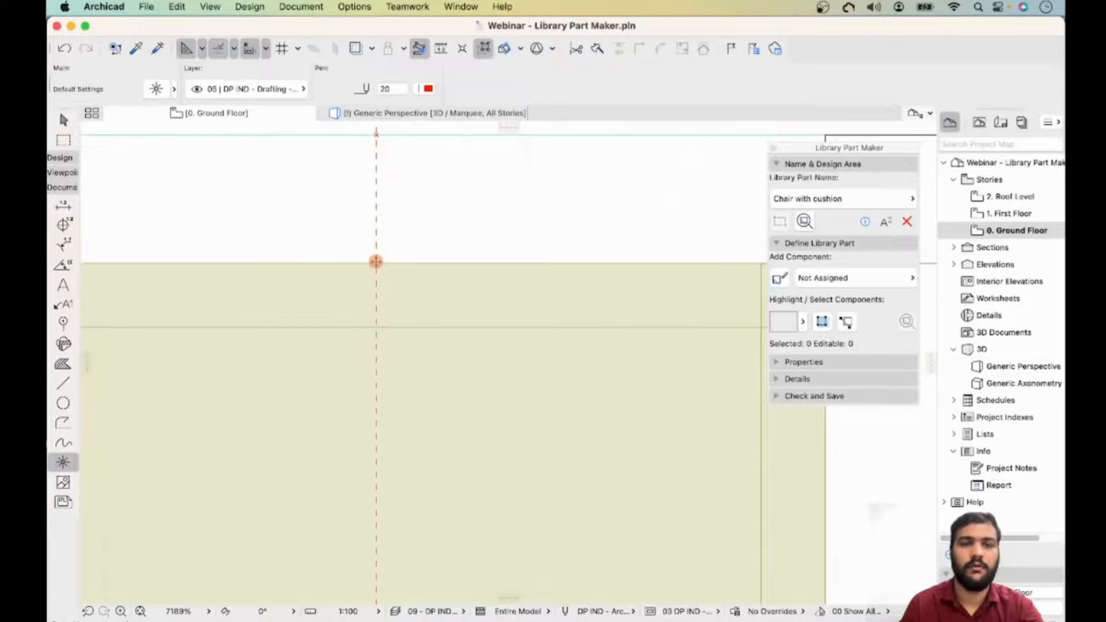
pyautogui.scroll(-7, 384, 244)
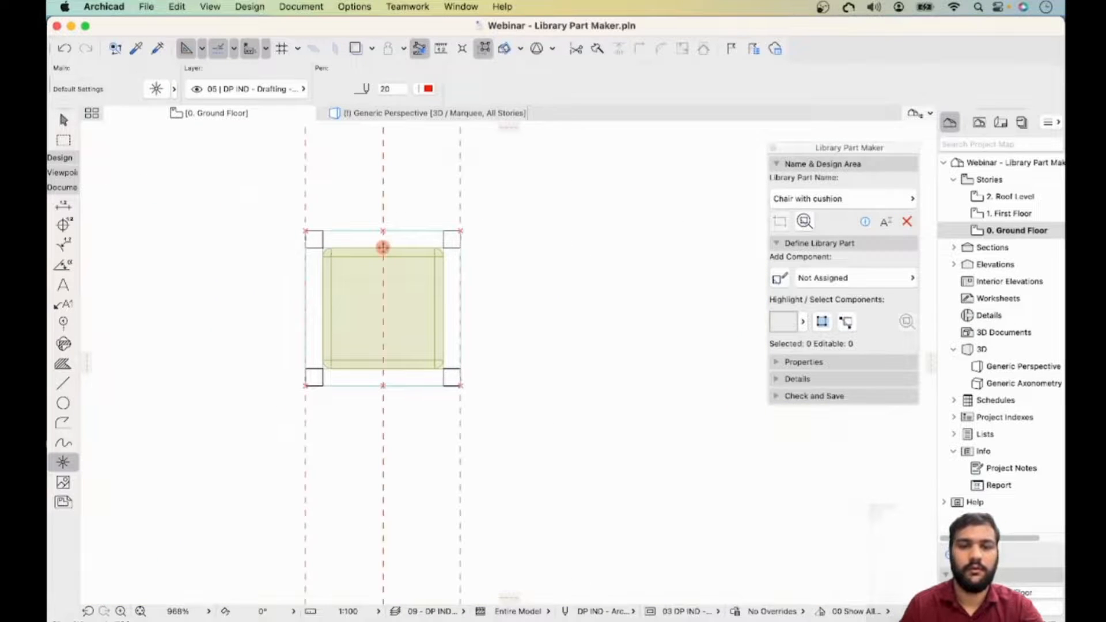
pyautogui.scroll(-3, 513, 360)
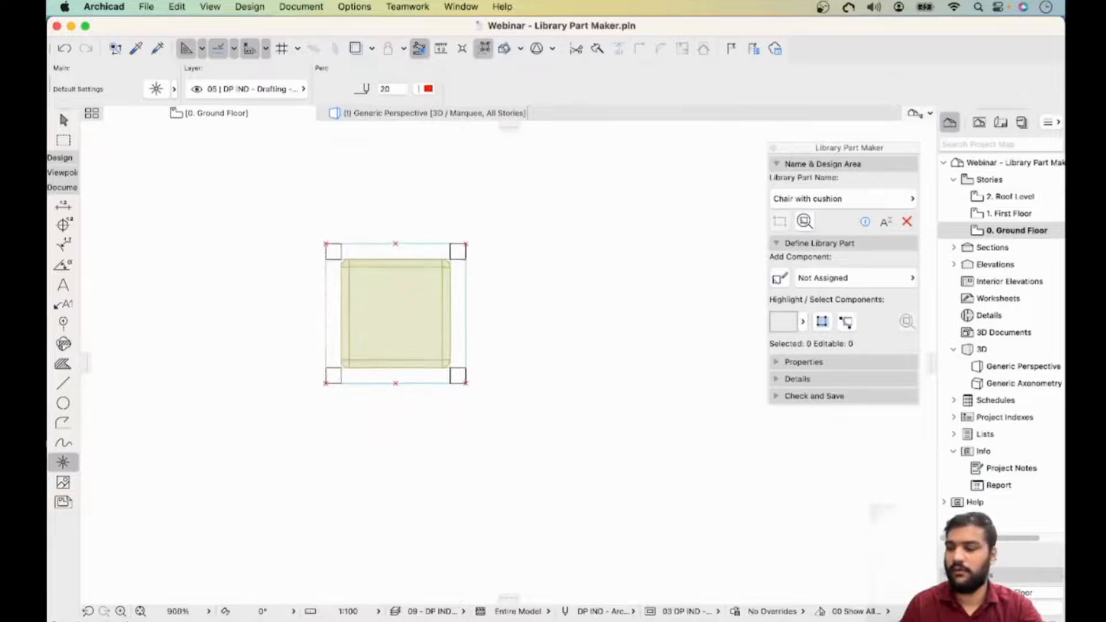
pyautogui.scroll(-1, 514, 360)
pyautogui.moveTo(514, 360); pyautogui.dragTo(587, 176, button='middle')
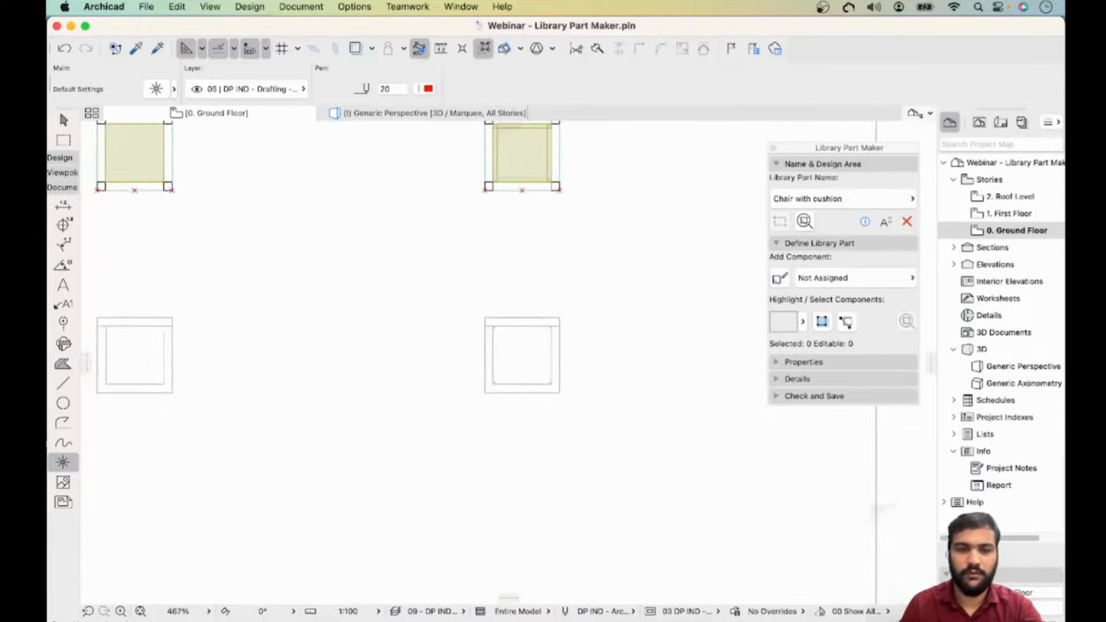
pyautogui.scroll(4, 501, 326)
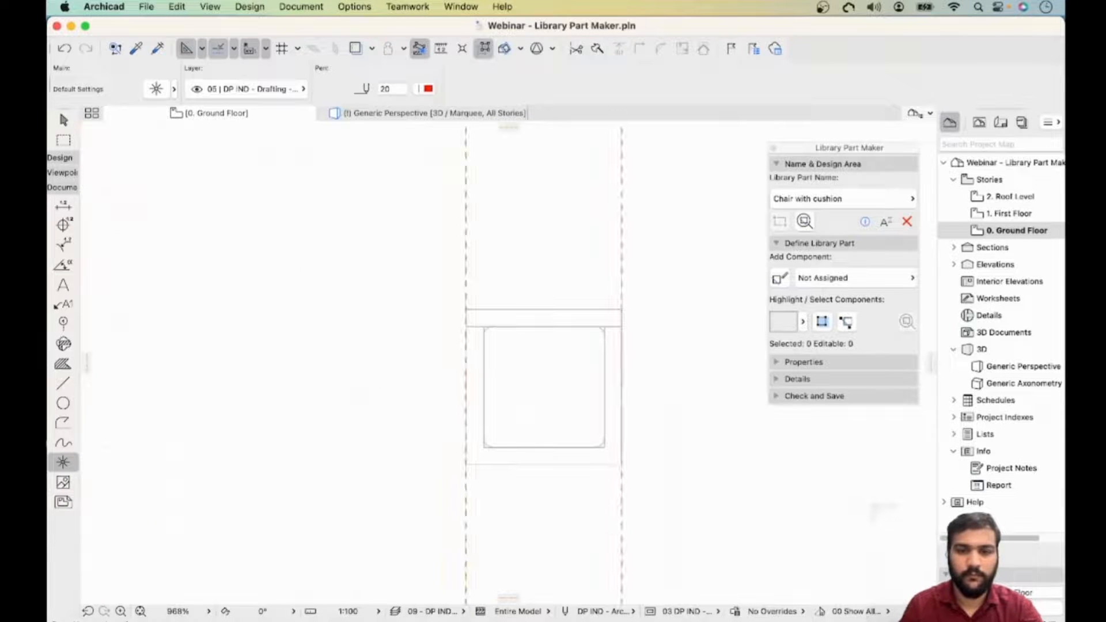
pyautogui.click(466, 310)
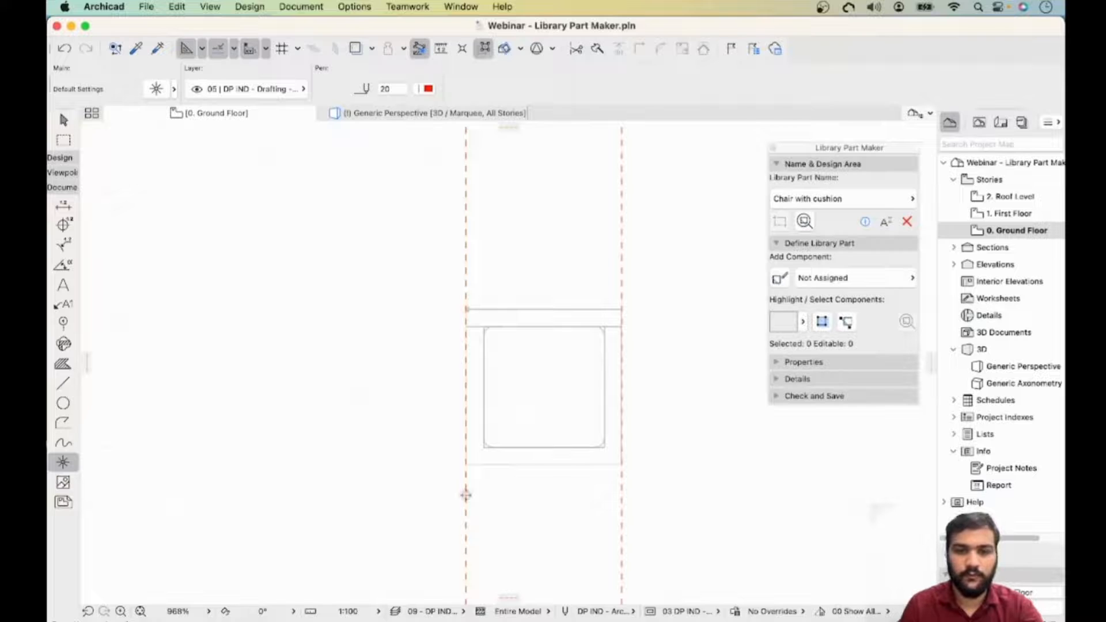
pyautogui.click(467, 465)
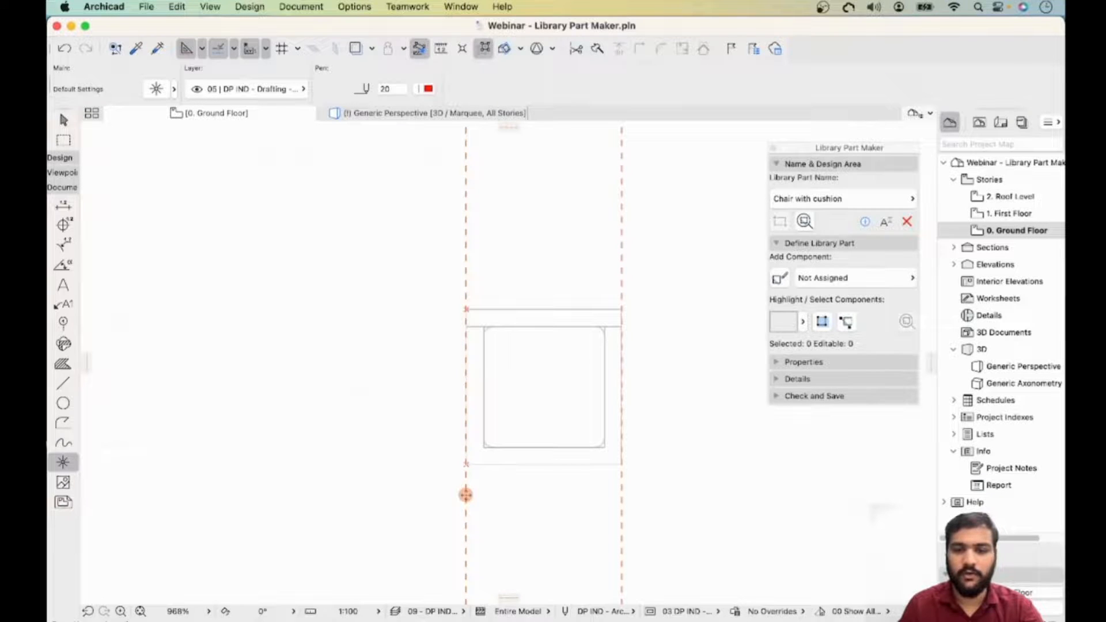
pyautogui.click(544, 464)
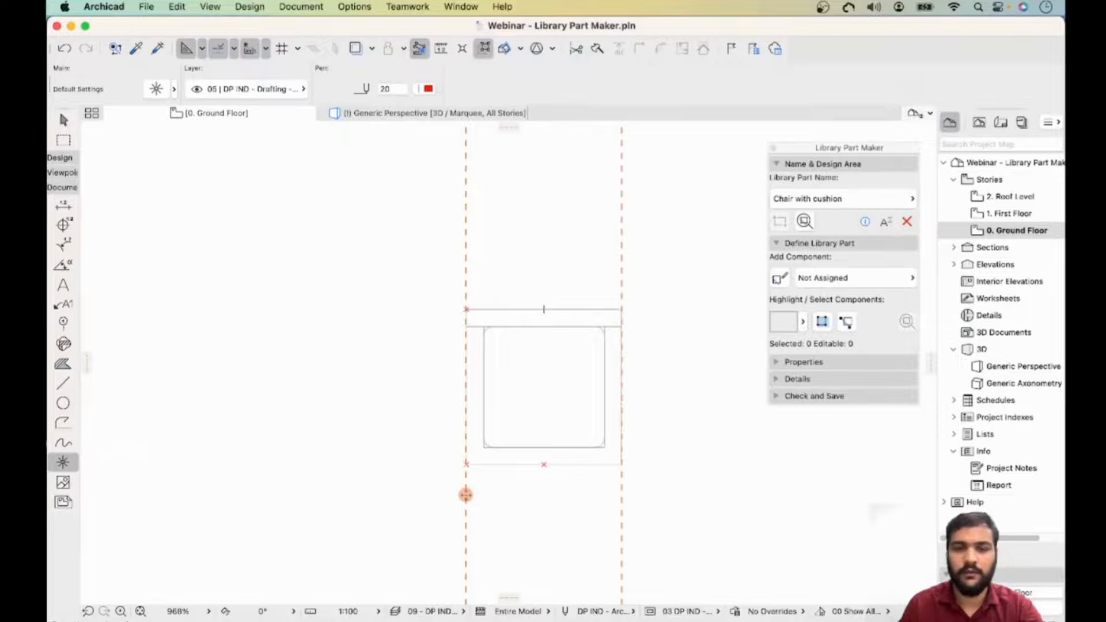
pyautogui.moveTo(929, 363); pyautogui.dragTo(567, 309)
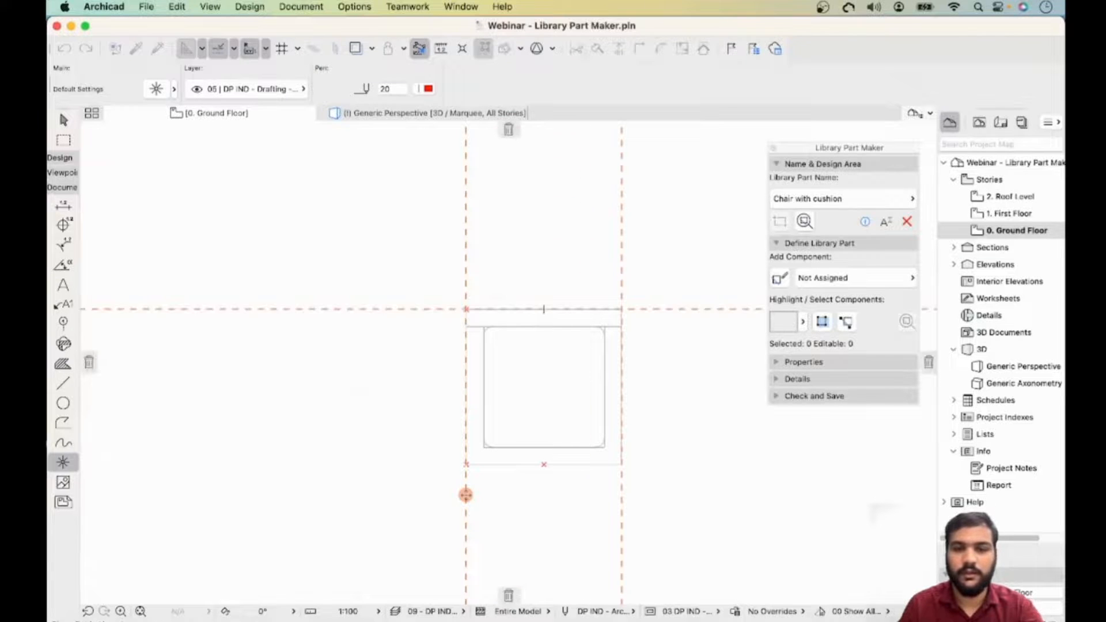
pyautogui.moveTo(465, 495); pyautogui.dragTo(465, 495)
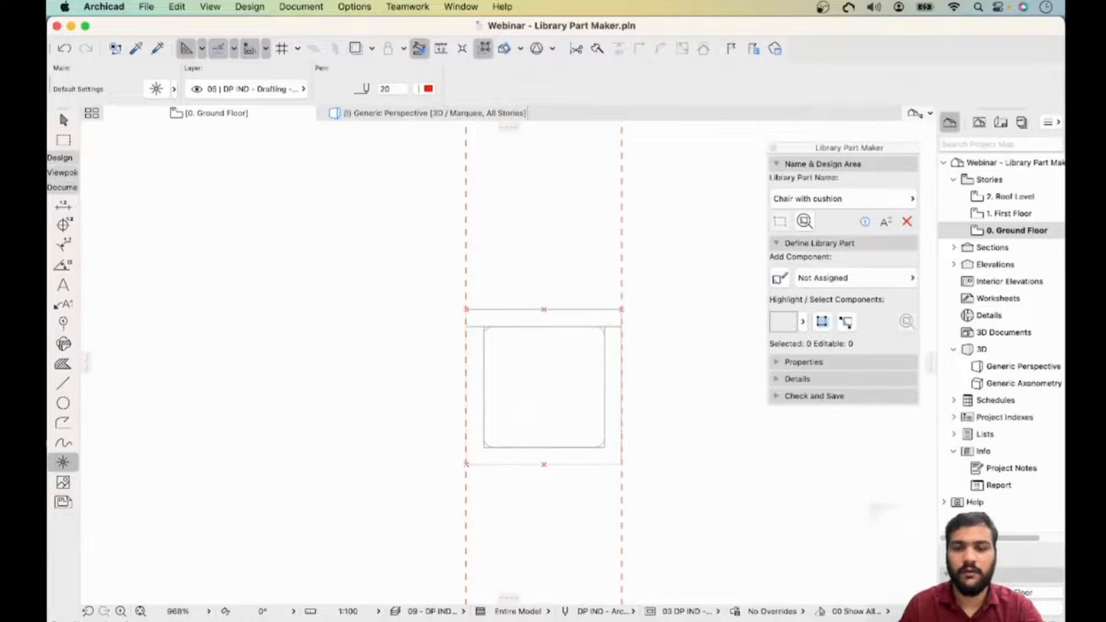
pyautogui.hscroll(-8, 544, 387)
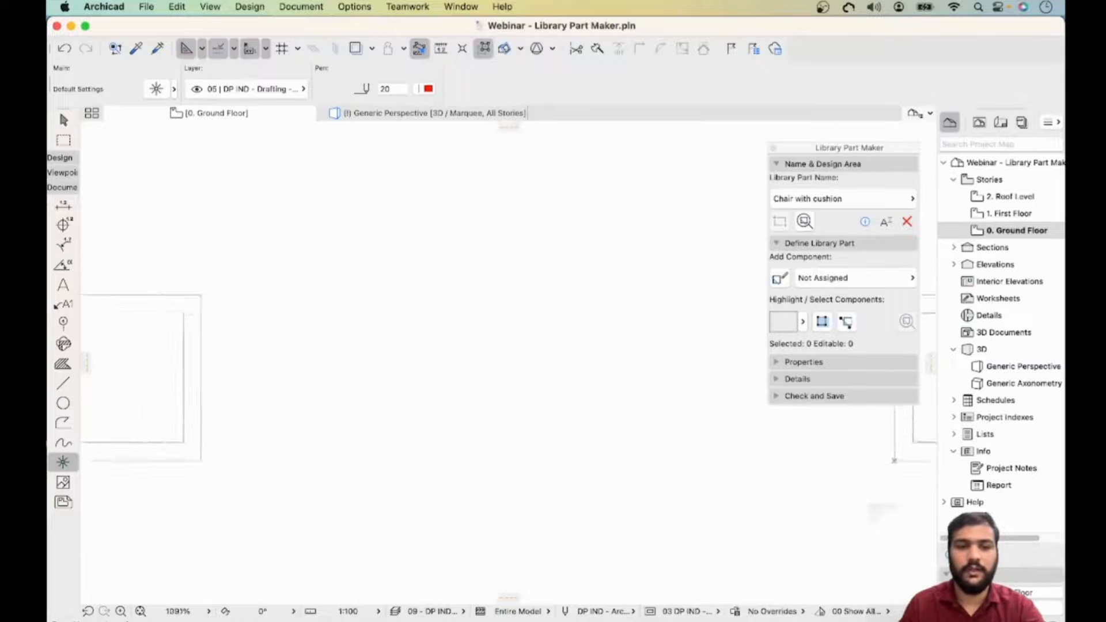
pyautogui.scroll(-4, 520, 415)
pyautogui.scroll(4, 216, 342)
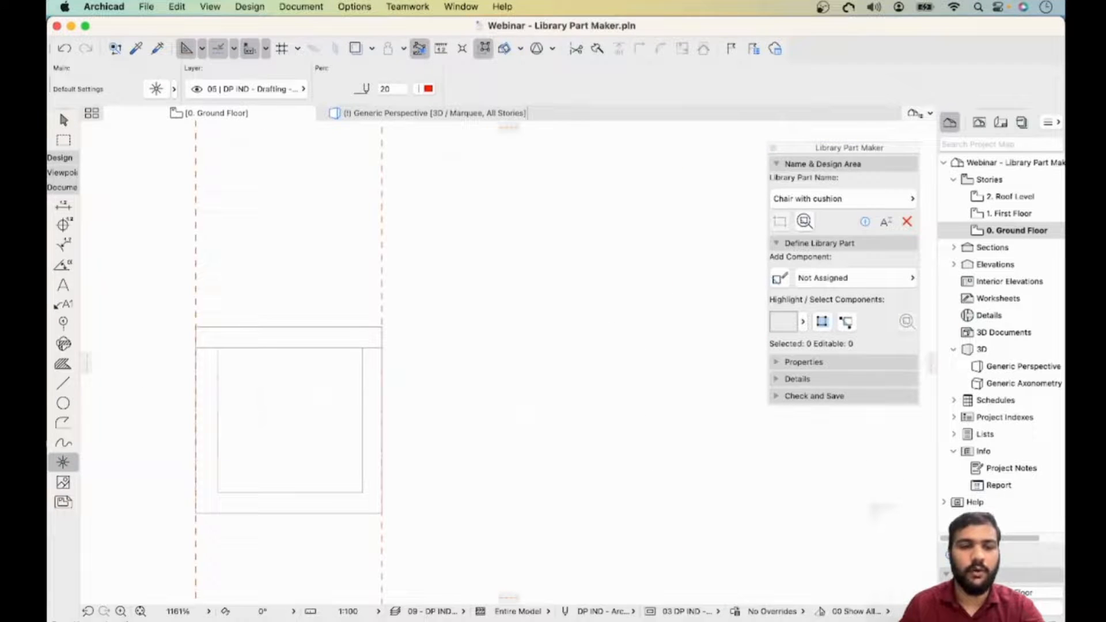
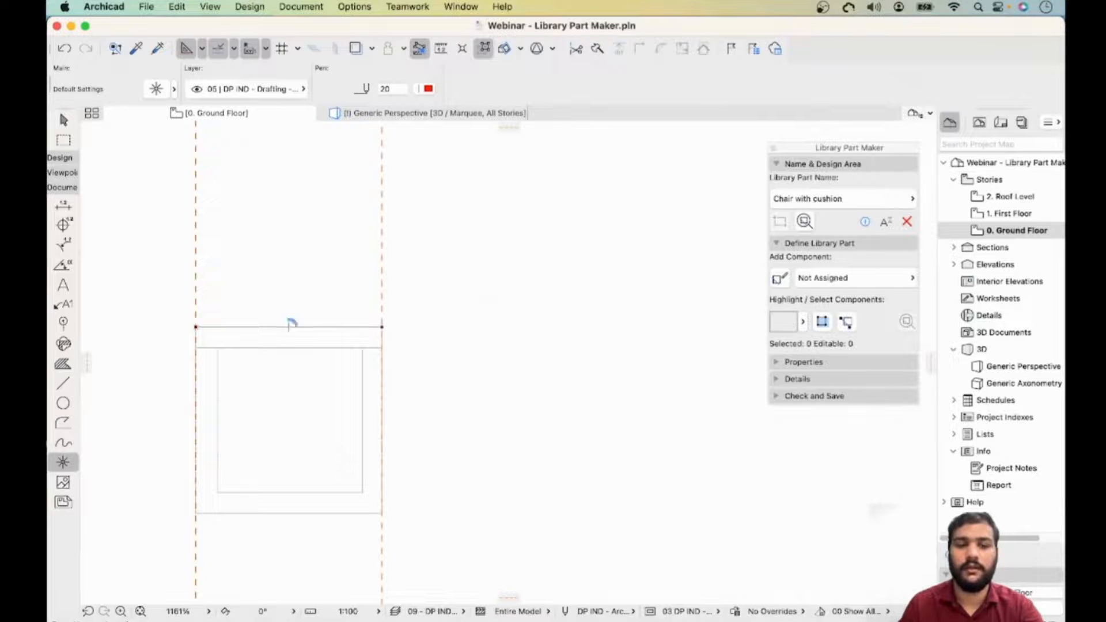
# - Place hotspots at the seat frame's top-edge midpoint, bottom-right corner and bottom-edge midpoint
pyautogui.click(288, 326)
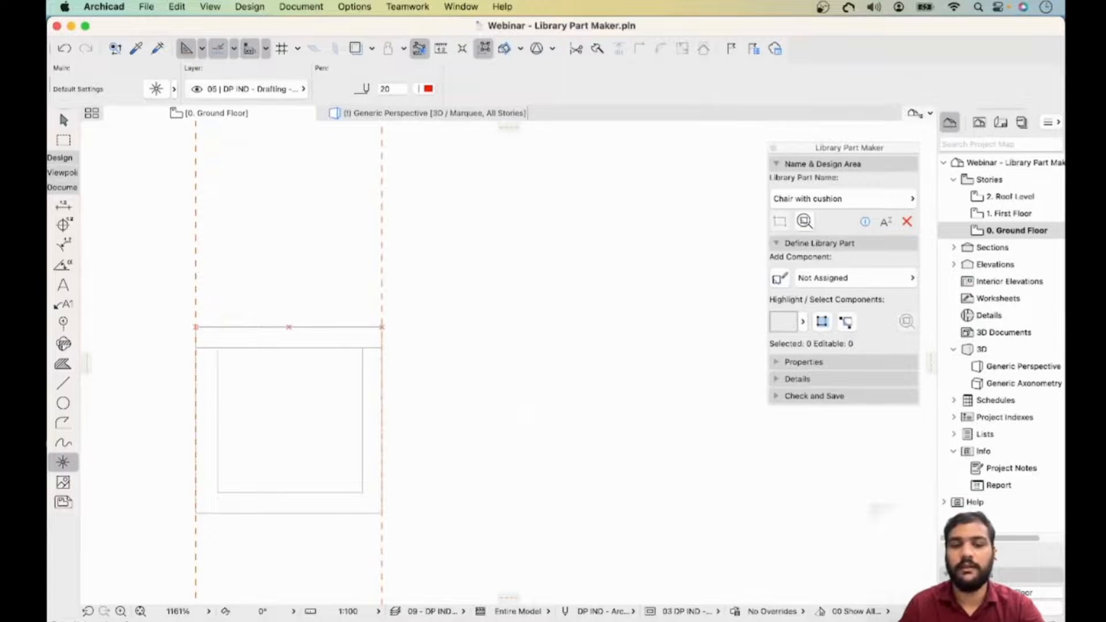
pyautogui.click(382, 513)
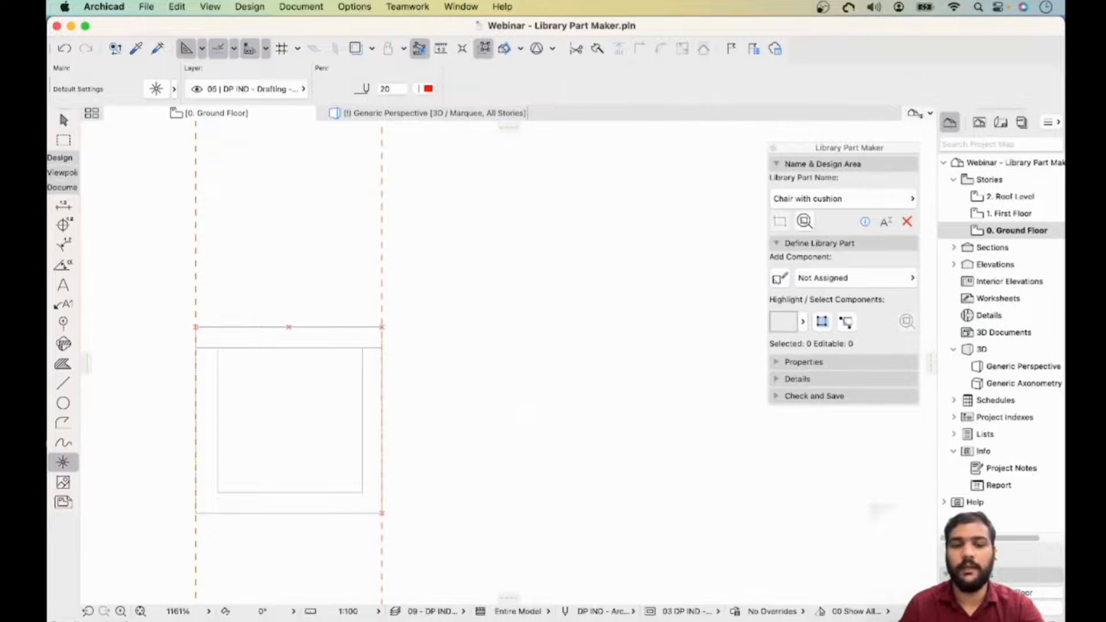
pyautogui.click(289, 513)
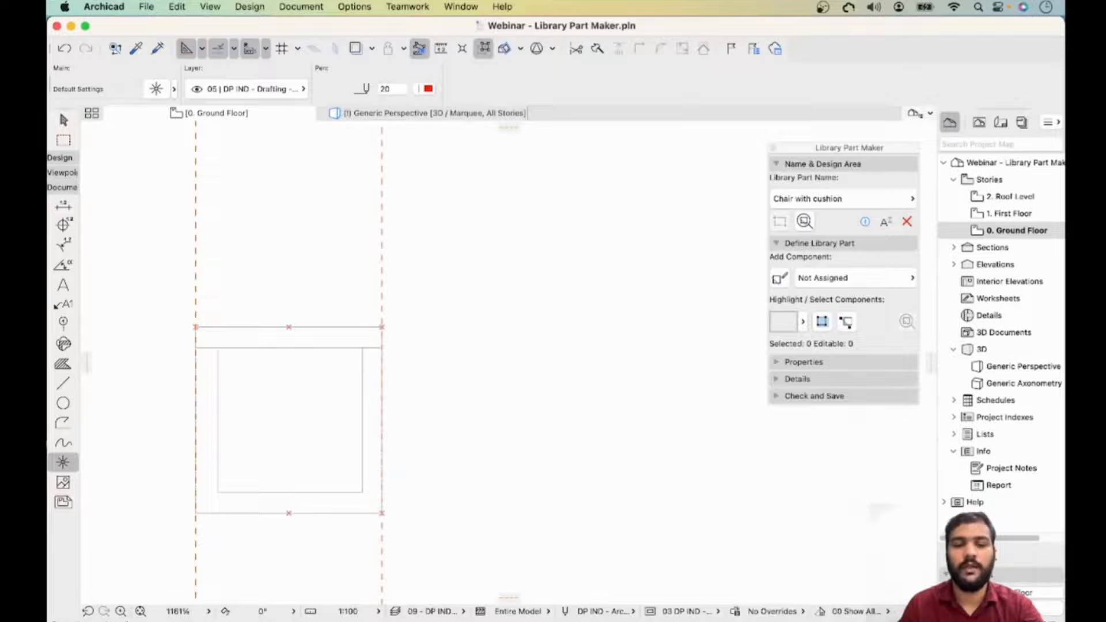
pyautogui.moveTo(205, 462); pyautogui.dragTo(564, 451, button='middle')
pyautogui.scroll(-5, 564, 451)
pyautogui.scroll(4, 178, 399)
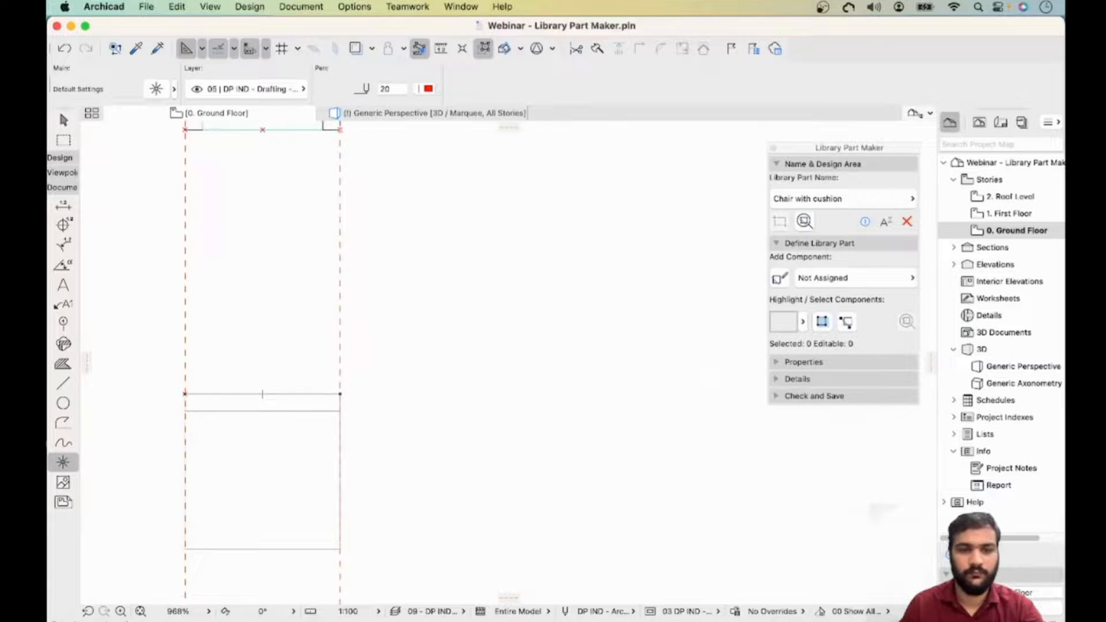
# - Place hotspots at the remaining corners of the seat frame in the next design area, then leave the Hotspot tool
pyautogui.click(340, 394)
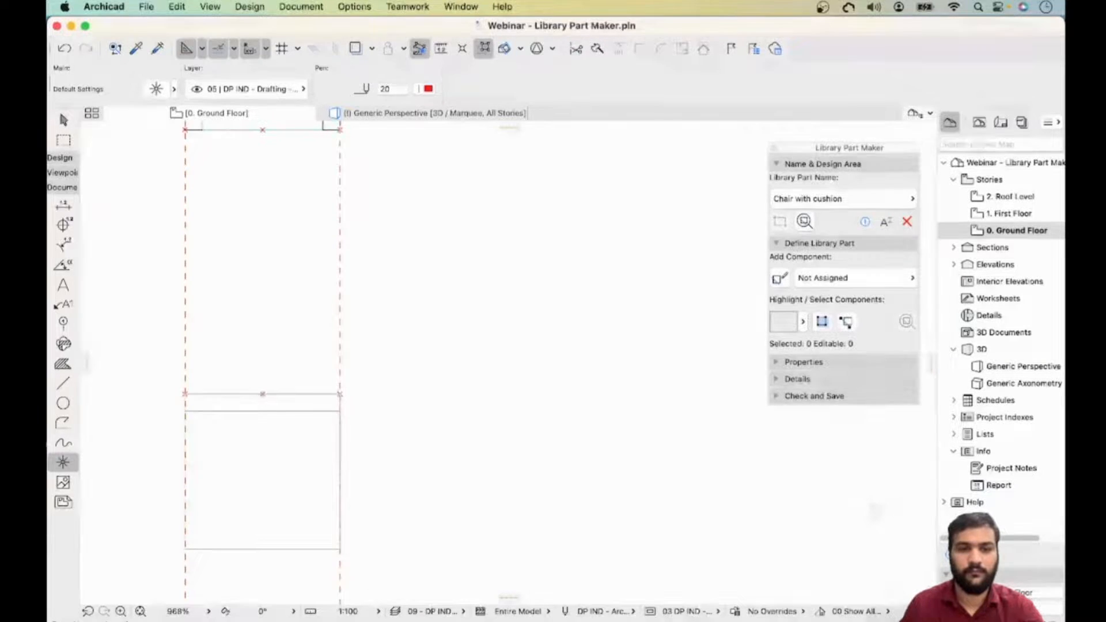
pyautogui.moveTo(340, 394); pyautogui.dragTo(381, 274, button='middle')
pyautogui.click(226, 390)
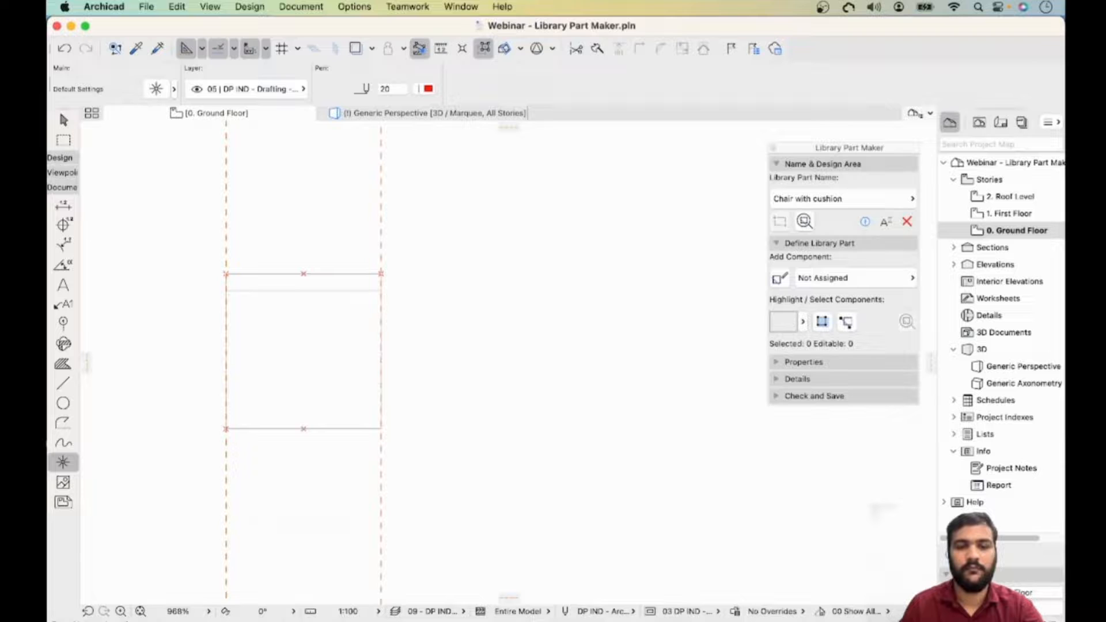
pyautogui.scroll(-5, 232, 433)
pyautogui.scroll(3, 231, 432)
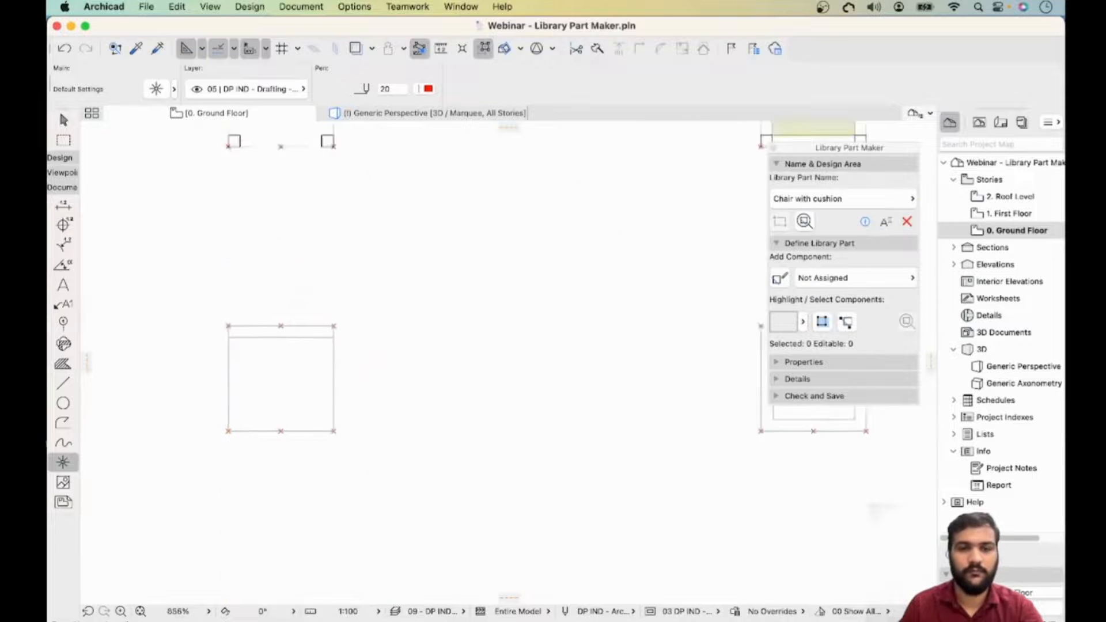
pyautogui.scroll(-8, 231, 431)
pyautogui.moveTo(298, 382); pyautogui.dragTo(247, 375, button='middle')
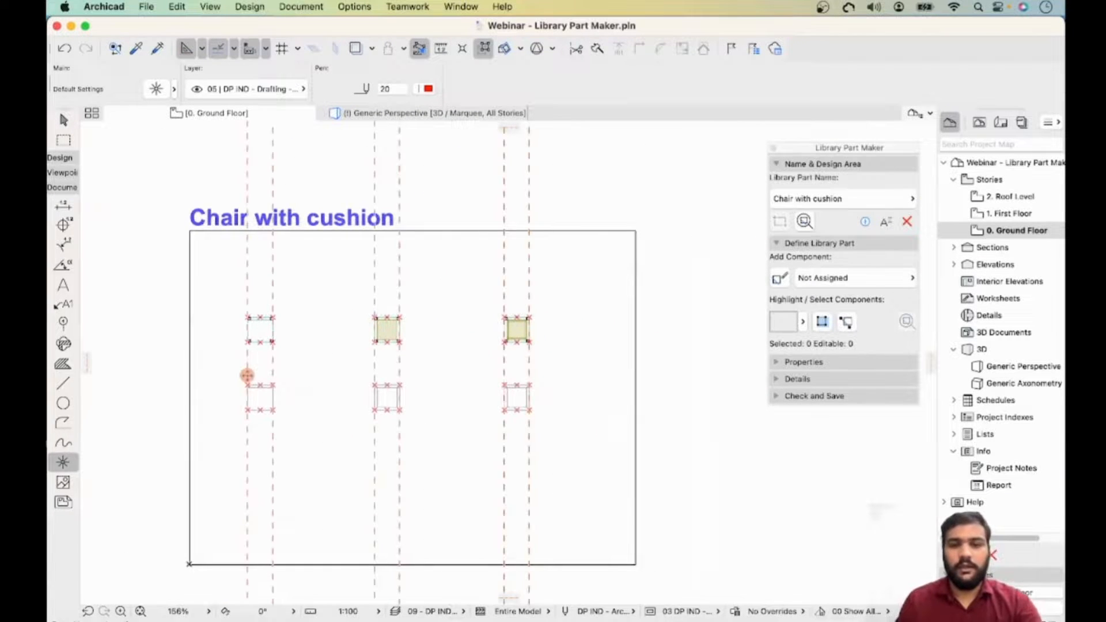
pyautogui.press('Escape')
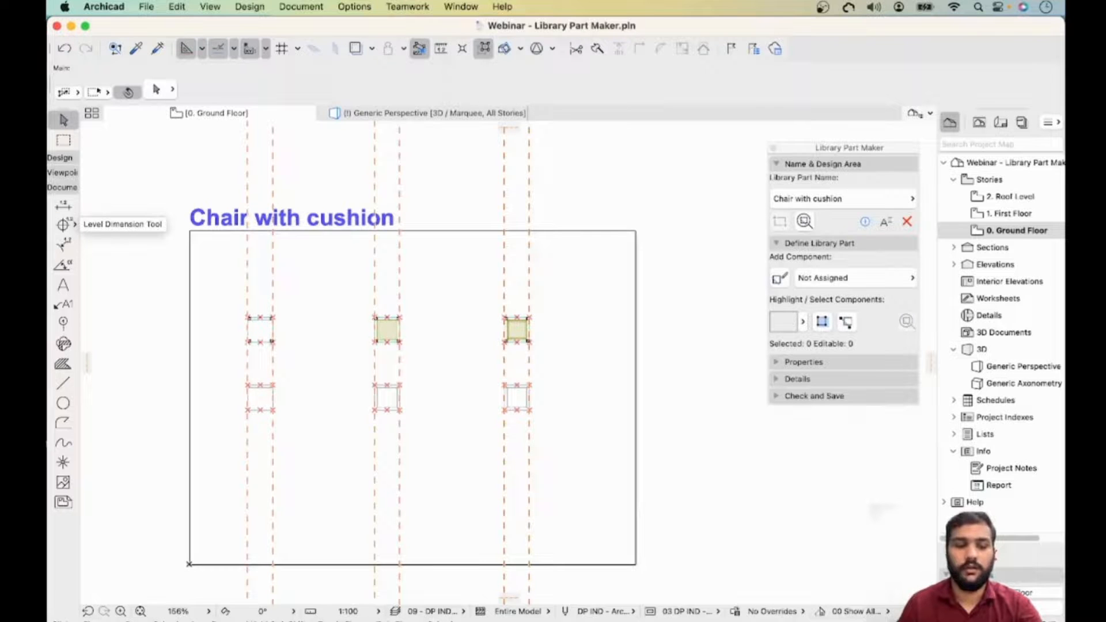
# - Place level dimensions at the seat slab corners in the first two design areas with the Level Dimension tool
pyautogui.click(63, 225)
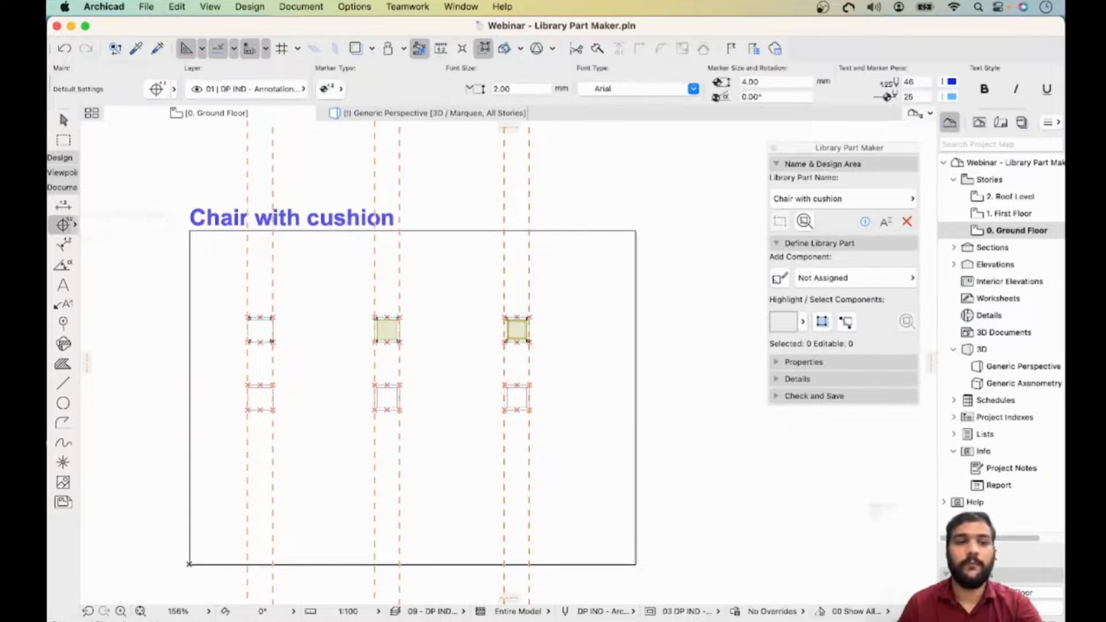
pyautogui.scroll(5, 251, 340)
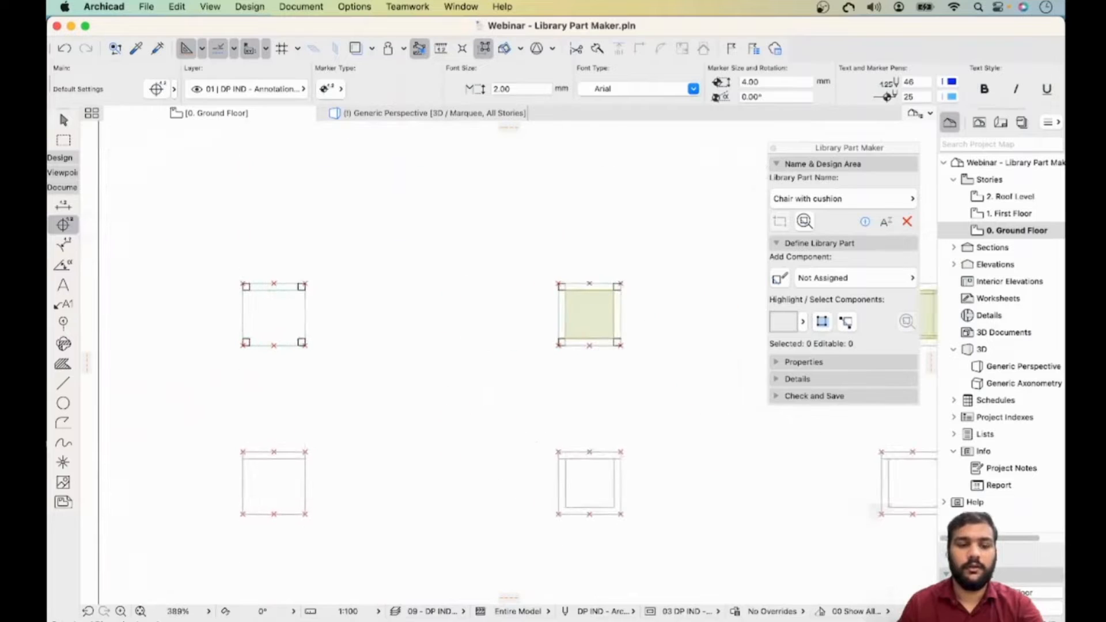
pyautogui.click(242, 345)
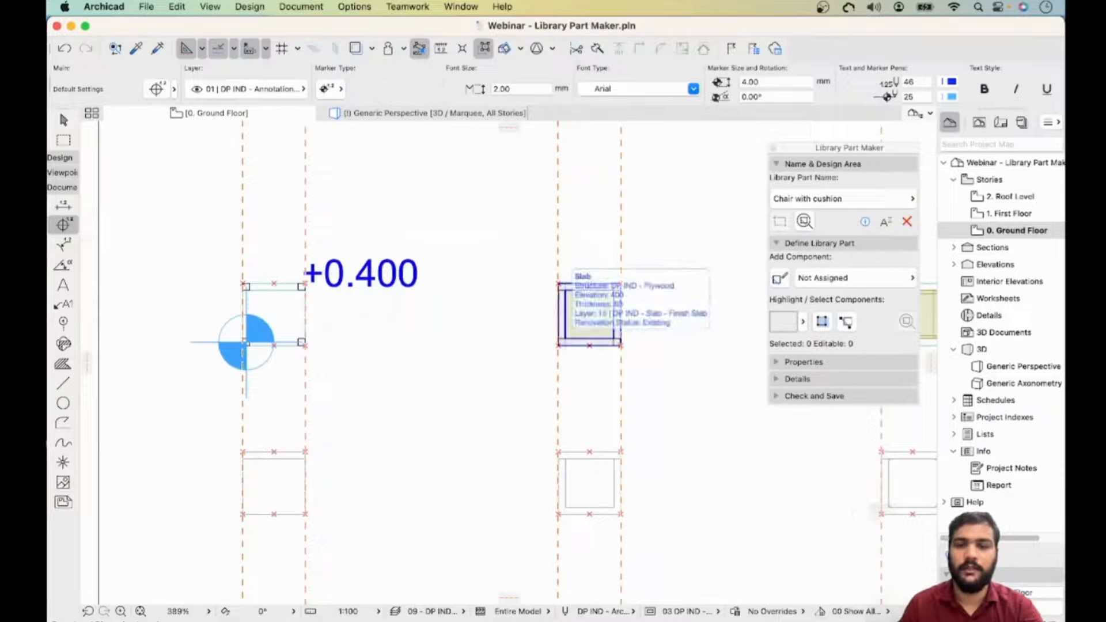
pyautogui.click(558, 345)
pyautogui.moveTo(558, 346); pyautogui.dragTo(219, 350, button='middle')
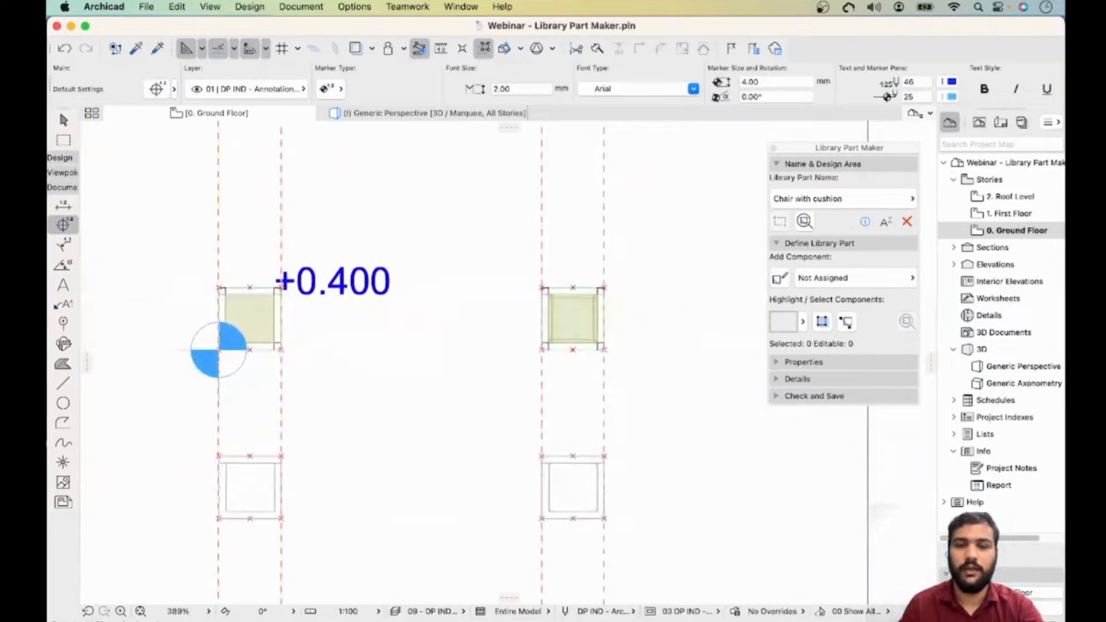
pyautogui.click(543, 348)
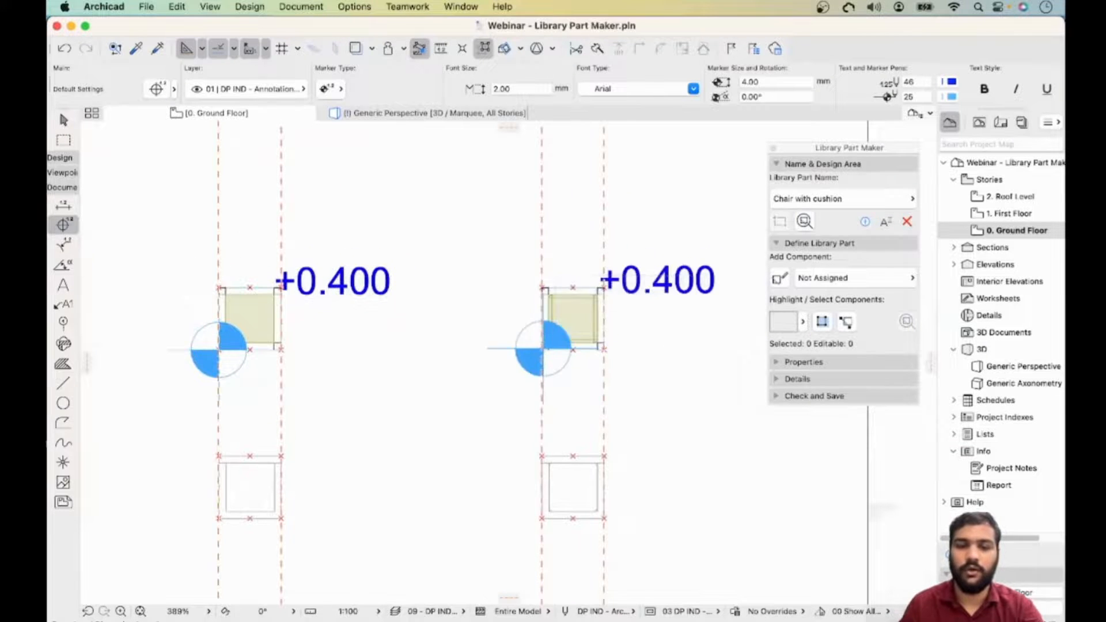
# - Add level dimensions at the lower frame corners in all three design areas, then exit the tool
pyautogui.moveTo(219, 349); pyautogui.dragTo(243, 199, button='middle')
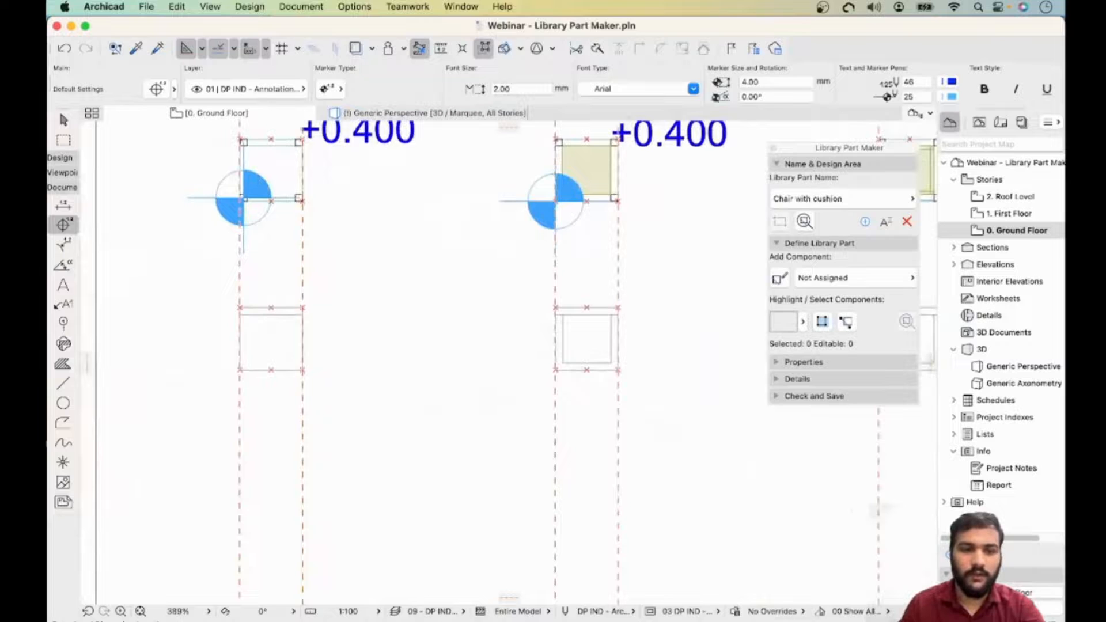
pyautogui.click(240, 370)
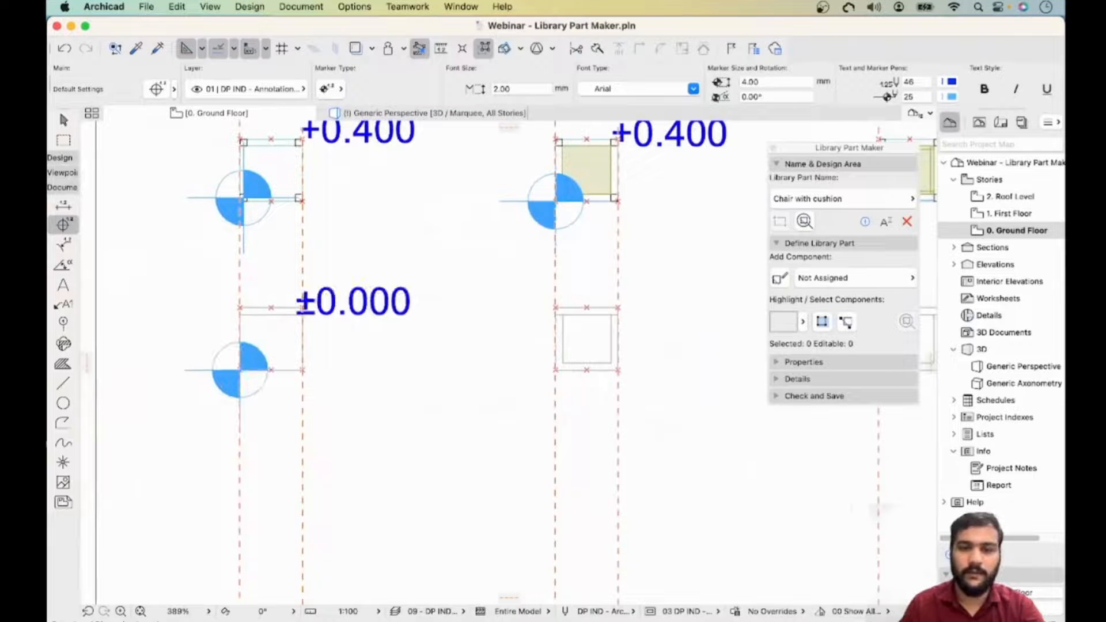
pyautogui.click(556, 370)
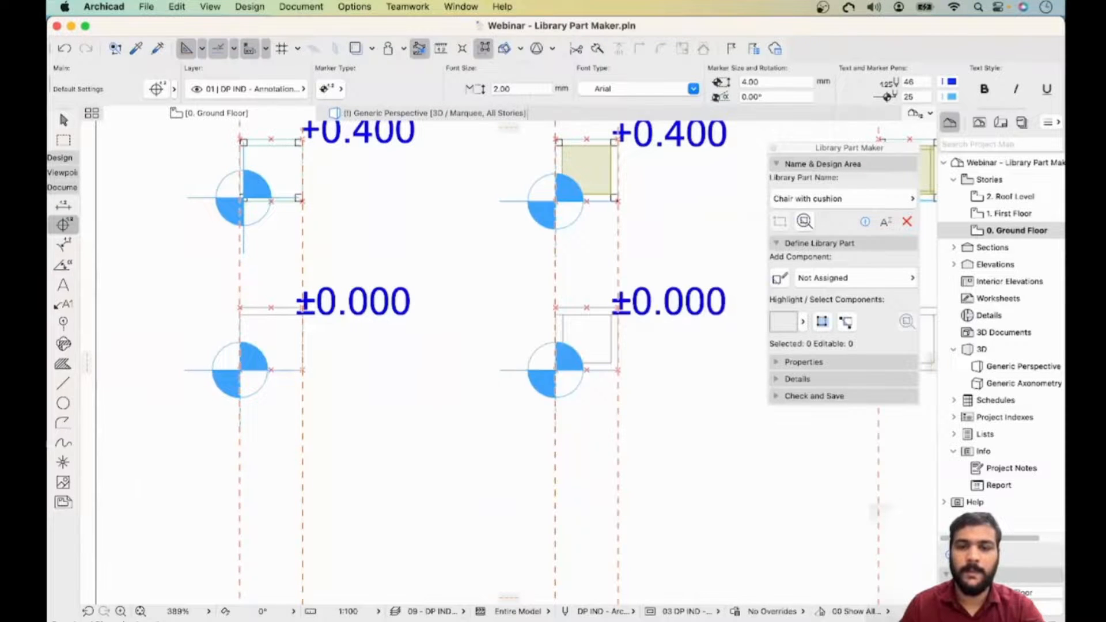
pyautogui.moveTo(555, 370); pyautogui.dragTo(160, 374, button='middle')
pyautogui.scroll(1, 484, 374)
pyautogui.scroll(3, 482, 375)
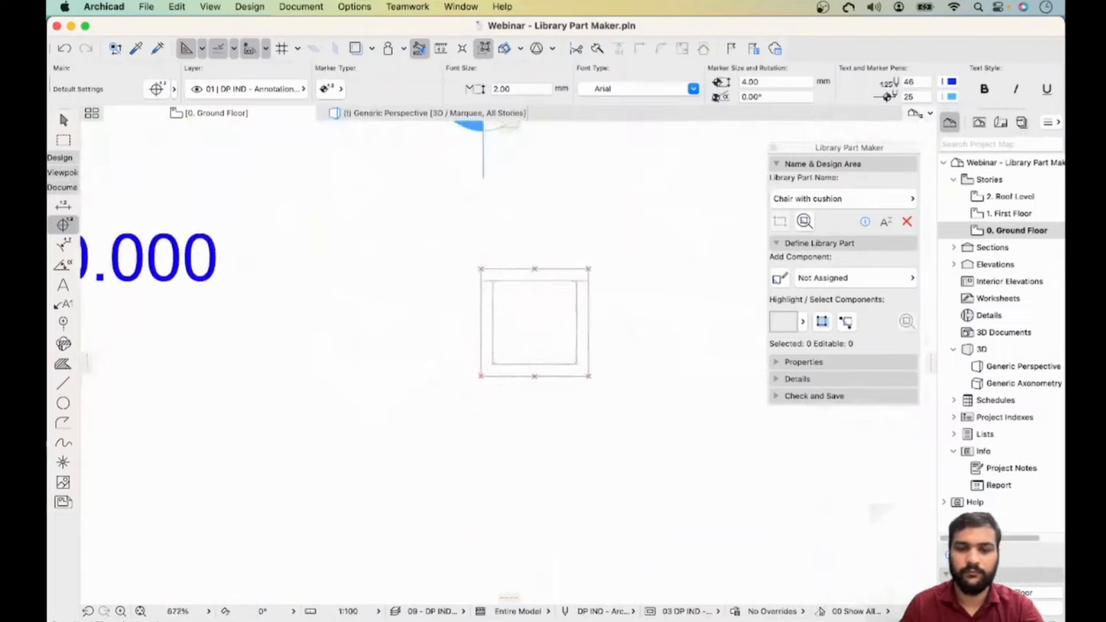
pyautogui.click(481, 376)
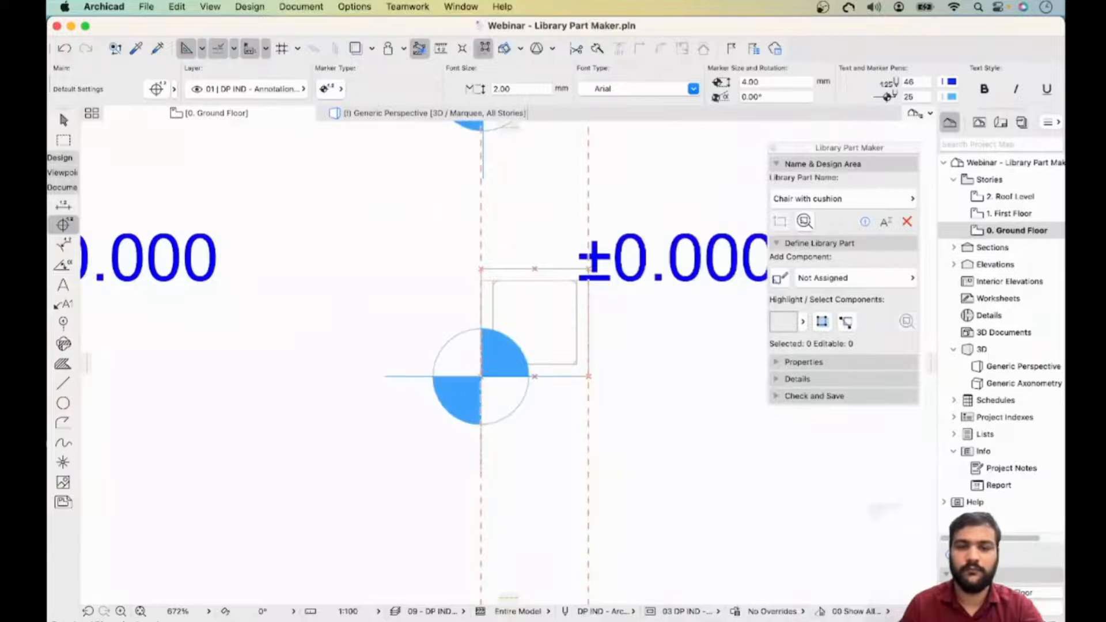
pyautogui.scroll(-8, 481, 376)
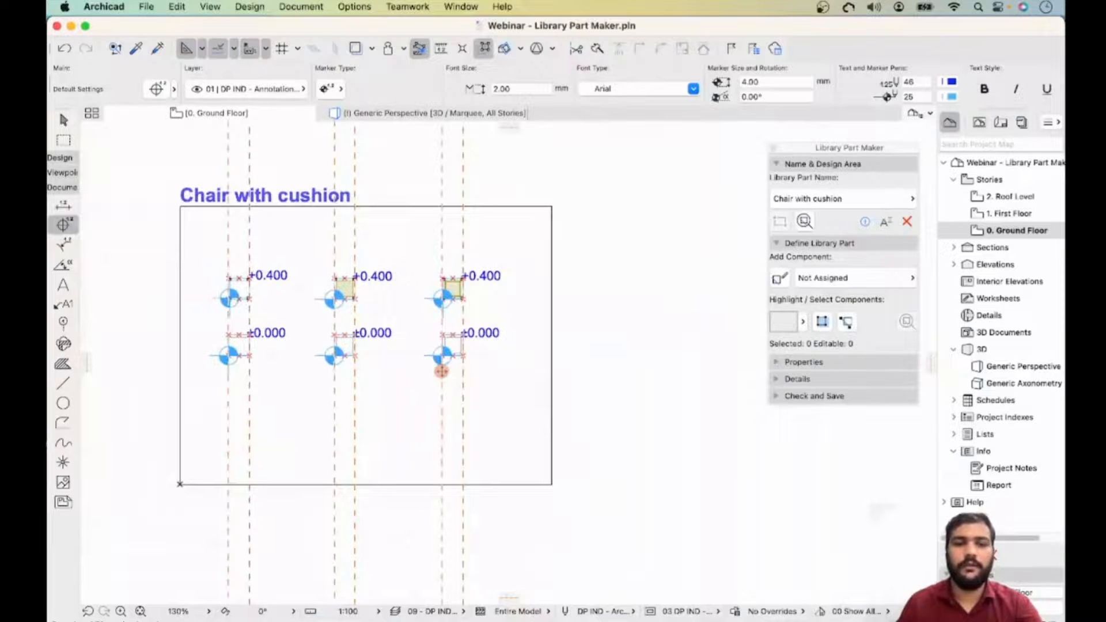
pyautogui.press('Escape')
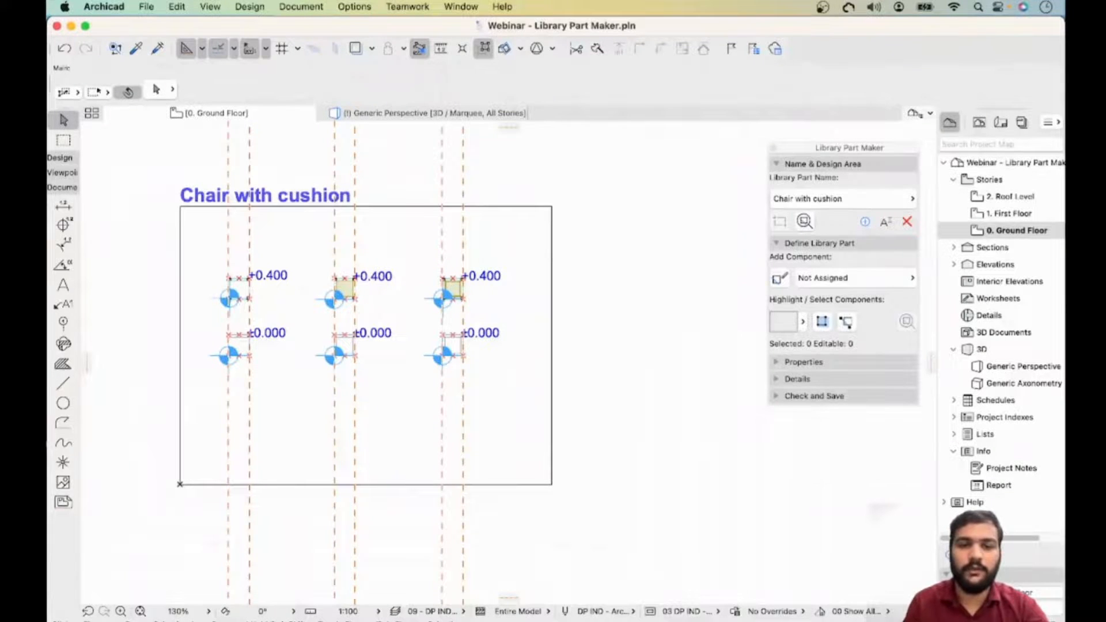
# - Select the elements of the right design area and add them as the 3D Model Full component
pyautogui.moveTo(510, 257); pyautogui.dragTo(415, 308)
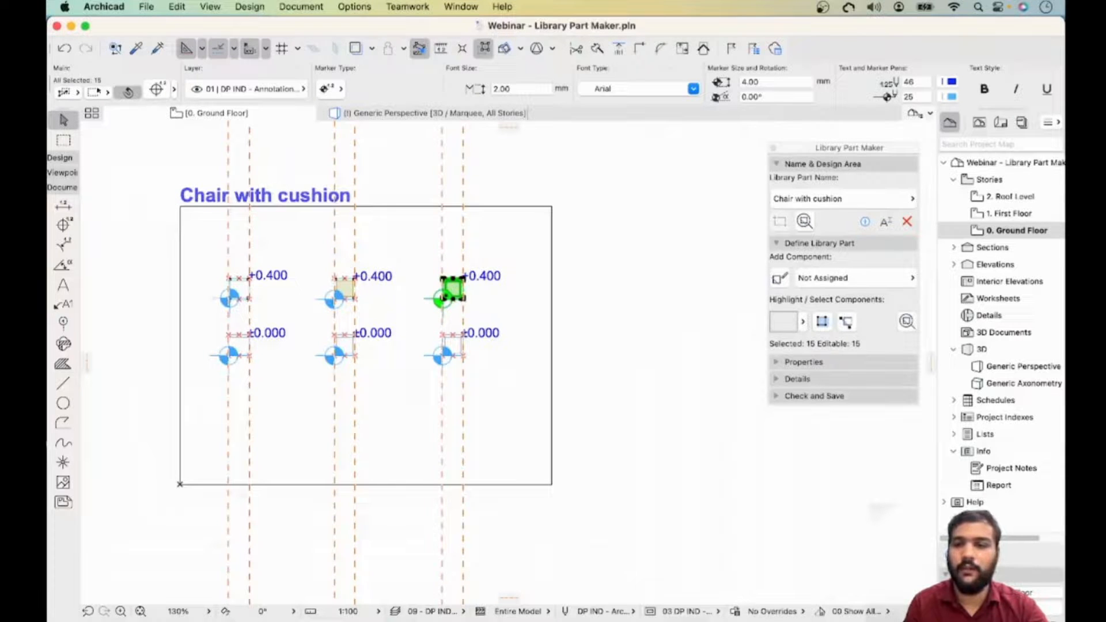
pyautogui.click(853, 278)
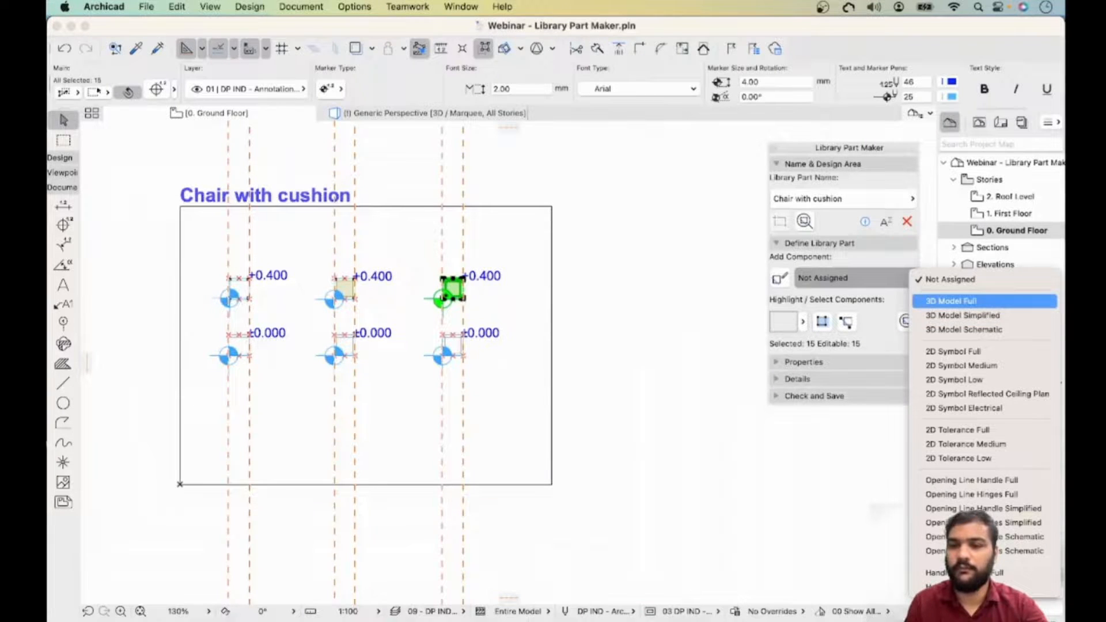
pyautogui.press('Return')
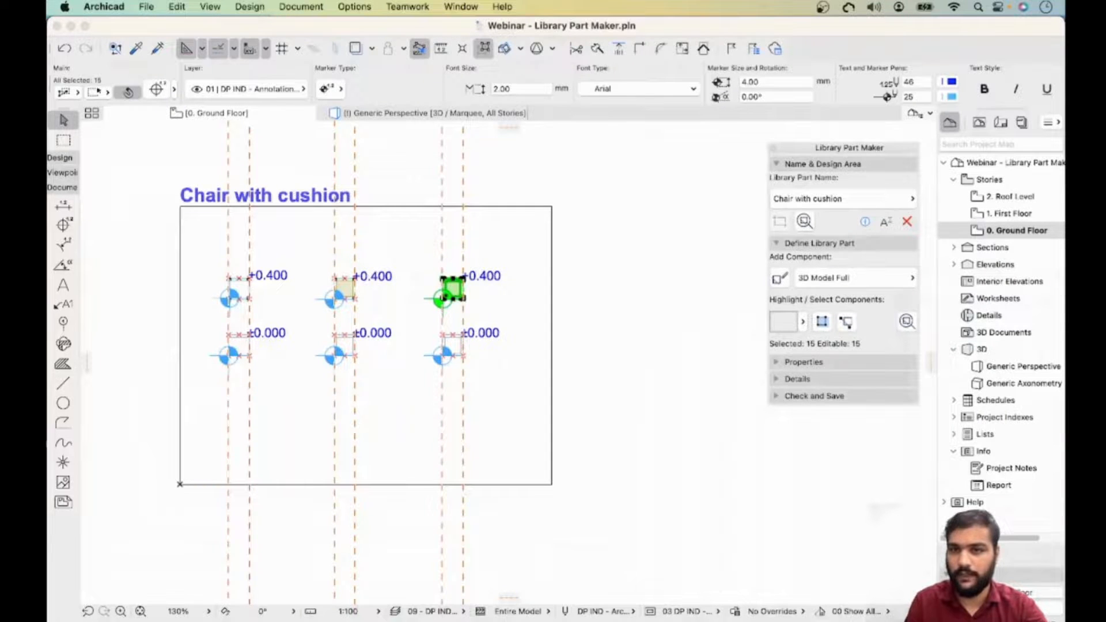
pyautogui.click(856, 279)
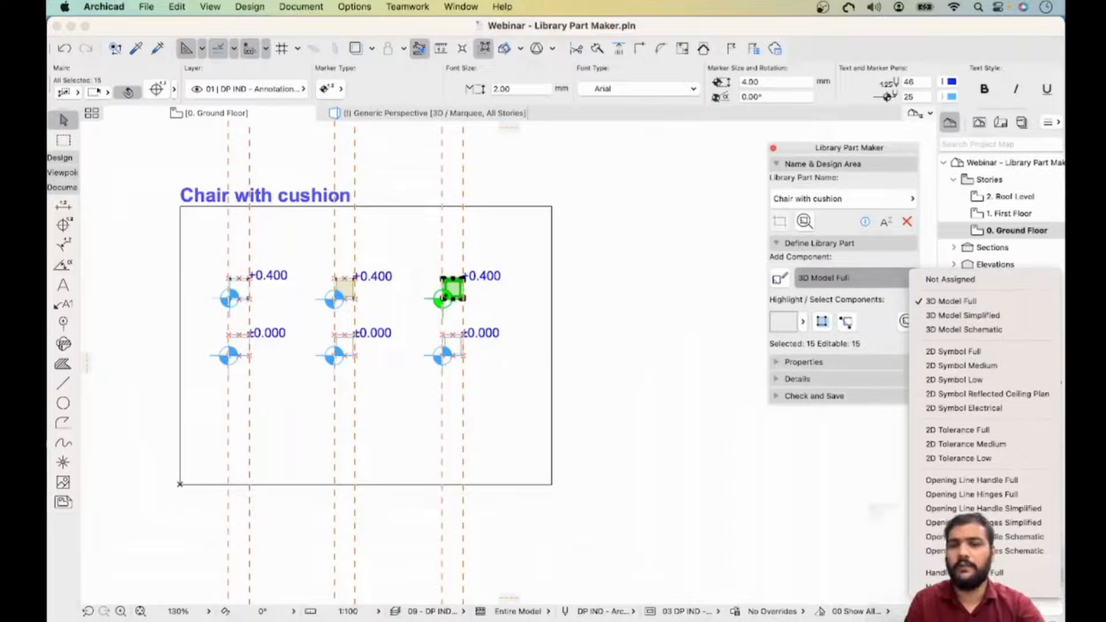
pyautogui.press('Escape')
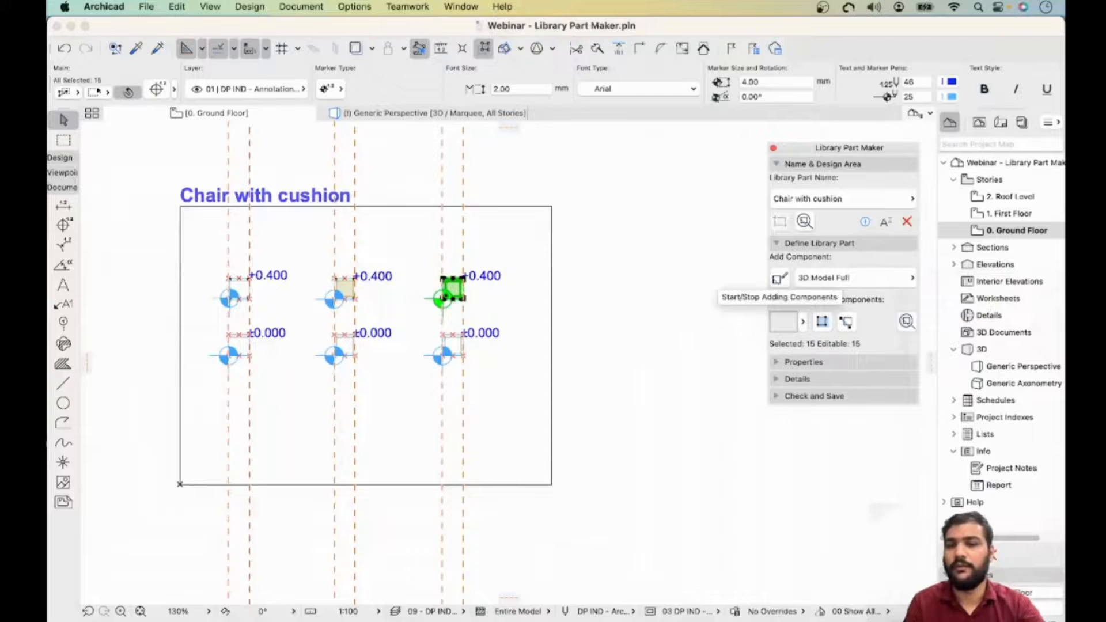
pyautogui.click(780, 279)
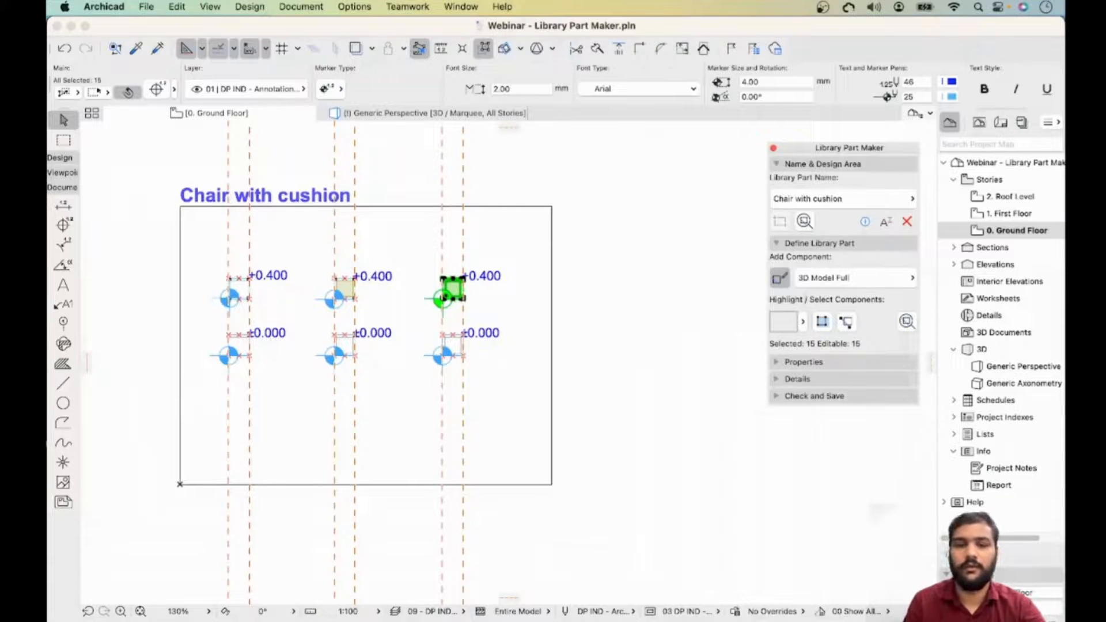
pyautogui.press('Escape')
# - Select the elements of the middle design area and assign them to 3D Model Simplified
pyautogui.moveTo(403, 259); pyautogui.dragTo(318, 311)
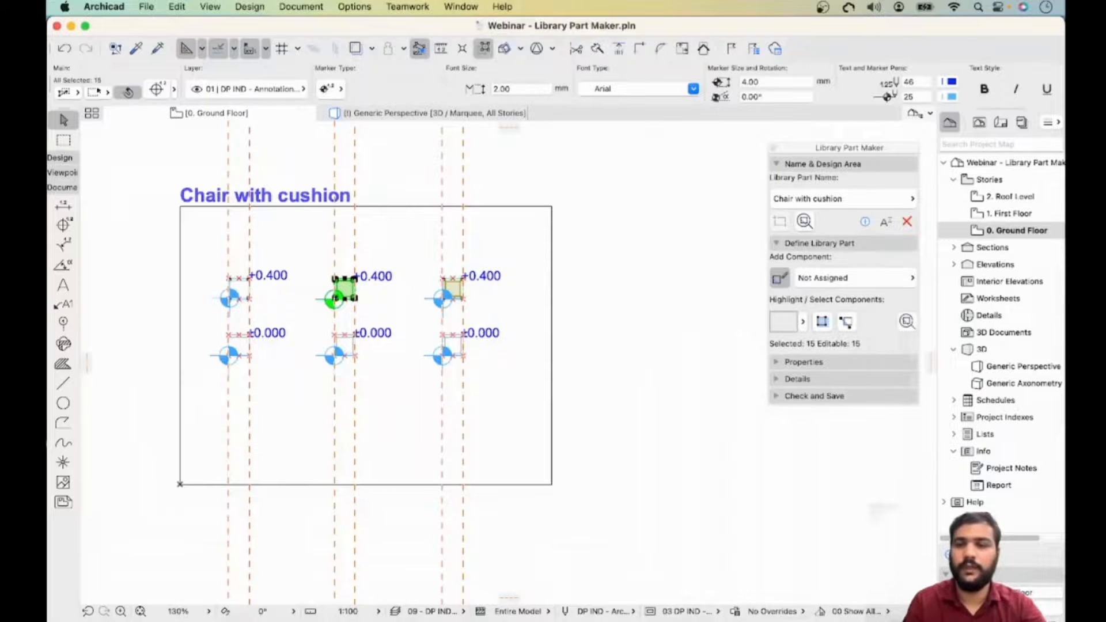
pyautogui.click(824, 278)
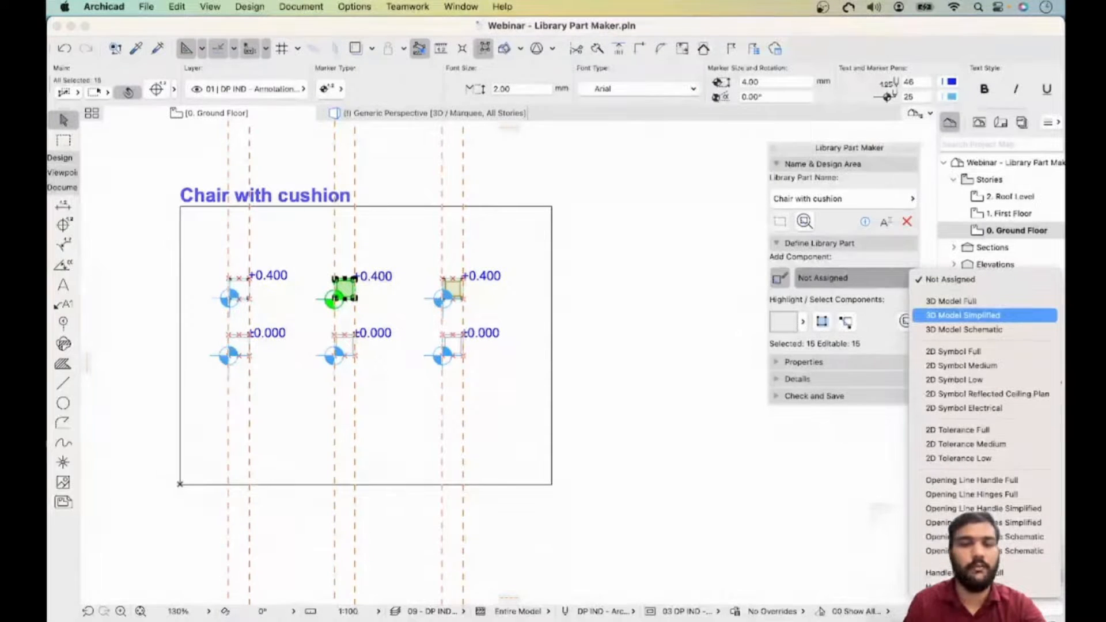
pyautogui.click(962, 315)
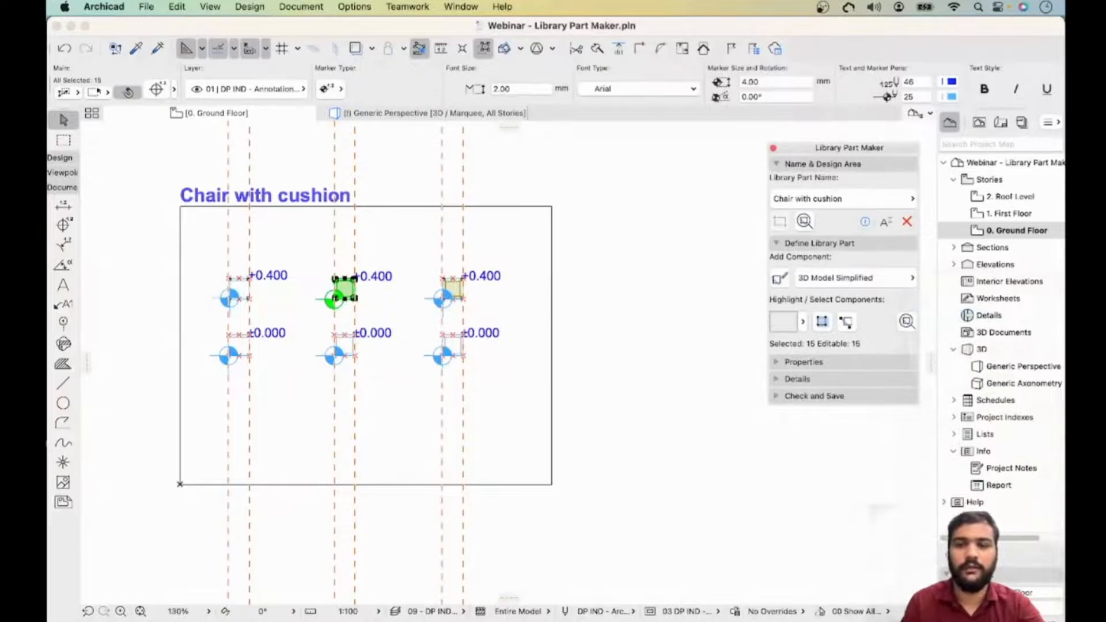
# - Select the elements of the left design area and add them as the 3D Model Schematic component
pyautogui.click(250, 275)
pyautogui.click(313, 265)
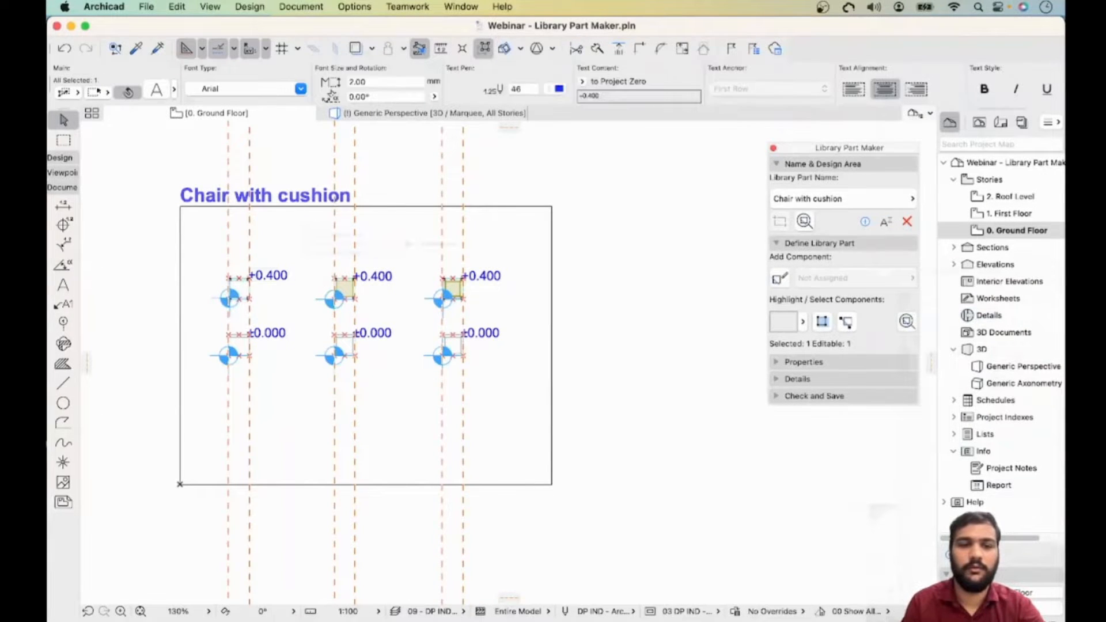
pyautogui.moveTo(313, 265); pyautogui.dragTo(211, 315)
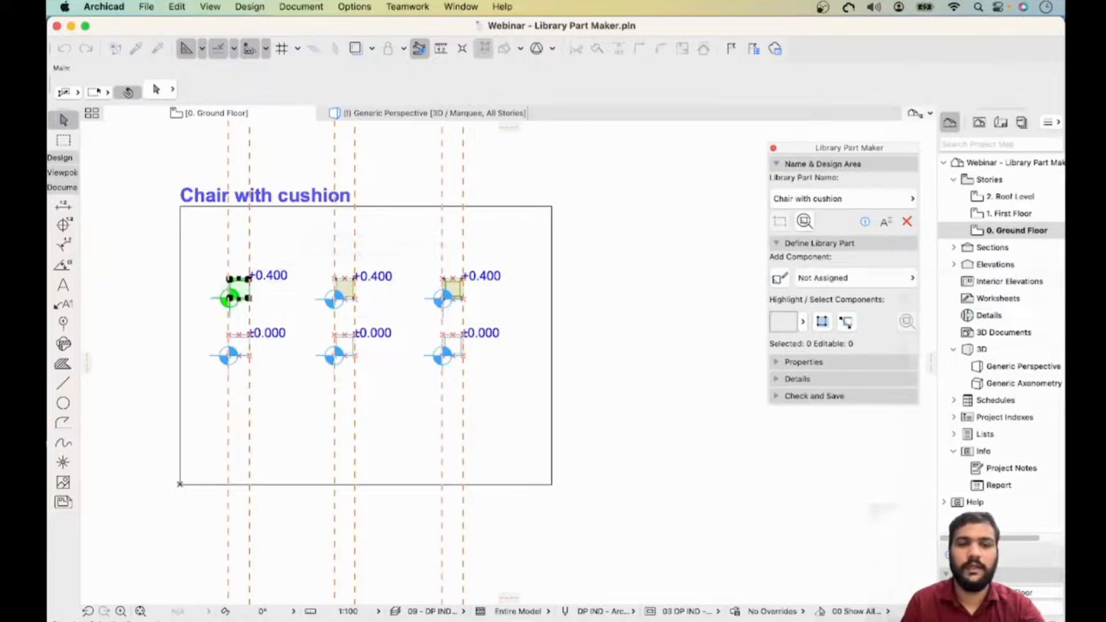
pyautogui.click(852, 278)
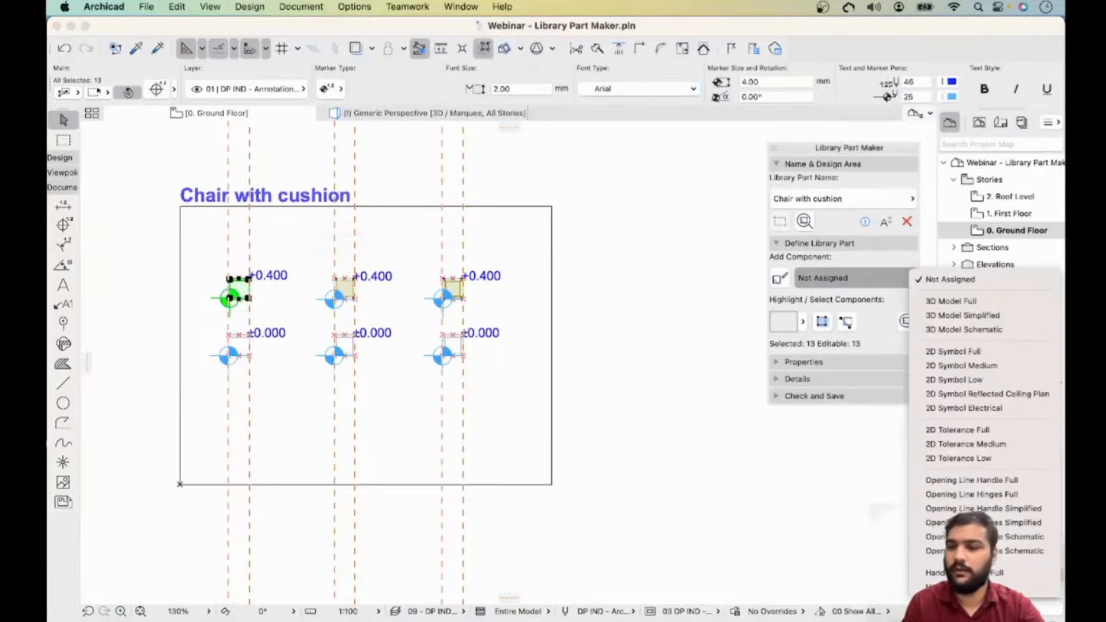
pyautogui.click(987, 329)
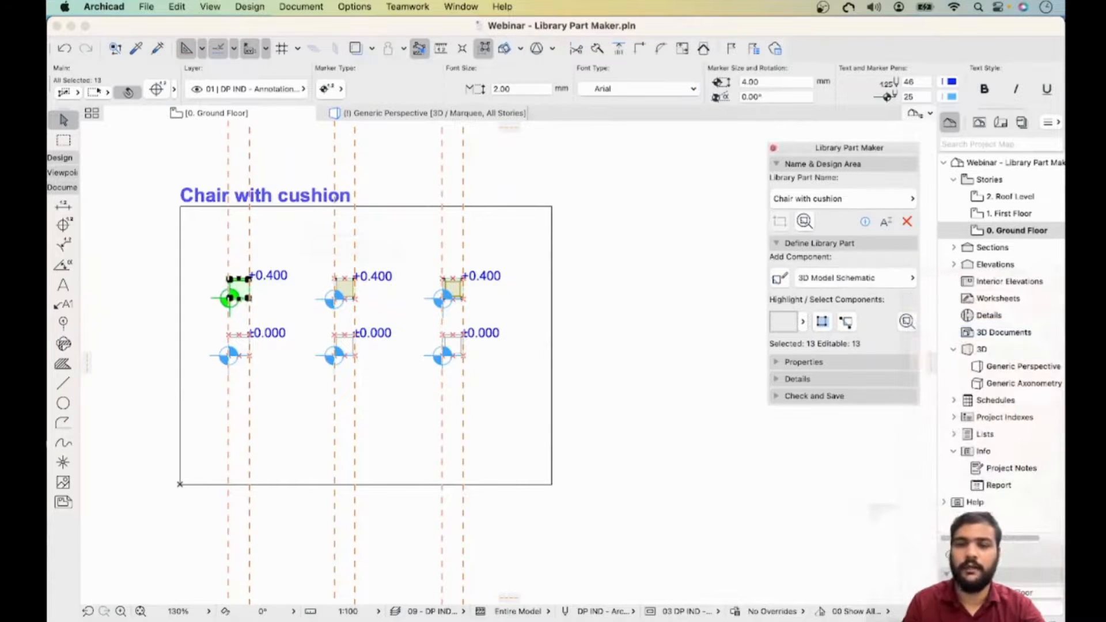
pyautogui.click(780, 278)
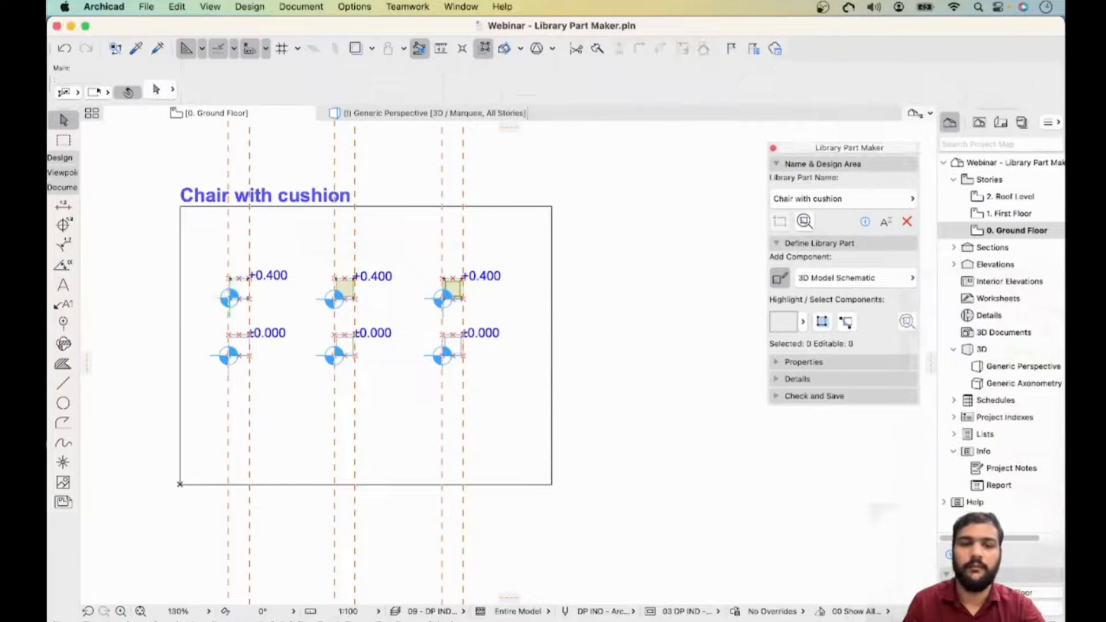
# - Check which 3D component the seat slab in each of the three design areas is assigned to
pyautogui.click(448, 291)
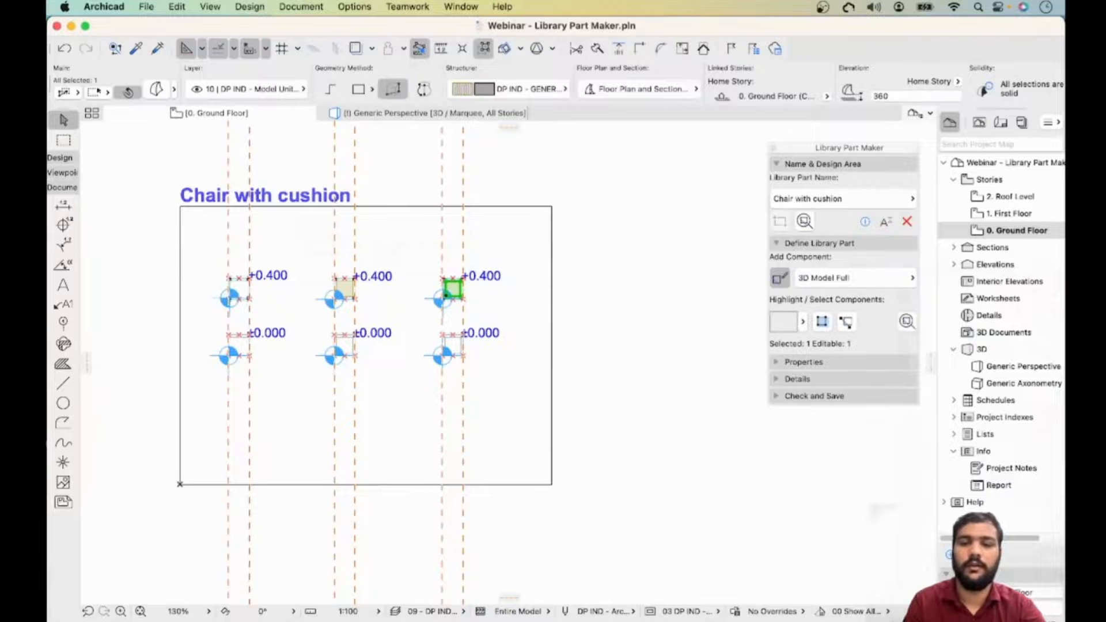
pyautogui.click(343, 287)
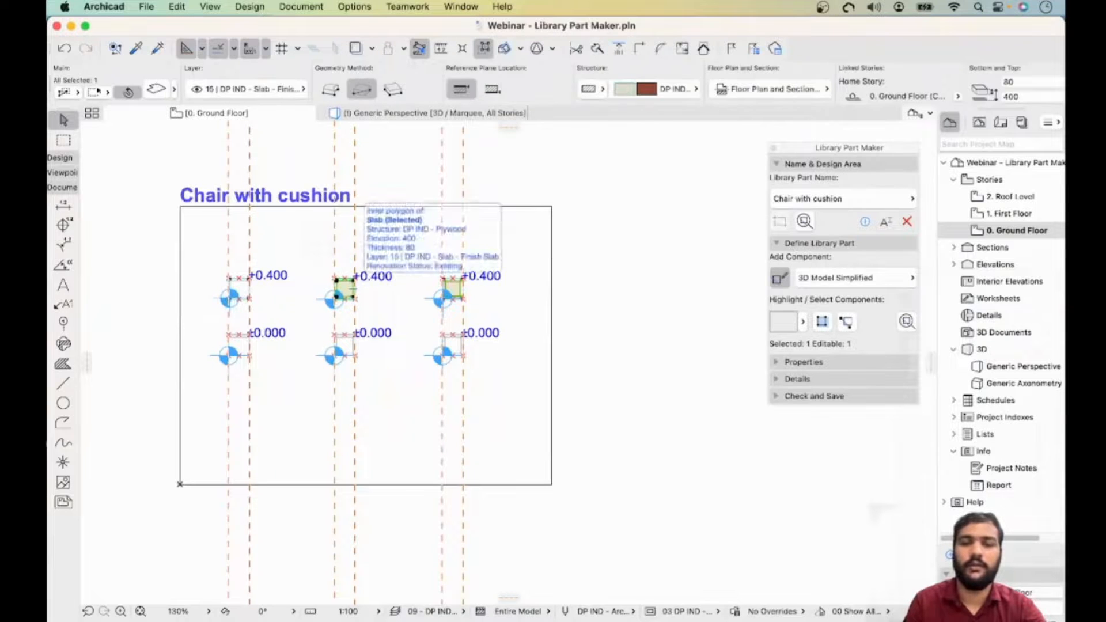
pyautogui.click(239, 289)
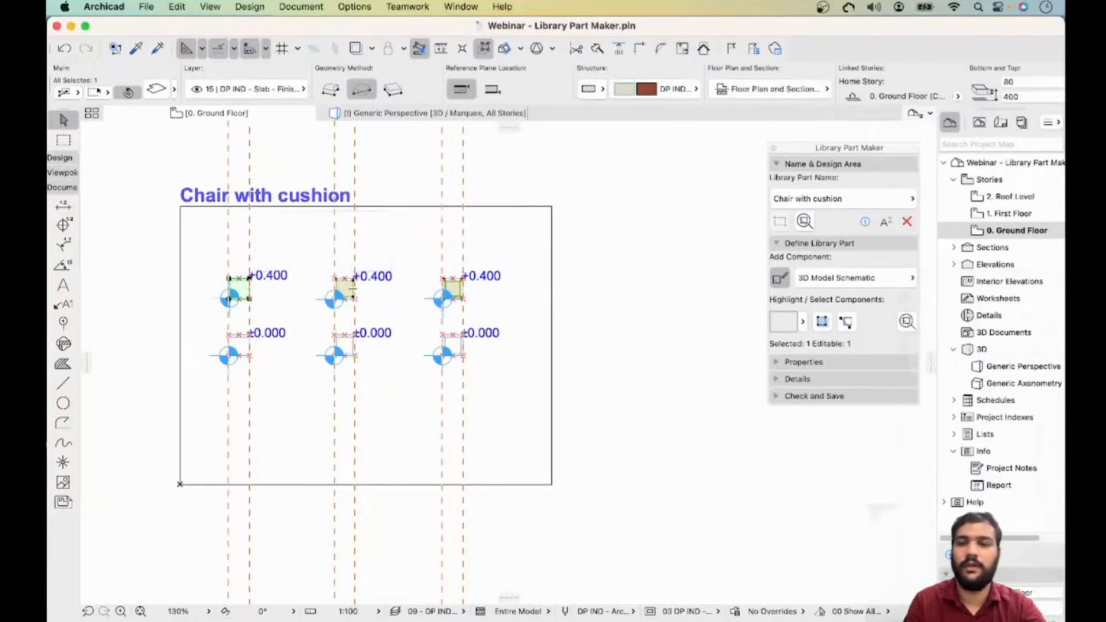
pyautogui.press('Escape')
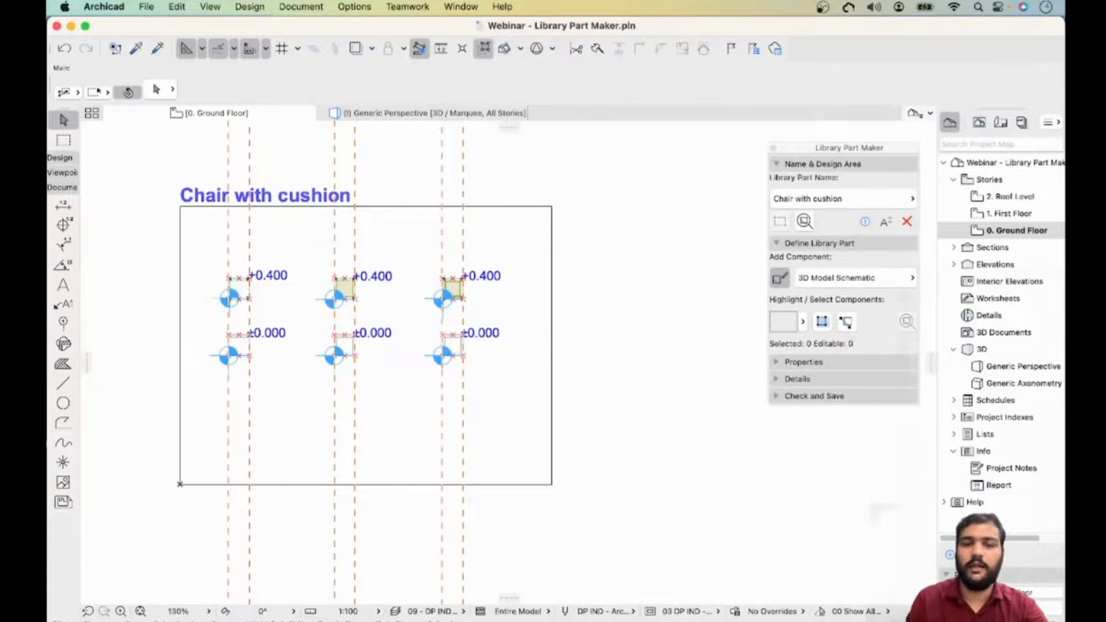
# - Select the lower elements of the right design area and assign them to the 2D Symbol Full component
pyautogui.moveTo(407, 369); pyautogui.dragTo(515, 318)
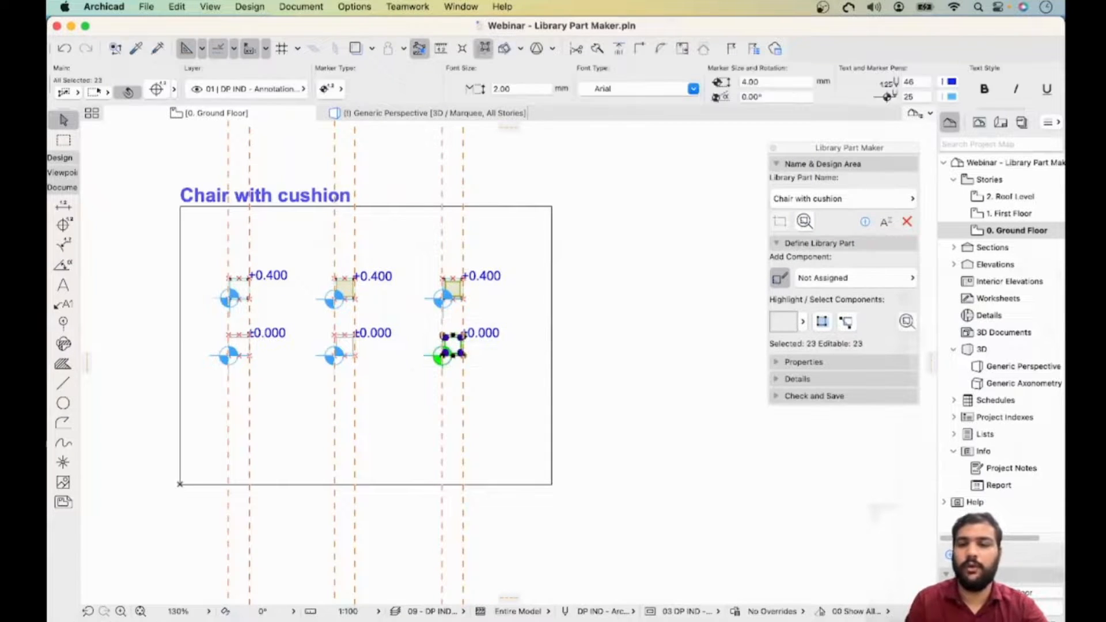
pyautogui.click(853, 278)
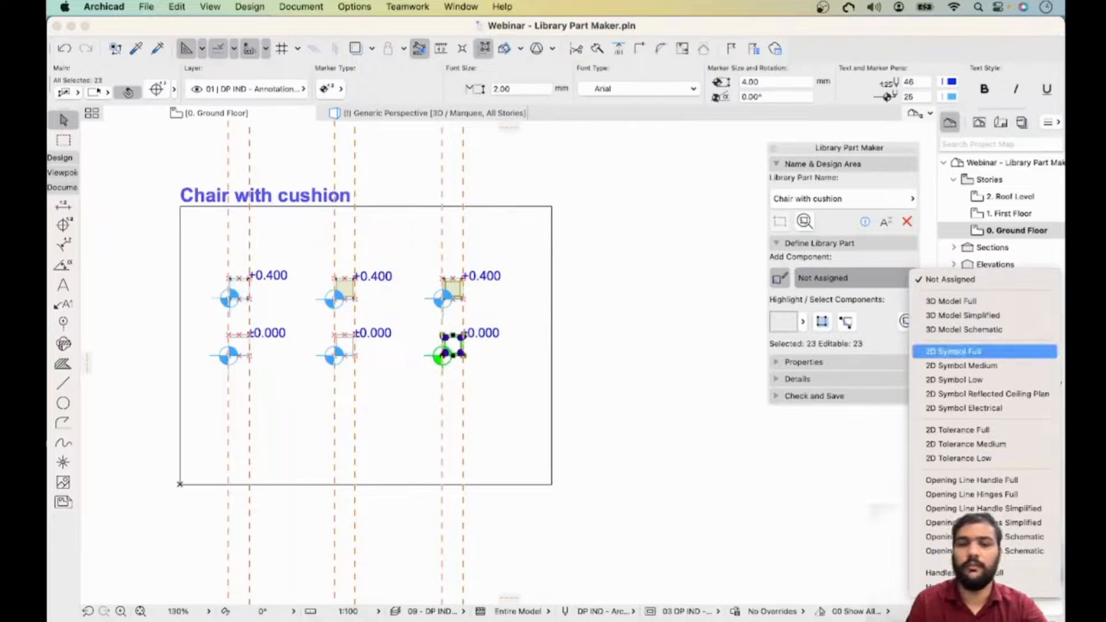
pyautogui.click(980, 351)
pyautogui.click(393, 332)
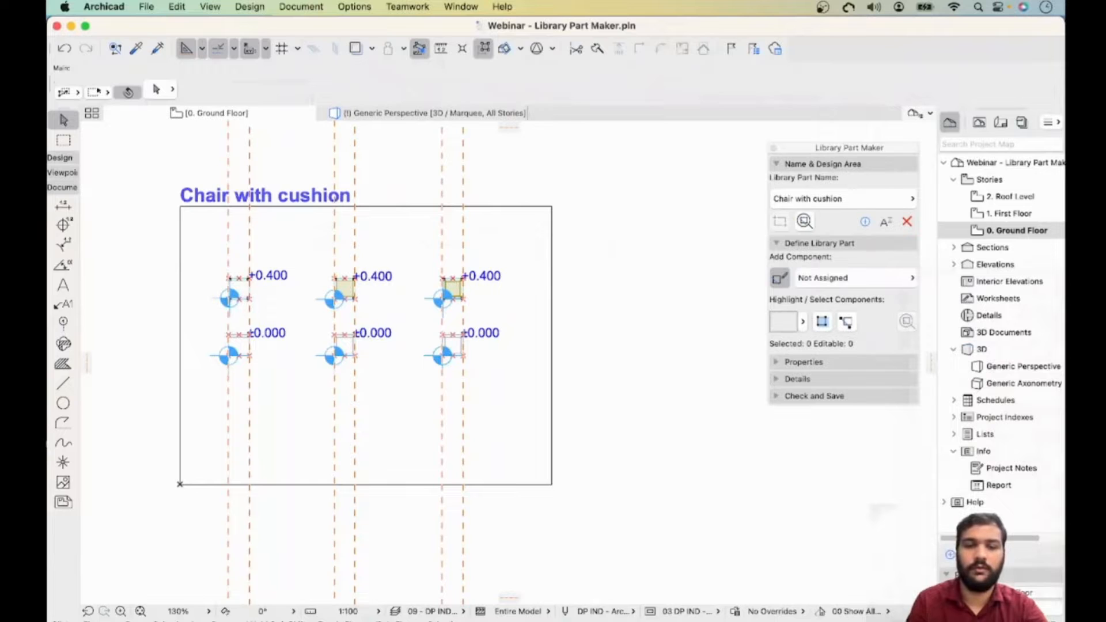
# - Select the lower elements of the middle design area and assign them to 2D Symbol Medium
pyautogui.moveTo(412, 316); pyautogui.dragTo(314, 368)
pyautogui.click(852, 277)
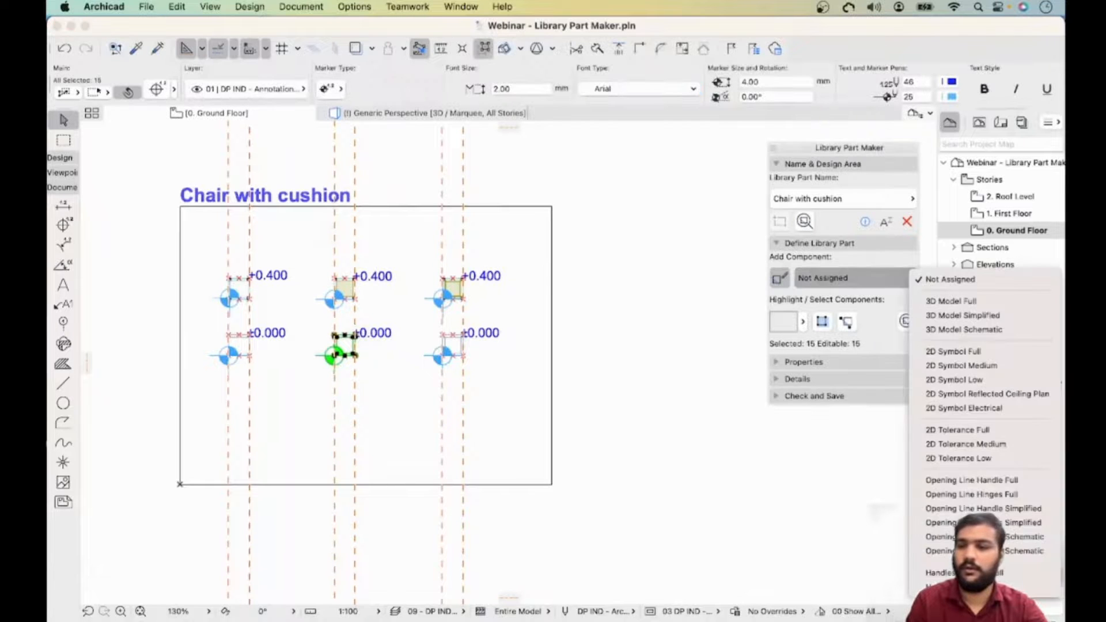
pyautogui.click(980, 365)
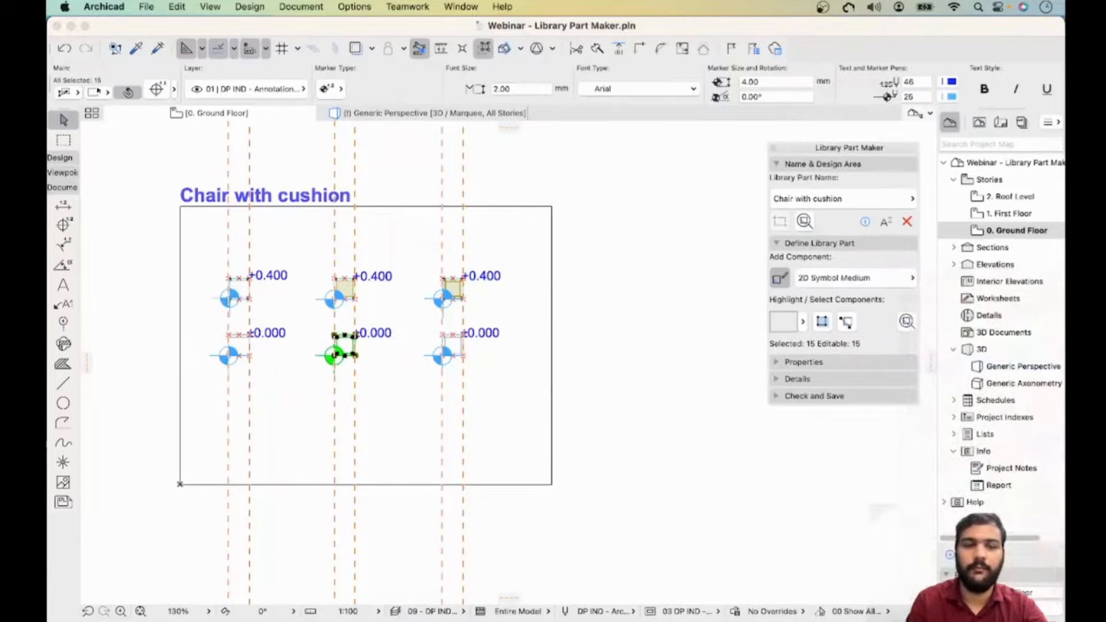
pyautogui.press('Escape')
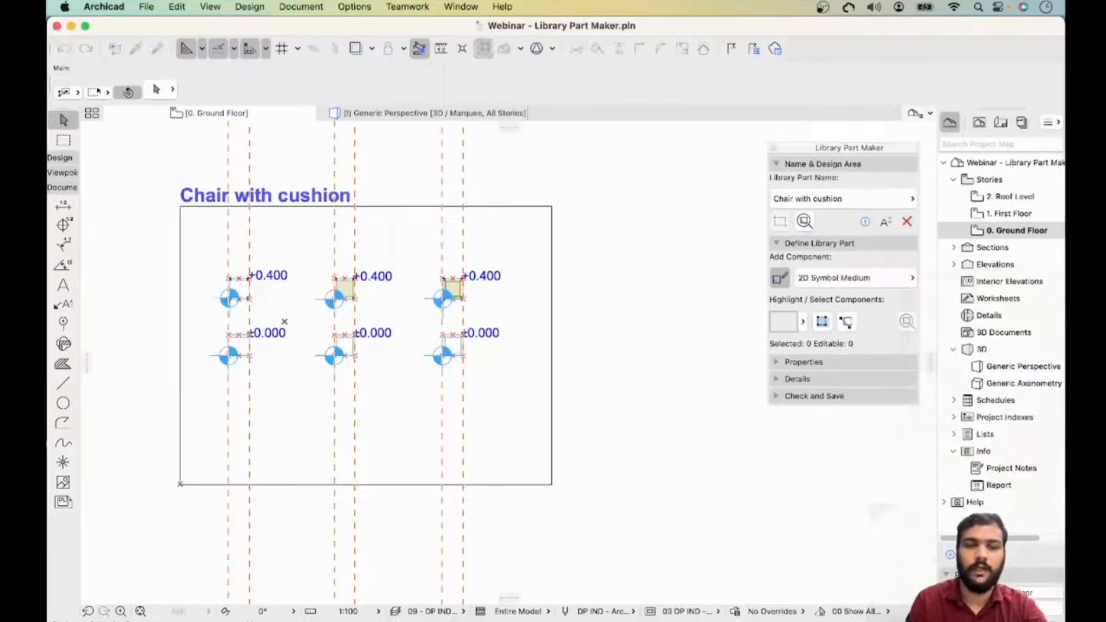
# - Select the lower elements of the left design area and assign them to 2D Symbol Low
pyautogui.moveTo(284, 319); pyautogui.dragTo(210, 370)
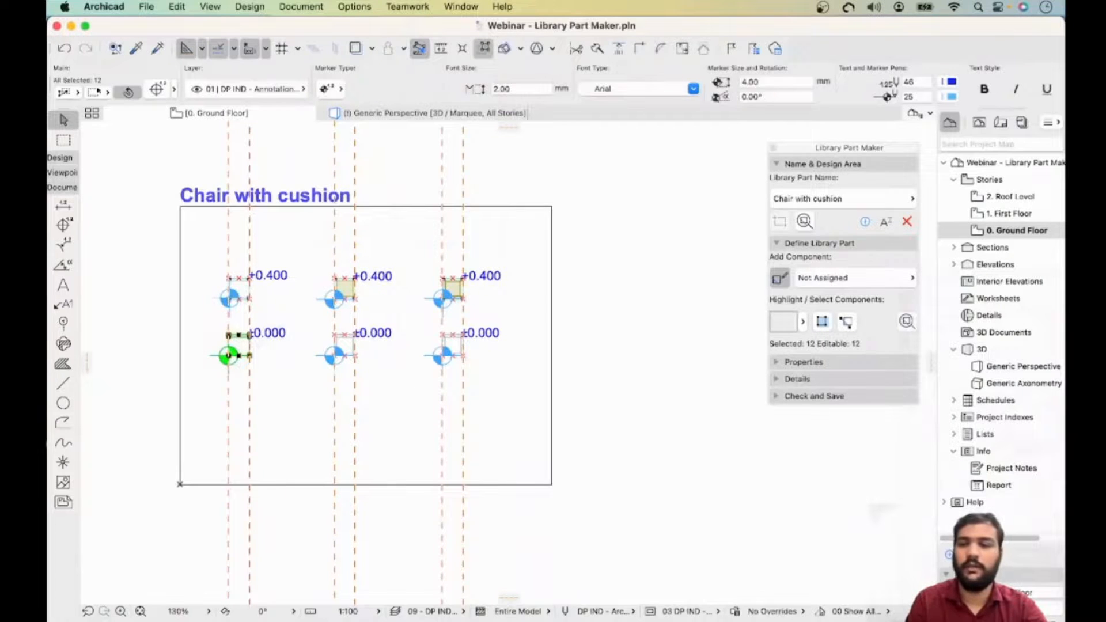
pyautogui.click(852, 278)
pyautogui.click(980, 378)
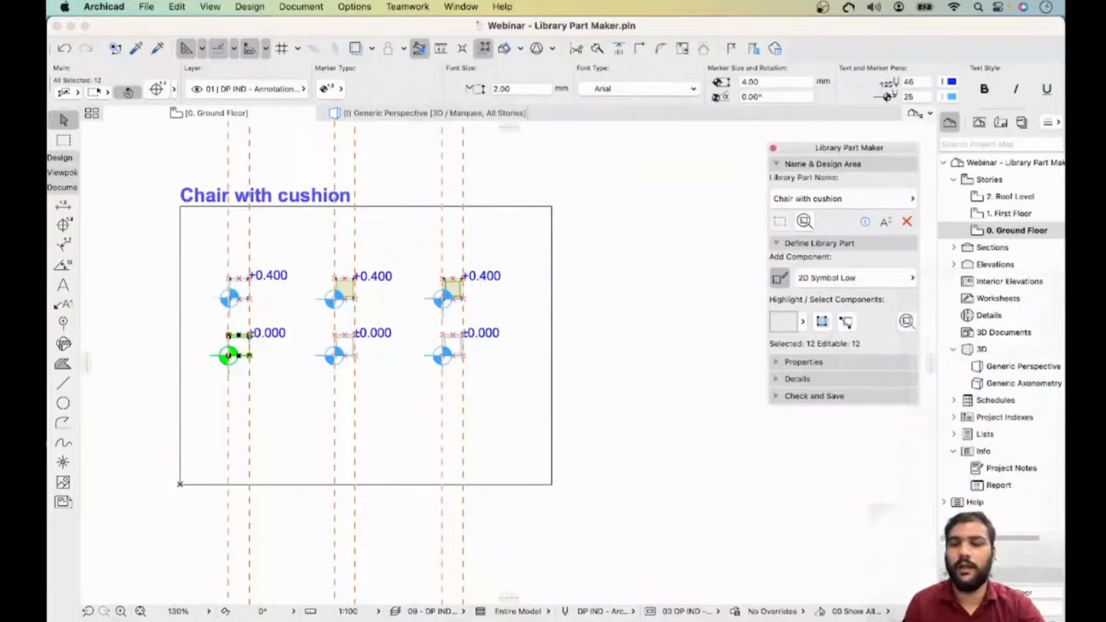
# - Set the library part properties to be imported from the Property Scheme with Archicad Listing Parameters
pyautogui.click(803, 362)
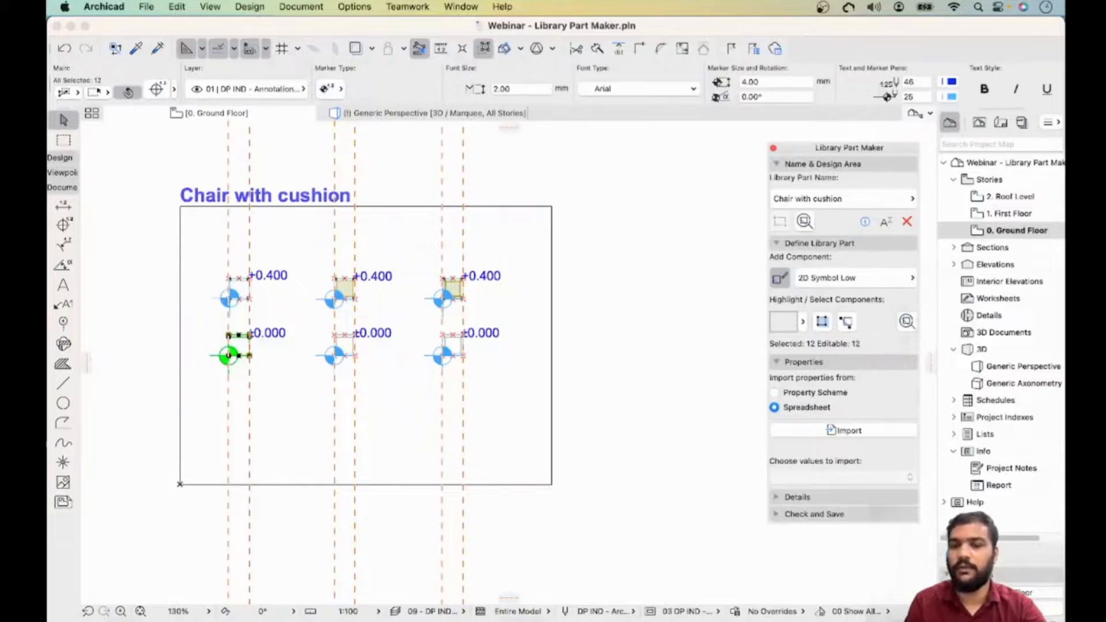
pyautogui.click(775, 393)
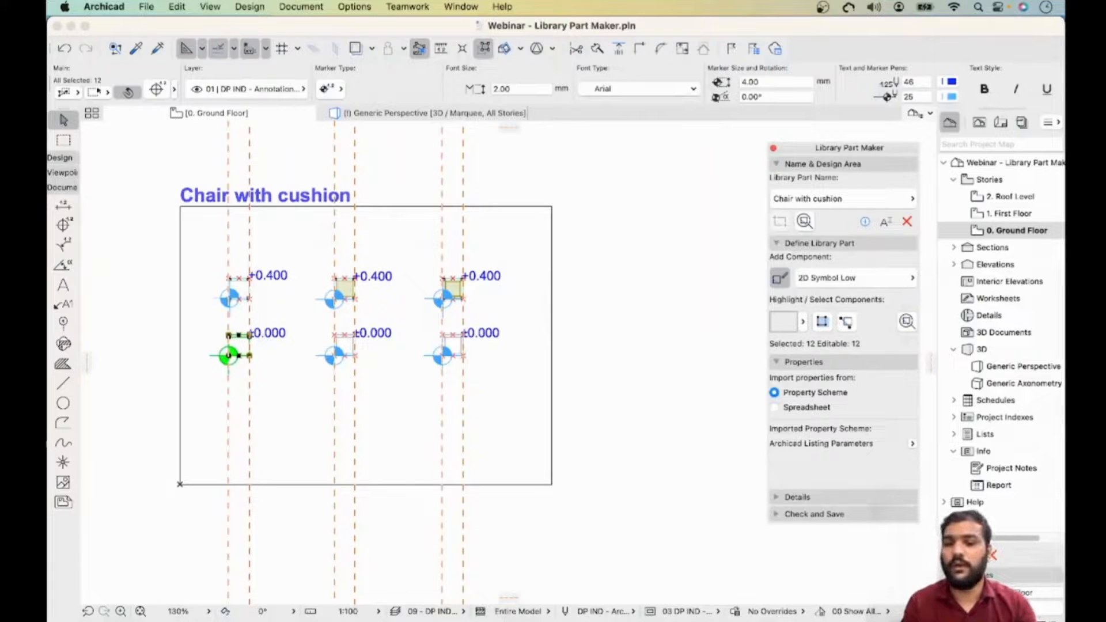
pyautogui.click(913, 444)
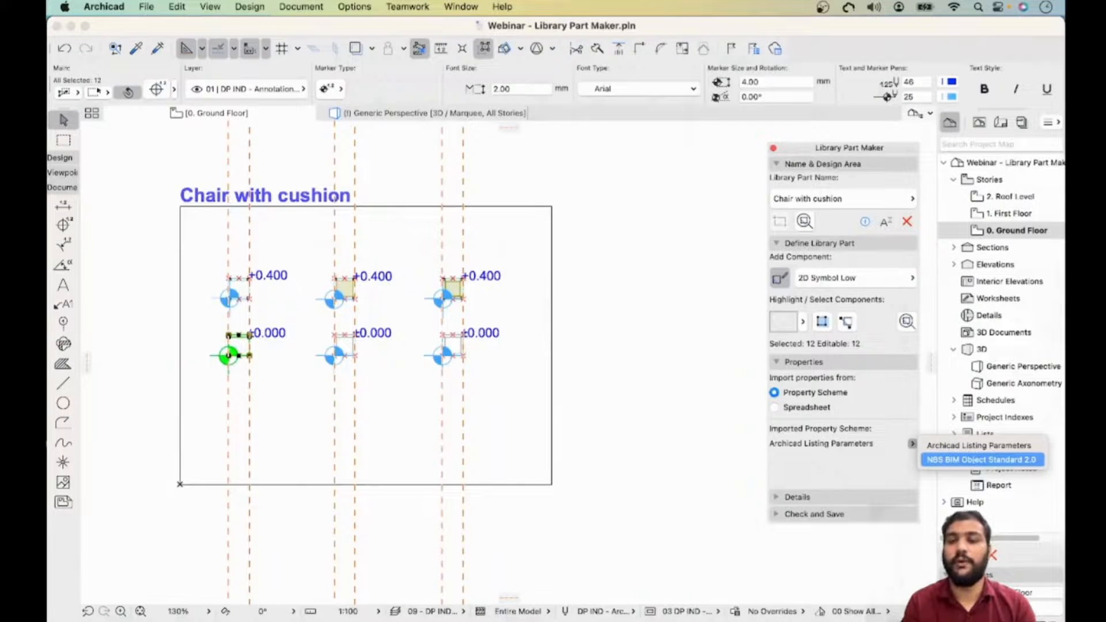
pyautogui.press('Escape')
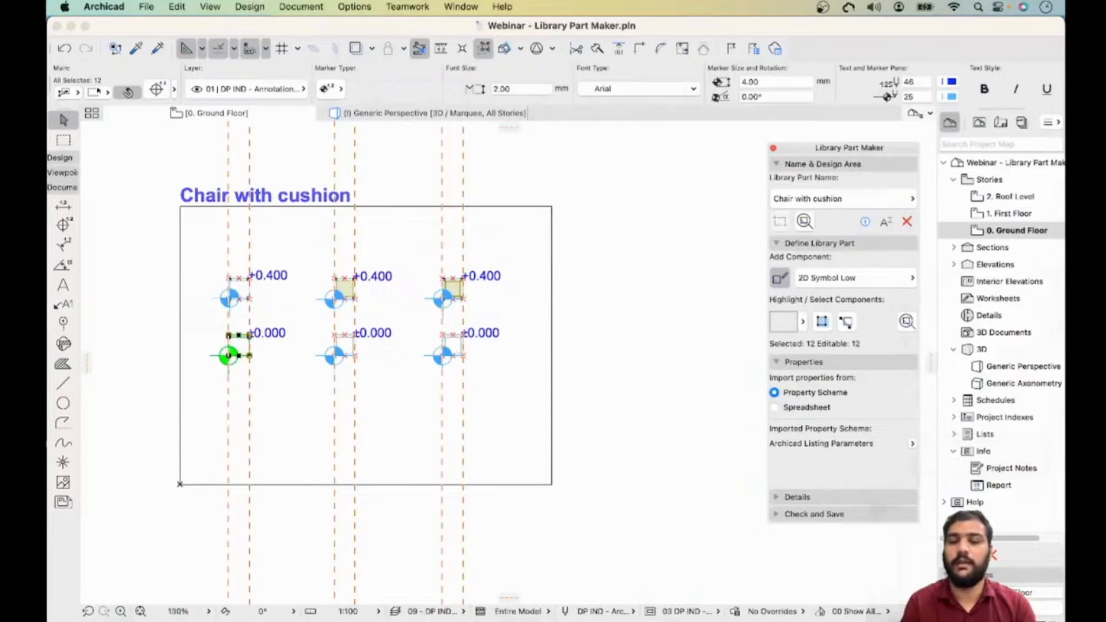
# - Open the library part details and enter the author's full name
pyautogui.click(798, 497)
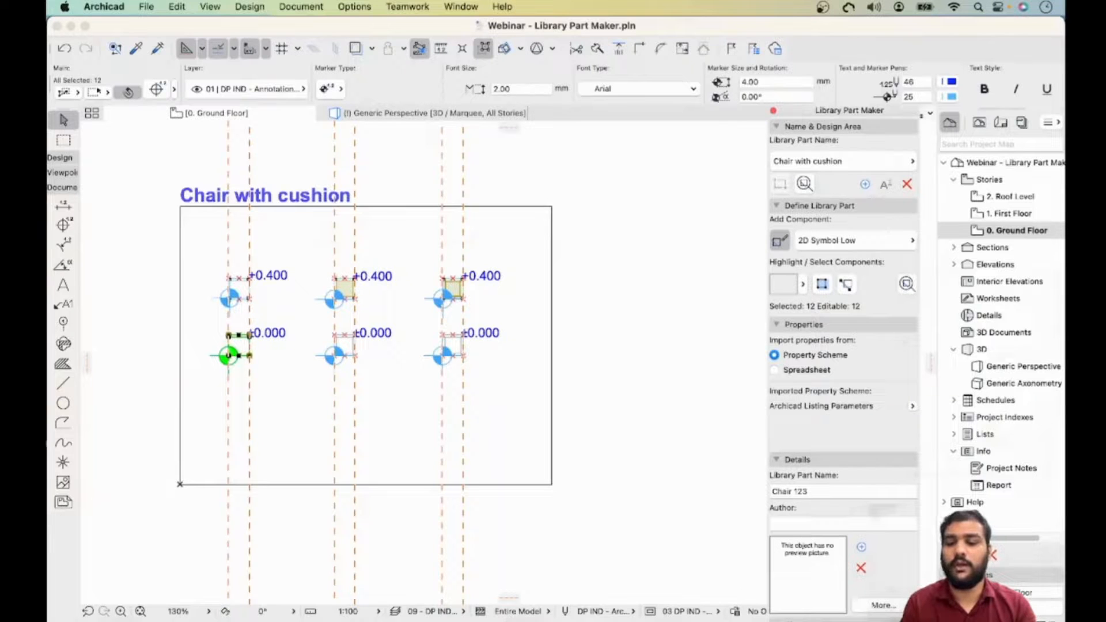
pyautogui.click(843, 524)
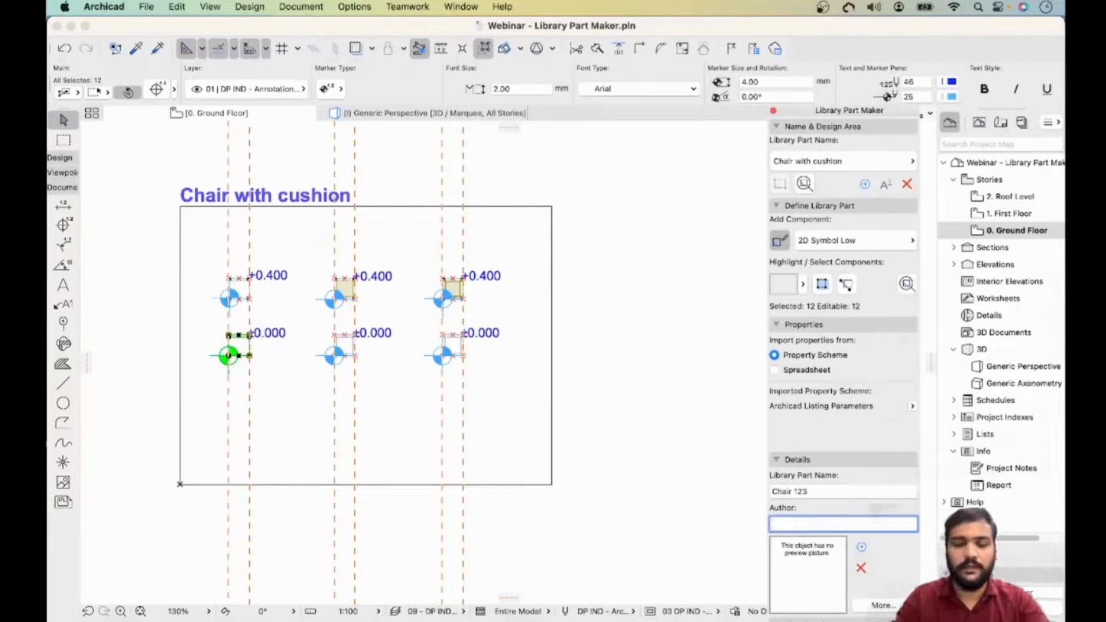
pyautogui.write('Sandeep')
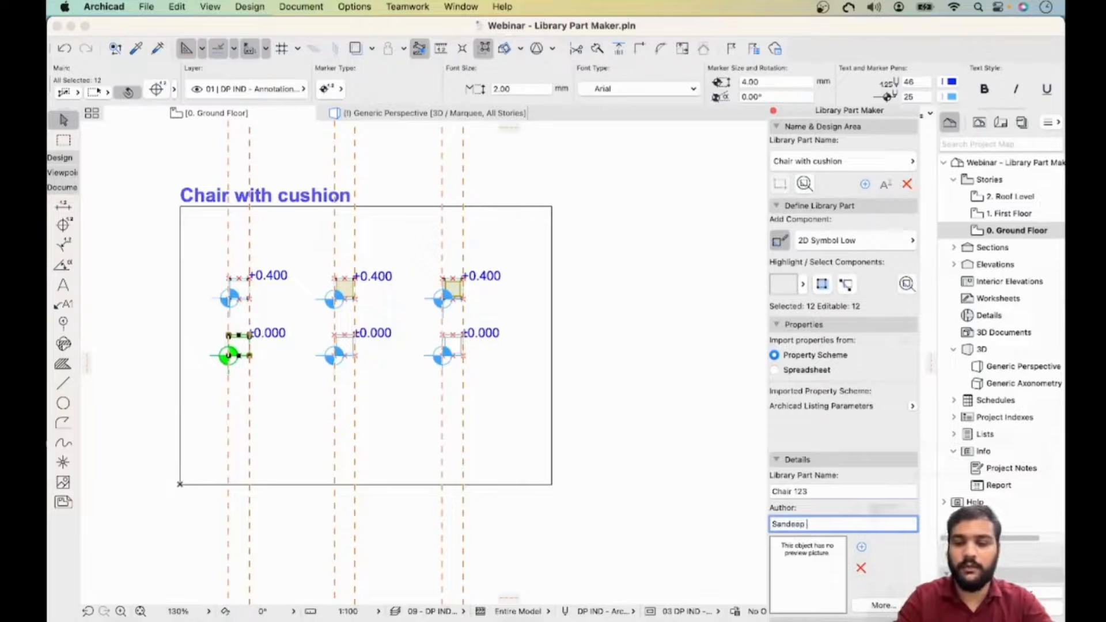
pyautogui.write(' Parab')
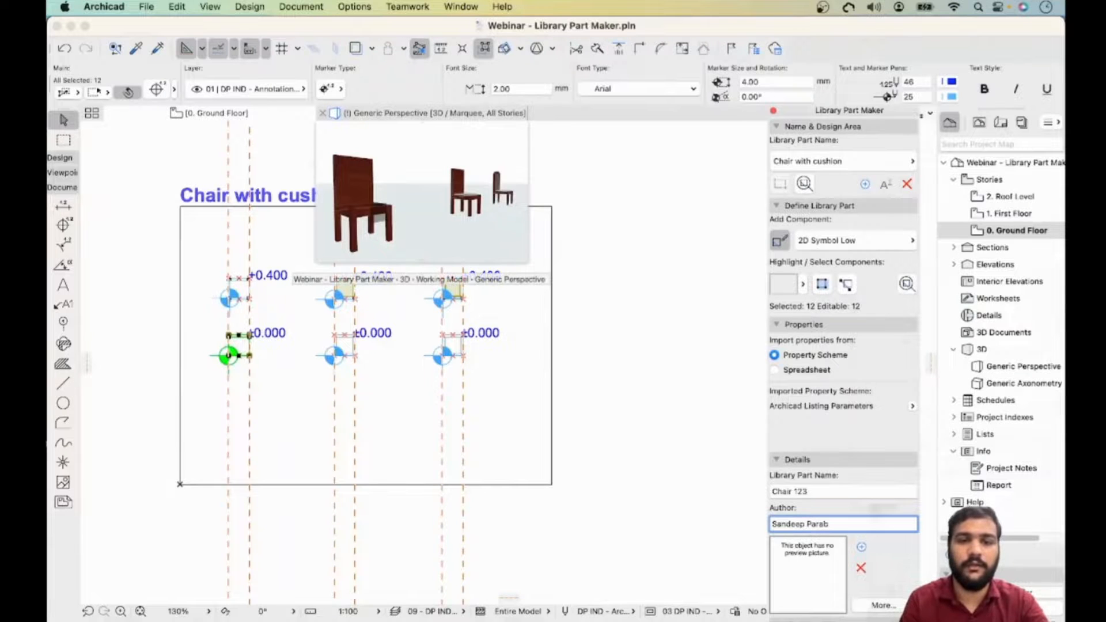
# - Isolate the full-detail chair in the 3D window and capture a screenshot of it
pyautogui.click(422, 113)
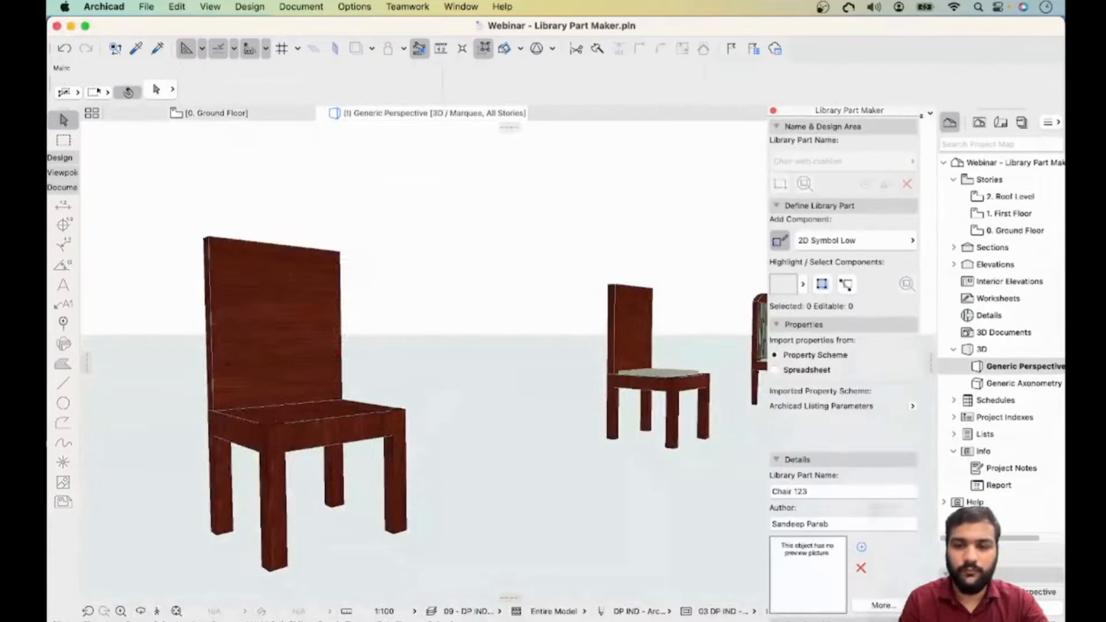
pyautogui.moveTo(715, 369); pyautogui.dragTo(714, 395, button='middle')
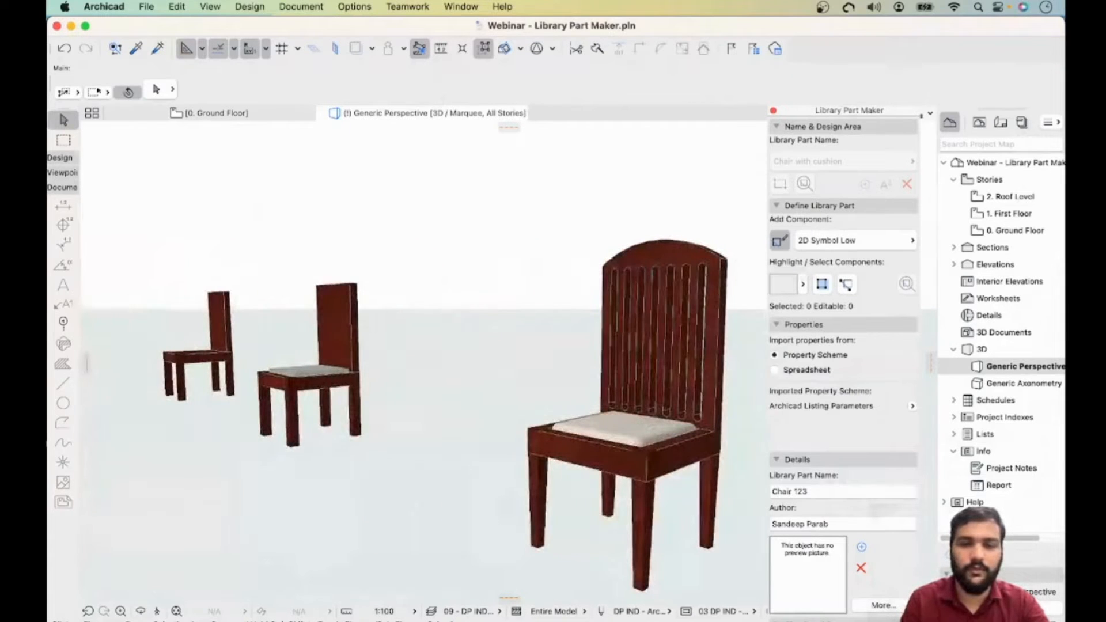
pyautogui.click(682, 261)
pyautogui.press('Escape')
pyautogui.moveTo(683, 261); pyautogui.dragTo(546, 215, button='middle')
pyautogui.moveTo(682, 169); pyautogui.dragTo(358, 544)
pyautogui.press('F5')
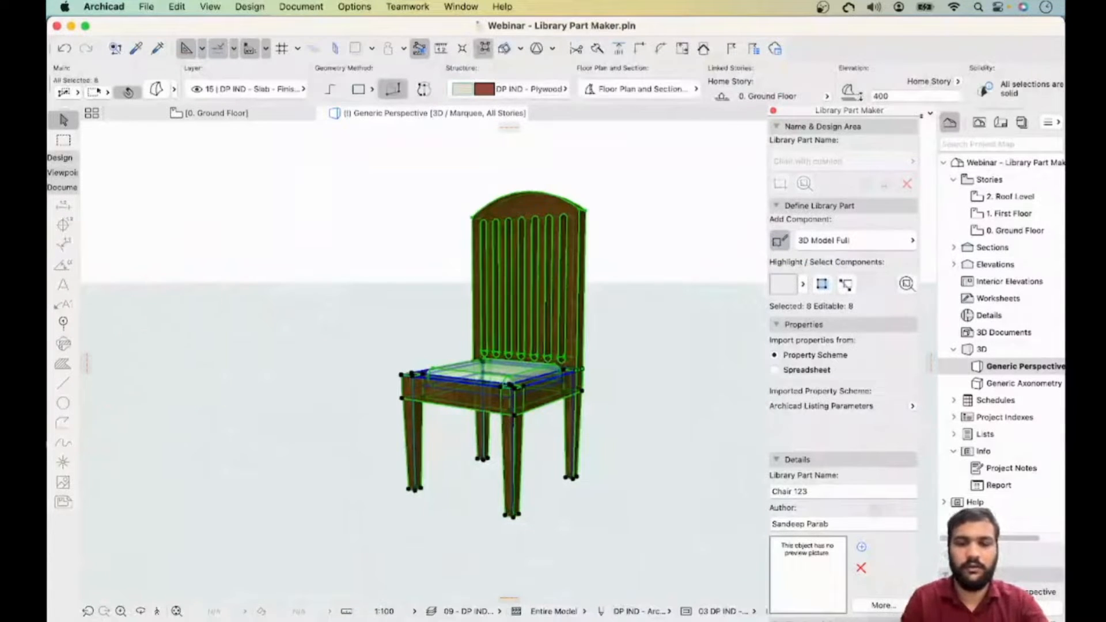
pyautogui.press('Escape')
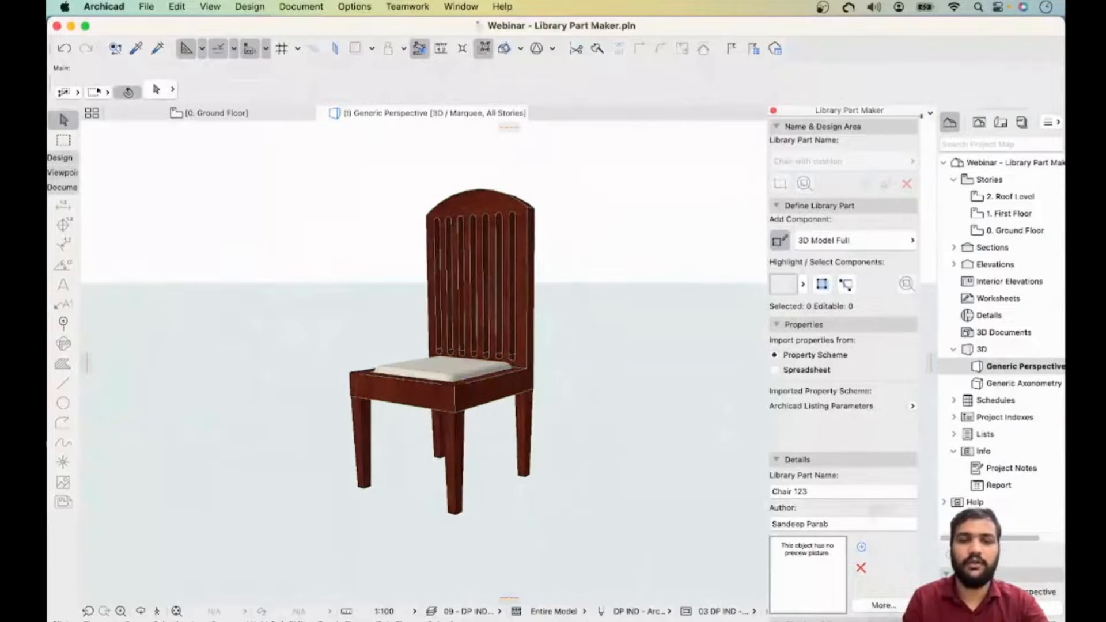
pyautogui.moveTo(444, 358)
pyautogui.keyDown('shift'); pyautogui.mouseDown(button='middle')
pyautogui.moveTo(444, 318)
pyautogui.moveTo(444, 342)
pyautogui.mouseUp(button='middle'); pyautogui.keyUp('shift')
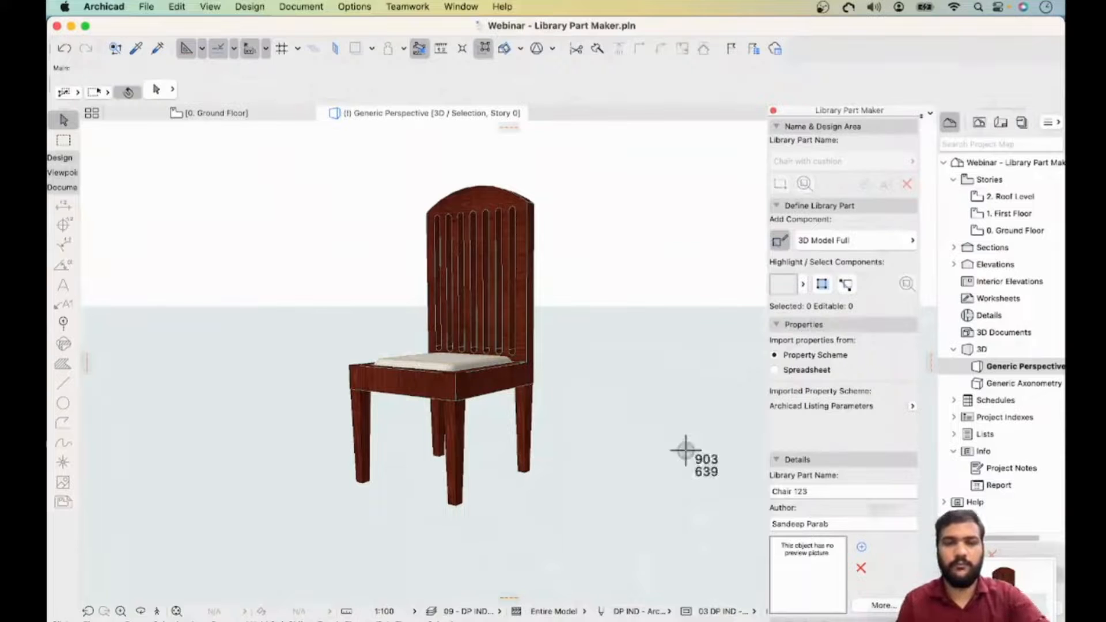
pyautogui.moveTo(263, 155); pyautogui.dragTo(646, 543)
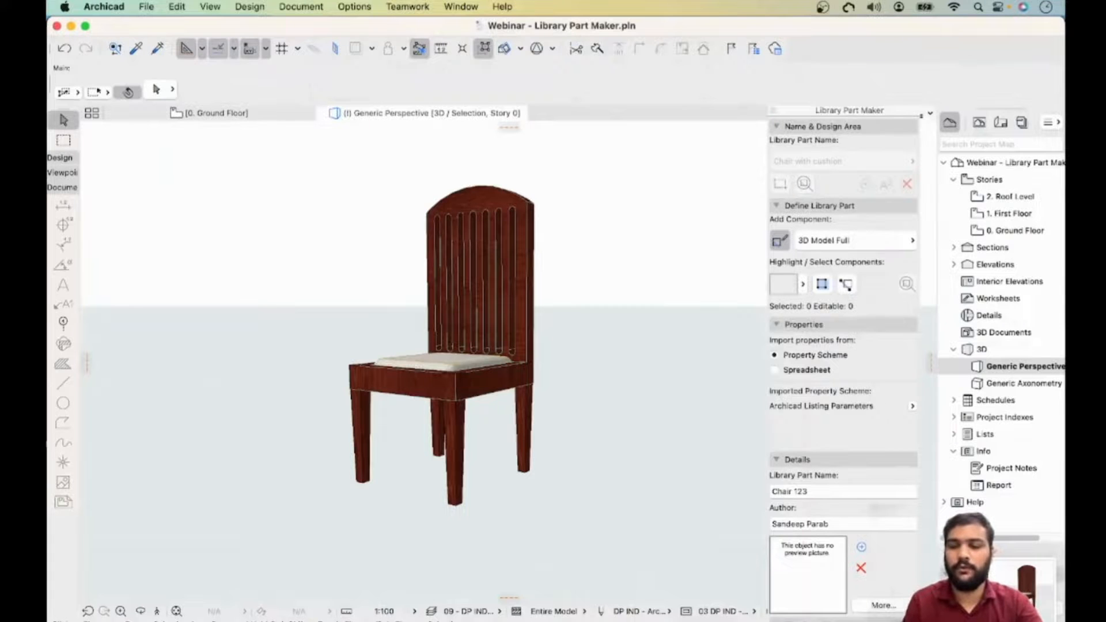
pyautogui.hscroll(3, 931, 294)
# - Set the library part preview picture to the newest chair screenshot from the Desktop
pyautogui.click(862, 547)
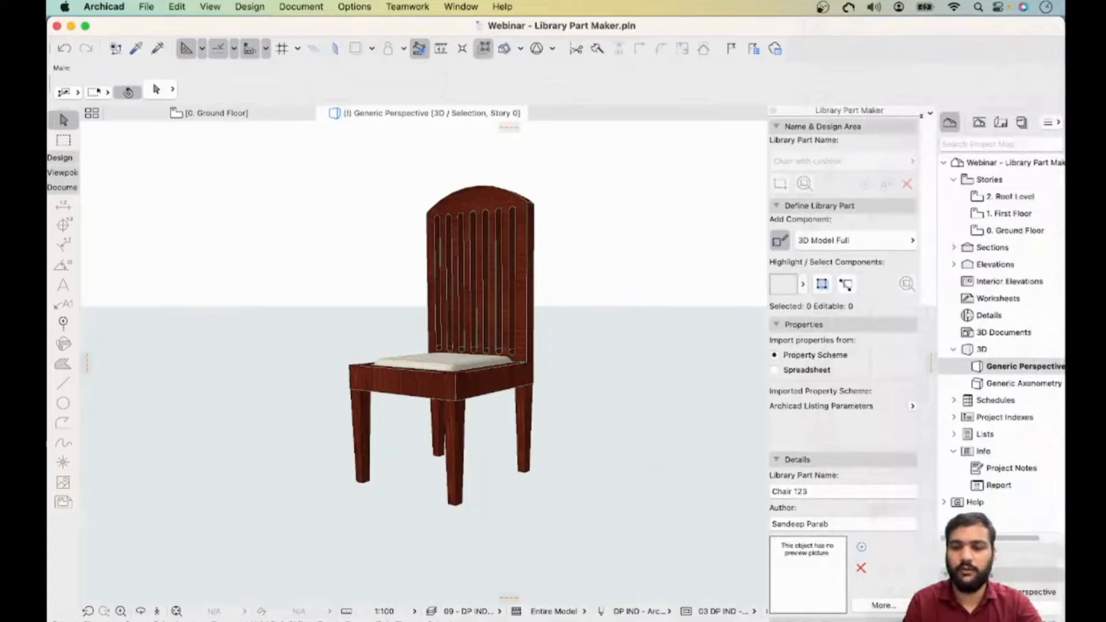
pyautogui.click(862, 547)
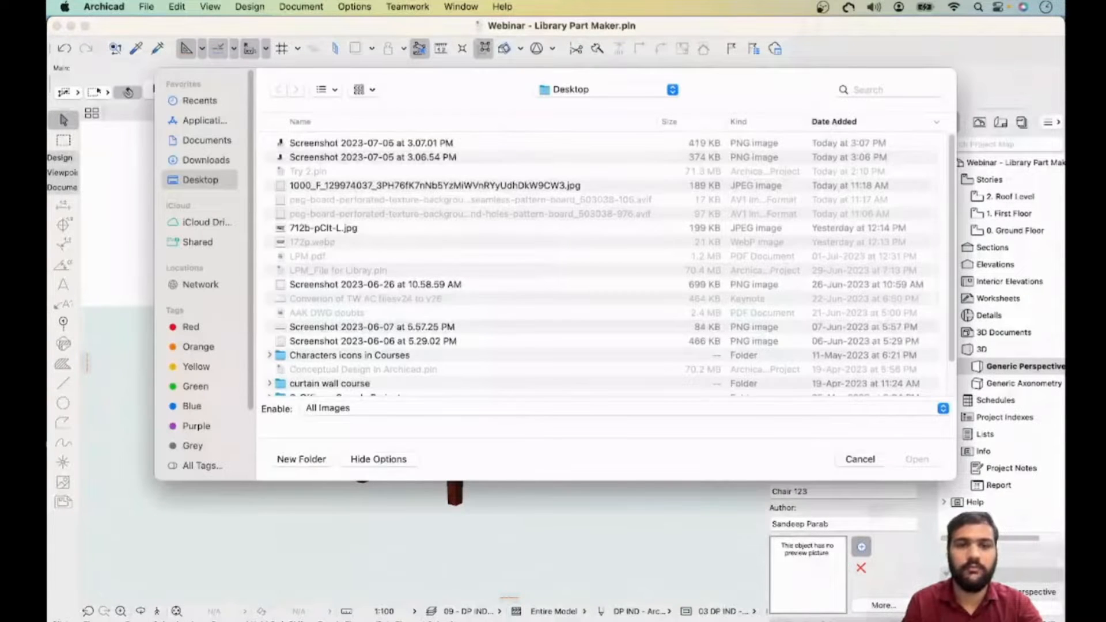
pyautogui.click(372, 143)
pyautogui.press('Return')
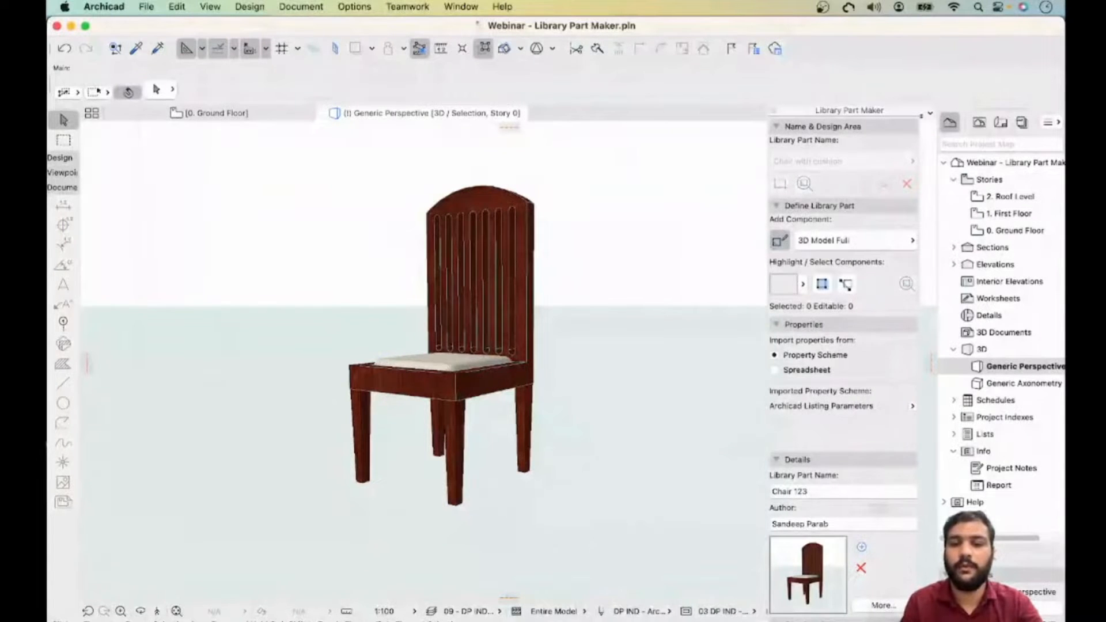
# - Open the Check and Save section and set the library part type to Object
pyautogui.click(883, 605)
pyautogui.click(830, 459)
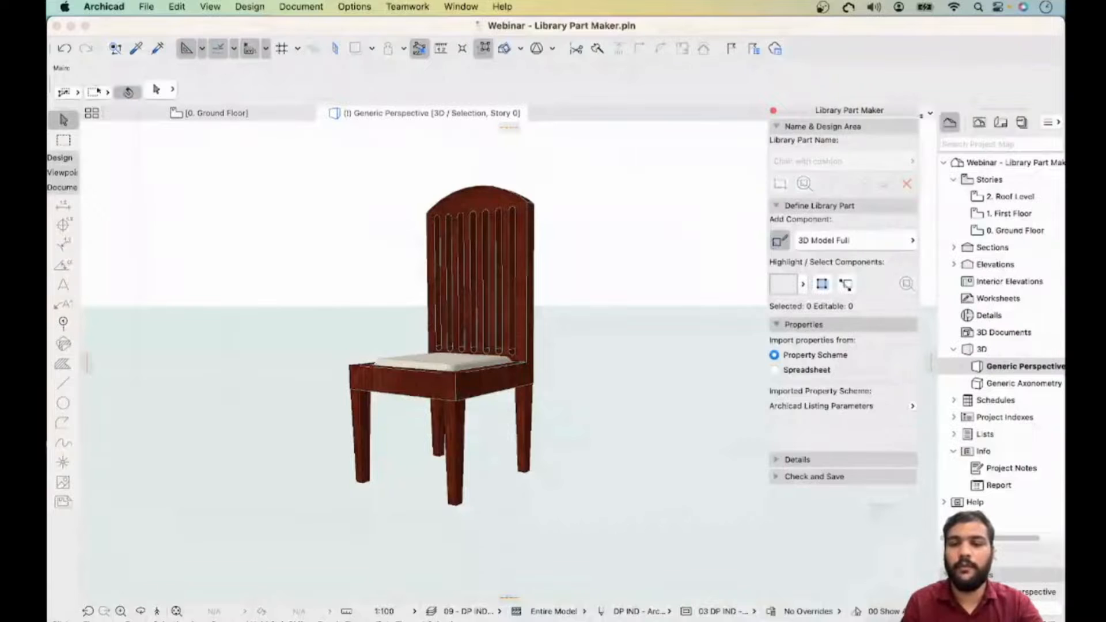
pyautogui.click(803, 324)
pyautogui.click(819, 206)
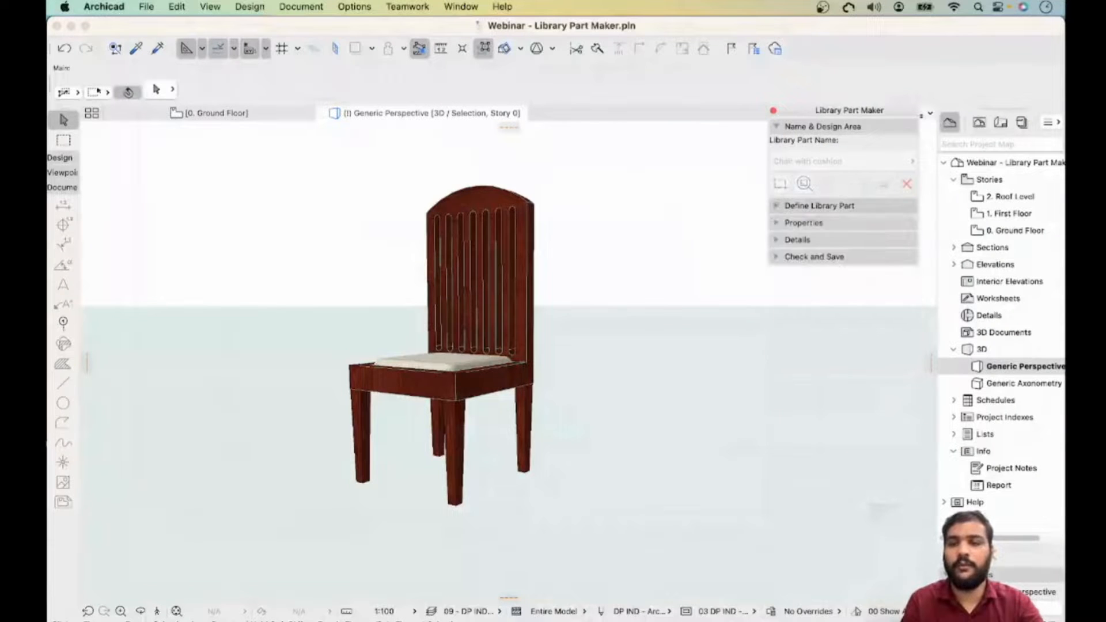
pyautogui.click(798, 240)
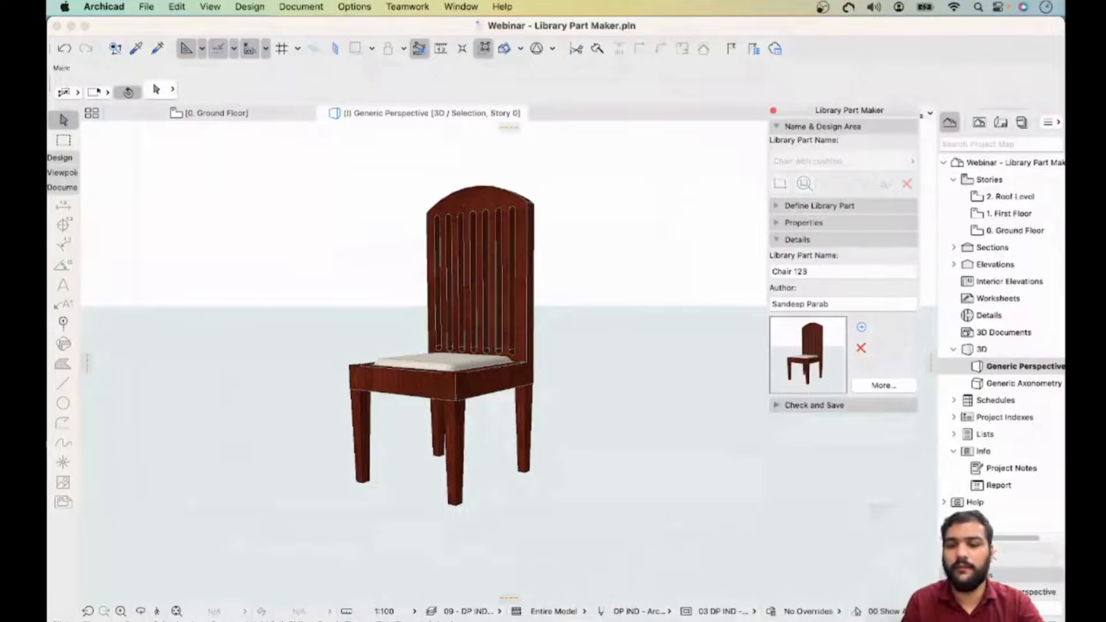
pyautogui.click(814, 405)
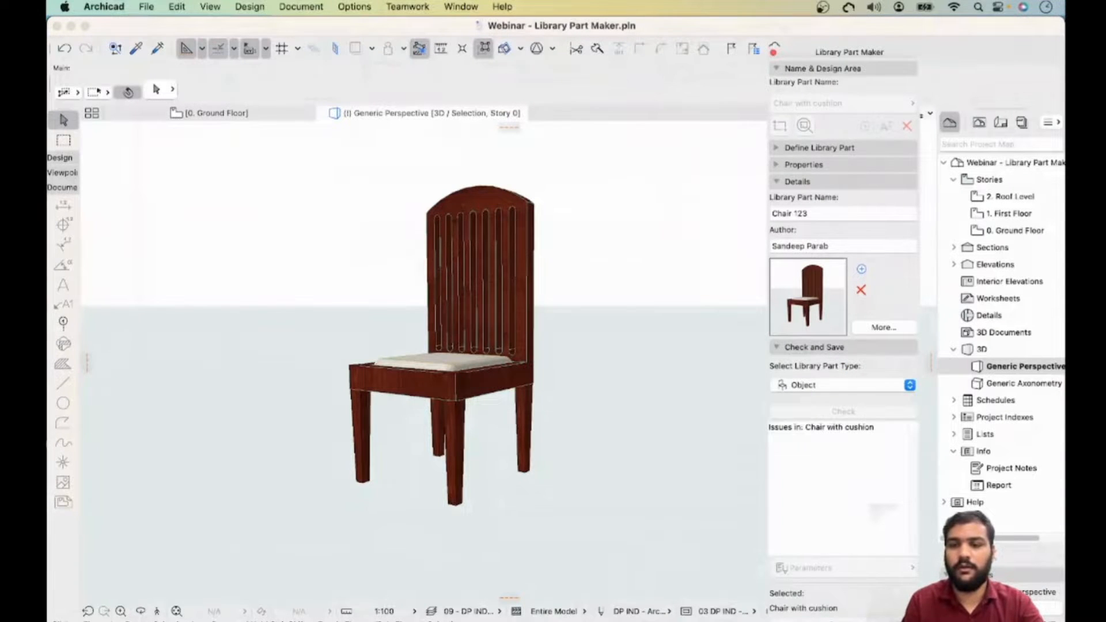
pyautogui.click(843, 385)
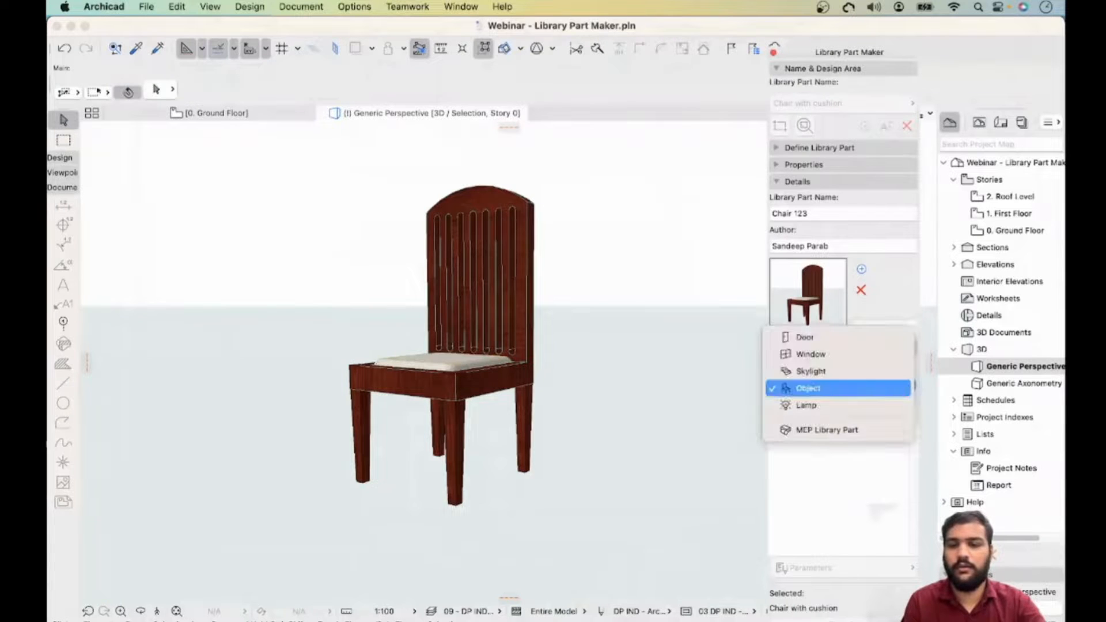
pyautogui.click(838, 389)
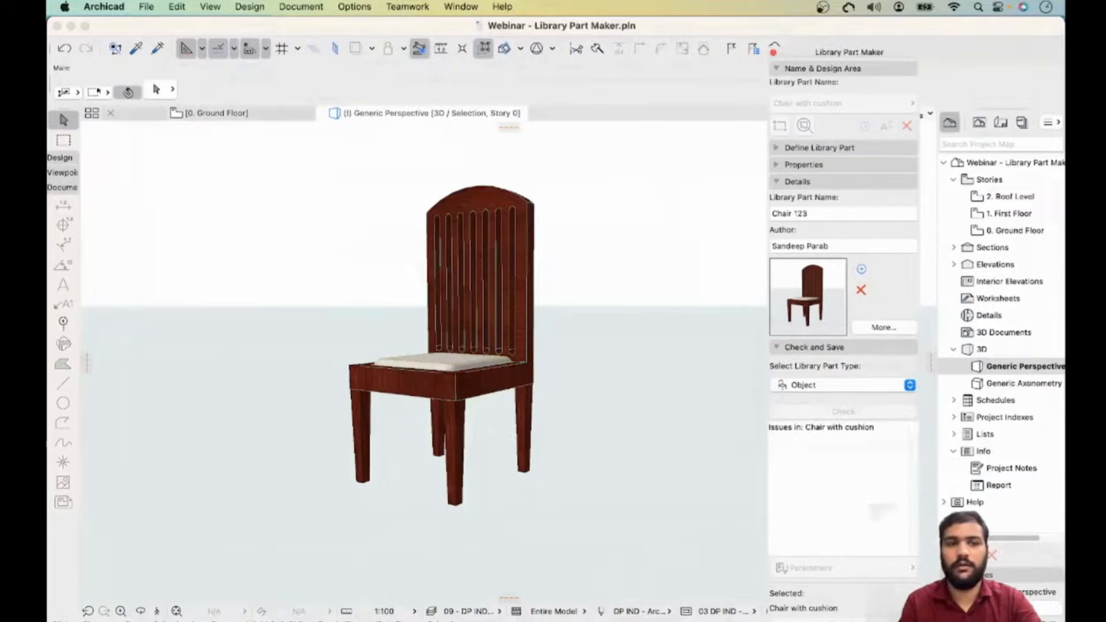
# - Return to the ground floor plan and run the library part check
pyautogui.click(216, 113)
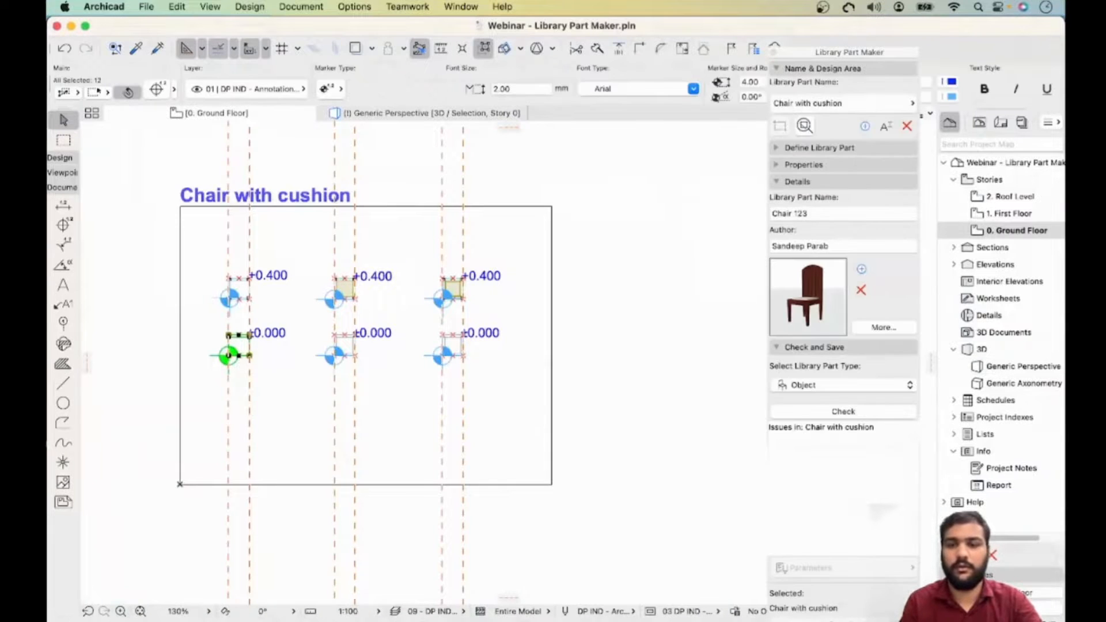
pyautogui.click(844, 412)
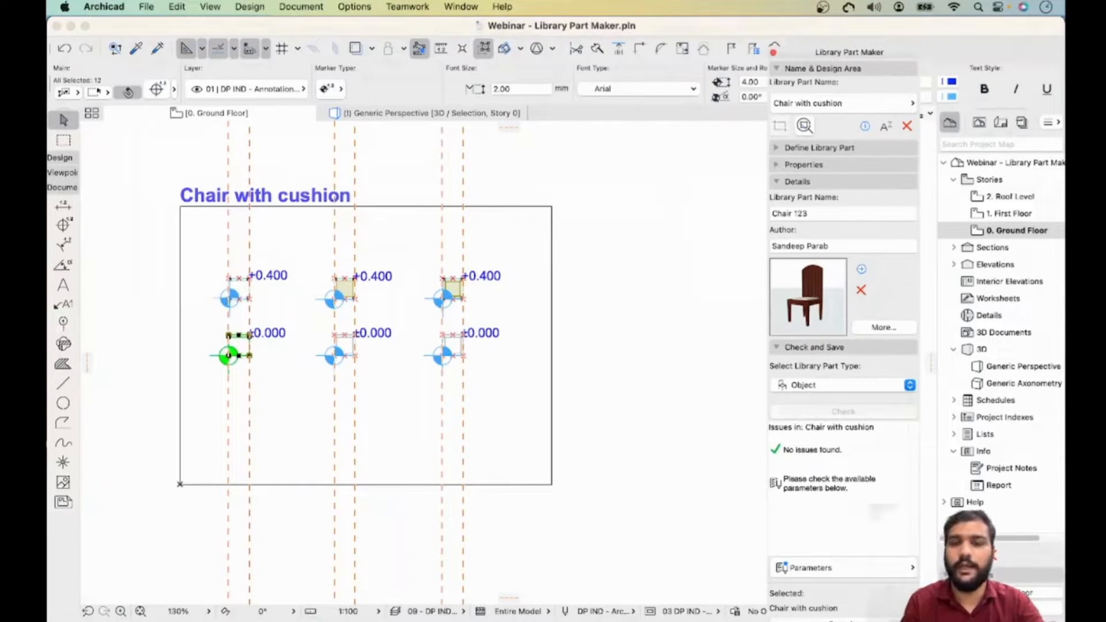
pyautogui.press('Escape')
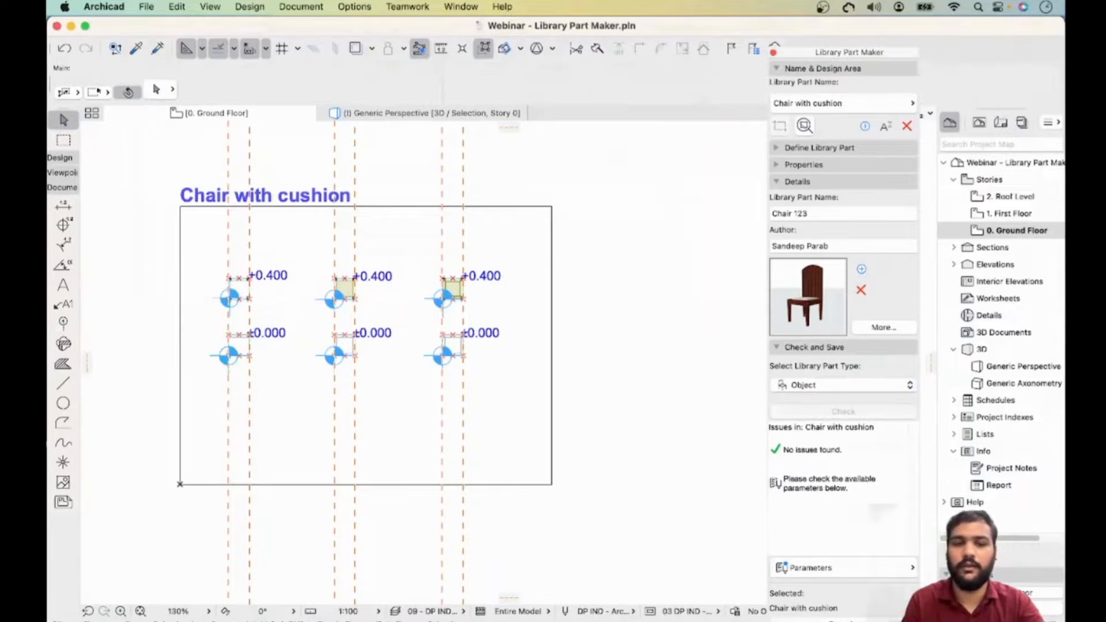
# - Select all the chair's plan components and open the library part parameters to review them
pyautogui.moveTo(519, 258); pyautogui.dragTo(208, 402)
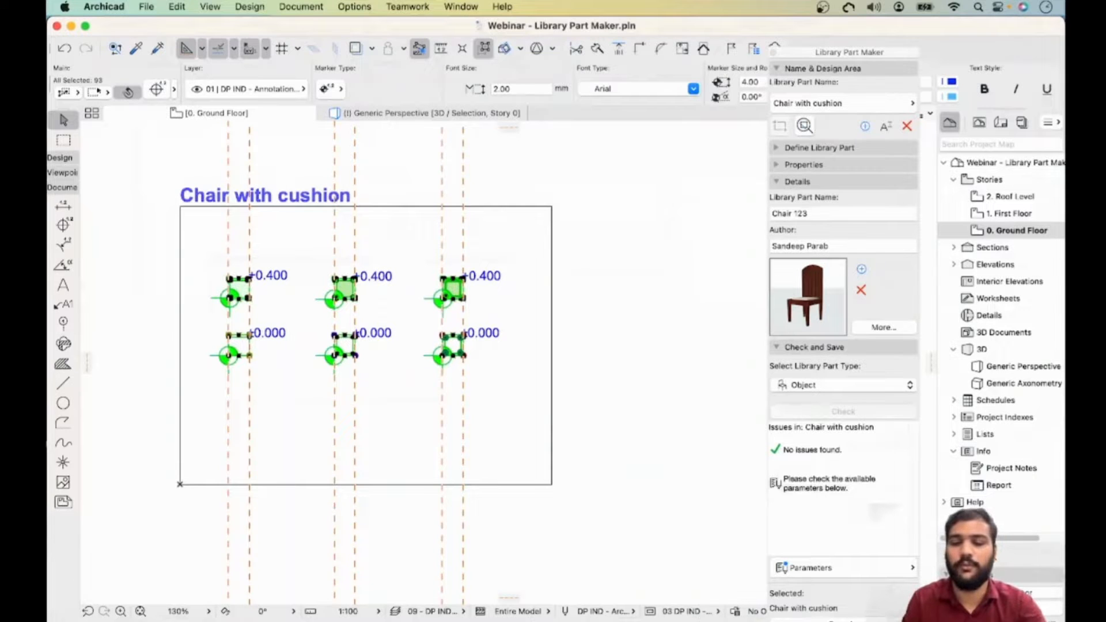
pyautogui.click(844, 568)
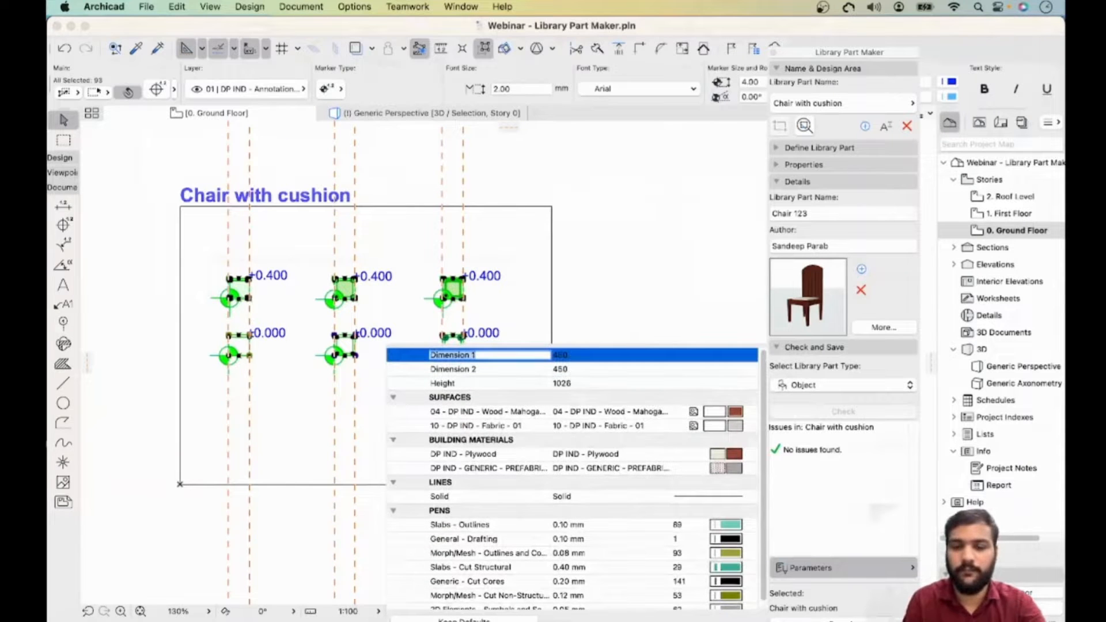
pyautogui.press('Escape')
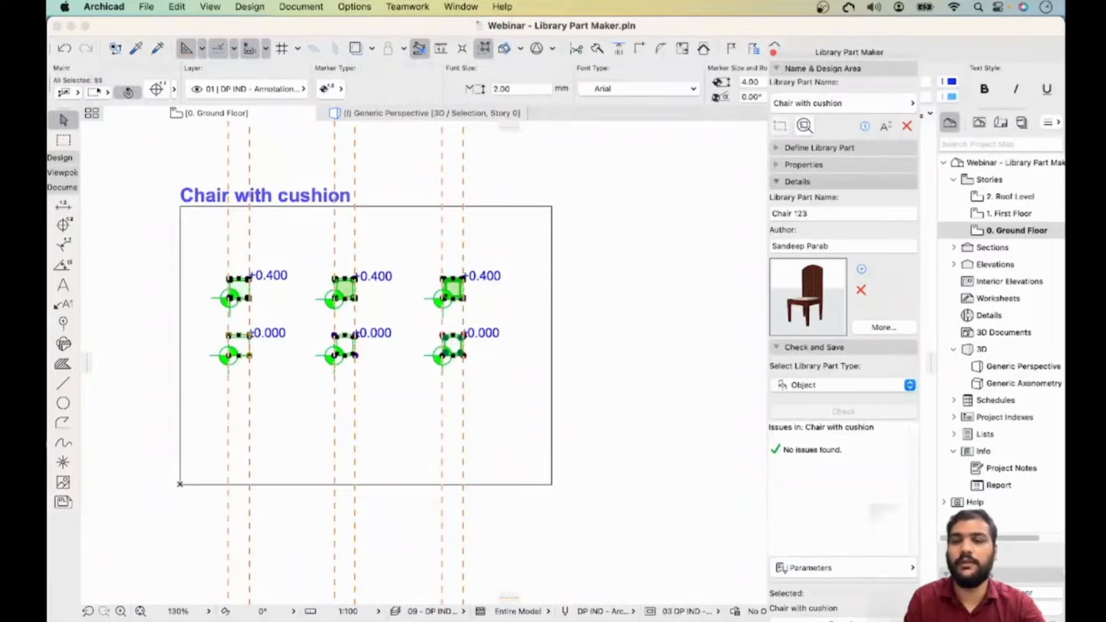
# - Save the library part to the Embedded Library under the name Chair 12
pyautogui.click(798, 181)
pyautogui.click(843, 476)
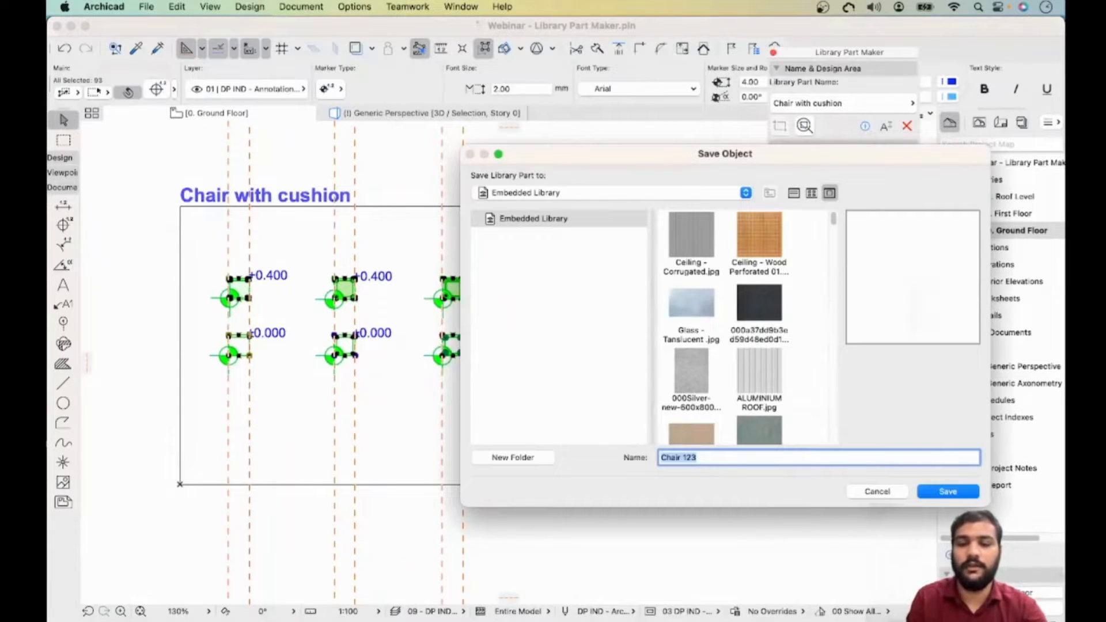
pyautogui.press('Right')
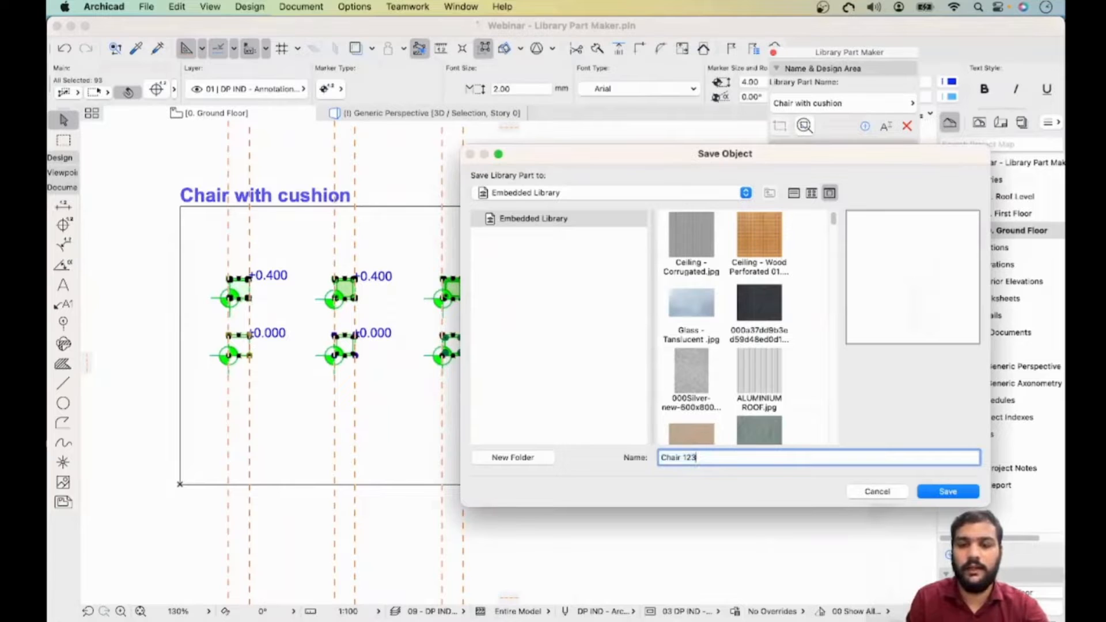
pyautogui.hotkey('alt', 'shift', 'Left')
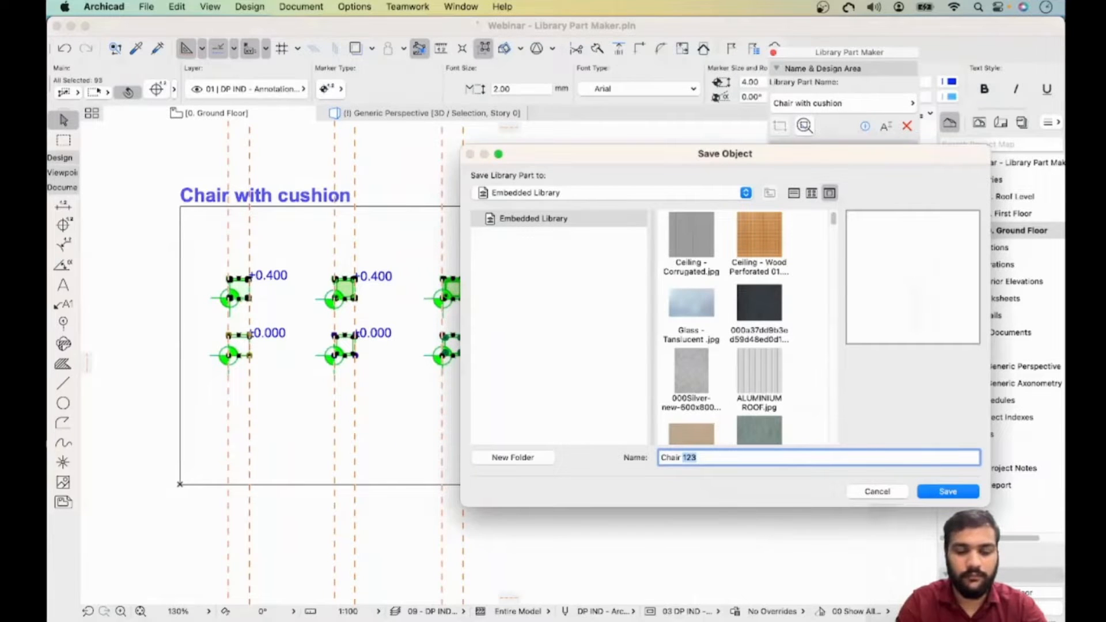
pyautogui.press('BackSpace')
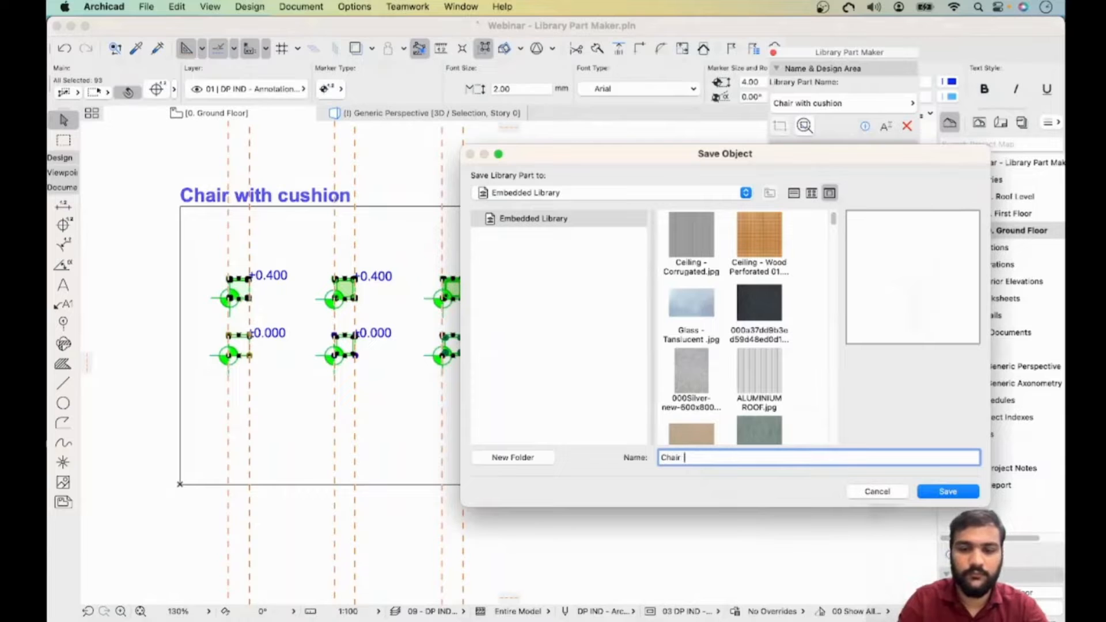
pyautogui.write('12')
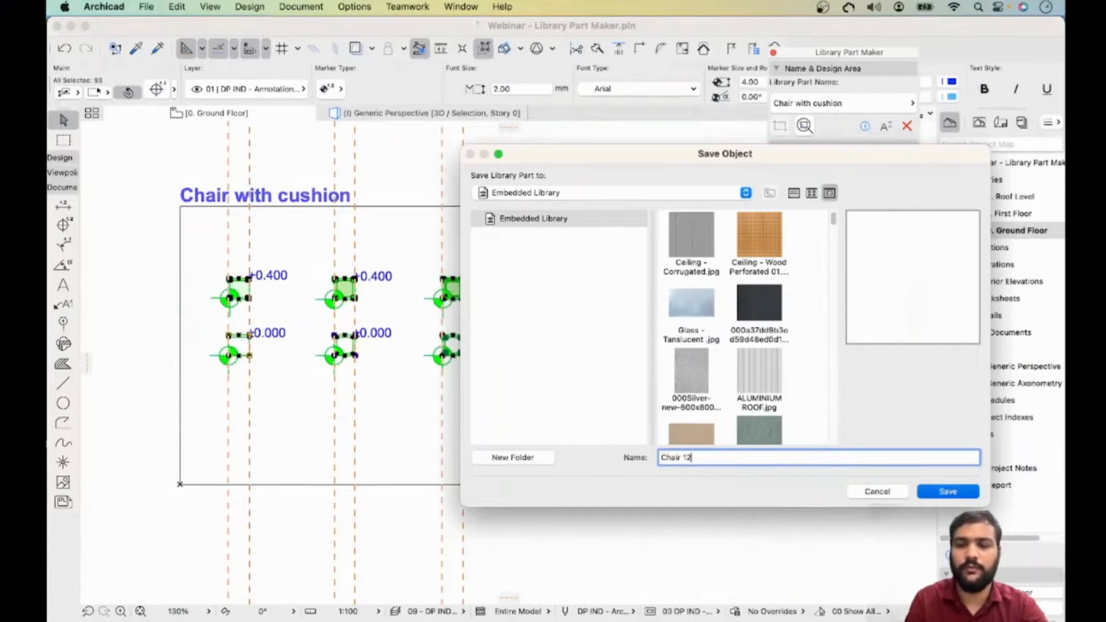
pyautogui.press('Return')
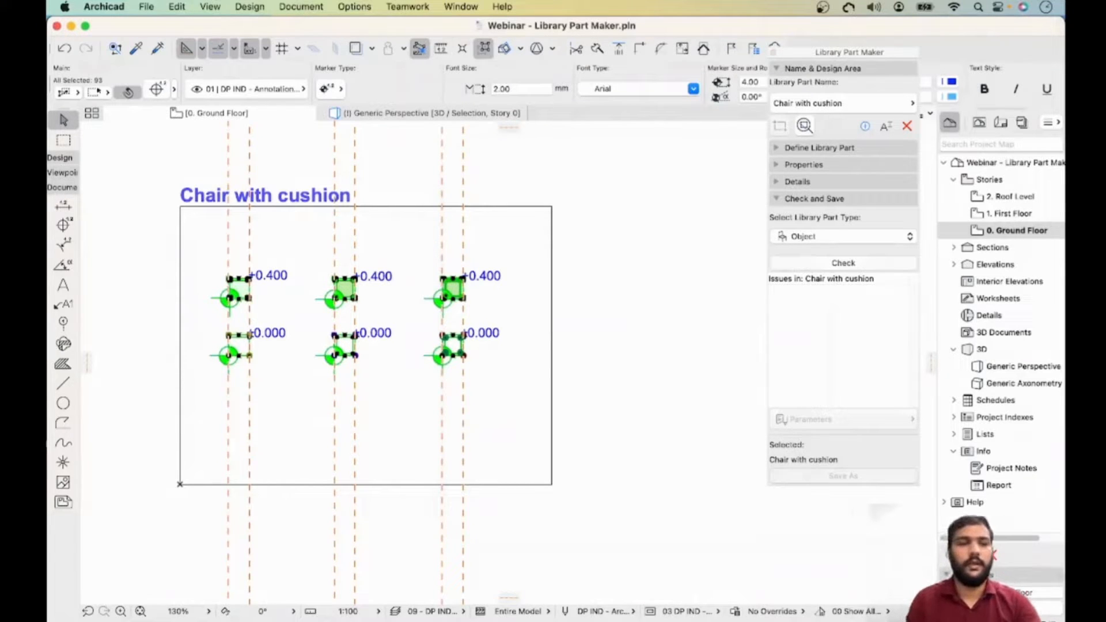
# - Pick Chair 12 as the Object tool default, reviewing its previews, and place it on the floor plan
pyautogui.click(60, 158)
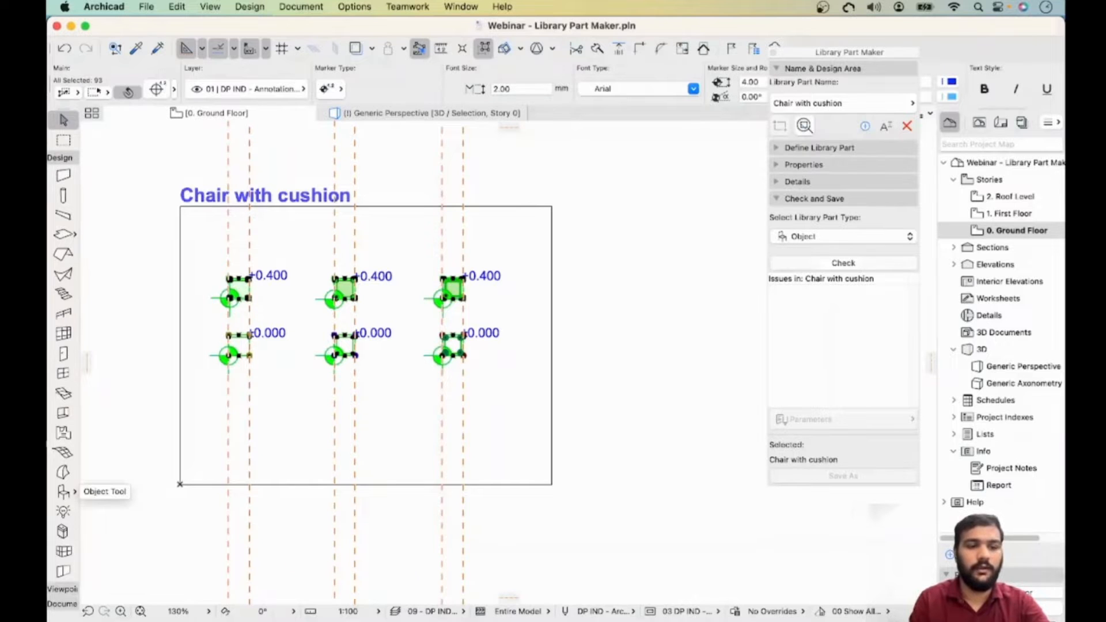
pyautogui.doubleClick(64, 491)
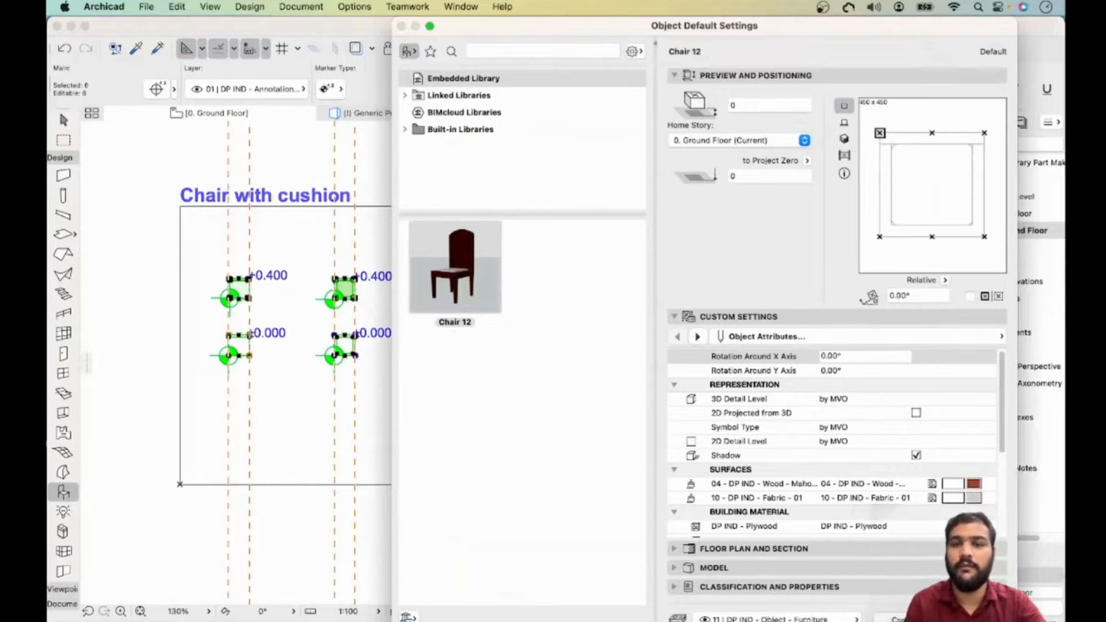
pyautogui.click(844, 139)
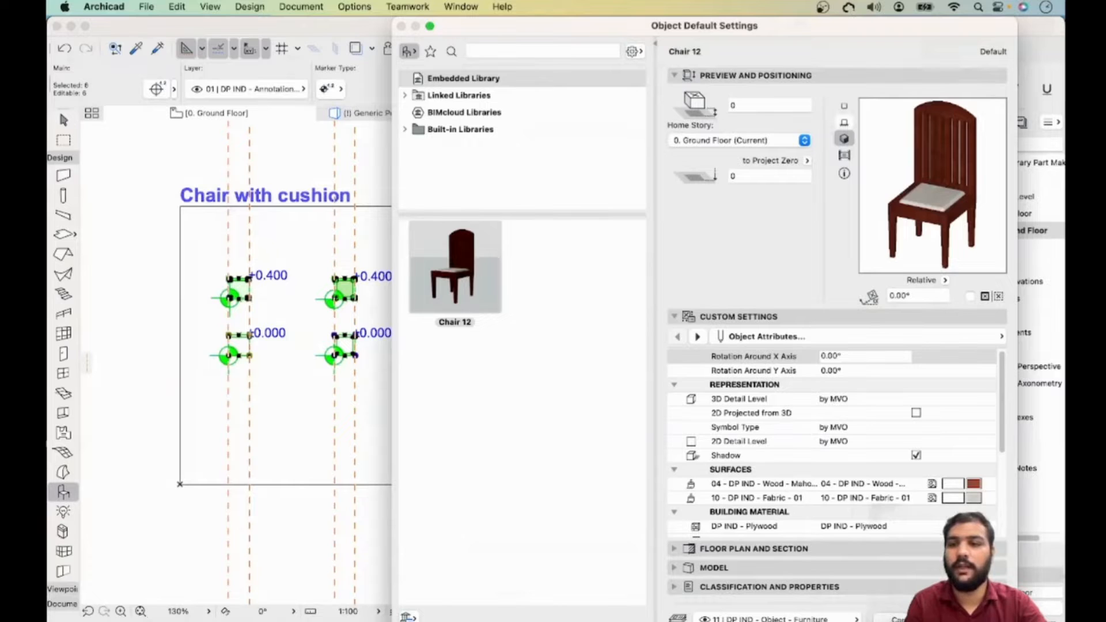
pyautogui.click(844, 122)
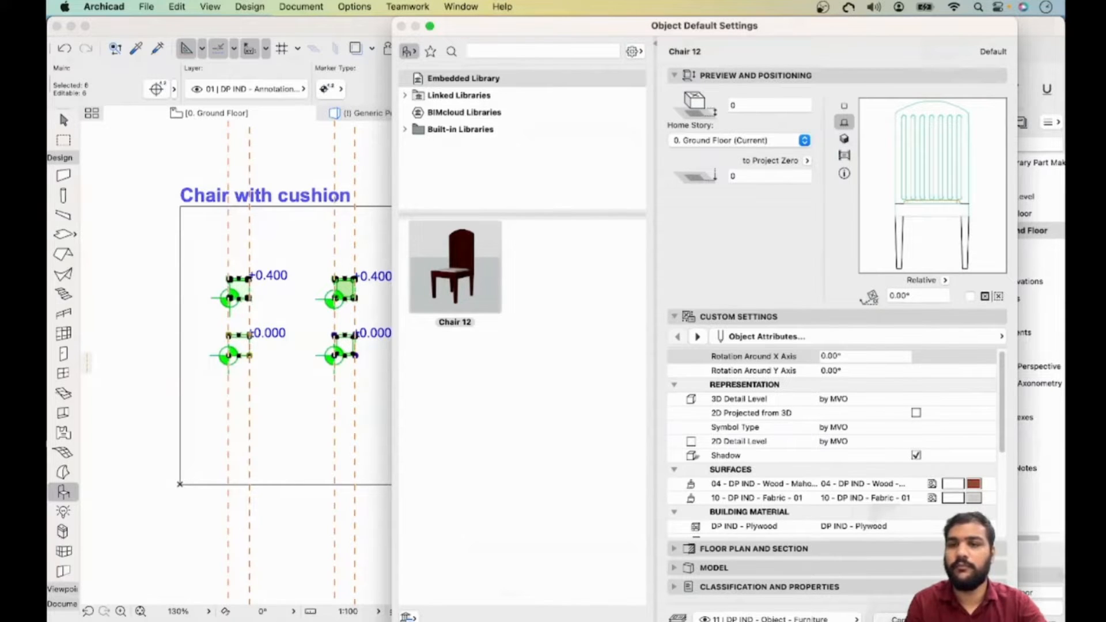
pyautogui.click(844, 155)
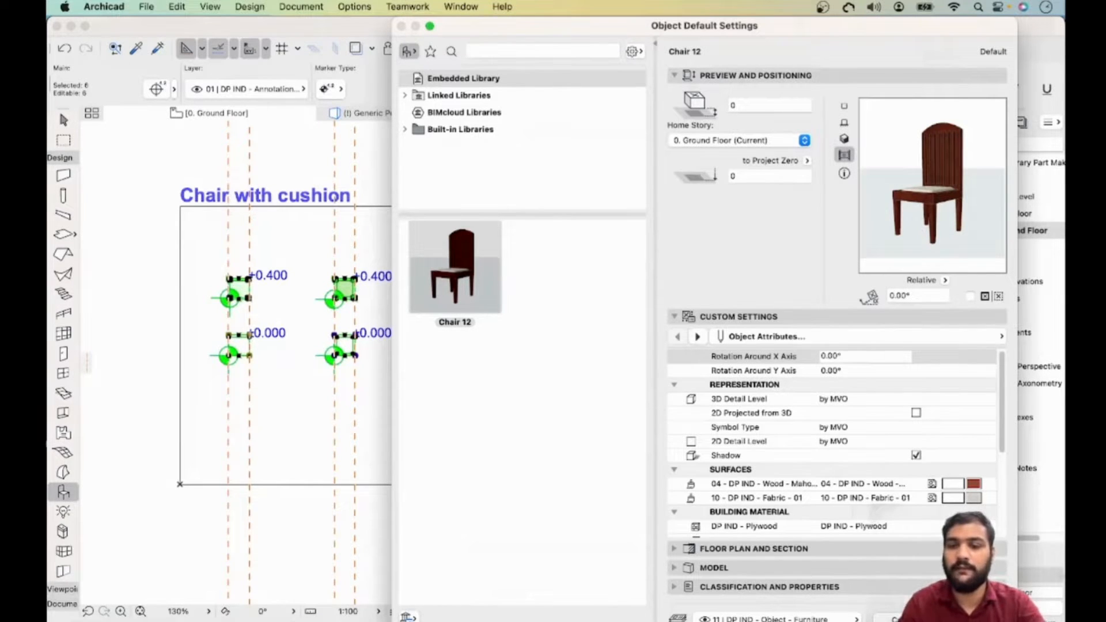
pyautogui.scroll(-5, 833, 444)
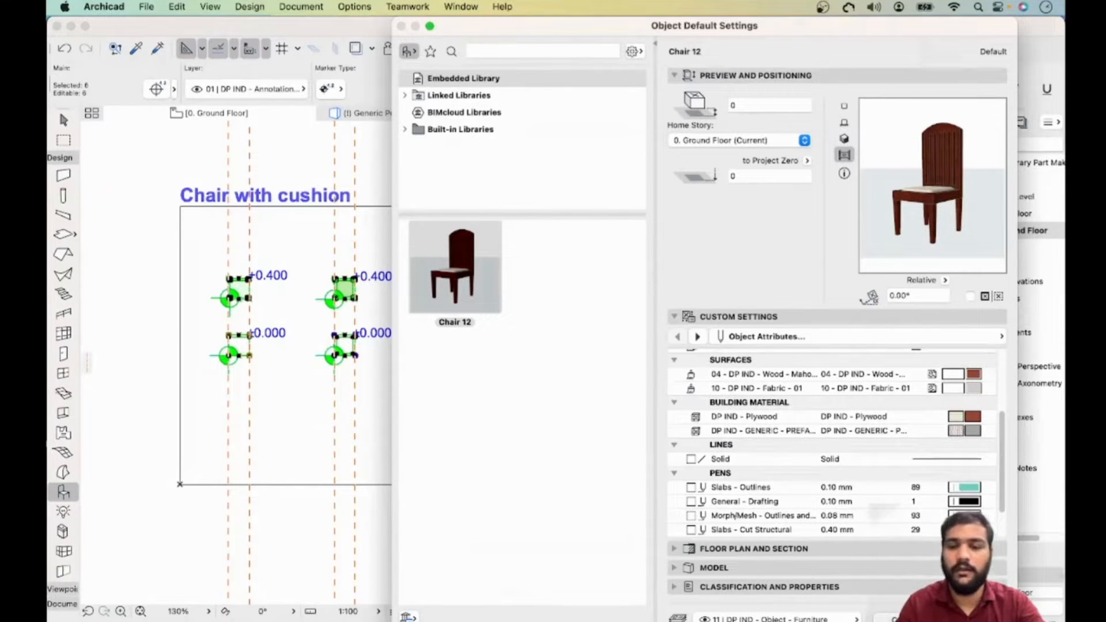
pyautogui.scroll(-3, 752, 440)
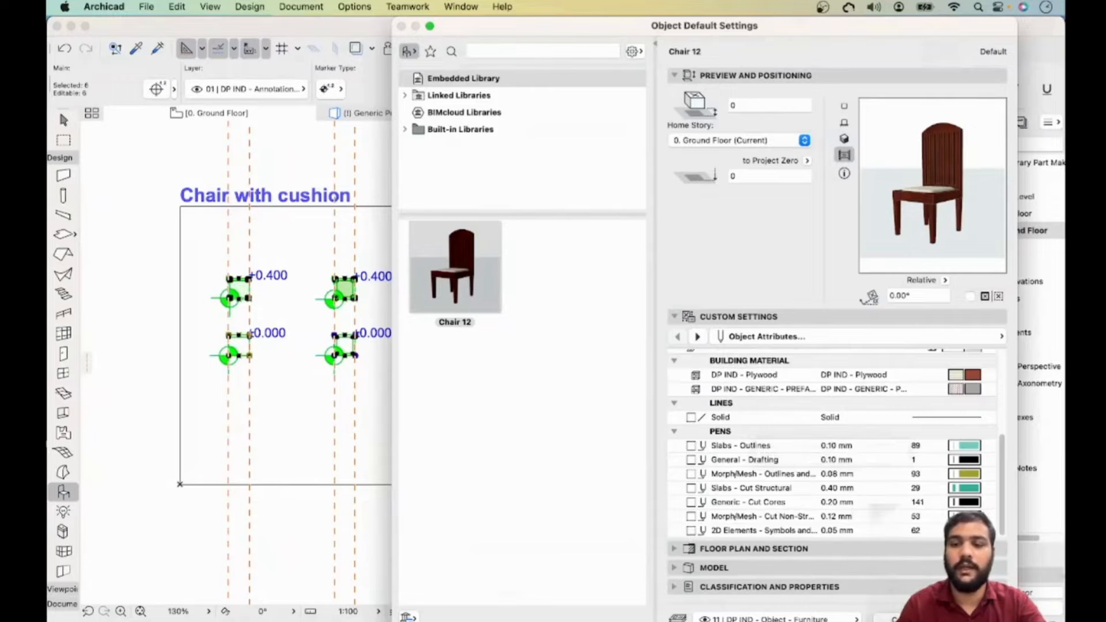
pyautogui.press('Return')
pyautogui.click(589, 339)
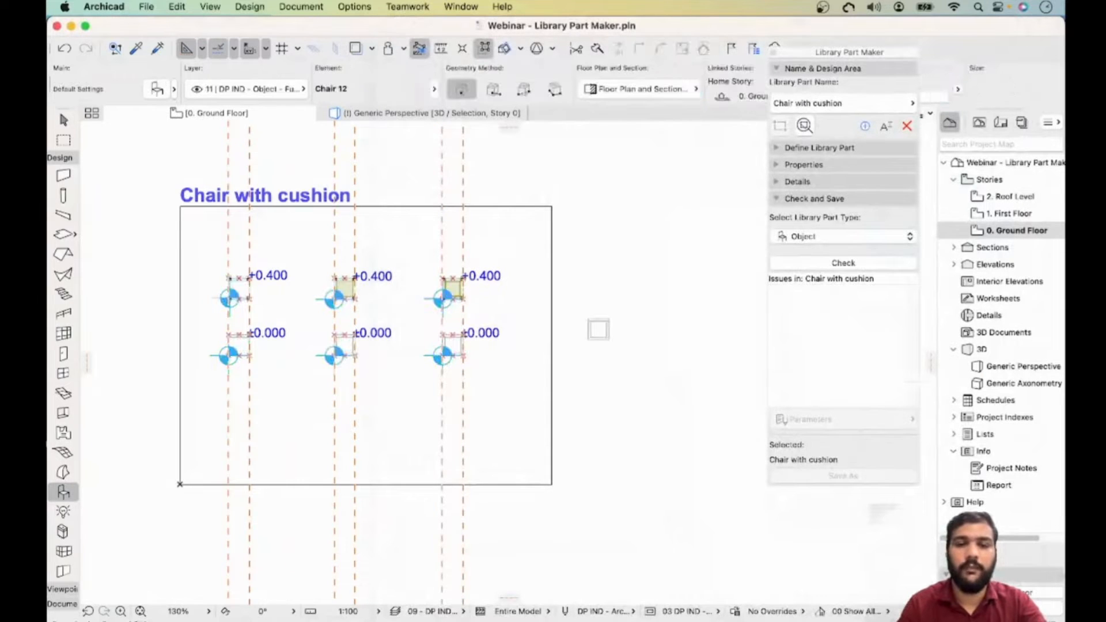
pyautogui.press('Escape')
# - Draw a marquee around the placed chair and show the marquee area in the 3D window
pyautogui.scroll(10, 595, 326)
pyautogui.scroll(-2, 595, 326)
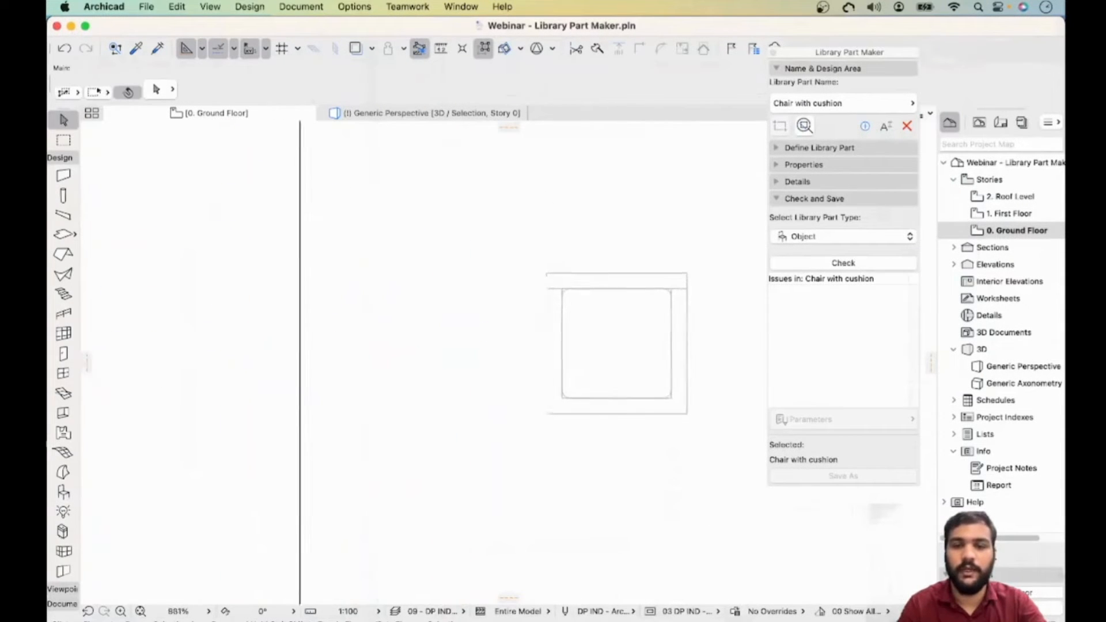
pyautogui.moveTo(595, 326); pyautogui.dragTo(474, 324, button='middle')
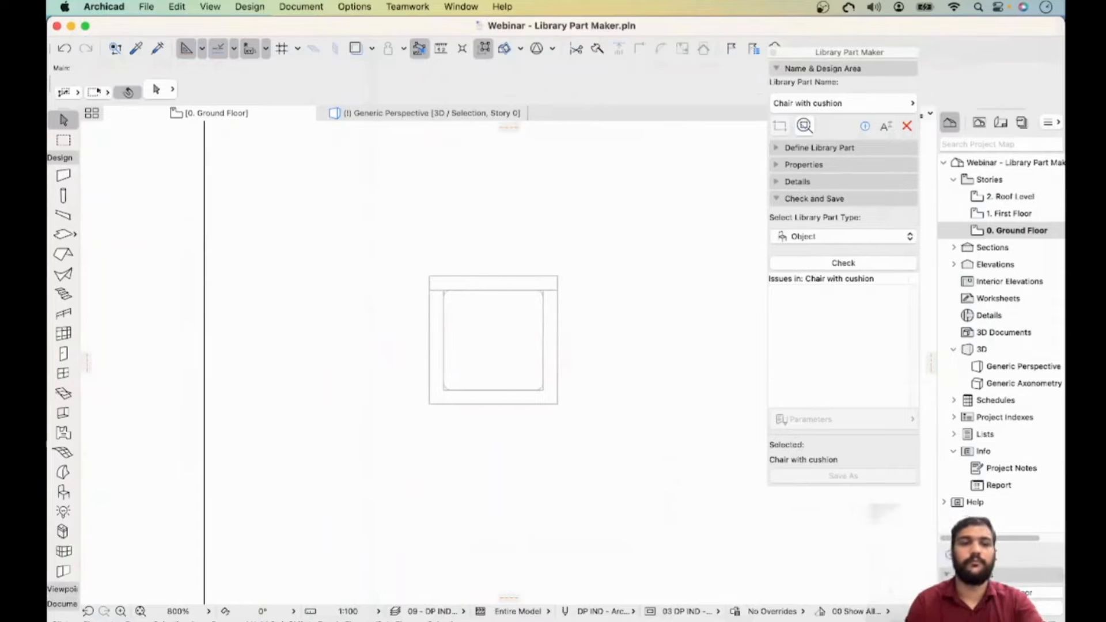
pyautogui.click(64, 141)
pyautogui.click(353, 233)
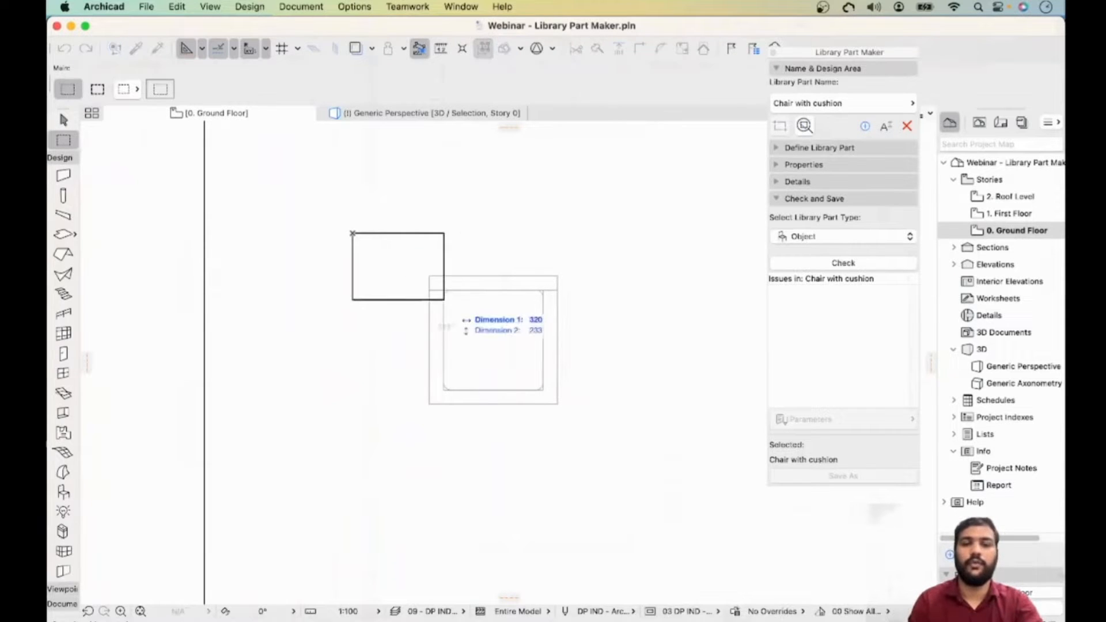
pyautogui.click(674, 480)
pyautogui.rightClick(671, 449)
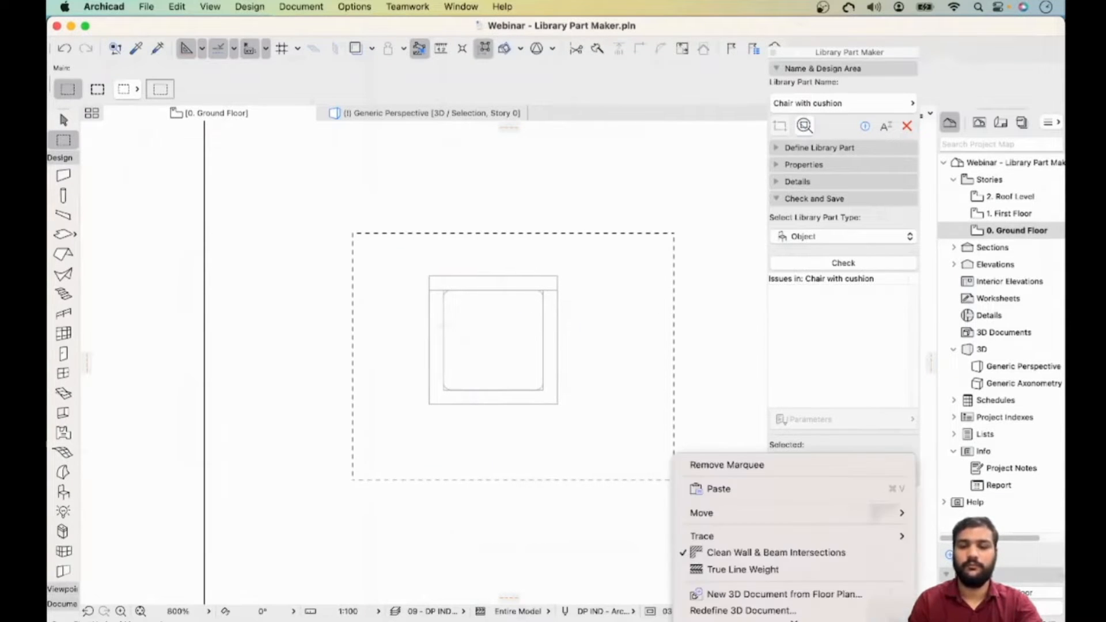
pyautogui.click(743, 579)
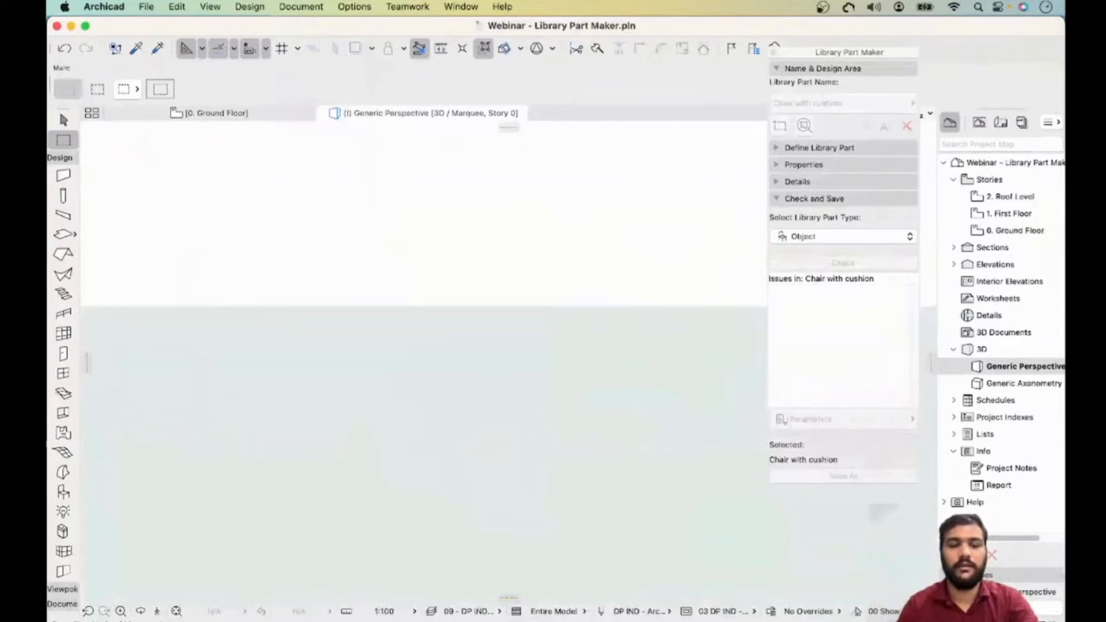
pyautogui.keyDown('shift'); pyautogui.moveTo(556, 377); pyautogui.dragTo(466, 421, button='middle'); pyautogui.keyUp('shift')
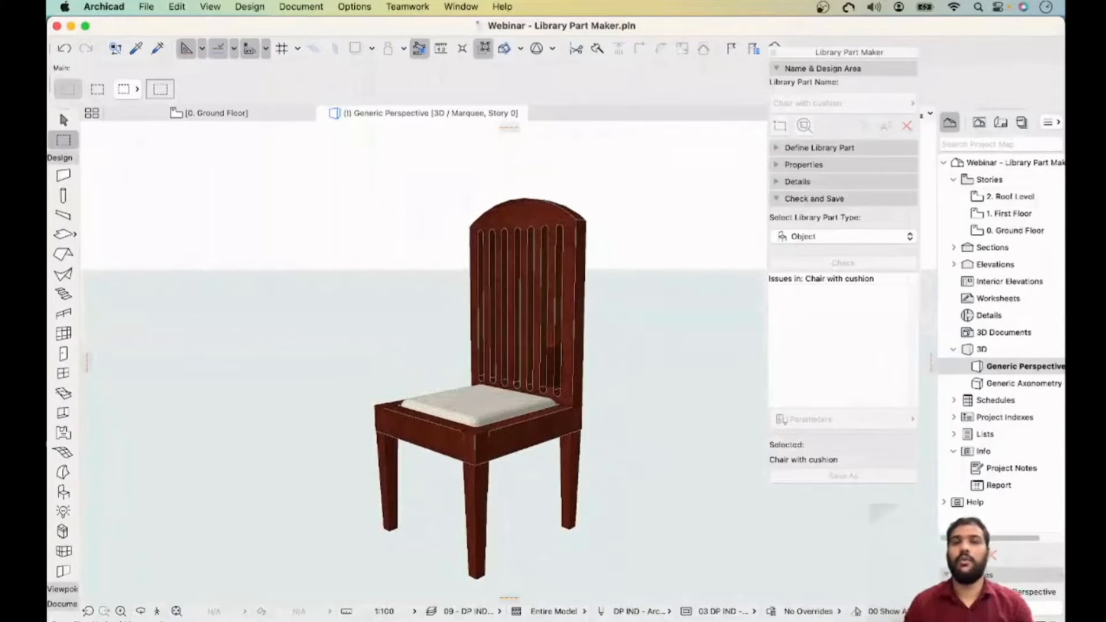
pyautogui.press('Escape')
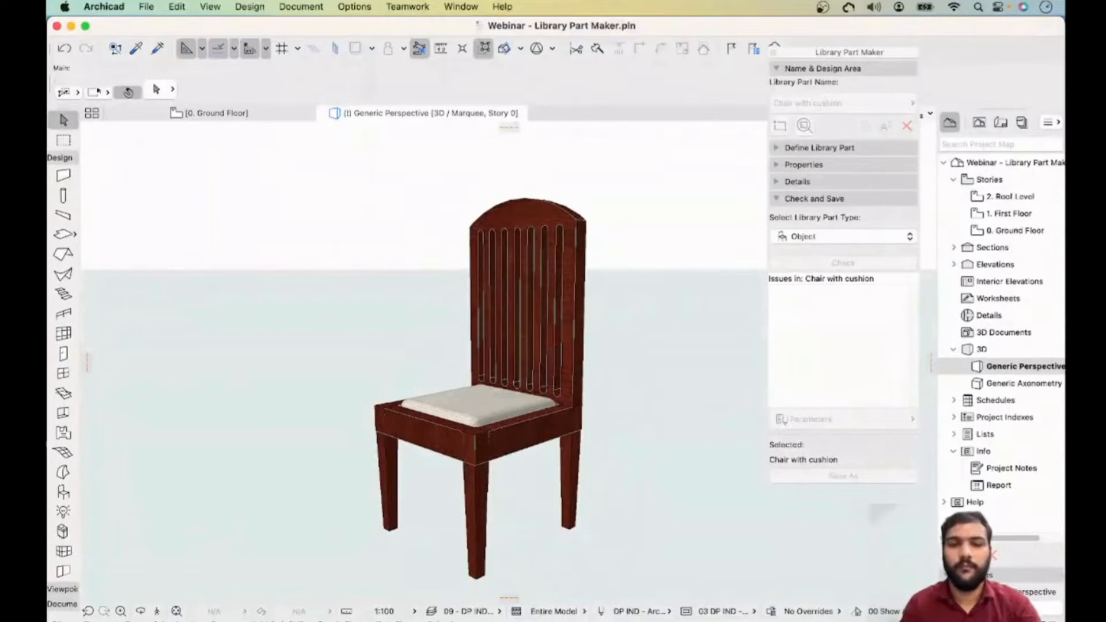
# - Set the placed chair's 3D detail level to Simplified in its object settings
pyautogui.click(556, 209)
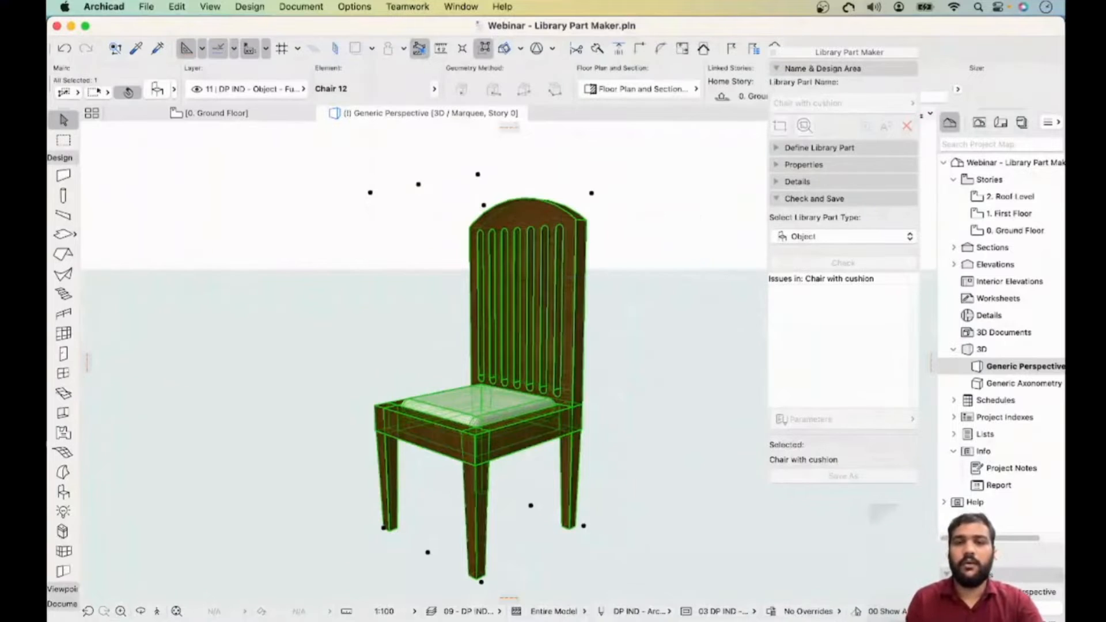
pyautogui.scroll(-7, 522, 254)
pyautogui.moveTo(521, 254); pyautogui.dragTo(438, 247, button='middle')
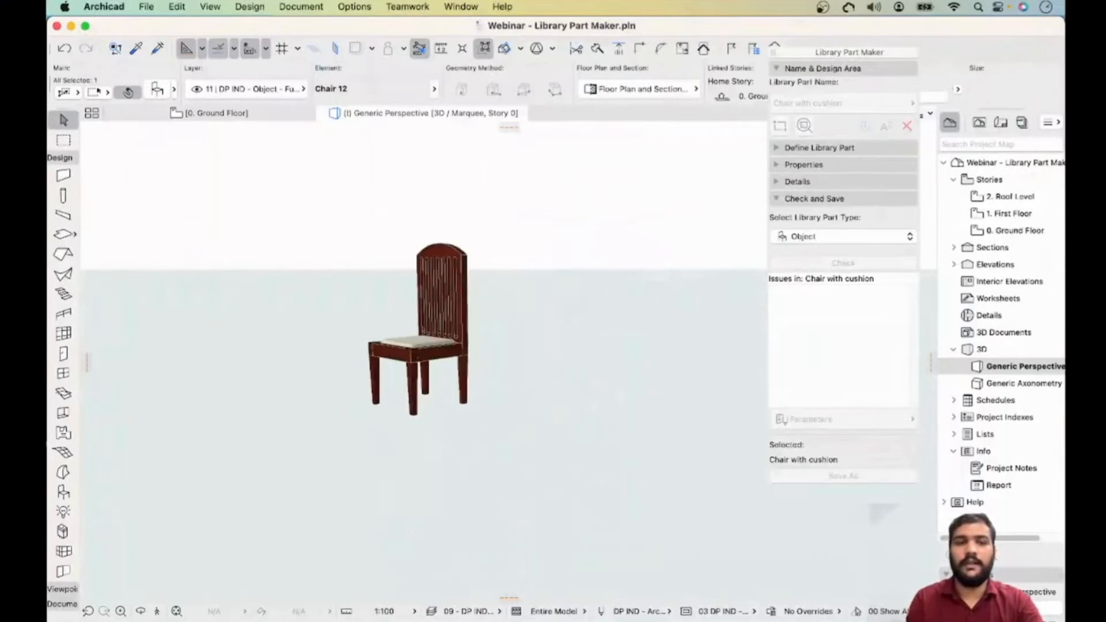
pyautogui.press('super+t')
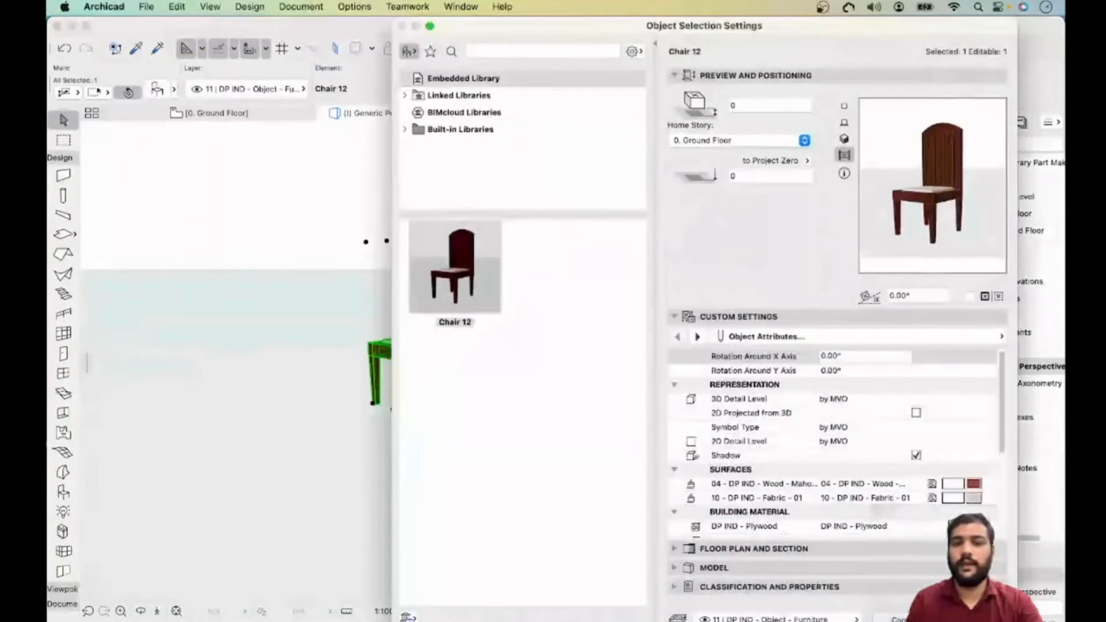
pyautogui.click(693, 399)
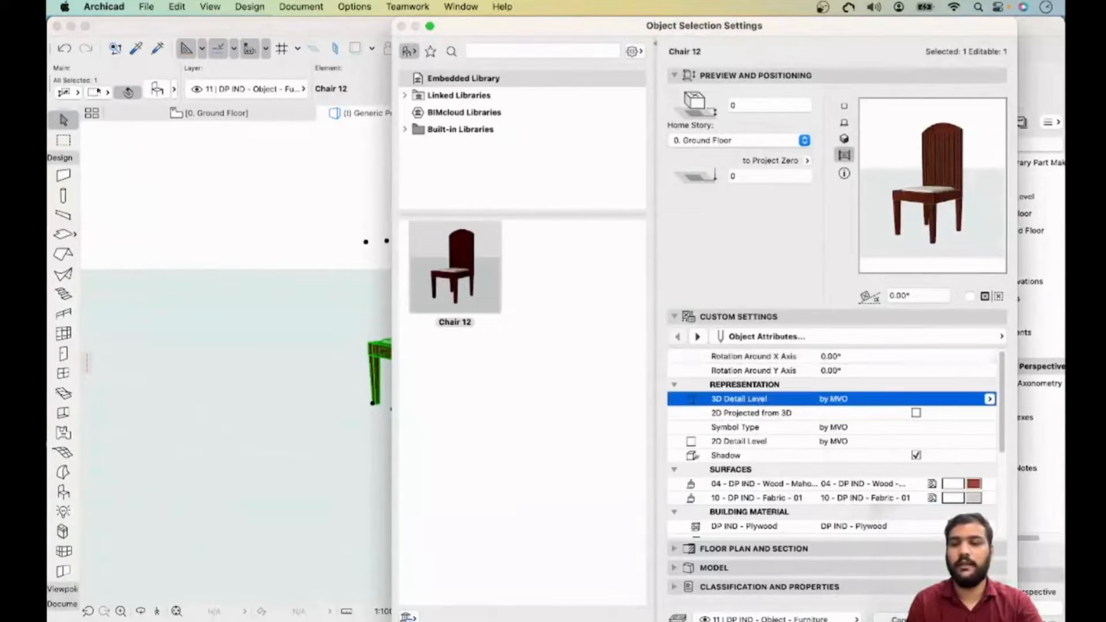
pyautogui.click(990, 399)
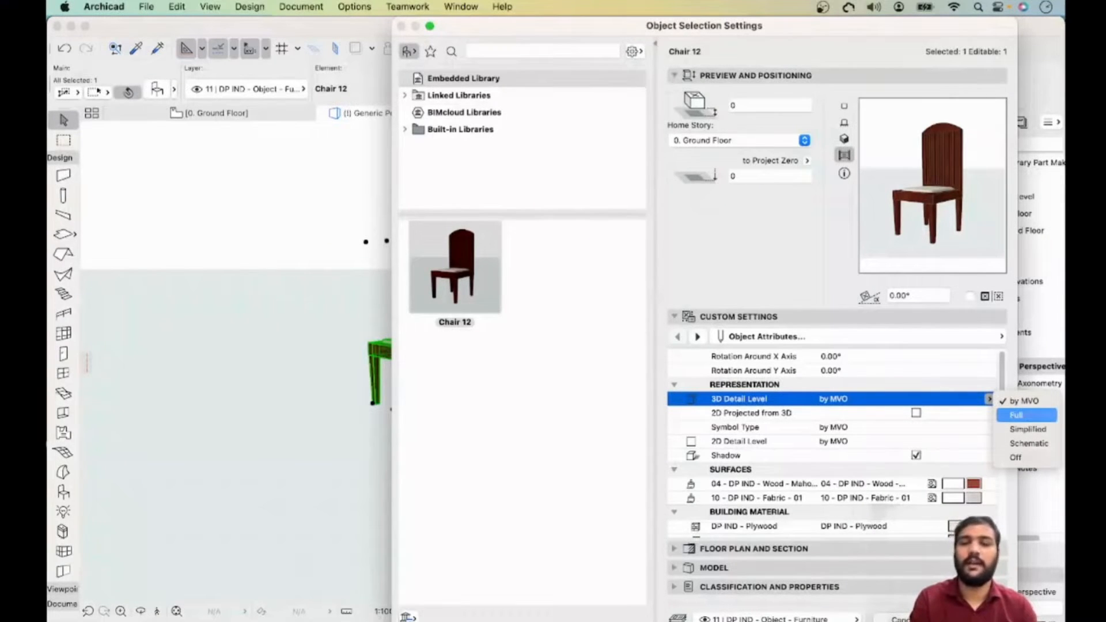
pyautogui.click(1027, 429)
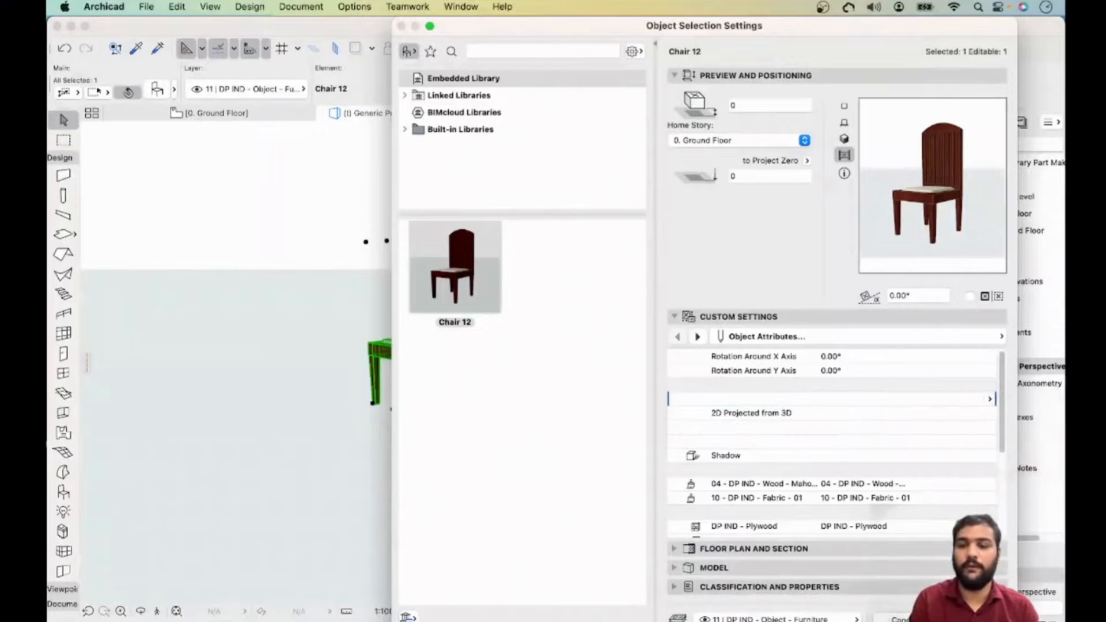
pyautogui.press('Return')
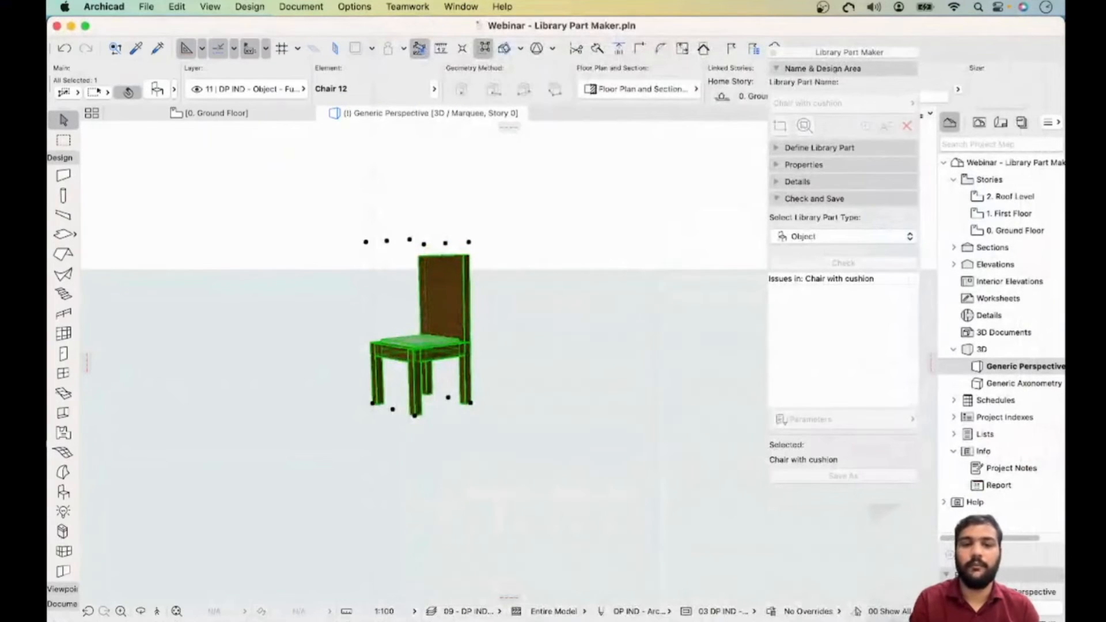
pyautogui.press('Escape')
pyautogui.scroll(5, 447, 291)
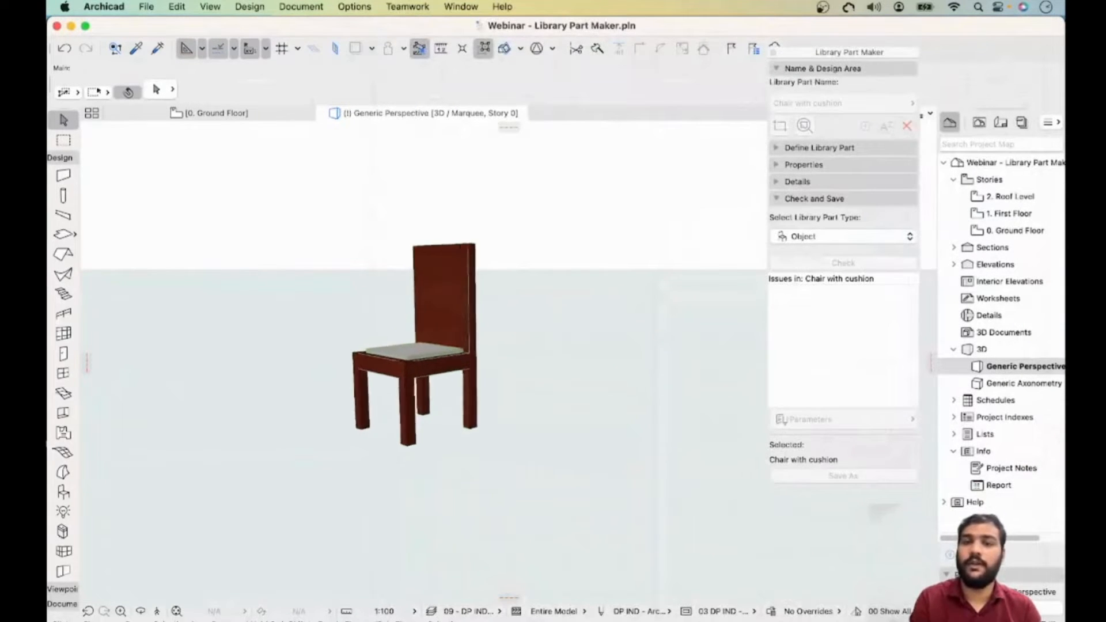
# - Set the placed chair's 3D detail level to Schematic in its object settings
pyautogui.click(450, 234)
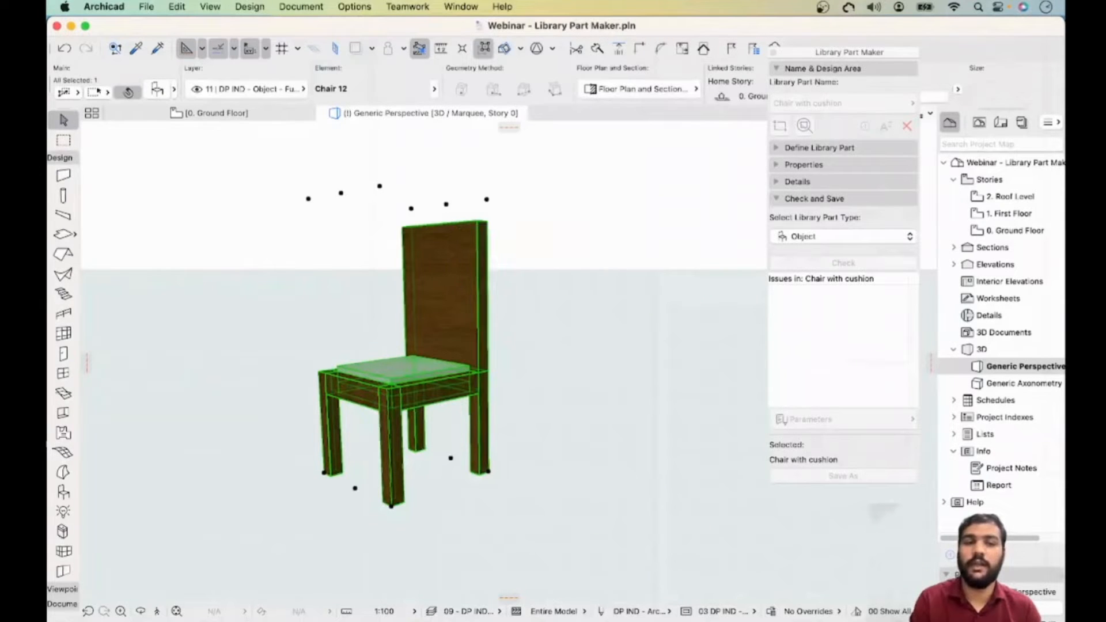
pyautogui.click(157, 90)
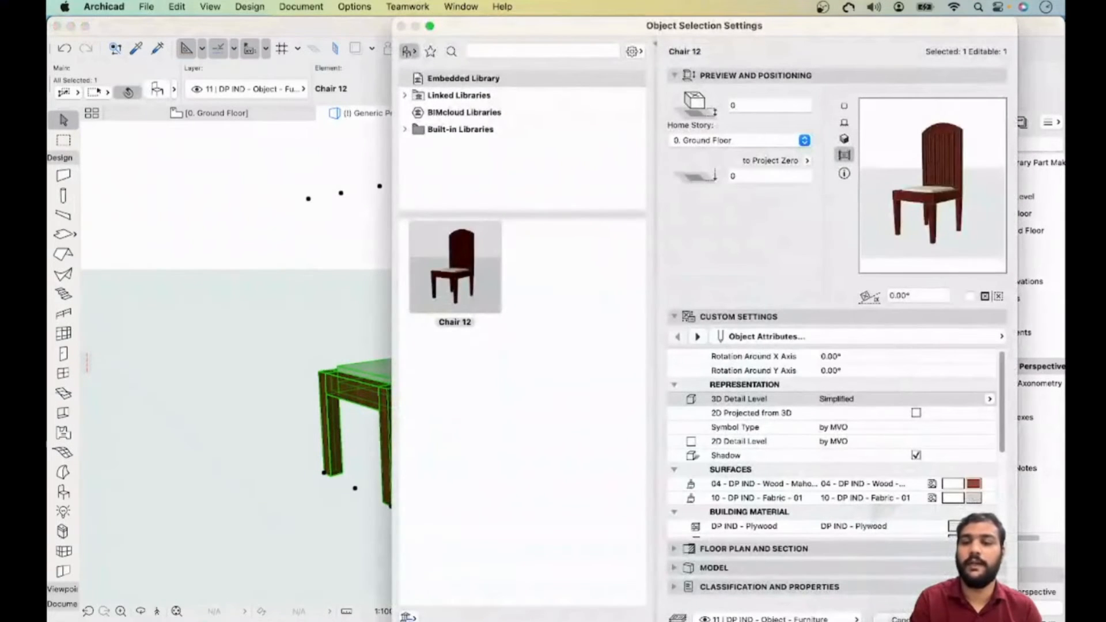
pyautogui.click(990, 399)
pyautogui.click(1029, 443)
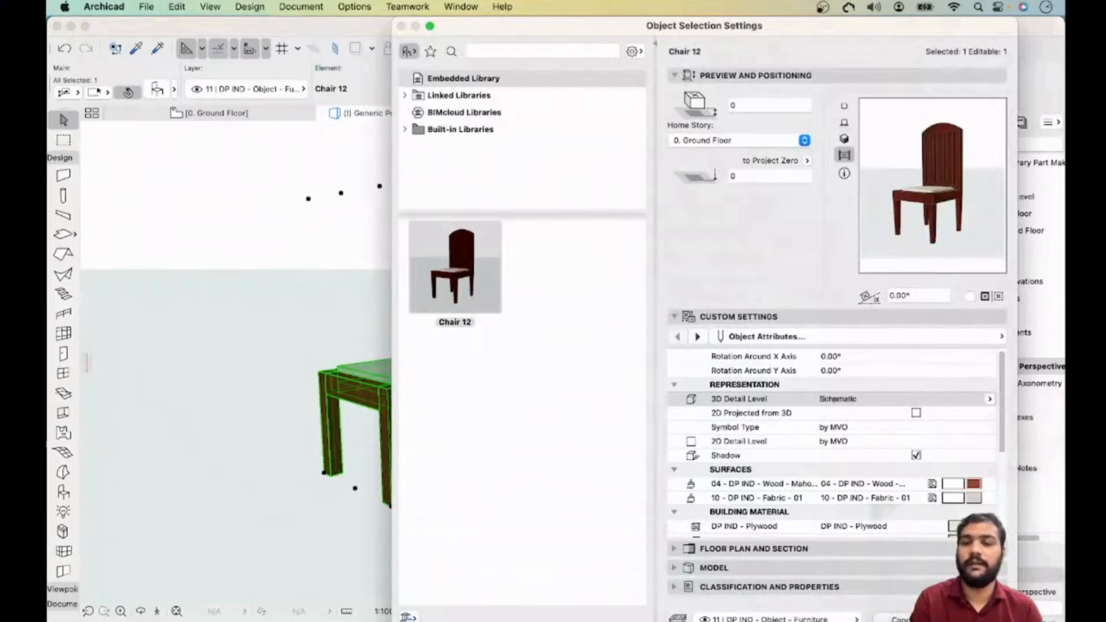
pyautogui.press('Return')
pyautogui.press('Escape')
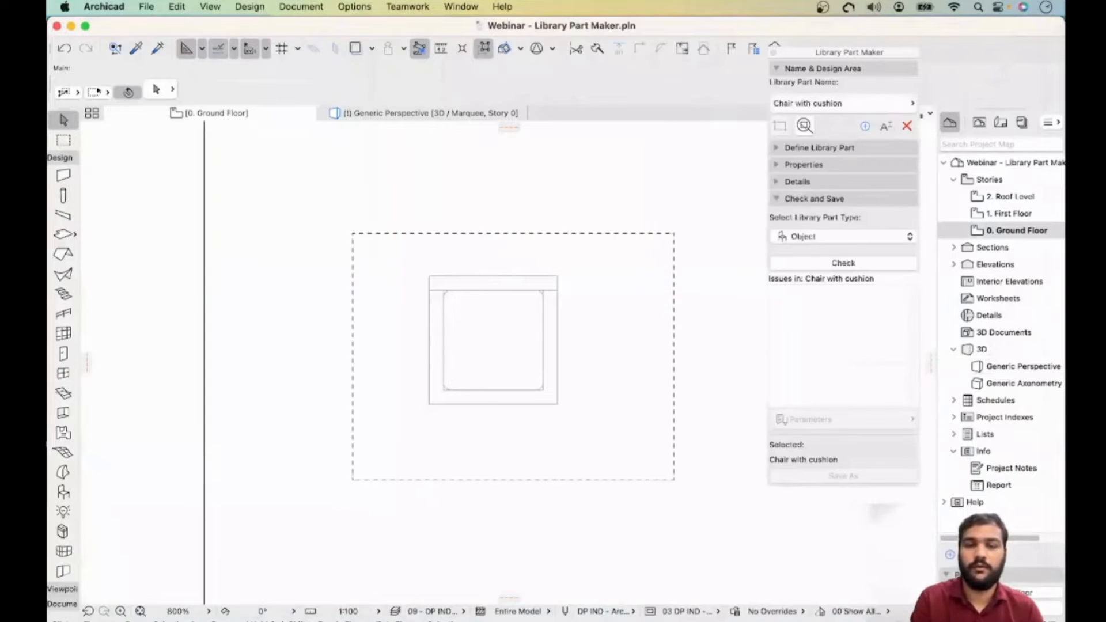
# - Select the chair on the floor plan and set its 2D detail level to Medium
pyautogui.click(557, 277)
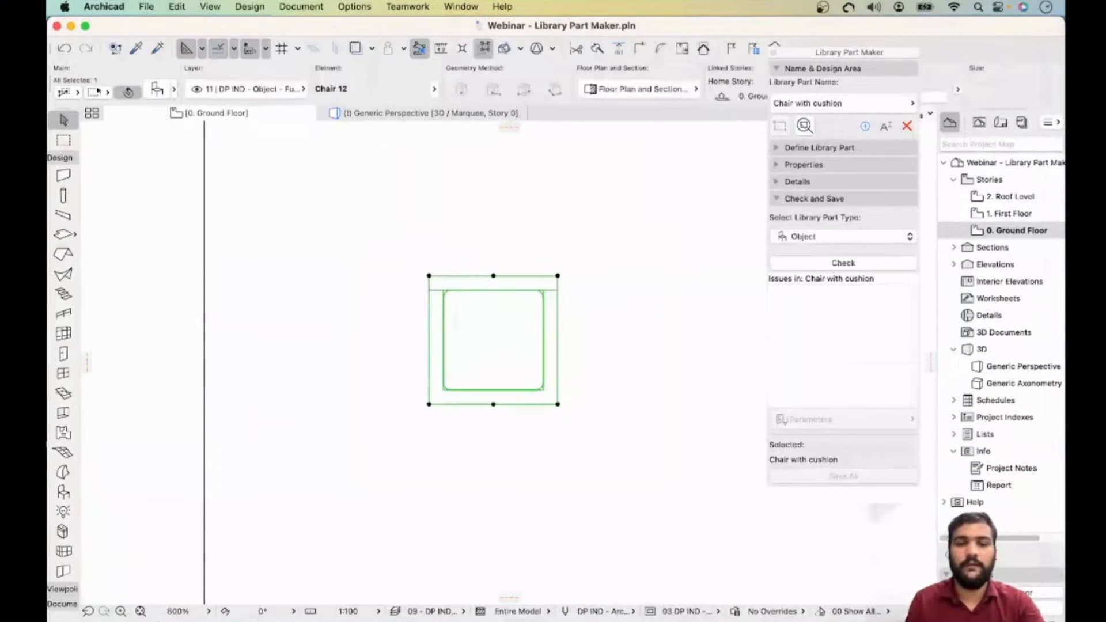
pyautogui.press('super+t')
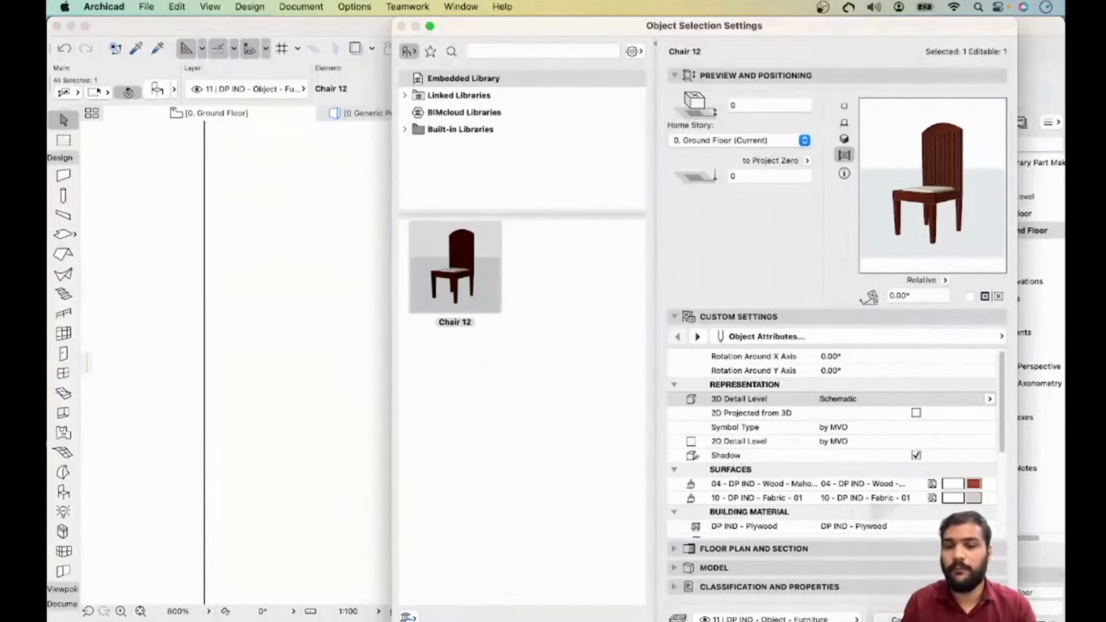
pyautogui.click(990, 427)
pyautogui.click(939, 442)
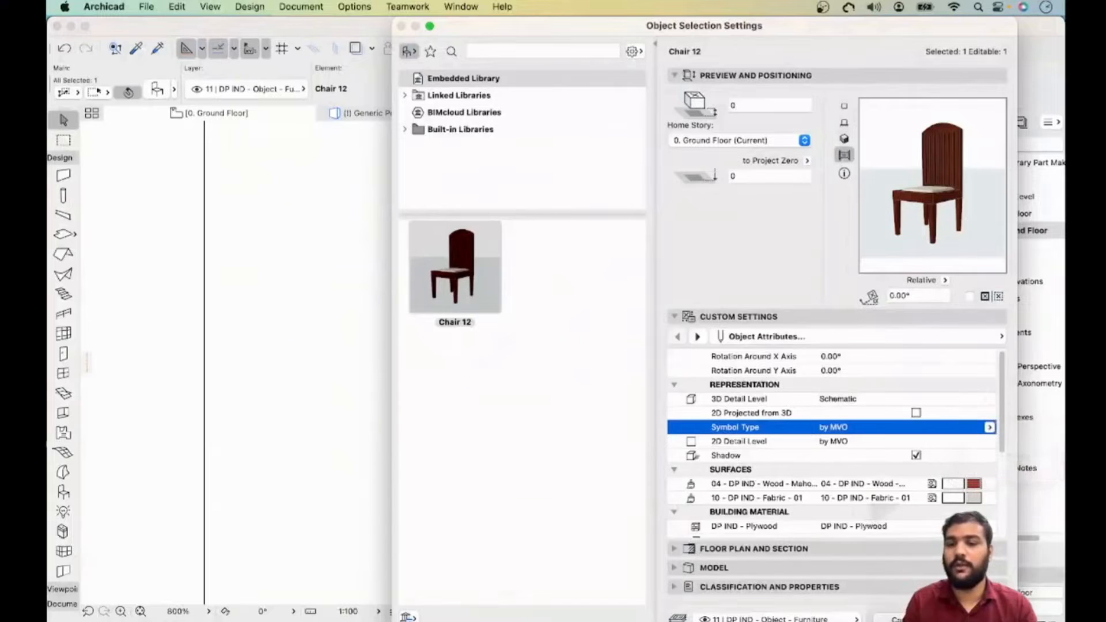
pyautogui.click(990, 442)
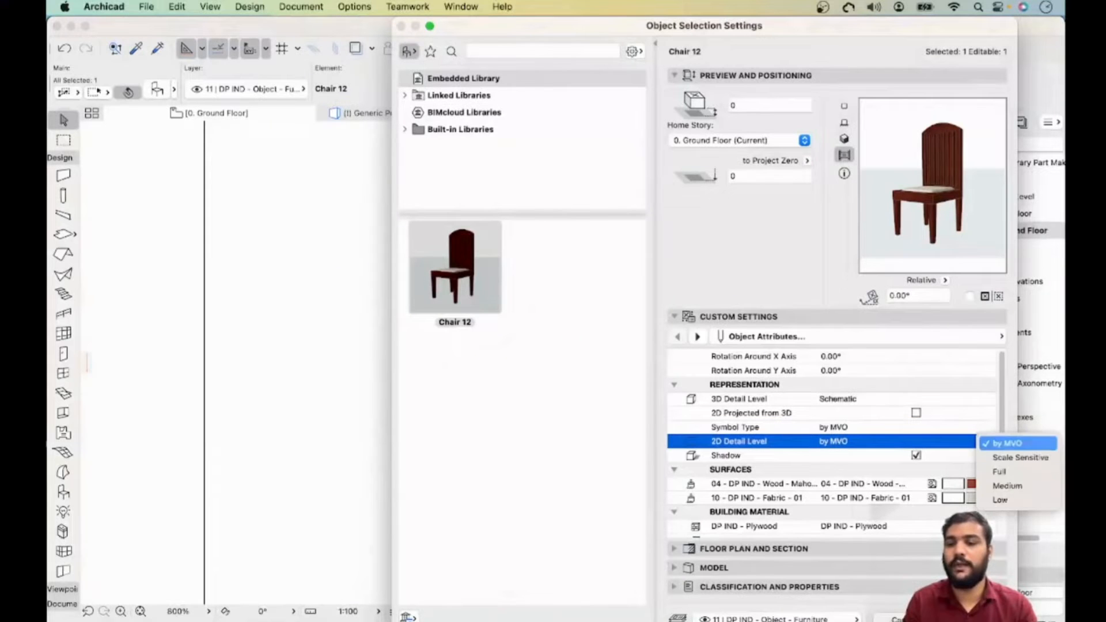
pyautogui.click(1019, 486)
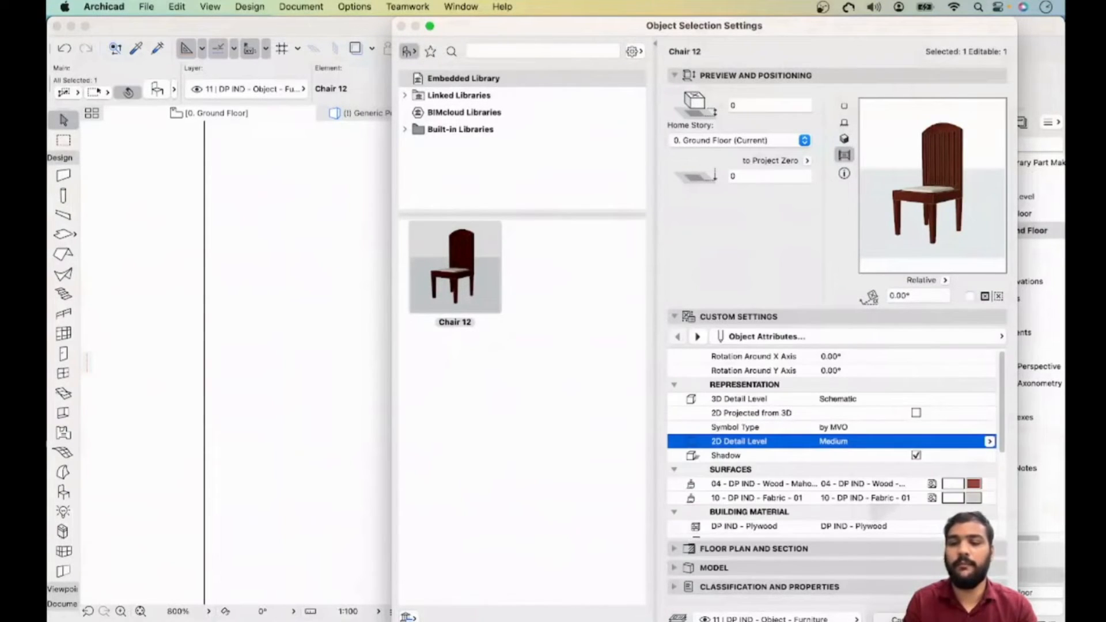
pyautogui.press('Return')
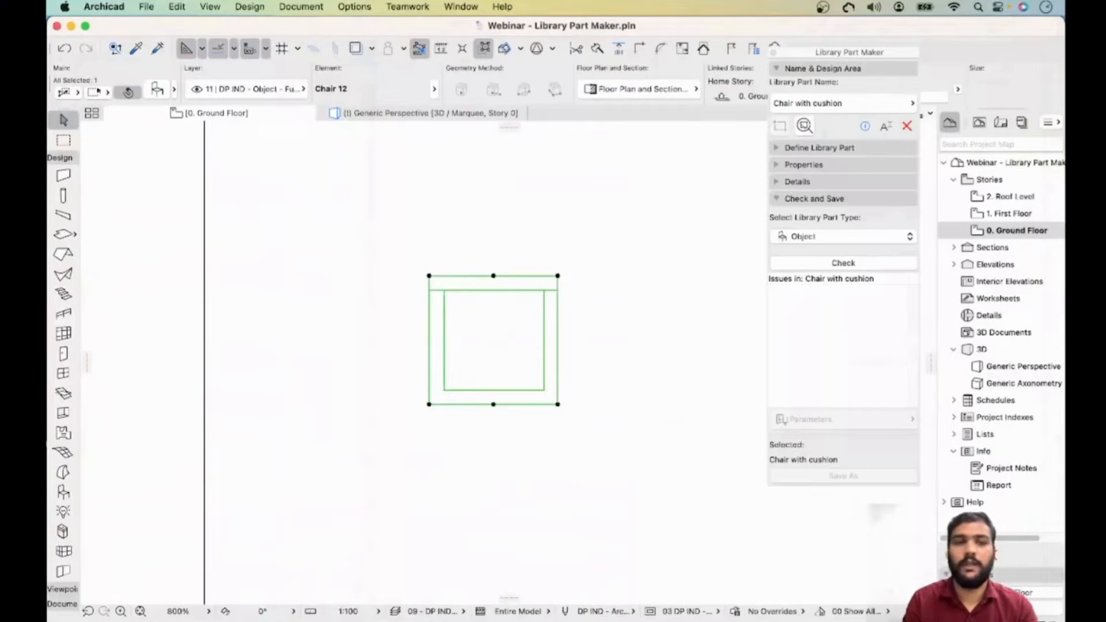
# - Set the chair's 2D detail level to Low
pyautogui.click(158, 90)
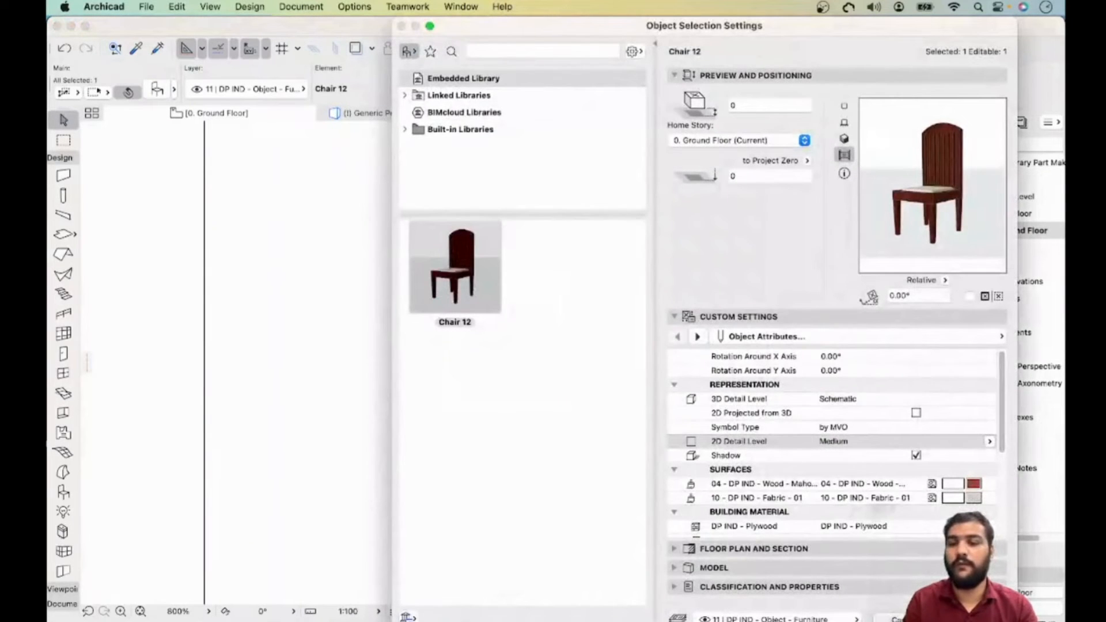
pyautogui.click(990, 441)
pyautogui.click(1019, 500)
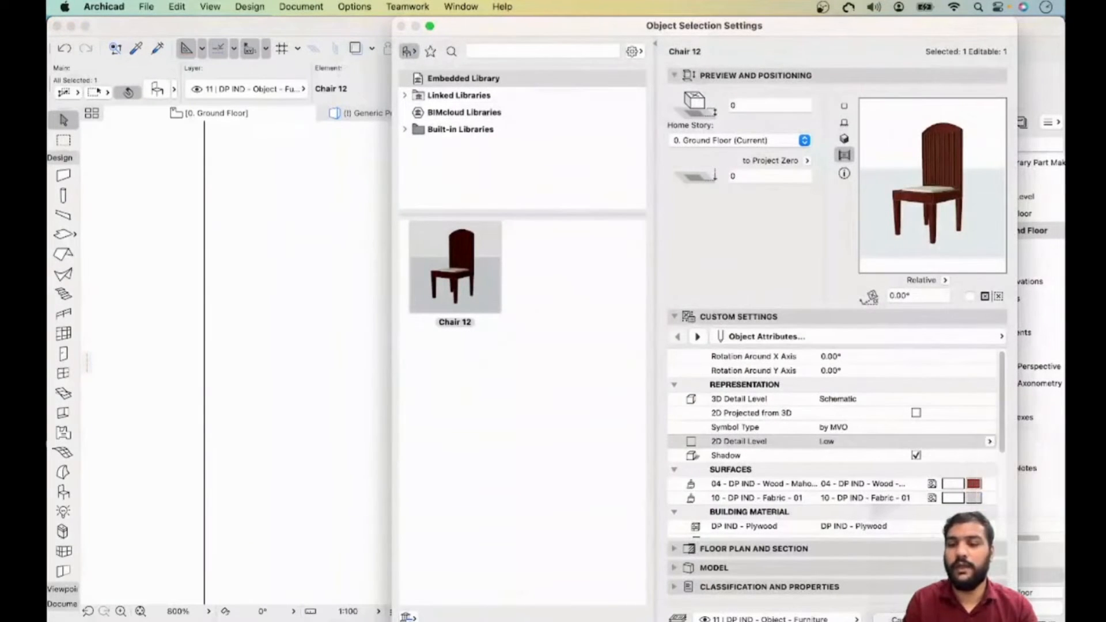
pyautogui.press('Return')
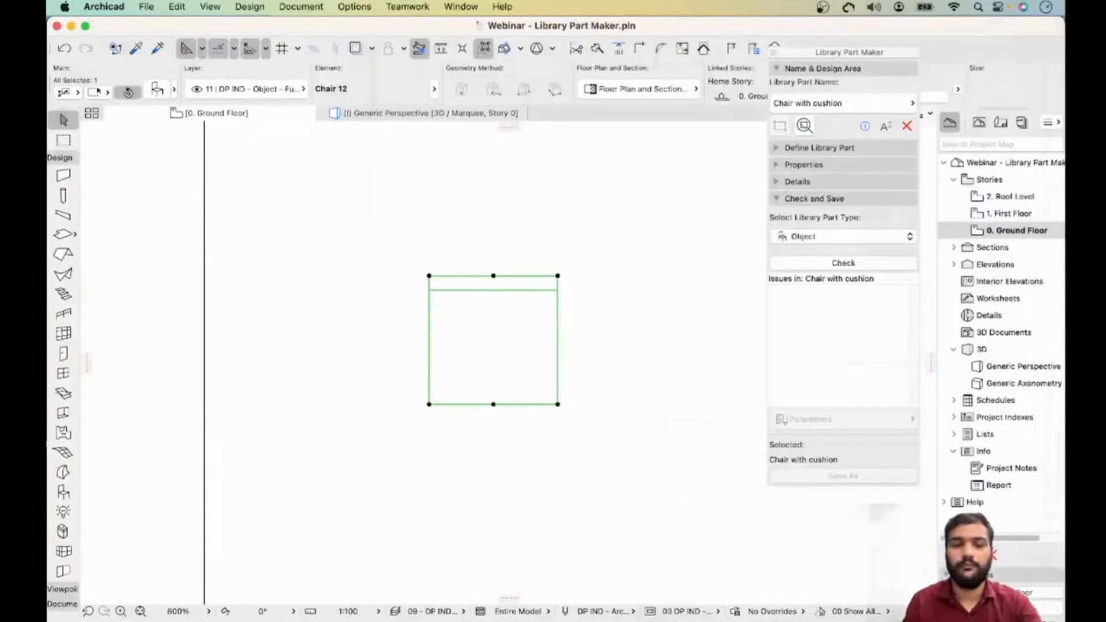
pyautogui.press('Escape')
# - Select the small placed chair in the floor plan with a selection window
pyautogui.scroll(5, 587, 272)
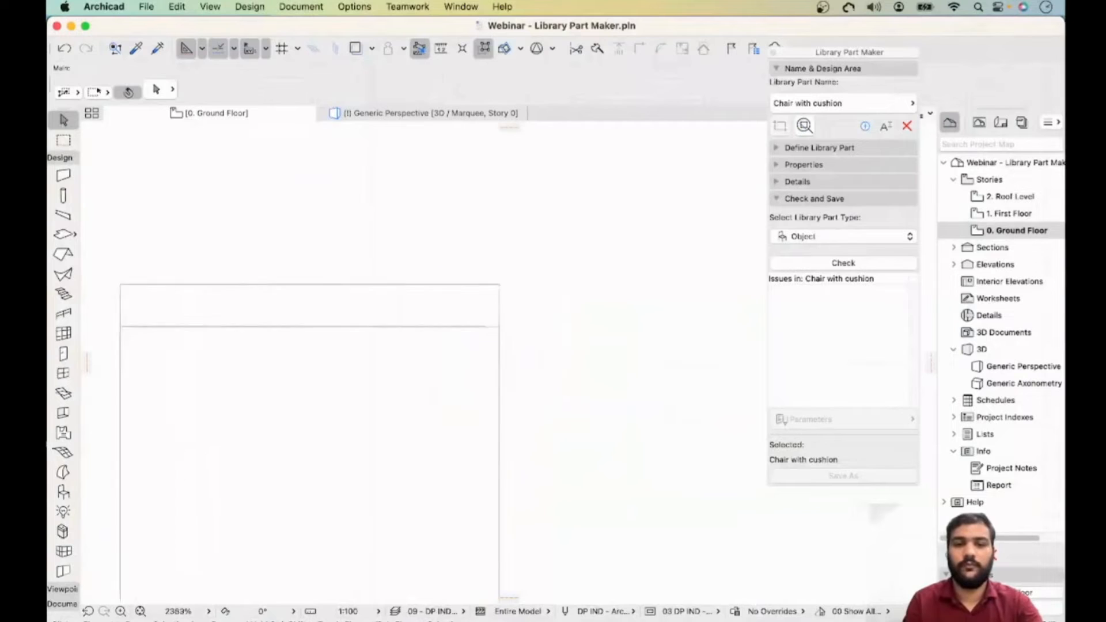
pyautogui.scroll(-6, 587, 272)
pyautogui.scroll(-4, 587, 272)
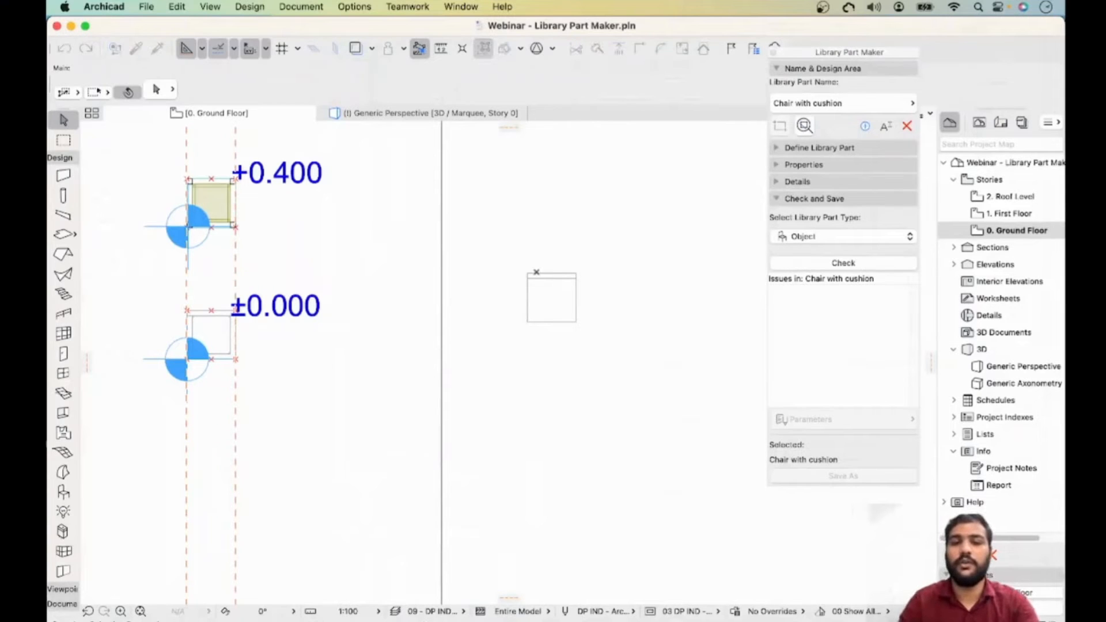
pyautogui.click(571, 272)
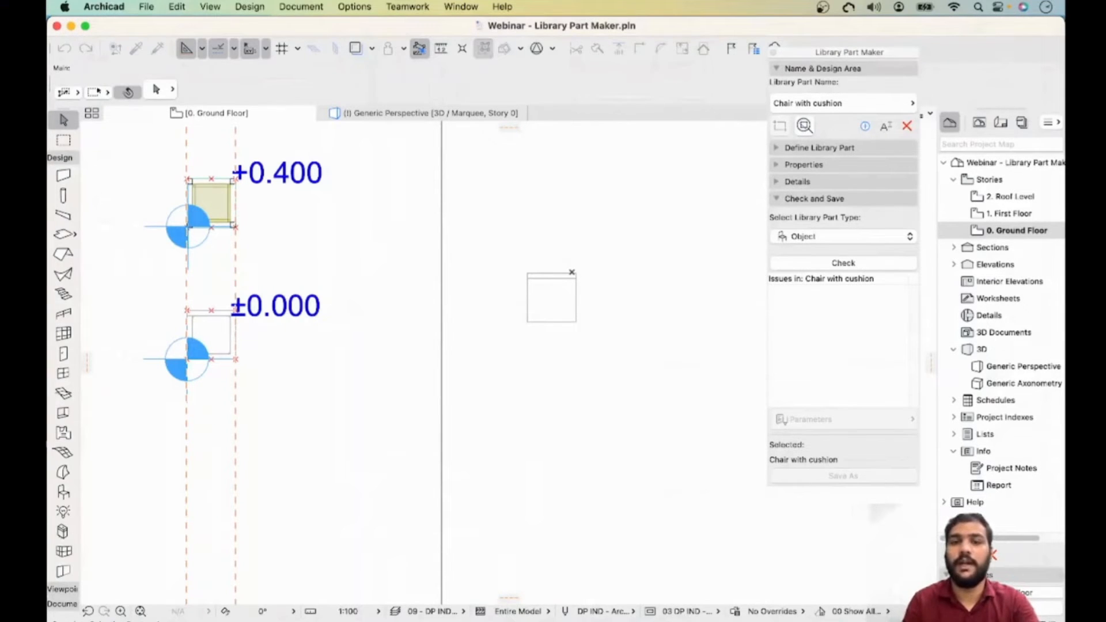
pyautogui.moveTo(594, 261); pyautogui.dragTo(467, 389)
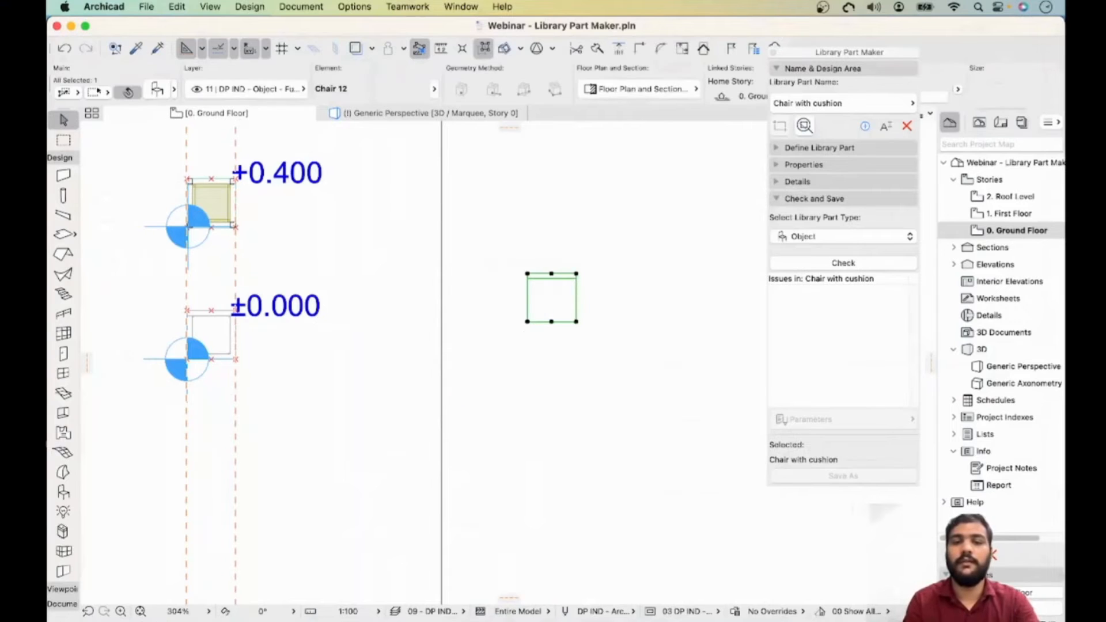
pyautogui.hscroll(10, 407, 86)
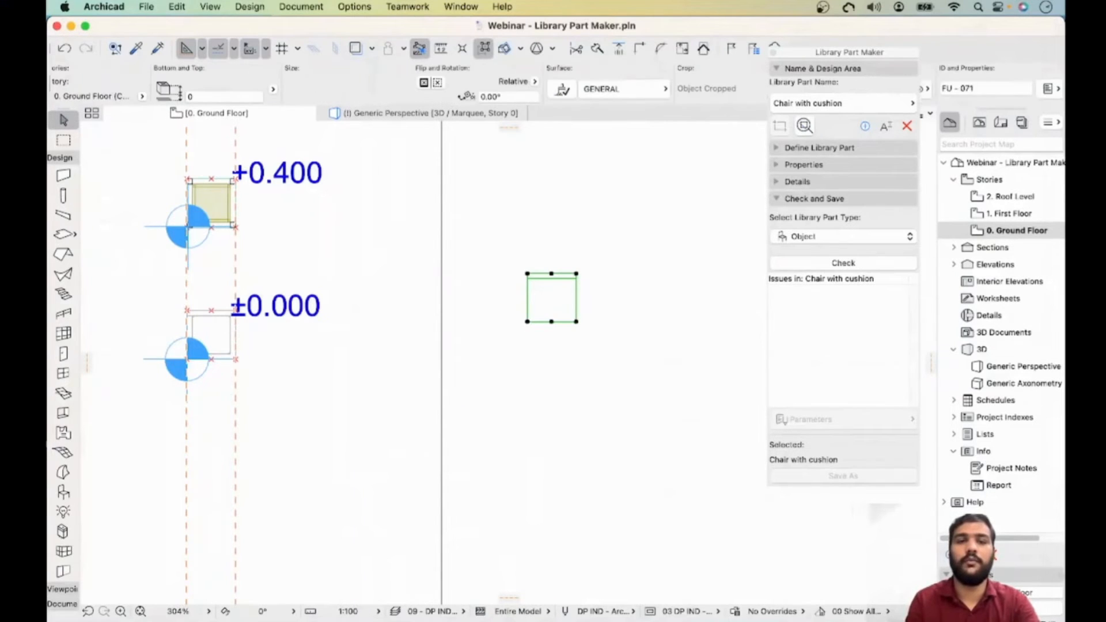